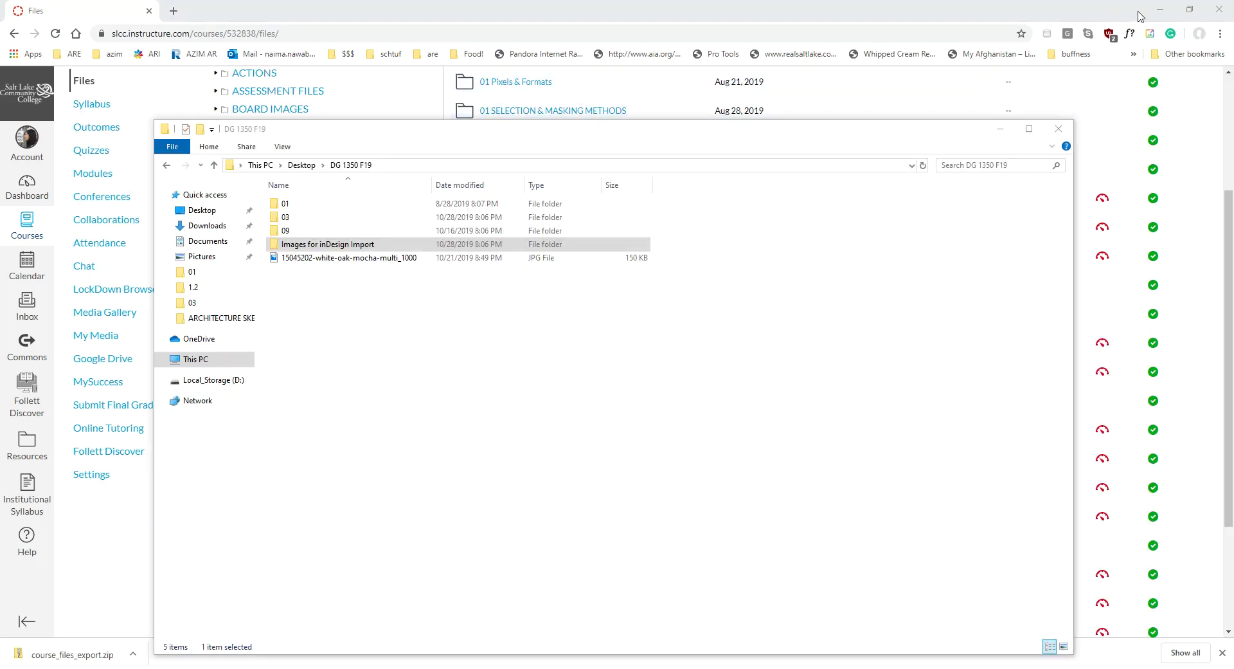
Minimize Chrome and raise the DG 1350 F19 folder window over InDesign's start screen
{"action": "left_click", "coordinate": [1160, 10]}
{"action": "left_click_drag", "start_coordinate": [512, 129], "coordinate": [520, 68]}
In Images for inDesign Import, delete the duplicate Villa savoye file, leaving five files
{"action": "double_click", "coordinate": [338, 181]}
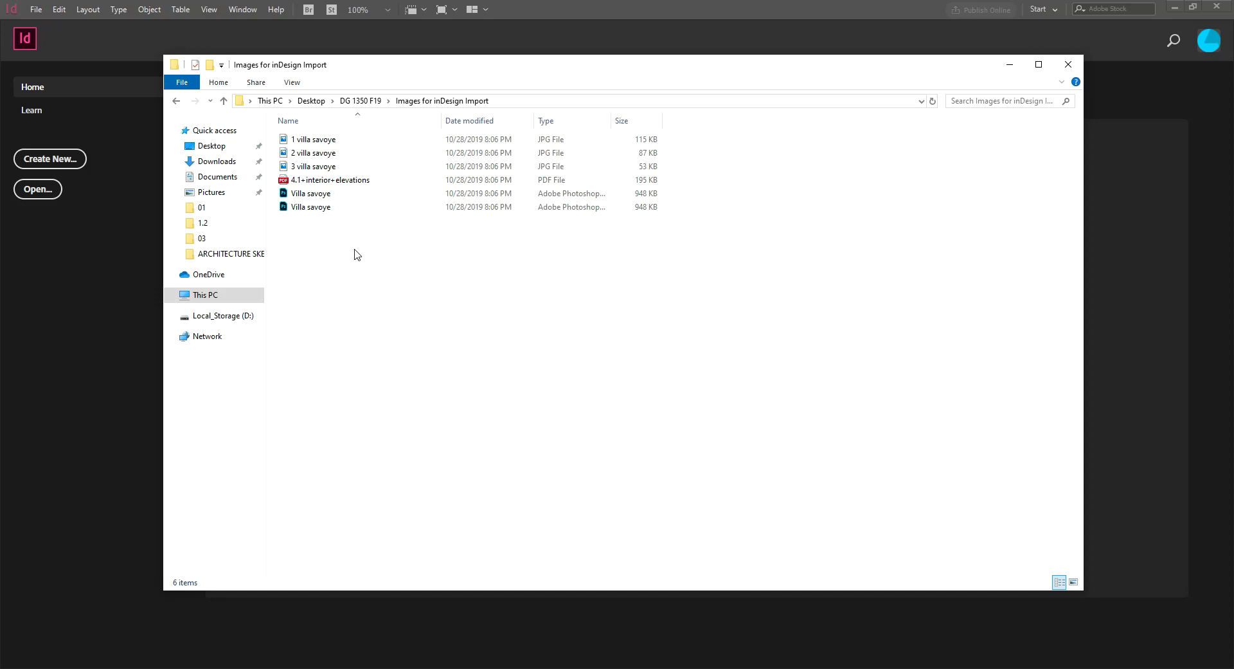
{"action": "right_click", "coordinate": [327, 207]}
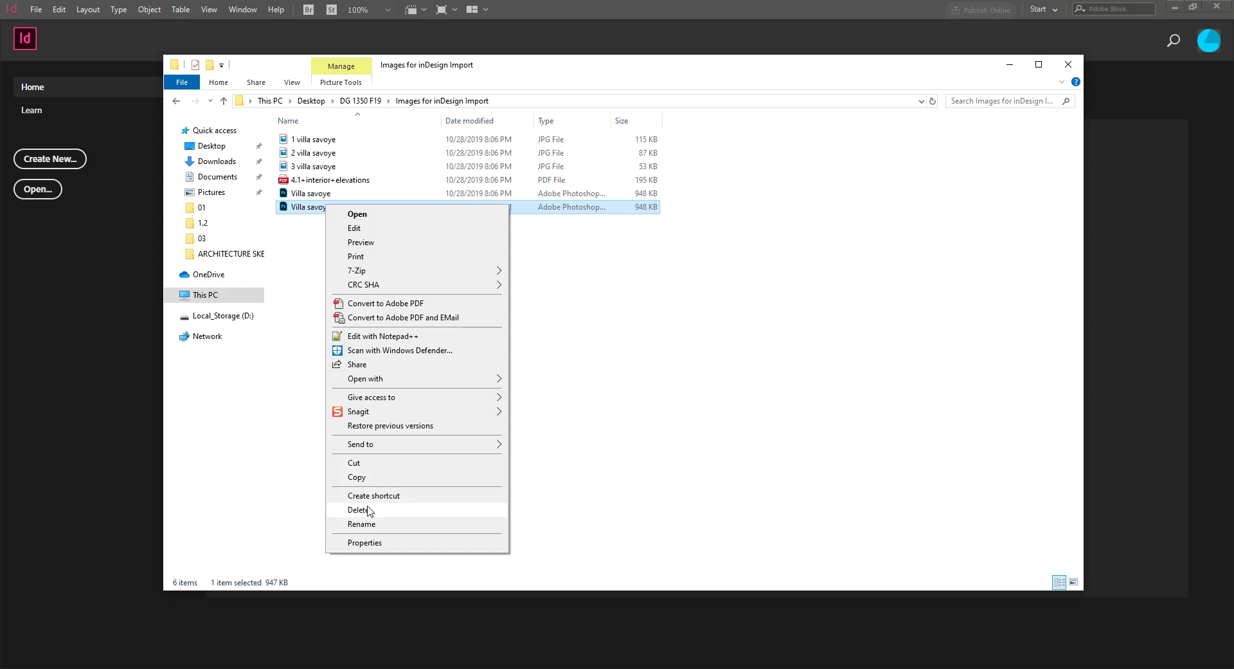
{"action": "left_click", "coordinate": [358, 509]}
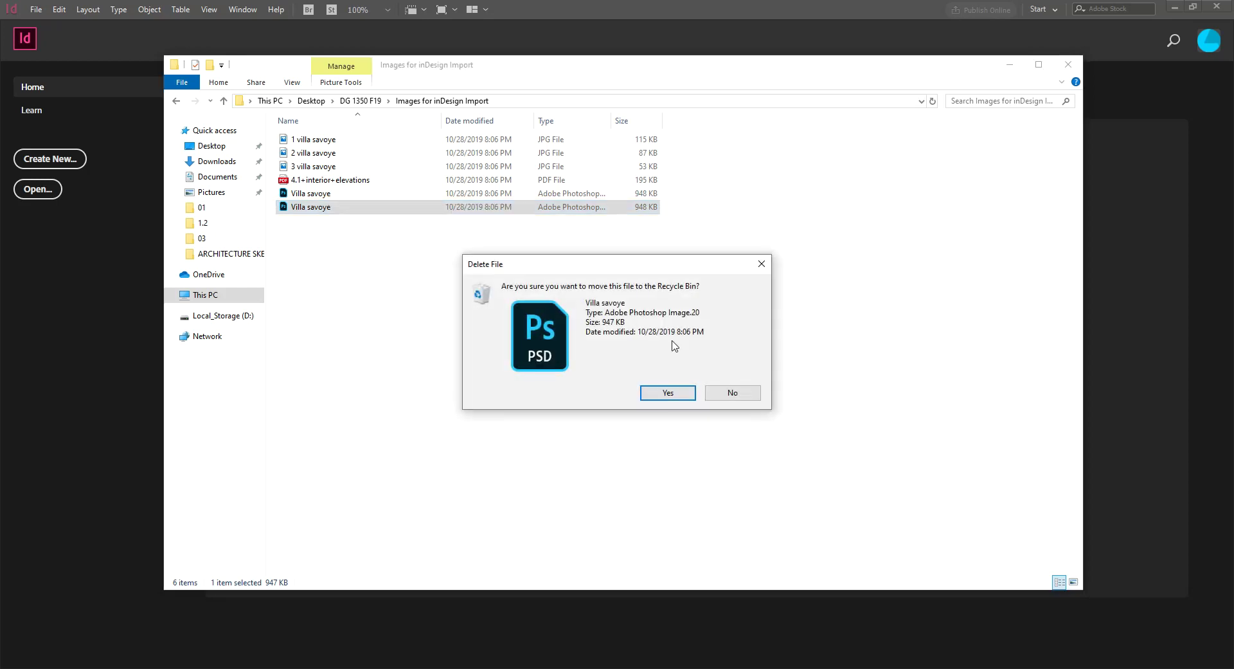
{"action": "left_click", "coordinate": [667, 392]}
{"action": "left_click", "coordinate": [325, 181]}
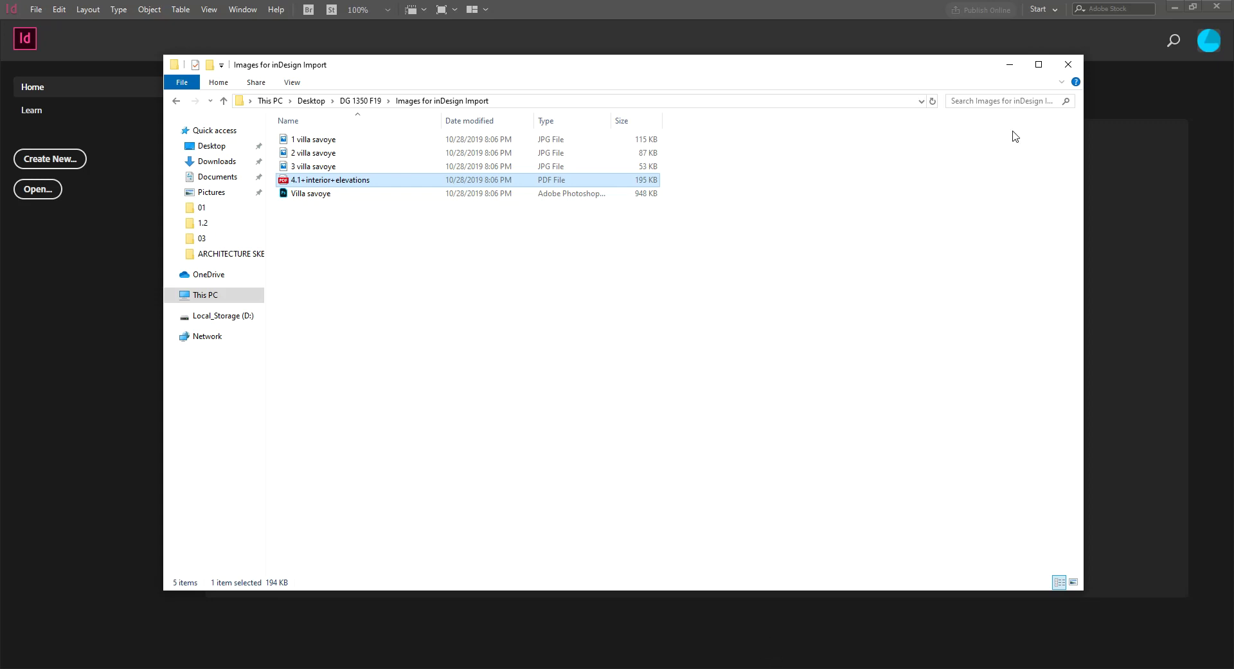
Minimize the File Explorer window to reveal InDesign's Home screen
{"action": "left_click", "coordinate": [1010, 65]}
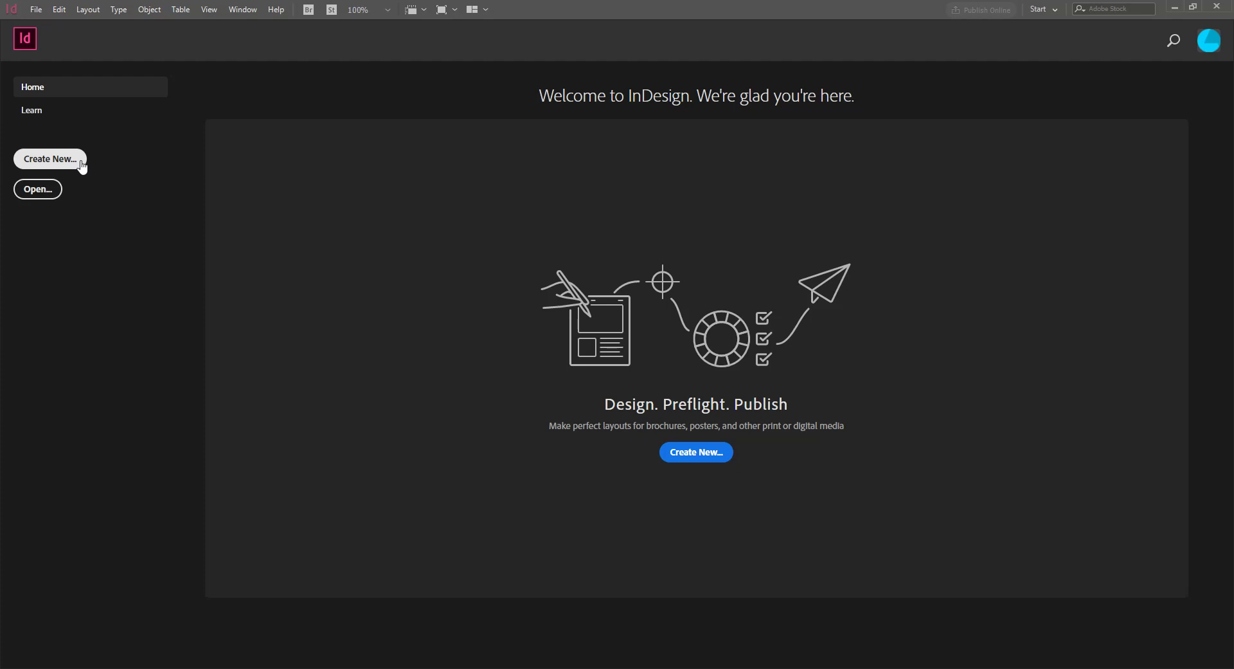
Start a new document and move the New Document dialog up on screen
{"action": "left_click", "coordinate": [61, 163]}
{"action": "left_click_drag", "start_coordinate": [473, 181], "coordinate": [597, 138]}
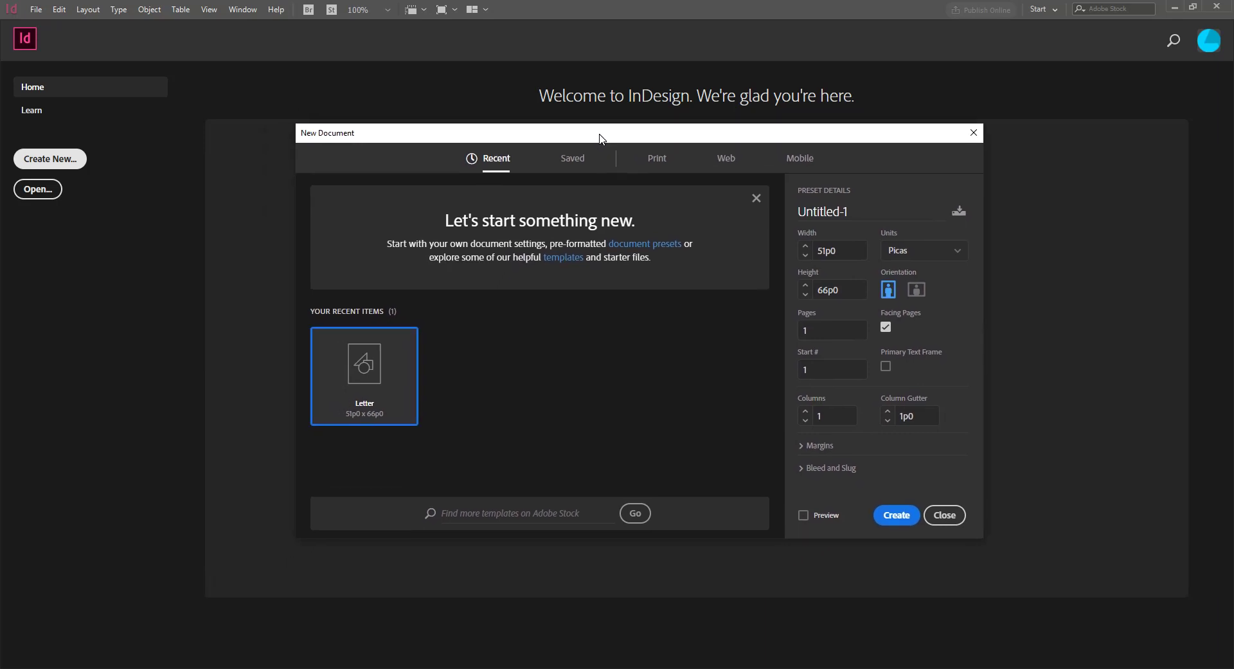
{"action": "left_click_drag", "start_coordinate": [598, 138], "coordinate": [611, 102]}
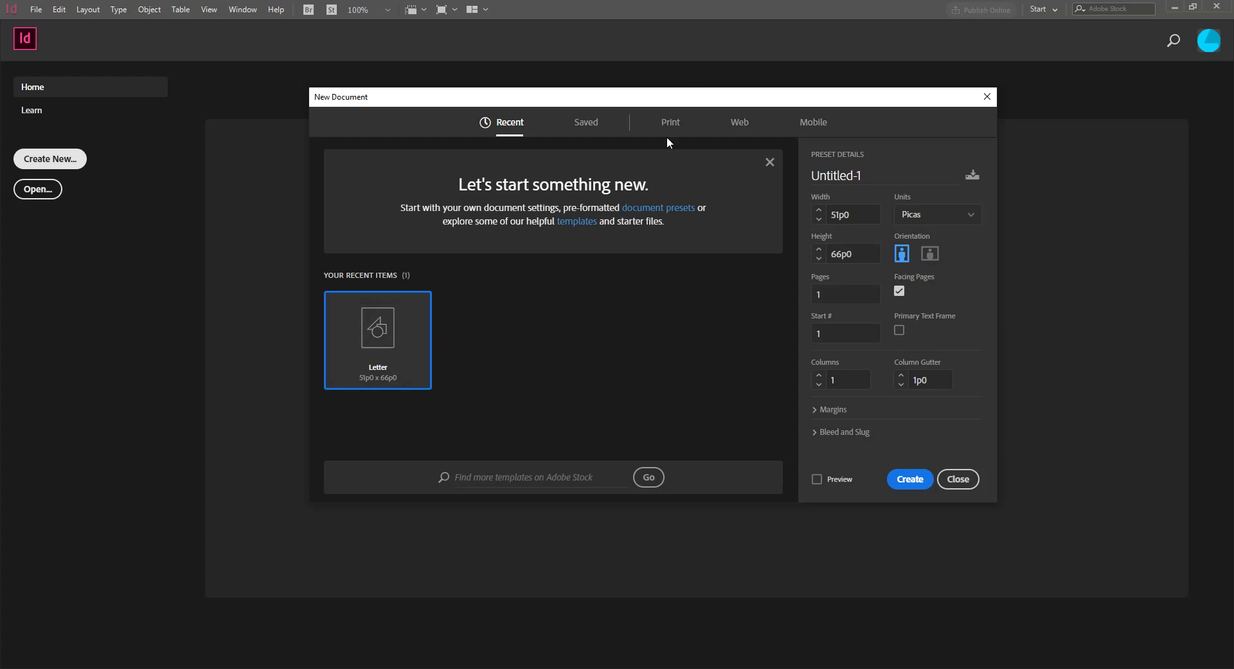
Browse the Saved, Web and Mobile presets, then return to Print with Letter 51p0 x 66p0
{"action": "left_click", "coordinate": [597, 122]}
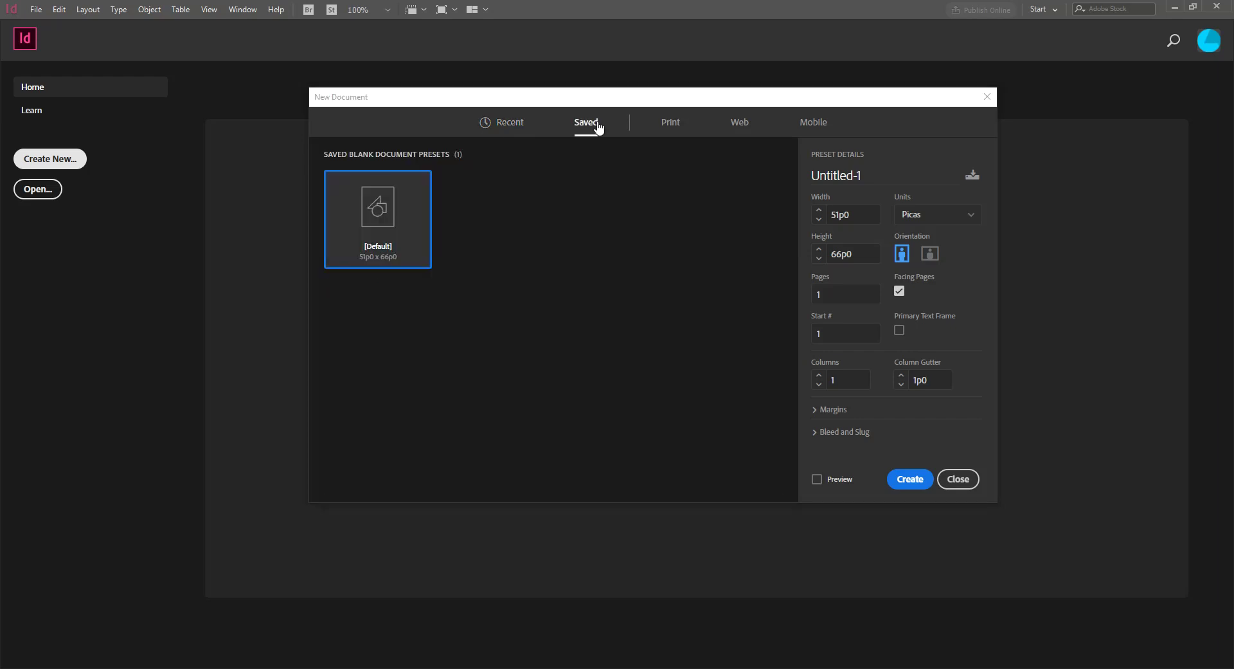
{"action": "left_click", "coordinate": [672, 125]}
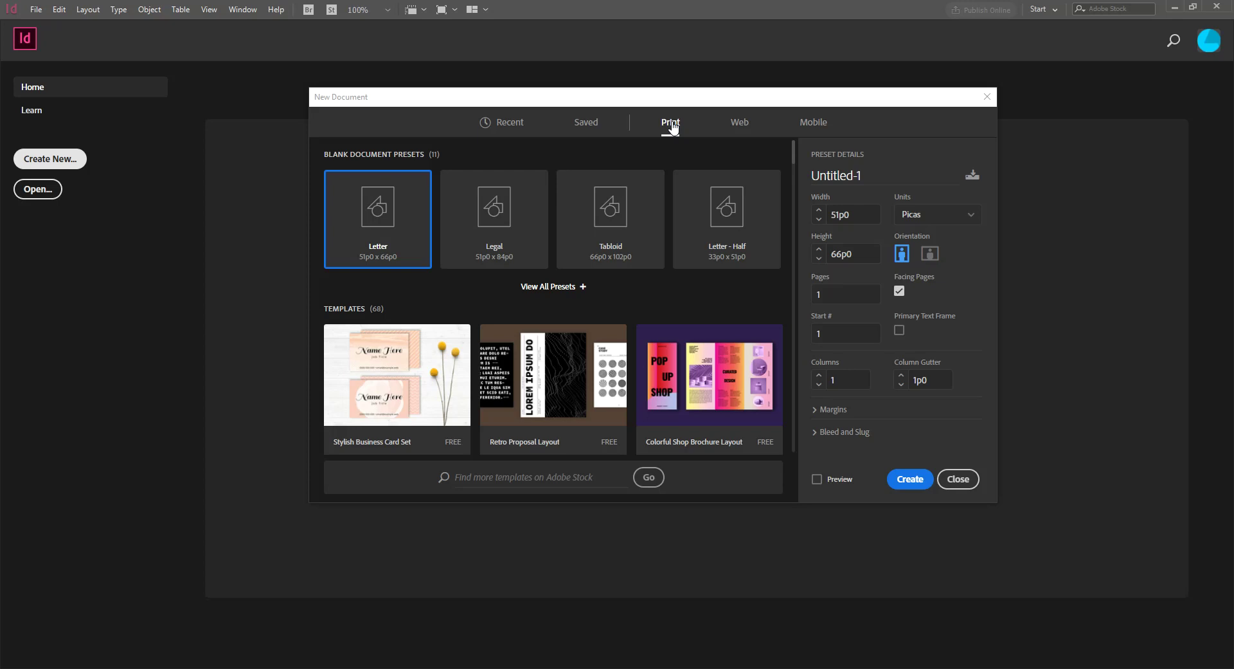
{"action": "left_click", "coordinate": [739, 125]}
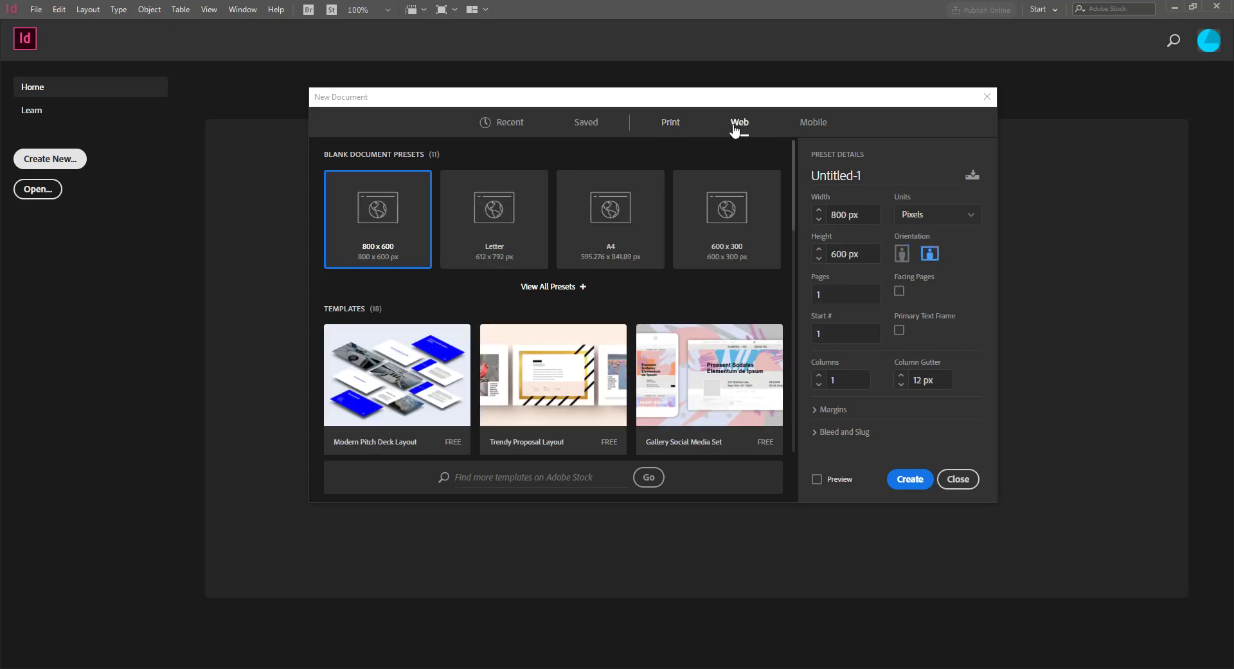
{"action": "left_click", "coordinate": [821, 126]}
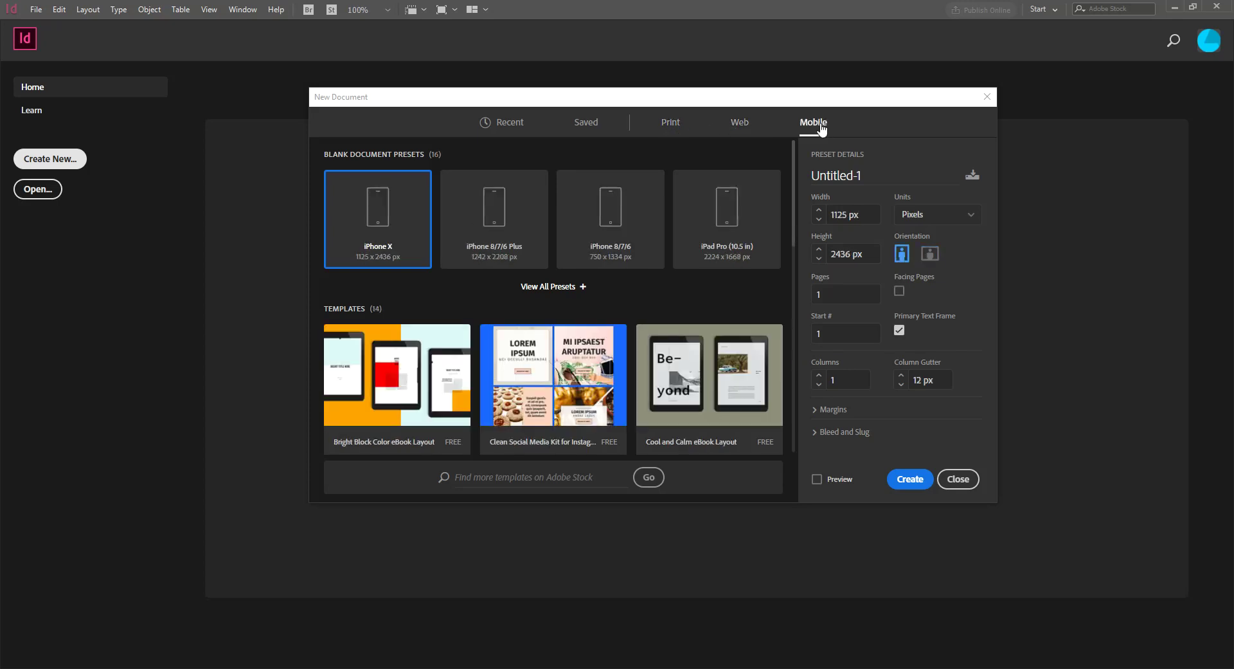
{"action": "left_click", "coordinate": [690, 121]}
{"action": "left_click_drag", "start_coordinate": [689, 103], "coordinate": [663, 37]}
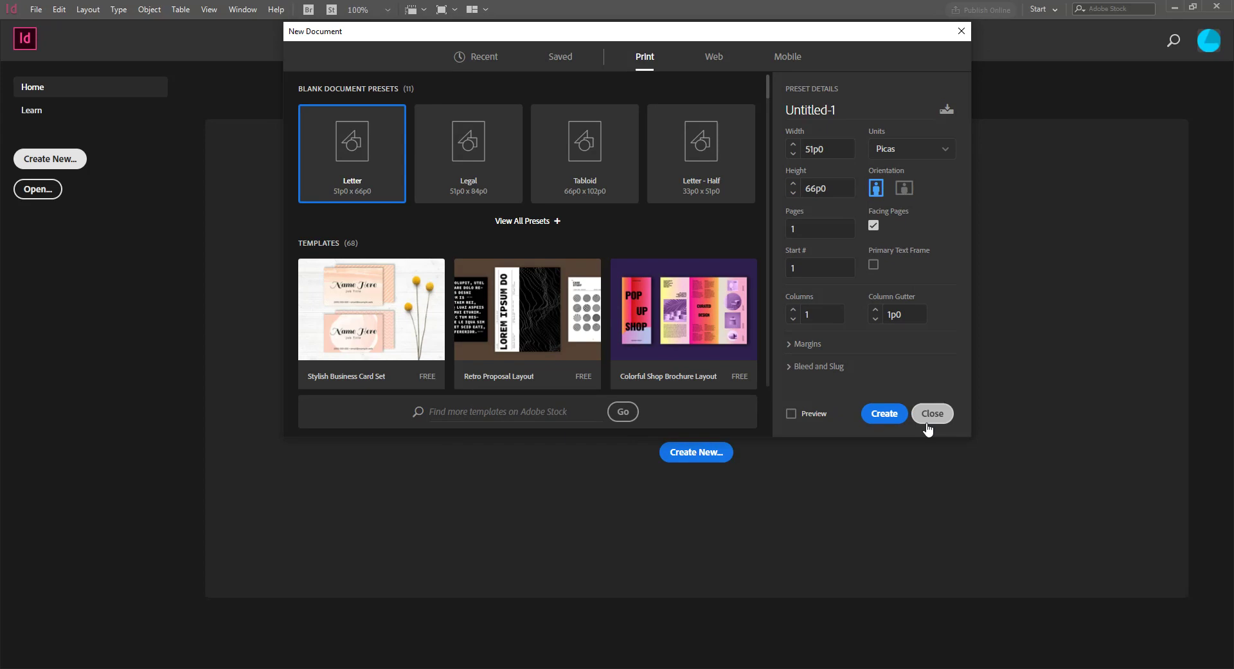
{"action": "left_click", "coordinate": [970, 439]}
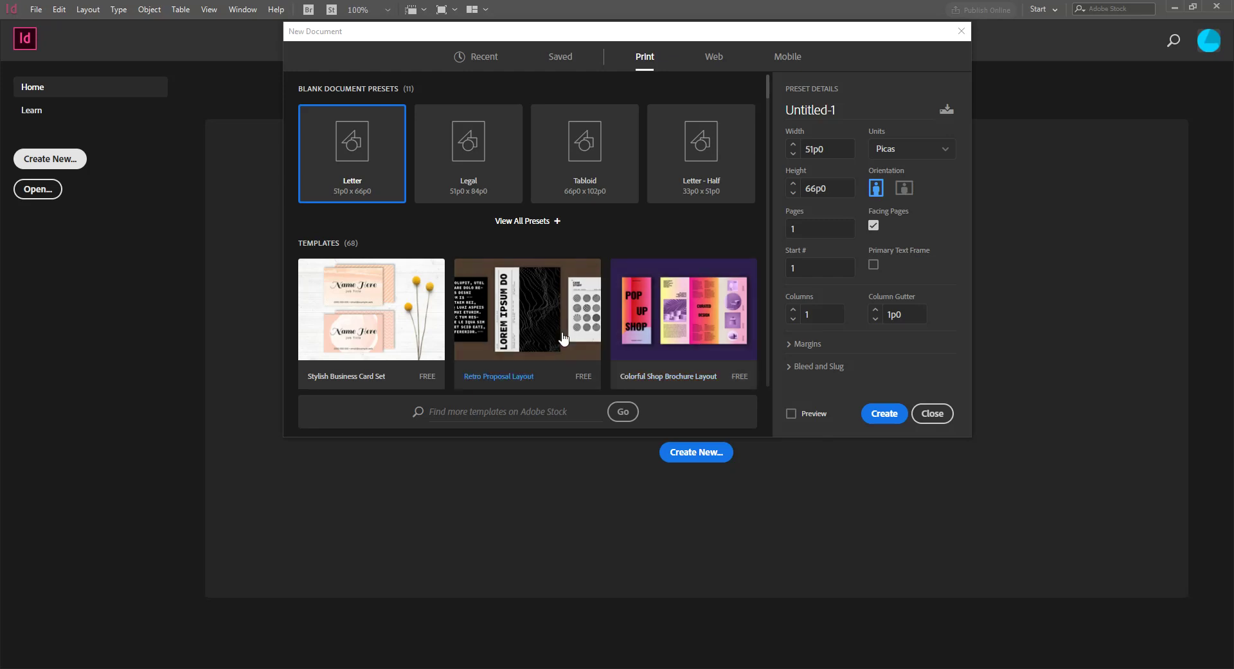
{"action": "scroll", "coordinate": [563, 337], "scroll_direction": "down", "scroll_amount": 6}
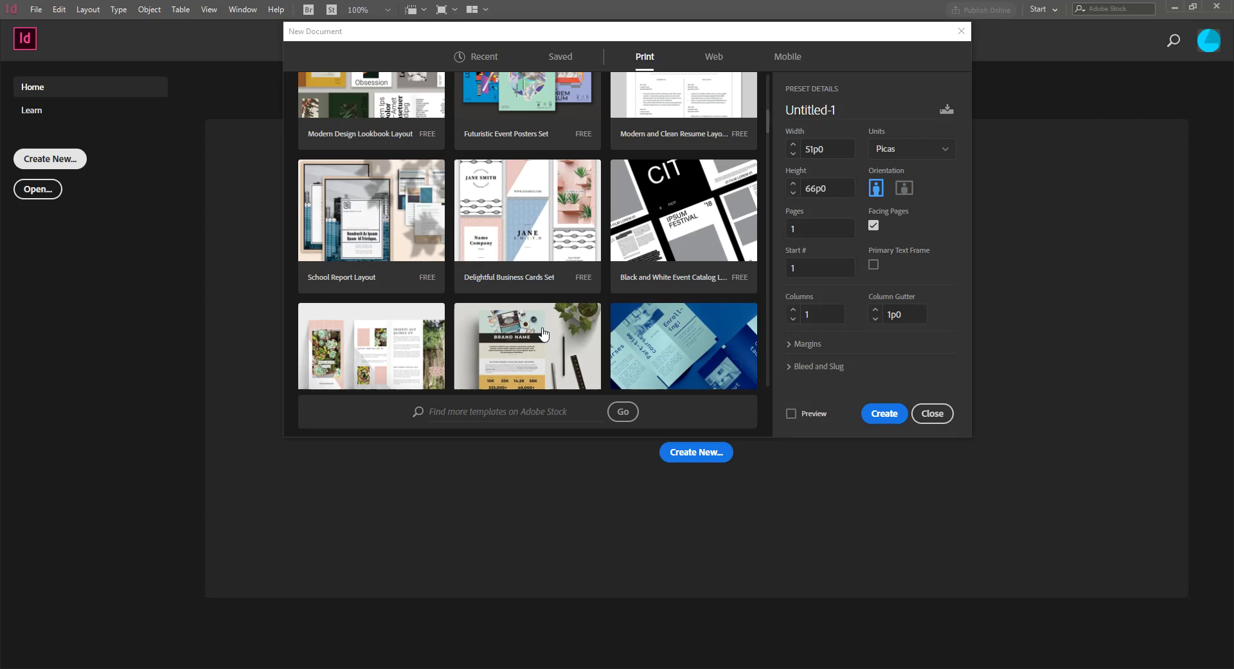
{"action": "scroll", "coordinate": [543, 333], "scroll_direction": "down", "scroll_amount": 5}
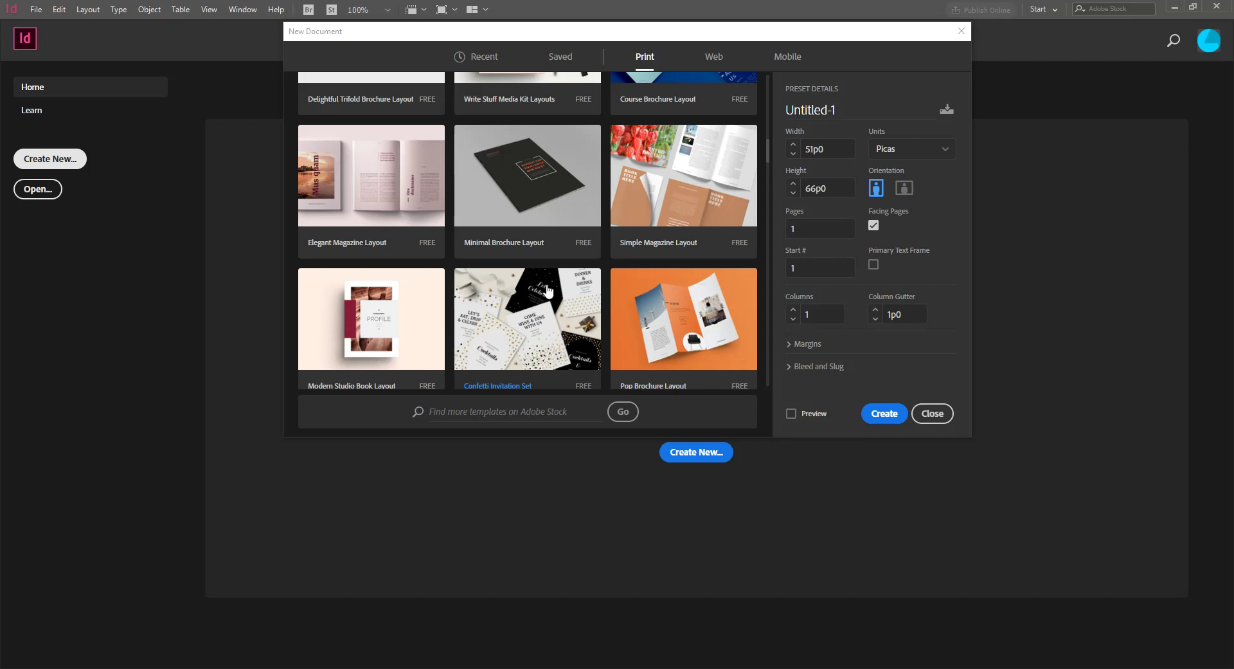
{"action": "scroll", "coordinate": [545, 315], "scroll_direction": "down", "scroll_amount": 5}
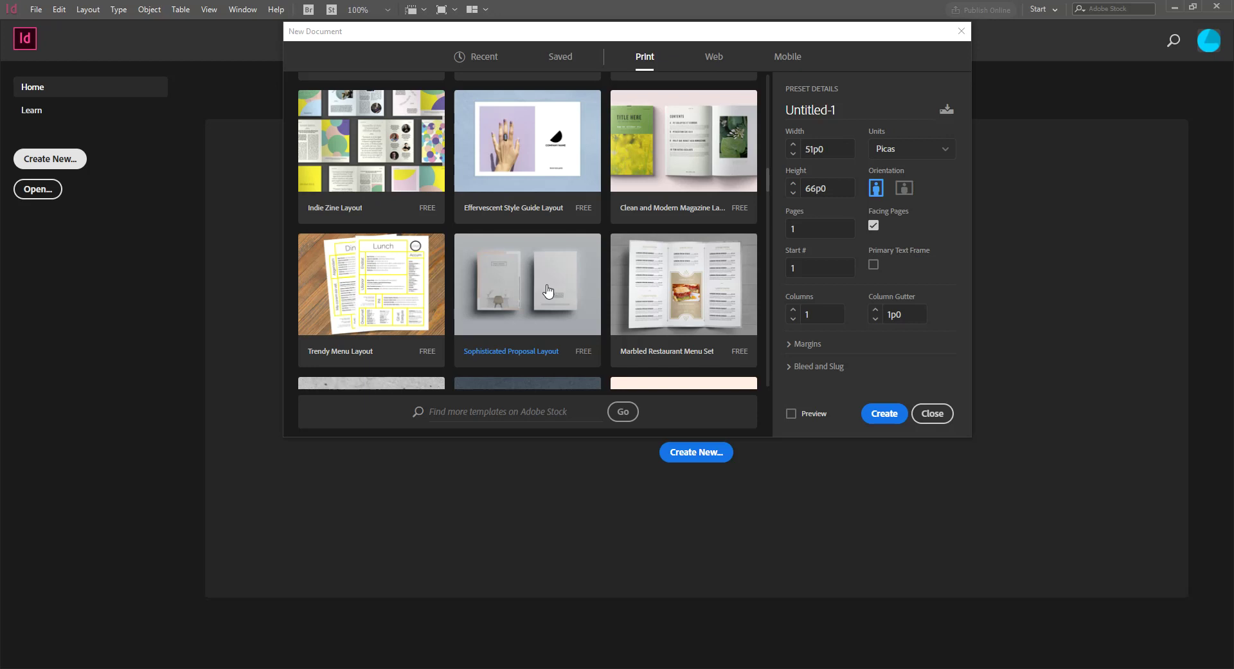
{"action": "scroll", "coordinate": [548, 291], "scroll_direction": "down", "scroll_amount": 6}
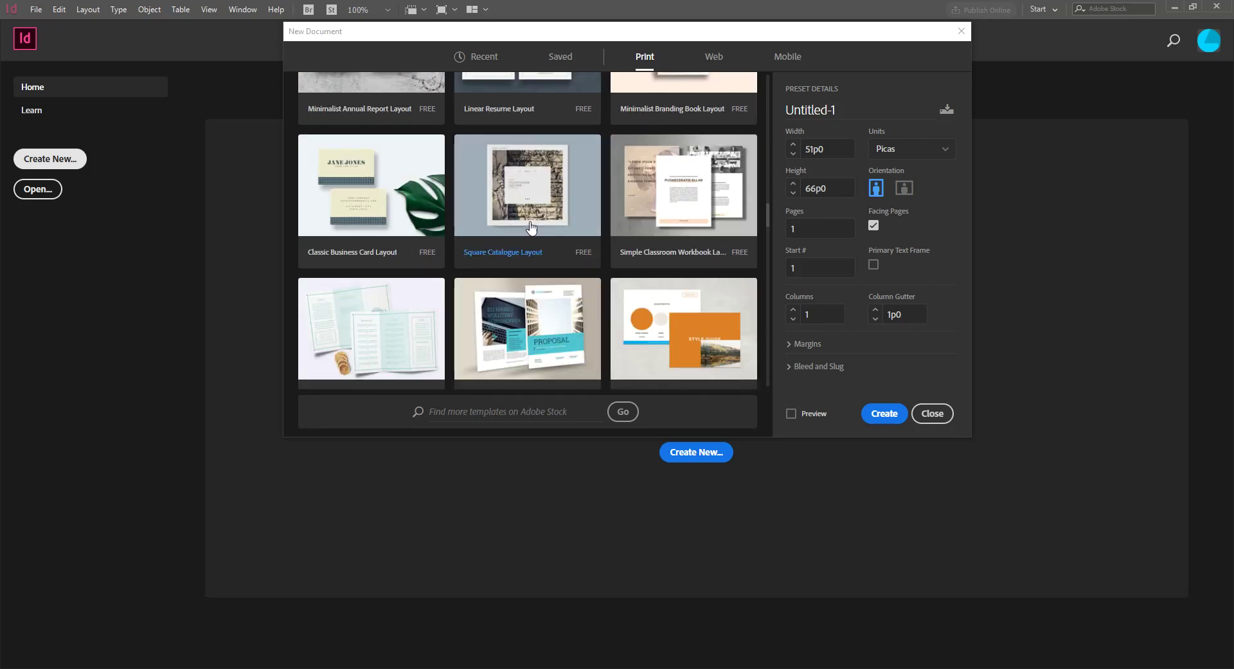
{"action": "scroll", "coordinate": [557, 308], "scroll_direction": "up", "scroll_amount": 5}
{"action": "scroll", "coordinate": [556, 315], "scroll_direction": "up", "scroll_amount": 4}
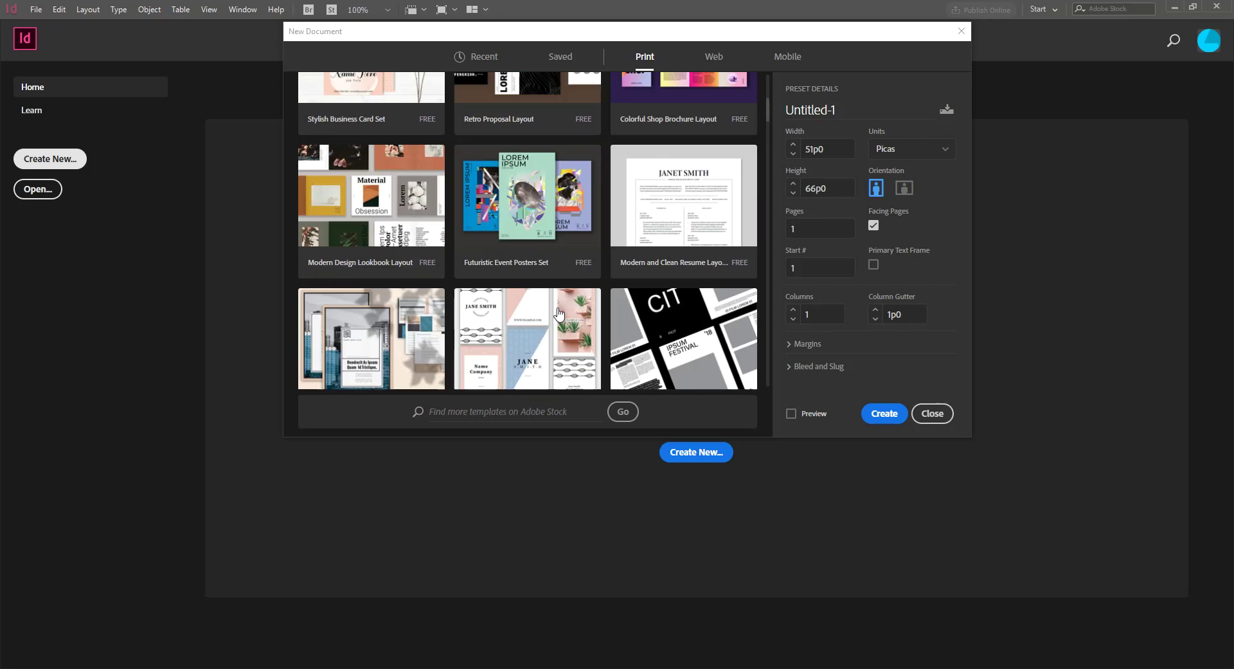
{"action": "scroll", "coordinate": [557, 315], "scroll_direction": "down", "scroll_amount": 4}
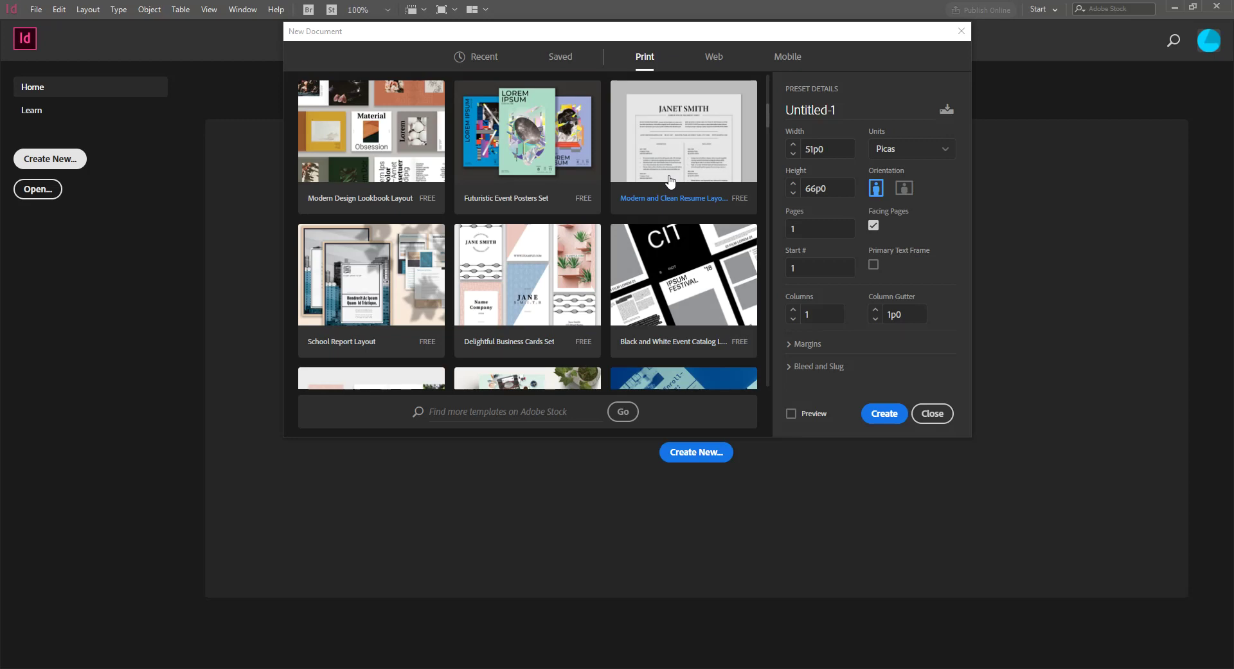
{"action": "scroll", "coordinate": [549, 224], "scroll_direction": "up", "scroll_amount": 3}
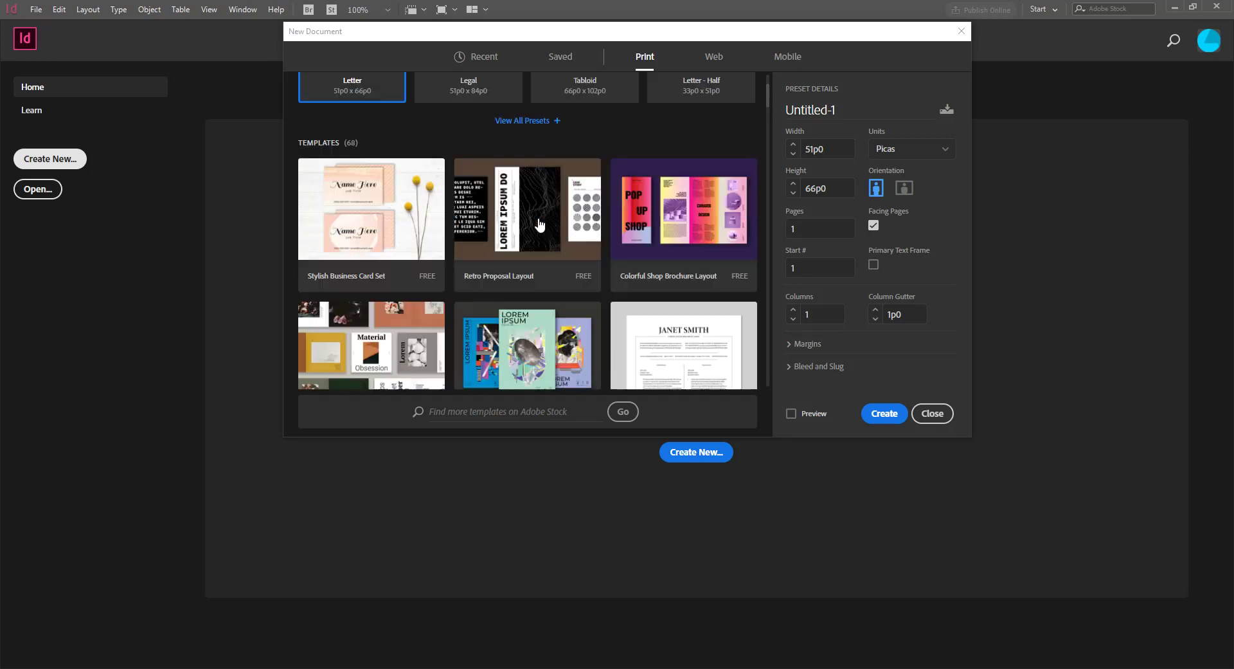
{"action": "scroll", "coordinate": [540, 224], "scroll_direction": "down", "scroll_amount": 1}
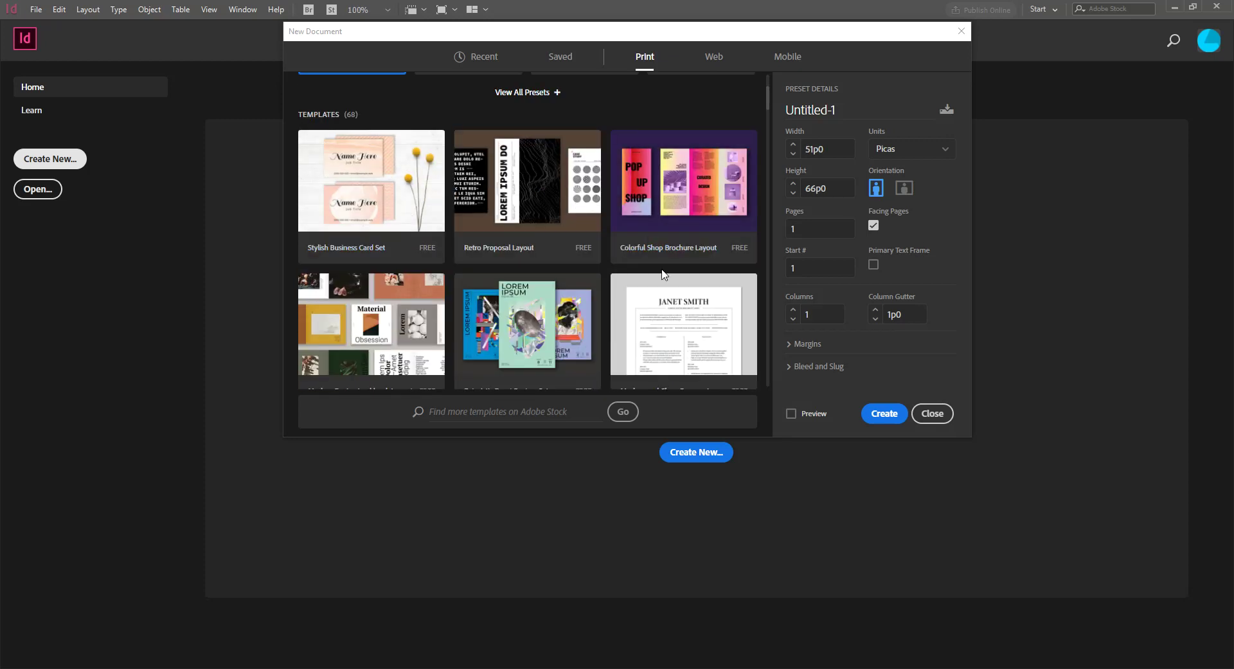
{"action": "scroll", "coordinate": [540, 315], "scroll_direction": "up", "scroll_amount": 3}
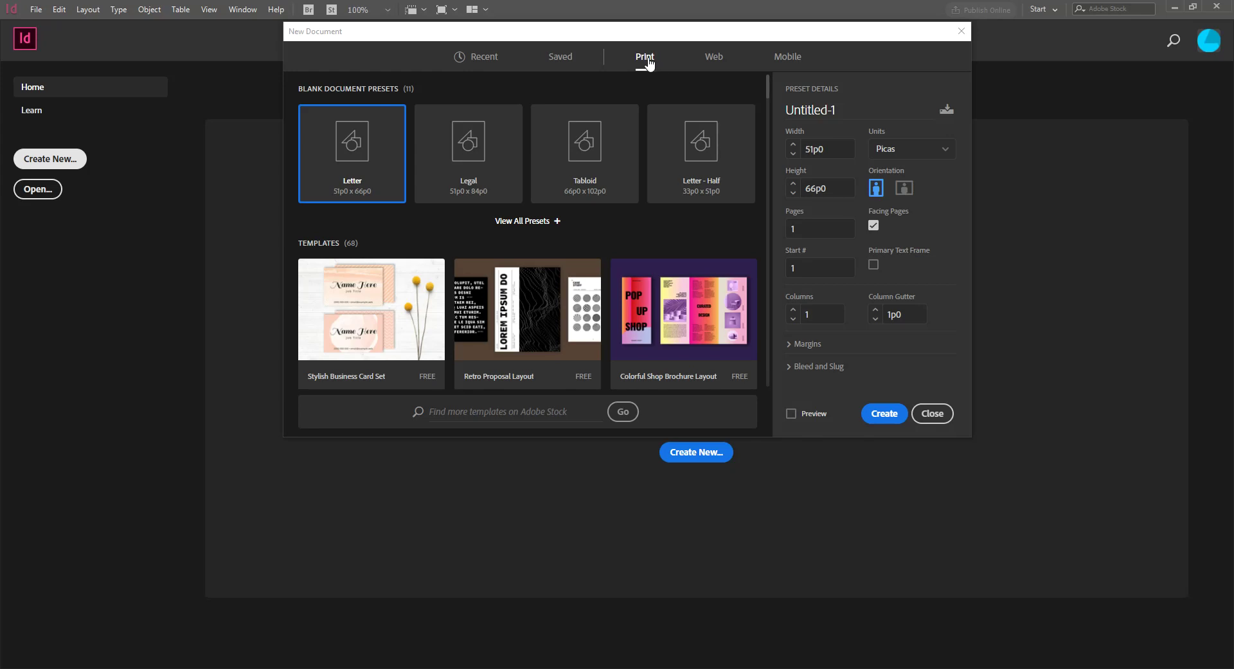
Scroll through the Web presets, then switch back to the Print presets
{"action": "left_click", "coordinate": [712, 58]}
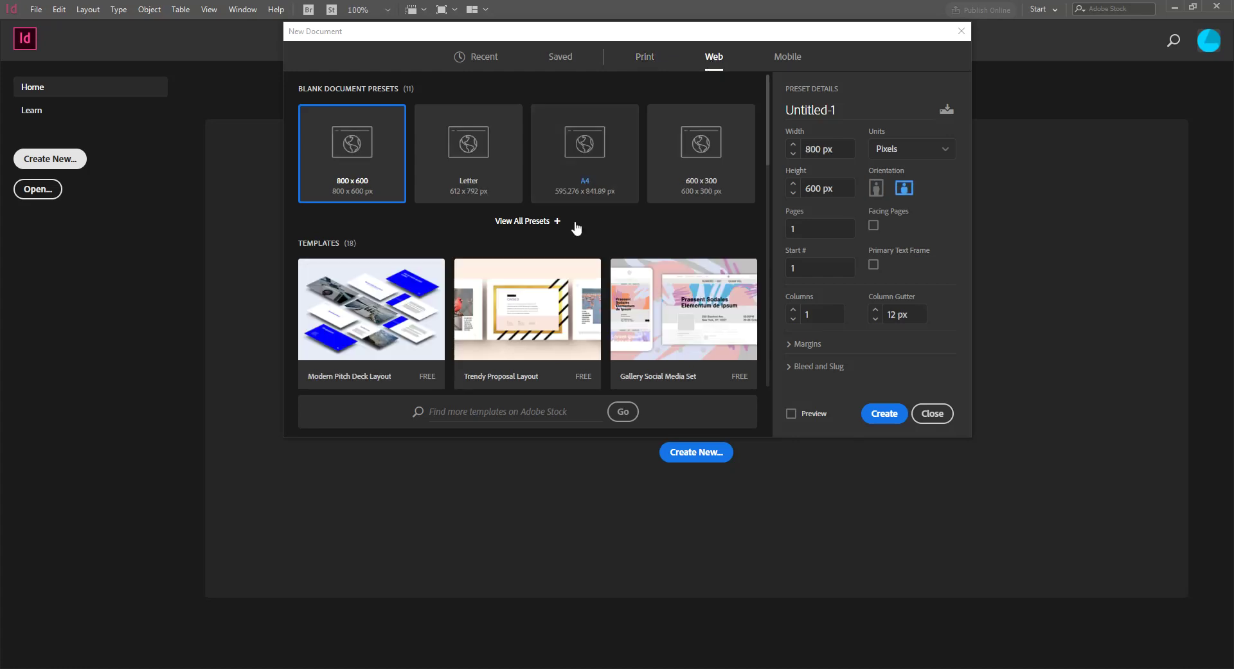
{"action": "scroll", "coordinate": [532, 298], "scroll_direction": "down", "scroll_amount": 3}
{"action": "scroll", "coordinate": [532, 297], "scroll_direction": "down", "scroll_amount": 3}
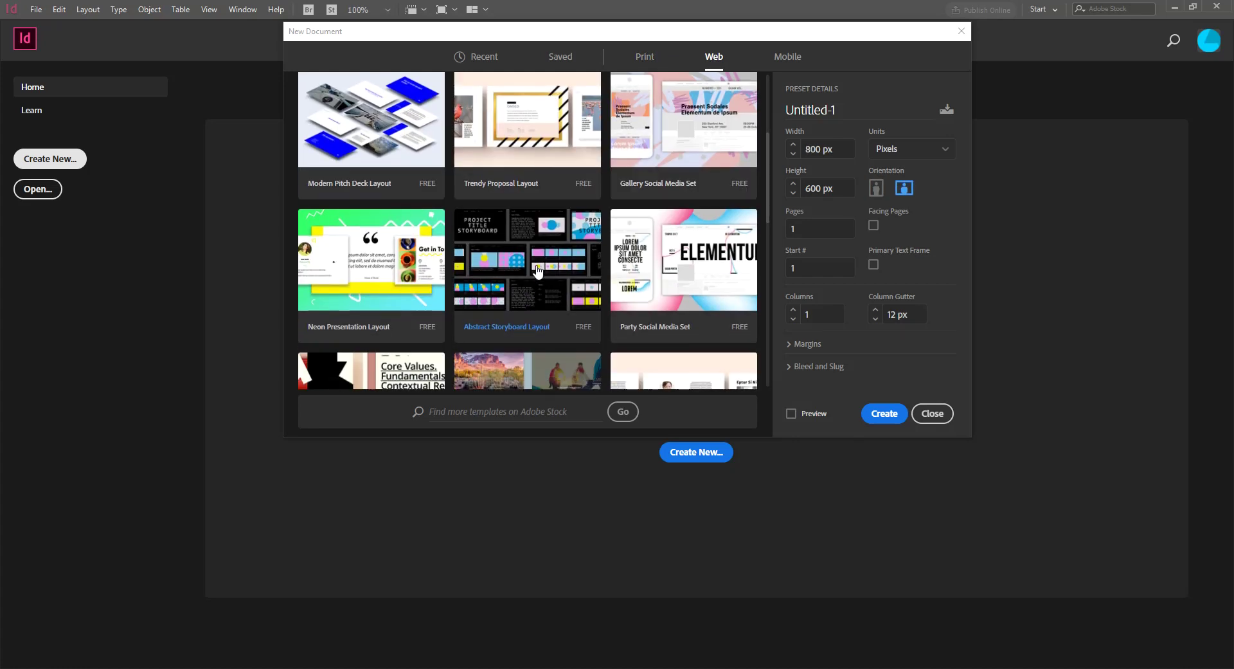
{"action": "scroll", "coordinate": [576, 286], "scroll_direction": "down", "scroll_amount": 8}
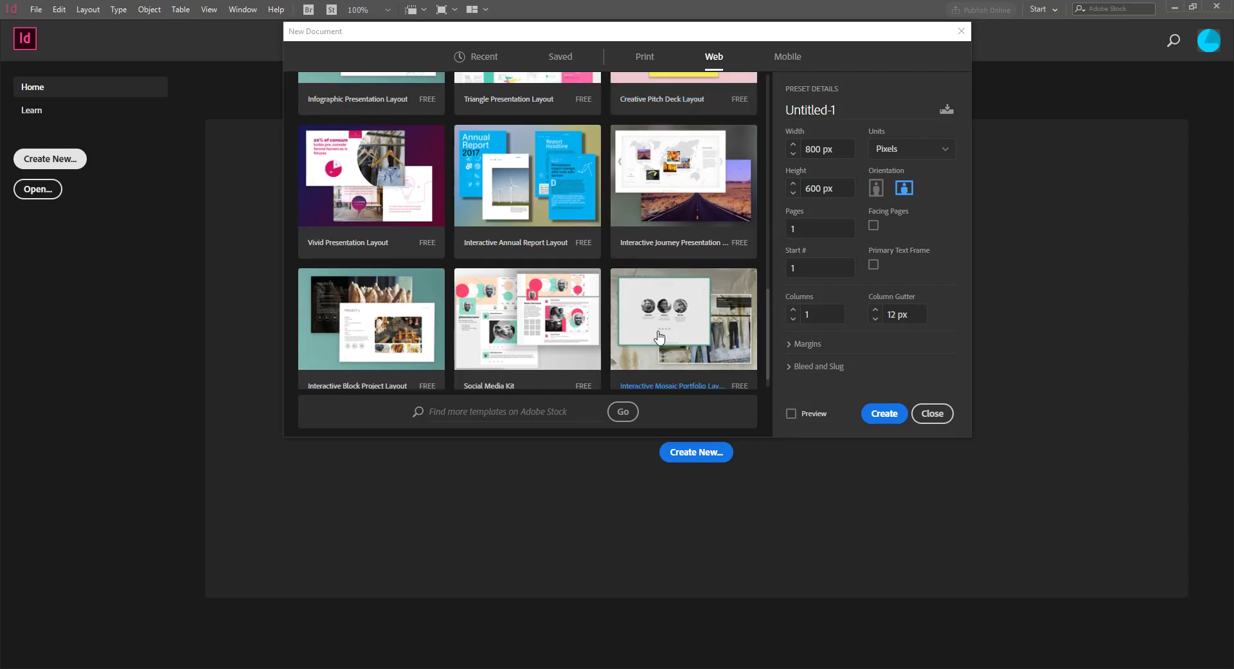
{"action": "scroll", "coordinate": [659, 336], "scroll_direction": "up", "scroll_amount": 12}
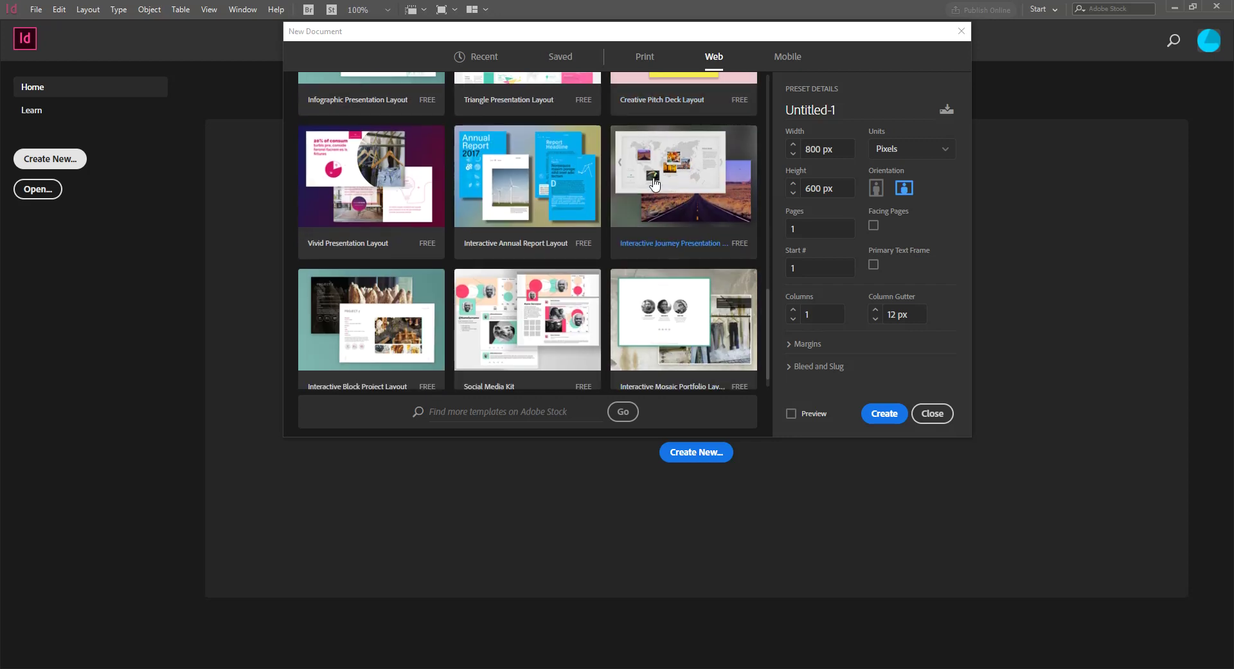
{"action": "left_click", "coordinate": [644, 64]}
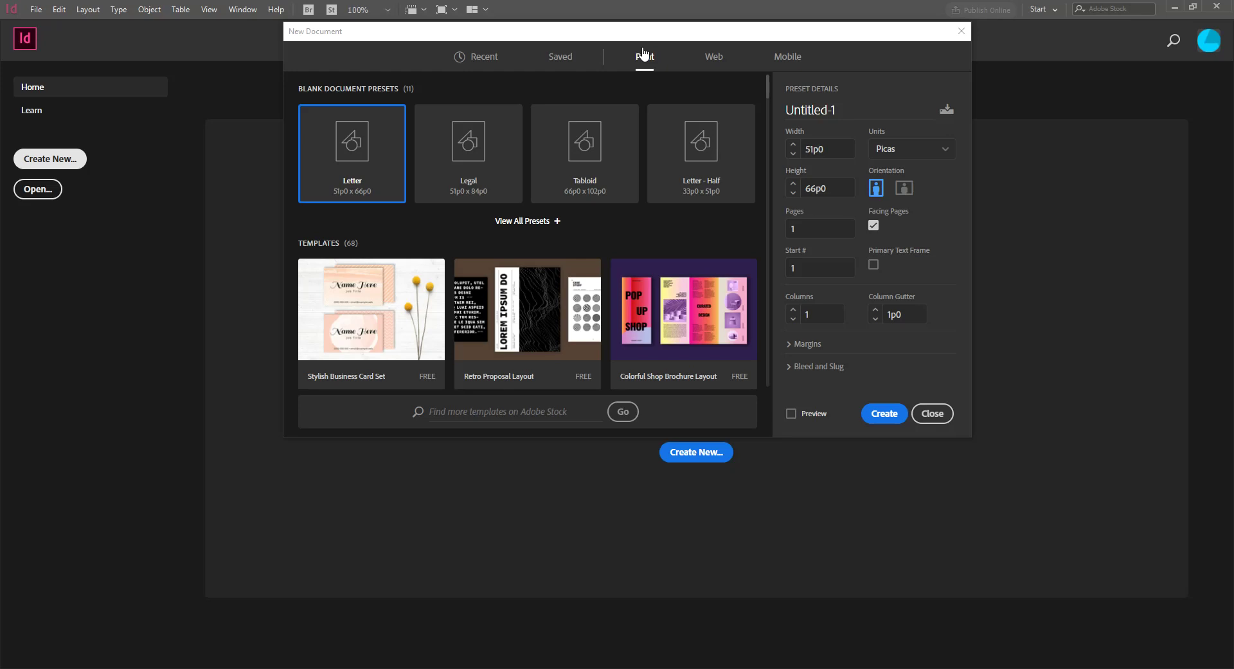
{"action": "left_click", "coordinate": [933, 413]}
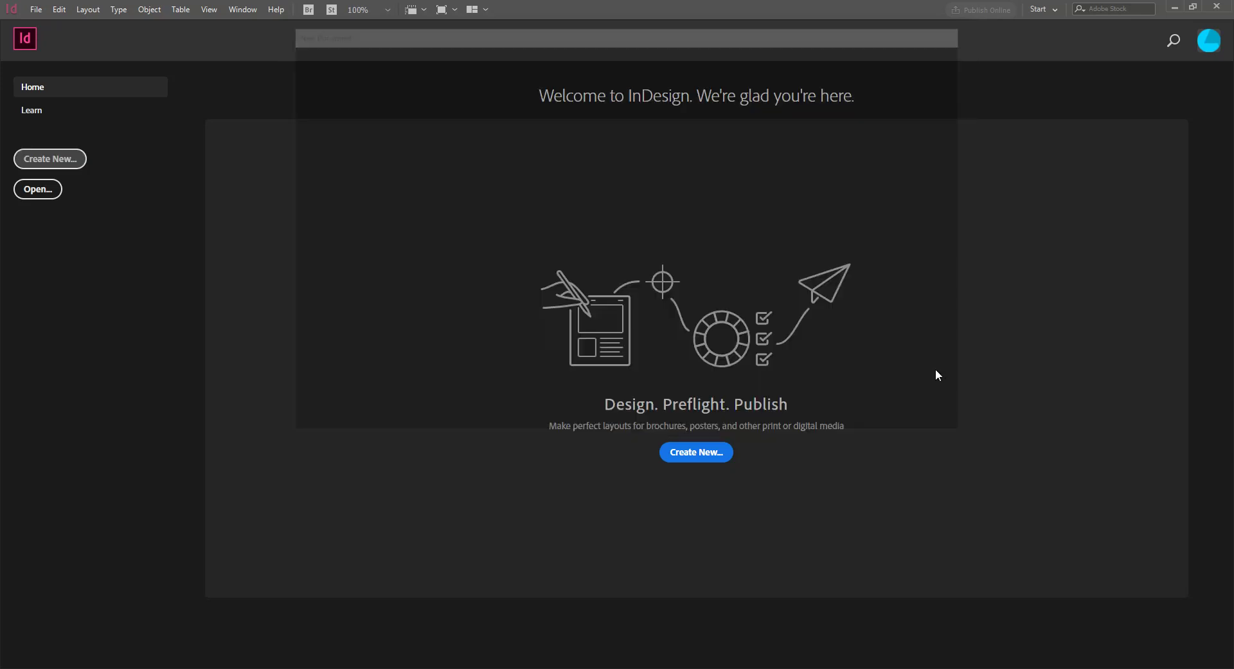
{"action": "left_click", "coordinate": [46, 197]}
{"action": "left_click", "coordinate": [975, 540]}
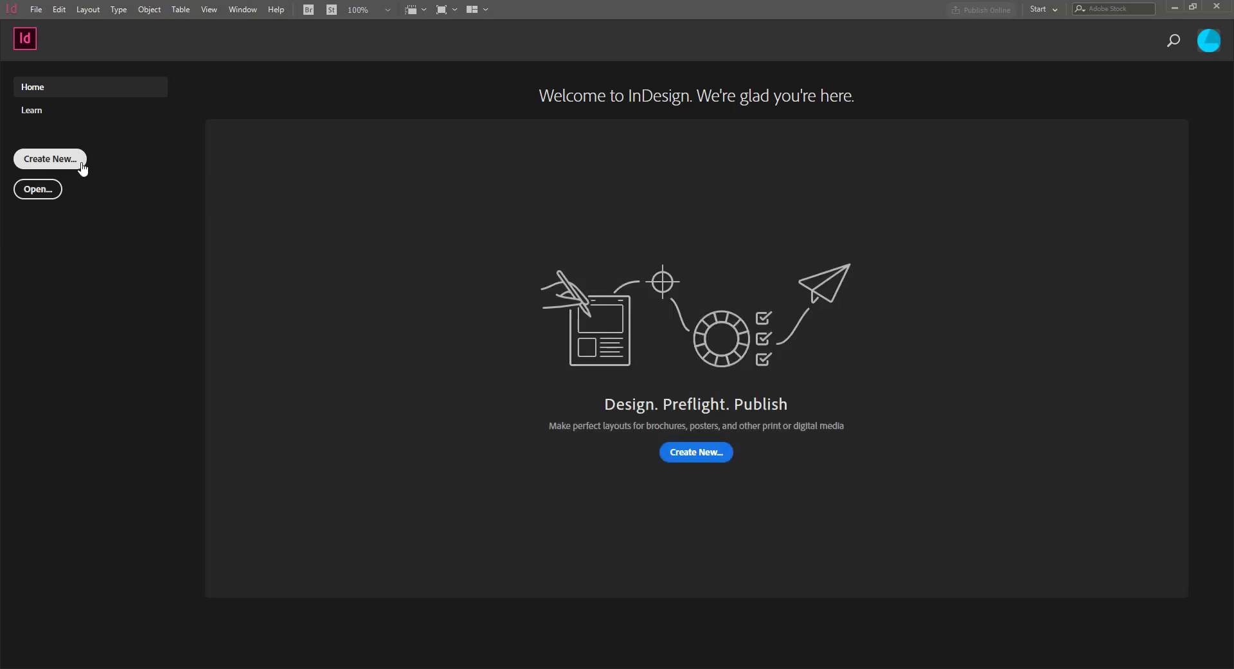
{"action": "left_click", "coordinate": [50, 159]}
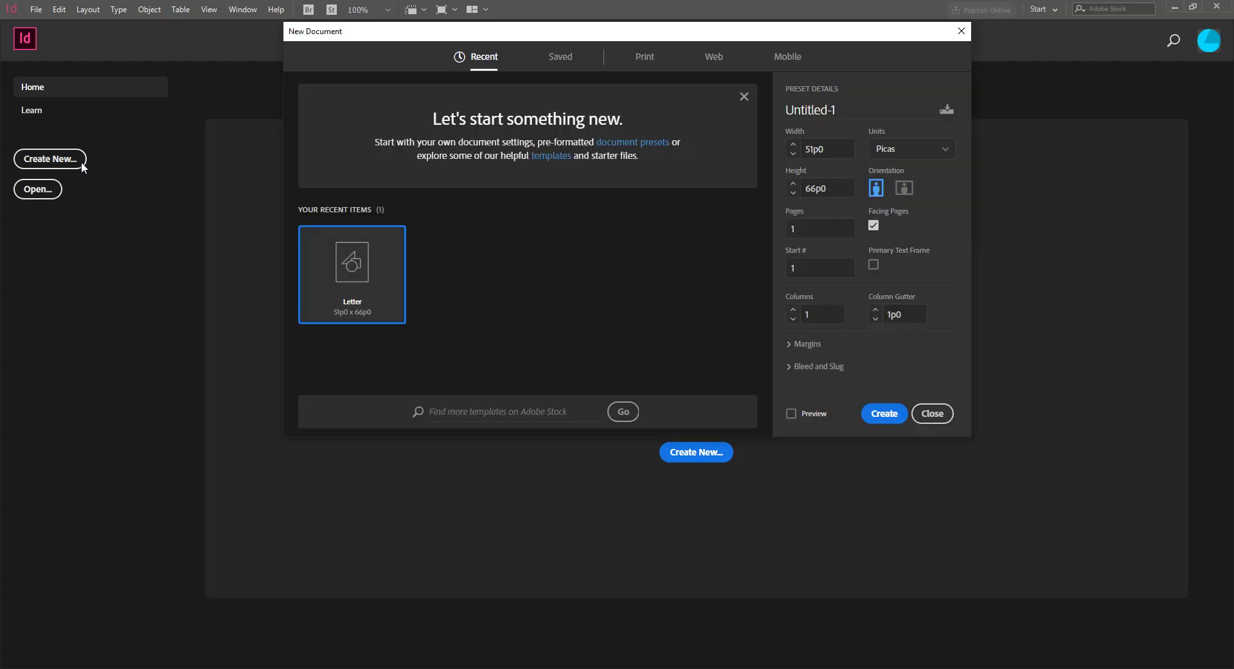
{"action": "left_click", "coordinate": [932, 413]}
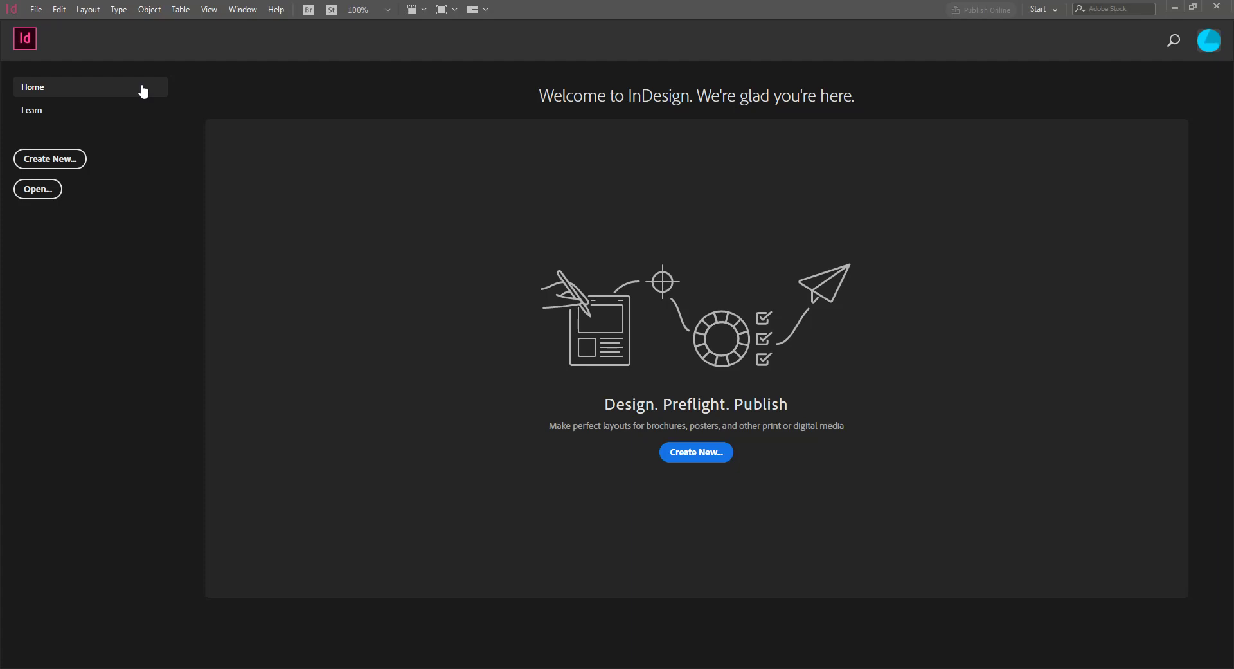
{"action": "left_click", "coordinate": [46, 160]}
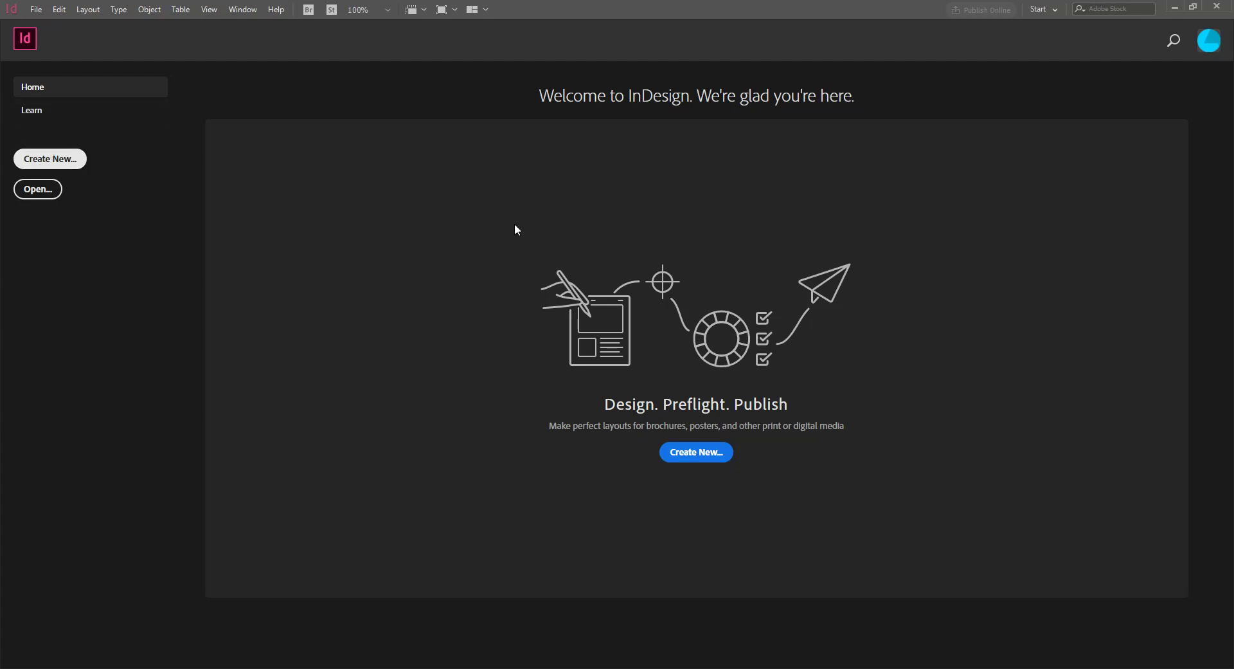
Show the Print presets and scroll through them, with Letter 51p0 x 66p0 offered
{"action": "left_click", "coordinate": [654, 64]}
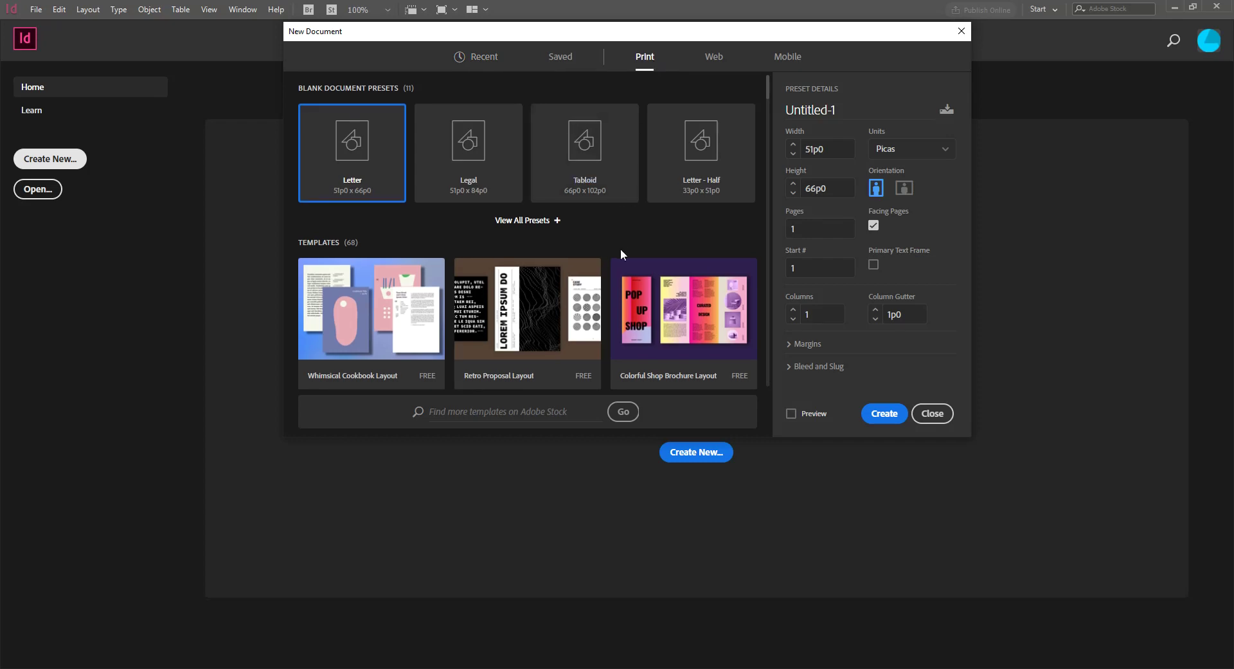
{"action": "scroll", "coordinate": [621, 254], "scroll_direction": "down", "scroll_amount": 3}
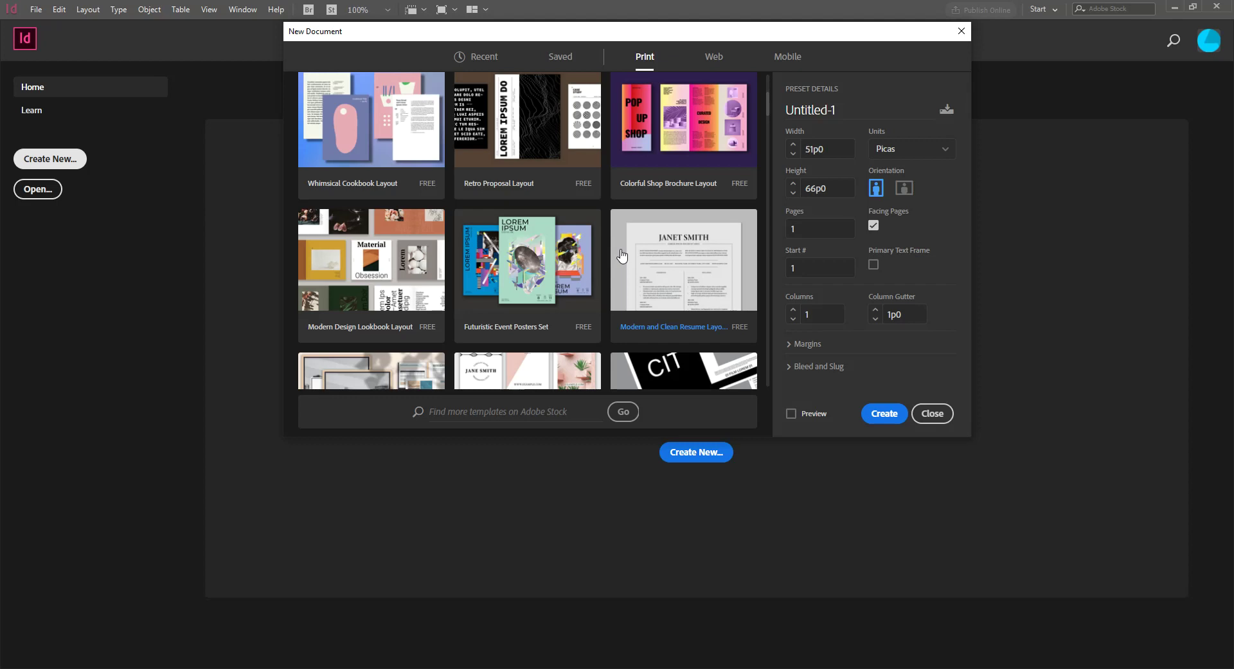
{"action": "scroll", "coordinate": [622, 256], "scroll_direction": "up", "scroll_amount": 3}
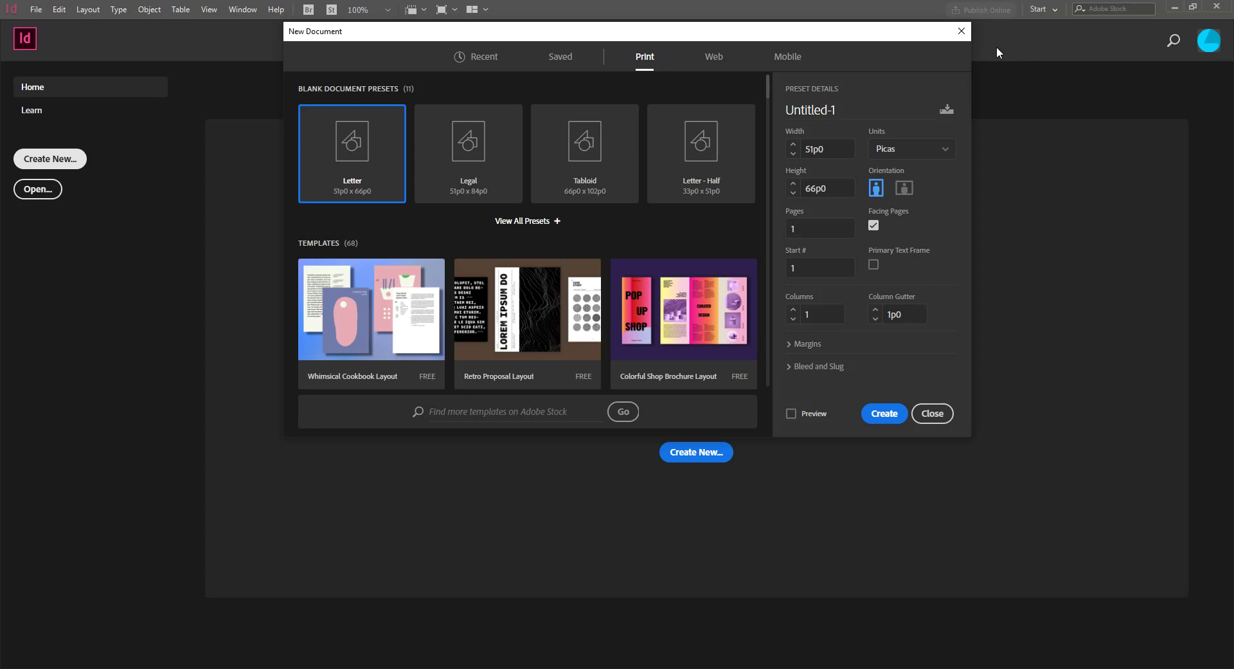
Close the New Document dialog and read over the plan cards on Adobe Account
{"action": "left_click", "coordinate": [962, 32]}
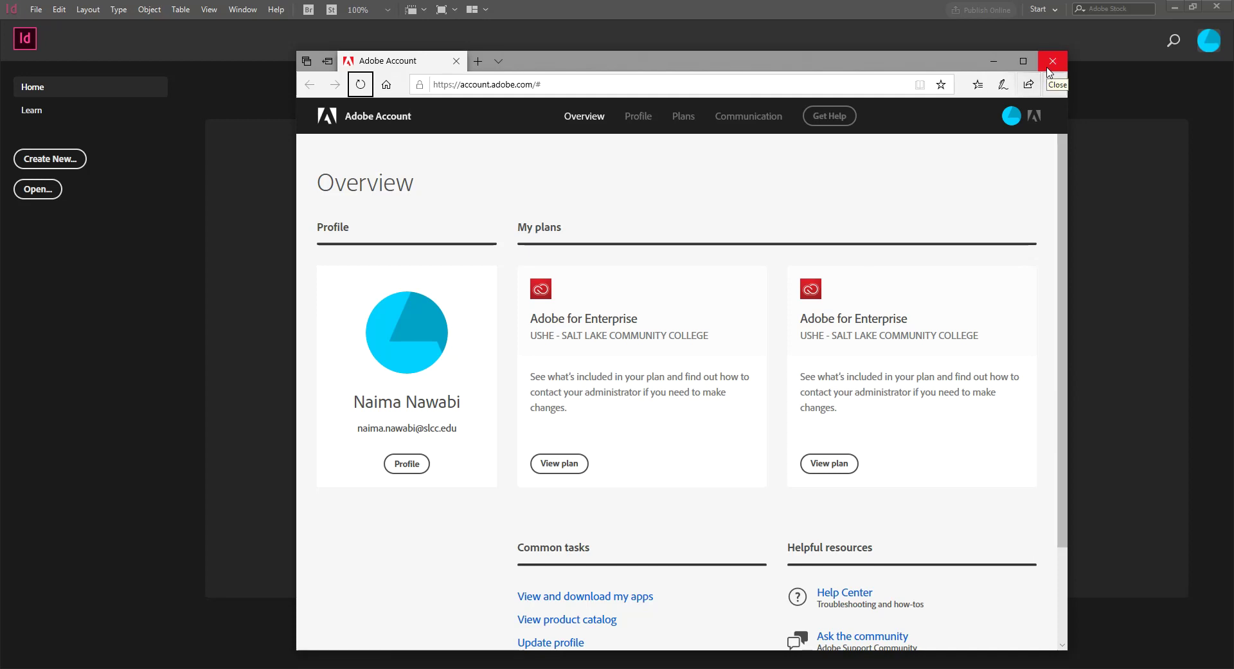
{"action": "left_click_drag", "start_coordinate": [613, 320], "coordinate": [900, 353]}
{"action": "scroll", "coordinate": [917, 413], "scroll_direction": "down", "scroll_amount": 2}
{"action": "scroll", "coordinate": [918, 413], "scroll_direction": "up", "scroll_amount": 2}
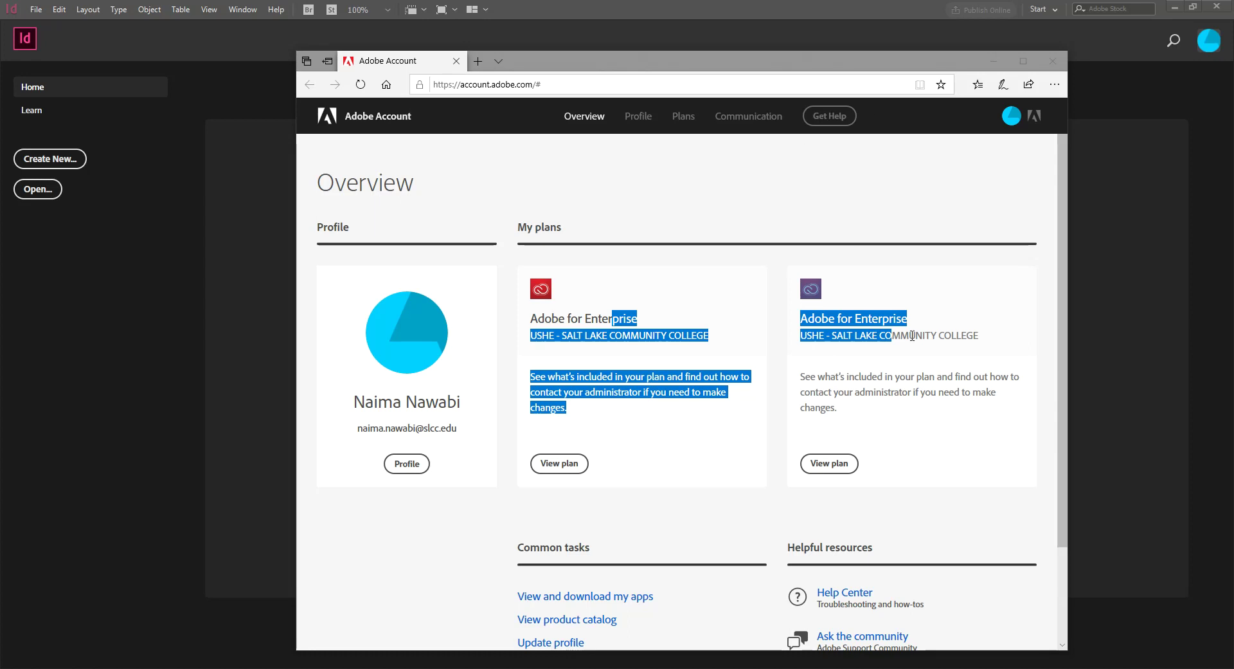
{"action": "left_click", "coordinate": [905, 443]}
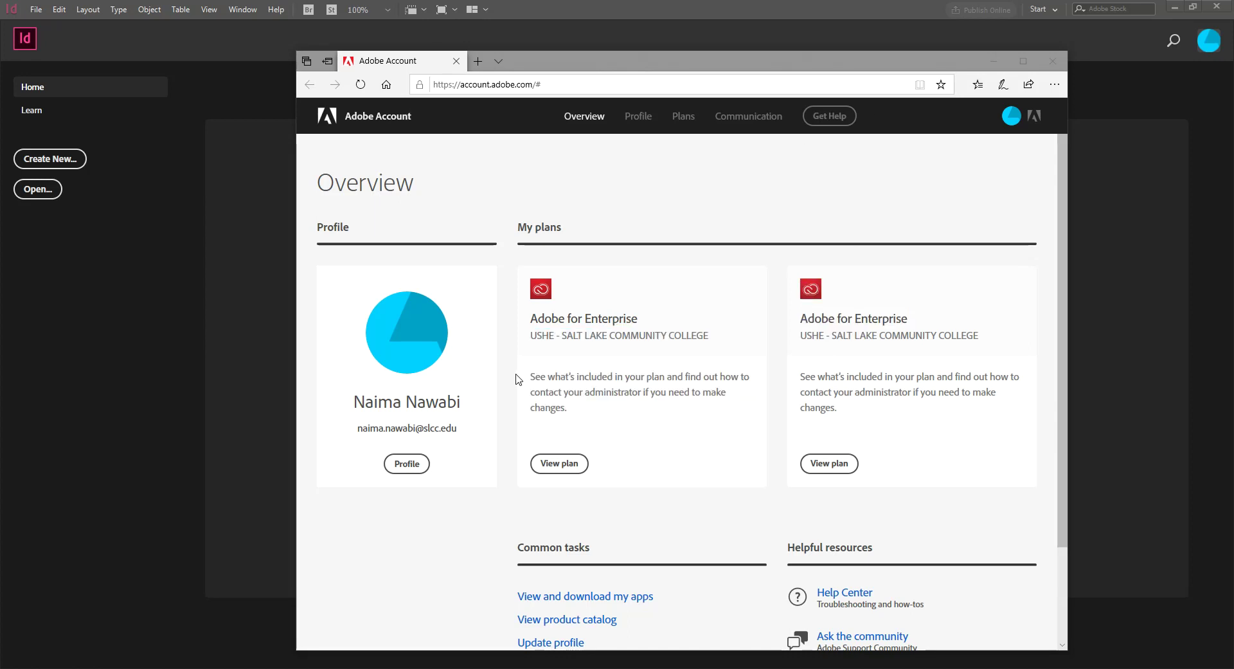
{"action": "left_click_drag", "start_coordinate": [533, 376], "coordinate": [567, 409]}
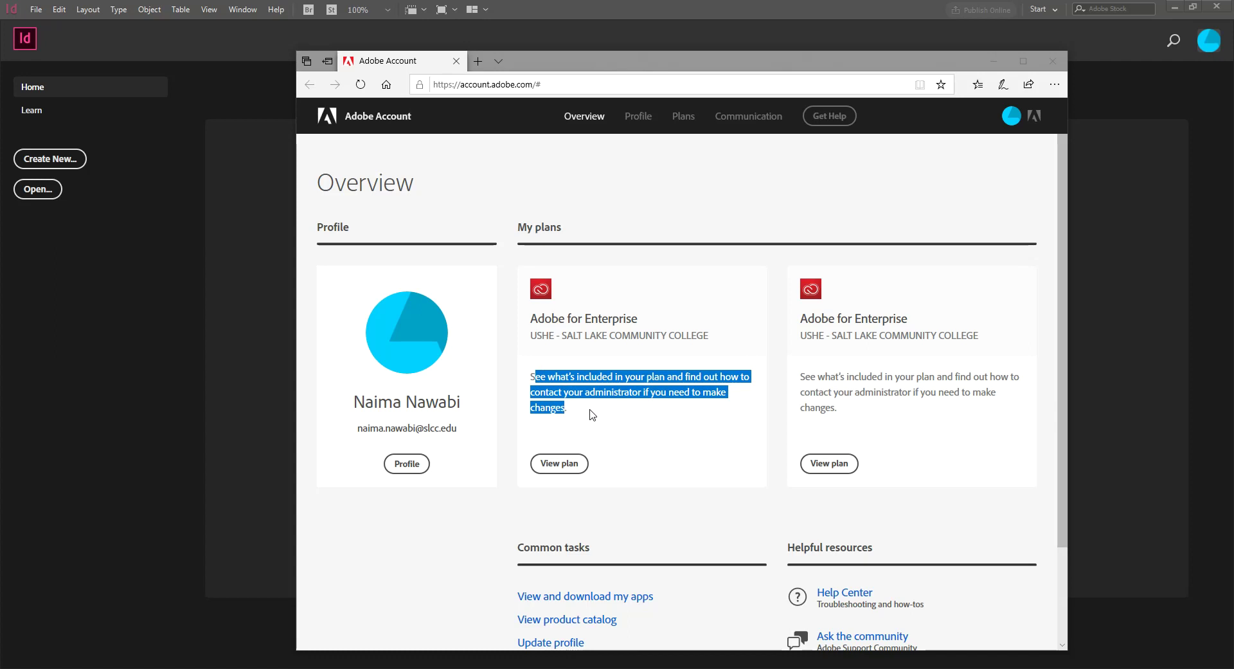
{"action": "left_click", "coordinate": [592, 414]}
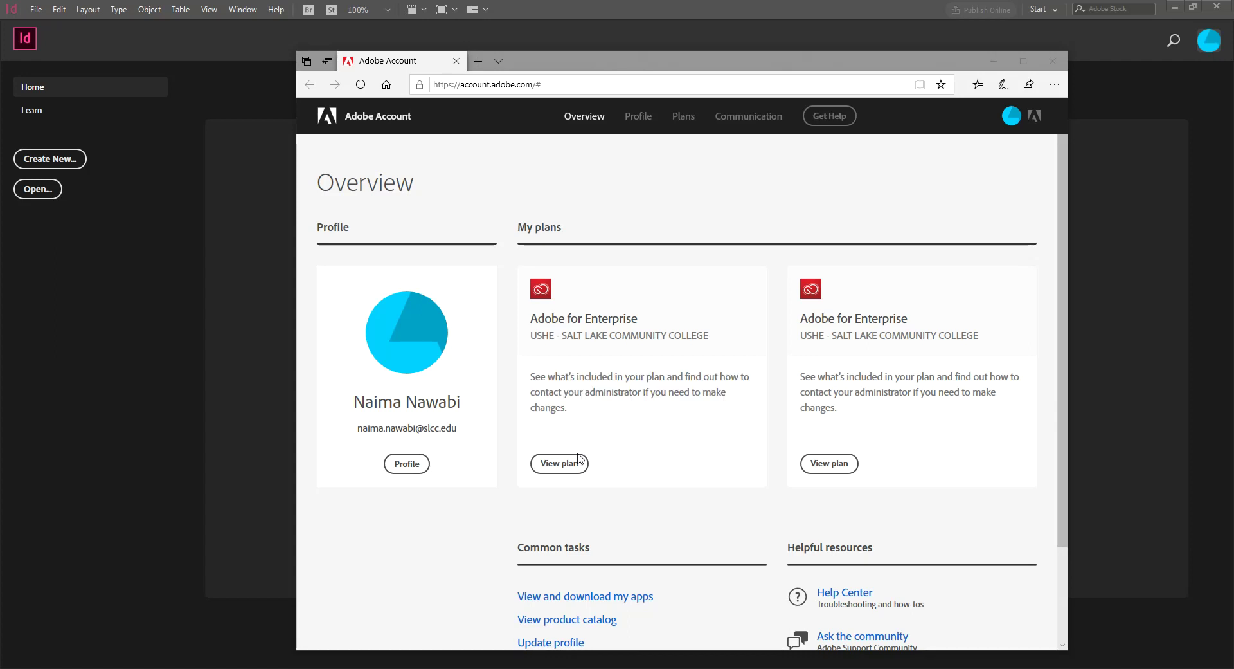
Check the Adobe for Enterprise plan's 2GB cloud storage, then close the browser
{"action": "left_click", "coordinate": [560, 463]}
{"action": "scroll", "coordinate": [571, 430], "scroll_direction": "down", "scroll_amount": 3}
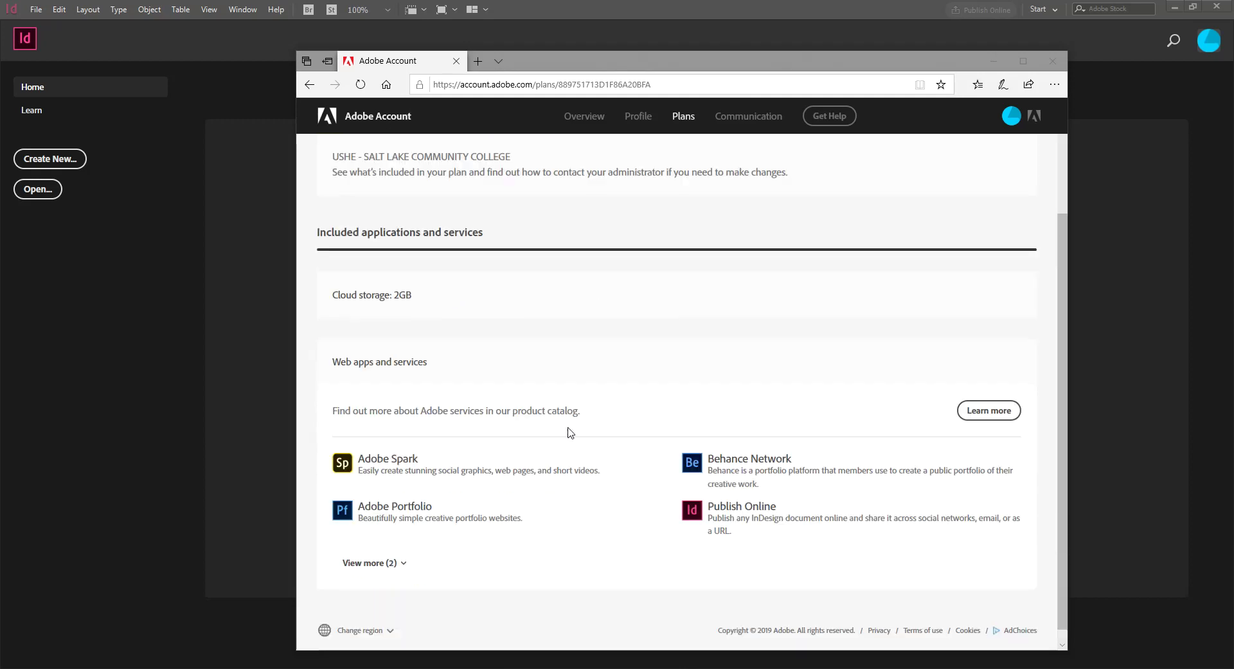
{"action": "left_click_drag", "start_coordinate": [396, 281], "coordinate": [419, 284]}
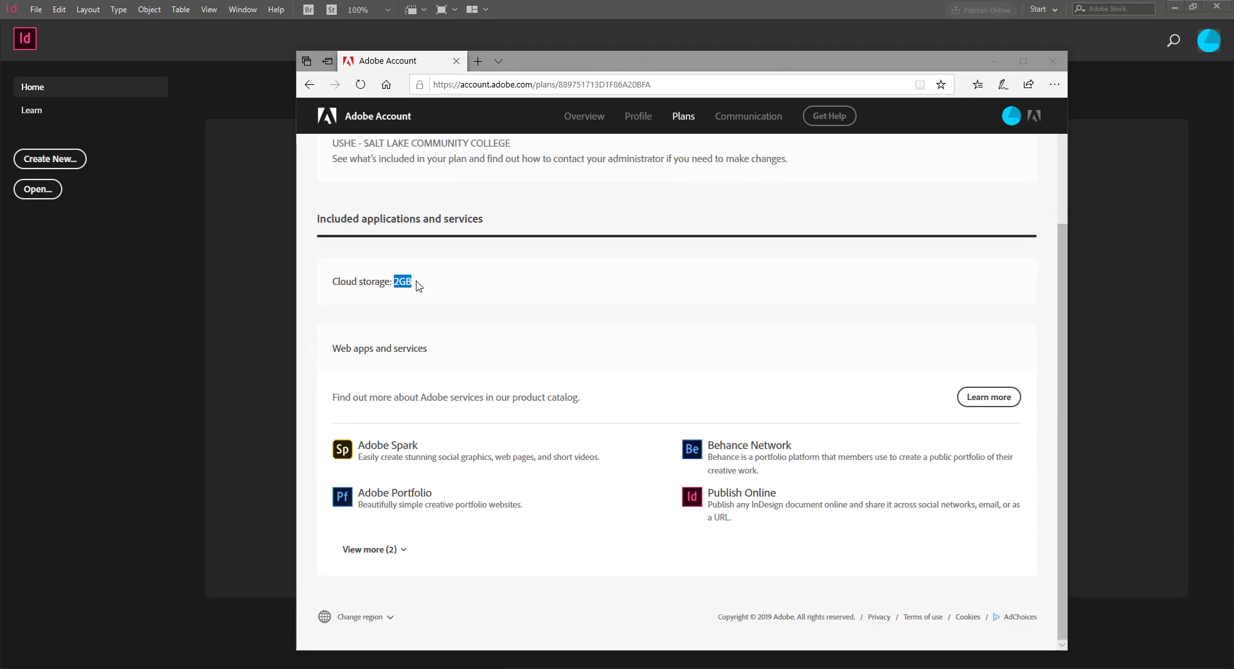
{"action": "left_click", "coordinate": [499, 364]}
{"action": "left_click", "coordinate": [1054, 61]}
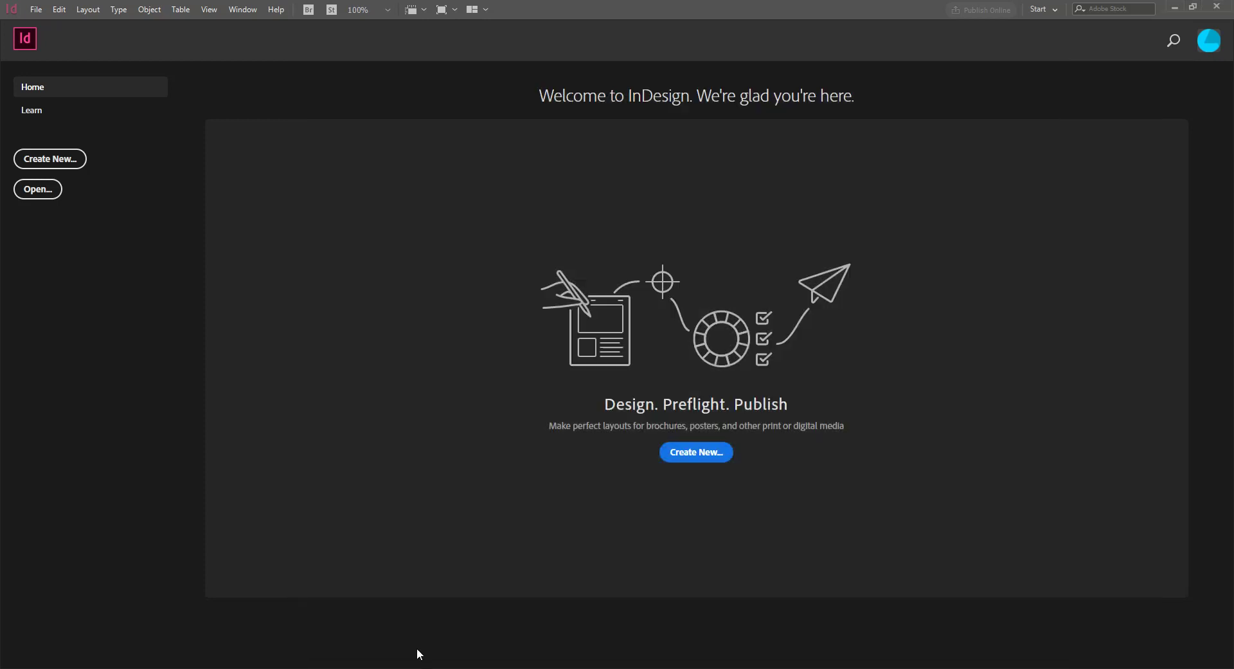
{"action": "key", "text": "super"}
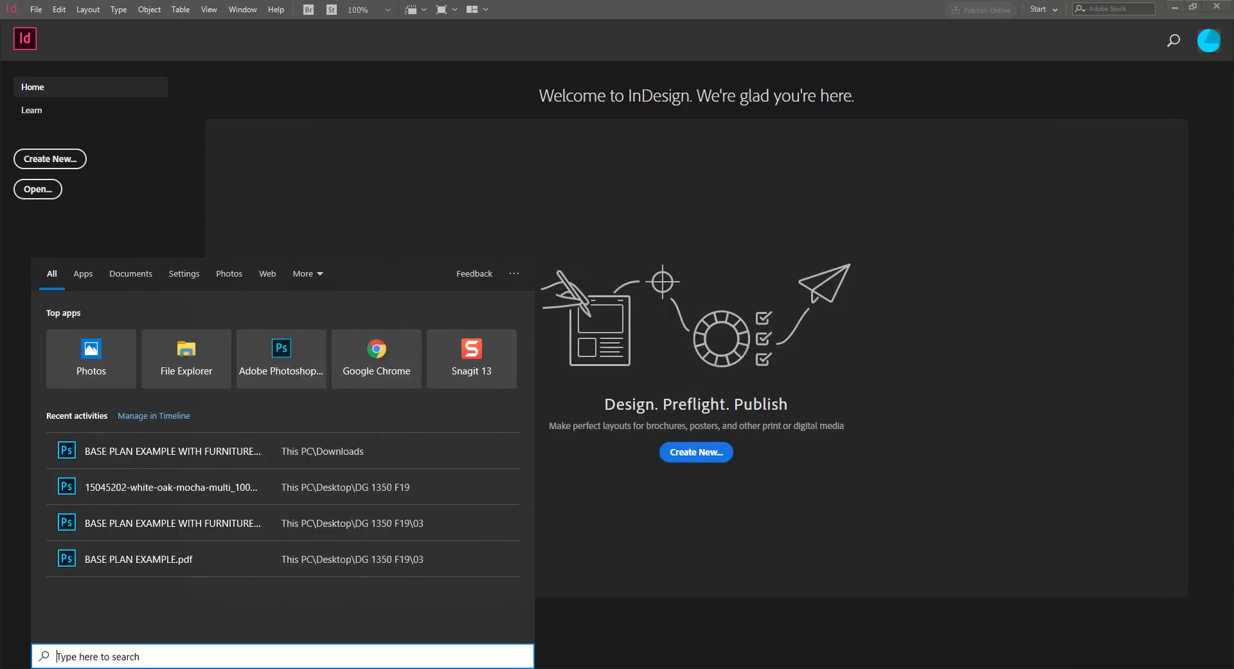
{"action": "type", "text": "cloud"}
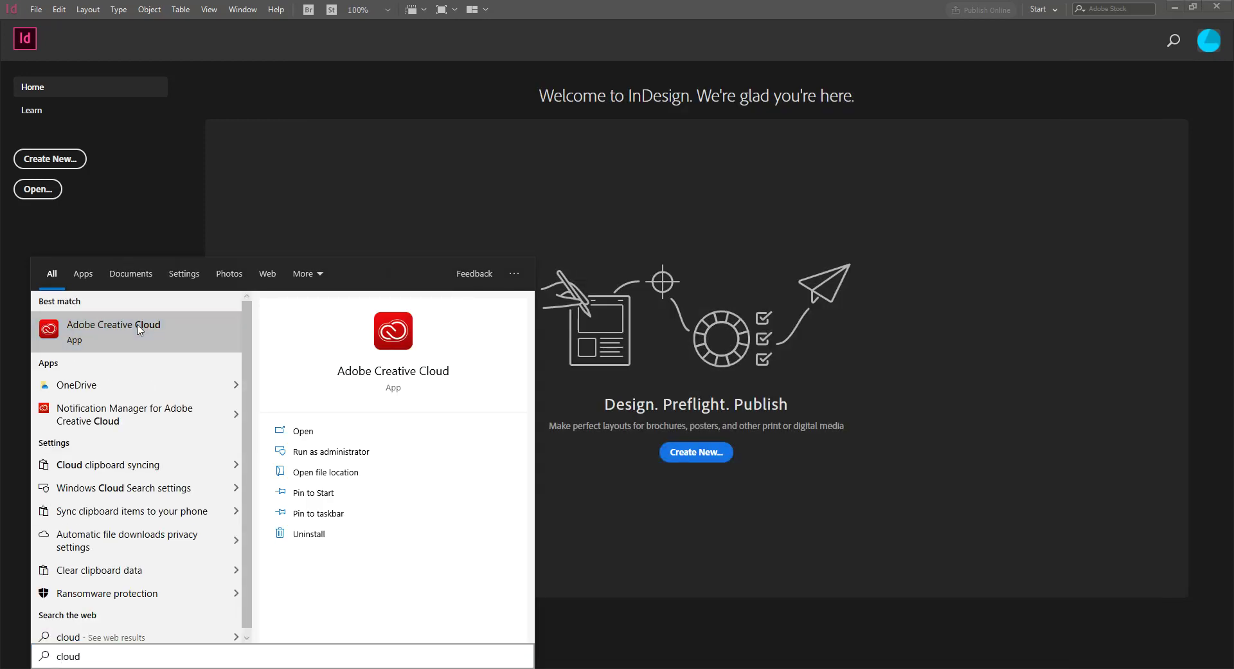
{"action": "left_click", "coordinate": [138, 334]}
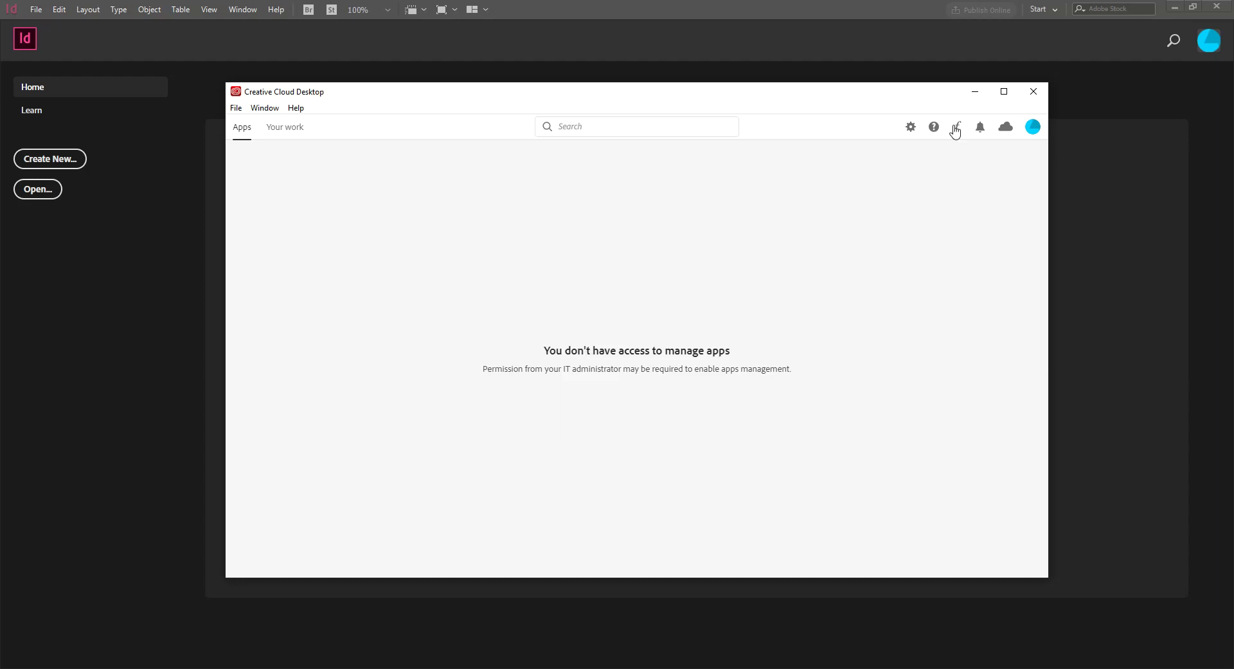
{"action": "left_click", "coordinate": [1034, 91]}
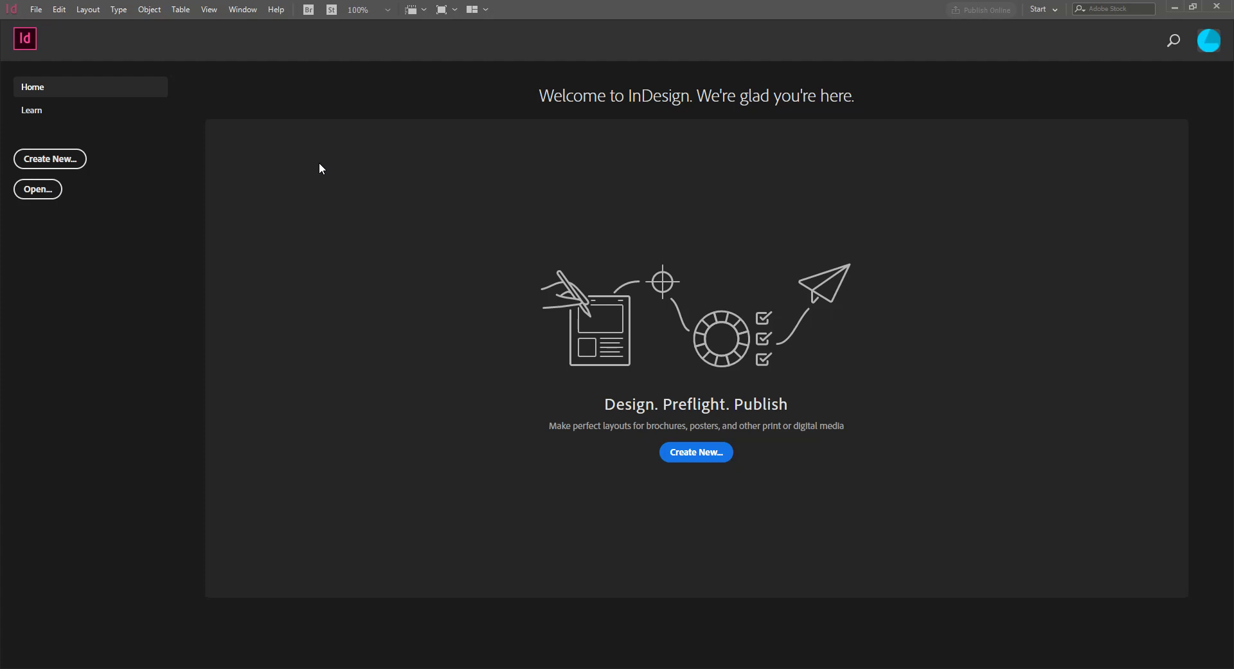
Create Untitled-1 from the Print Letter preset, 51p0 x 66p0, single page
{"action": "left_click", "coordinate": [72, 158]}
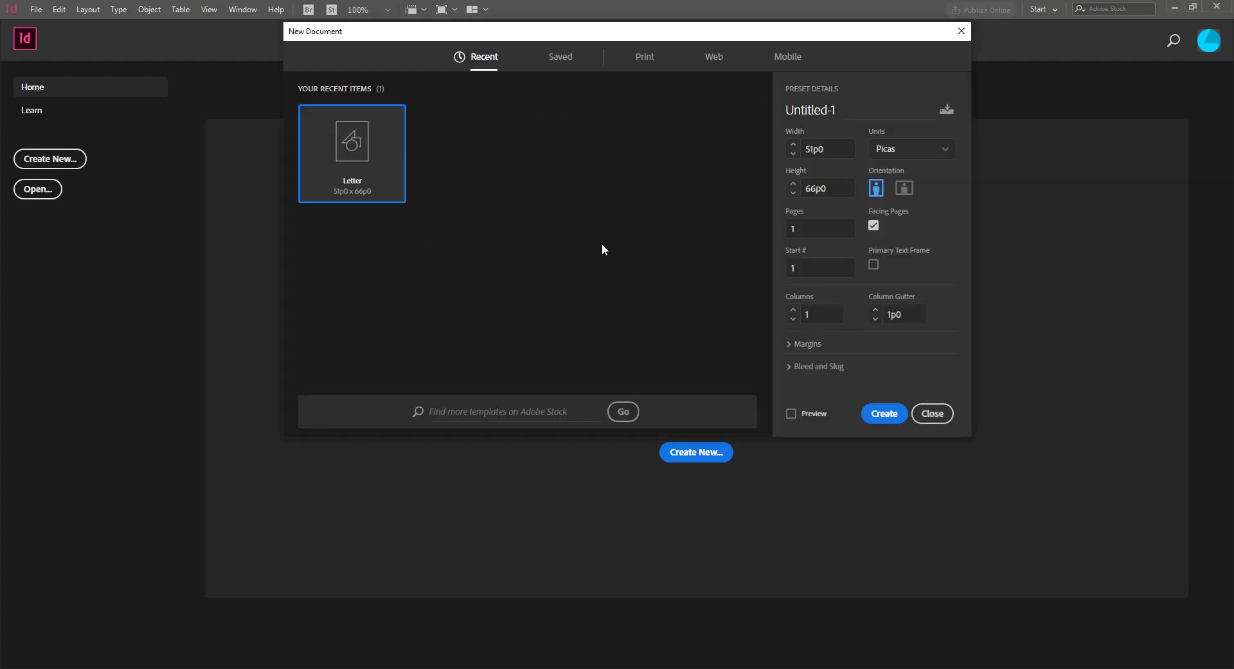
{"action": "left_click", "coordinate": [640, 58]}
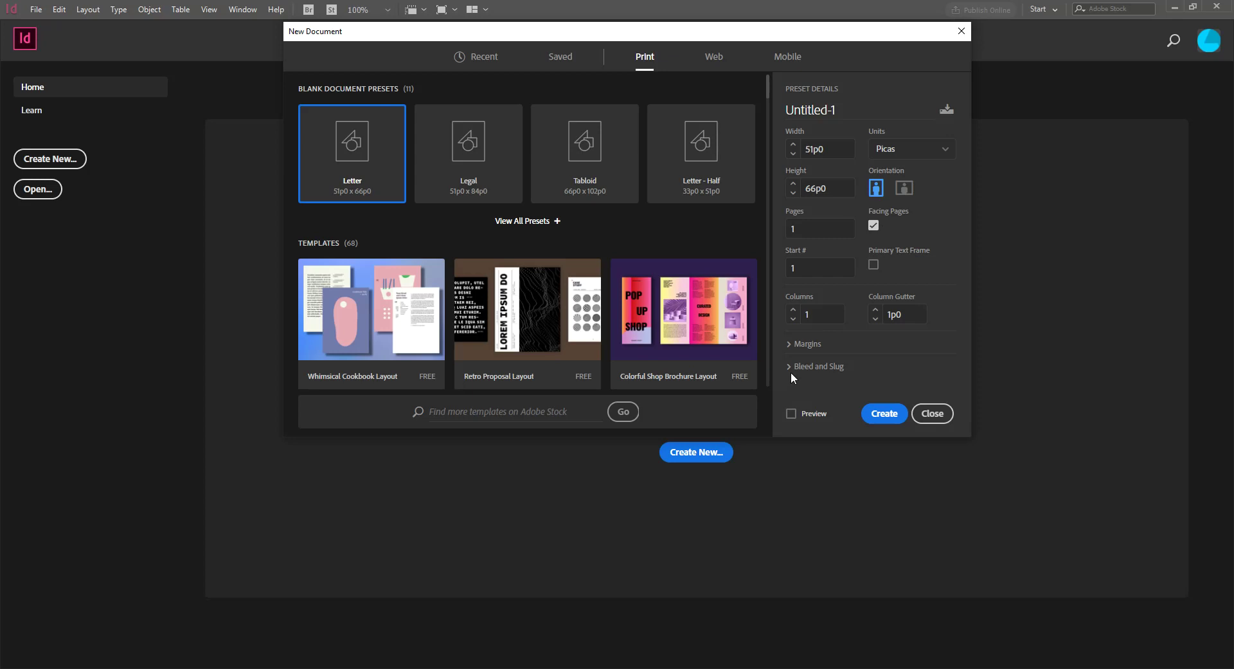
{"action": "left_click", "coordinate": [892, 414]}
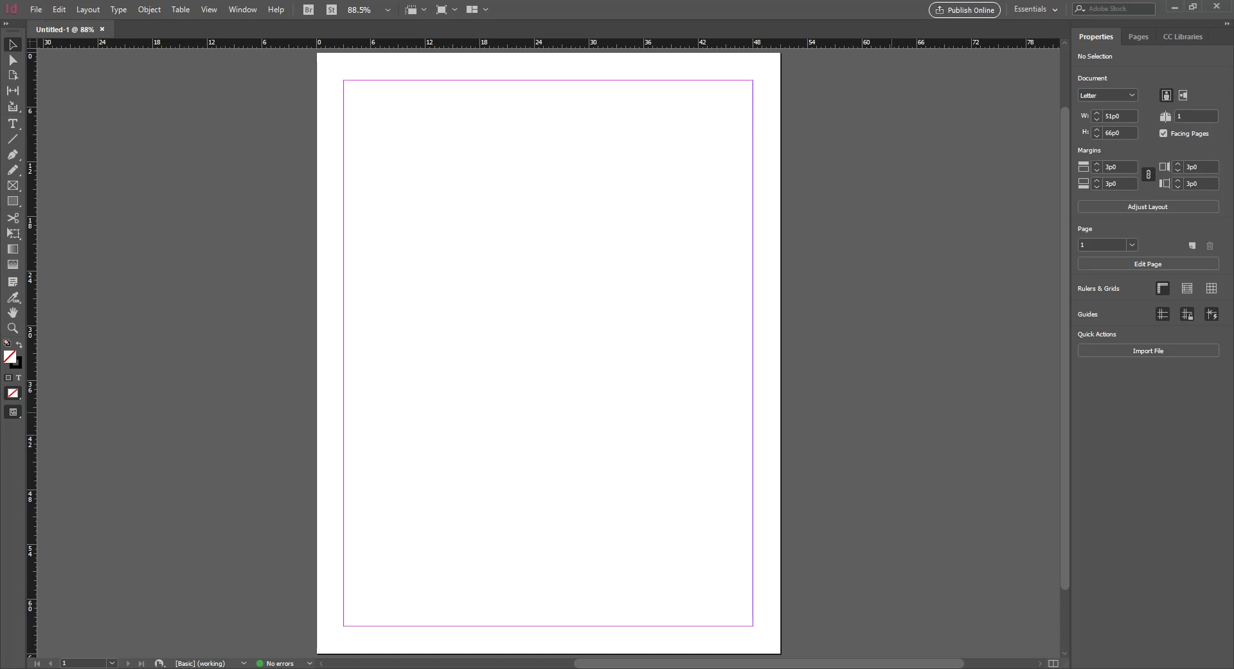
Show the Preferences submenu under the Edit menu
{"action": "left_click", "coordinate": [83, 10]}
{"action": "mouse_move", "coordinate": [57, 17]}
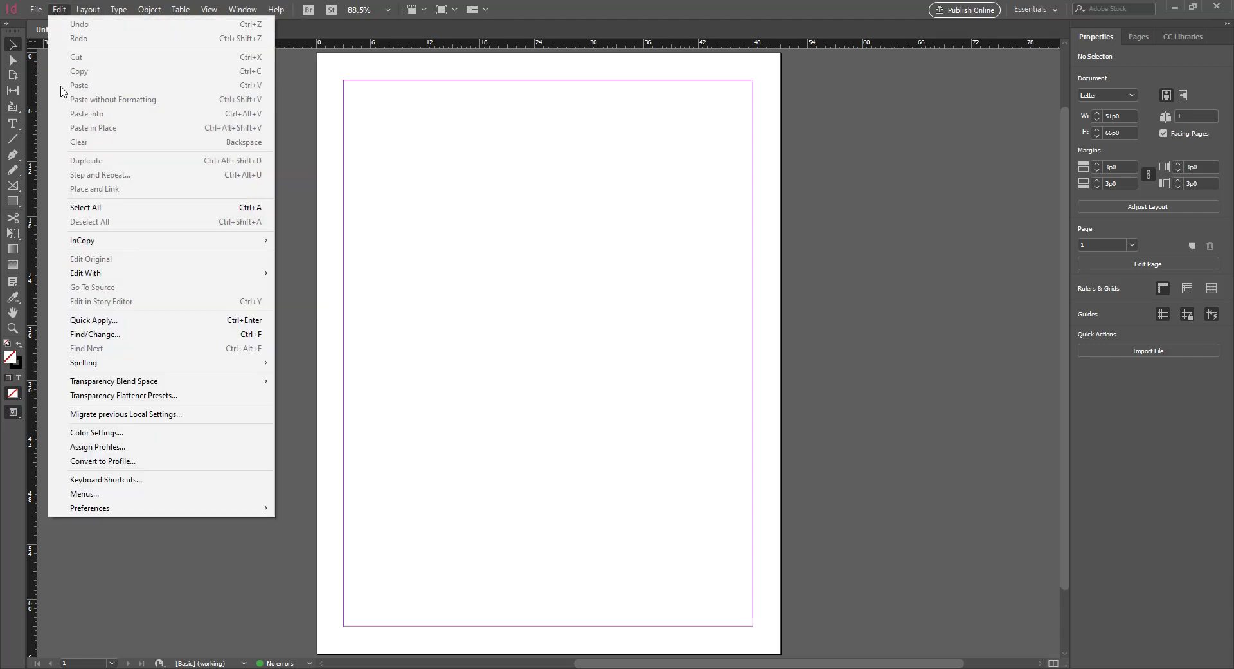
{"action": "mouse_move", "coordinate": [116, 508]}
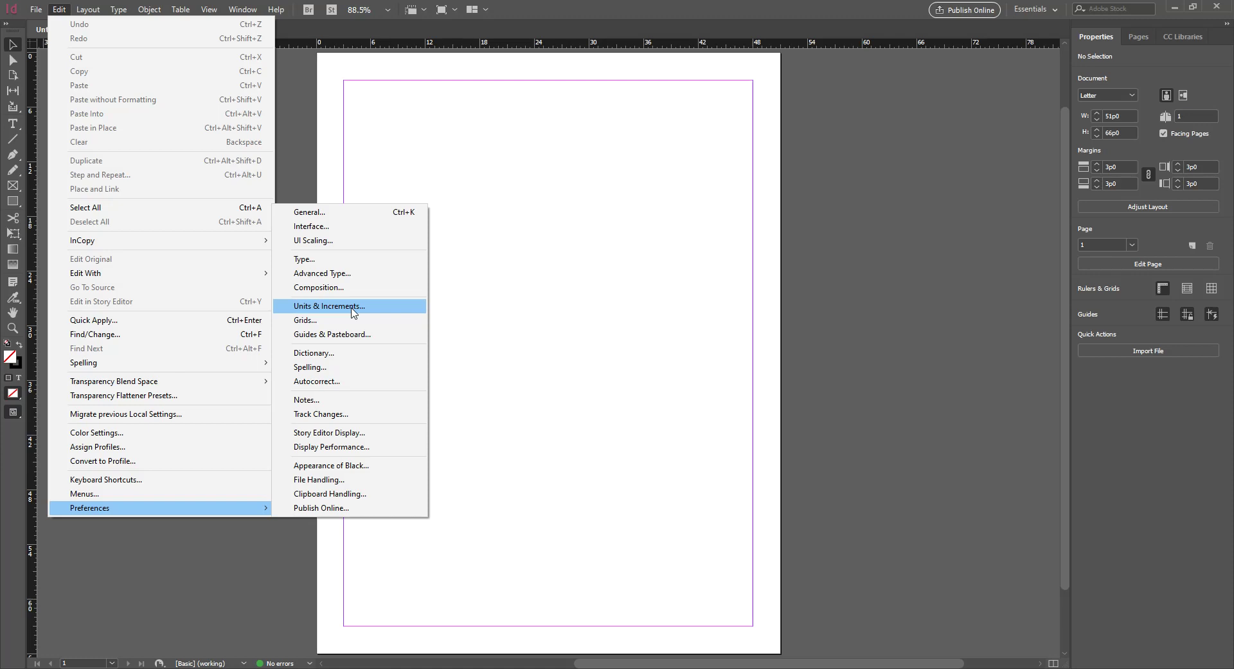
In Units & Increments, set horizontal and vertical ruler units to Inches
{"action": "left_click", "coordinate": [353, 313]}
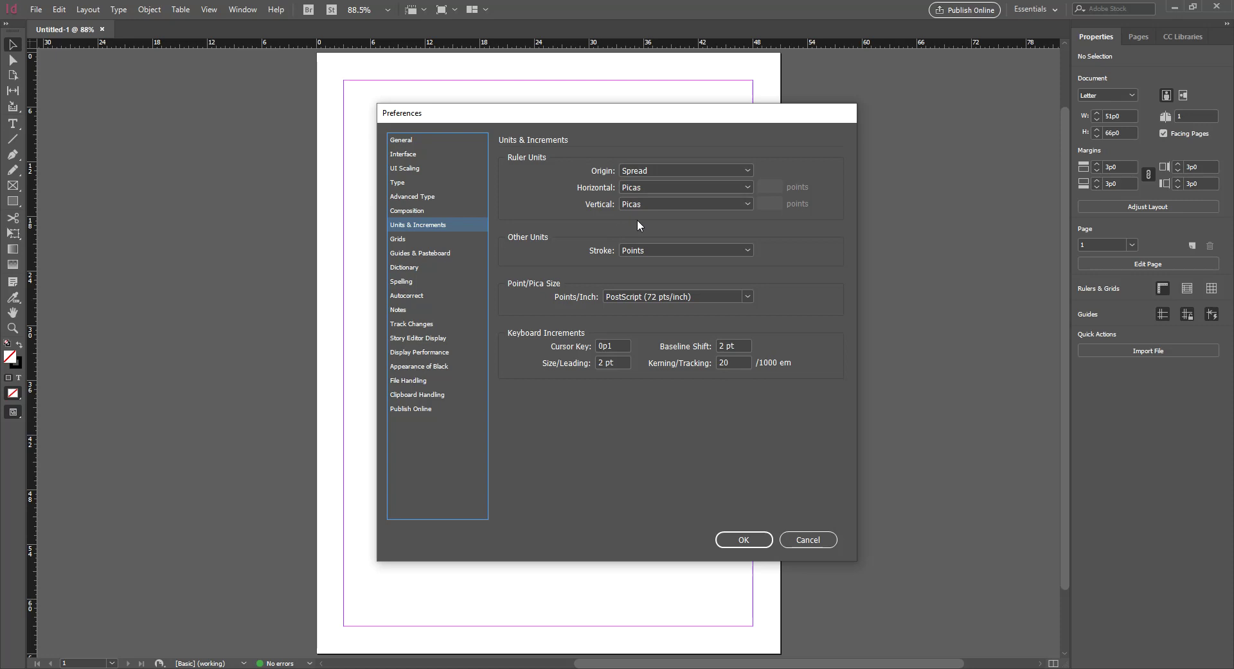
{"action": "left_click", "coordinate": [692, 188]}
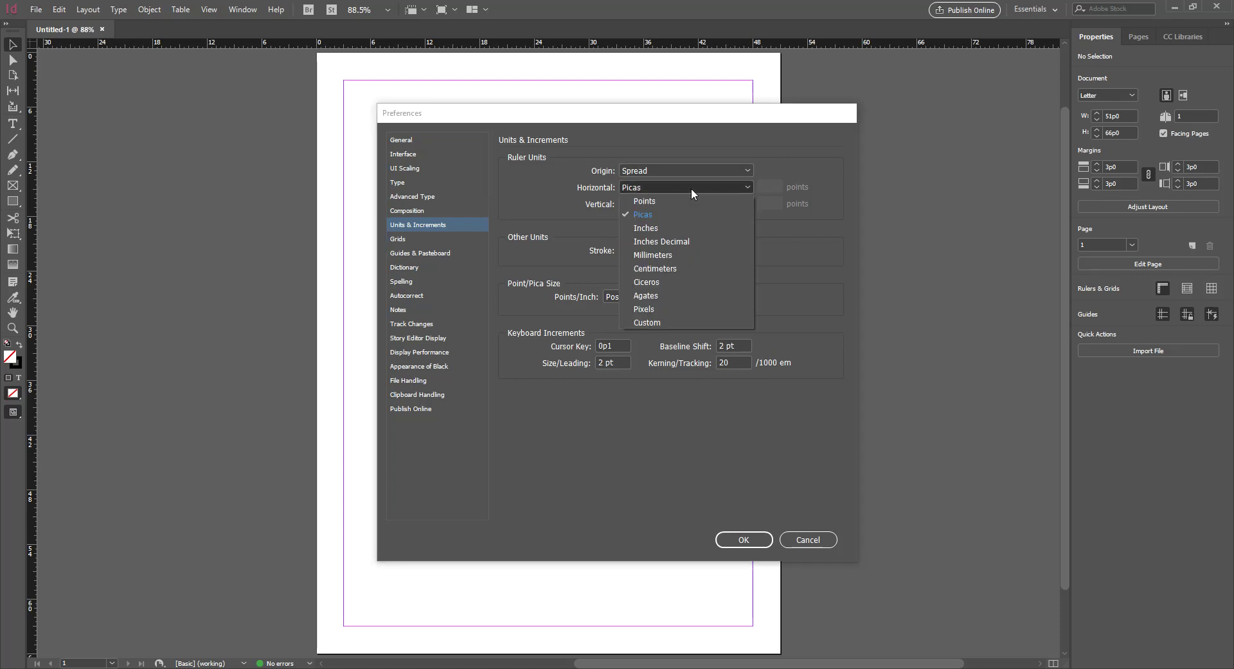
{"action": "left_click", "coordinate": [679, 227]}
{"action": "left_click", "coordinate": [665, 203]}
{"action": "left_click", "coordinate": [663, 237]}
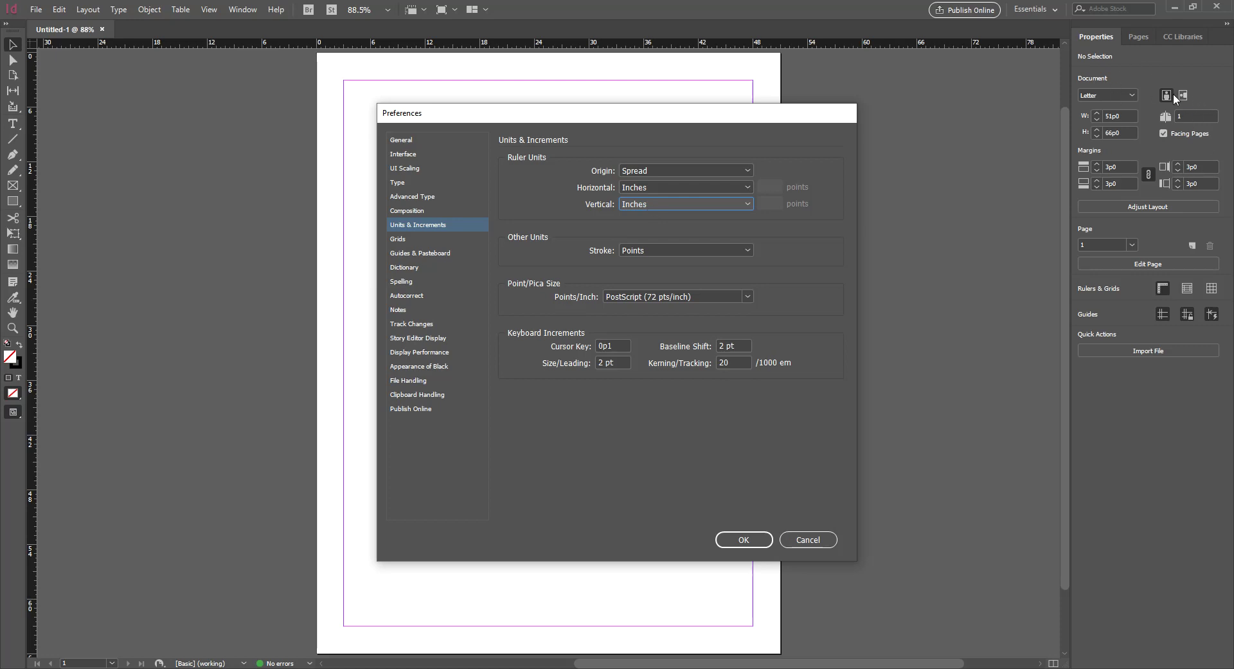
{"action": "left_click", "coordinate": [732, 542]}
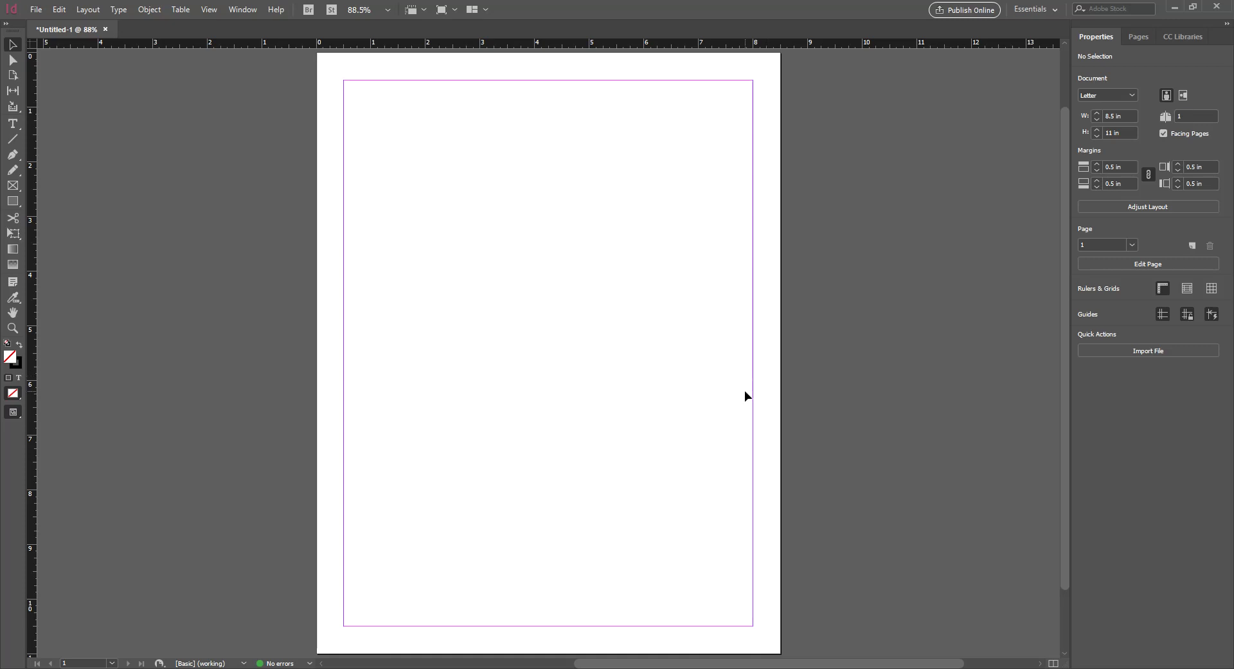
Close Untitled-1 and discard its unsaved changes
{"action": "left_click", "coordinate": [107, 31]}
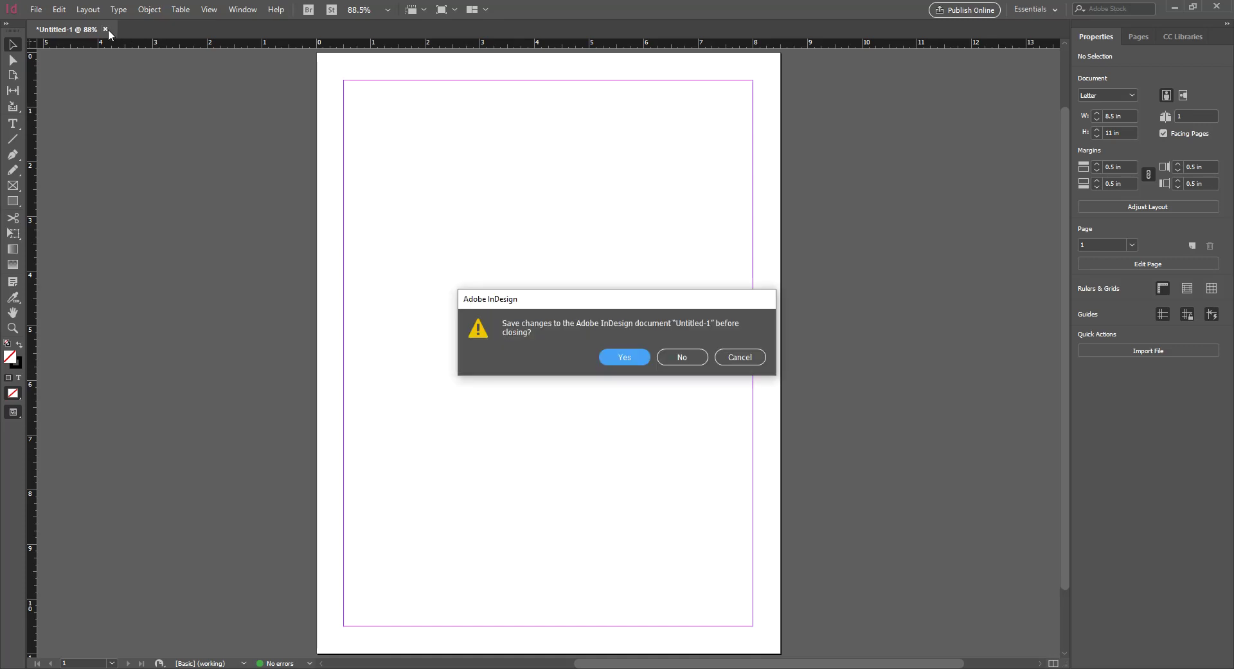
{"action": "left_click", "coordinate": [673, 354]}
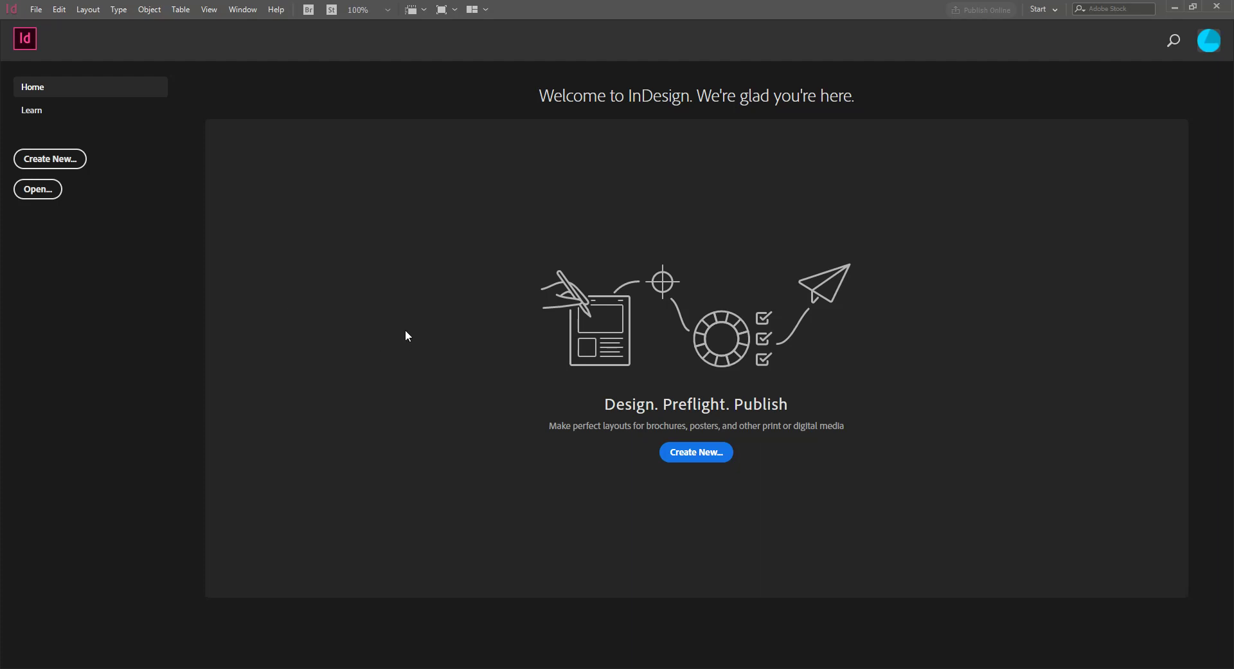
In Units & Increments preferences, set both horizontal and vertical ruler units to Inches
{"action": "left_click", "coordinate": [59, 9]}
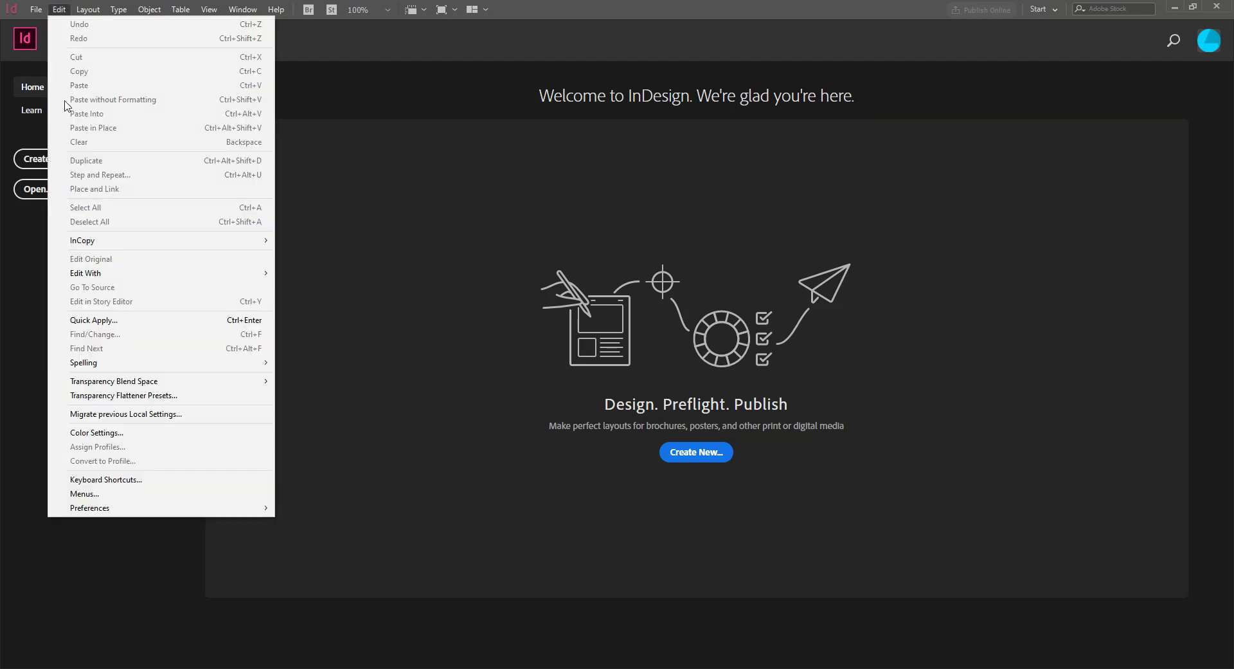
{"action": "mouse_move", "coordinate": [111, 513]}
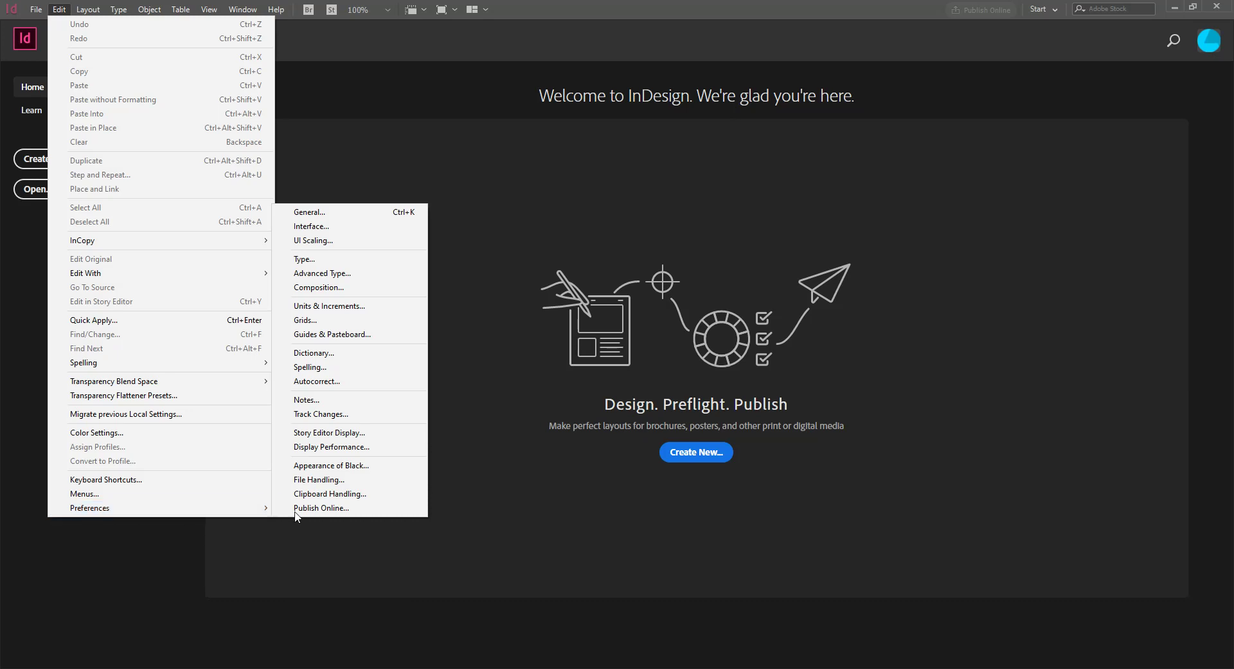
{"action": "left_click", "coordinate": [385, 307]}
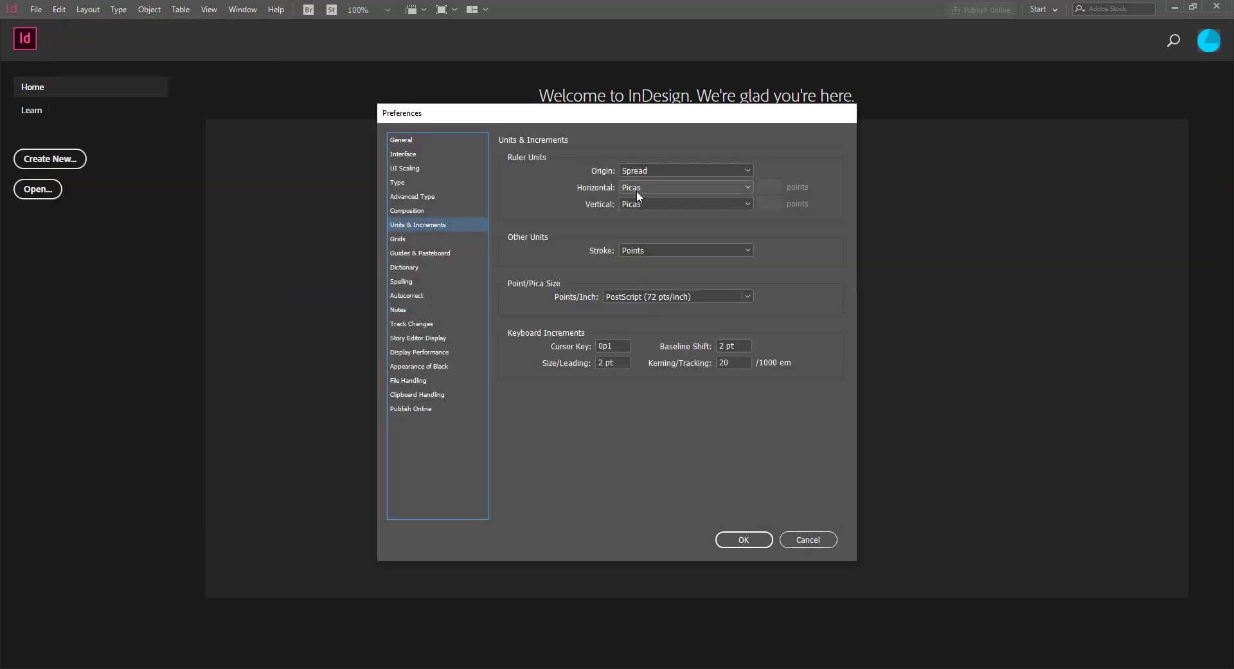
{"action": "left_click", "coordinate": [643, 189]}
{"action": "left_click", "coordinate": [646, 226]}
{"action": "left_click", "coordinate": [647, 203]}
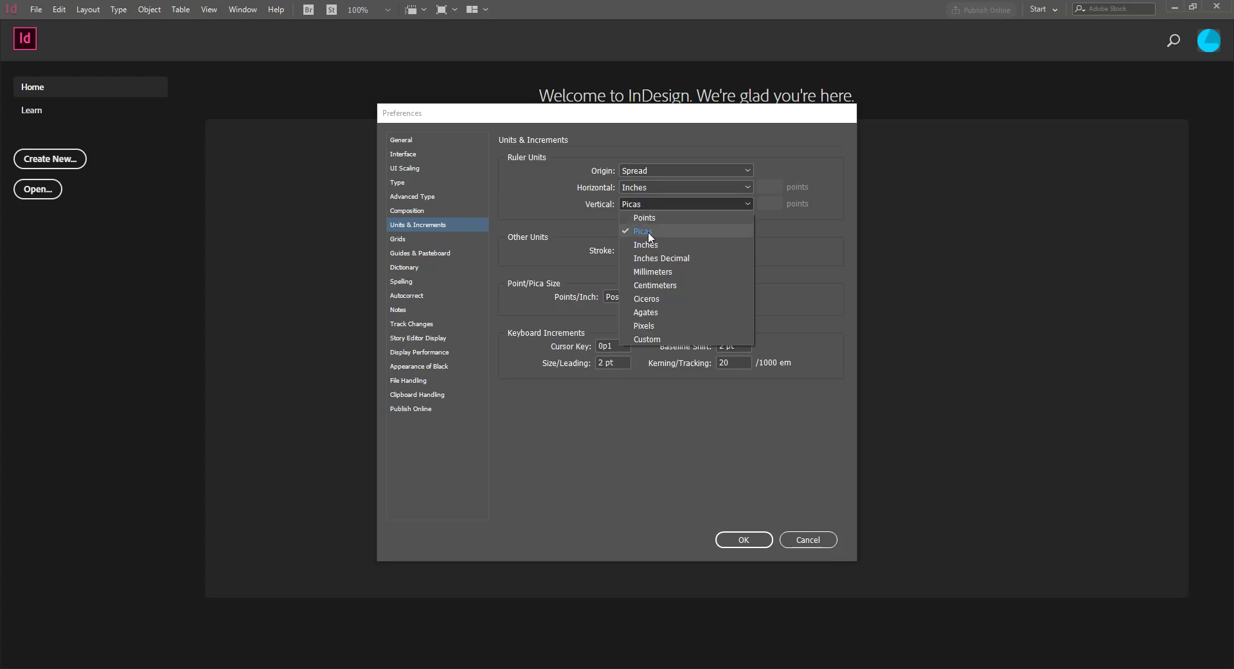
{"action": "left_click", "coordinate": [649, 244]}
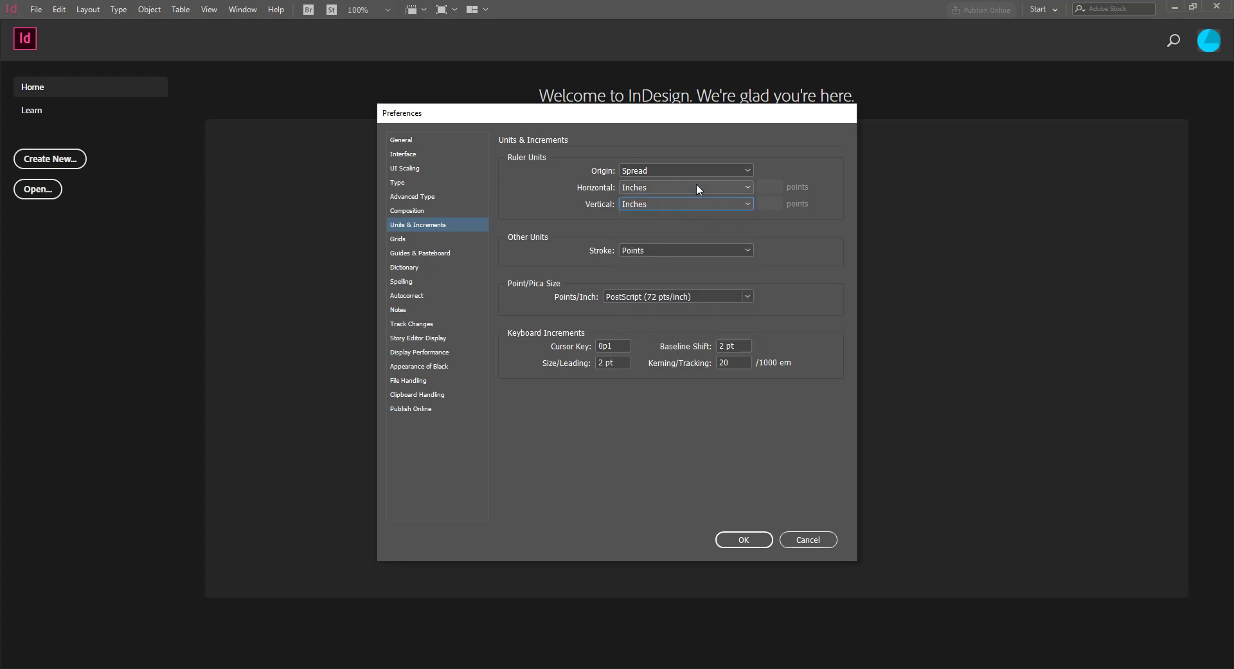
{"action": "left_click", "coordinate": [761, 542]}
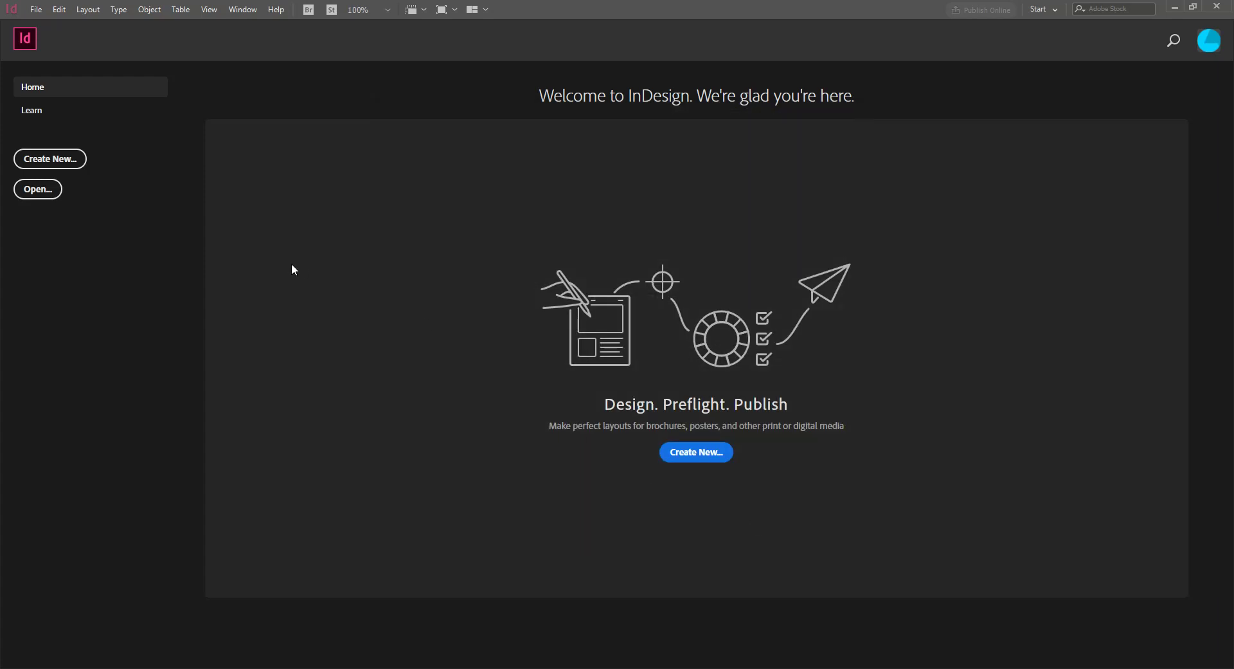
Create a new blank 8.5 × 11 in Letter document from the Print presets
{"action": "left_click", "coordinate": [50, 159]}
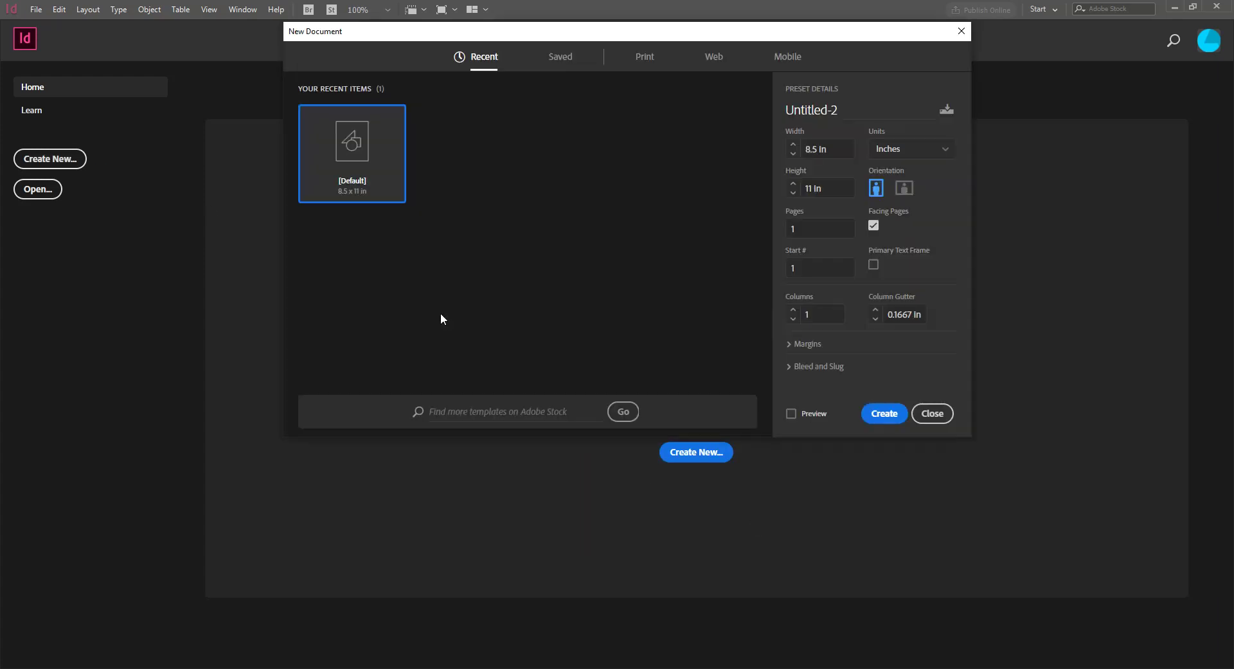
{"action": "left_click", "coordinate": [641, 58]}
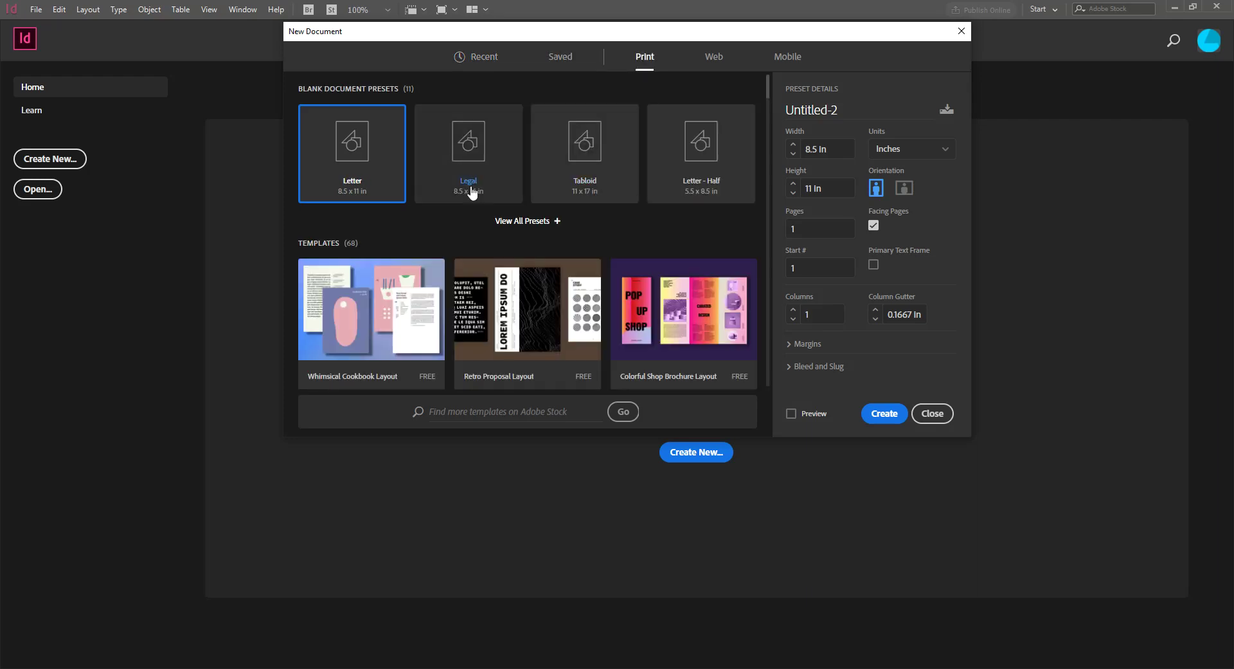
{"action": "left_click", "coordinate": [524, 221]}
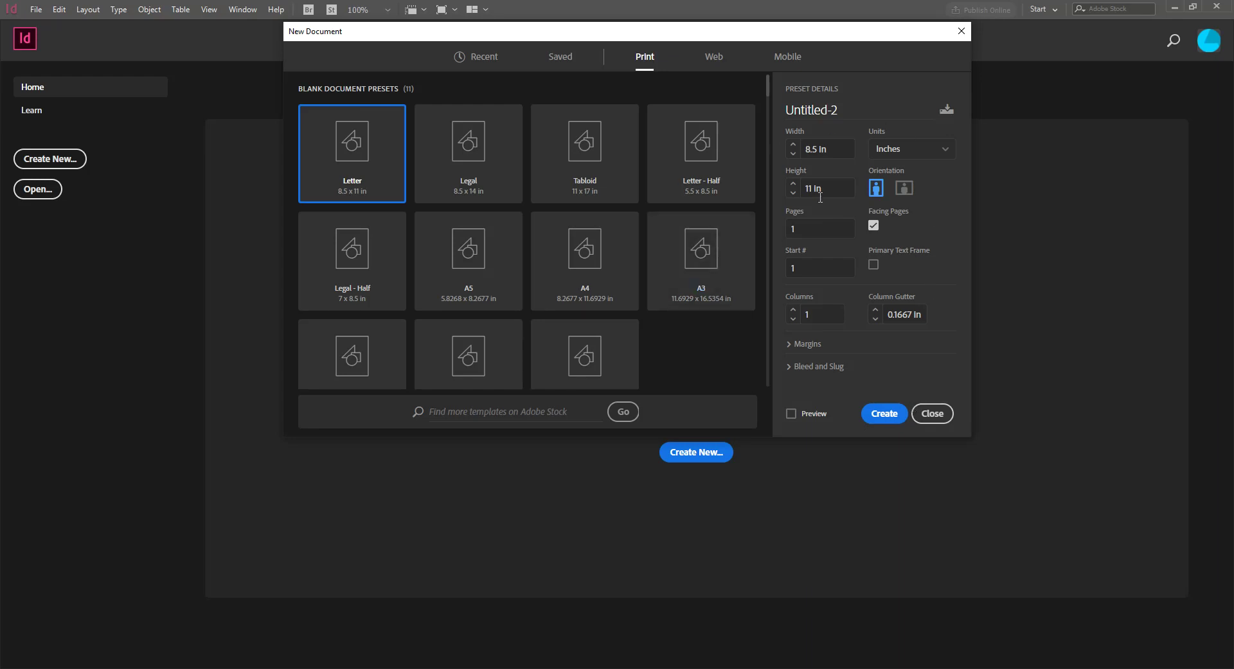
{"action": "left_click", "coordinate": [868, 417]}
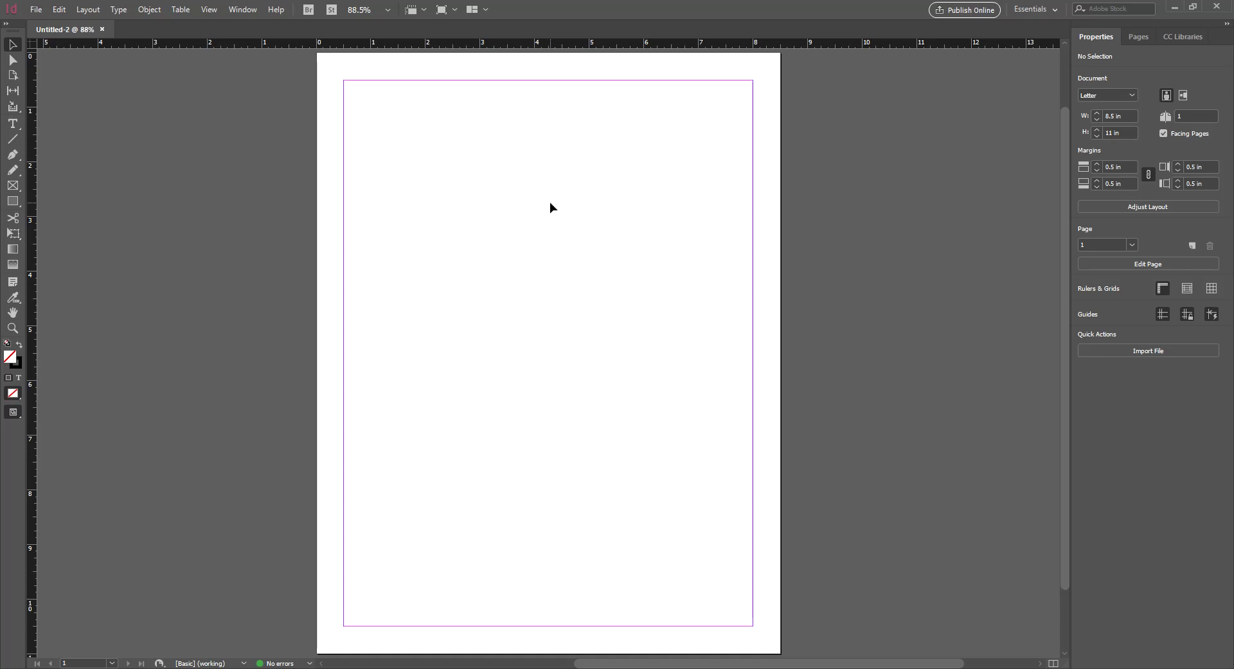
Show the Pages panel to confirm the single page based on A-Master
{"action": "left_click", "coordinate": [1137, 38]}
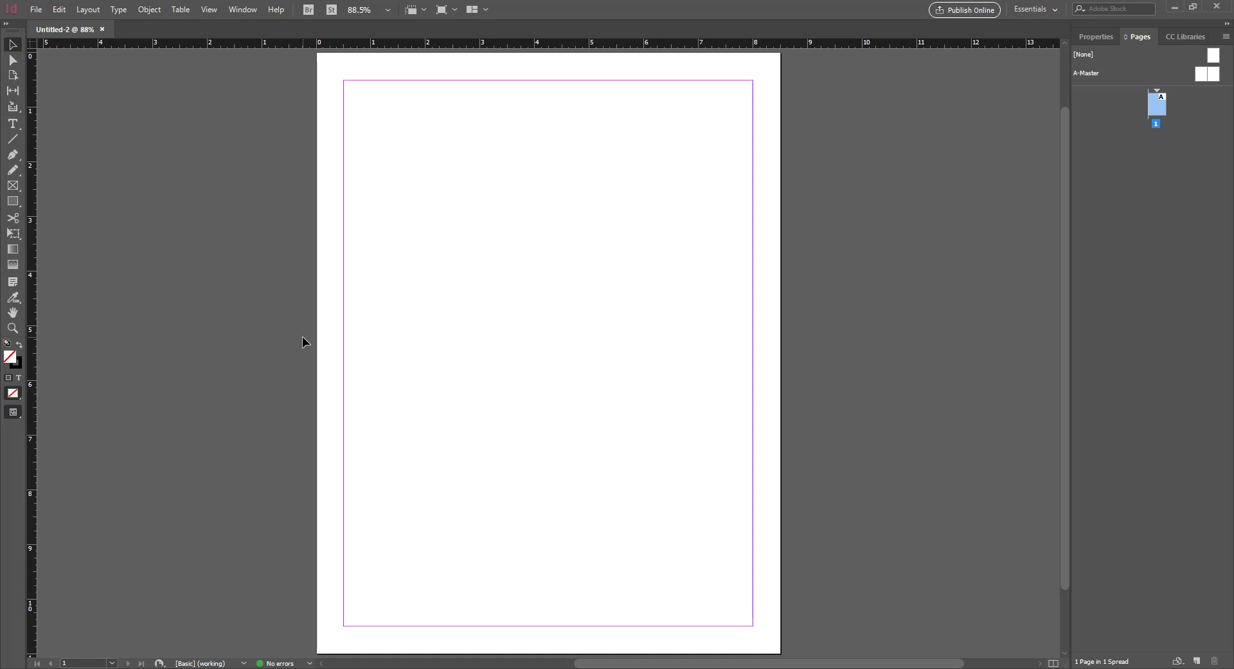
Preview the blank page, return to normal view with margin guides, and pick the Rectangle Frame tool
{"action": "left_click", "coordinate": [13, 45]}
{"action": "key", "text": "w"}
{"action": "key", "text": "w"}
{"action": "key", "text": "w"}
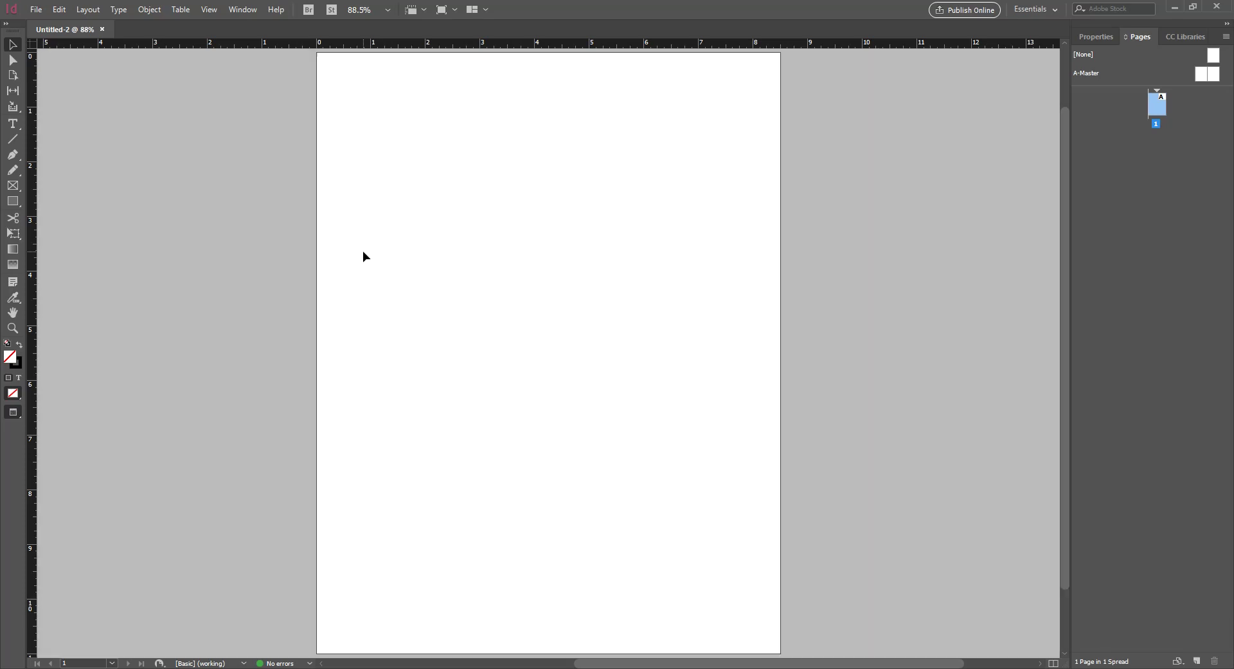
{"action": "key", "text": "w"}
{"action": "key", "text": "w"}
{"action": "key", "text": "w"}
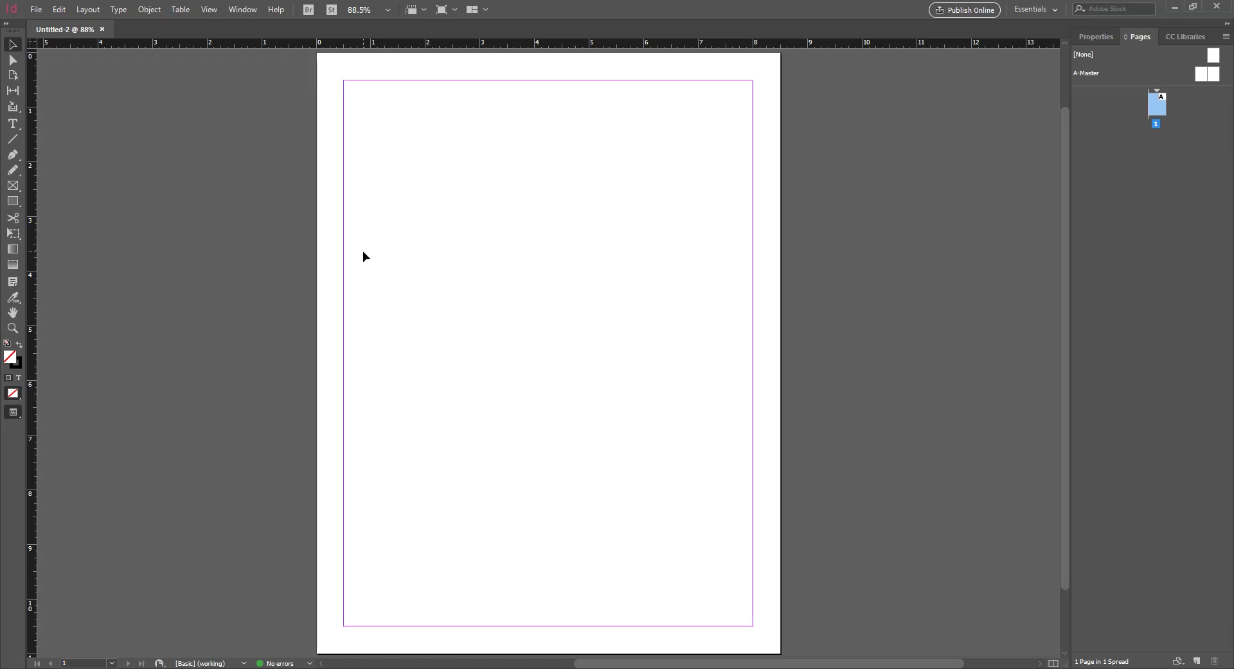
{"action": "key", "text": "w"}
{"action": "key", "text": "w"}
{"action": "key", "text": "w"}
{"action": "key", "text": "w"}
{"action": "key", "text": "w"}
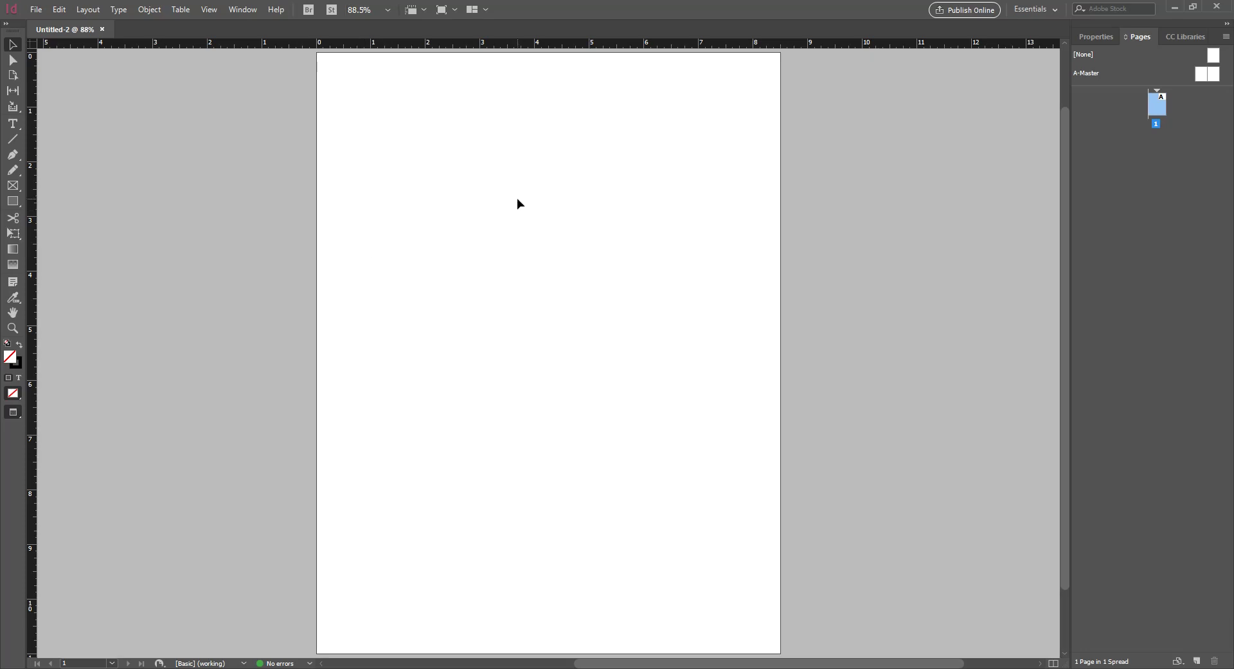
{"action": "key", "text": "w"}
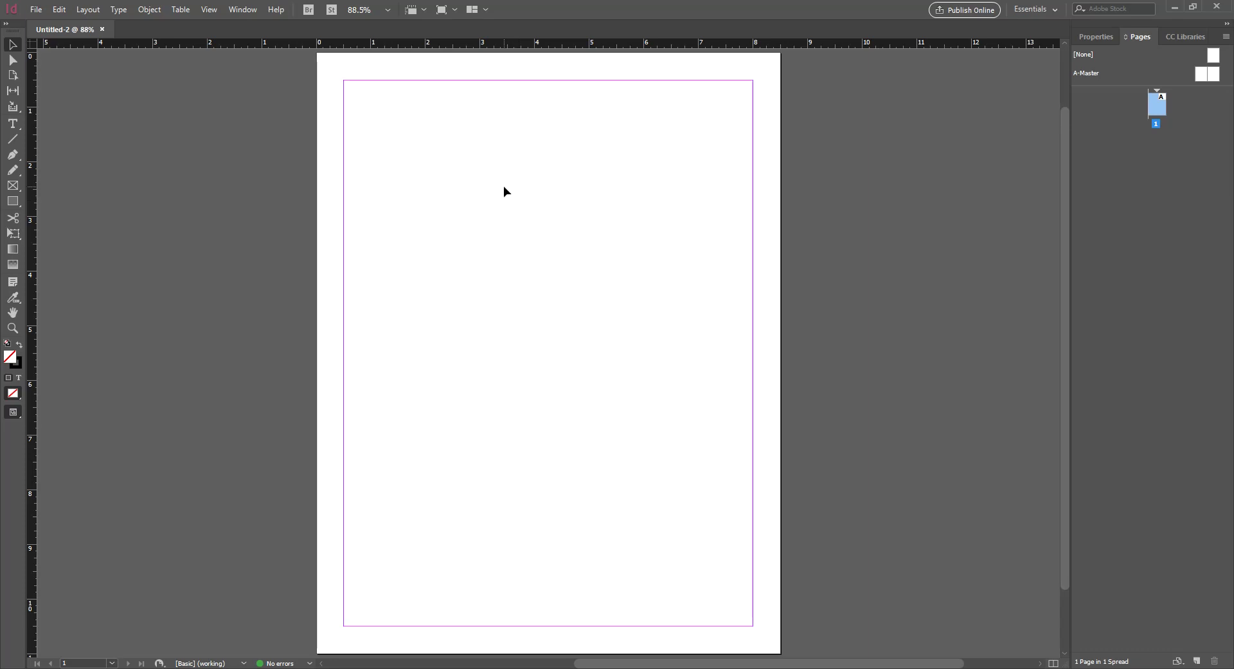
{"action": "key", "text": "f"}
Draw a wide empty rectangle frame across the top of the page, below the top margin
{"action": "left_click", "coordinate": [11, 187]}
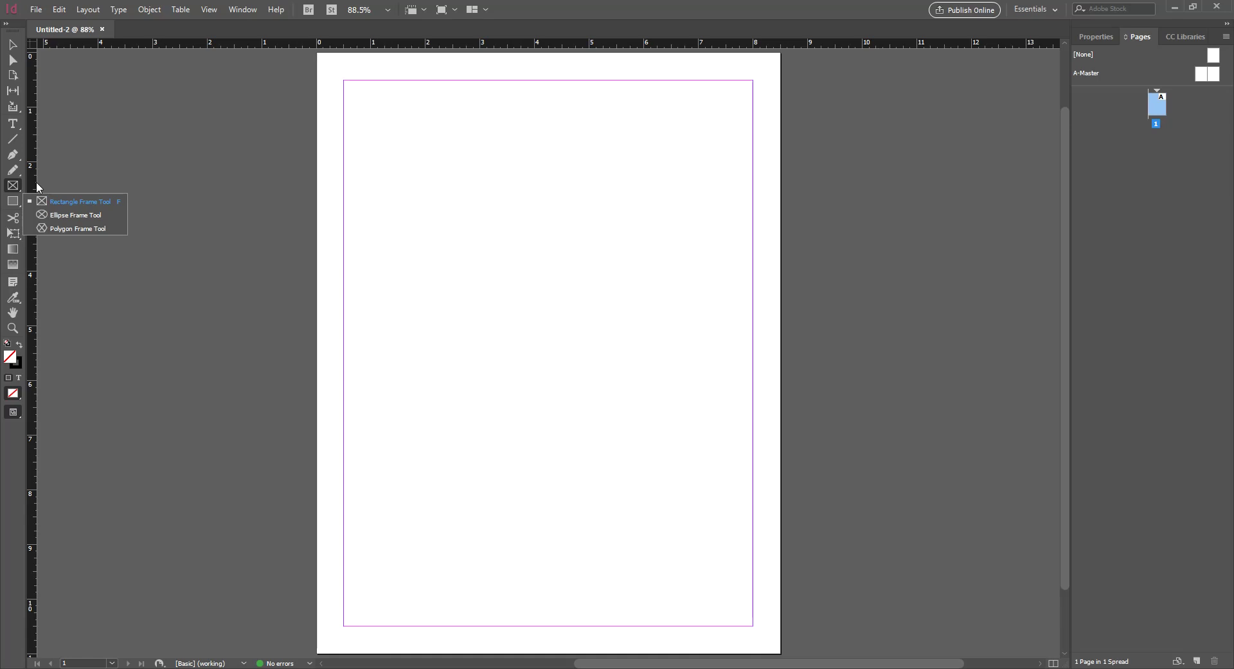
{"action": "left_click", "coordinate": [104, 154]}
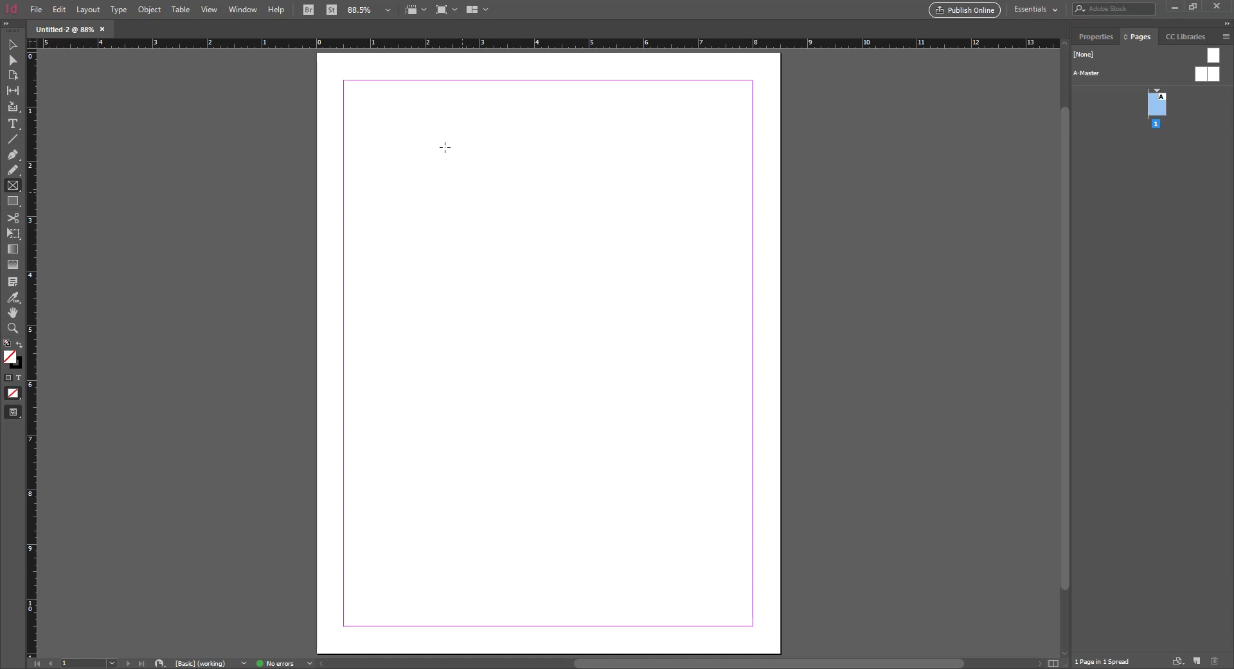
{"action": "left_click_drag", "start_coordinate": [370, 102], "coordinate": [711, 269]}
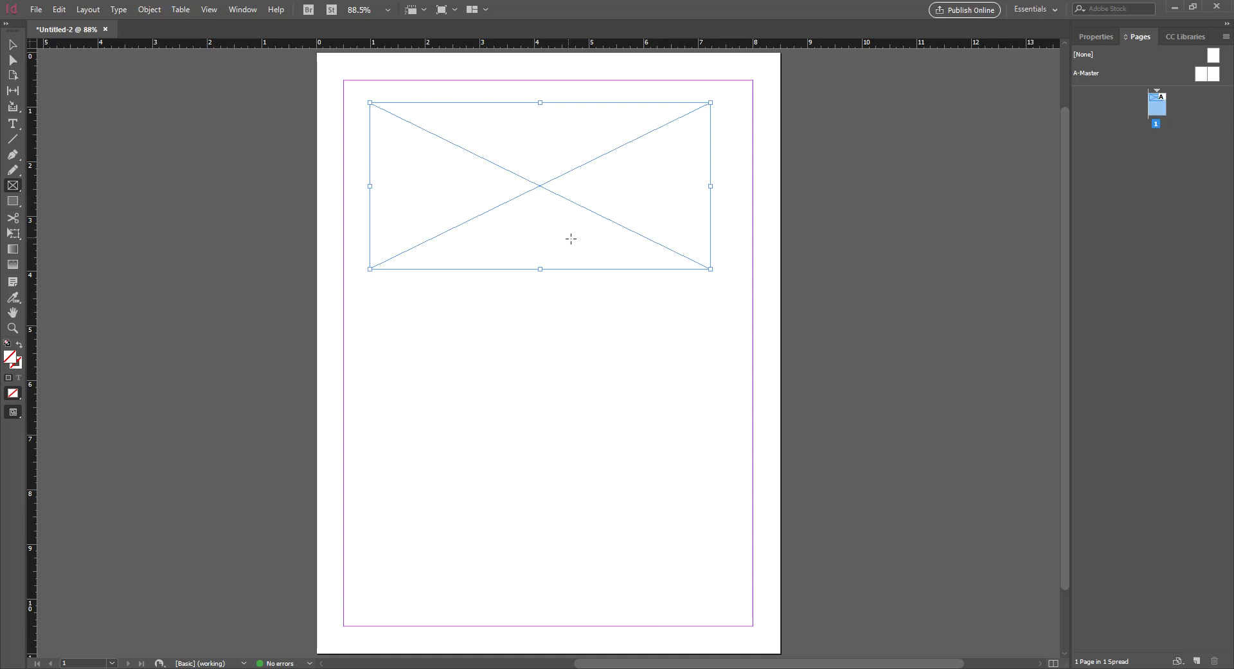
Add a 5 in wide by 4 in tall rectangle frame on the lower page
{"action": "left_click", "coordinate": [525, 451]}
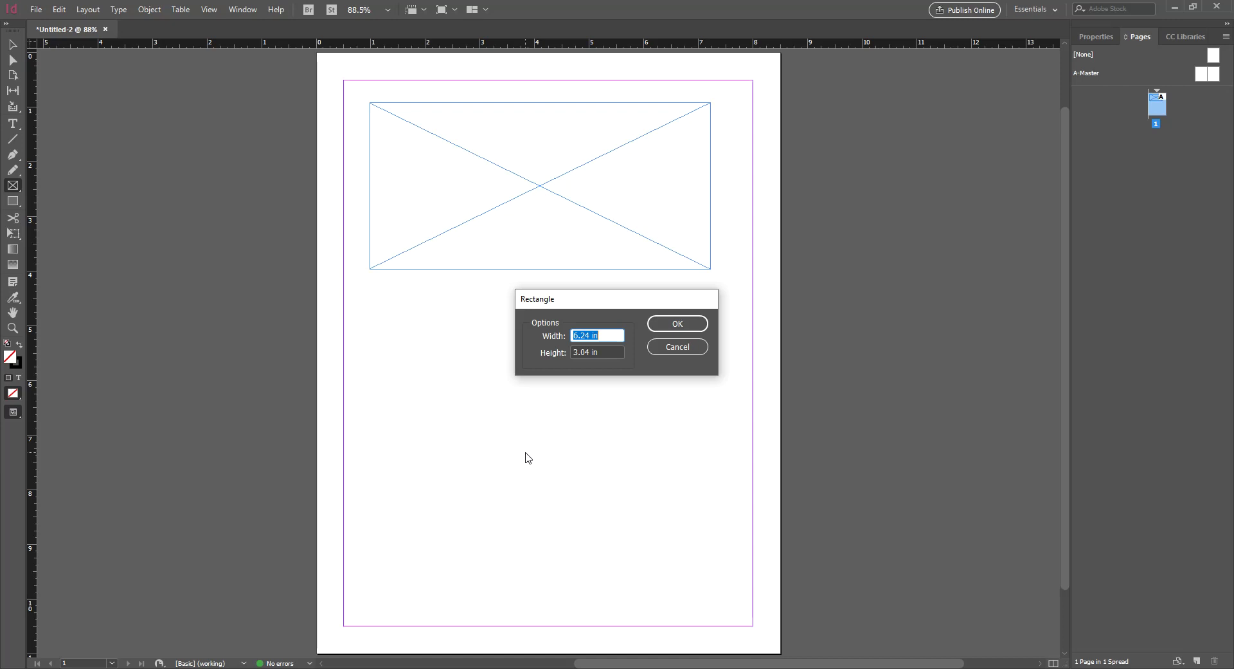
{"action": "type", "text": "5"}
{"action": "key", "text": "Tab"}
{"action": "type", "text": "4"}
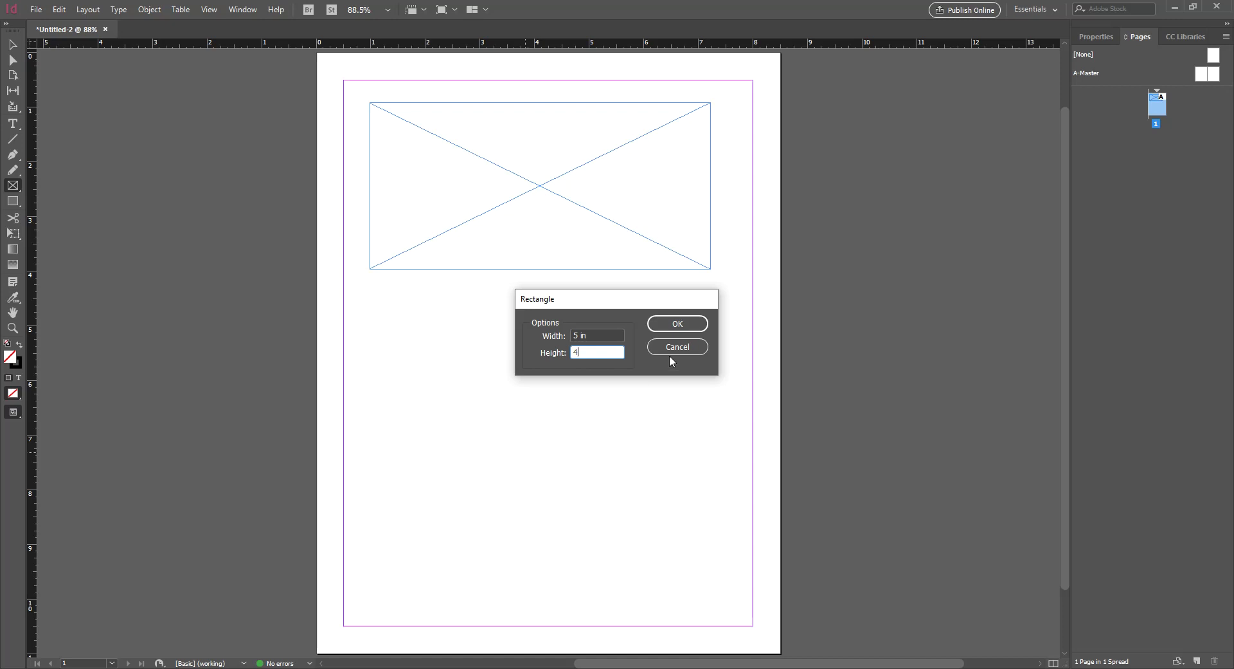
{"action": "left_click", "coordinate": [679, 324]}
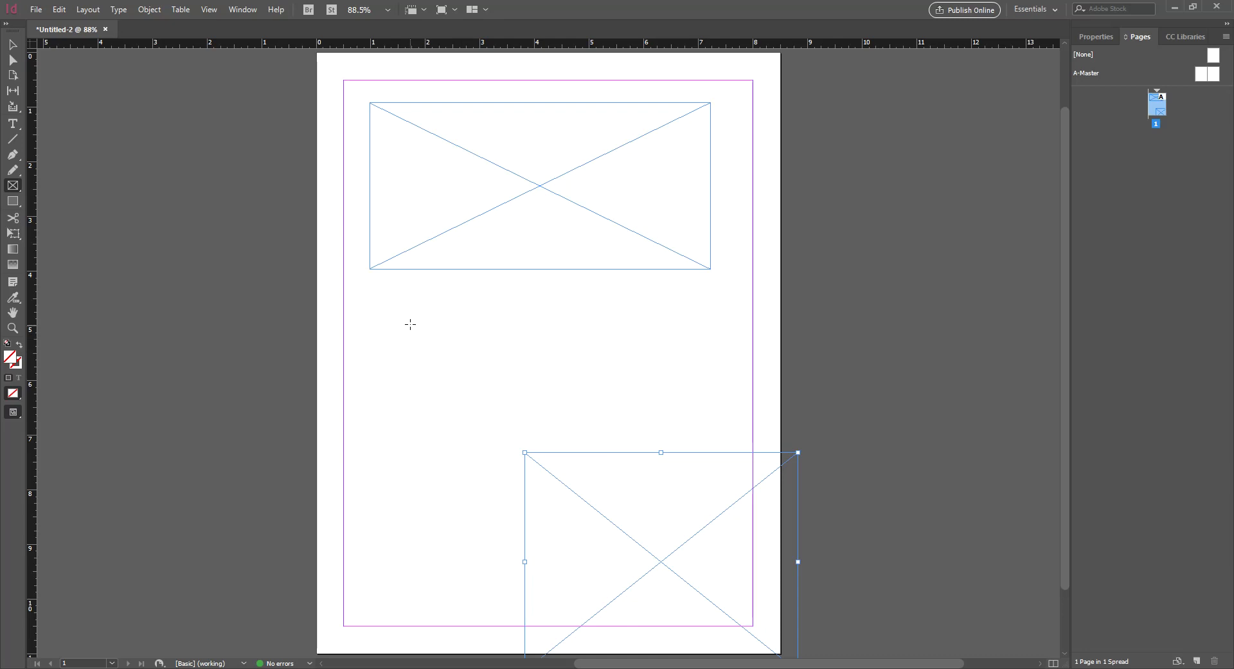
Dismiss the Rectangle size dialog without creating another frame
{"action": "left_click", "coordinate": [441, 238]}
{"action": "key", "text": "Escape"}
{"action": "left_click", "coordinate": [630, 484]}
{"action": "left_click", "coordinate": [664, 347]}
Move the bottom frame up onto the page under the top frame, adjusting the top frame too
{"action": "key", "text": "v"}
{"action": "left_click", "coordinate": [508, 229]}
{"action": "left_click_drag", "start_coordinate": [623, 495], "coordinate": [538, 391]}
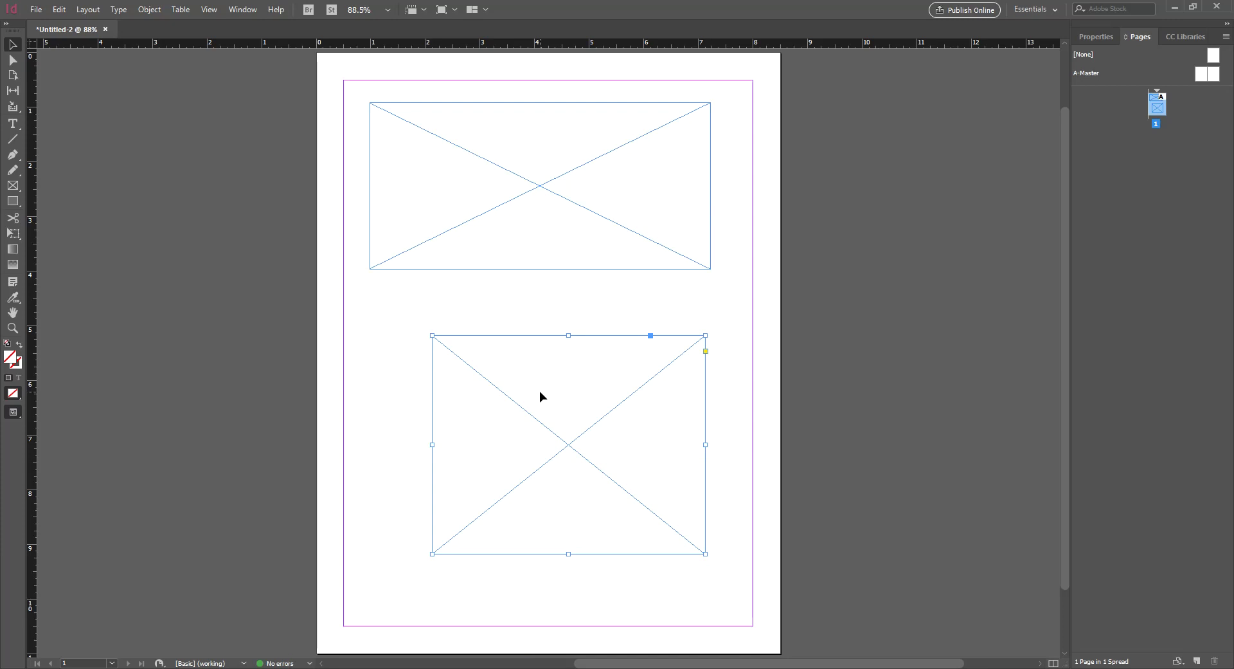
{"action": "left_click_drag", "start_coordinate": [539, 391], "coordinate": [510, 380]}
{"action": "left_click_drag", "start_coordinate": [516, 244], "coordinate": [513, 197]}
{"action": "left_click_drag", "start_coordinate": [543, 365], "coordinate": [569, 424]}
{"action": "left_click_drag", "start_coordinate": [560, 188], "coordinate": [591, 207]}
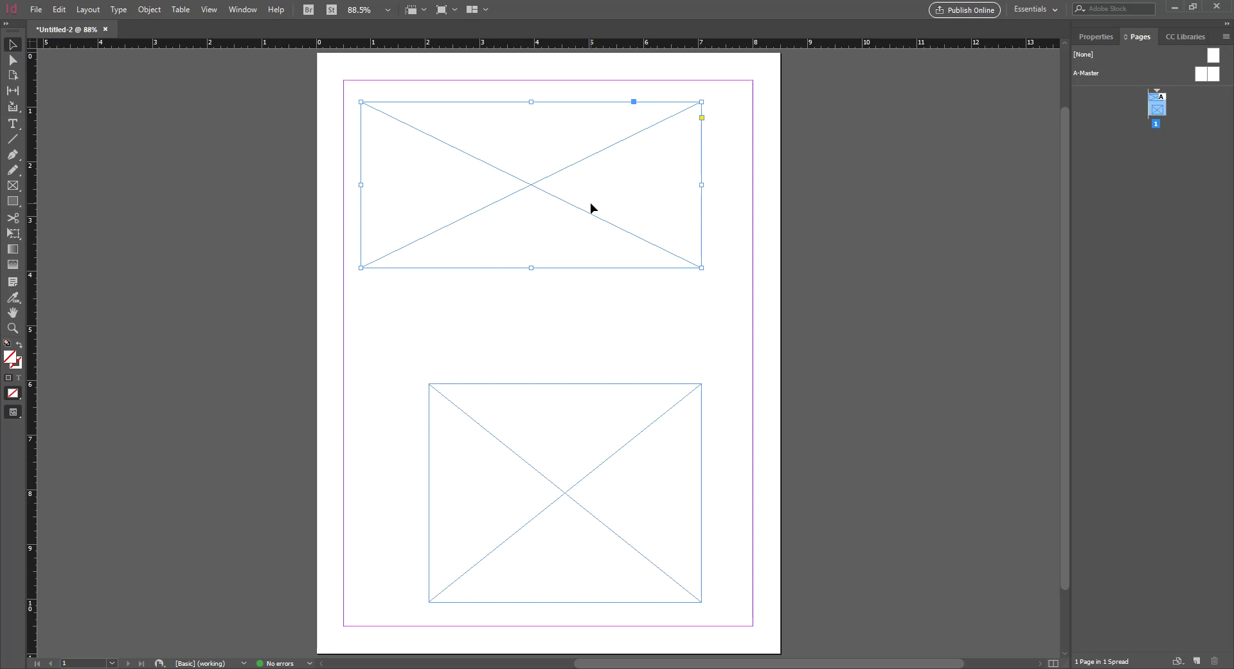
Place the bottom frame inside the margins at X 1.75 in, Y 5.5 in
{"action": "left_click", "coordinate": [585, 357]}
{"action": "left_click", "coordinate": [611, 488]}
{"action": "left_click_drag", "start_coordinate": [612, 488], "coordinate": [595, 460]}
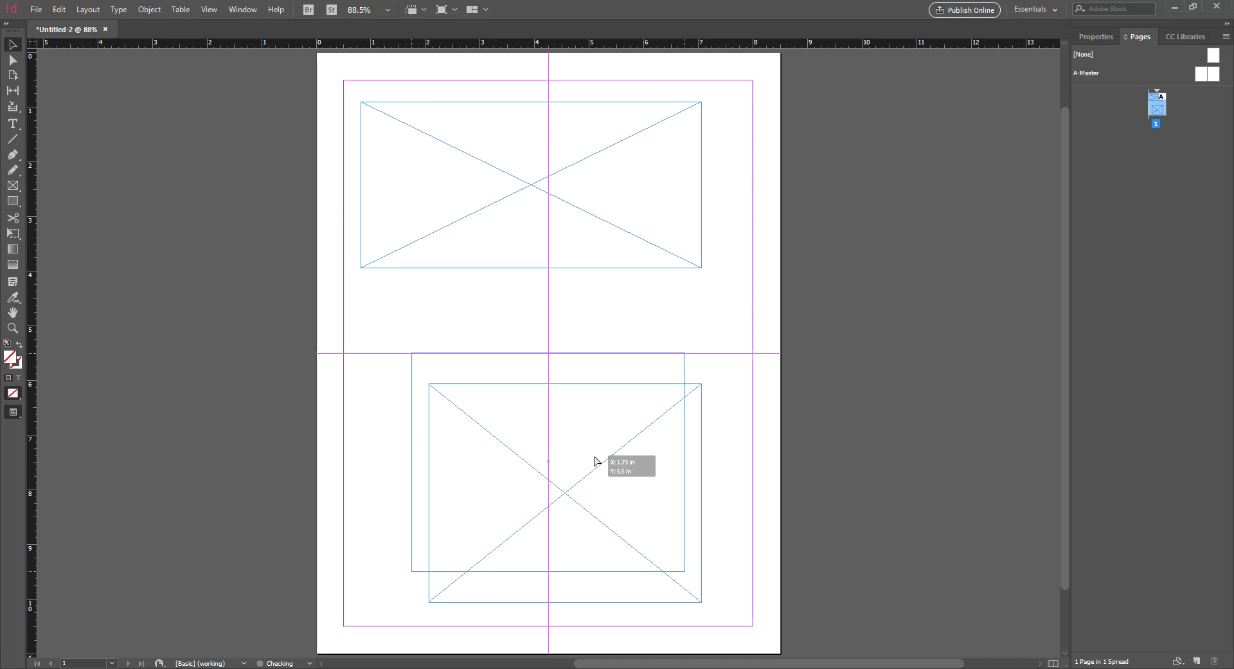
{"action": "left_click_drag", "start_coordinate": [596, 460], "coordinate": [594, 462]}
{"action": "left_click_drag", "start_coordinate": [593, 462], "coordinate": [594, 463]}
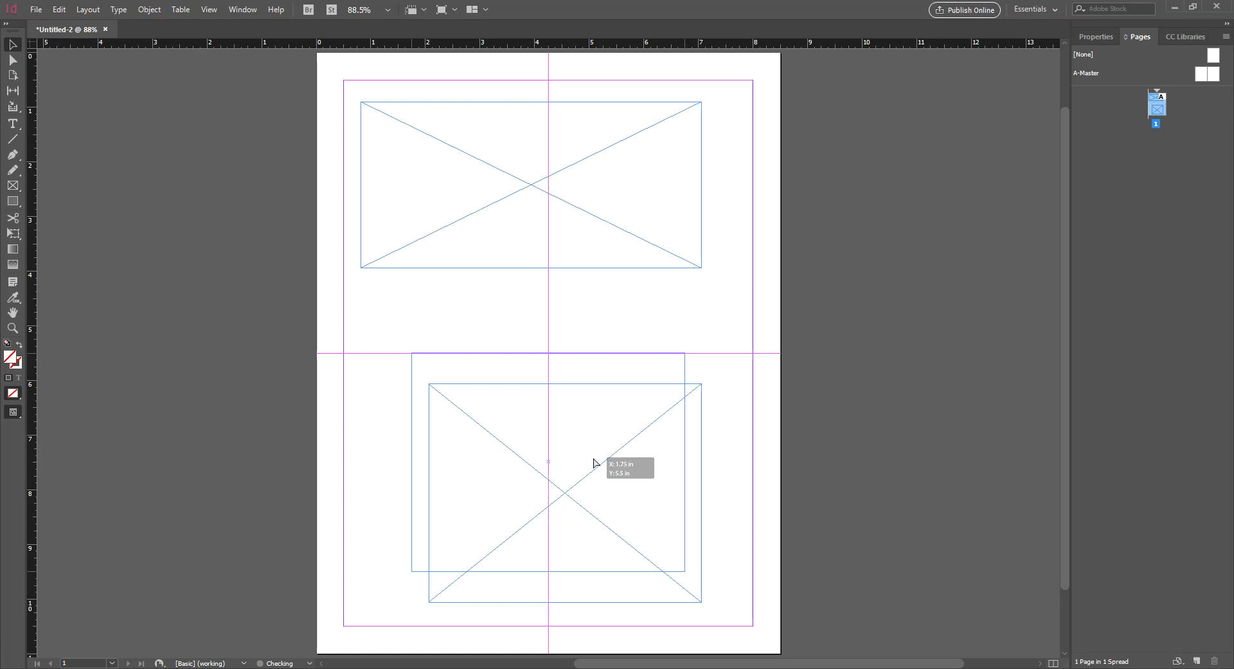
{"action": "left_click_drag", "start_coordinate": [594, 462], "coordinate": [593, 462]}
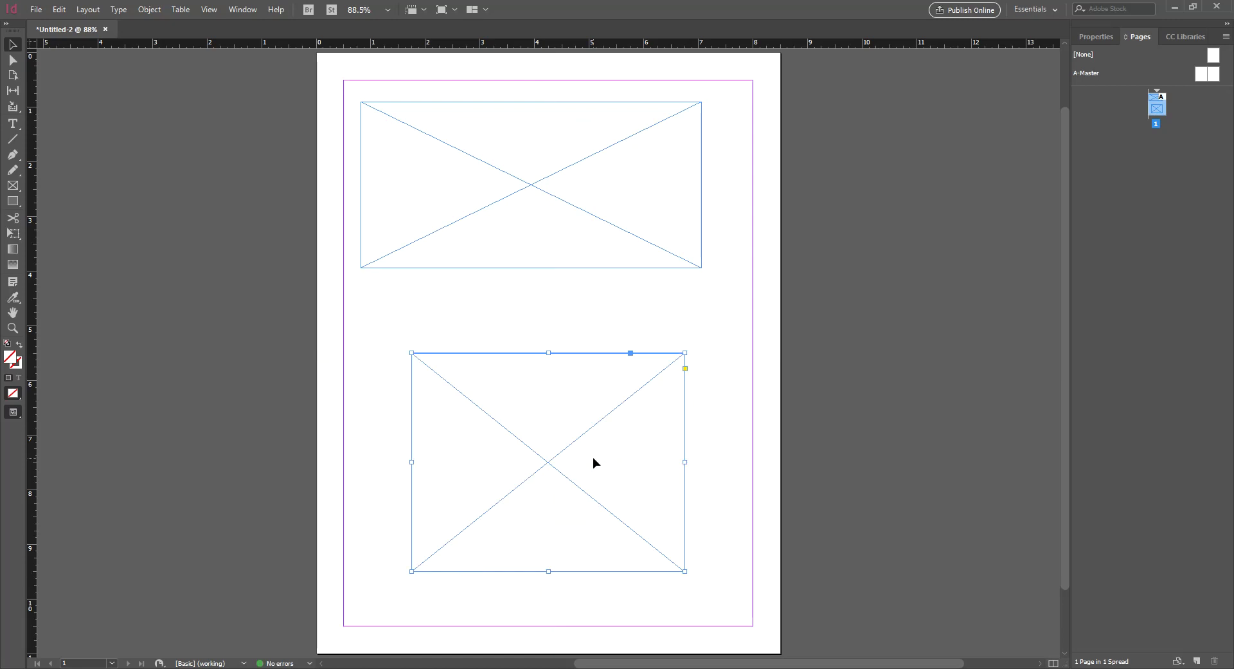
Shift the top frame slightly right and show its properties
{"action": "left_click", "coordinate": [561, 224]}
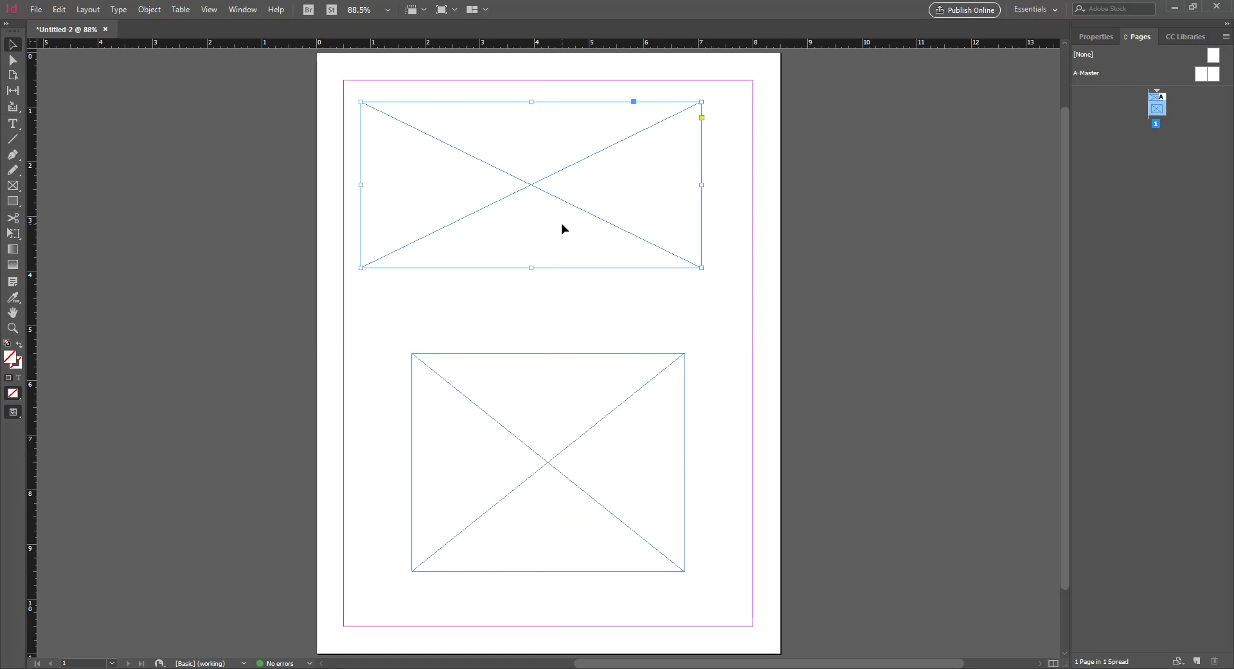
{"action": "left_click_drag", "start_coordinate": [565, 163], "coordinate": [580, 165]}
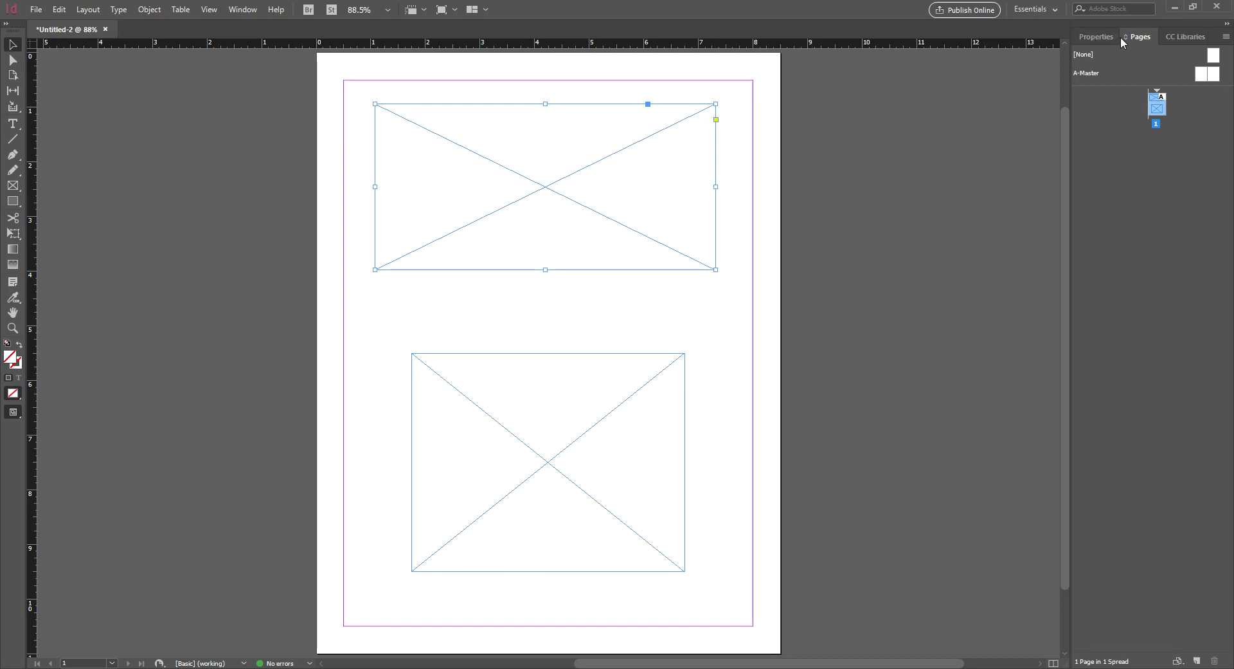
{"action": "left_click", "coordinate": [1096, 37]}
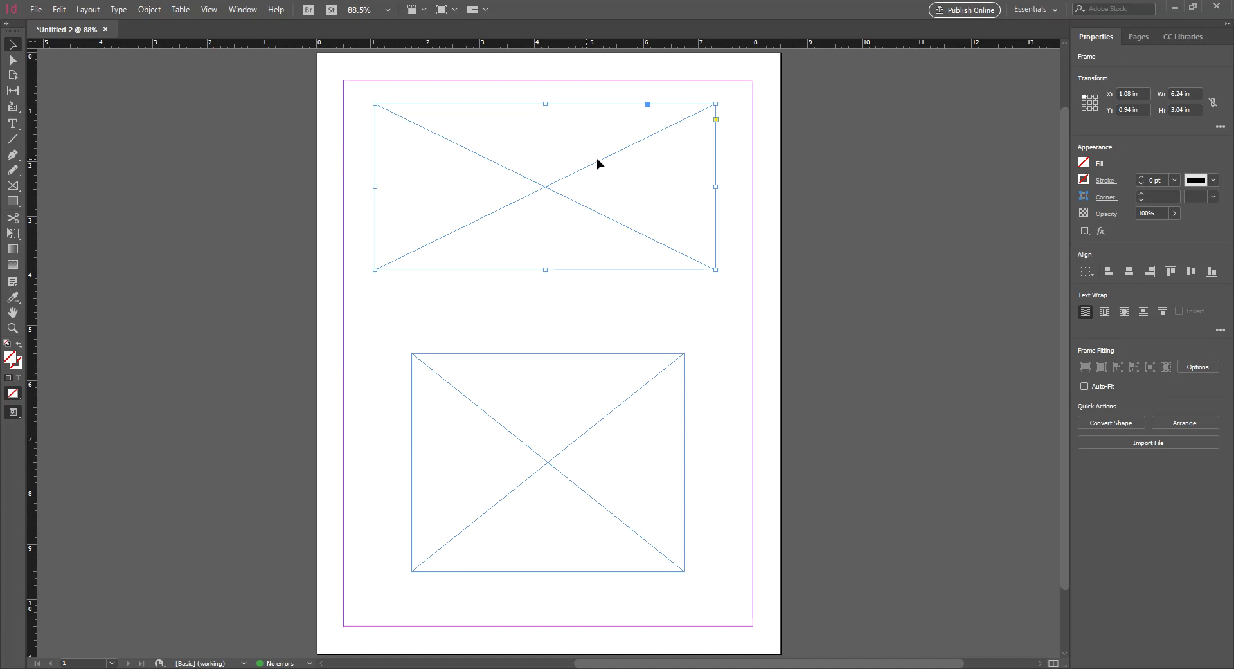
Nudge the top frame slightly down and right to X 1.13 in, Y 1.085 in
{"action": "left_click", "coordinate": [1138, 37]}
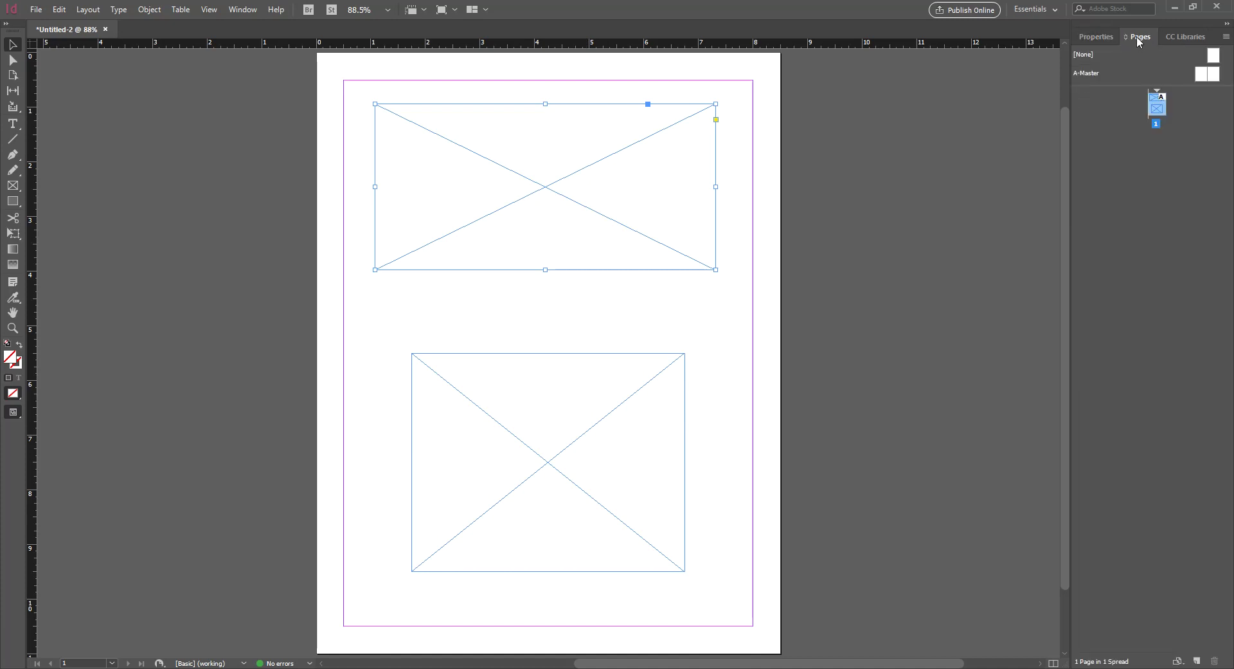
{"action": "left_click", "coordinate": [1093, 37]}
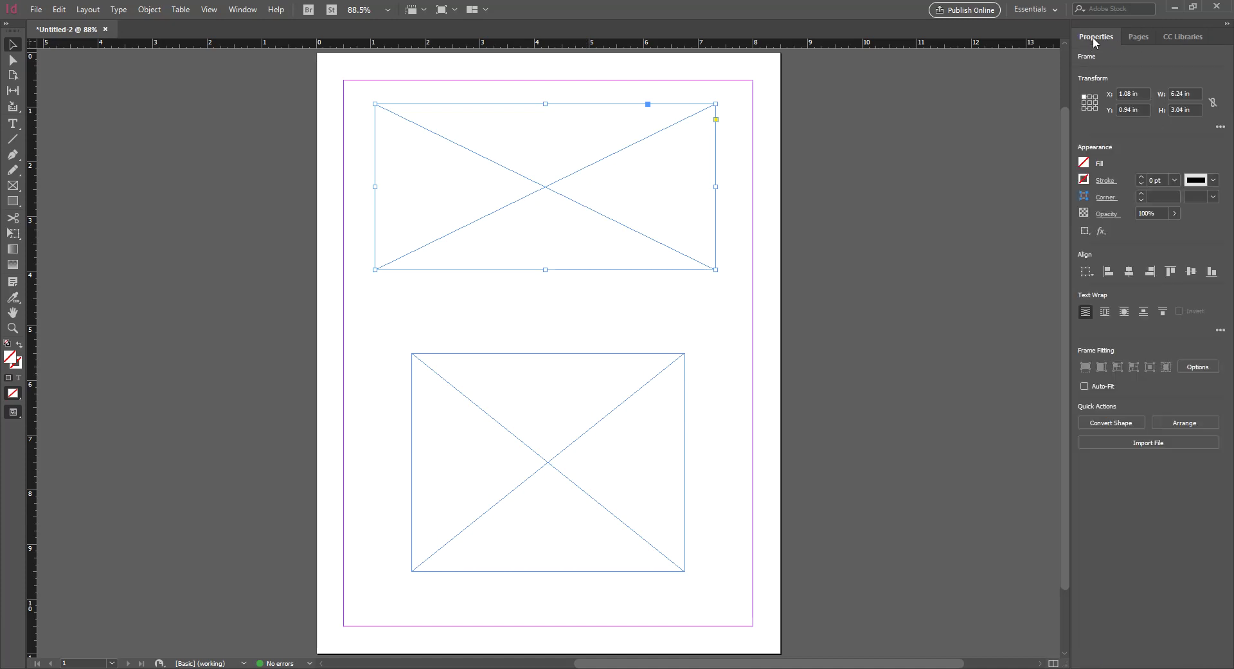
{"action": "left_click_drag", "start_coordinate": [584, 166], "coordinate": [590, 173]}
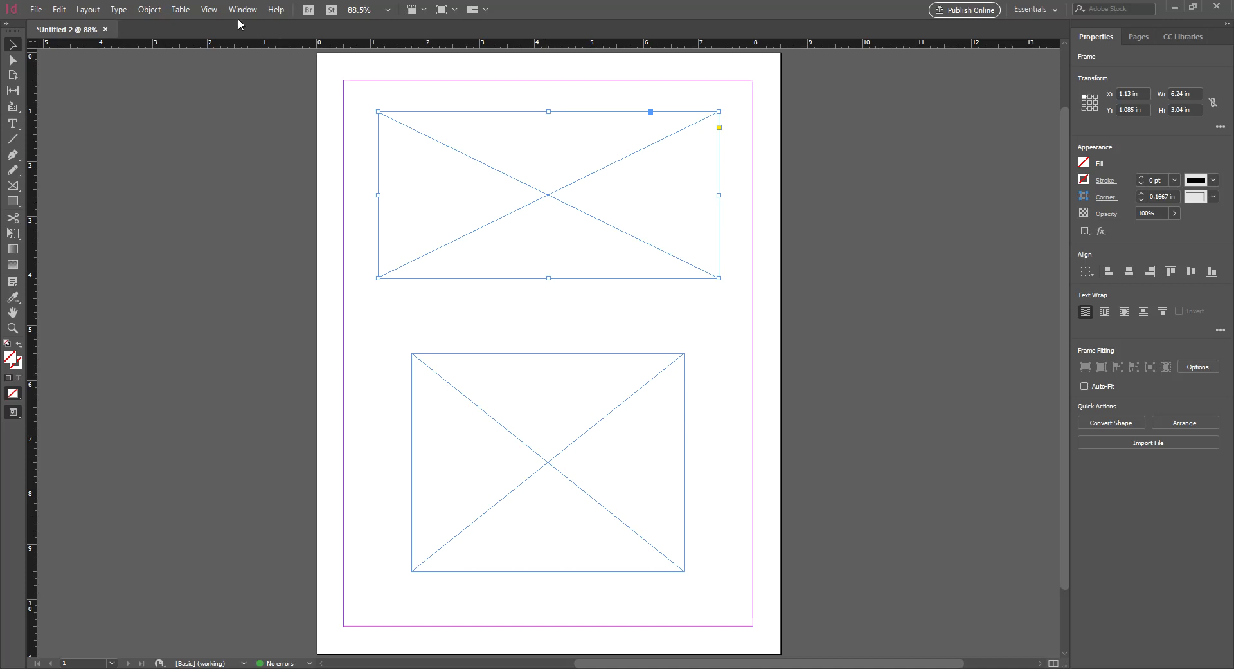
Browse the View and Window > Workspace menus, closing them without choosing anything
{"action": "left_click", "coordinate": [218, 11]}
{"action": "mouse_move", "coordinate": [243, 9]}
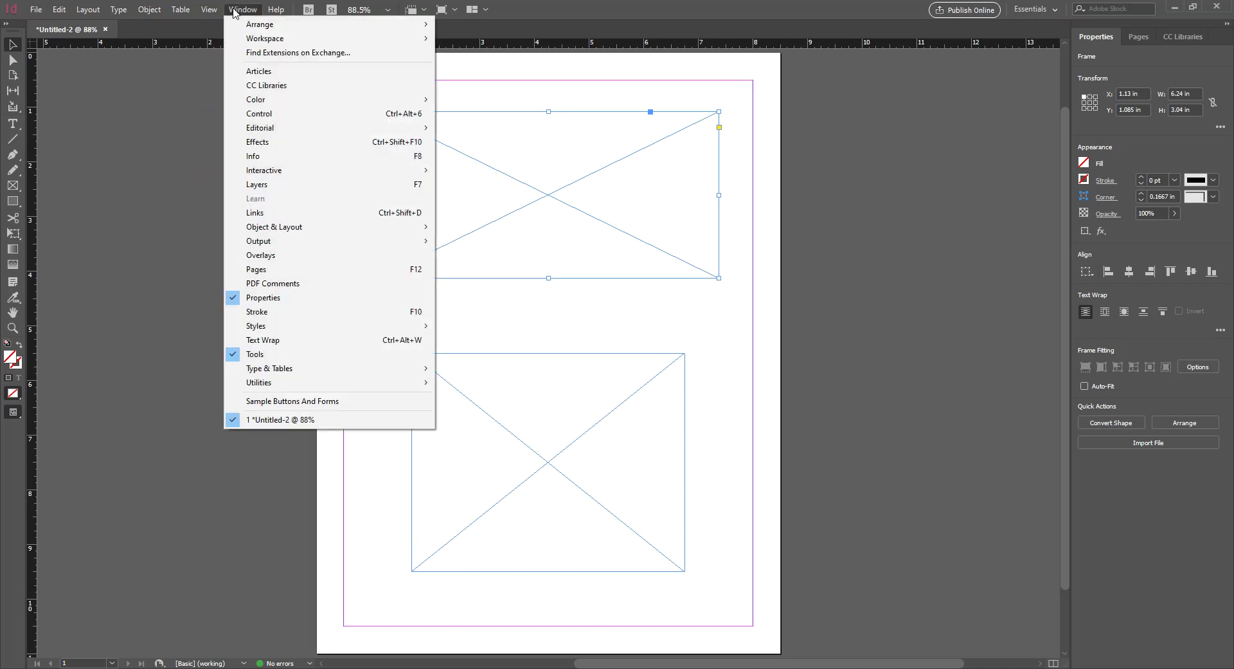
{"action": "mouse_move", "coordinate": [264, 41]}
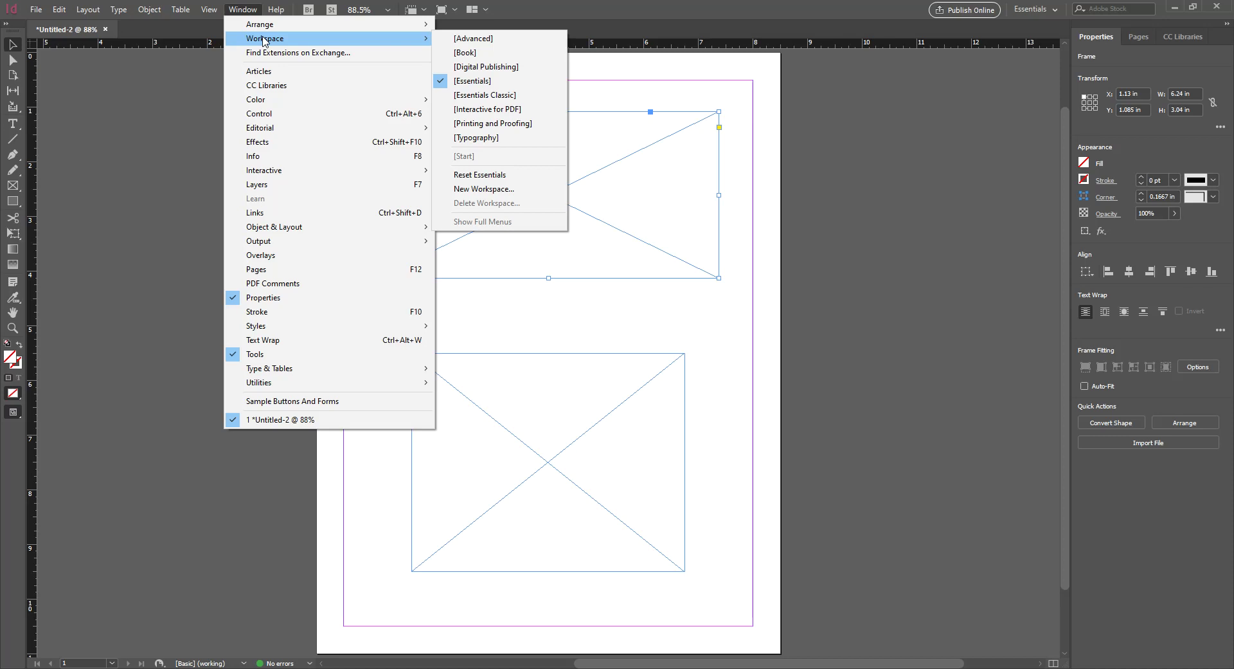
{"action": "left_click", "coordinate": [903, 112]}
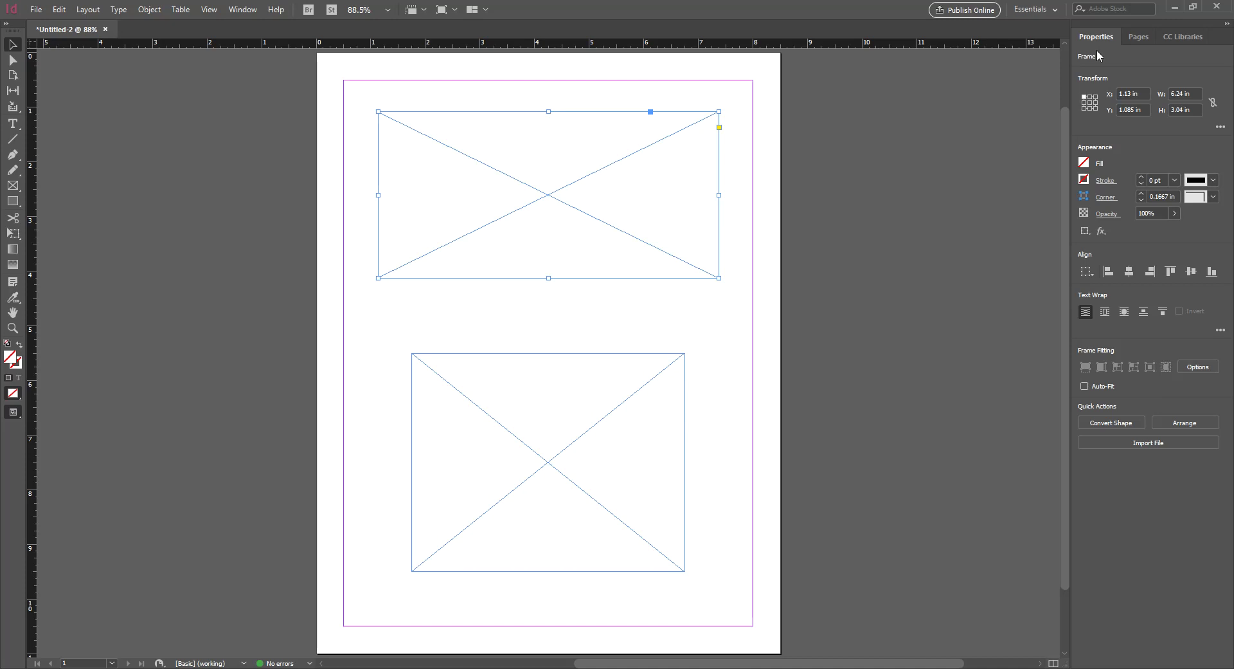
Resize the top frame to W 5 in and H 4 in in Properties
{"action": "double_click", "coordinate": [1187, 93]}
{"action": "left_click", "coordinate": [629, 145]}
{"action": "left_click", "coordinate": [1172, 95]}
{"action": "type", "text": "5"}
{"action": "key", "text": "Tab"}
{"action": "type", "text": "4"}
{"action": "key", "text": "Tab"}
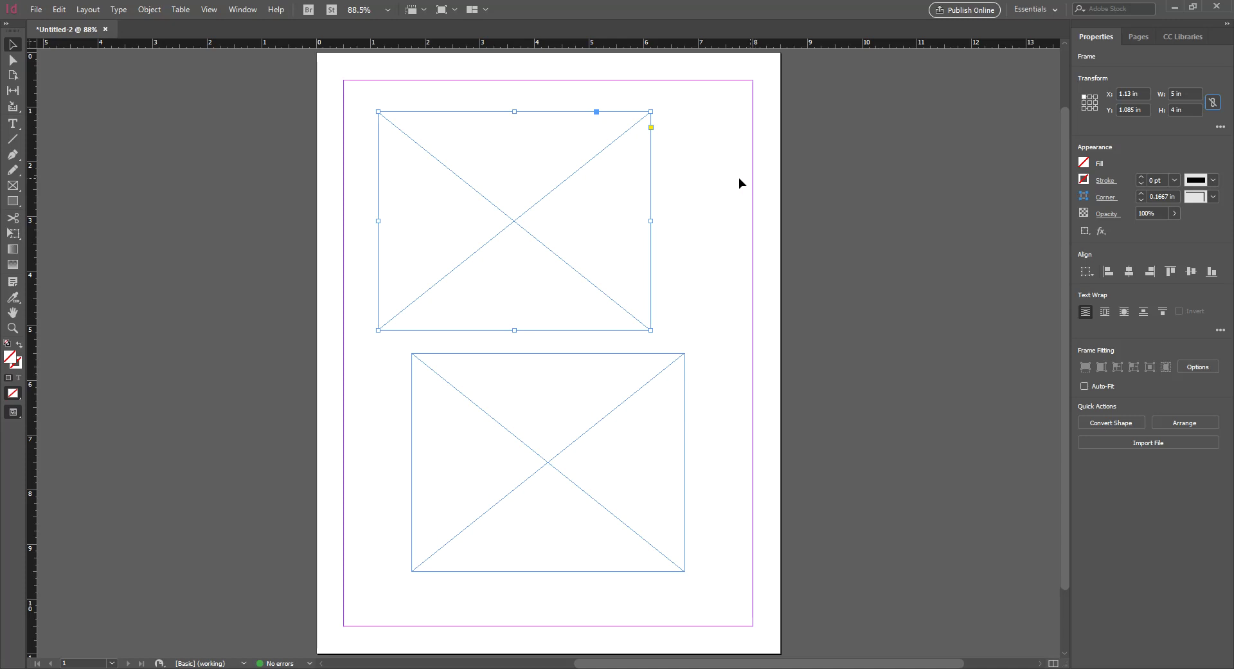
Align the top frame directly above the bottom frame, adjusting the bottom one slightly
{"action": "left_click", "coordinate": [604, 431]}
{"action": "left_click_drag", "start_coordinate": [544, 213], "coordinate": [576, 195]}
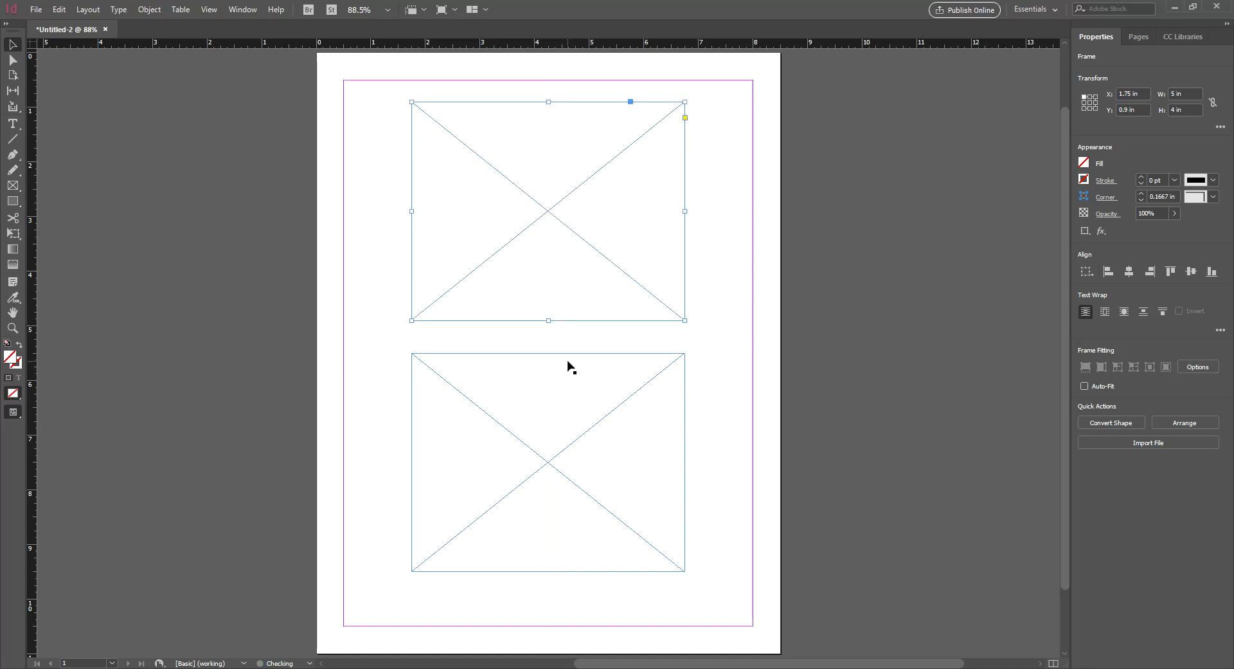
{"action": "left_click", "coordinate": [567, 362]}
{"action": "left_click_drag", "start_coordinate": [567, 360], "coordinate": [565, 369]}
{"action": "left_click", "coordinate": [680, 335]}
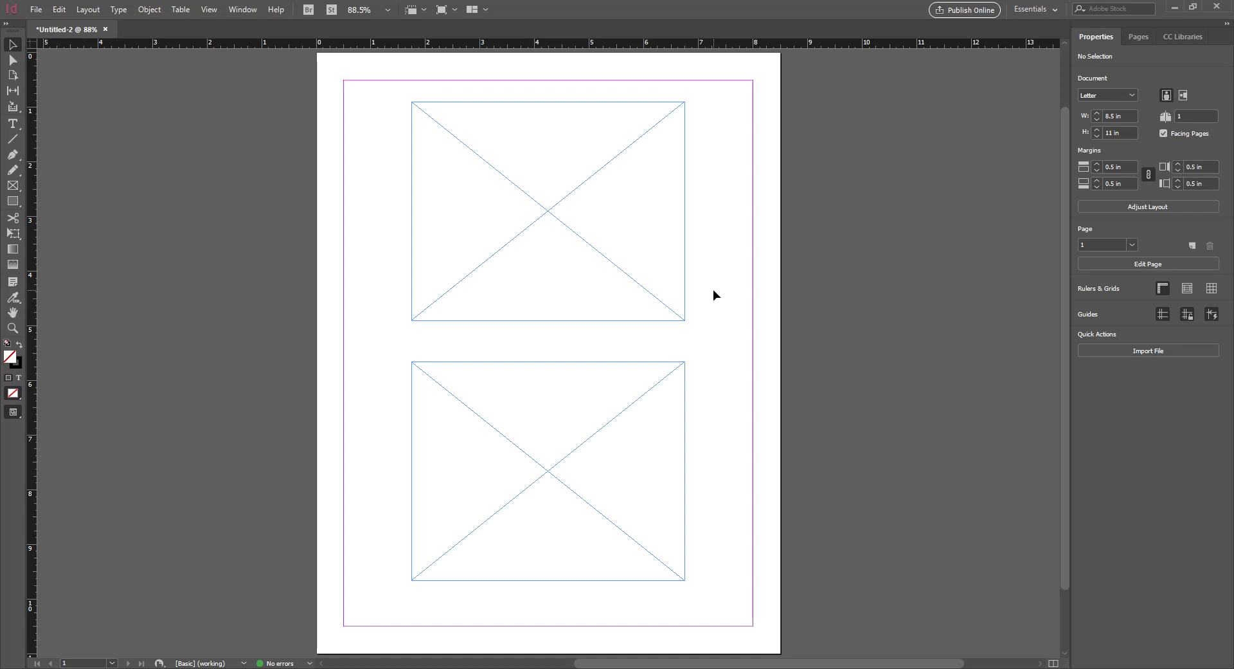
Switch the InDesign workspace to Essentials Classic from the Window > Workspace menu
{"action": "left_click", "coordinate": [251, 16]}
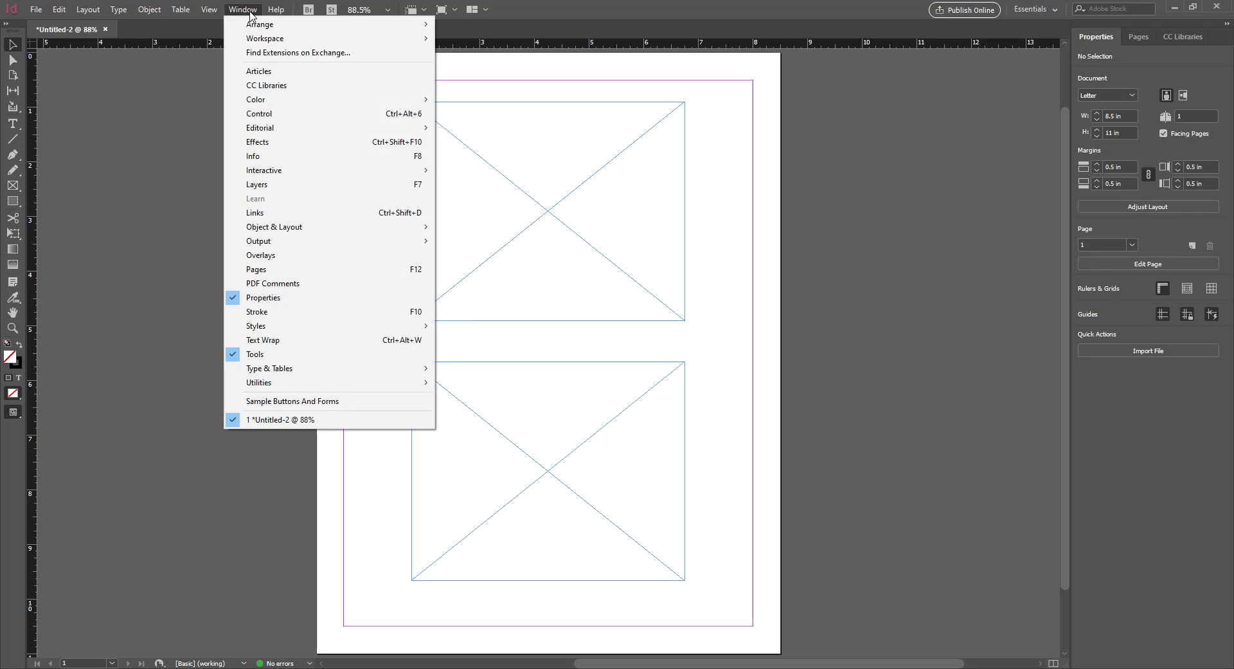
{"action": "mouse_move", "coordinate": [265, 40]}
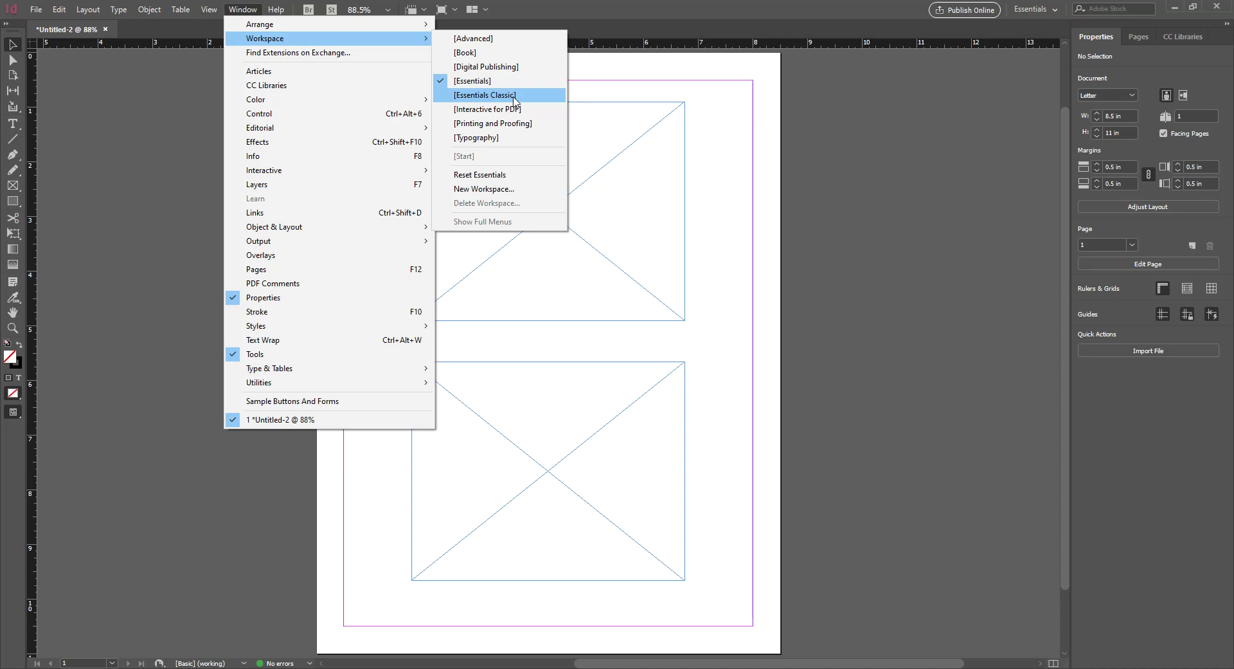
{"action": "left_click", "coordinate": [514, 96]}
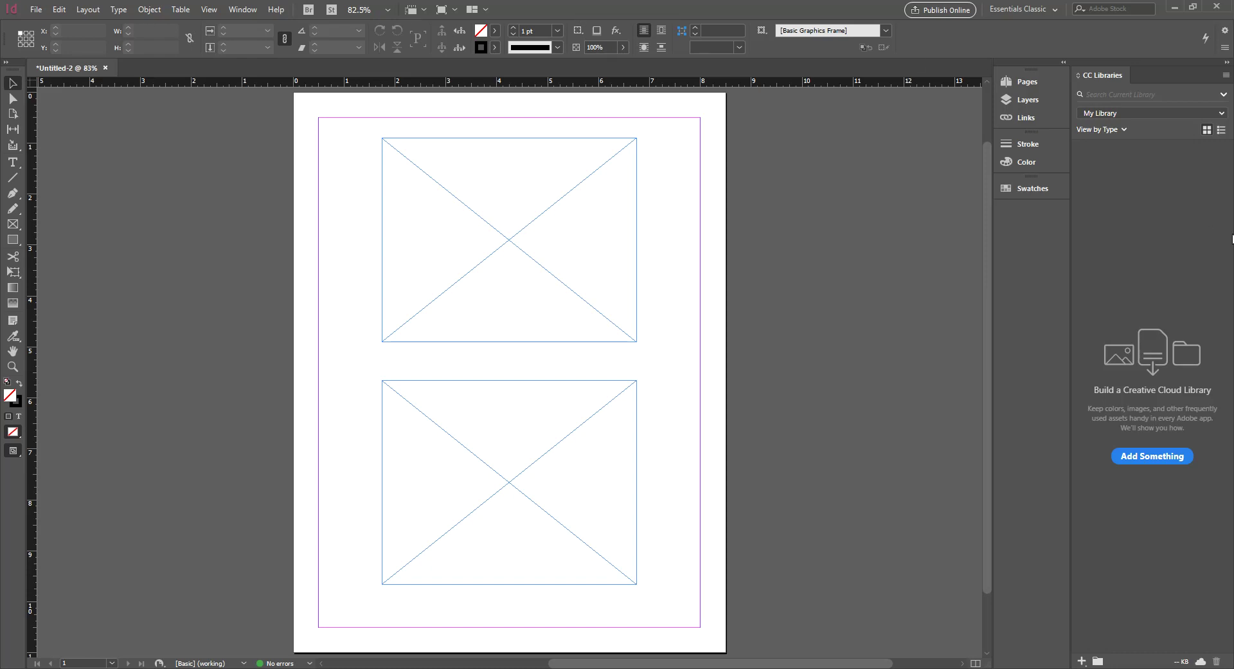
Select the top frame and open the Pages panel listing A-Master and page 1
{"action": "left_click", "coordinate": [566, 196]}
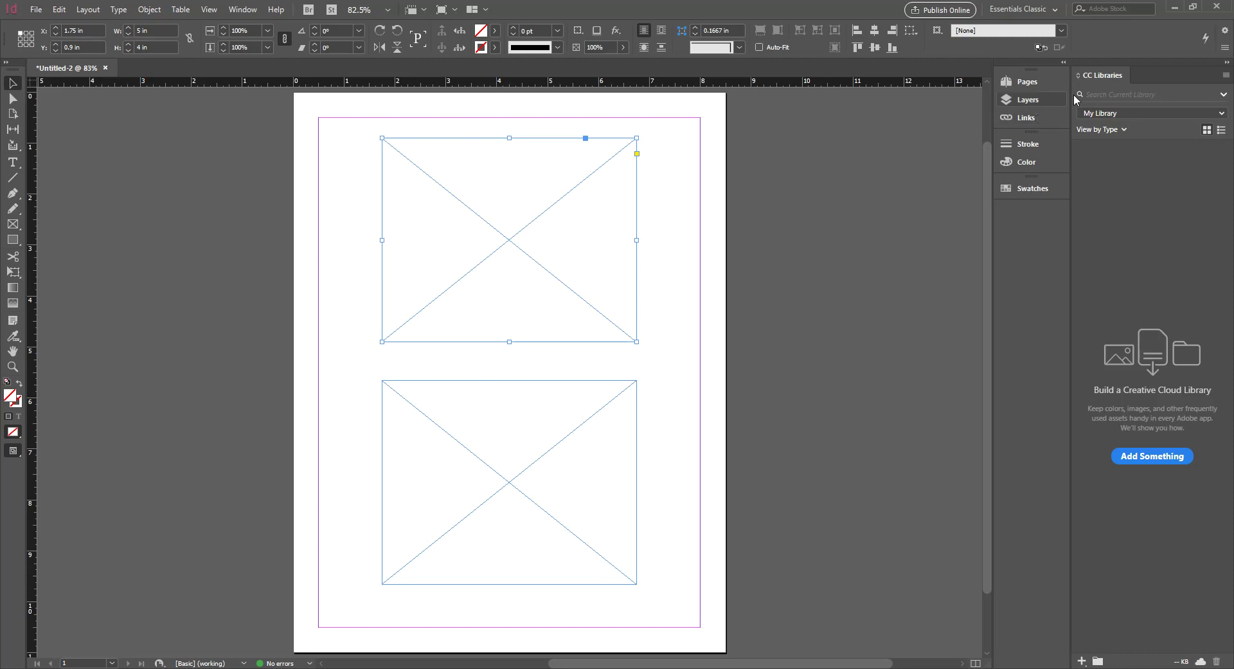
{"action": "left_click", "coordinate": [1032, 82]}
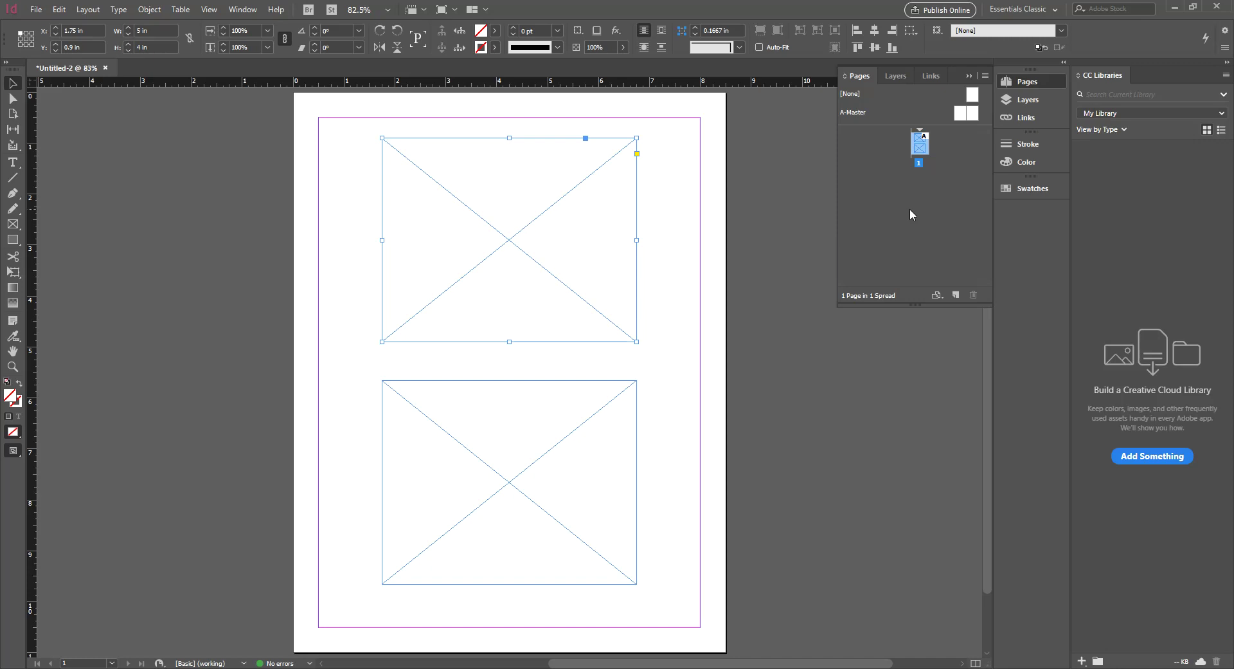
Return the workspace to Essentials from the Window > Workspace menu
{"action": "left_click", "coordinate": [243, 9]}
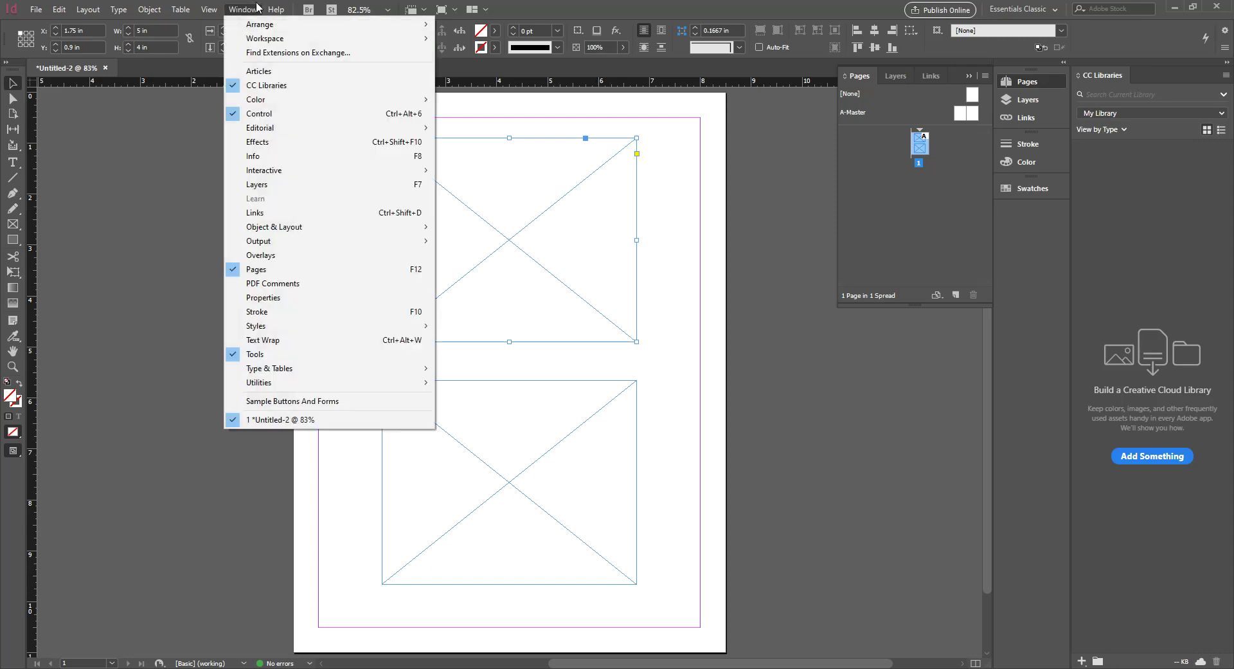
{"action": "mouse_move", "coordinate": [267, 42]}
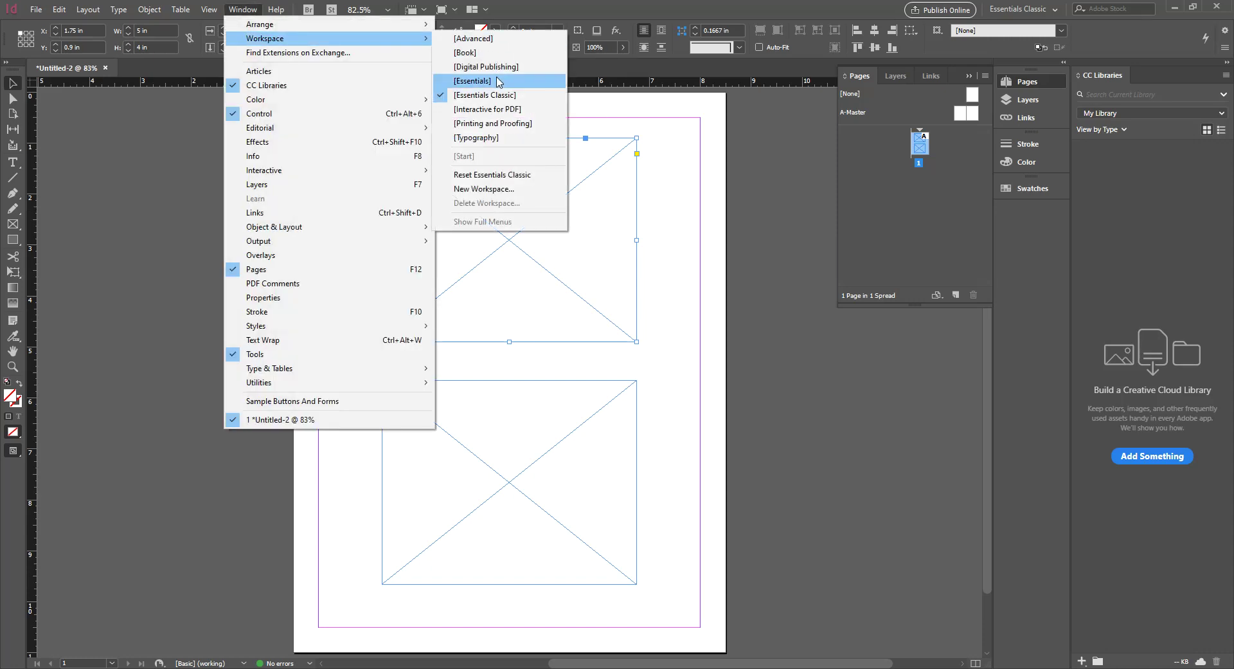
{"action": "left_click", "coordinate": [495, 78]}
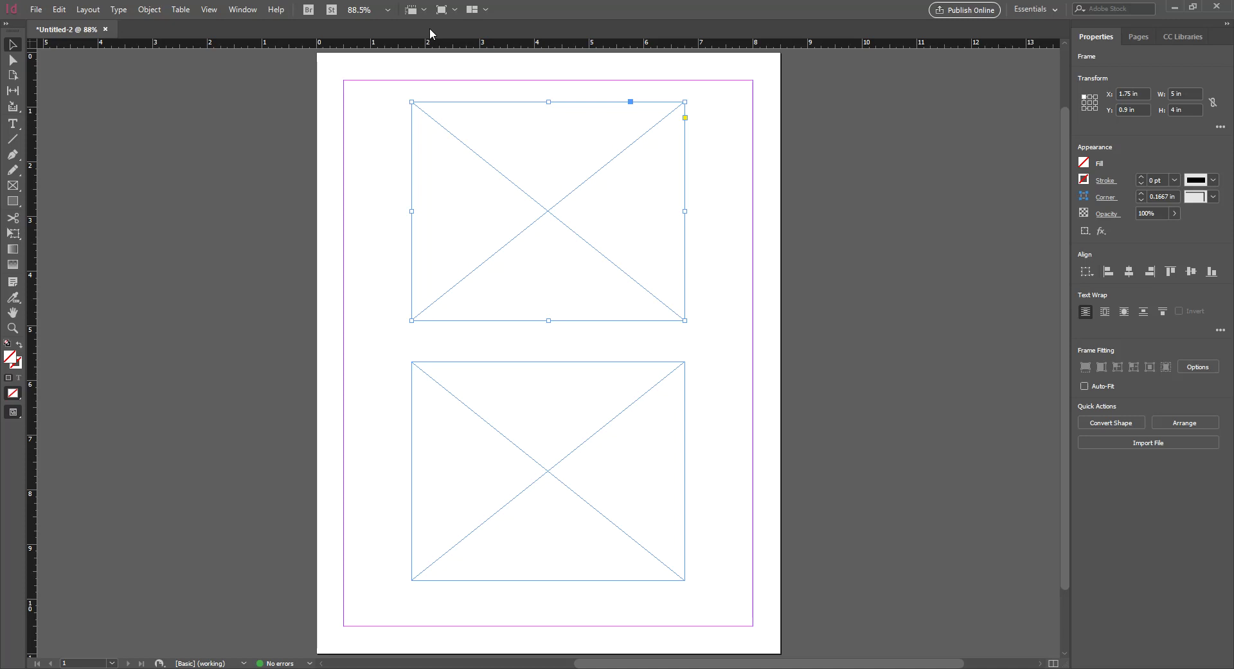
{"action": "left_click", "coordinate": [775, 119]}
{"action": "key", "text": "Tab"}
{"action": "key", "text": "Tab"}
{"action": "key", "text": "Tab"}
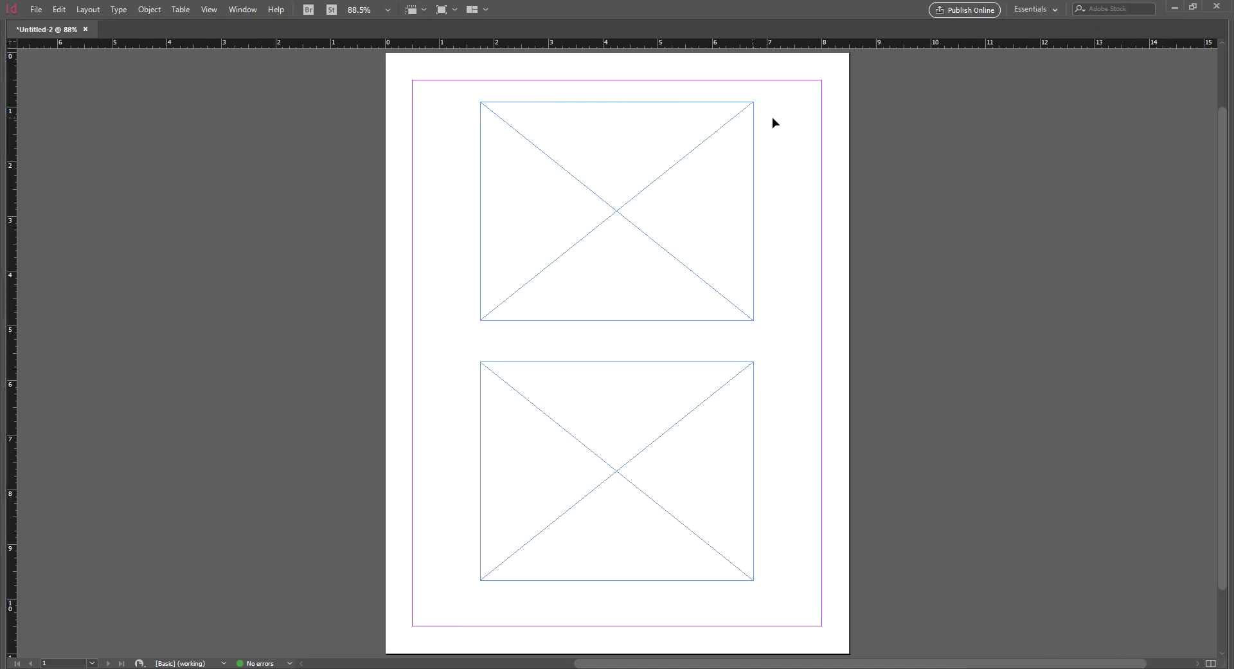
{"action": "key", "text": "Tab"}
{"action": "key", "text": "Tab"}
{"action": "key", "text": "Tab"}
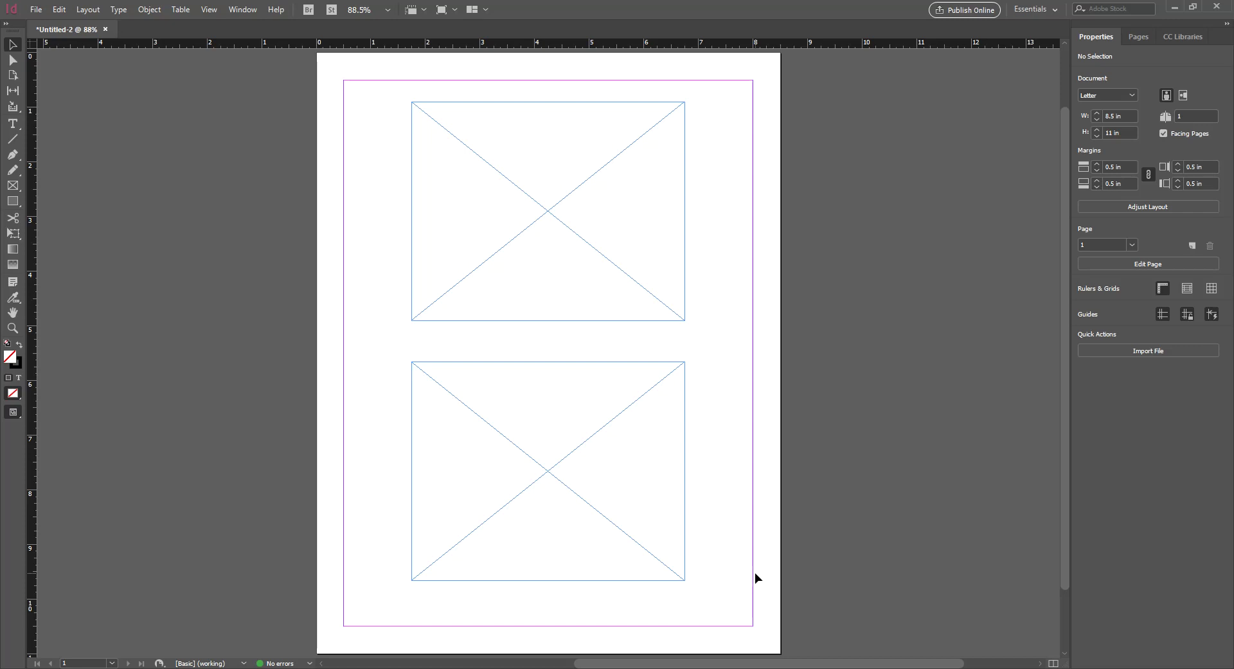
Drag the top and lower 5 × 4 in frames into vertical alignment
{"action": "left_click_drag", "start_coordinate": [627, 274], "coordinate": [459, 273]}
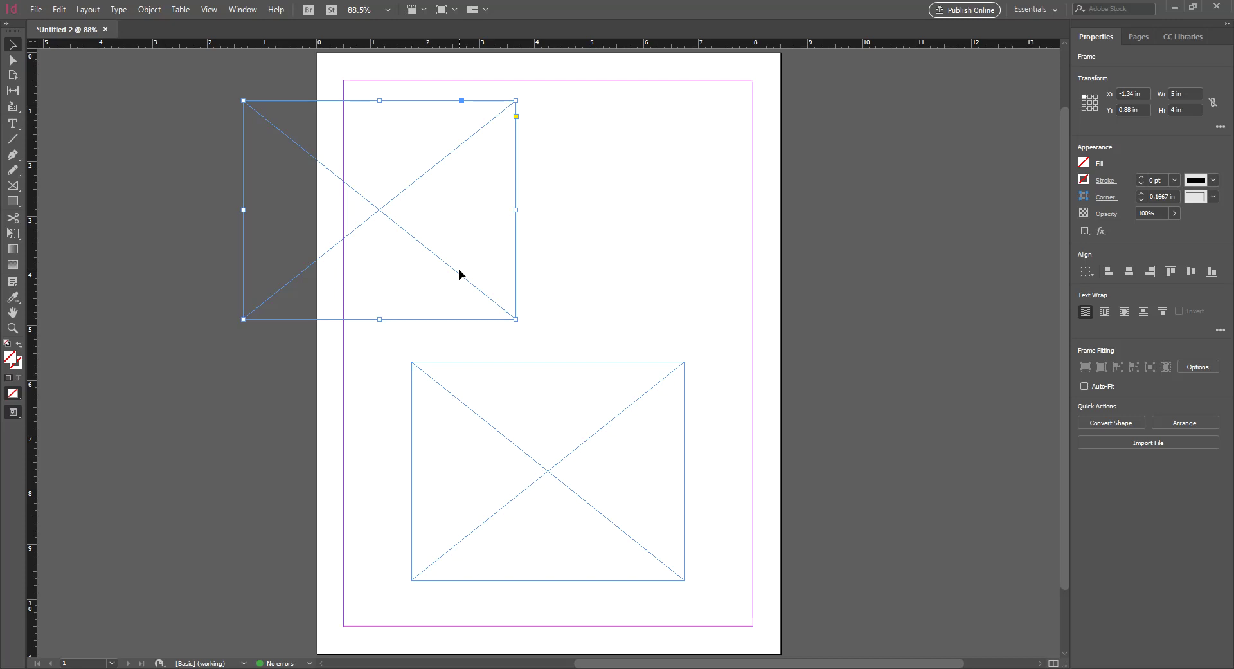
{"action": "left_click_drag", "start_coordinate": [398, 191], "coordinate": [564, 208]}
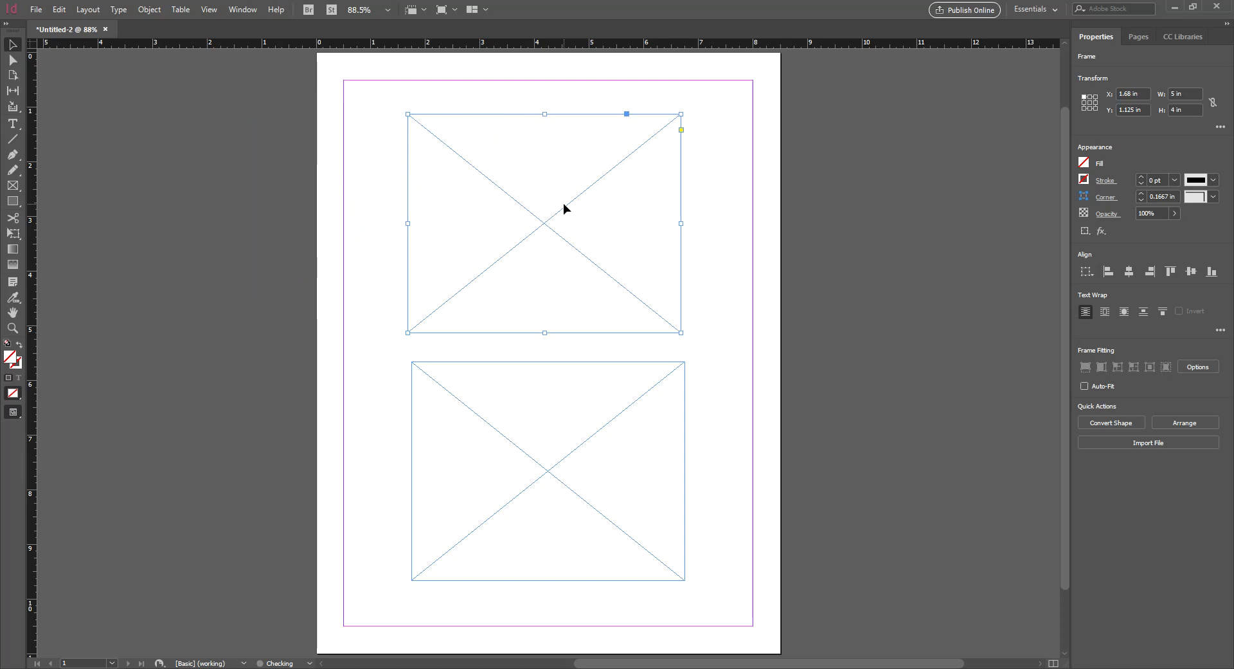
{"action": "left_click", "coordinate": [700, 348]}
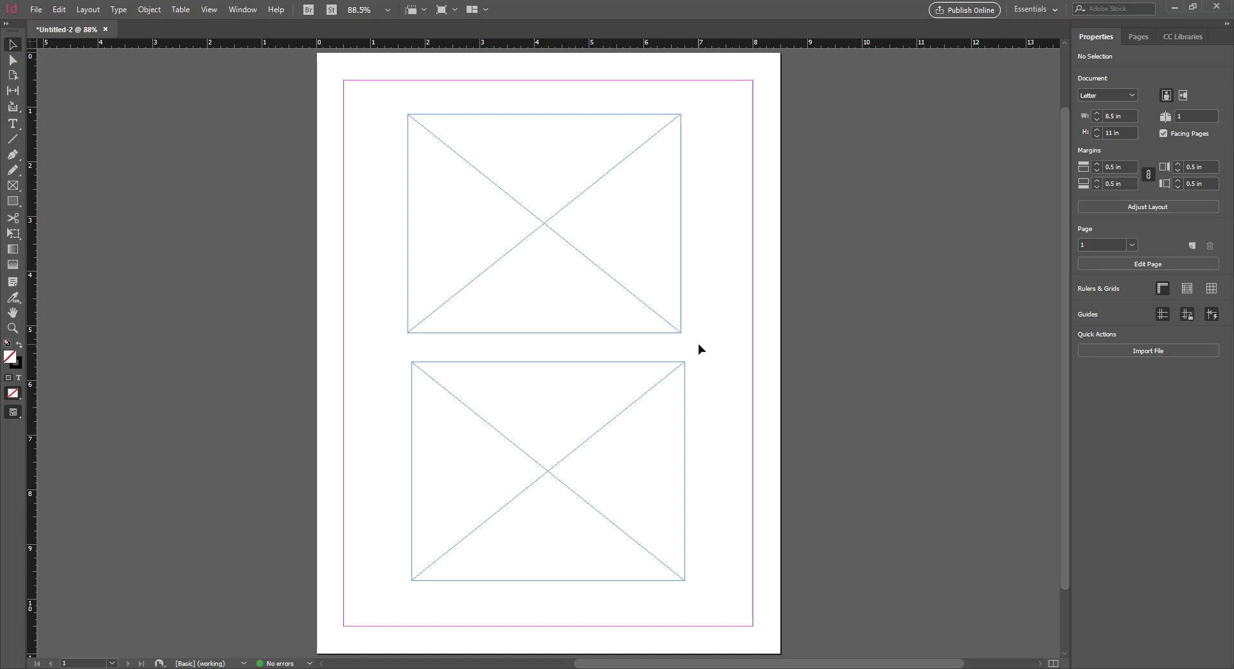
{"action": "mouse_move", "coordinate": [668, 373]}
{"action": "left_mouse_down"}
{"action": "mouse_move", "coordinate": [658, 377]}
{"action": "mouse_move", "coordinate": [668, 373]}
{"action": "left_mouse_up"}
{"action": "left_click", "coordinate": [697, 317]}
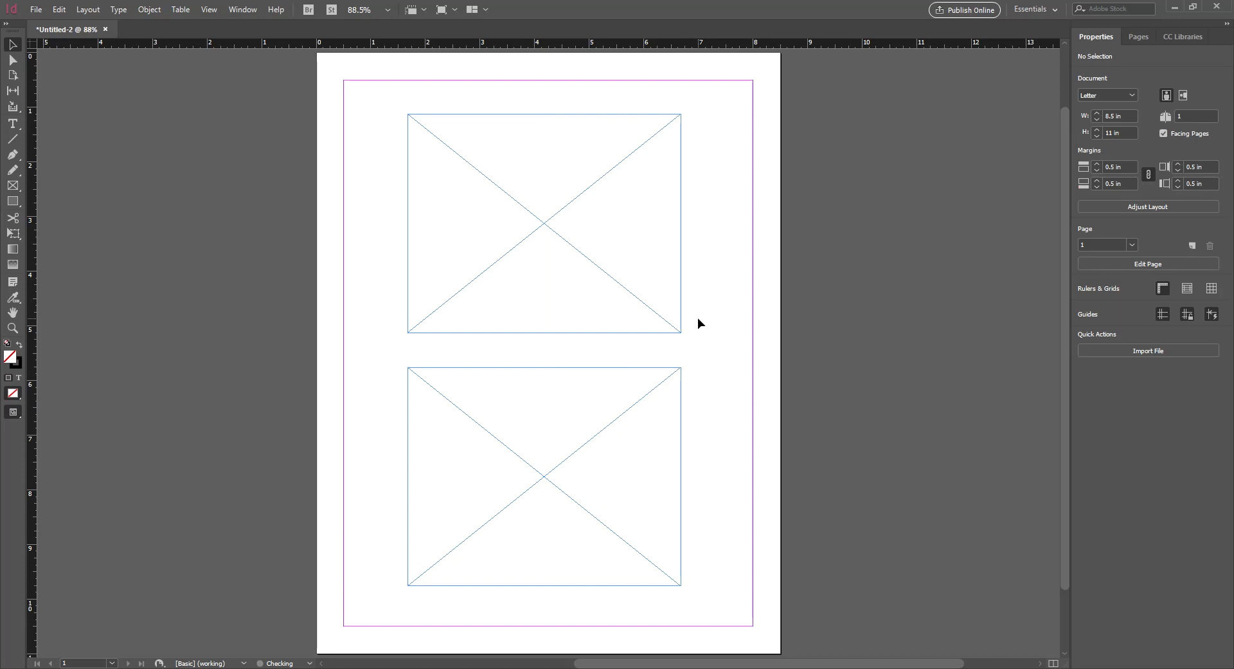
Lower the top frame slightly to Y 1.22 in
{"action": "left_click", "coordinate": [558, 220]}
{"action": "mouse_move", "coordinate": [567, 314]}
{"action": "left_mouse_down"}
{"action": "mouse_move", "coordinate": [568, 392]}
{"action": "mouse_move", "coordinate": [566, 318]}
{"action": "left_mouse_up"}
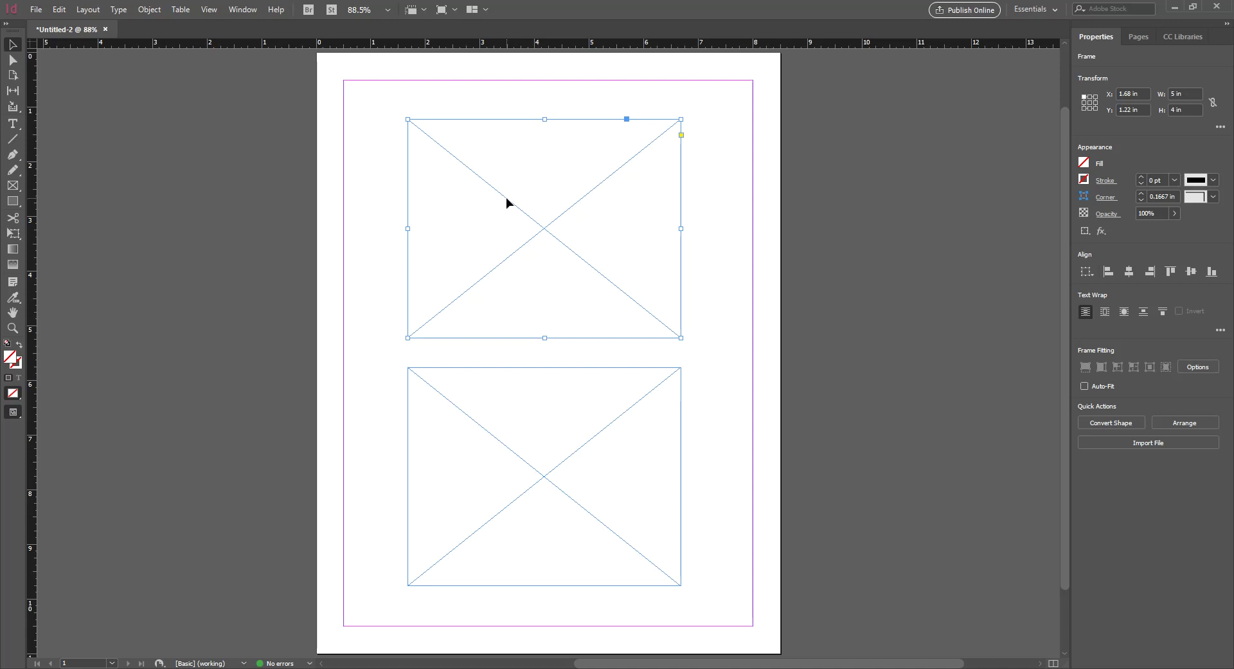
{"action": "key", "text": "t"}
Type a line of placeholder text starting 'And you' in the top frame and select it
{"action": "left_click", "coordinate": [472, 180]}
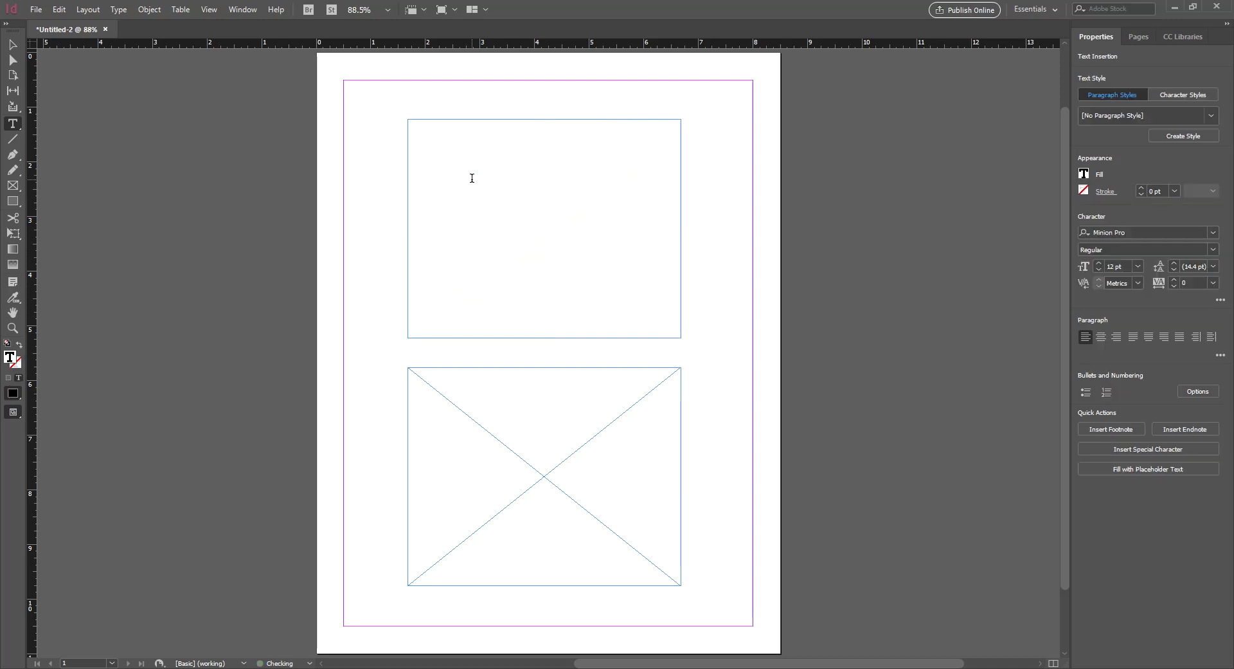
{"action": "type", "text": "And you sjlkjslkfjsln,cvmnlsd lks sn lnfldgd f"}
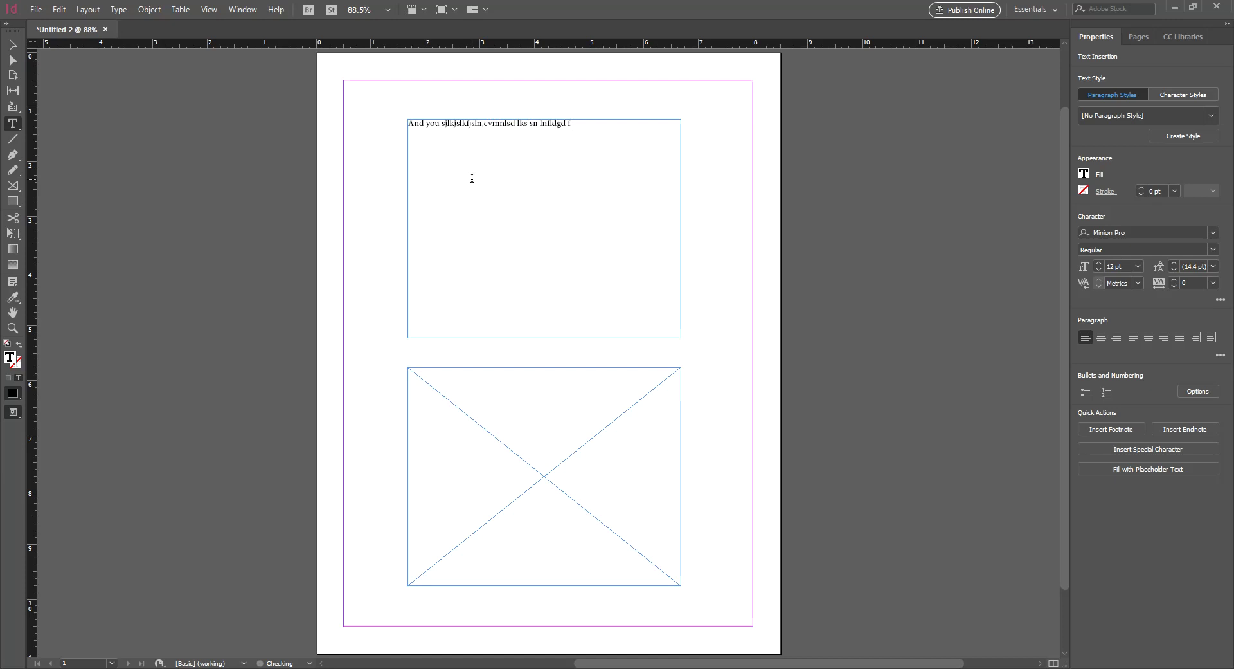
{"action": "type", "text": "fld"}
{"action": "triple_click", "coordinate": [603, 127]}
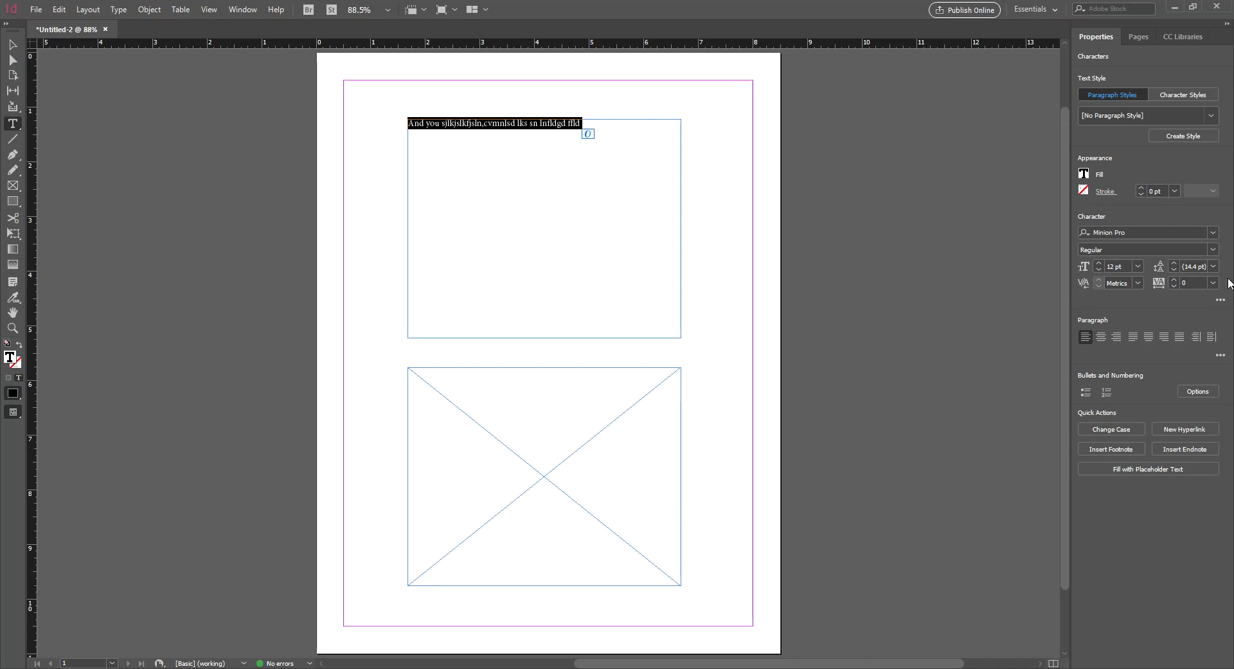
Replace the test line with the contact's name, street address, and city/state/ZIP on three lines
{"action": "left_click", "coordinate": [564, 209]}
{"action": "left_click_drag", "start_coordinate": [583, 124], "coordinate": [405, 123]}
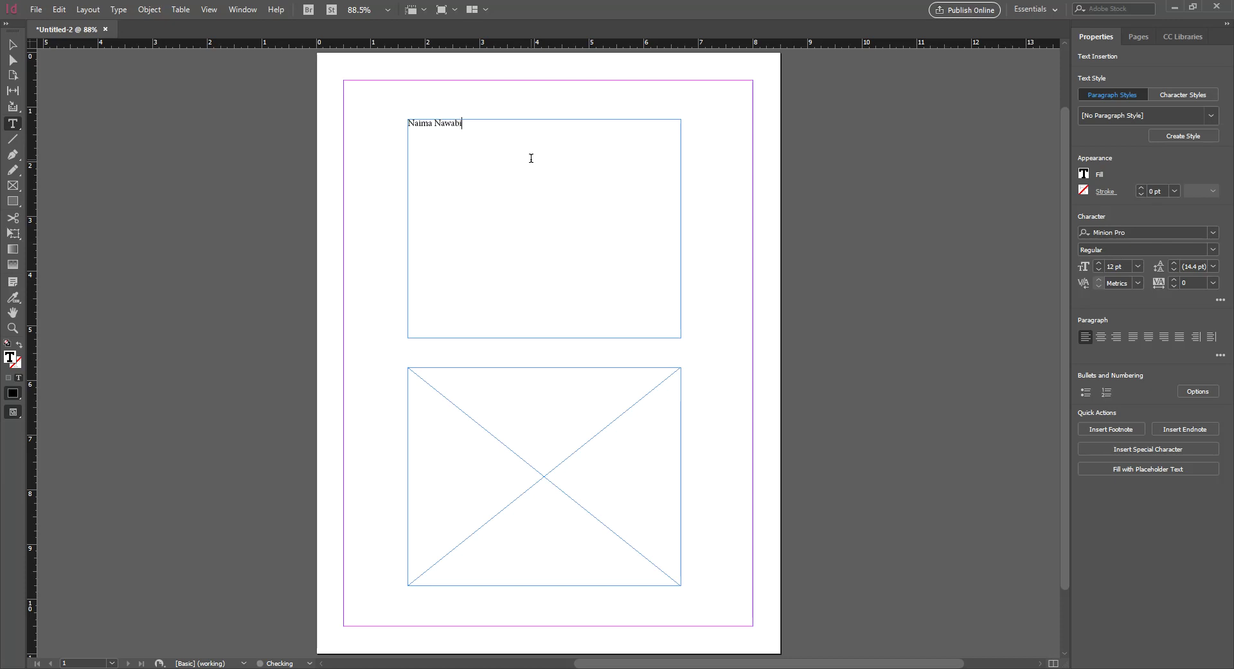
{"action": "key", "text": "Return"}
{"action": "key", "text": "BackSpace"}
{"action": "key", "text": "BackSpace"}
{"action": "key", "text": "BackSpace"}
{"action": "key", "text": "Return"}
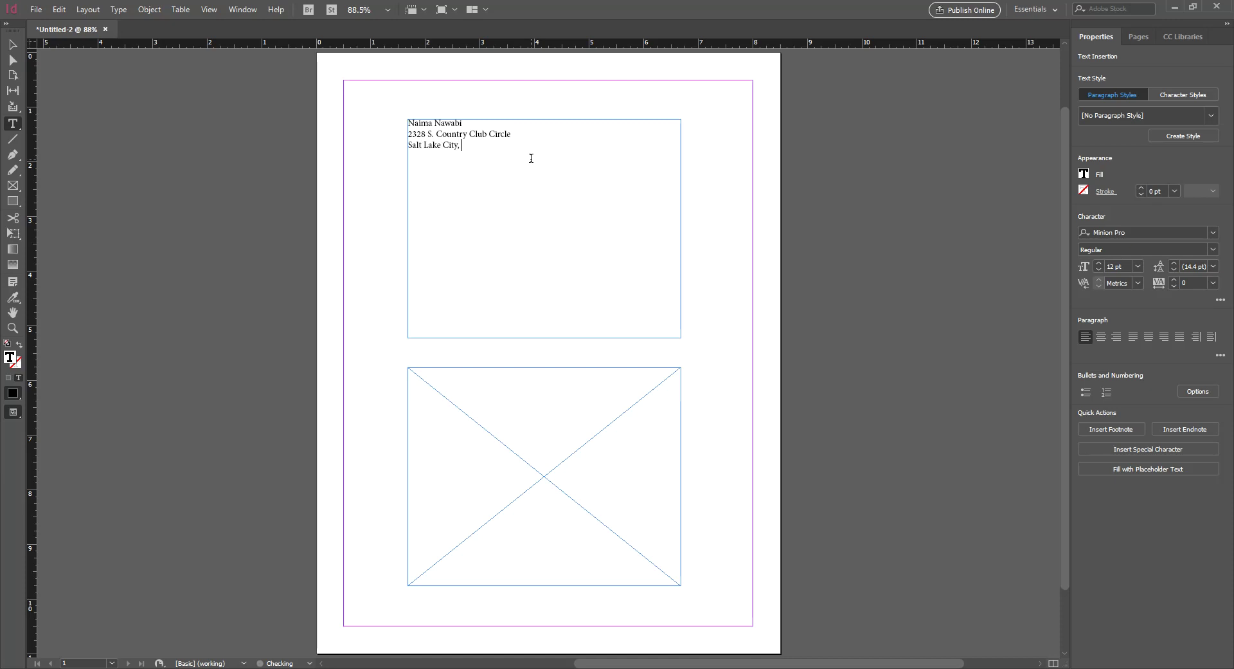
{"action": "key", "text": "ctrl+a"}
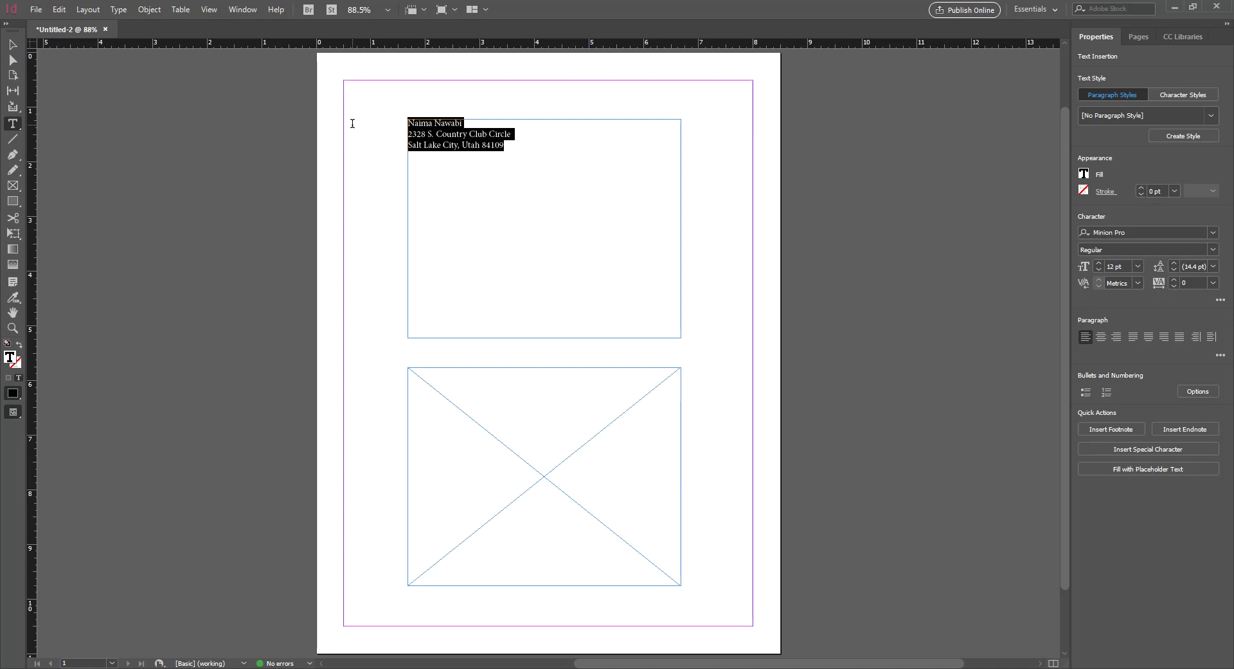
Select the address lines, try center alignment, then revert them to left alignment
{"action": "left_click", "coordinate": [545, 150]}
{"action": "left_click_drag", "start_coordinate": [545, 150], "coordinate": [395, 126]}
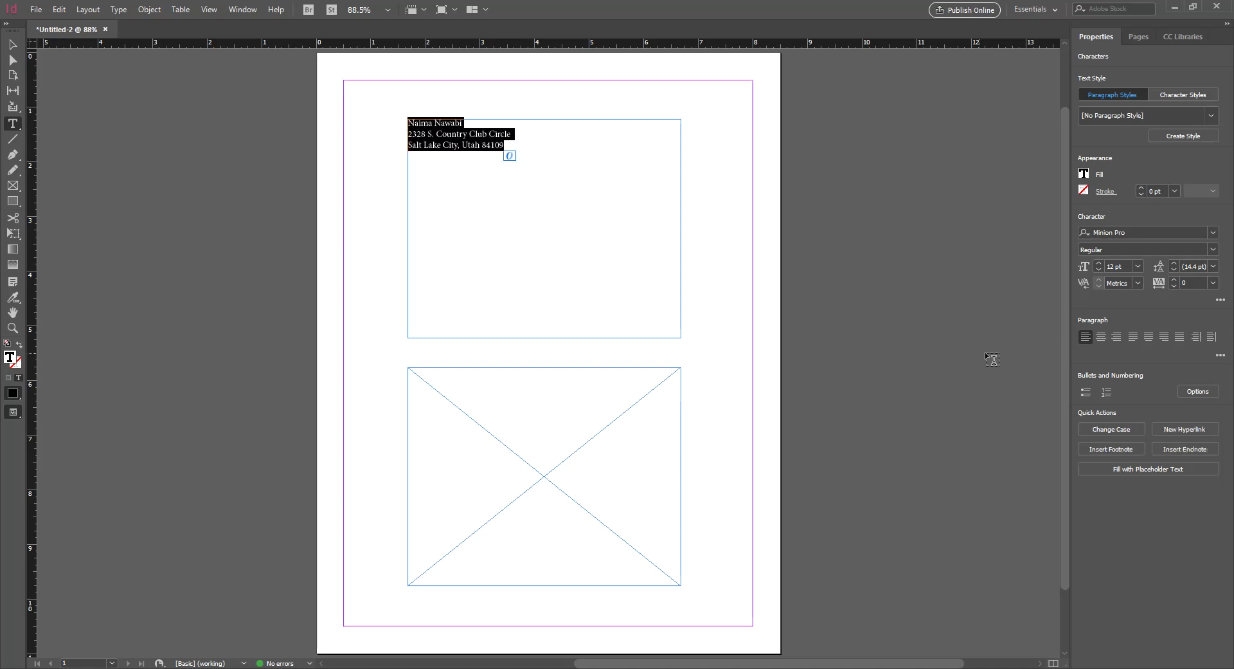
{"action": "left_click", "coordinate": [1100, 340]}
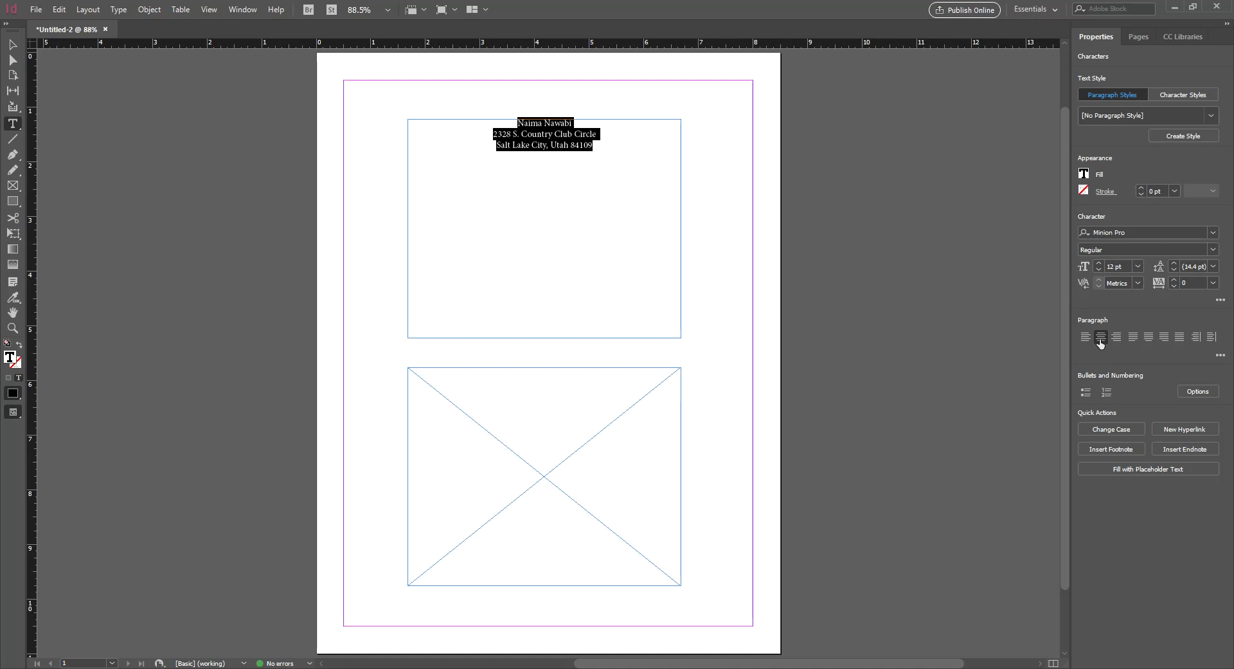
{"action": "key", "text": "ctrl+shift+l"}
{"action": "left_click", "coordinate": [522, 146]}
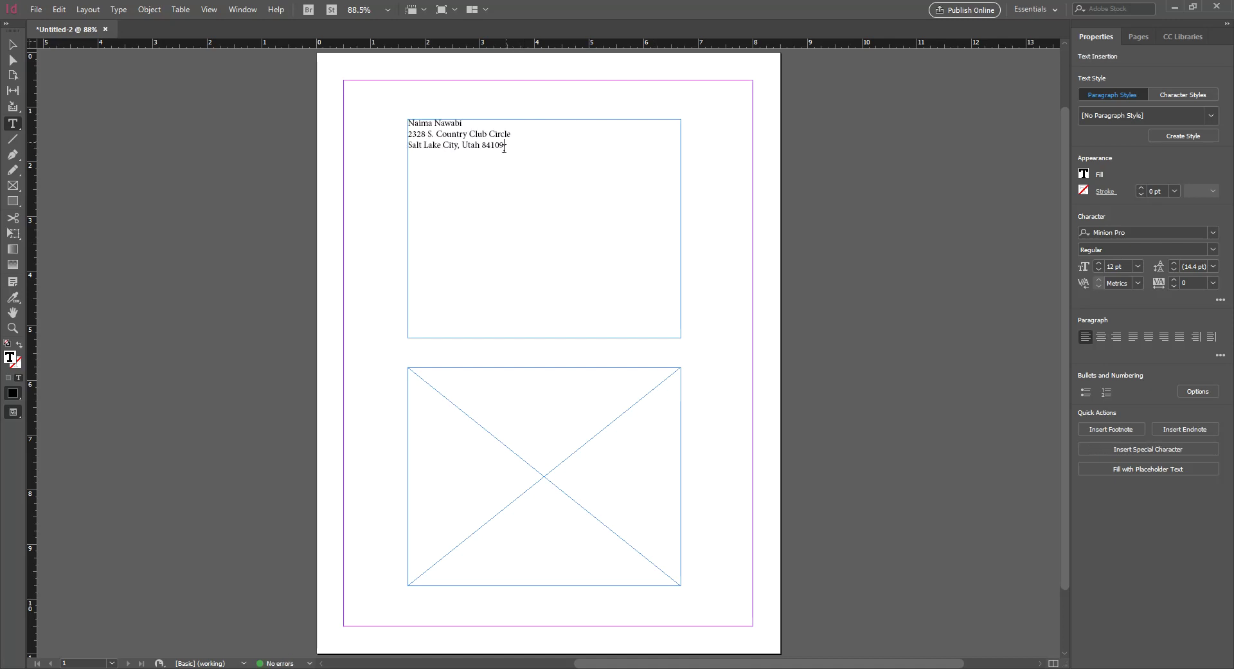
Select all the text and center all three address lines in the frame
{"action": "left_click", "coordinate": [1103, 337]}
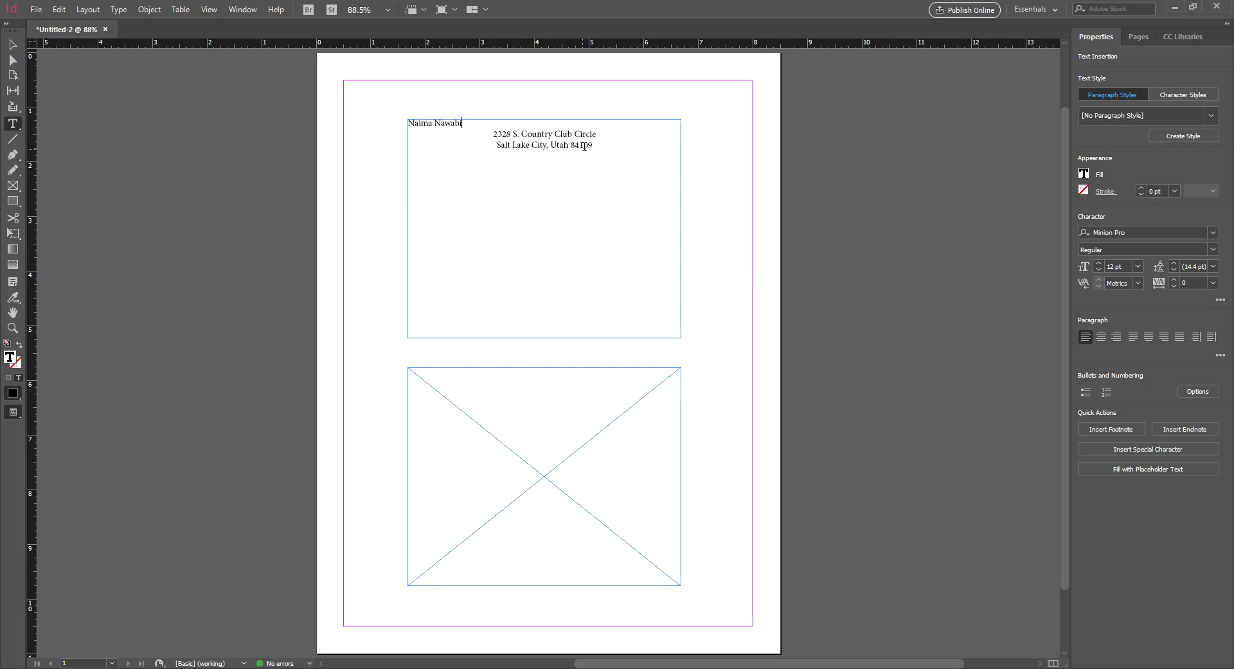
{"action": "key", "text": "ctrl+a"}
{"action": "left_click", "coordinate": [1101, 336]}
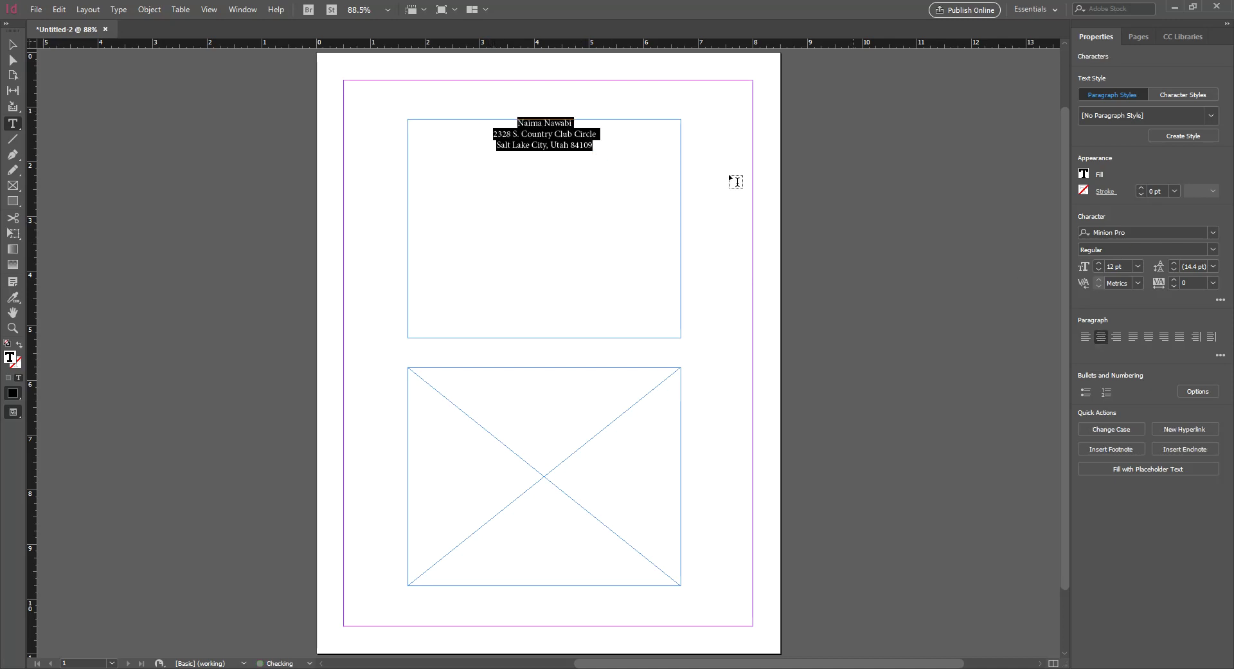
{"action": "left_click", "coordinate": [612, 148]}
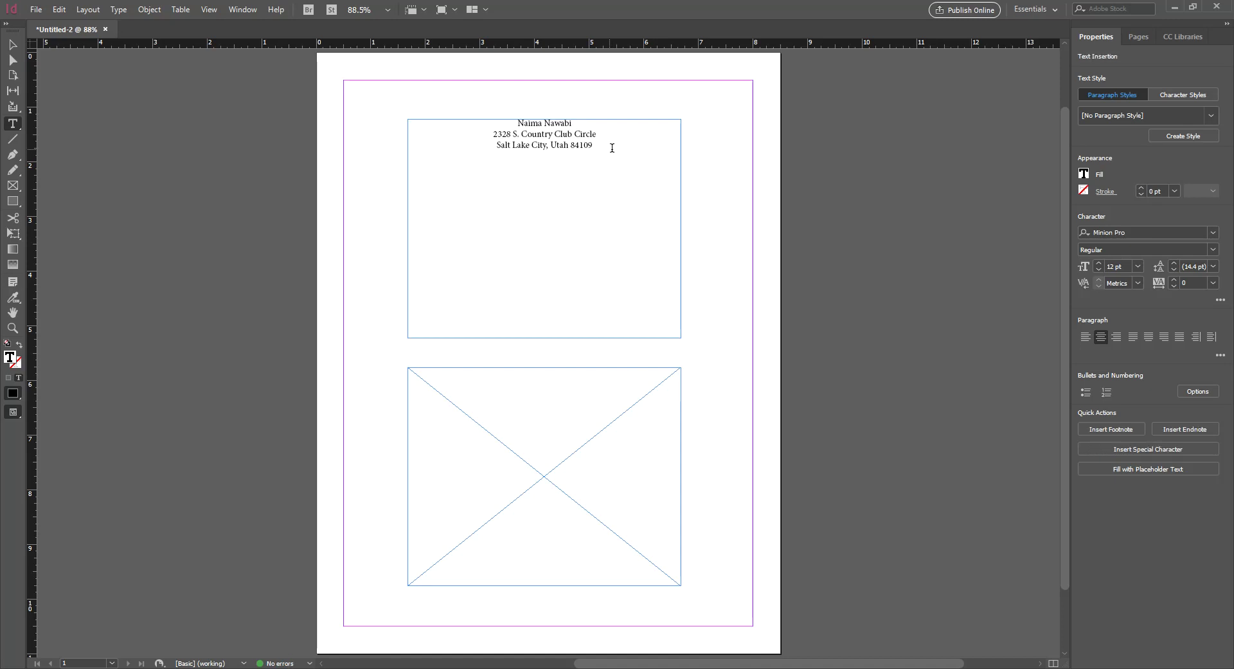
{"action": "left_click", "coordinate": [1120, 232]}
{"action": "left_click", "coordinate": [1213, 233]}
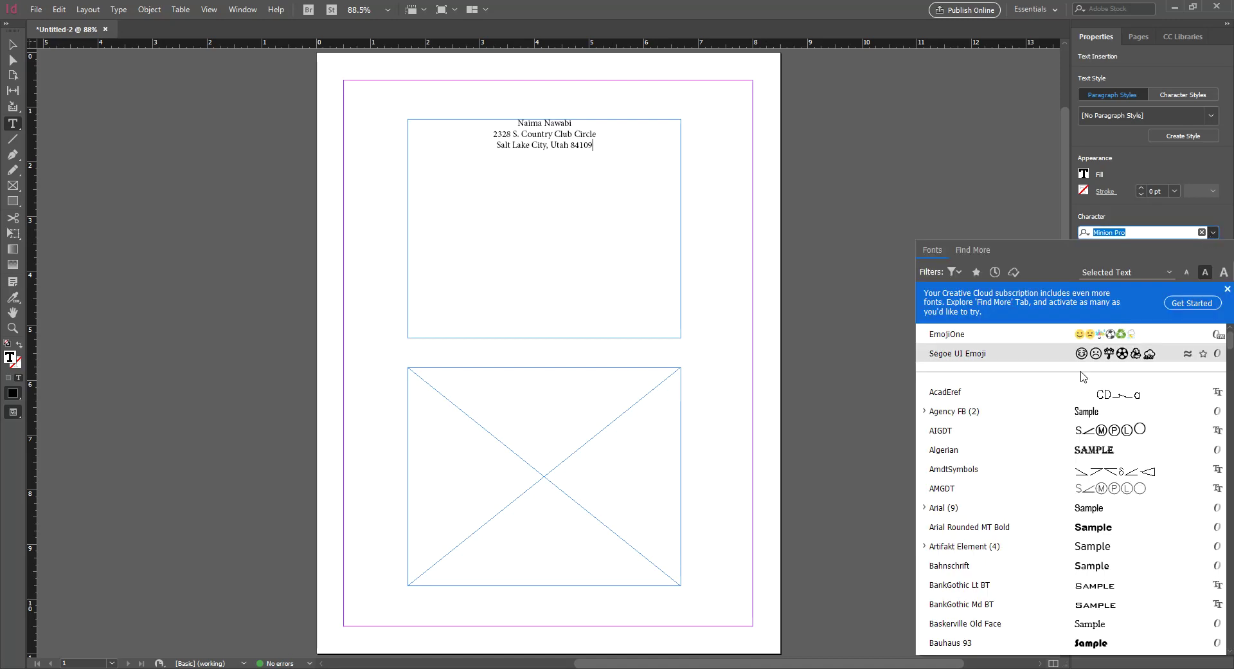
Apply Century Gothic to all three lines of the address
{"action": "left_click", "coordinate": [1083, 337]}
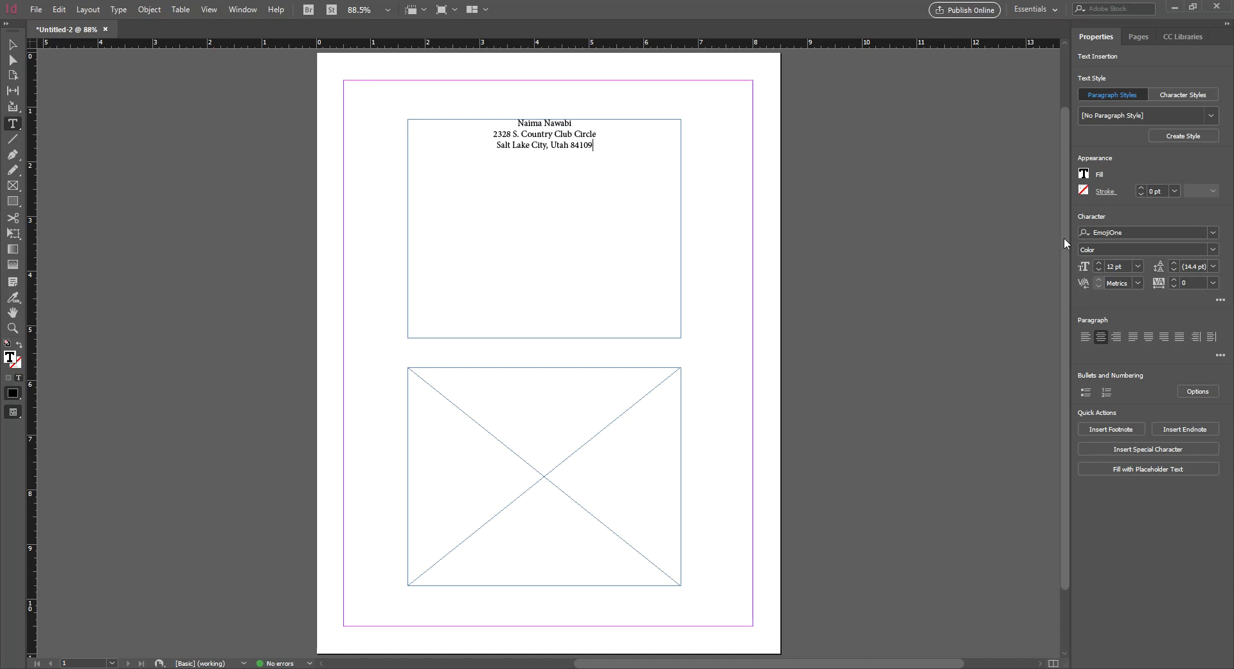
{"action": "key", "text": "ctrl+a"}
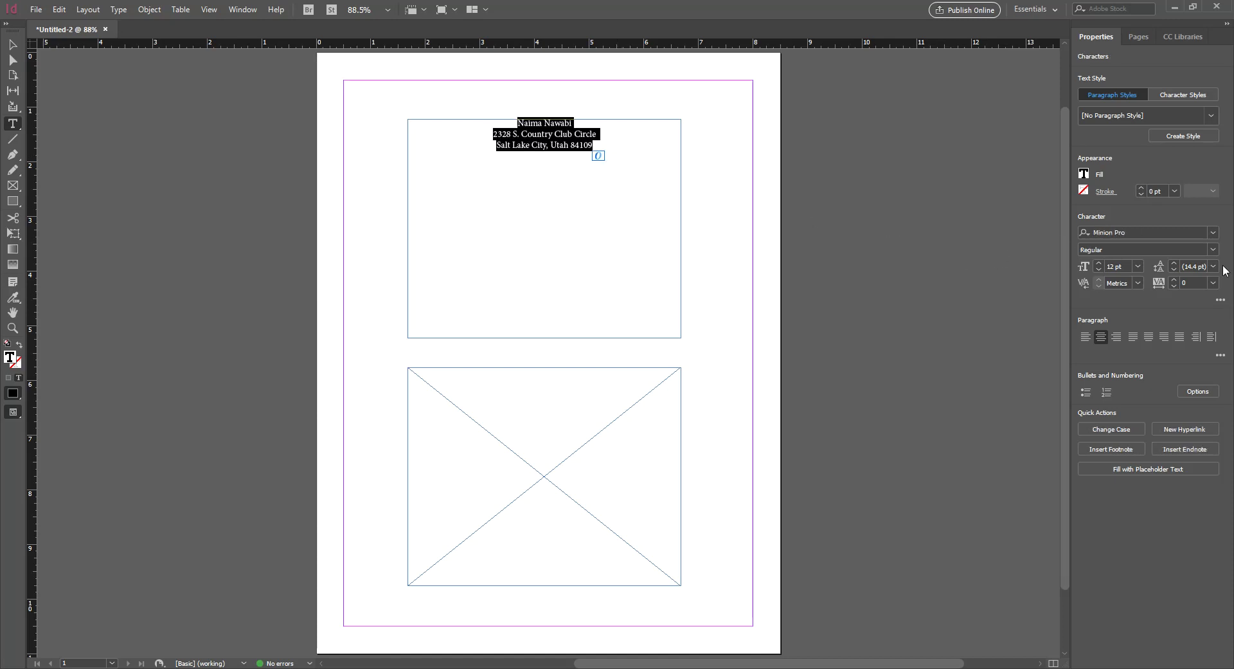
{"action": "left_click", "coordinate": [1214, 232]}
{"action": "scroll", "coordinate": [1042, 385], "scroll_direction": "down", "scroll_amount": 10}
{"action": "scroll", "coordinate": [1007, 450], "scroll_direction": "down", "scroll_amount": 3}
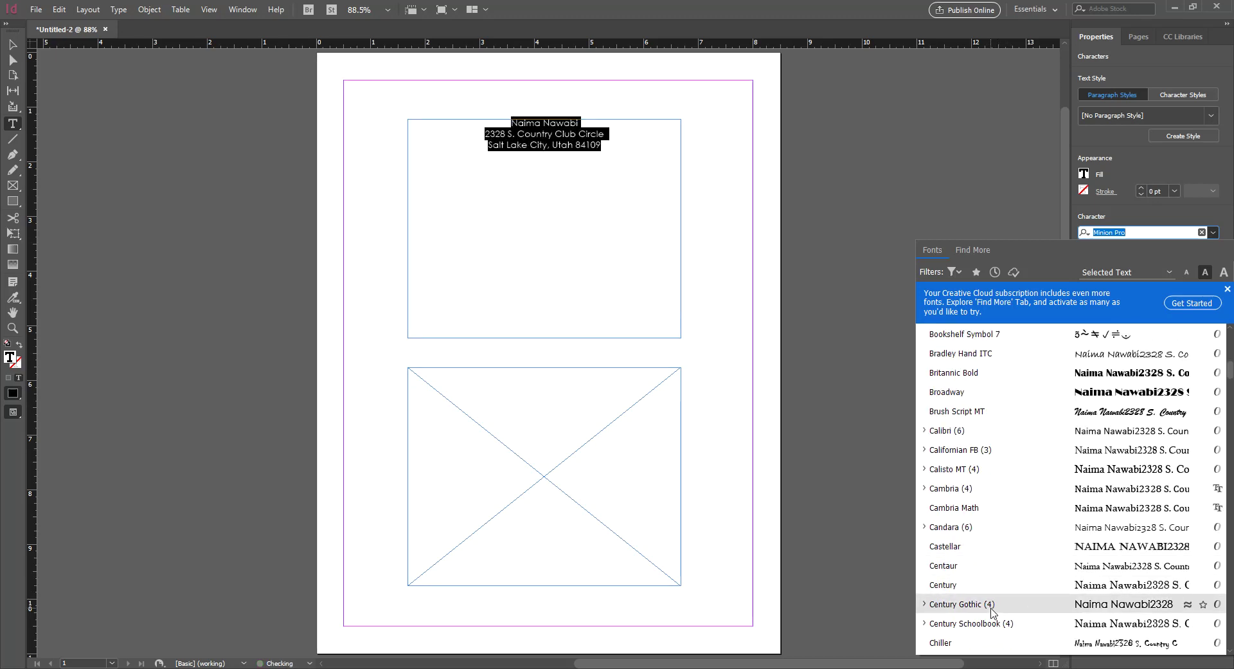
{"action": "left_click", "coordinate": [991, 607]}
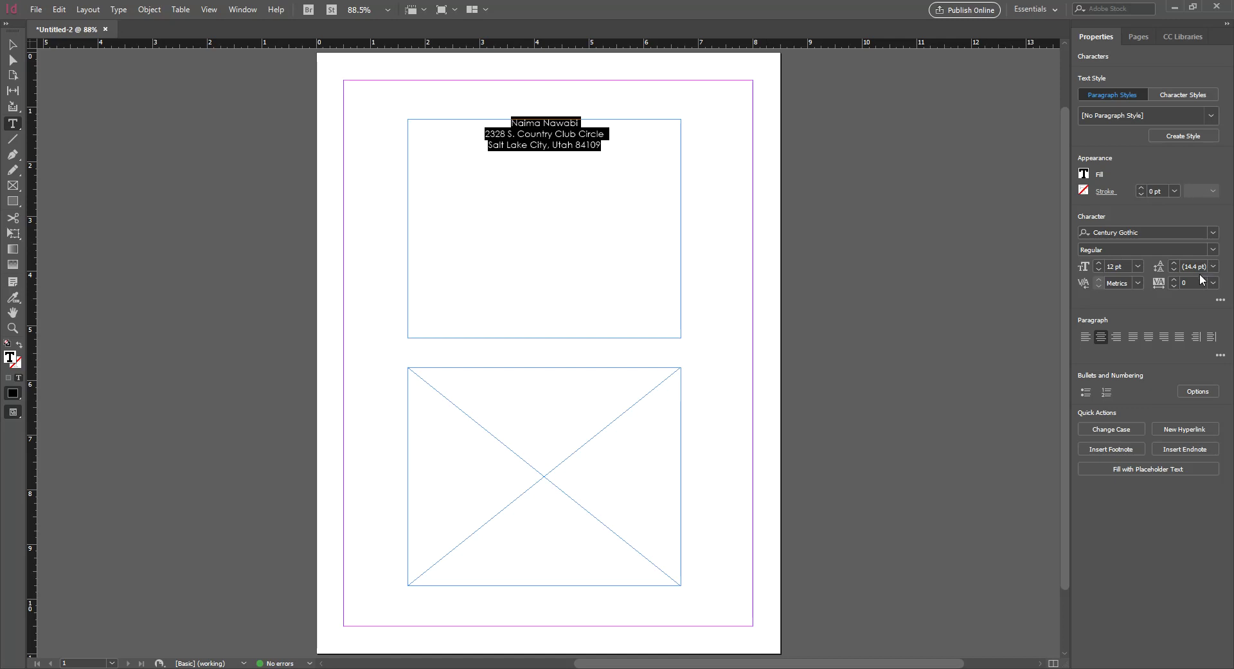
Set the address text size to 18 pt and deselect everything
{"action": "left_click", "coordinate": [1137, 266]}
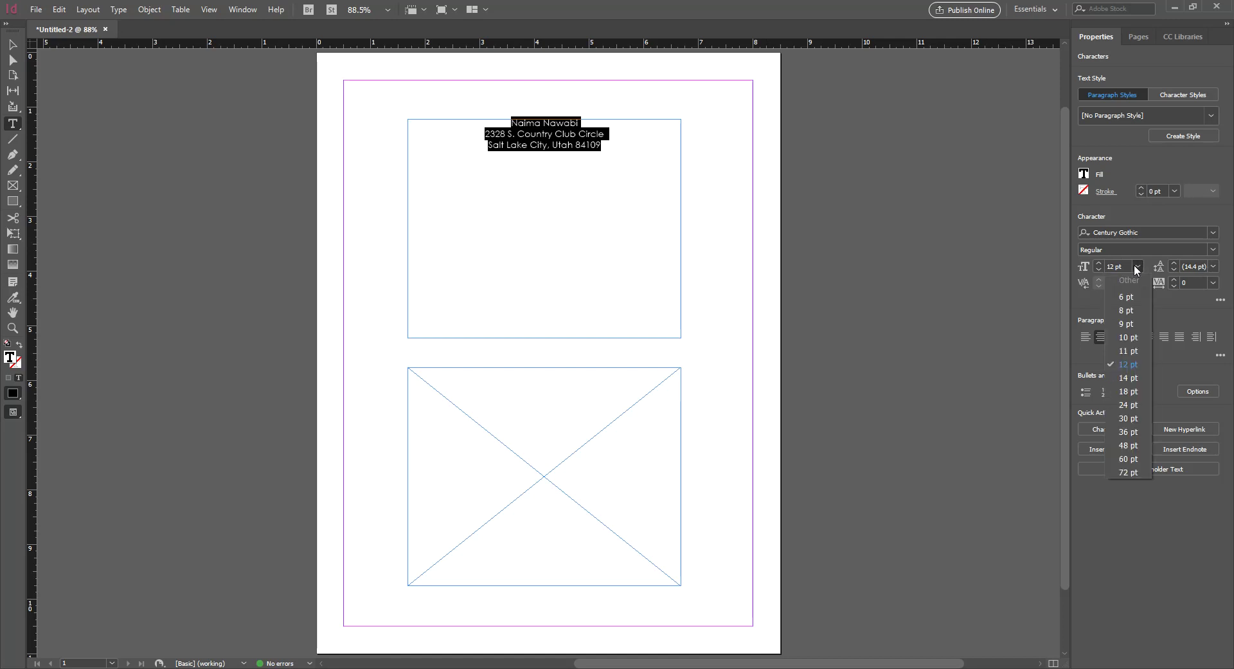
{"action": "left_click", "coordinate": [1134, 397]}
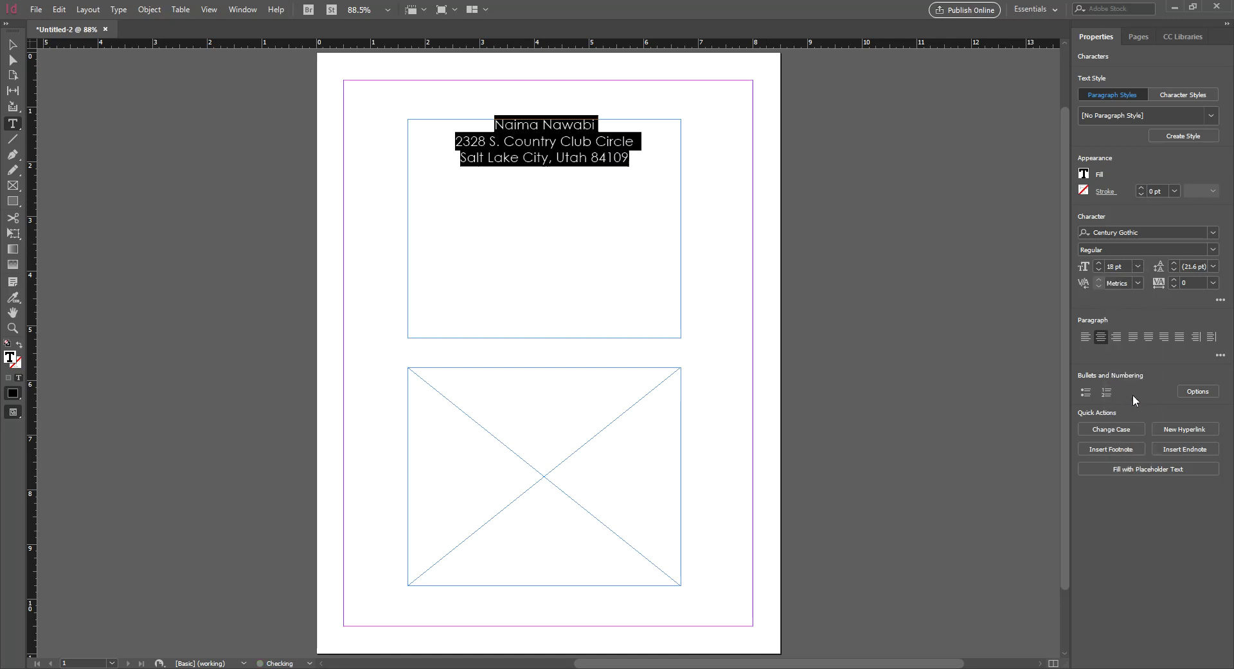
{"action": "left_click", "coordinate": [634, 161]}
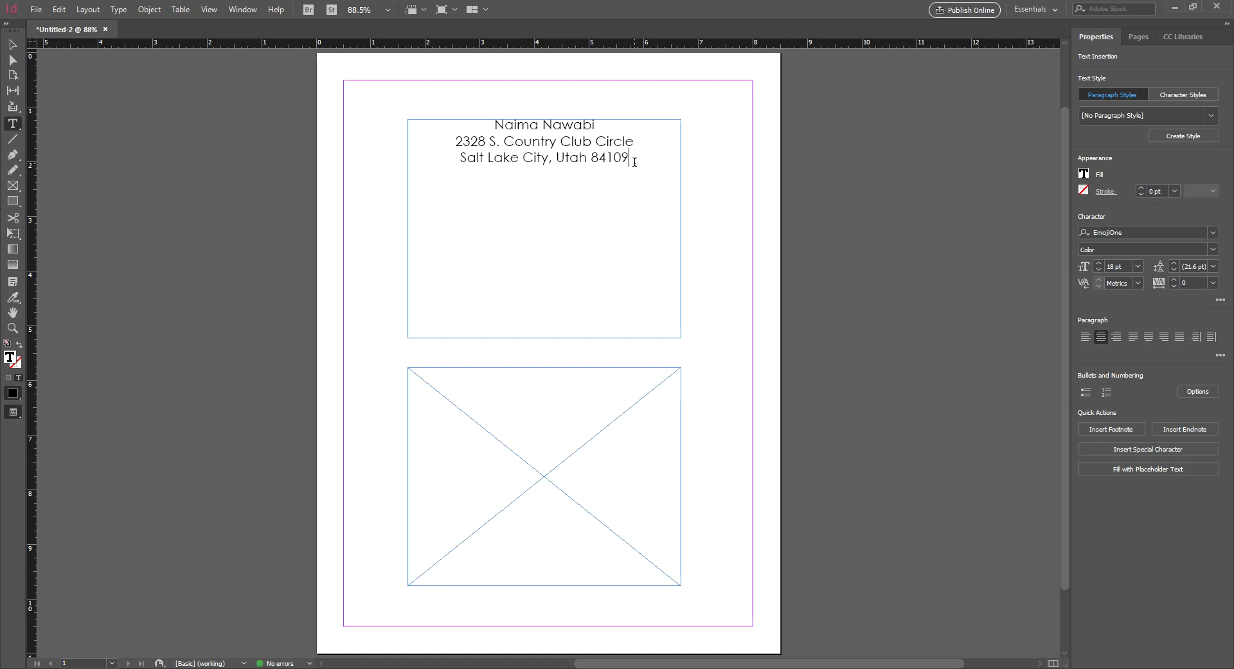
{"action": "left_click", "coordinate": [734, 217]}
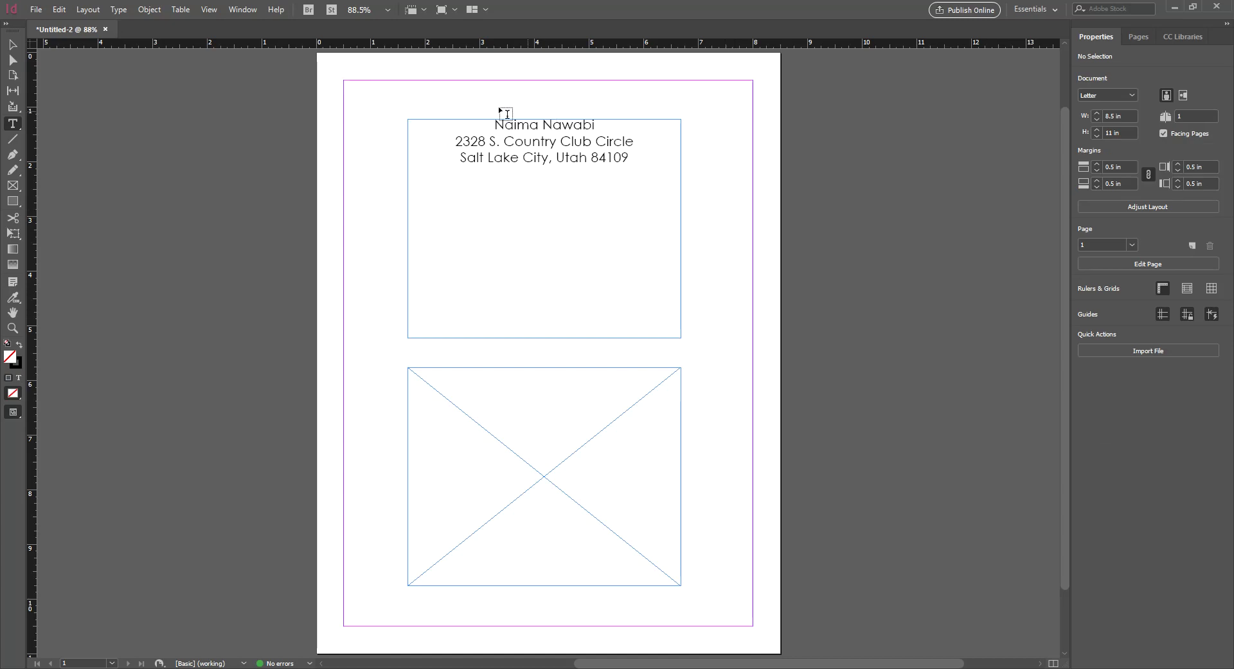
{"action": "key", "text": "v"}
{"action": "key", "text": "t"}
{"action": "left_click", "coordinate": [637, 151]}
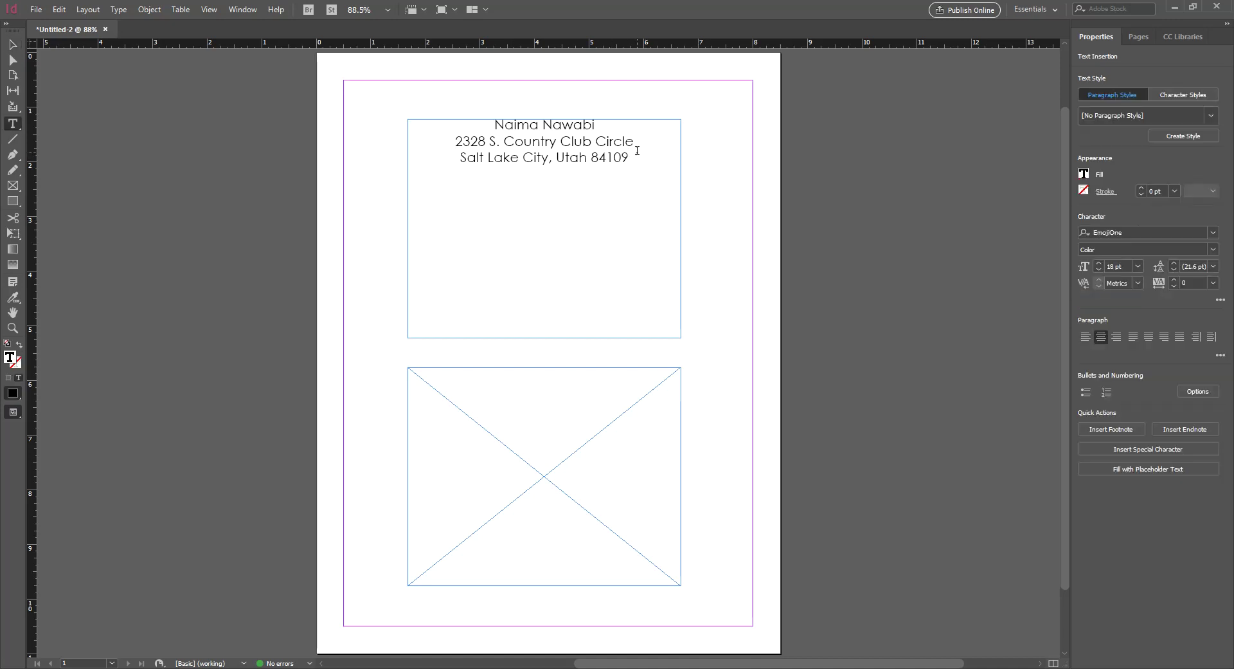
{"action": "left_click", "coordinate": [699, 170]}
{"action": "left_click", "coordinate": [653, 159]}
{"action": "key", "text": "ctrl+Return"}
{"action": "key", "text": "Escape"}
{"action": "key", "text": "Return"}
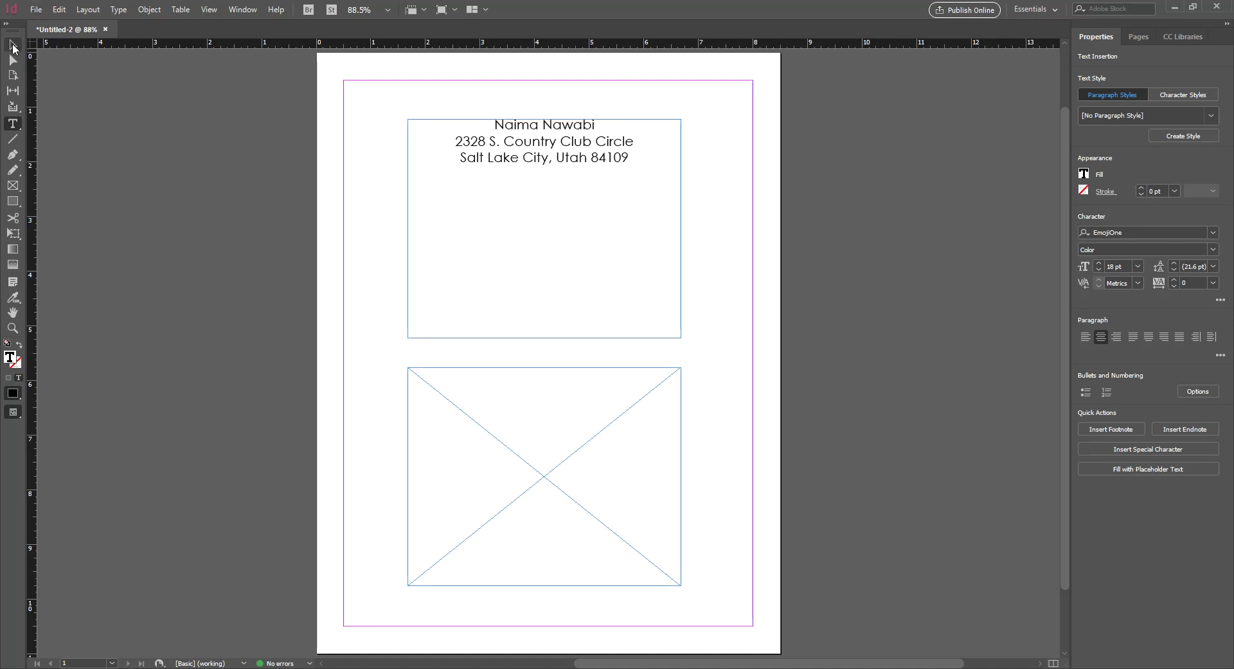
{"action": "left_click", "coordinate": [13, 45]}
{"action": "double_click", "coordinate": [634, 158]}
{"action": "triple_click", "coordinate": [634, 158]}
{"action": "left_click", "coordinate": [642, 159]}
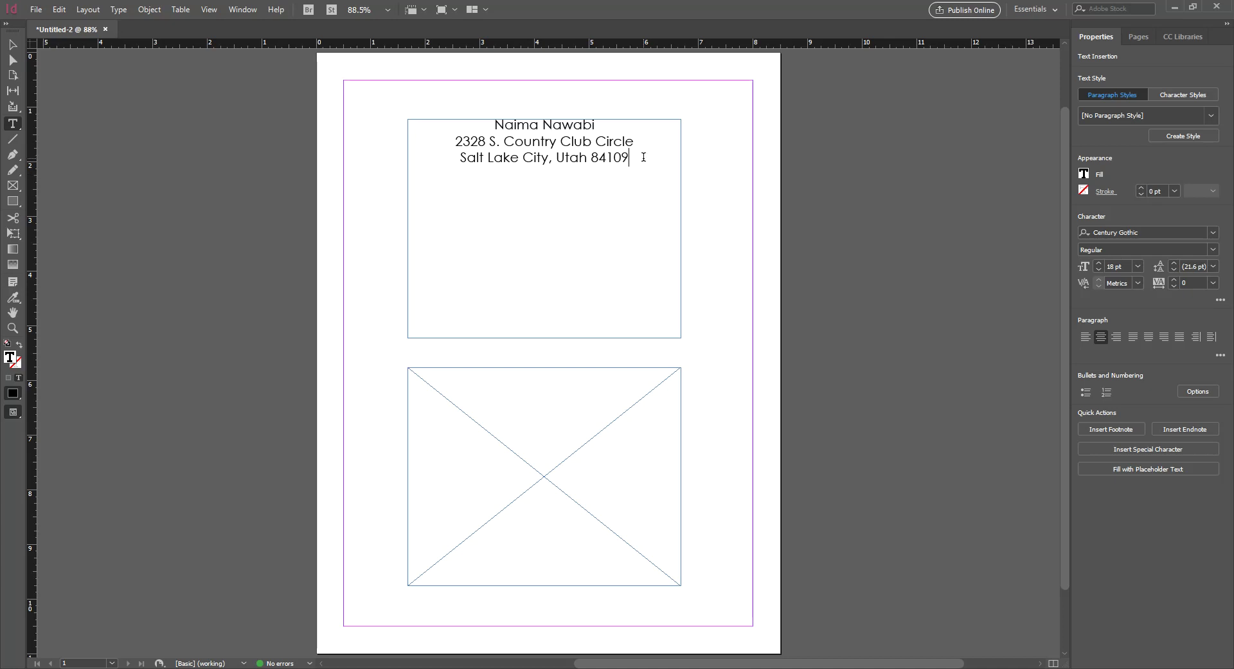
{"action": "key", "text": "Escape"}
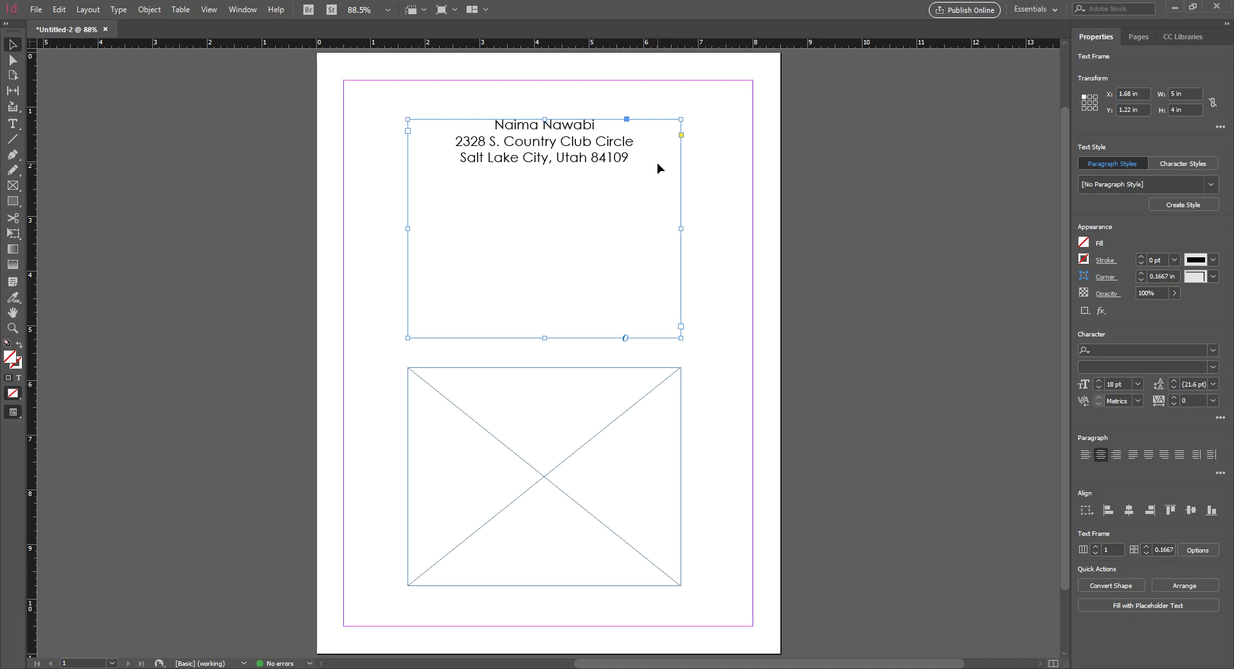
{"action": "double_click", "coordinate": [657, 164]}
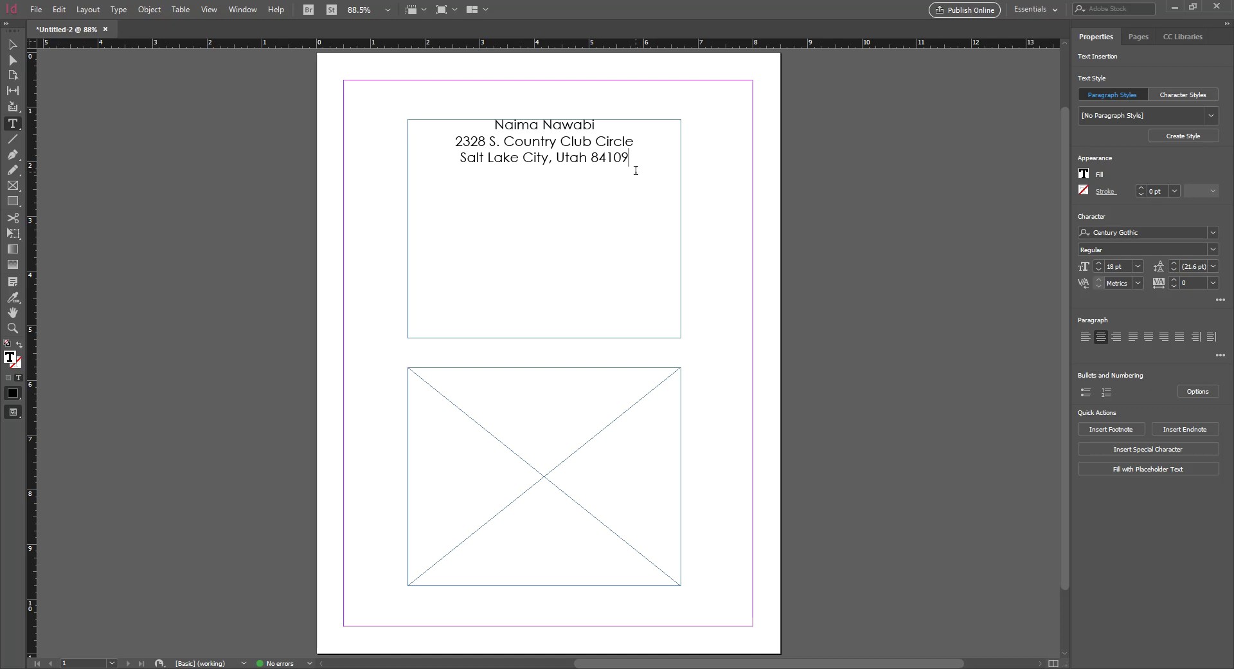
{"action": "key", "text": "Escape"}
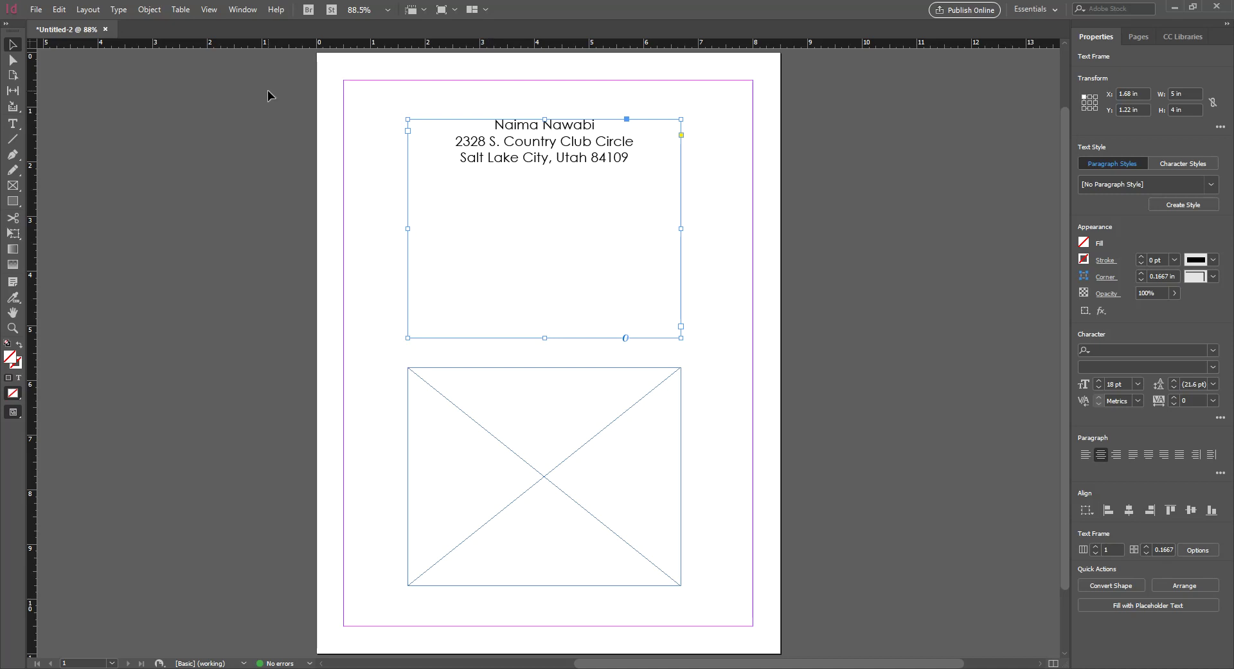
Browse the Edit menu, then enter and leave text editing in the address frame a few times
{"action": "left_click", "coordinate": [60, 10]}
{"action": "mouse_move", "coordinate": [88, 9]}
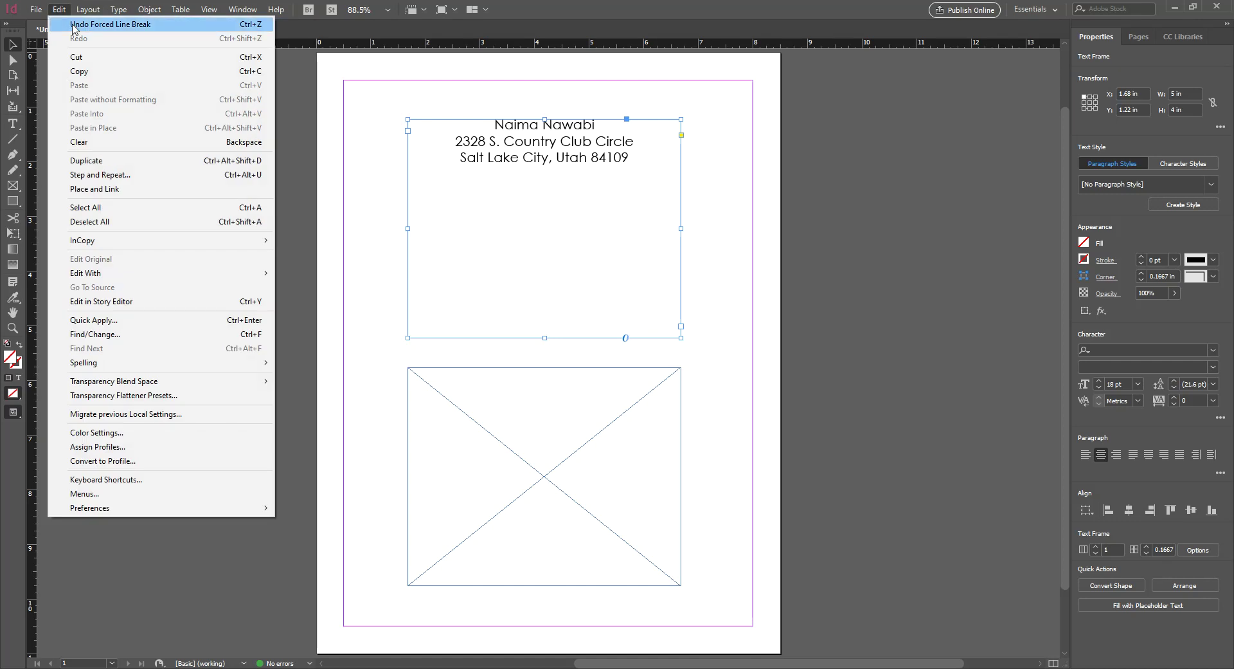
{"action": "left_click", "coordinate": [633, 169]}
{"action": "double_click", "coordinate": [637, 160]}
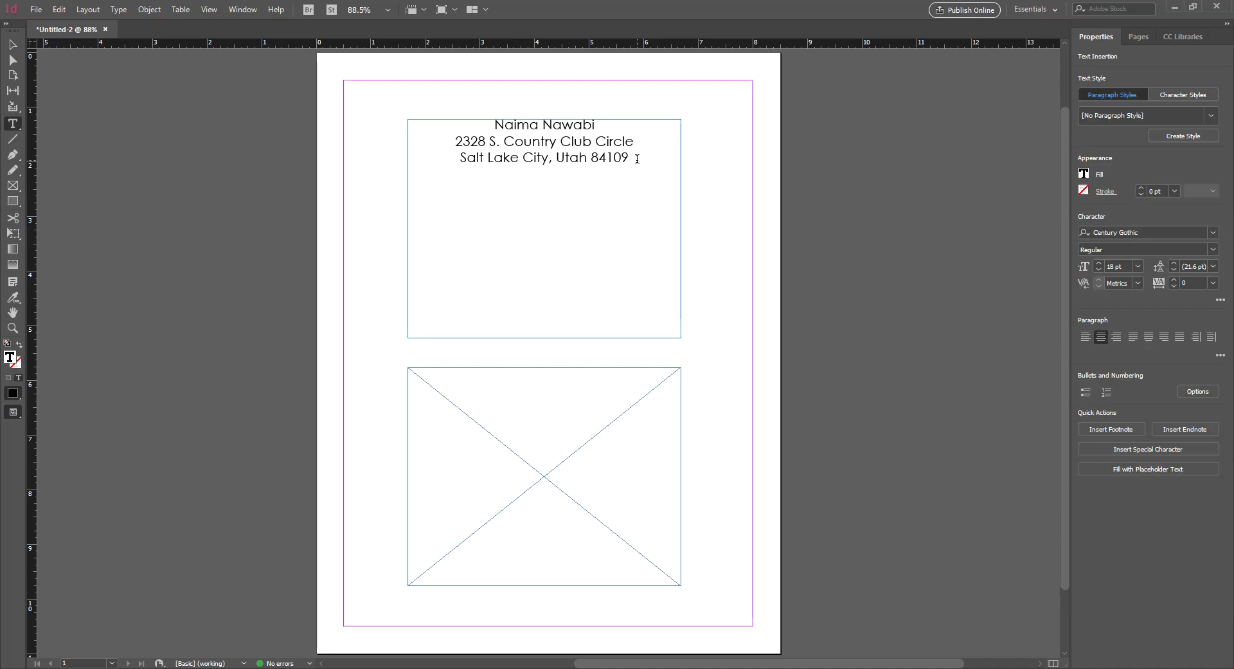
{"action": "key", "text": "Escape"}
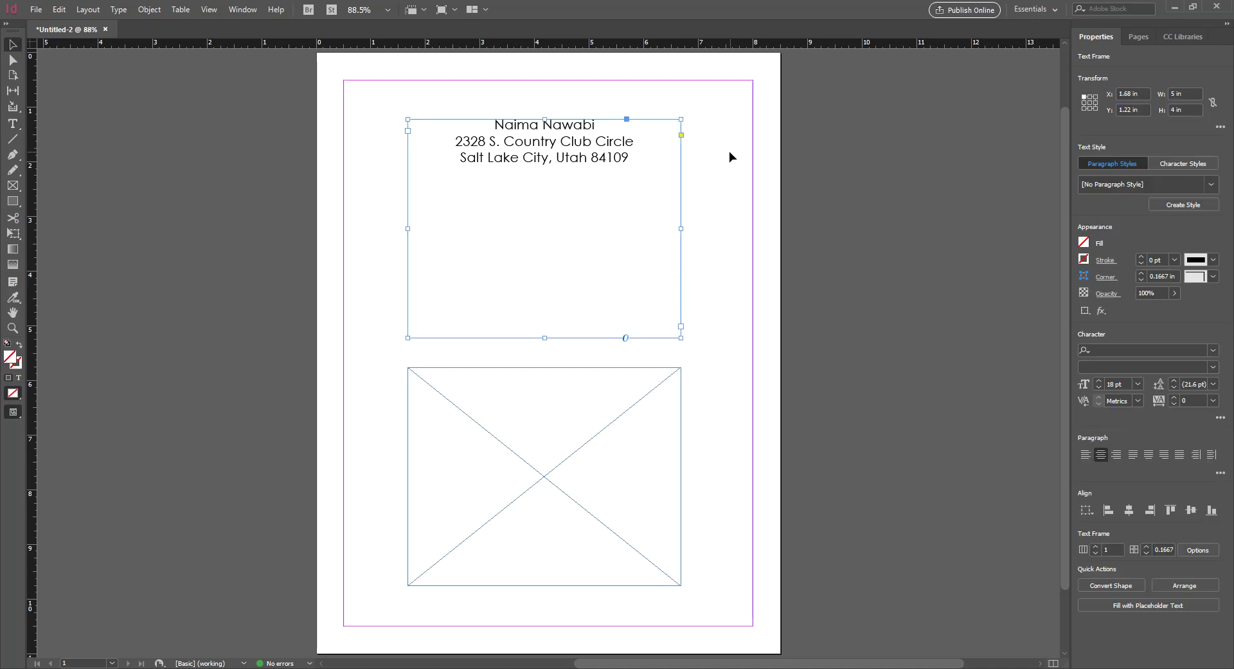
{"action": "double_click", "coordinate": [629, 157]}
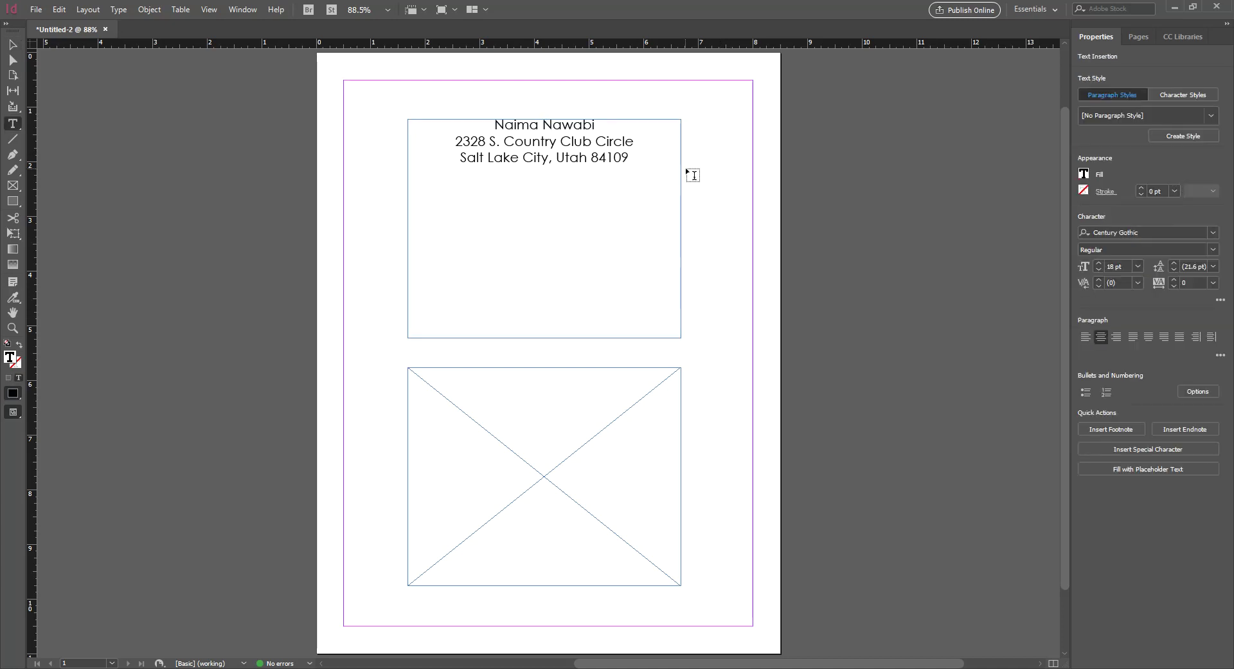
{"action": "key", "text": "Escape"}
{"action": "double_click", "coordinate": [586, 170]}
{"action": "key", "text": "Escape"}
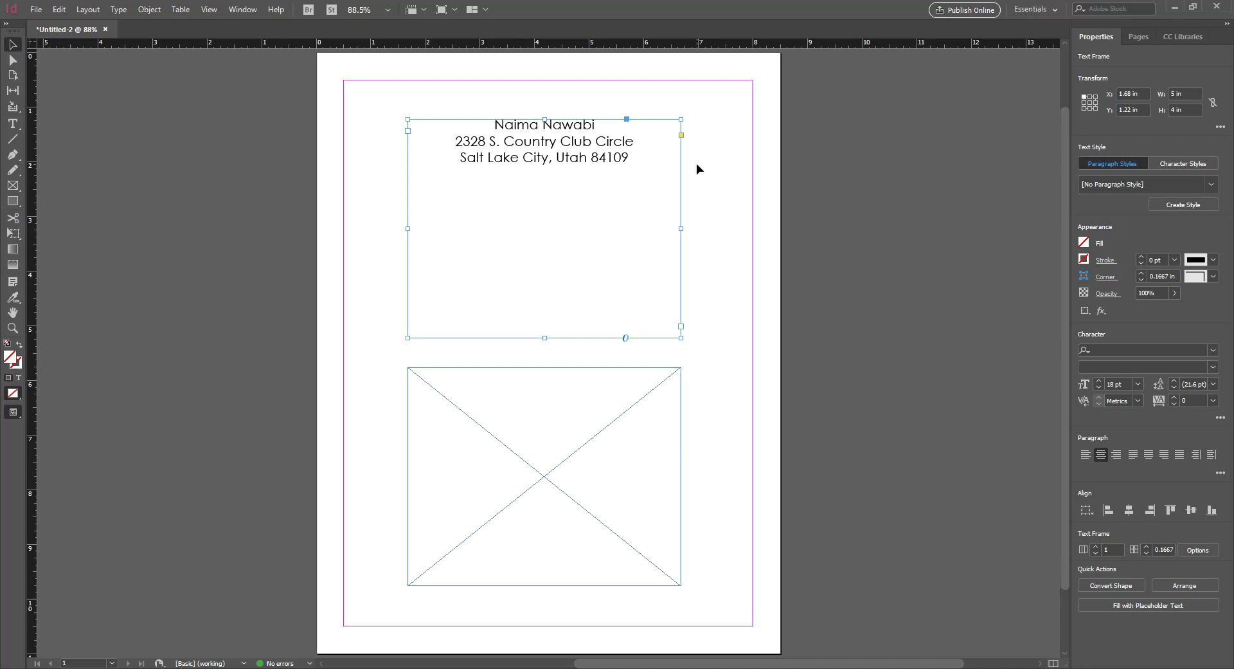
Reselect the address frame and expand then collapse the Paragraph and Character options in Properties
{"action": "left_click", "coordinate": [703, 186]}
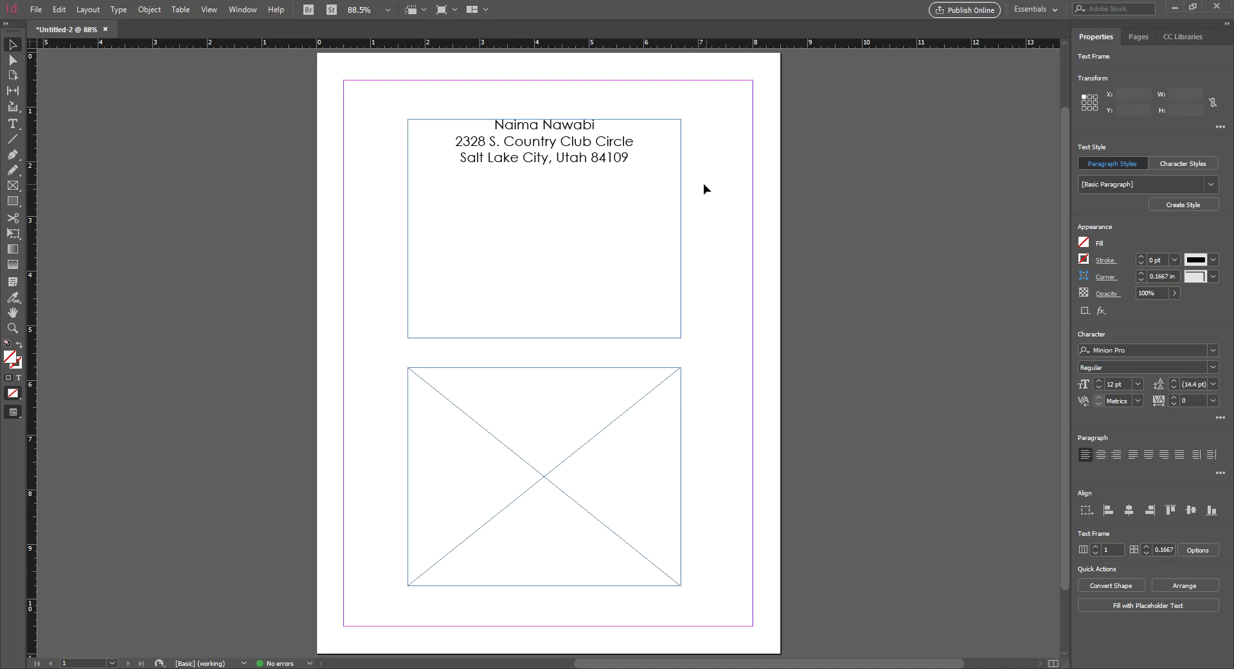
{"action": "left_click", "coordinate": [625, 191]}
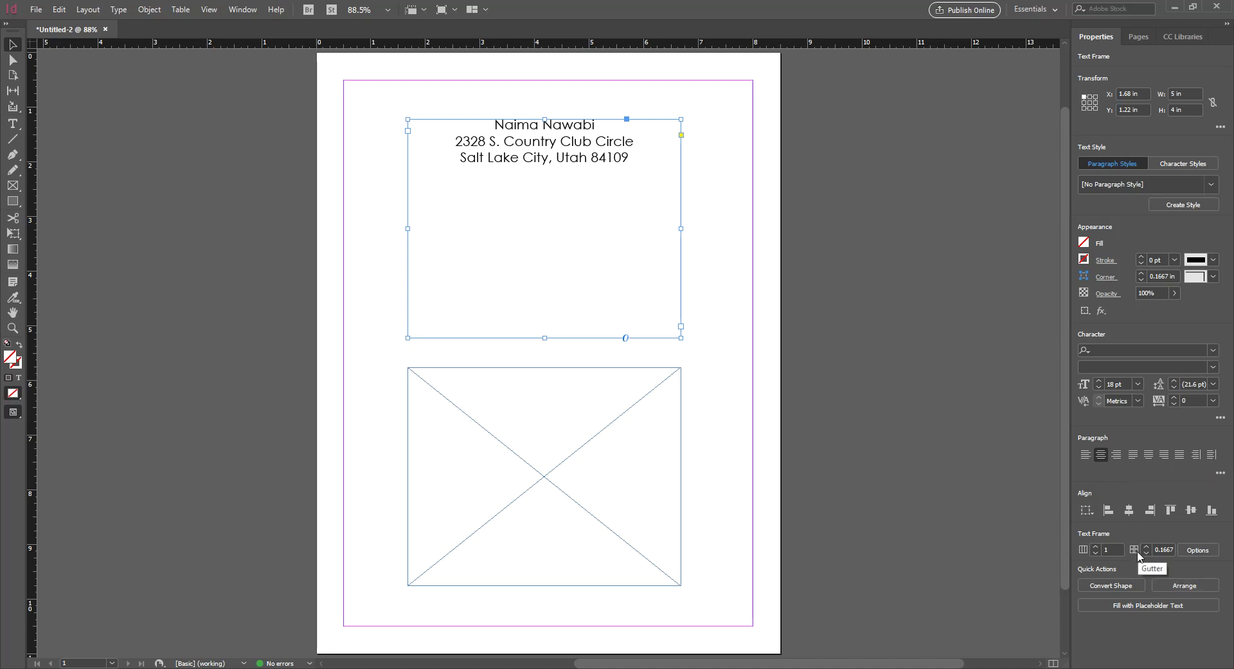
{"action": "left_click", "coordinate": [1218, 473]}
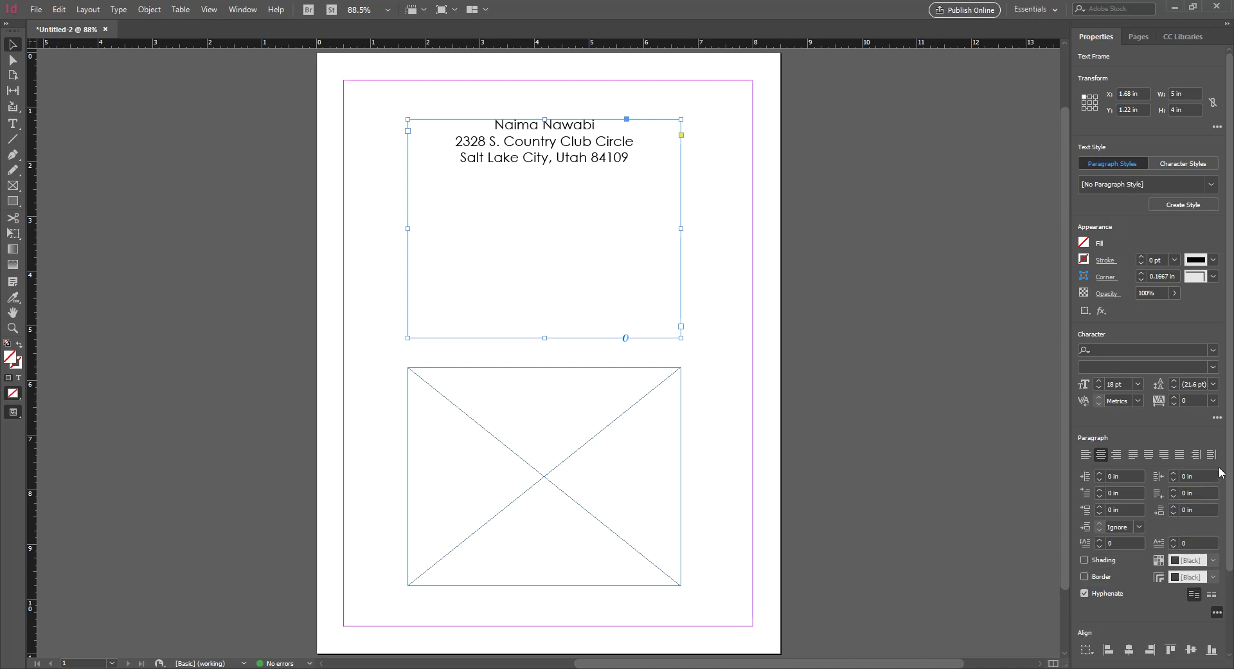
{"action": "left_click", "coordinate": [1217, 612]}
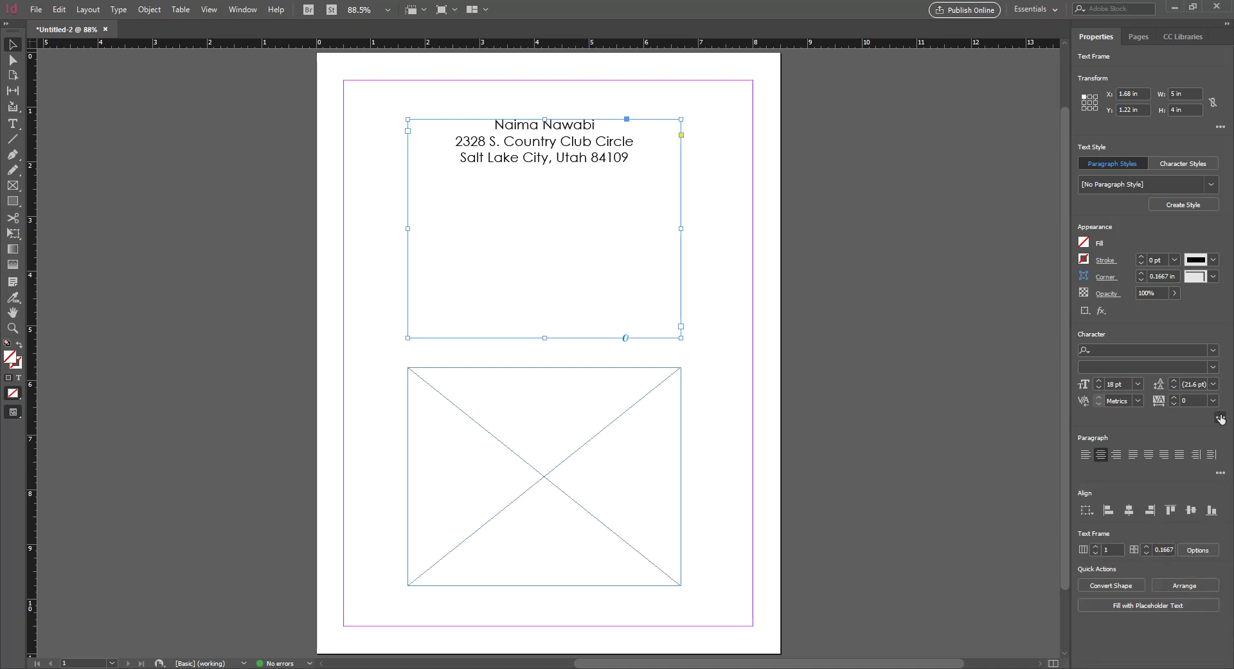
{"action": "left_click", "coordinate": [1221, 418]}
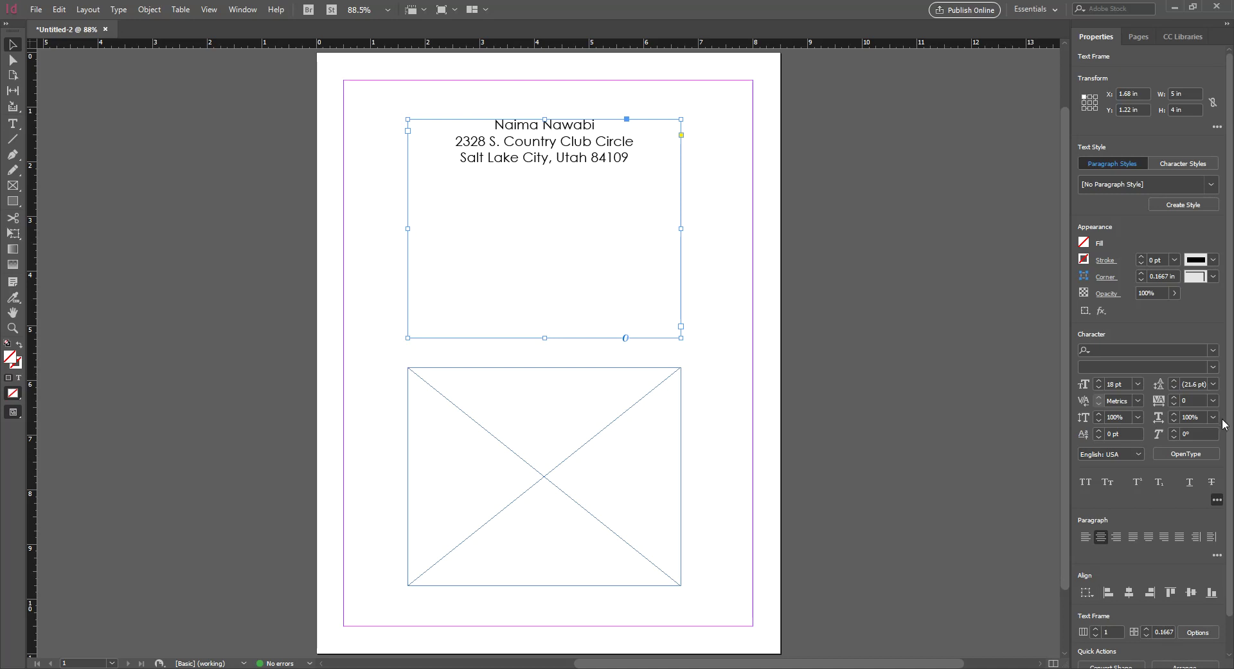
{"action": "left_click", "coordinate": [1217, 501]}
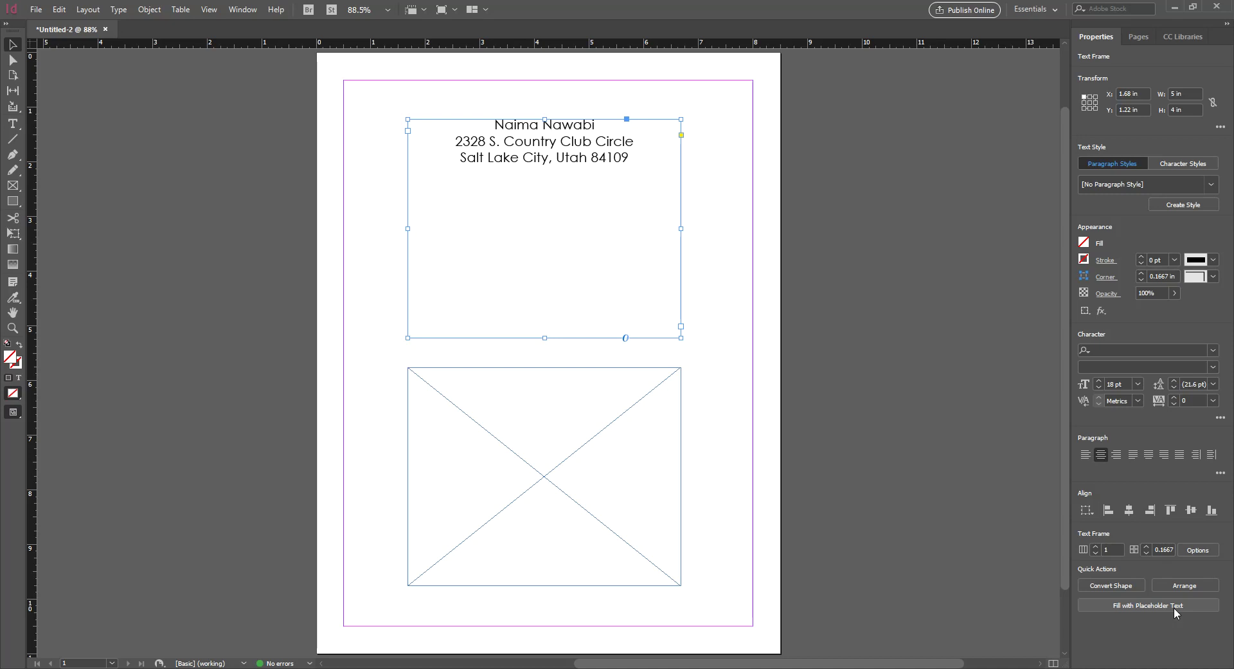
Reselect the address text frame and open its Text Frame Options
{"action": "right_click", "coordinate": [593, 151]}
{"action": "left_click", "coordinate": [705, 120]}
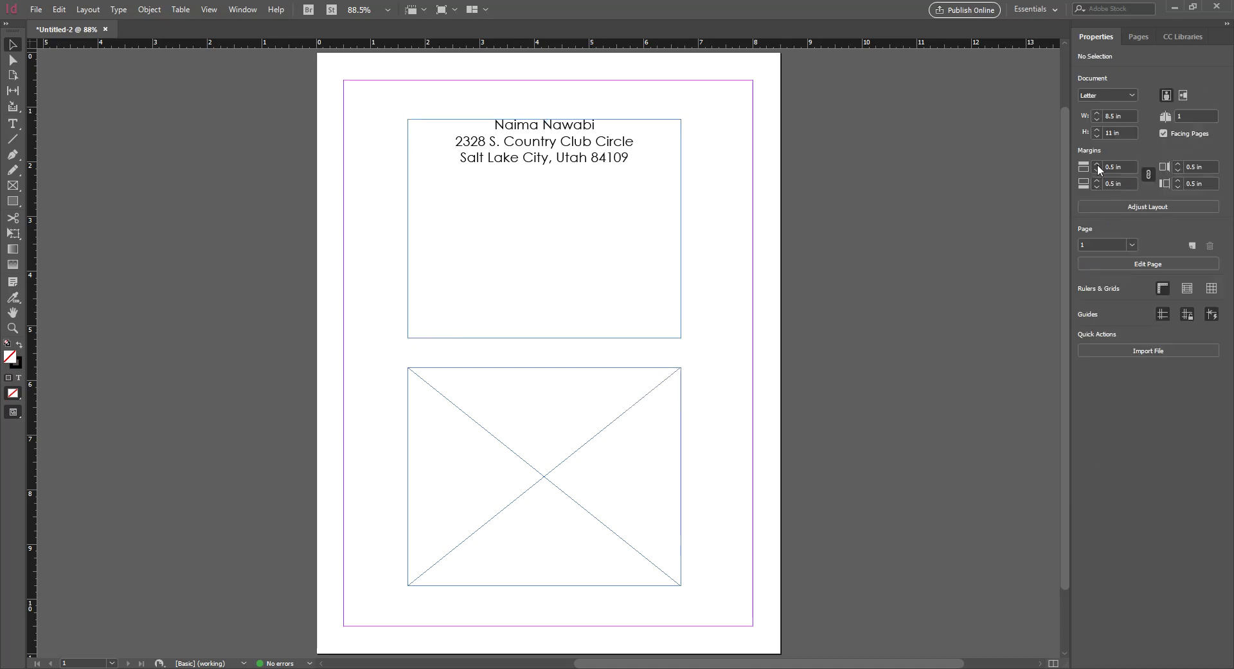
{"action": "left_click", "coordinate": [569, 228]}
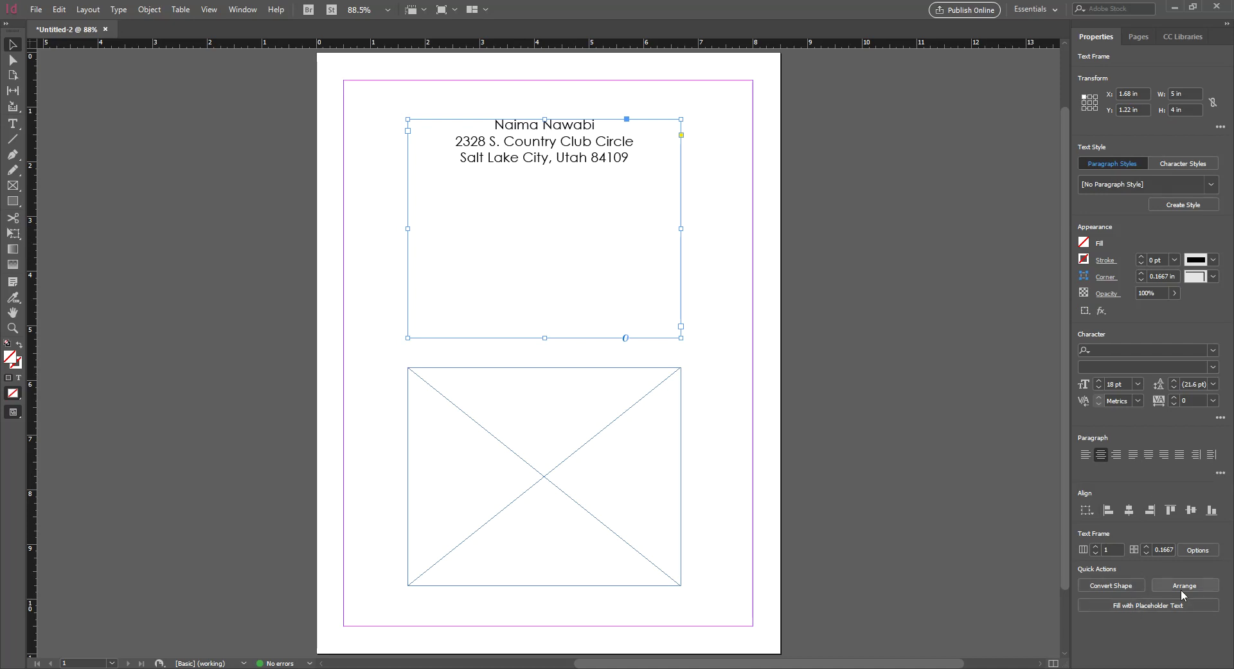
{"action": "left_click", "coordinate": [1194, 550]}
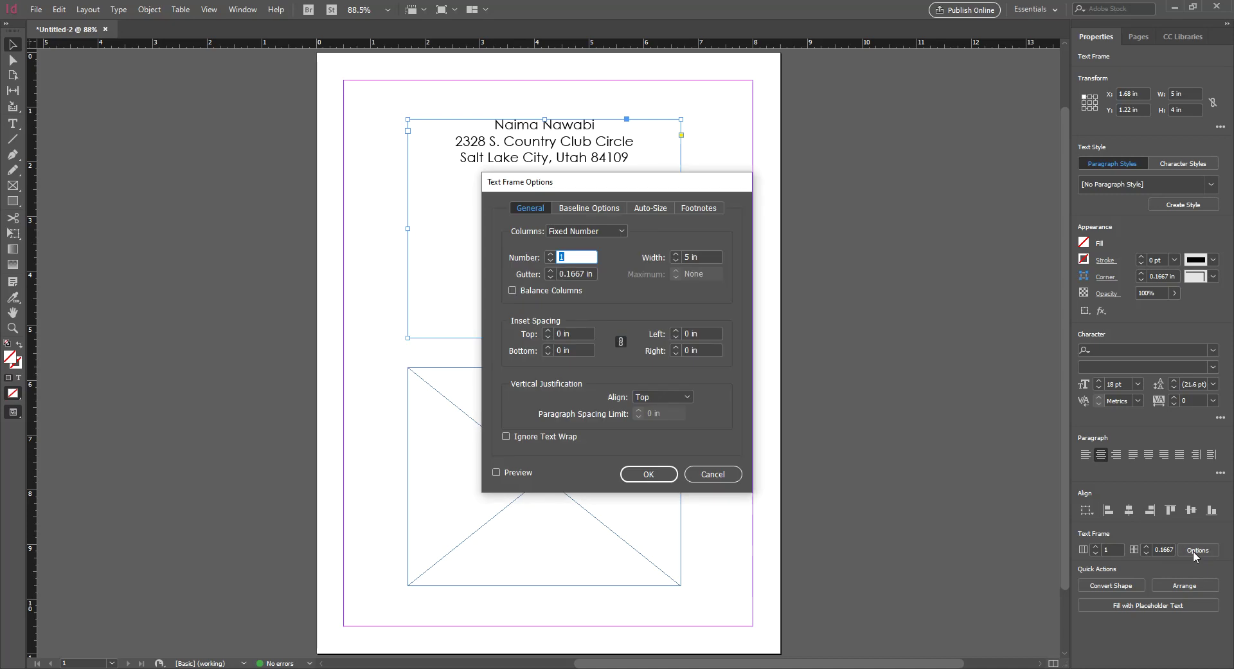
Cancel Text Frame Options, leaving the address text top-aligned in its frame
{"action": "left_click", "coordinate": [725, 474]}
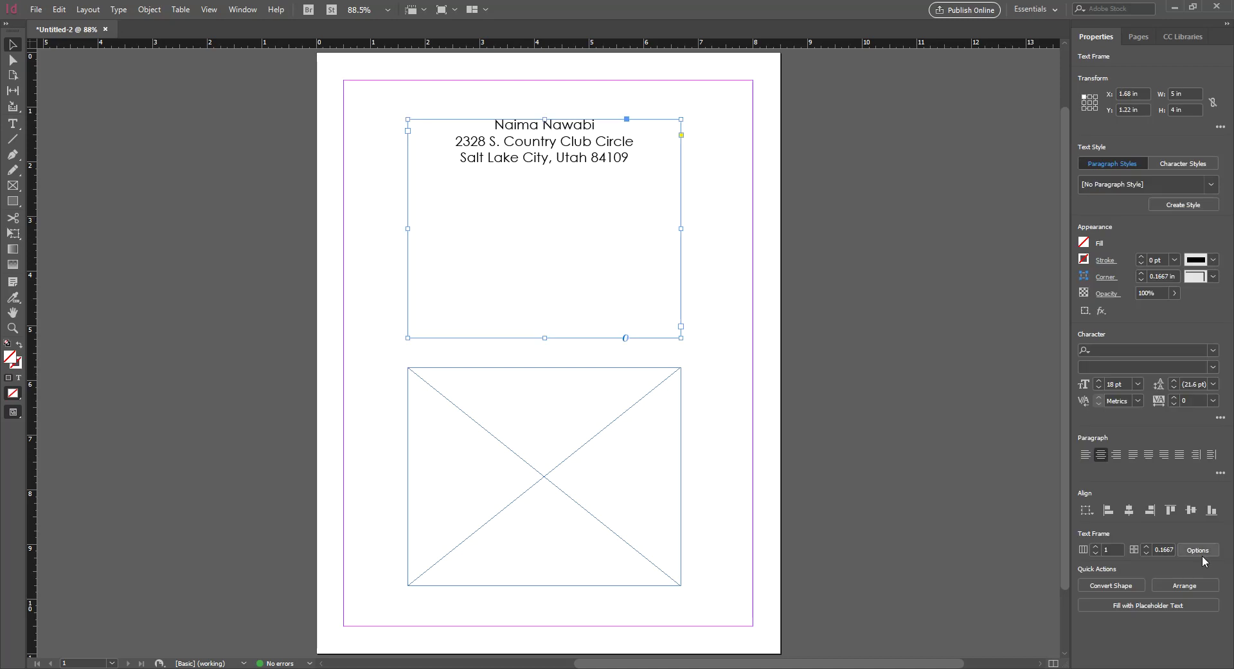
Reopen Text Frame Options with Preview on and try Center, Bottom and Justify vertical alignment
{"action": "left_click", "coordinate": [1197, 549]}
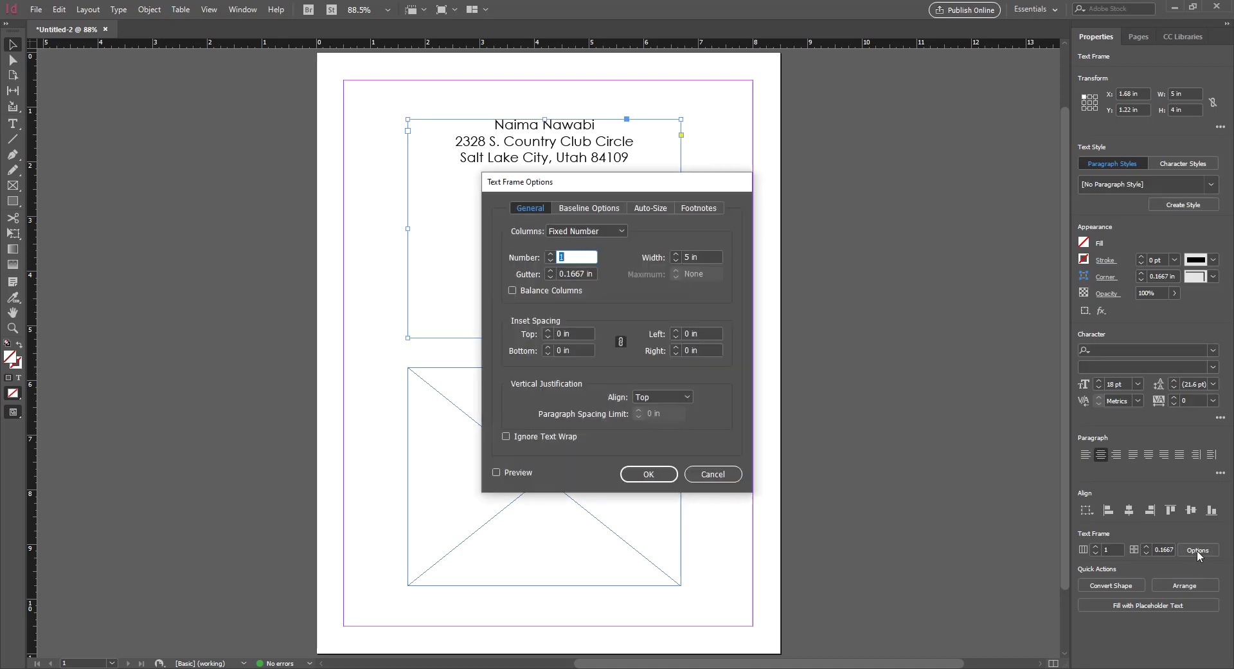
{"action": "left_click_drag", "start_coordinate": [649, 187], "coordinate": [988, 78]}
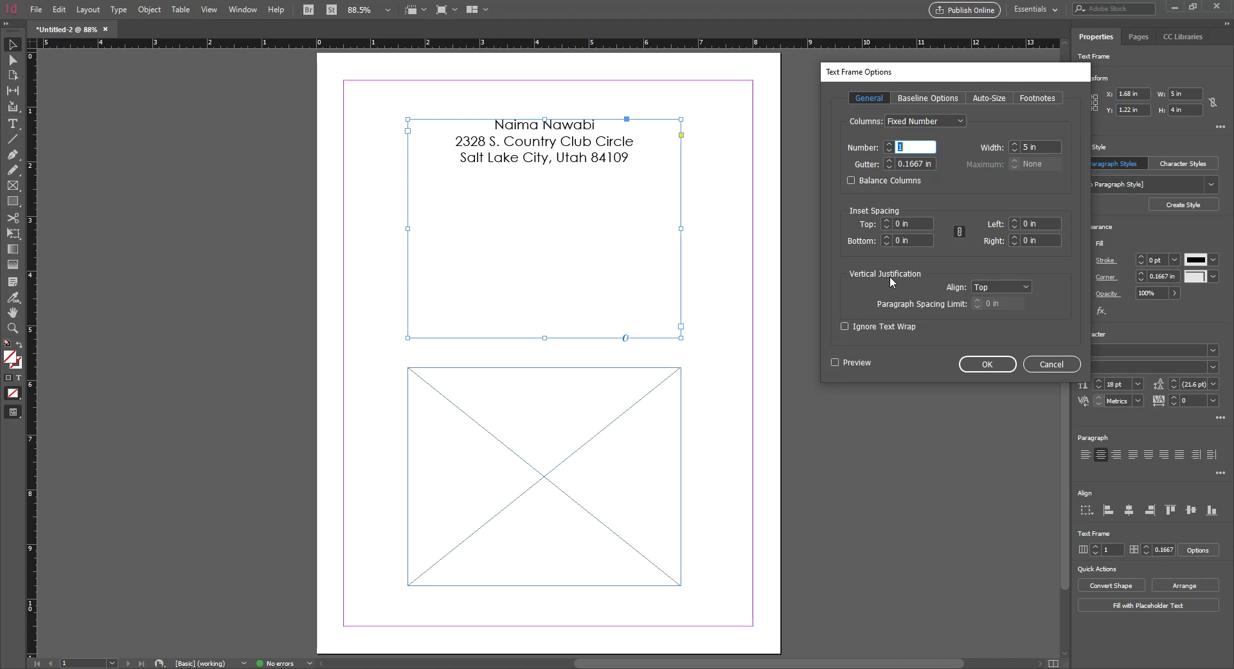
{"action": "left_click", "coordinate": [1001, 287]}
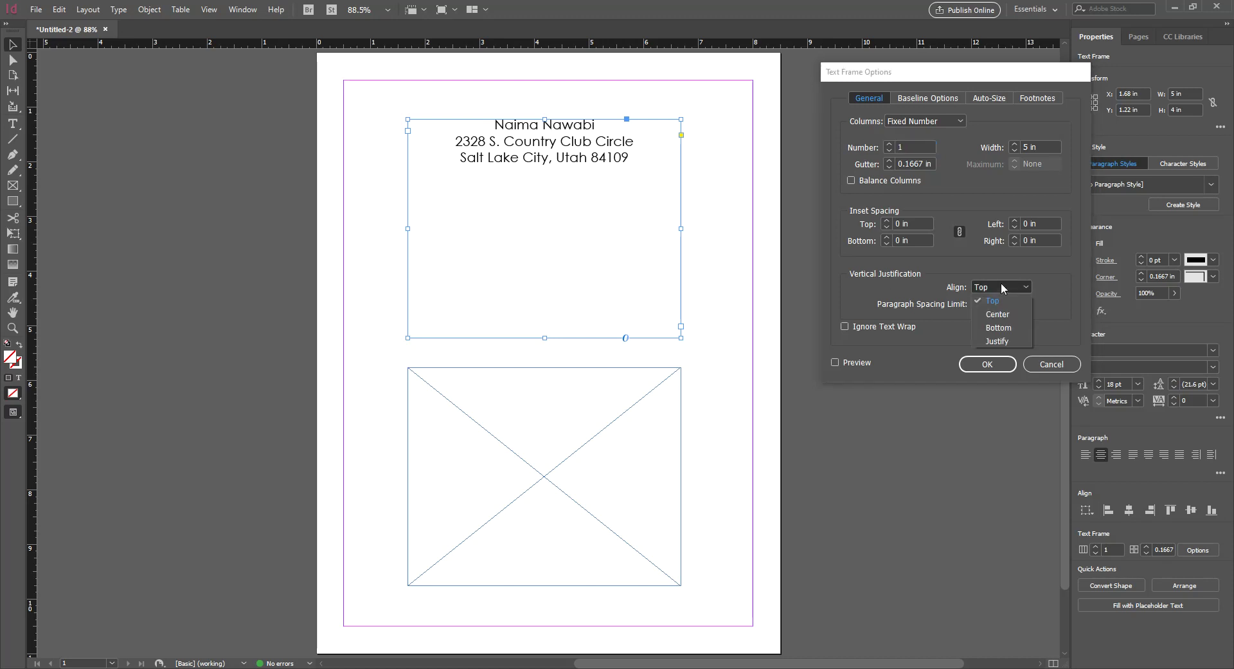
{"action": "left_click", "coordinate": [999, 314]}
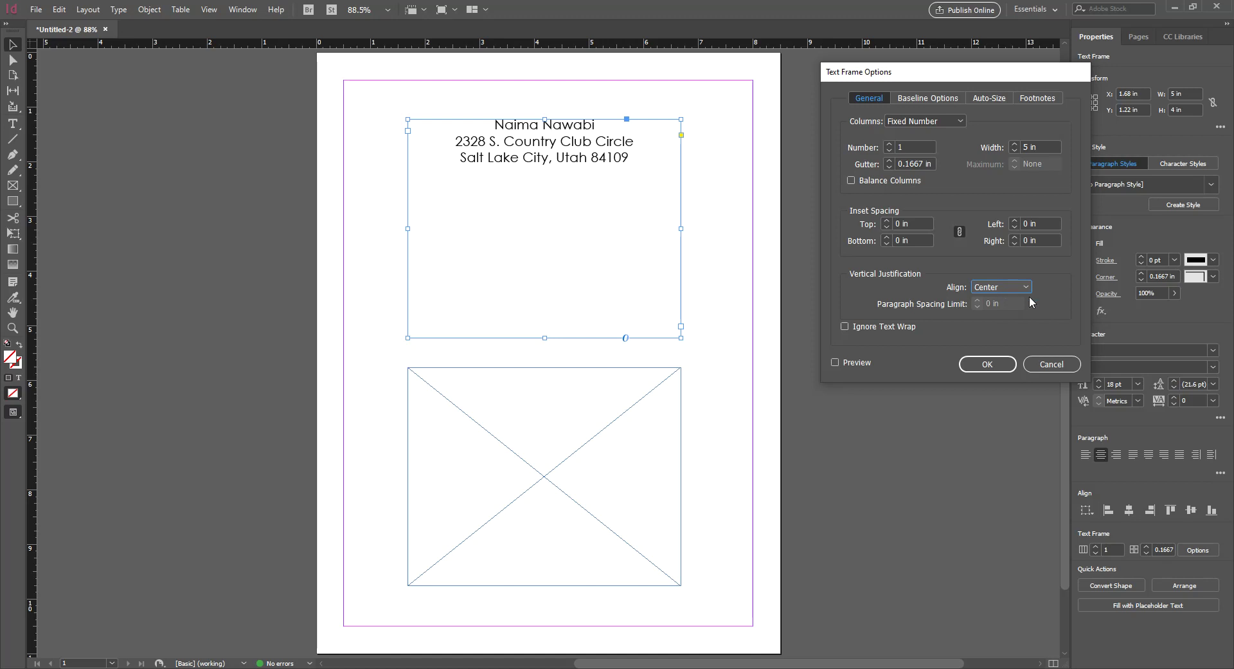
{"action": "left_click", "coordinate": [871, 362]}
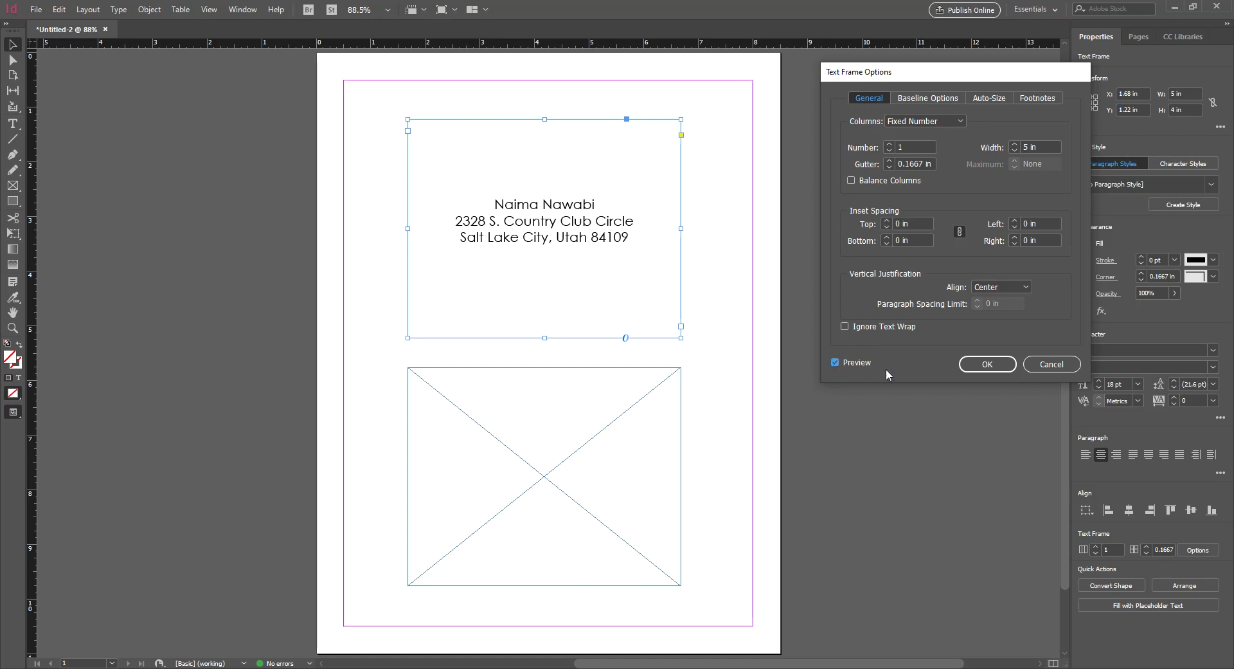
{"action": "left_click", "coordinate": [1027, 287]}
{"action": "left_click", "coordinate": [1012, 324]}
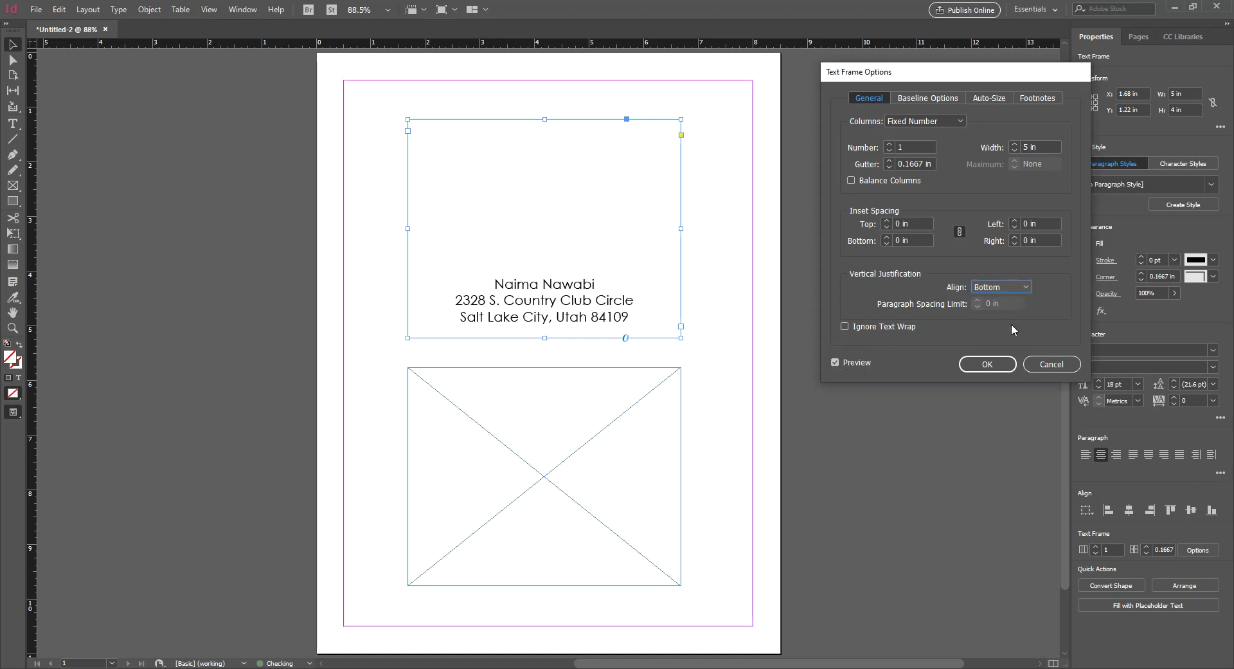
{"action": "left_click", "coordinate": [1018, 286]}
{"action": "left_click", "coordinate": [1011, 340]}
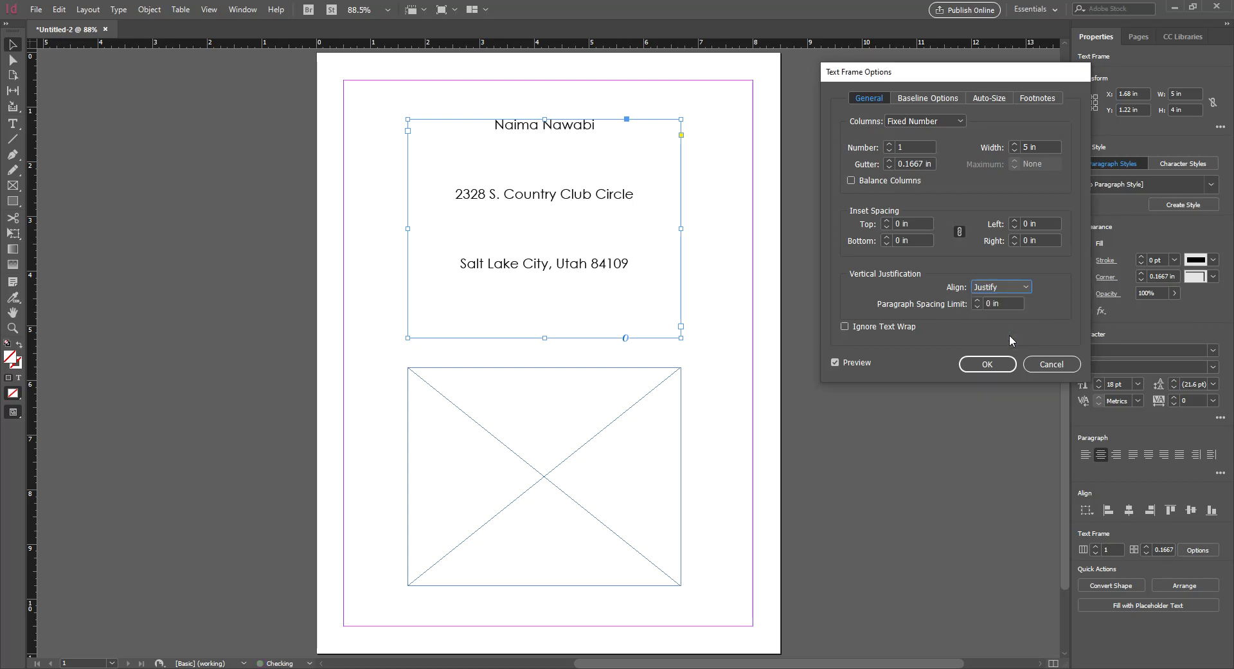
Compare Top, Center and Bottom again, then settle on Justify vertical alignment and confirm
{"action": "left_click", "coordinate": [1016, 288]}
{"action": "left_click", "coordinate": [1014, 301]}
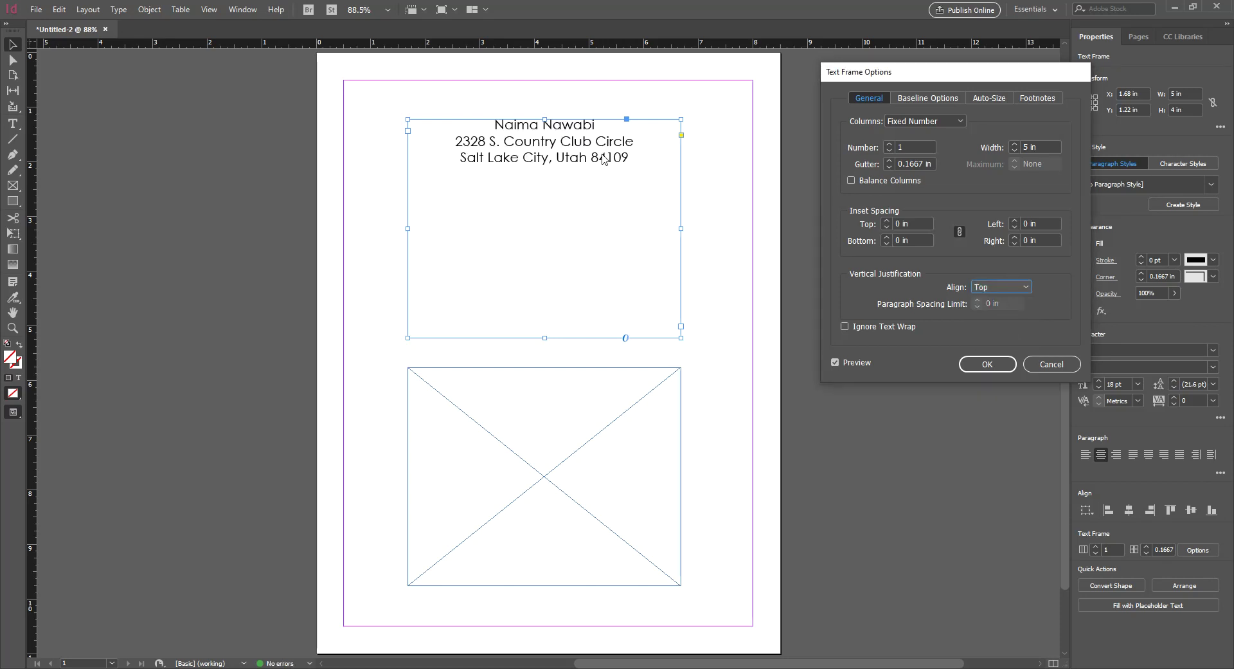
{"action": "left_click", "coordinate": [984, 288]}
{"action": "left_click", "coordinate": [996, 315]}
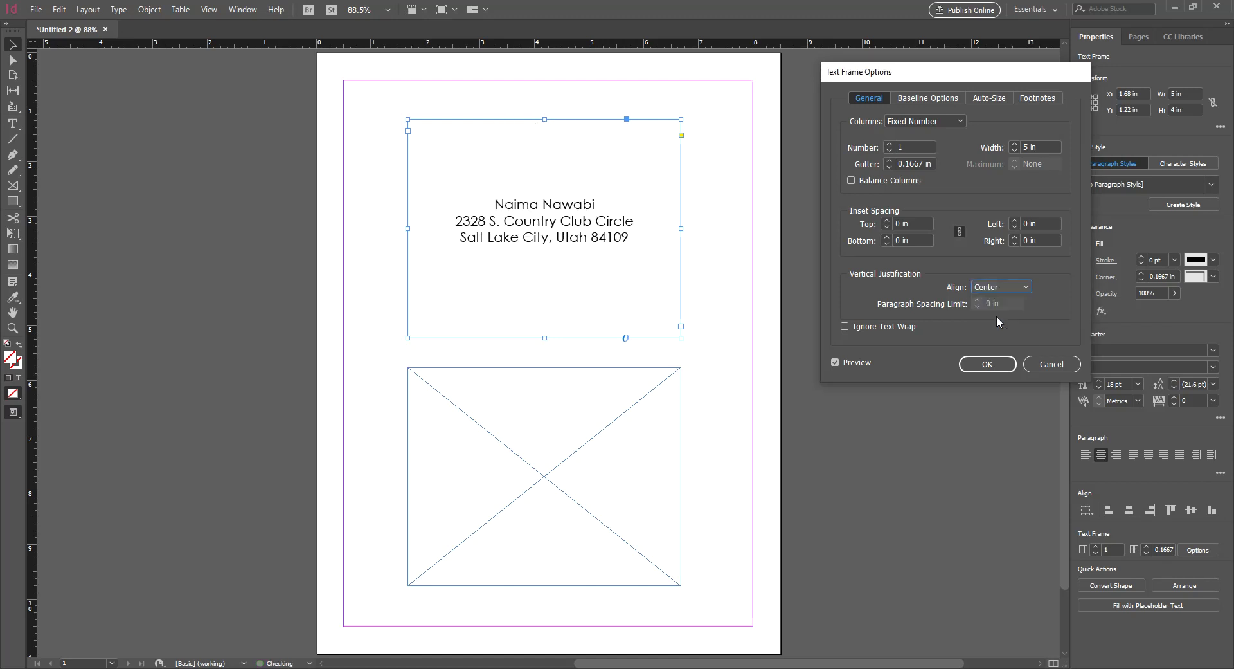
{"action": "left_click", "coordinate": [1022, 286]}
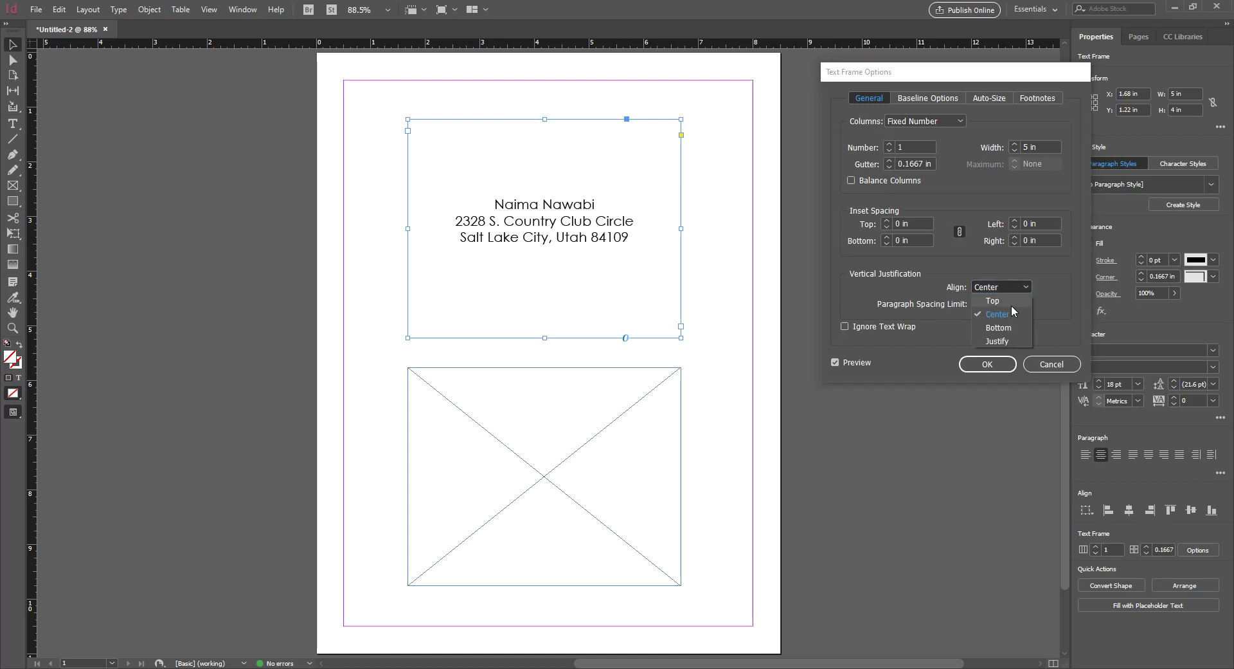
{"action": "left_click", "coordinate": [1010, 325]}
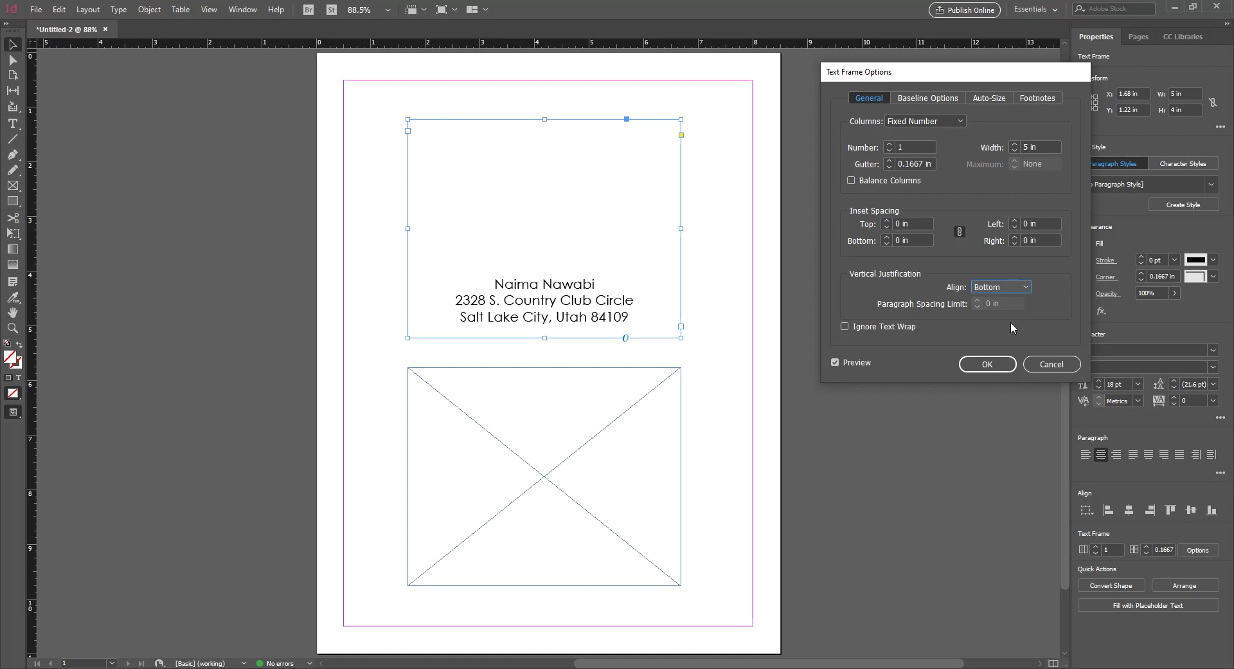
{"action": "left_click", "coordinate": [1016, 291]}
{"action": "left_click", "coordinate": [1010, 338]}
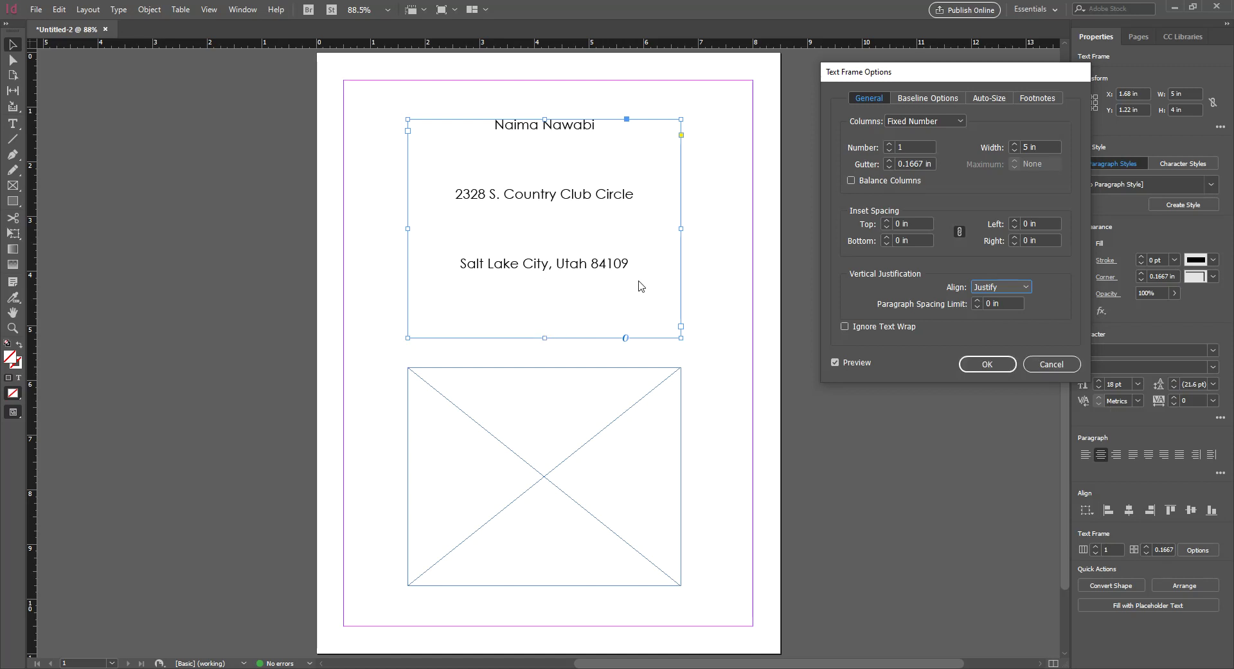
{"action": "left_click", "coordinate": [998, 367]}
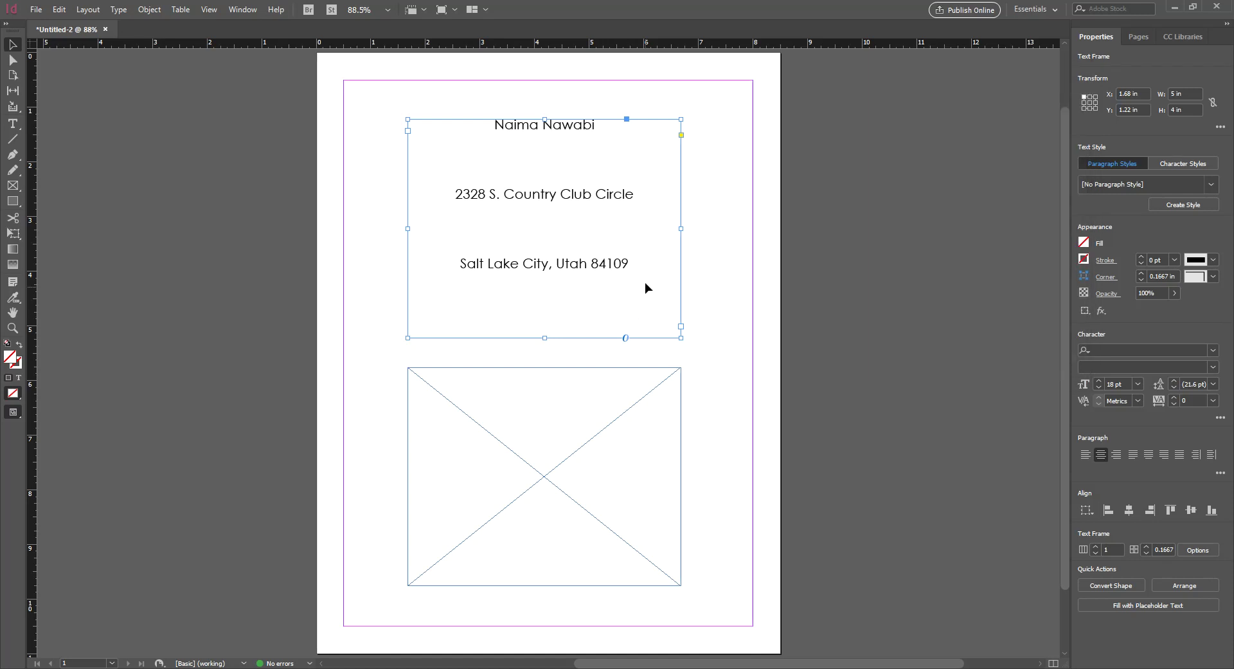
Enter the address frame with the Type tool to edit its text
{"action": "double_click", "coordinate": [636, 264]}
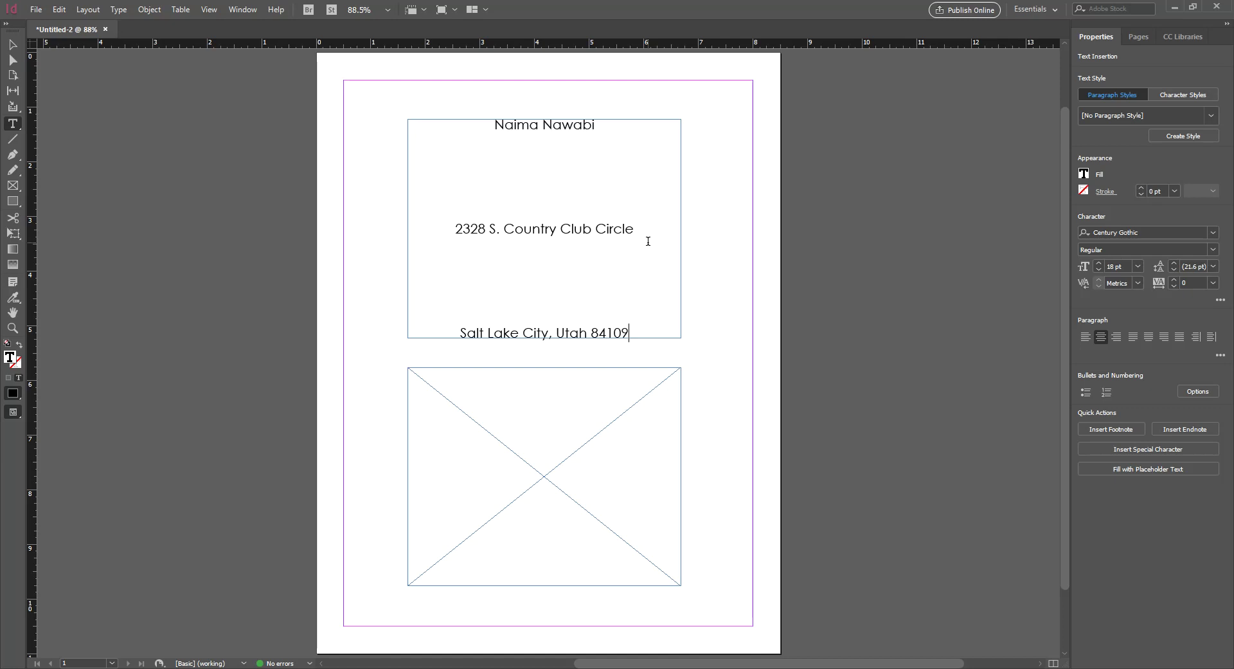
{"action": "left_click", "coordinate": [633, 333]}
{"action": "left_click", "coordinate": [12, 44]}
{"action": "key", "text": "j"}
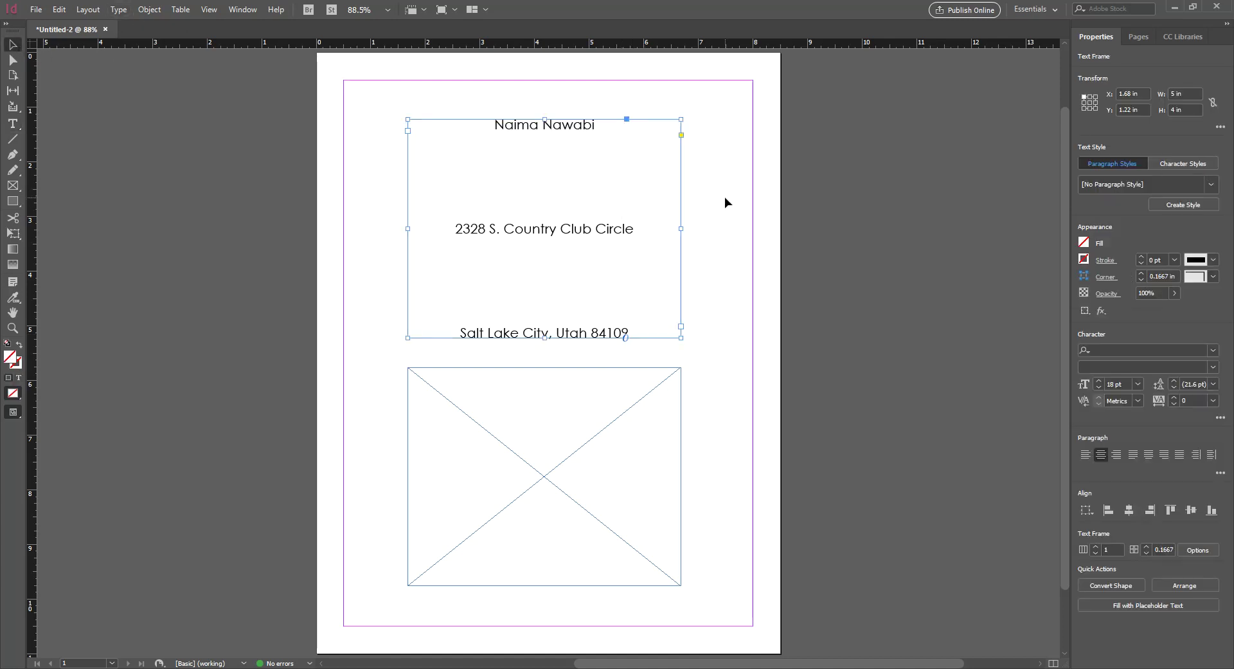
{"action": "left_click", "coordinate": [725, 198]}
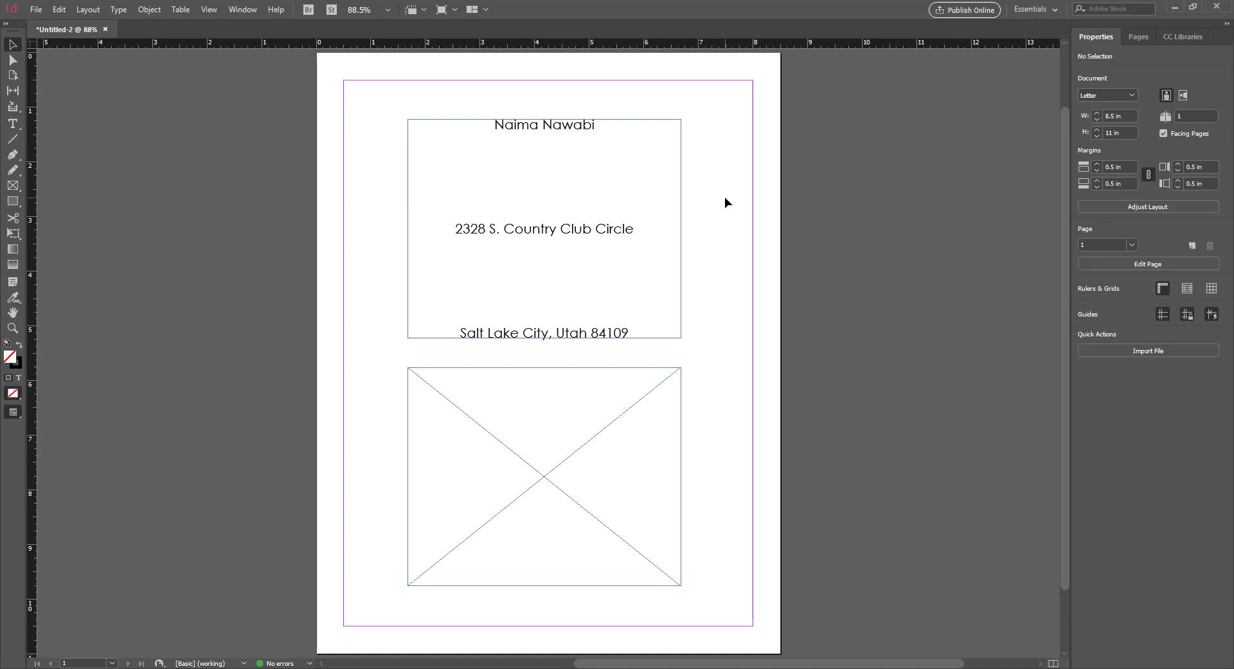
{"action": "left_click", "coordinate": [665, 195]}
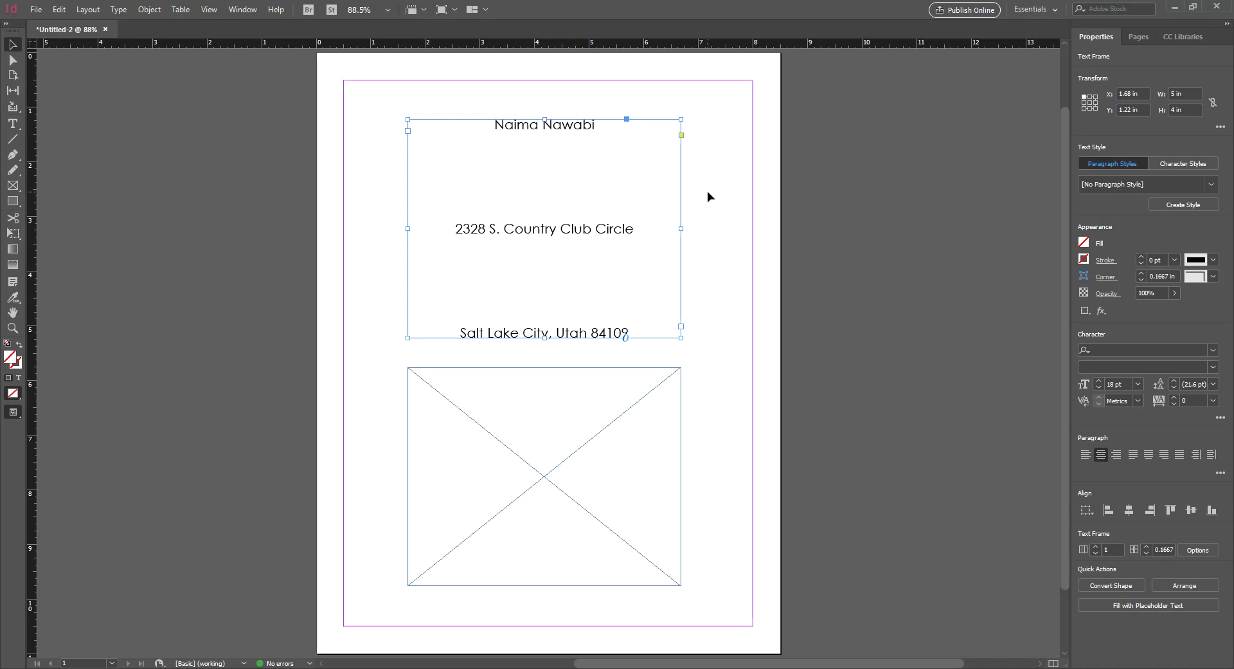
{"action": "left_click", "coordinate": [684, 187]}
{"action": "left_click", "coordinate": [660, 187]}
{"action": "double_click", "coordinate": [658, 182]}
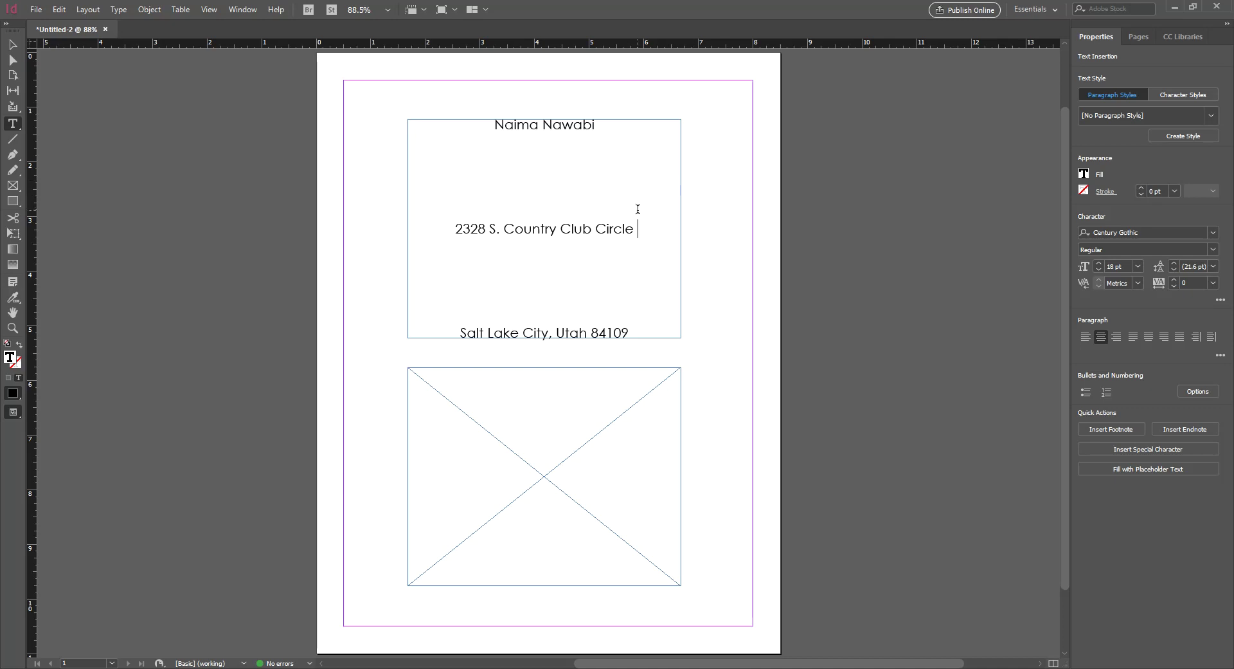
{"action": "key", "text": "Escape"}
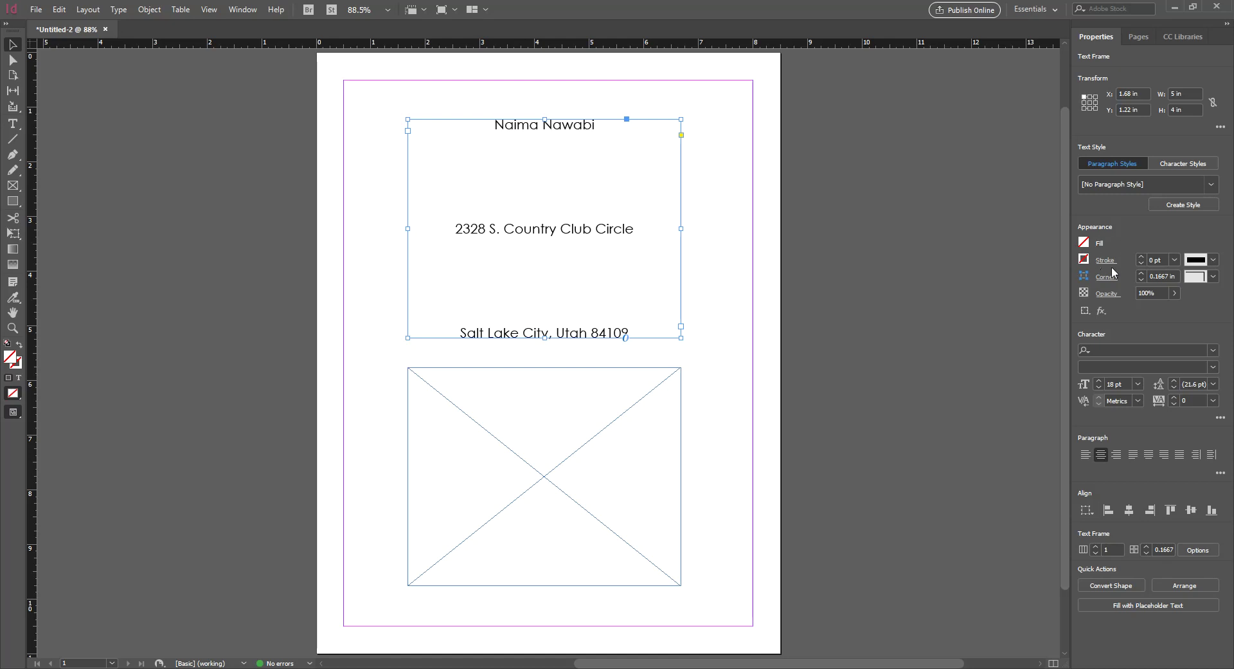
{"action": "double_click", "coordinate": [636, 227]}
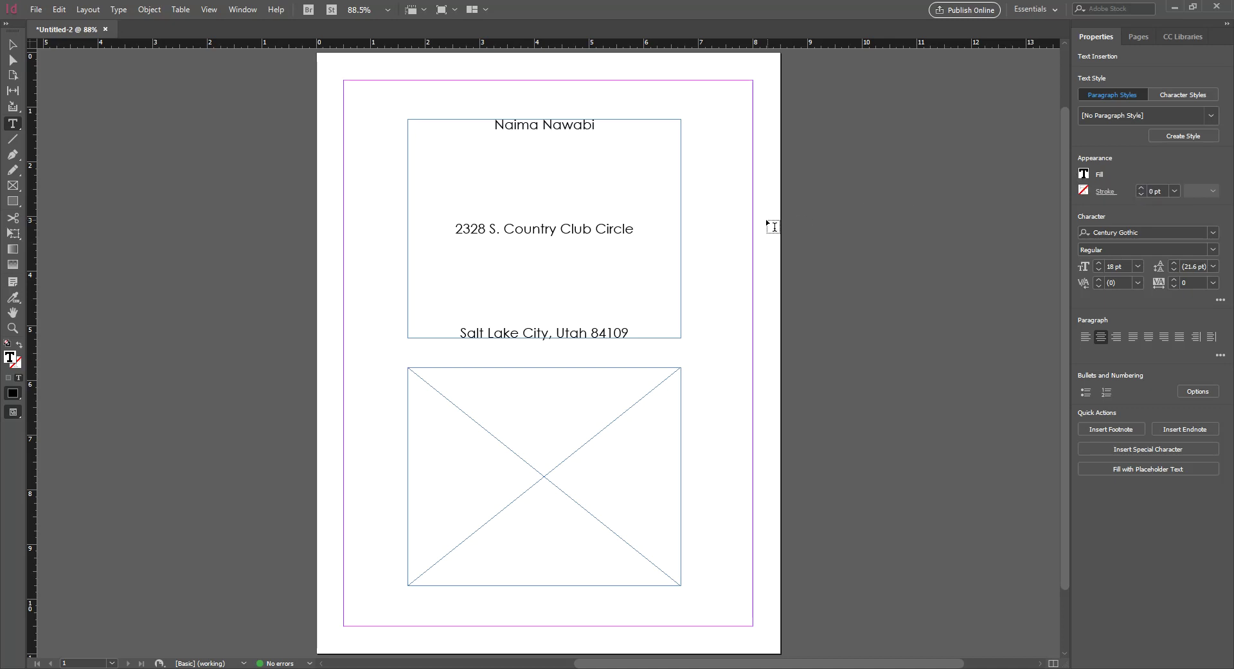
{"action": "key", "text": "Escape"}
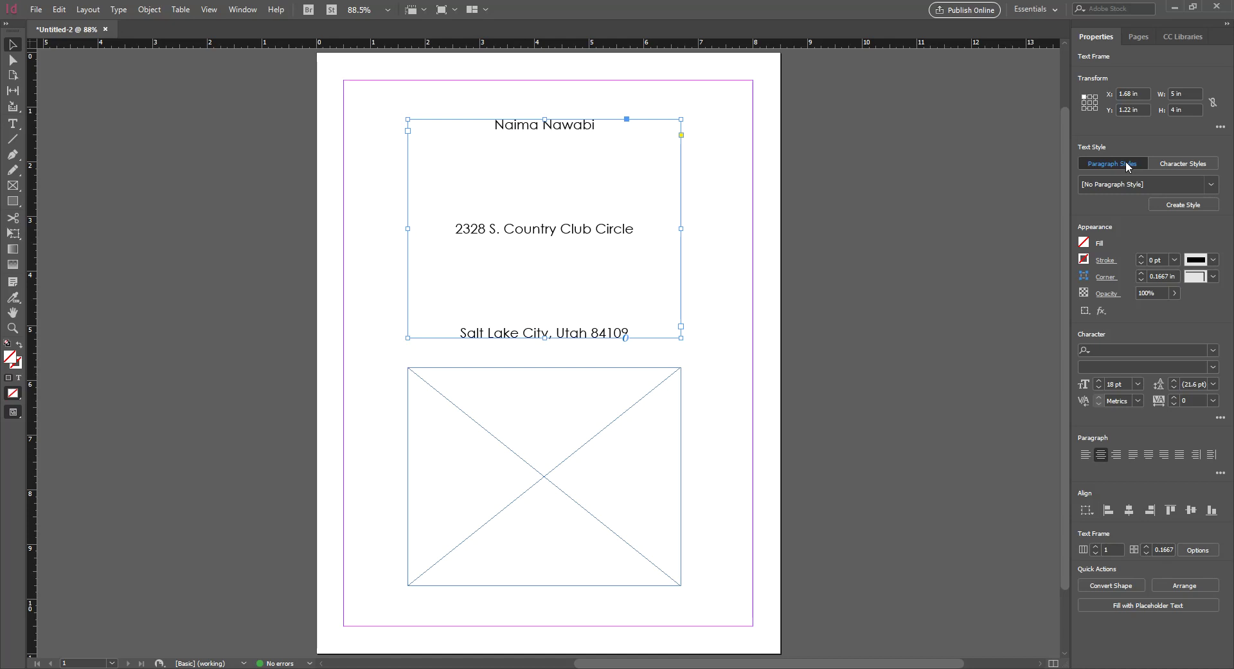
Open the frame's Fill options and switch between Swatches, Color and Gradient modes, ending on Color
{"action": "left_click", "coordinate": [1084, 244]}
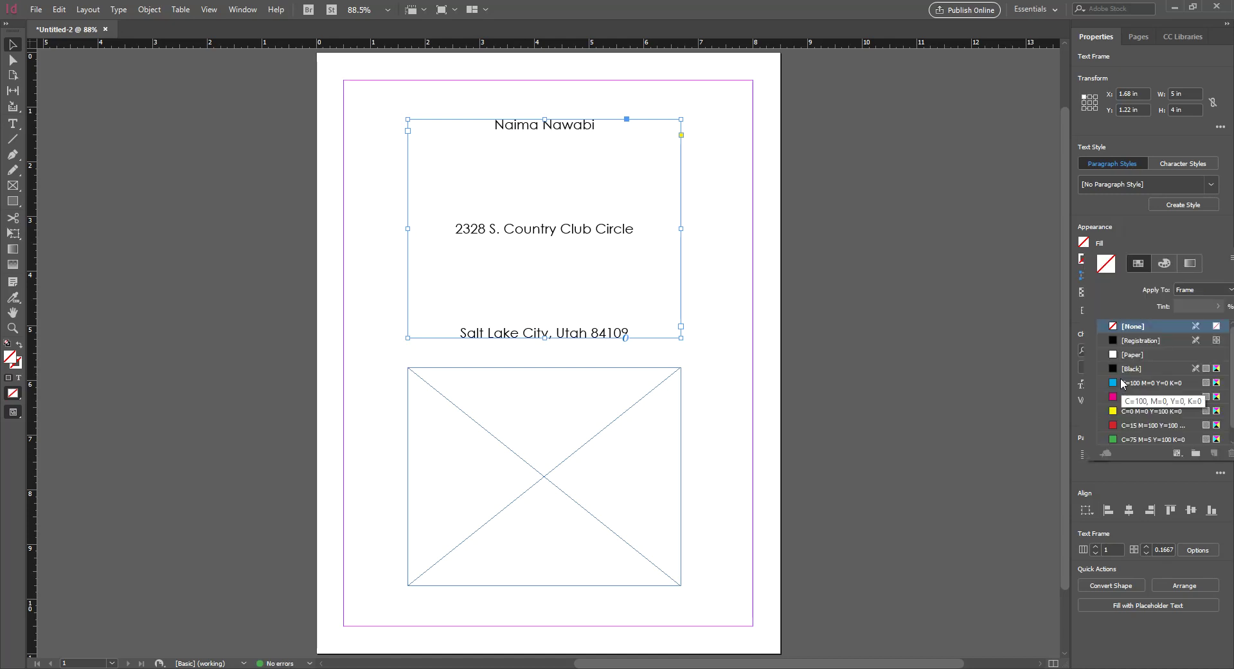
{"action": "scroll", "coordinate": [1134, 364], "scroll_direction": "down", "scroll_amount": 1}
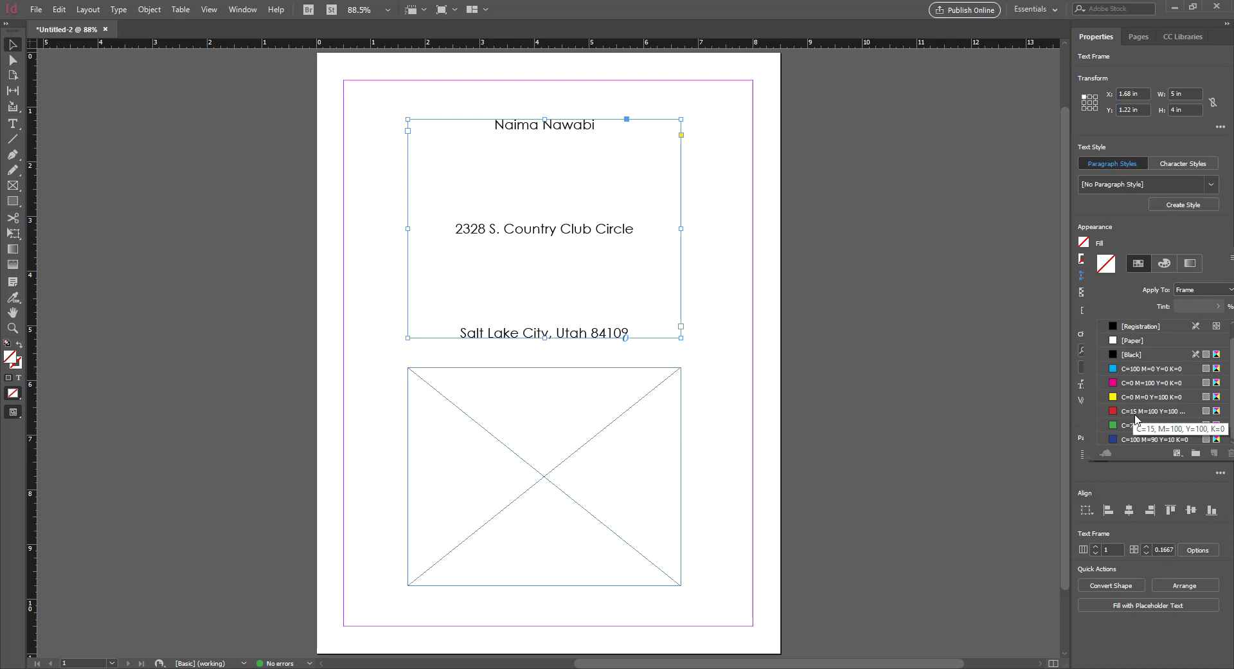
{"action": "left_click", "coordinate": [1158, 266]}
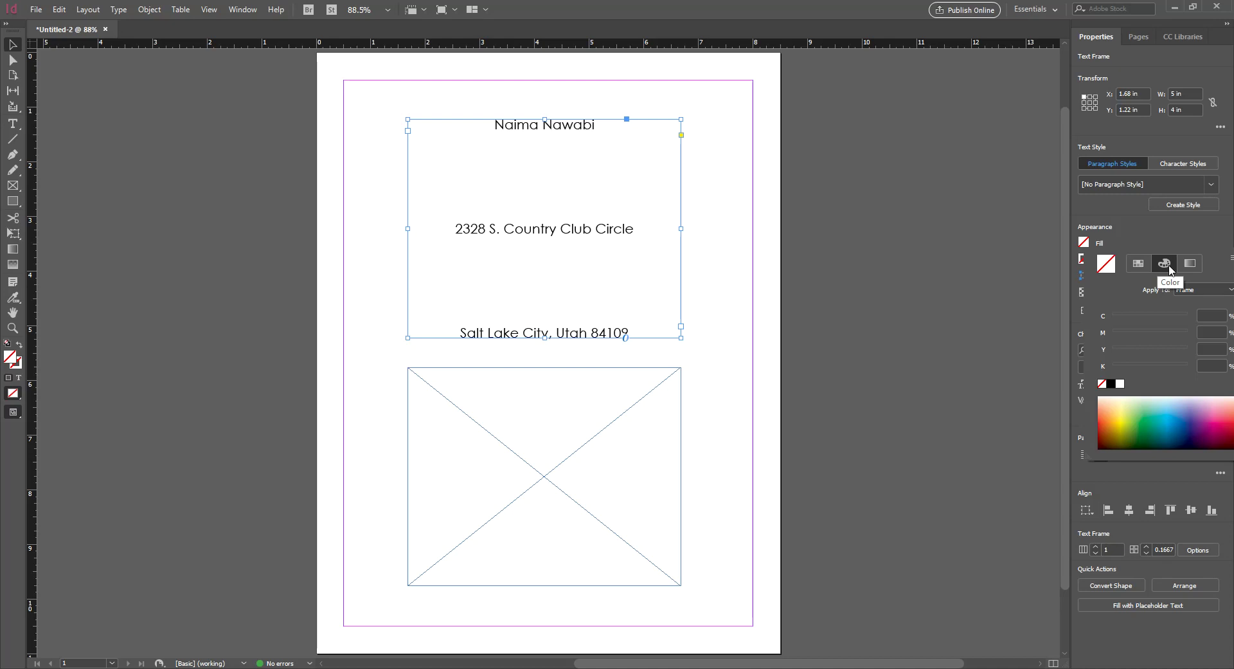
{"action": "left_click", "coordinate": [1139, 264]}
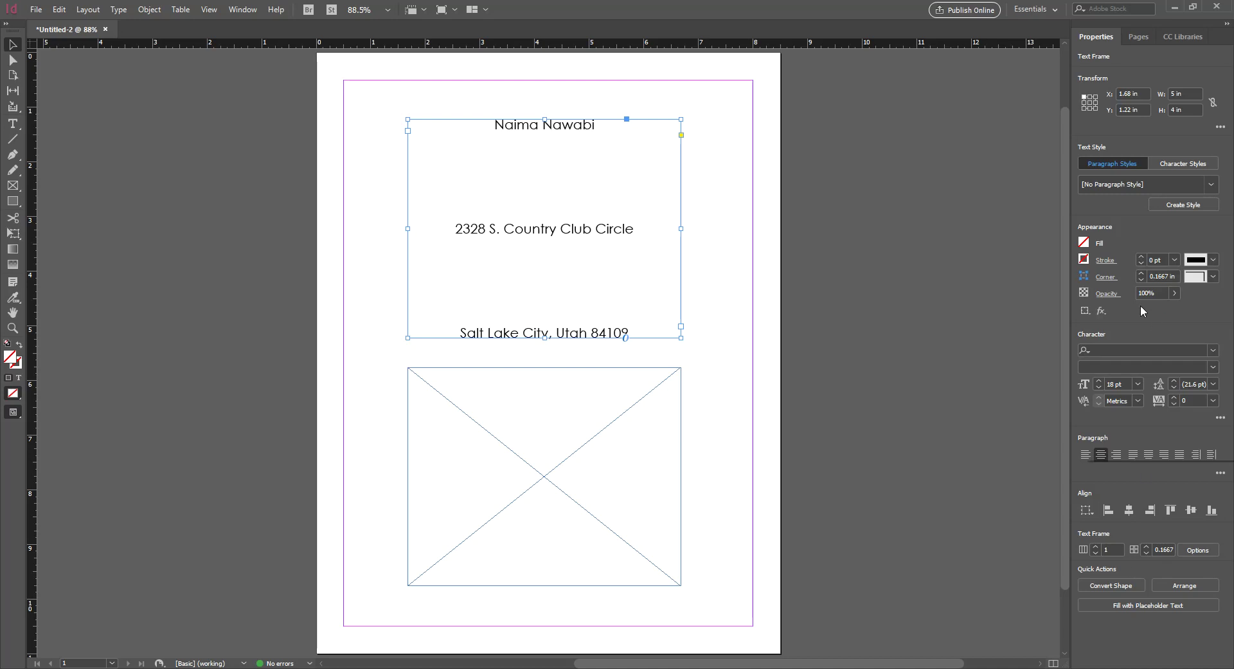
{"action": "left_click", "coordinate": [1084, 244]}
{"action": "left_click", "coordinate": [1161, 268]}
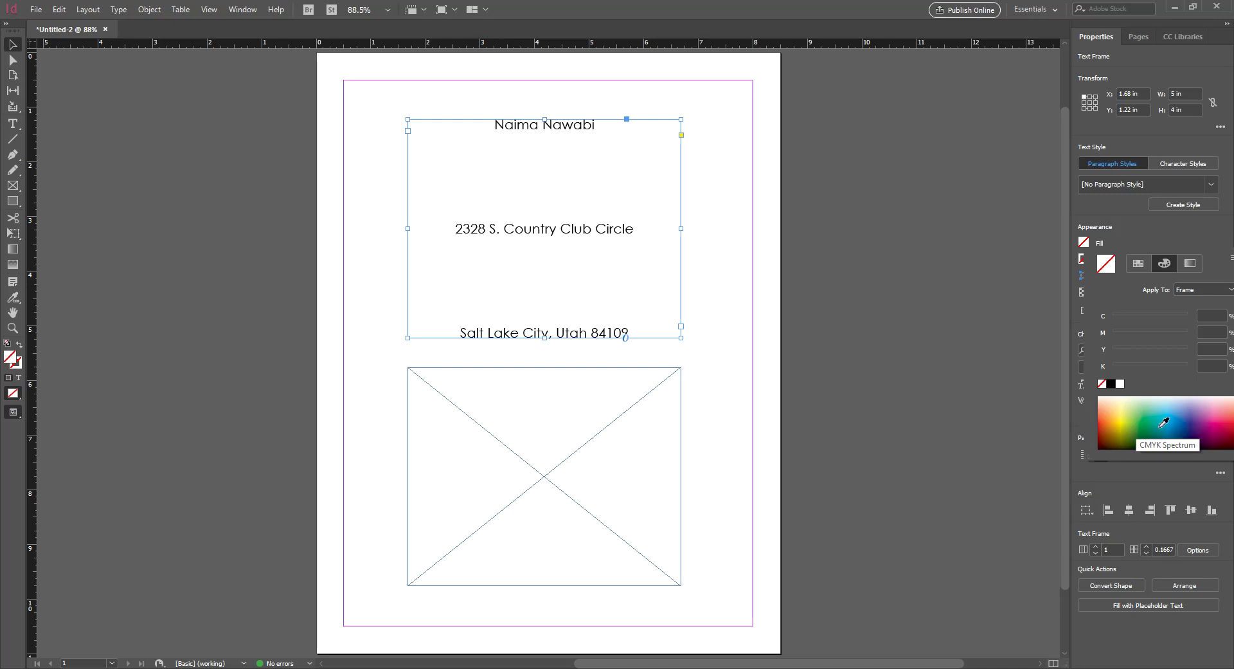
{"action": "left_click", "coordinate": [1190, 268]}
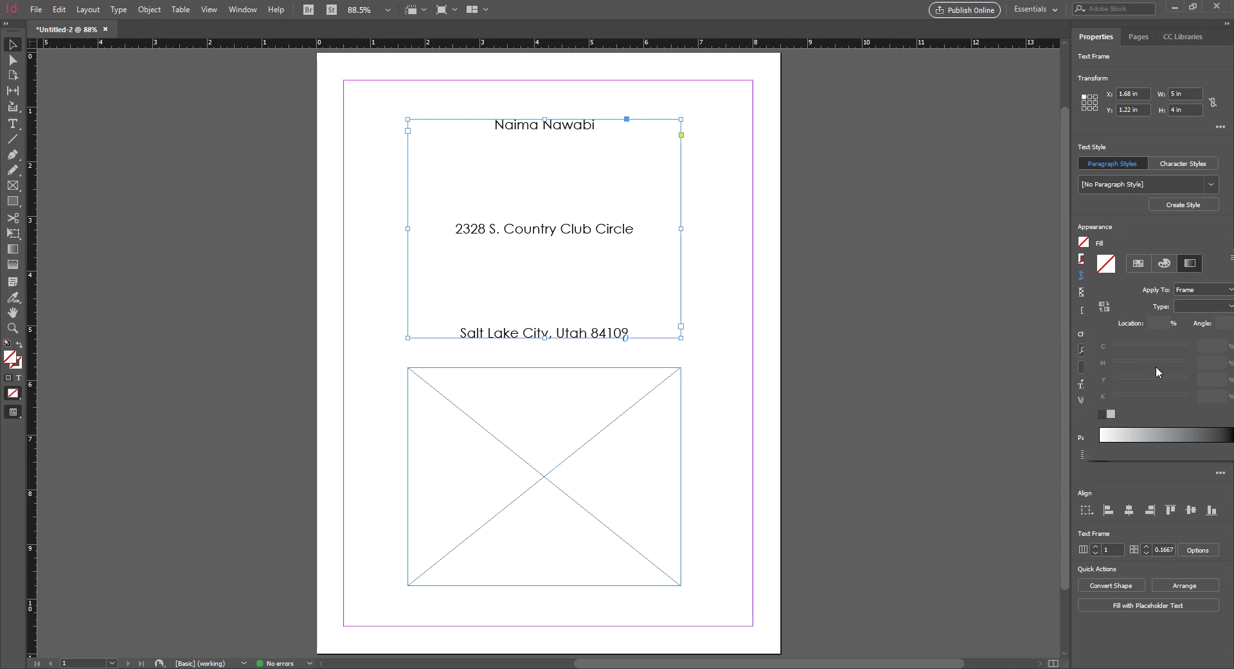
{"action": "left_click", "coordinate": [1164, 265]}
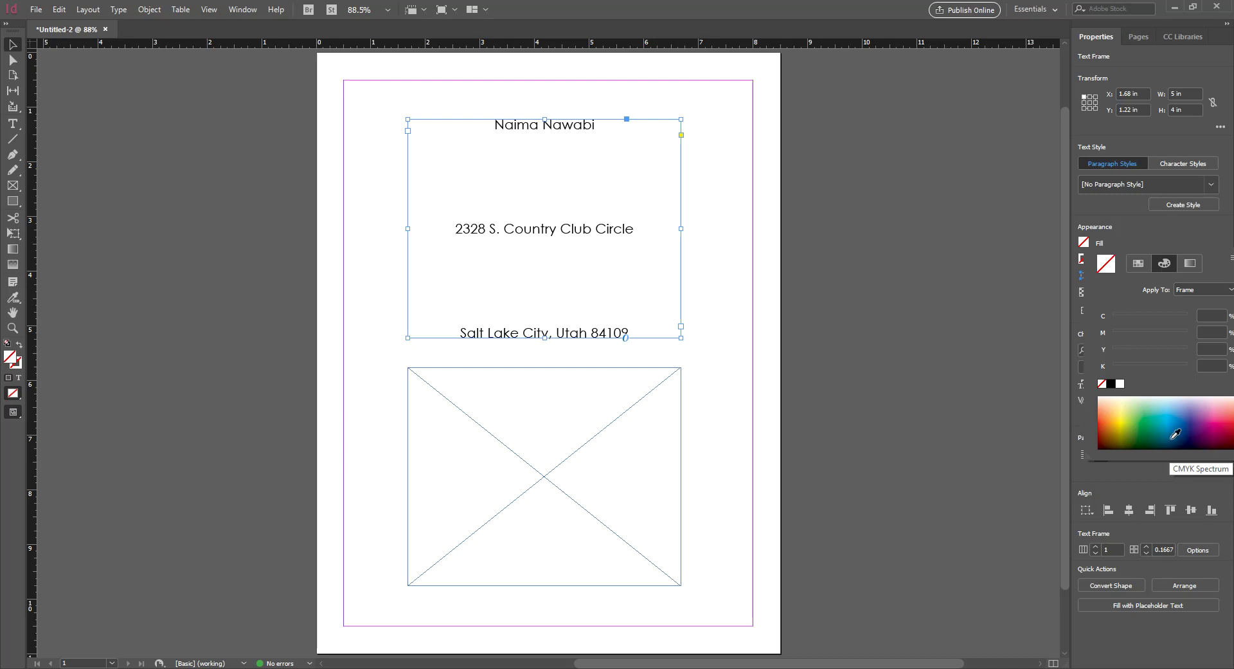
Try cyan, yellow and olive fills from the CMYK spectrum, keeping Apply To on Frame
{"action": "left_click", "coordinate": [1175, 415]}
{"action": "left_click_drag", "start_coordinate": [1176, 414], "coordinate": [1119, 438]}
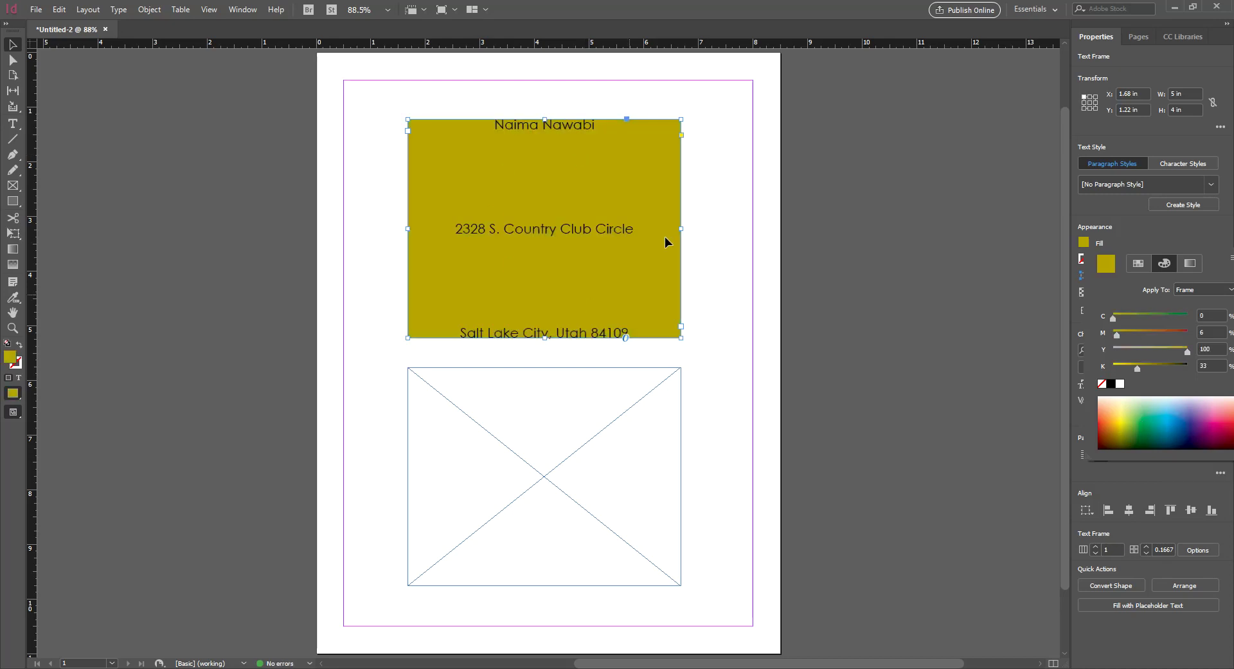
{"action": "left_click", "coordinate": [1120, 417]}
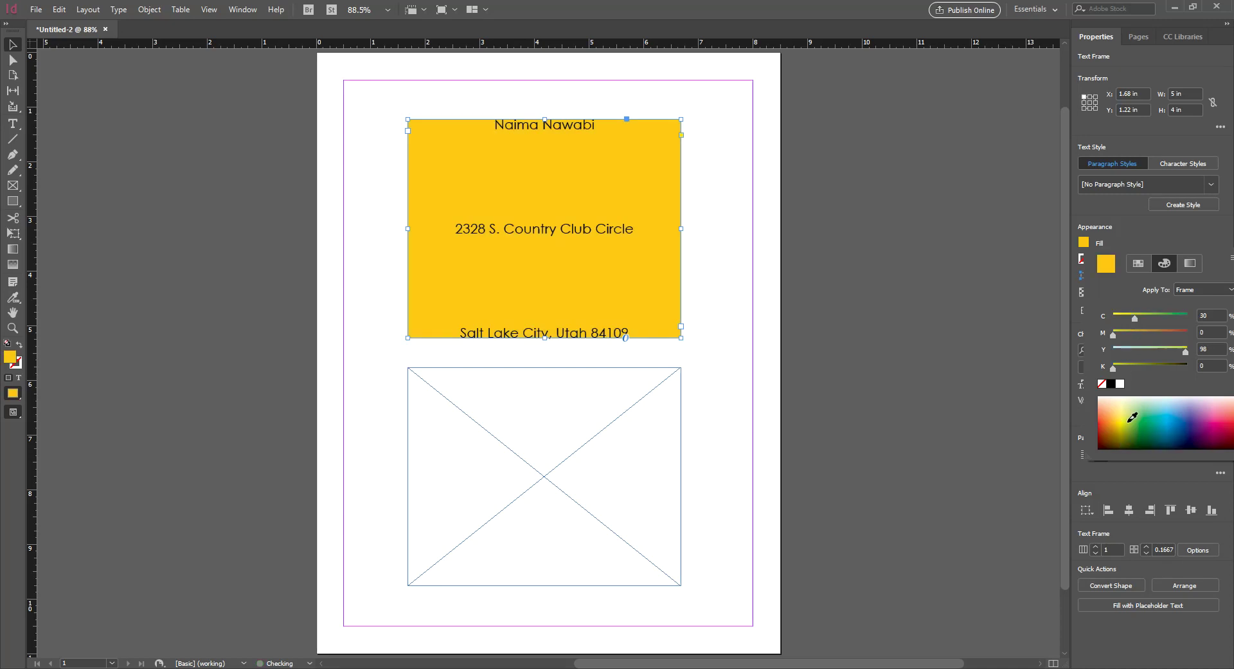
{"action": "left_click", "coordinate": [1132, 430]}
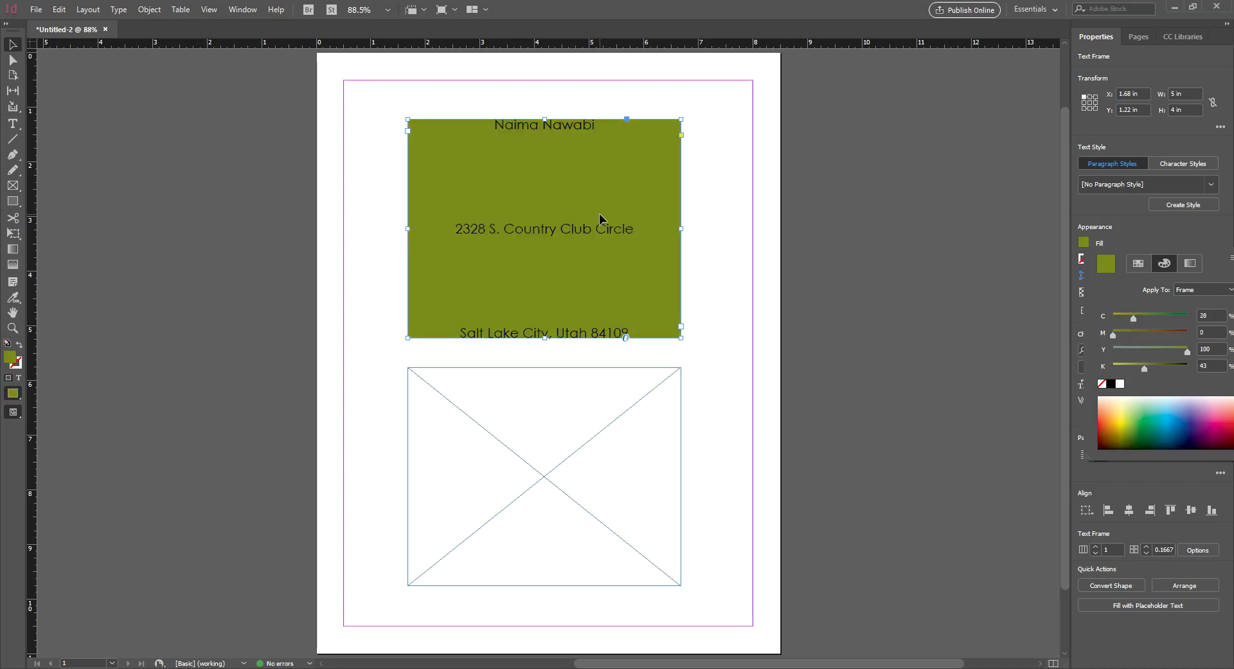
{"action": "left_click", "coordinate": [1228, 291]}
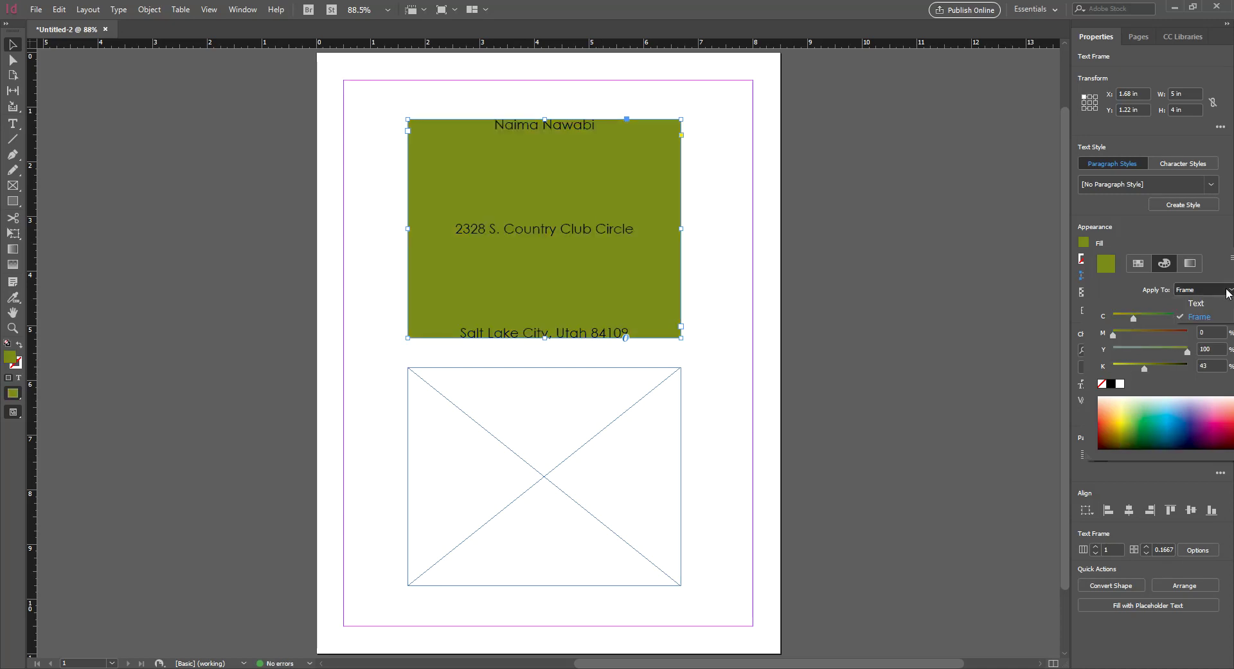
{"action": "left_click", "coordinate": [1204, 294]}
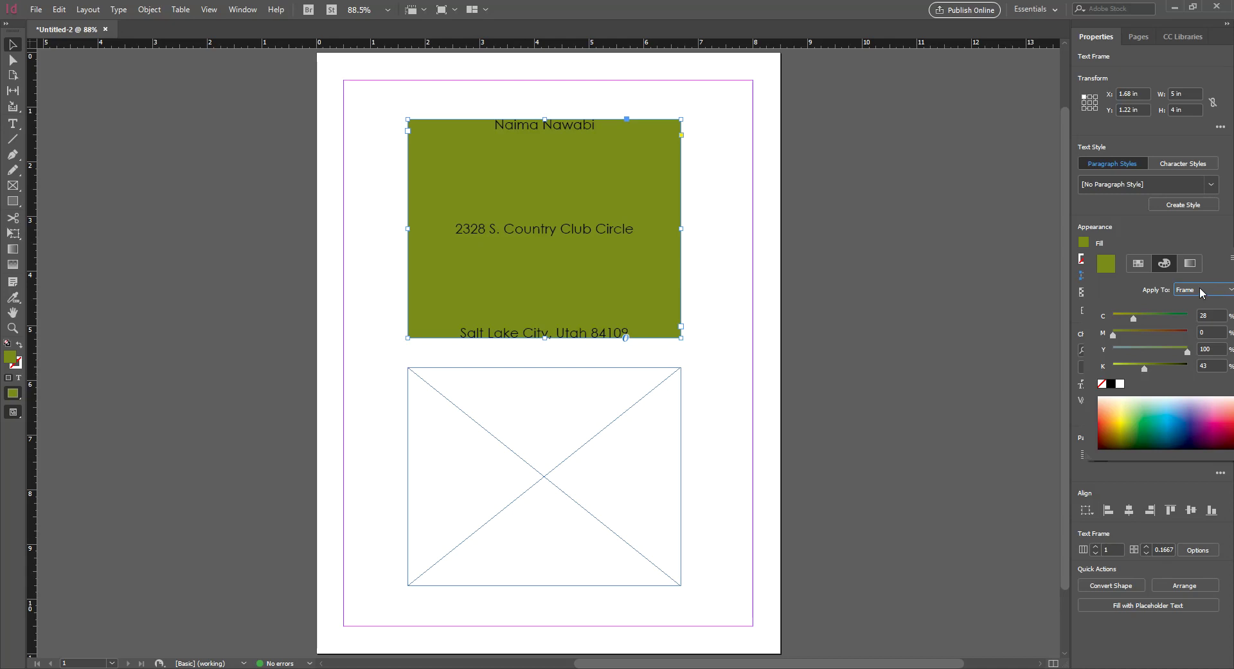
{"action": "left_click", "coordinate": [1202, 293]}
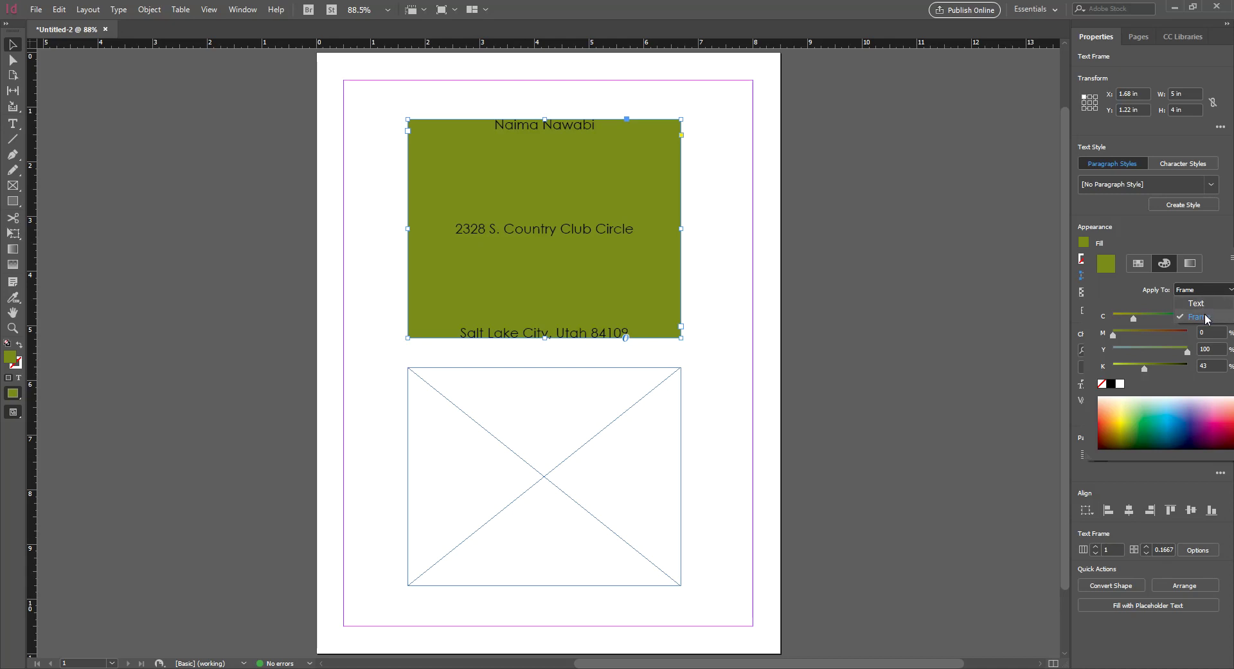
{"action": "left_click", "coordinate": [1195, 316]}
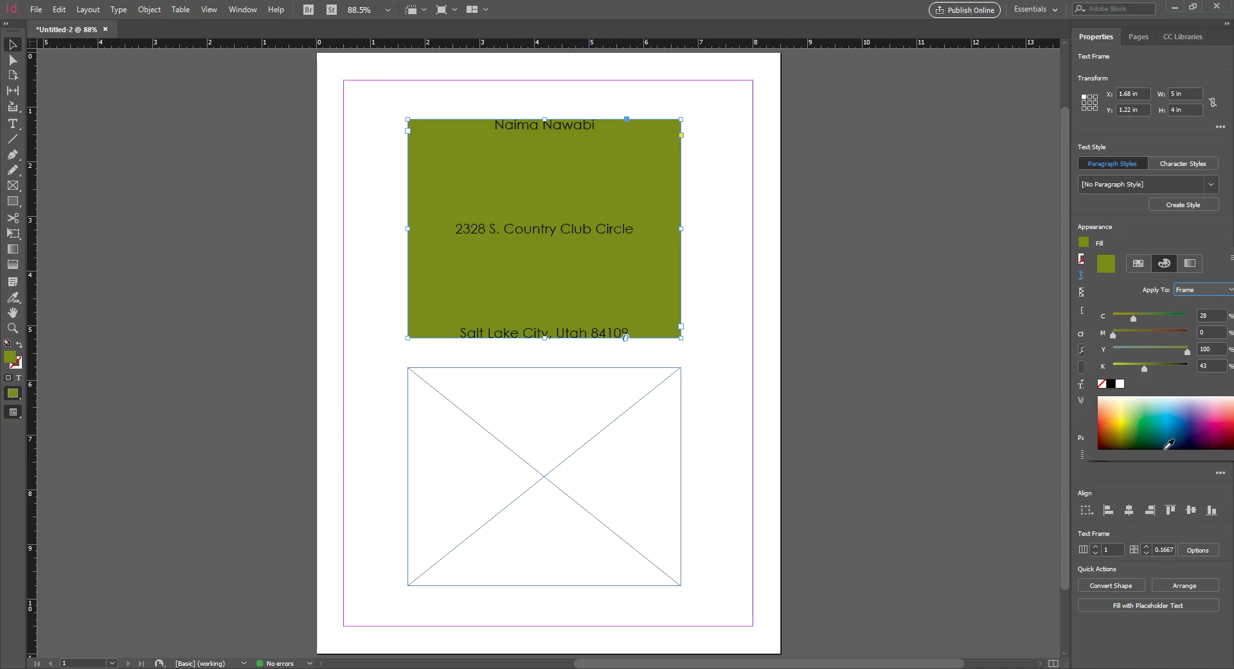
Try several blues and a purple, then set the frame fill to bright cyan (C86 M17 Y0 K0)
{"action": "left_click", "coordinate": [1175, 414]}
{"action": "left_click", "coordinate": [1178, 410]}
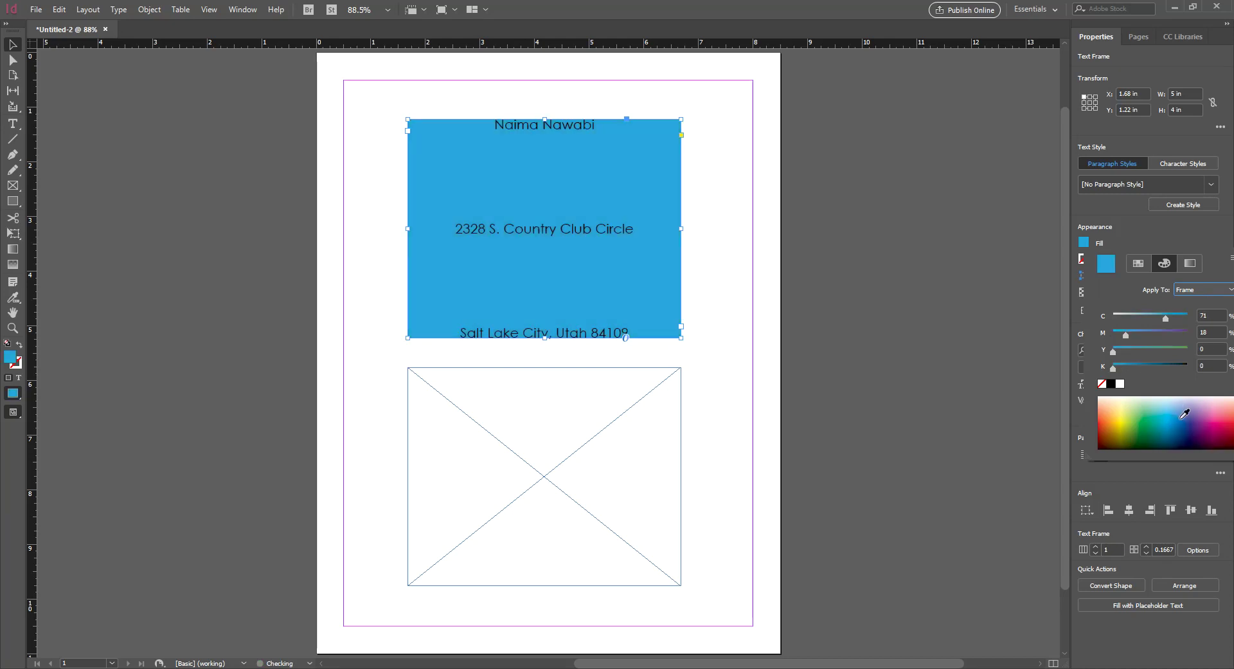
{"action": "left_click", "coordinate": [1178, 407]}
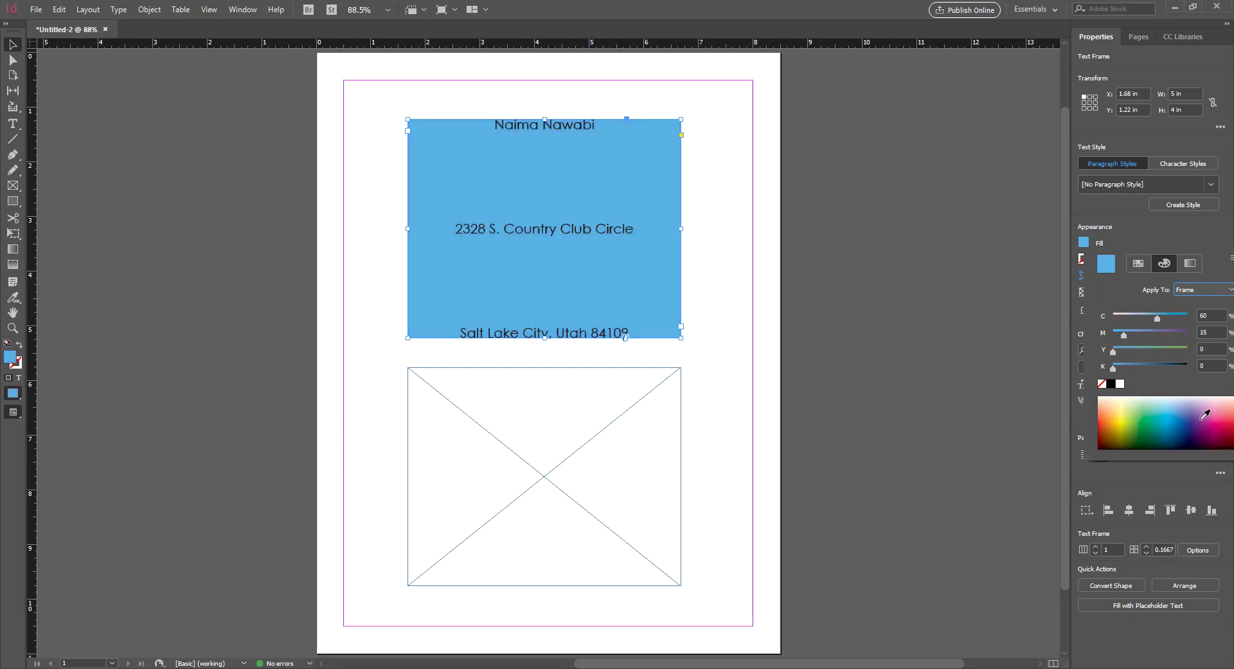
{"action": "left_click", "coordinate": [1183, 411]}
{"action": "left_click", "coordinate": [1188, 415]}
{"action": "left_click", "coordinate": [1153, 414]}
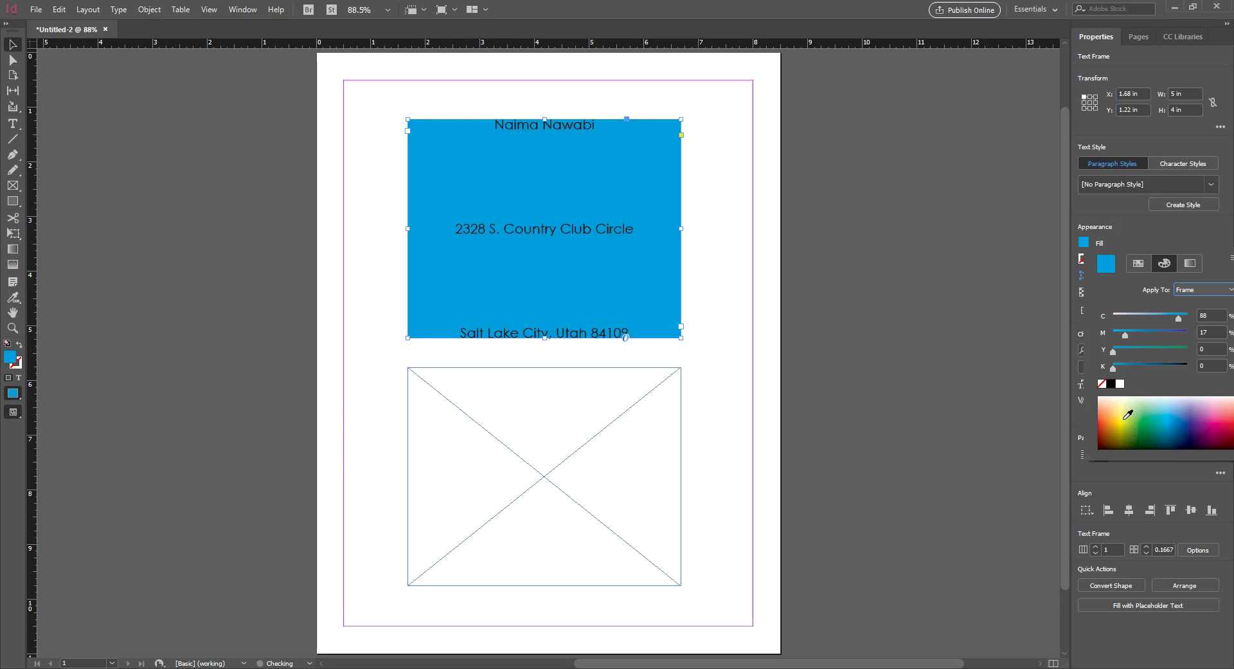
{"action": "left_click", "coordinate": [1195, 290]}
Switch the colour target to Text, restore and re-maximize the window, and open the text's Color mode
{"action": "left_click", "coordinate": [1196, 304]}
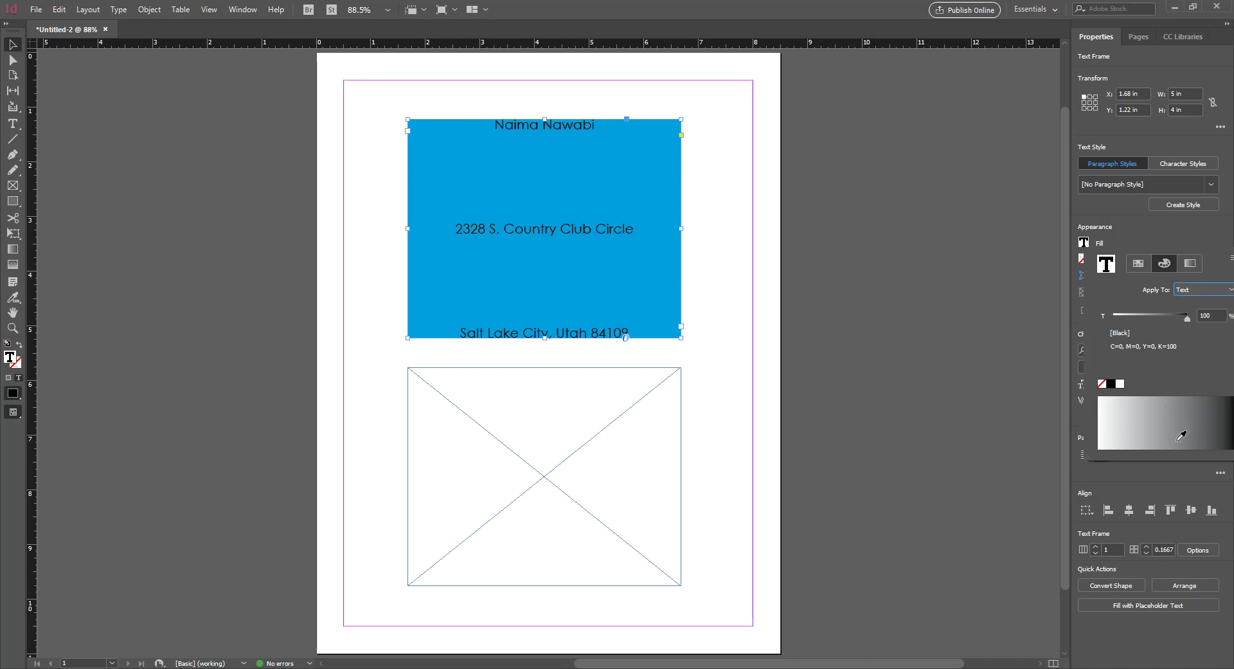
{"action": "double_click", "coordinate": [854, 6]}
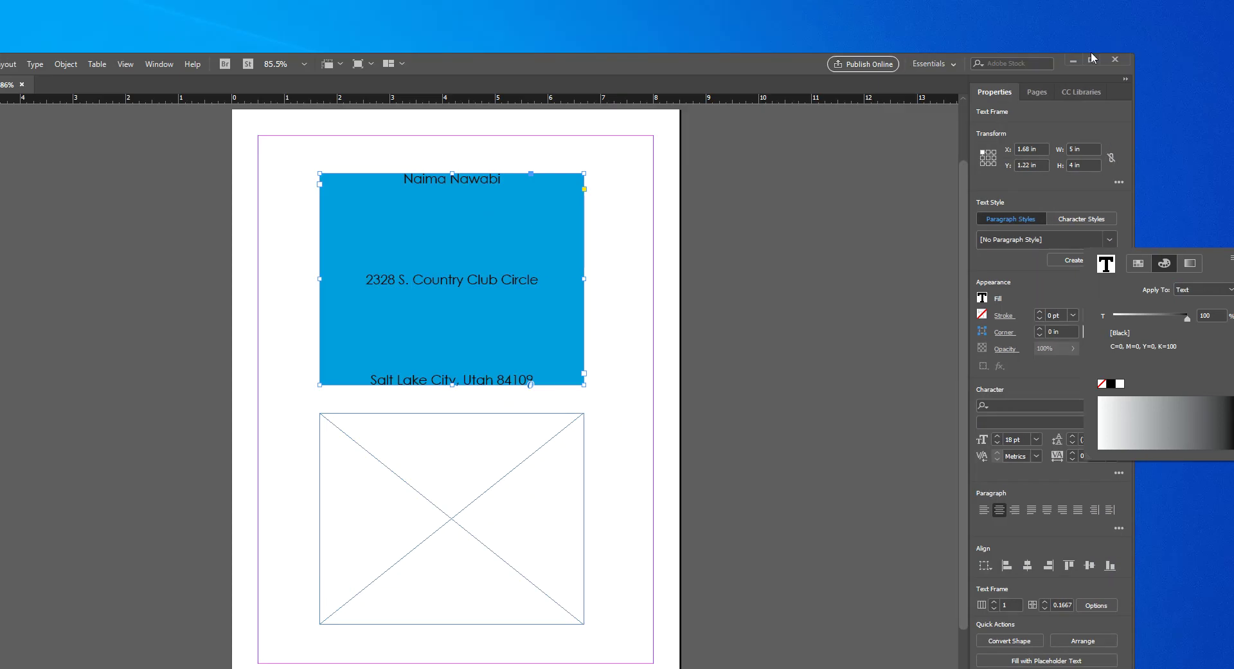
{"action": "left_click", "coordinate": [1092, 57]}
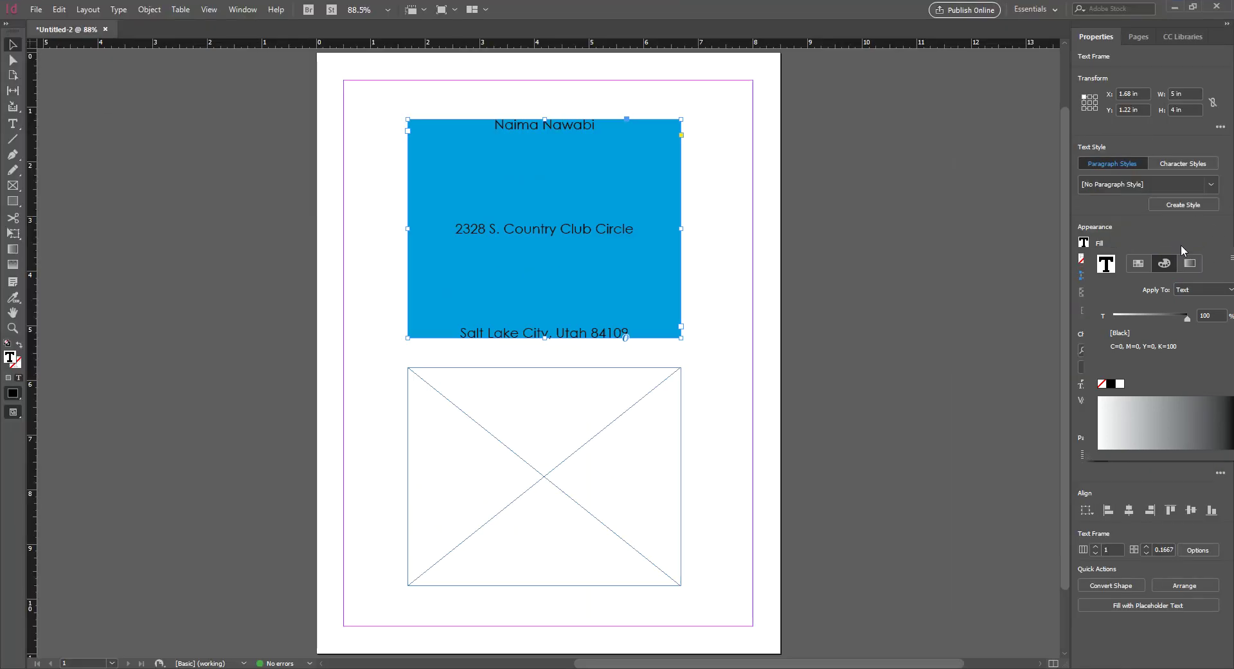
{"action": "left_click", "coordinate": [1181, 244]}
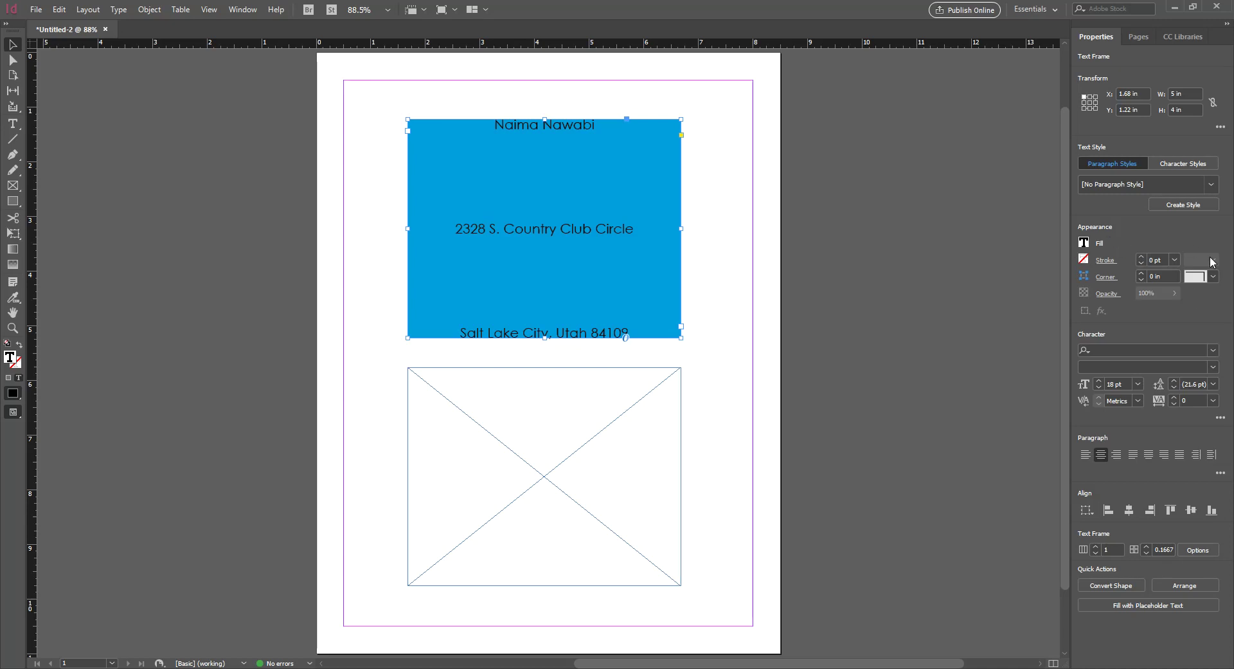
{"action": "left_click", "coordinate": [1086, 244]}
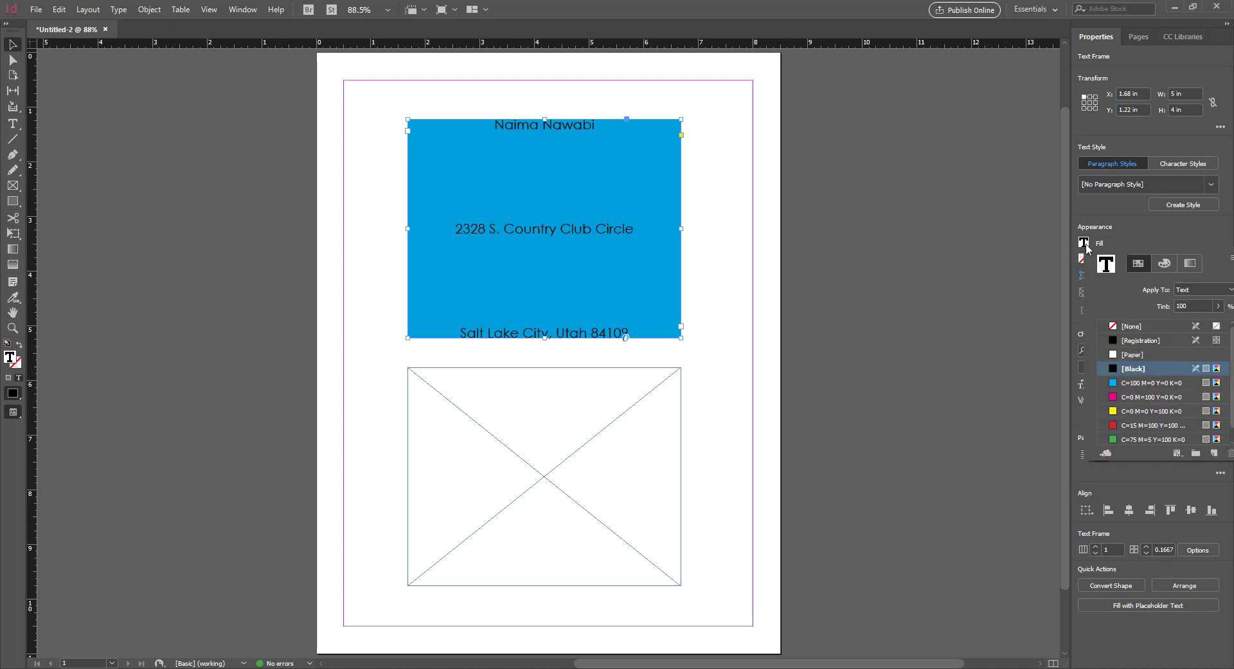
{"action": "left_click", "coordinate": [1165, 263]}
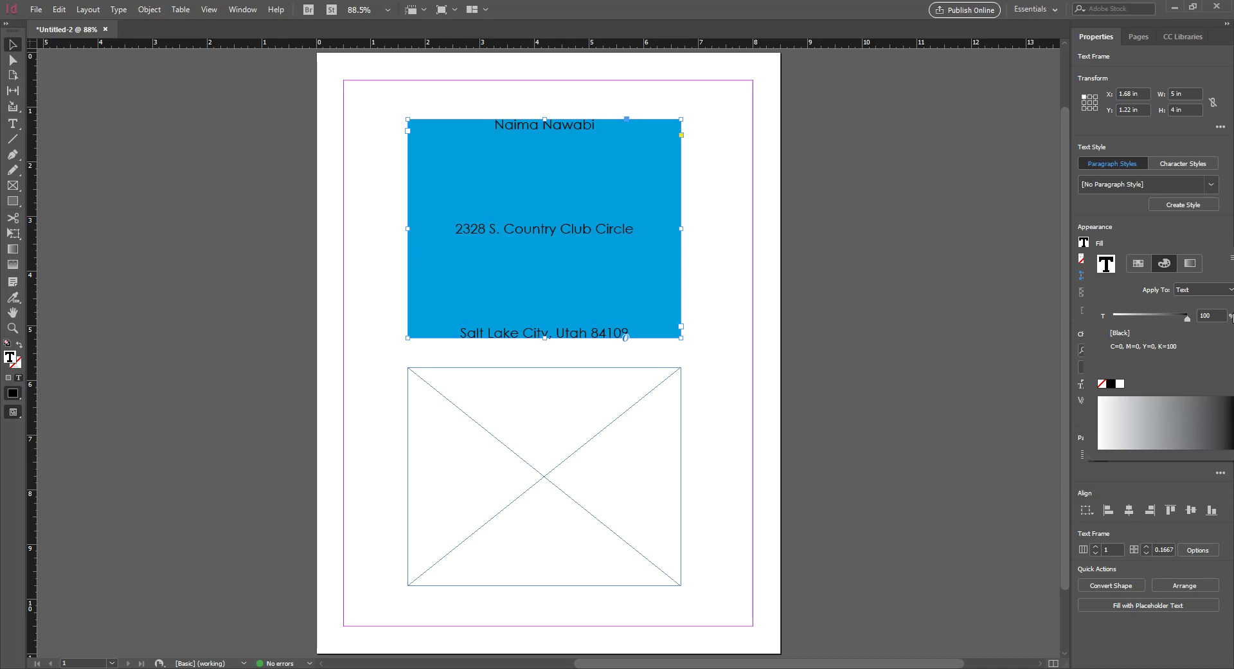
Restore and re-maximize the window again, then reopen the Fill swatch list for the text
{"action": "double_click", "coordinate": [836, 5]}
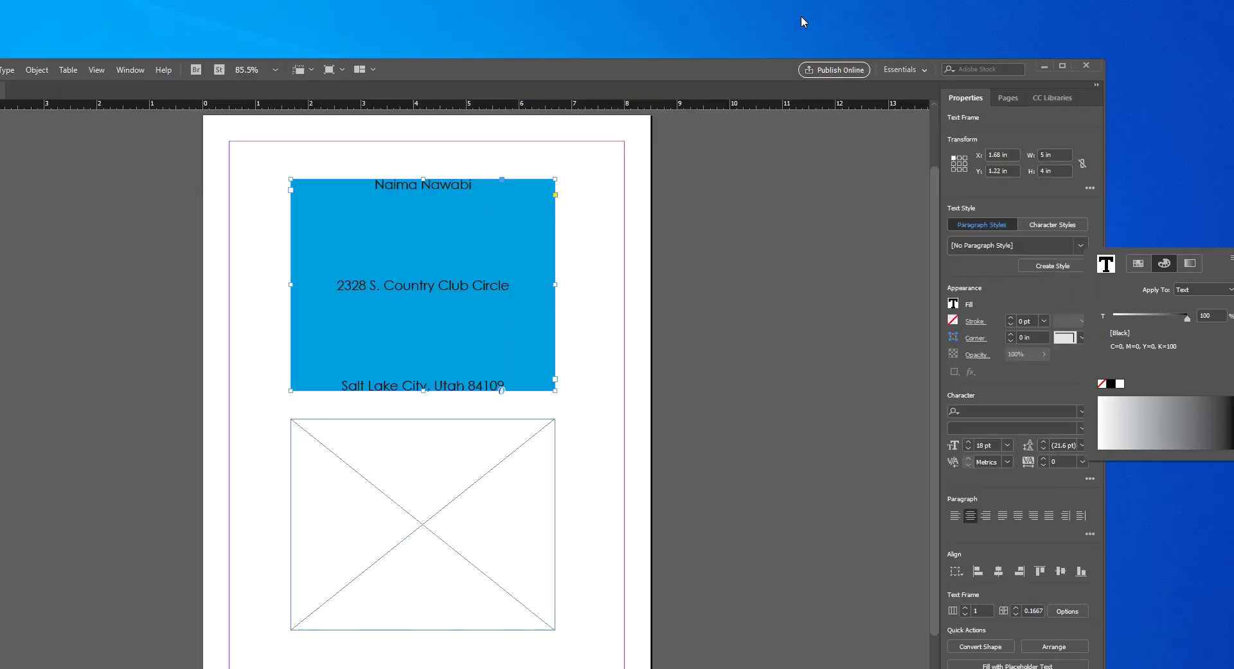
{"action": "left_click", "coordinate": [1062, 69]}
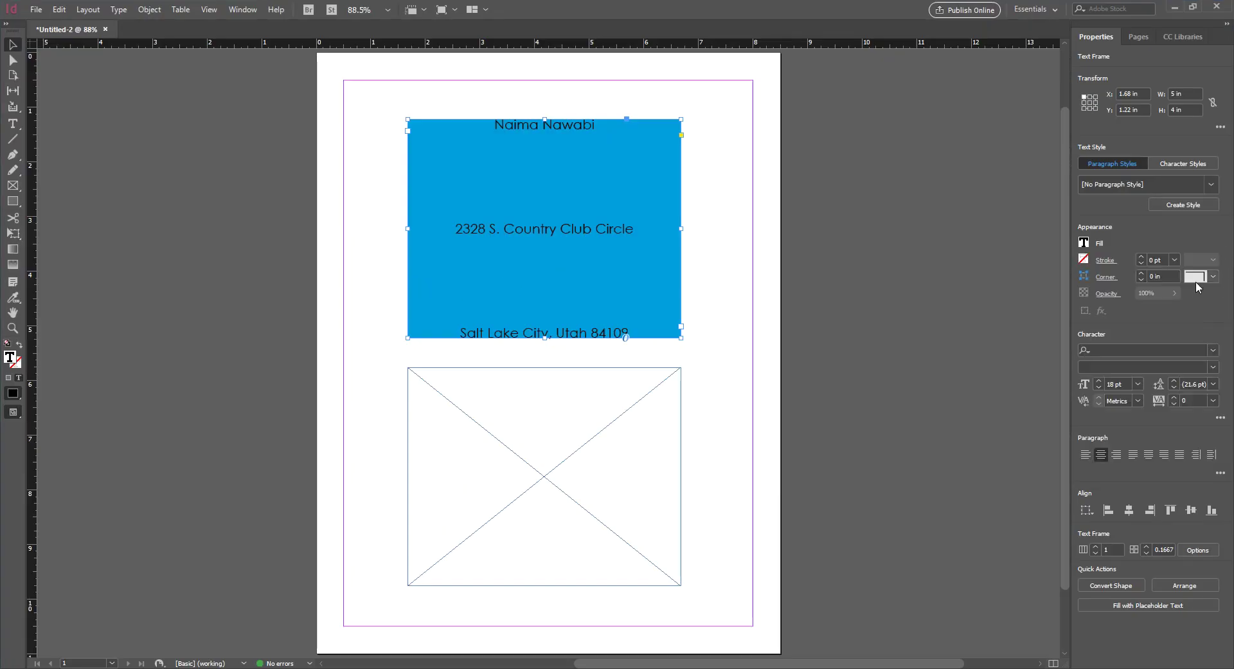
{"action": "left_click", "coordinate": [1084, 244]}
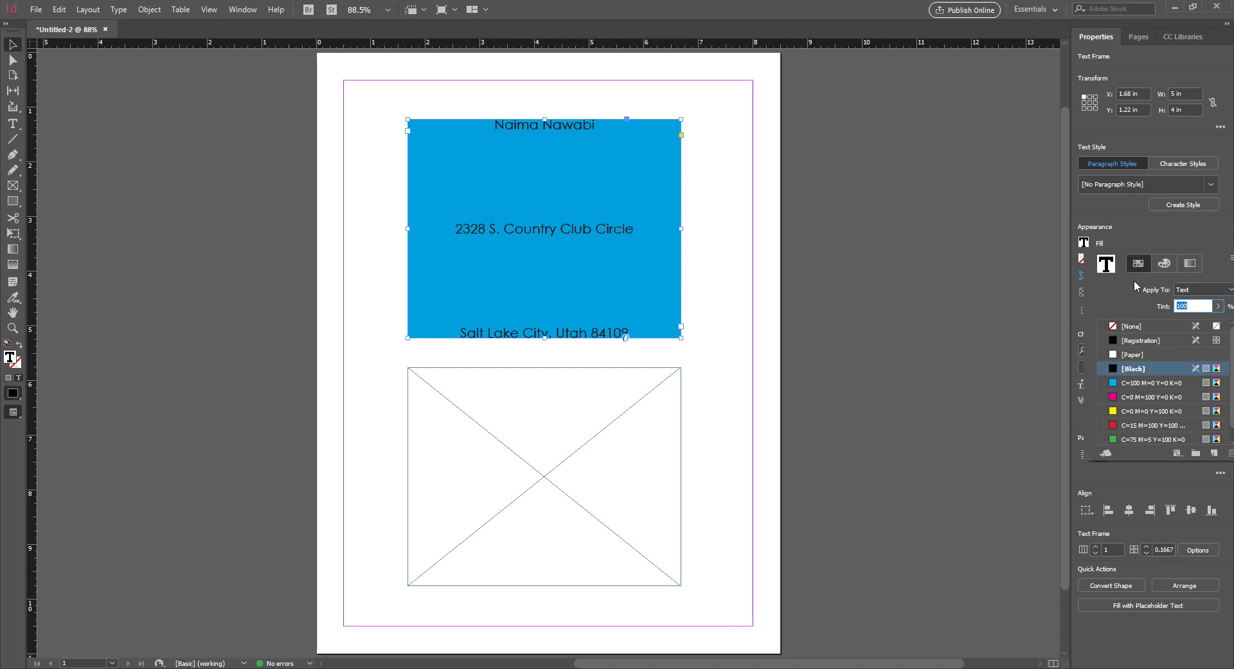
{"action": "left_click", "coordinate": [1159, 263]}
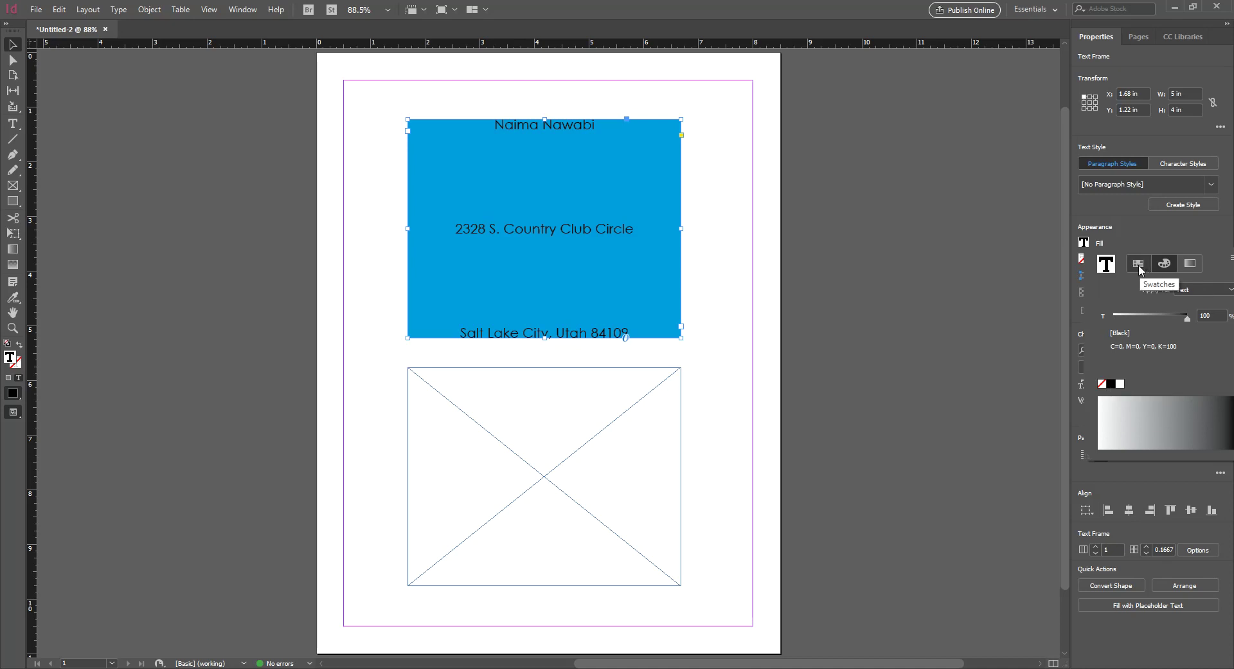
{"action": "left_click", "coordinate": [1084, 263]}
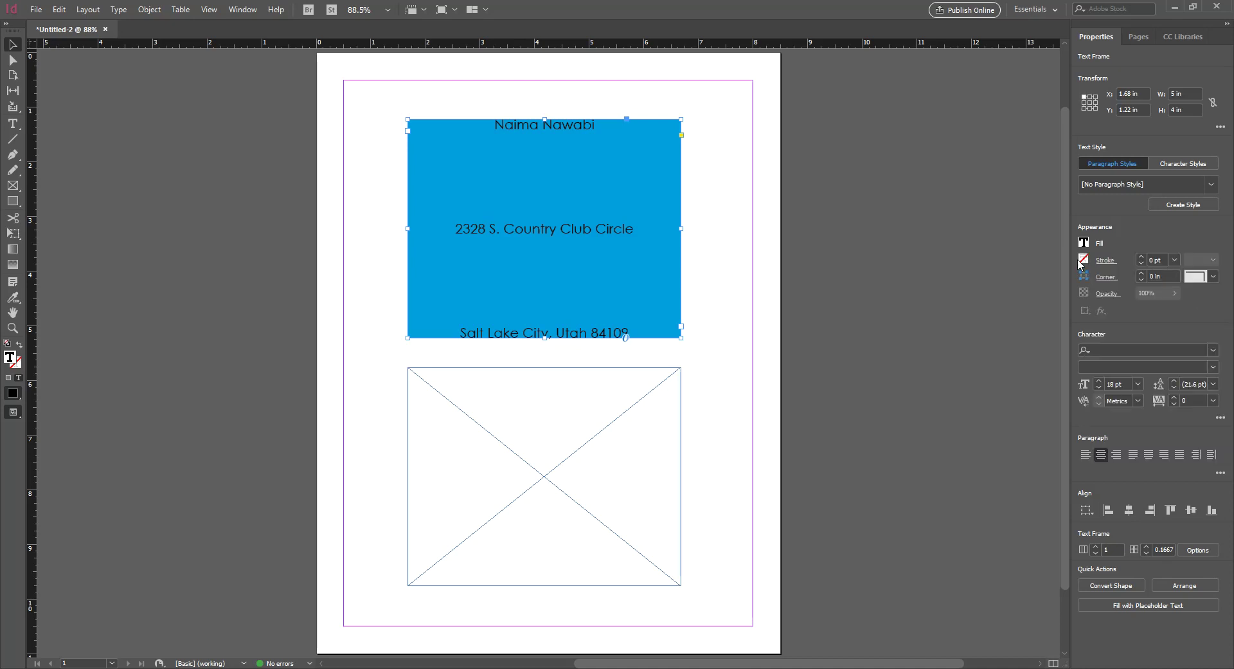
{"action": "left_click", "coordinate": [1083, 260]}
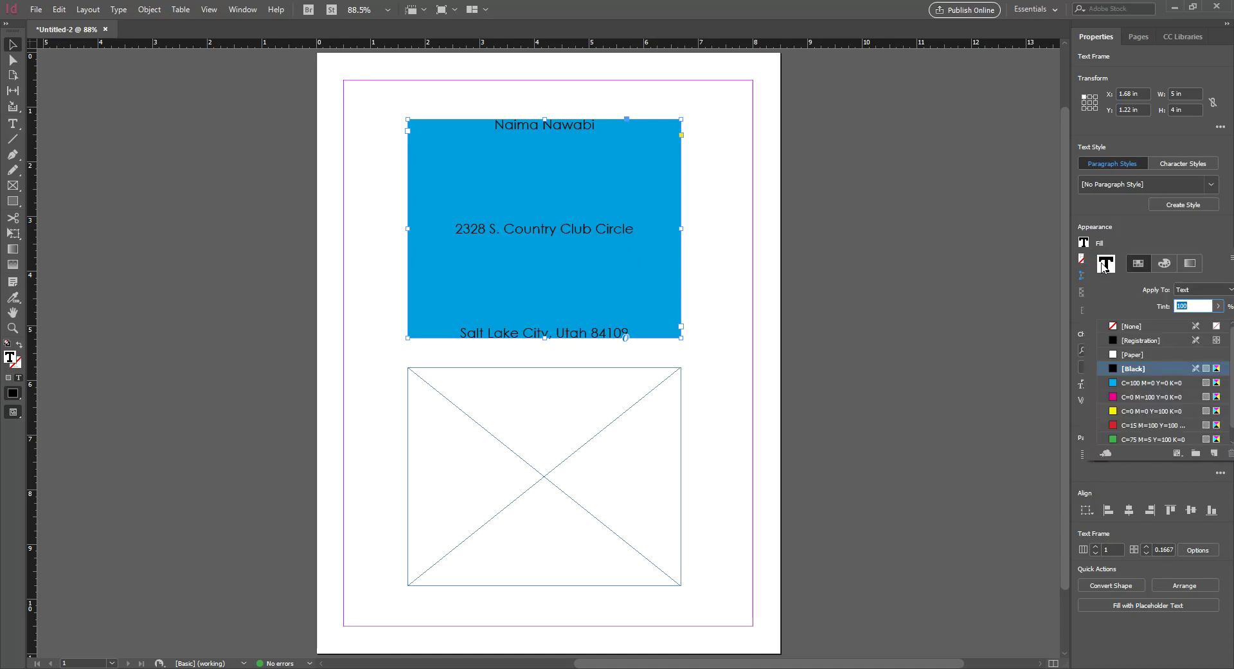
Try cyan, magenta, red and green swatches on the text, then make it yellow (C0 M0 Y100 K0)
{"action": "left_click", "coordinate": [1151, 382]}
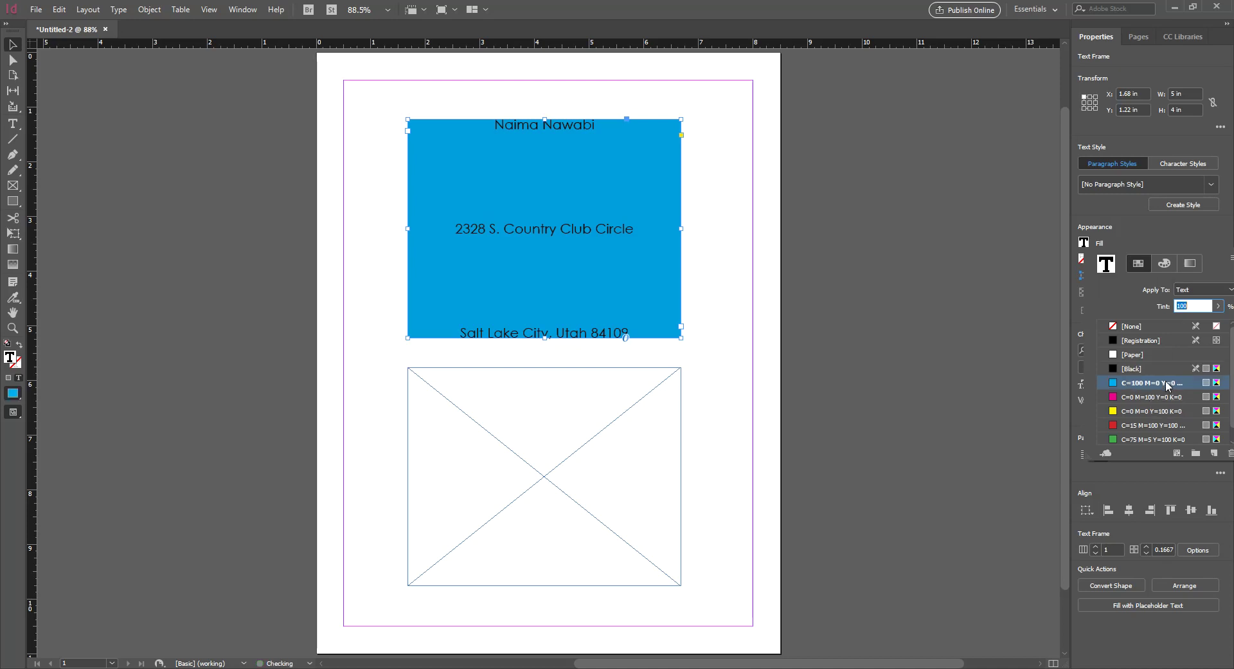
{"action": "left_click", "coordinate": [1162, 396]}
{"action": "left_click", "coordinate": [1152, 425]}
{"action": "left_click", "coordinate": [1152, 440]}
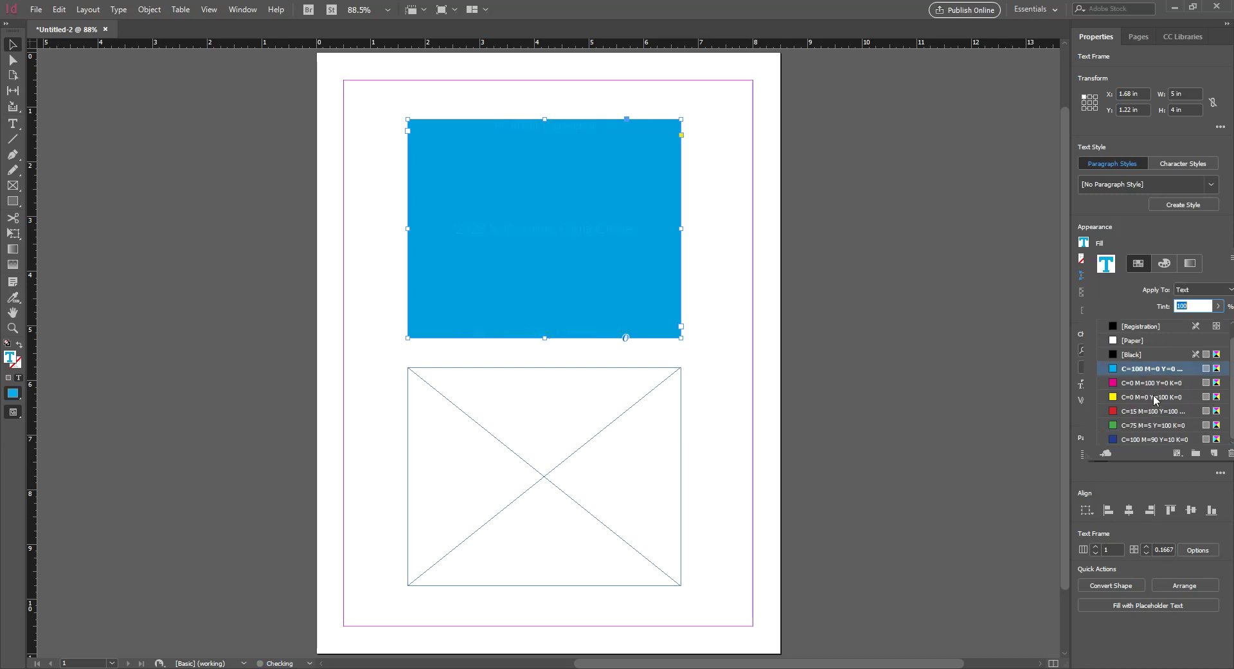
{"action": "left_click", "coordinate": [1151, 411]}
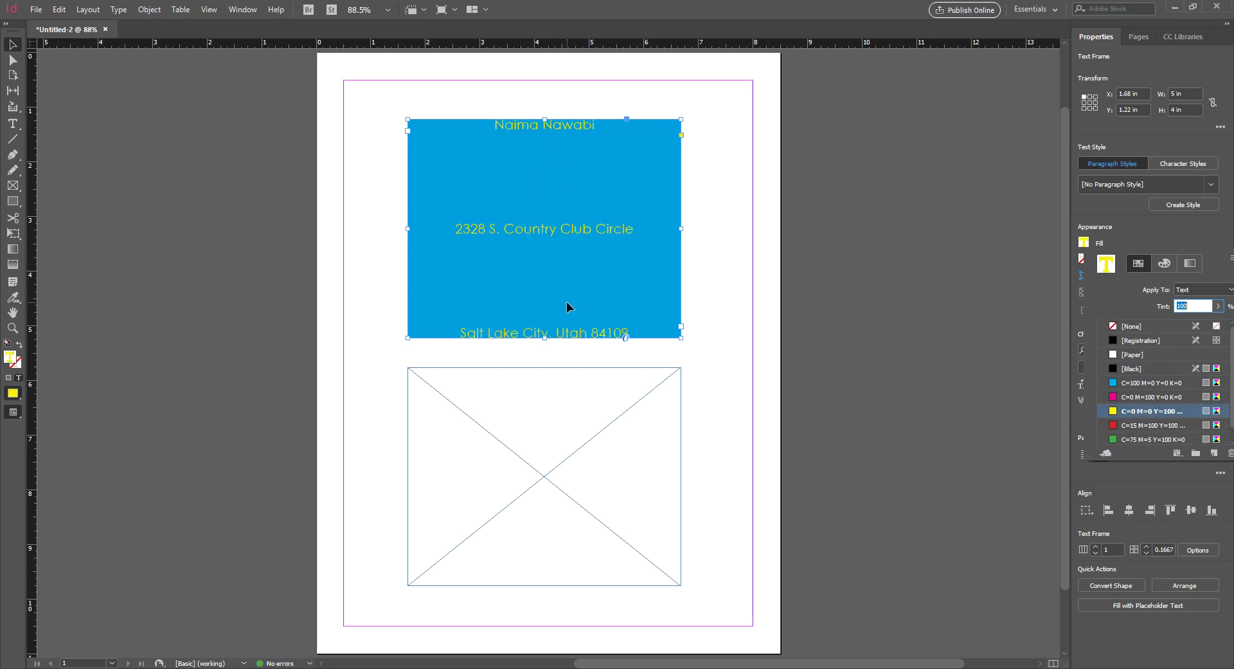
Check the yellow's tint settings and the frame's blue fill, then return to colouring the text
{"action": "left_click", "coordinate": [1165, 264]}
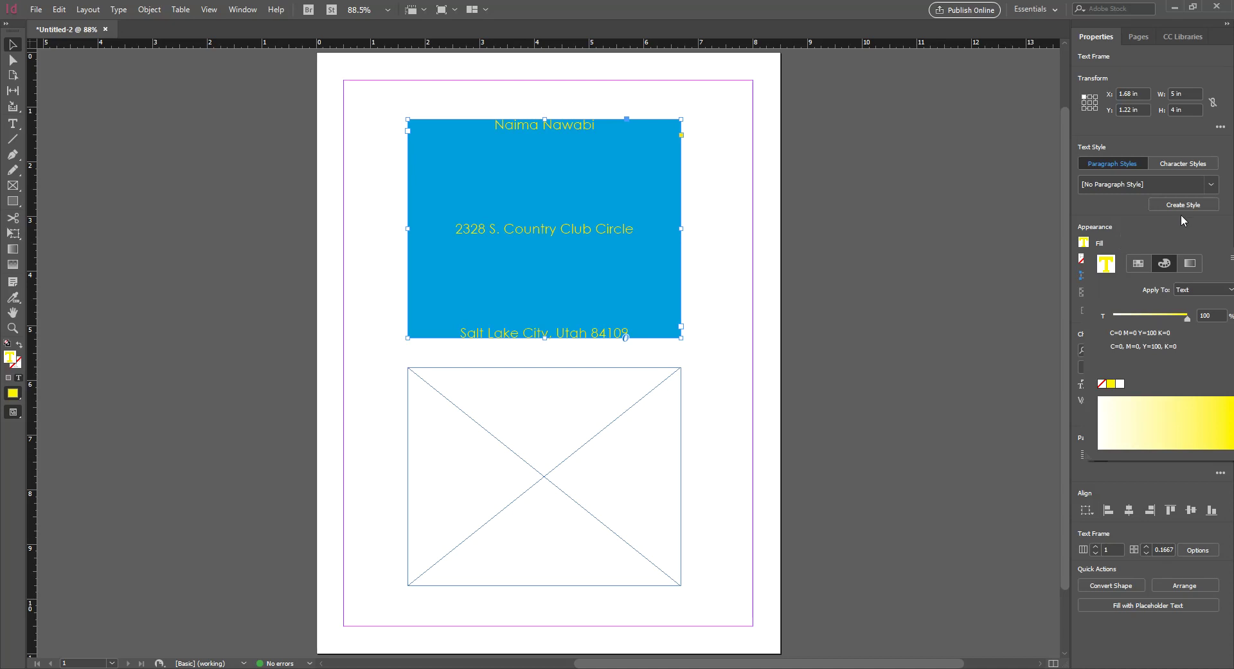
{"action": "left_click", "coordinate": [1215, 288]}
{"action": "left_click", "coordinate": [1211, 317]}
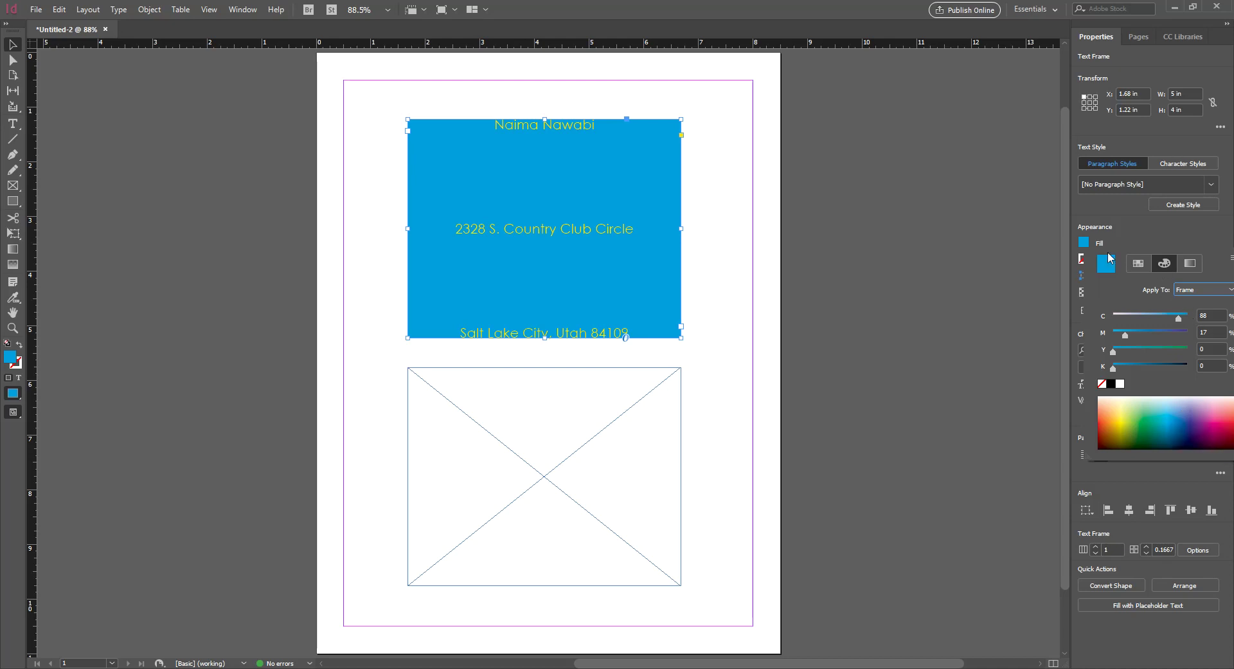
{"action": "left_click", "coordinate": [1187, 288]}
{"action": "left_click", "coordinate": [1189, 303]}
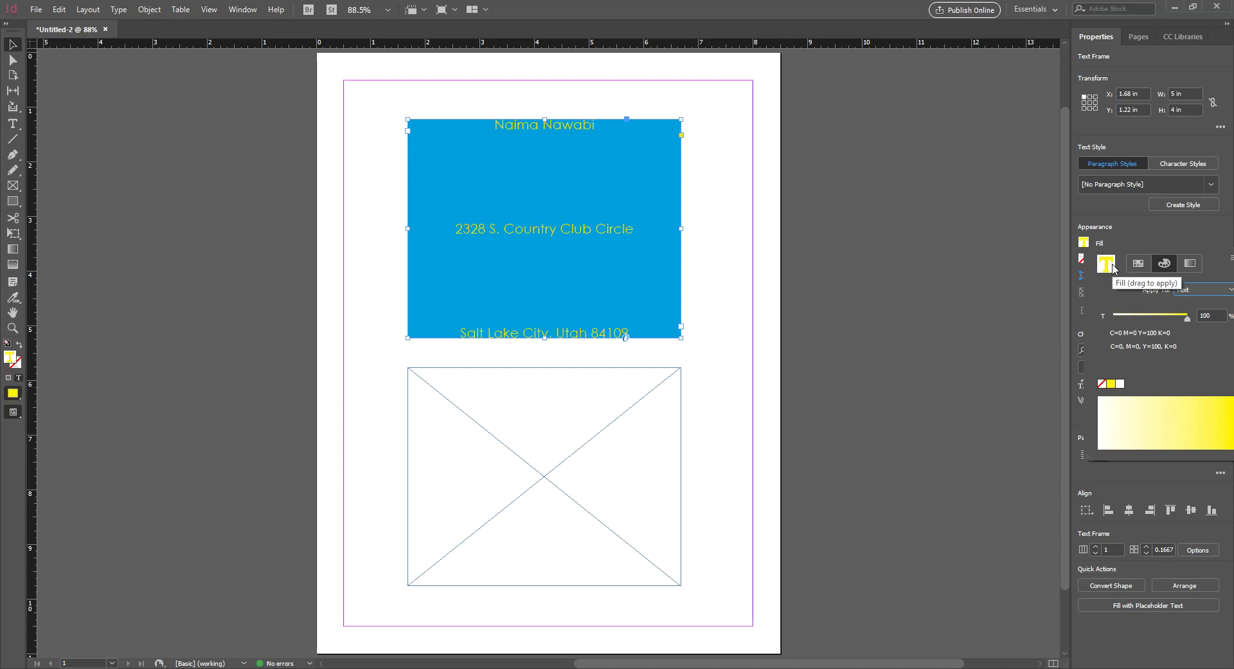
Clear the text fill to None, then try spectrum colours until the text is magenta (0/100/11/9)
{"action": "left_click", "coordinate": [1102, 383]}
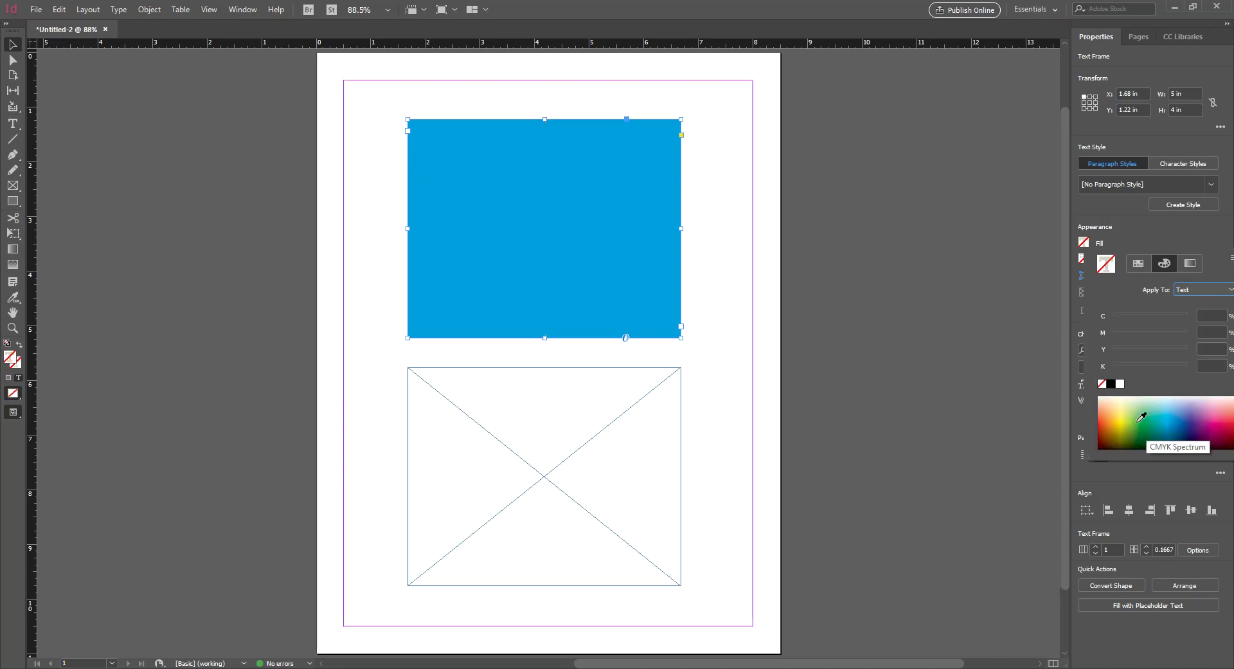
{"action": "left_click_drag", "start_coordinate": [1151, 408], "coordinate": [1174, 424]}
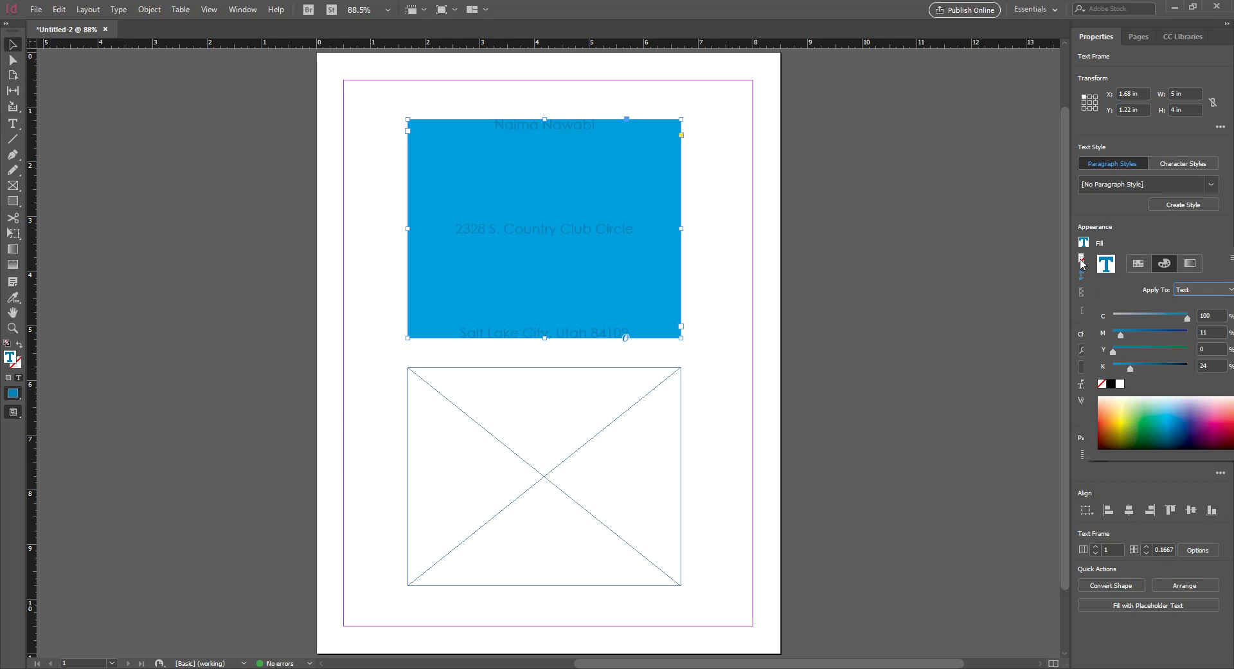
{"action": "left_click", "coordinate": [1127, 419]}
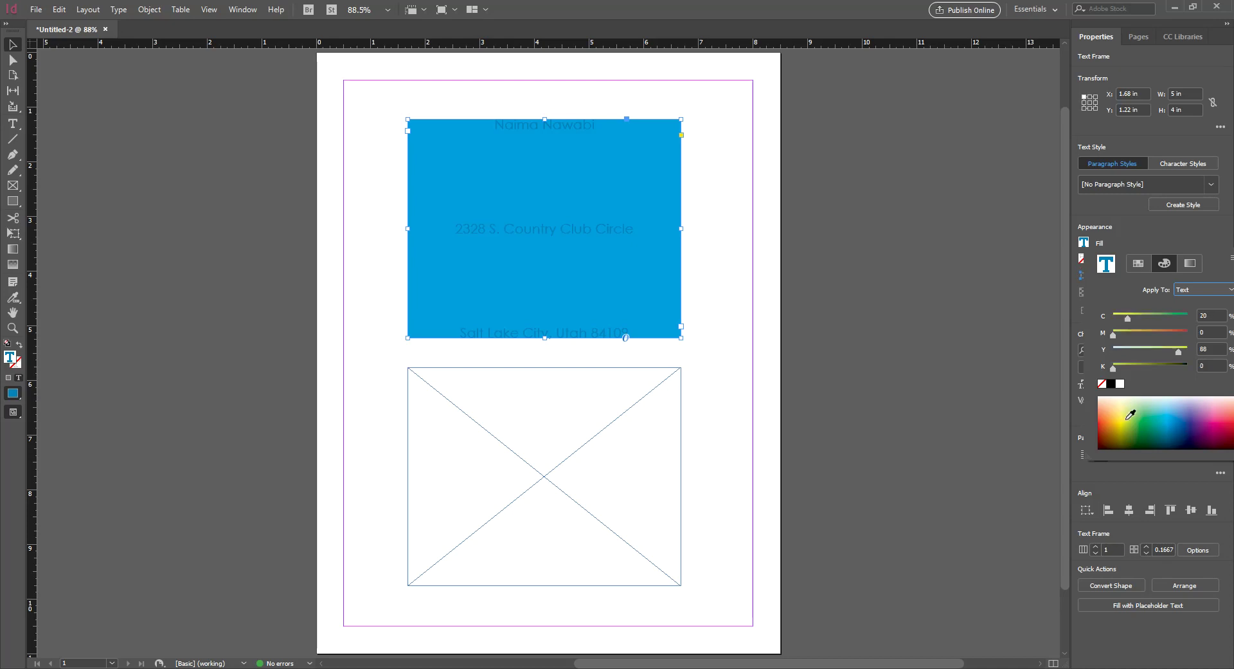
{"action": "left_click", "coordinate": [1183, 423]}
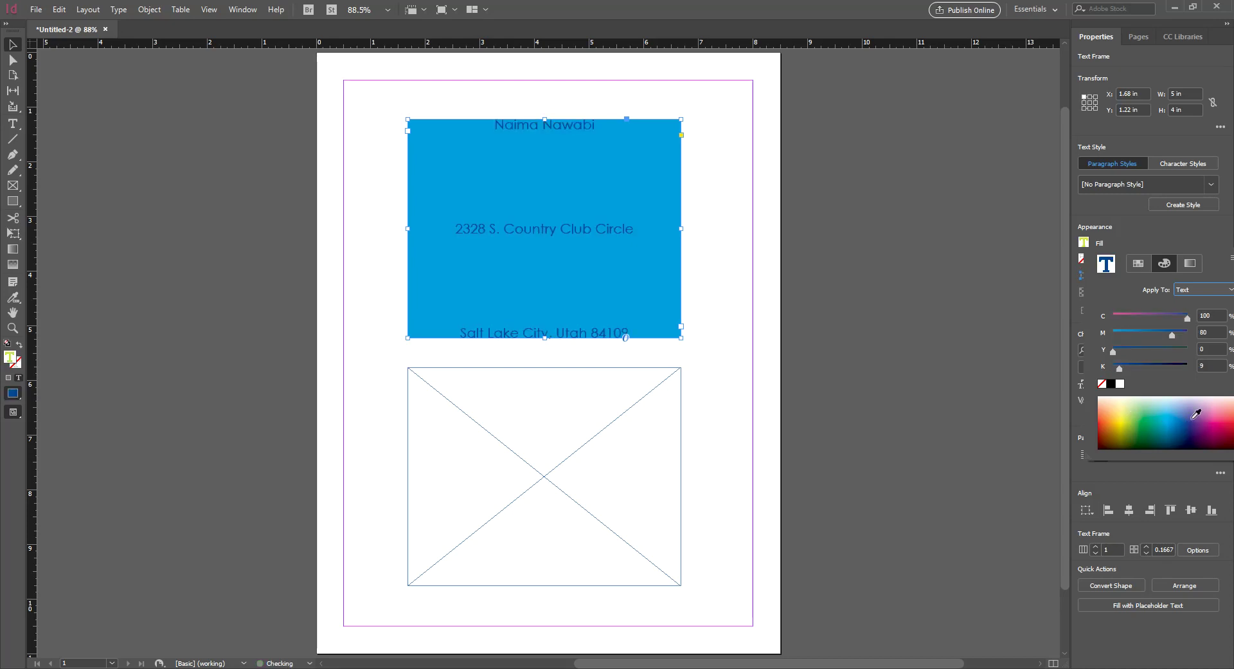
{"action": "left_click", "coordinate": [1126, 428]}
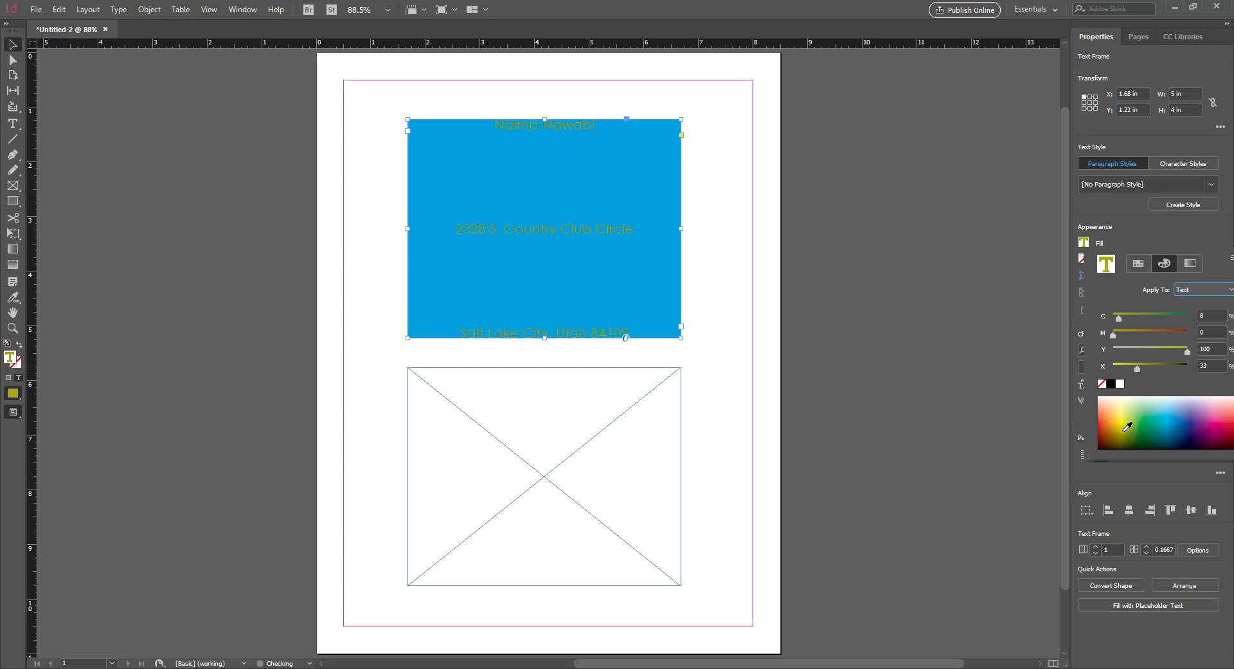
{"action": "left_click", "coordinate": [1203, 417]}
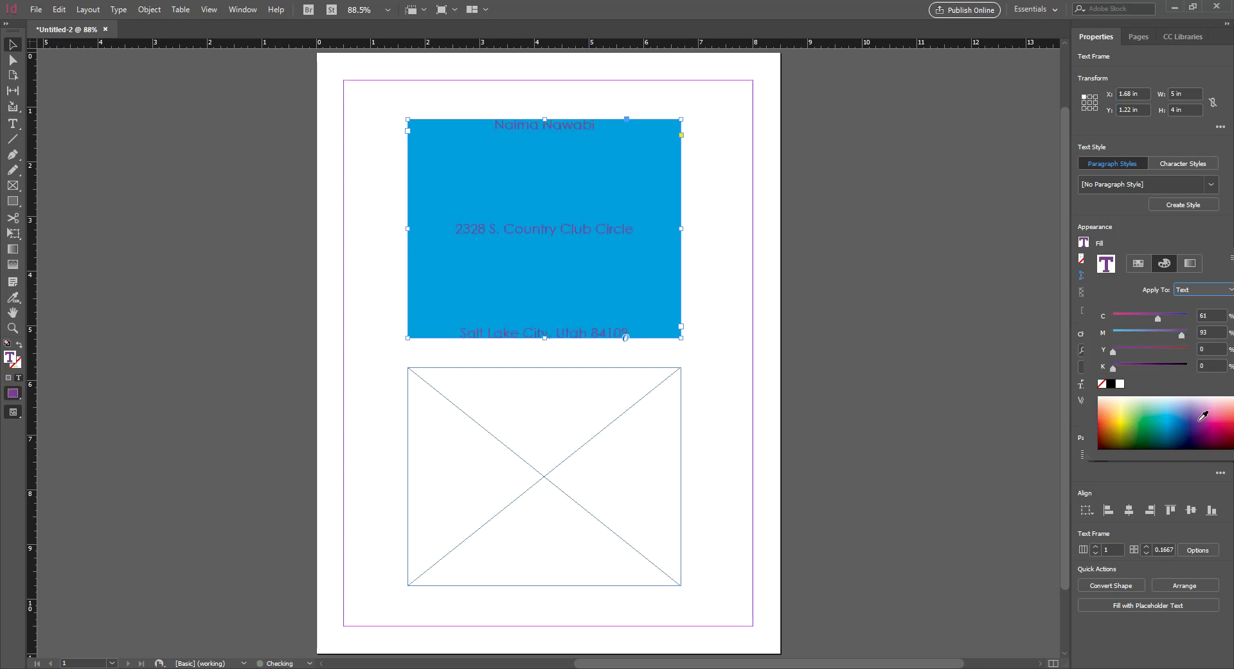
{"action": "left_click", "coordinate": [1221, 421]}
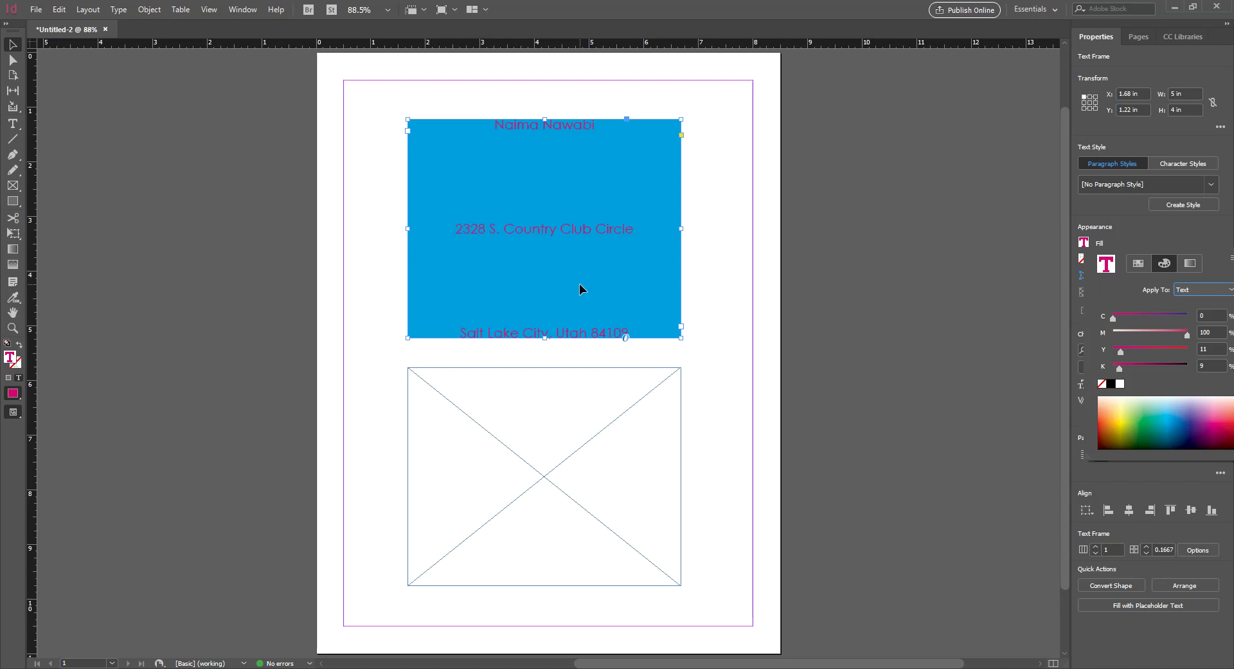
Zoom to 200% and give the address text a 1 pt stroke
{"action": "left_click", "coordinate": [1084, 260]}
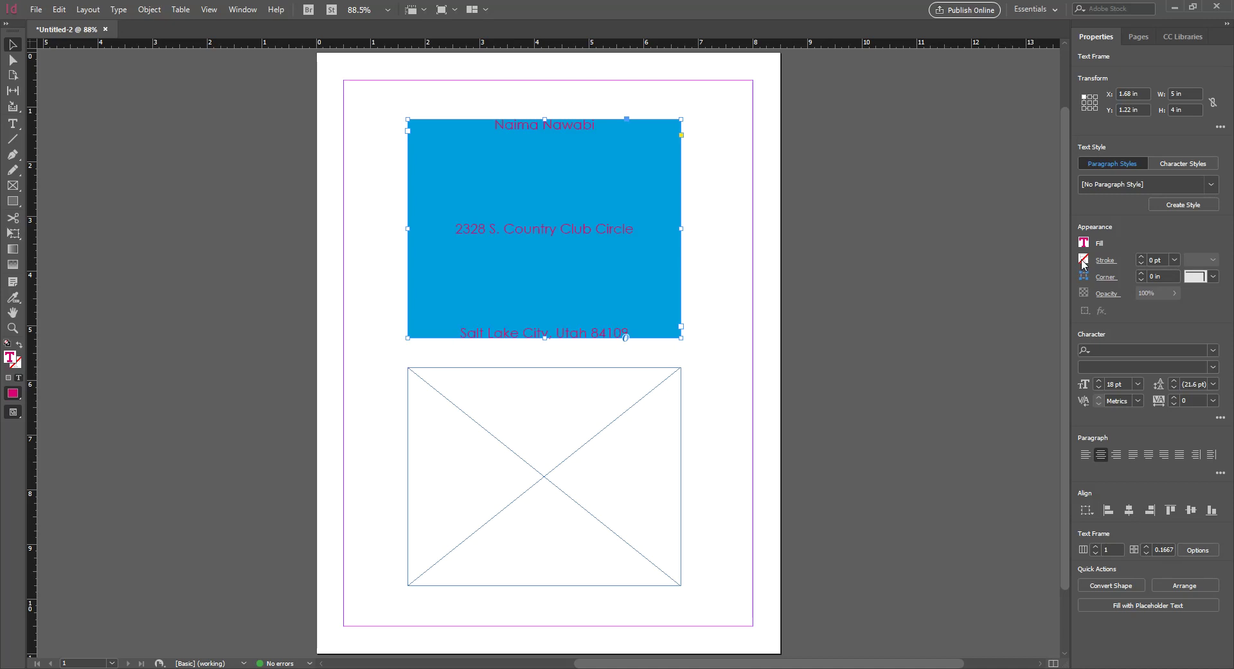
{"action": "left_click", "coordinate": [1084, 260]}
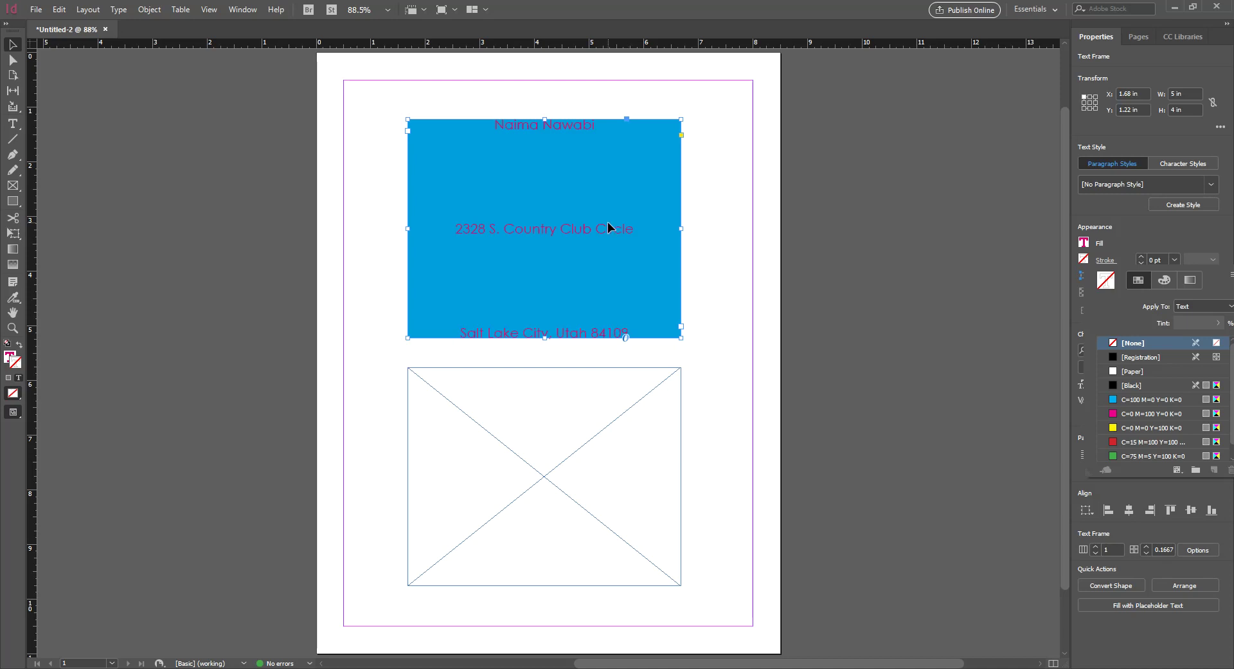
{"action": "key", "text": "ctrl+equal"}
{"action": "key", "text": "ctrl+equal"}
{"action": "key", "text": "ctrl+equal"}
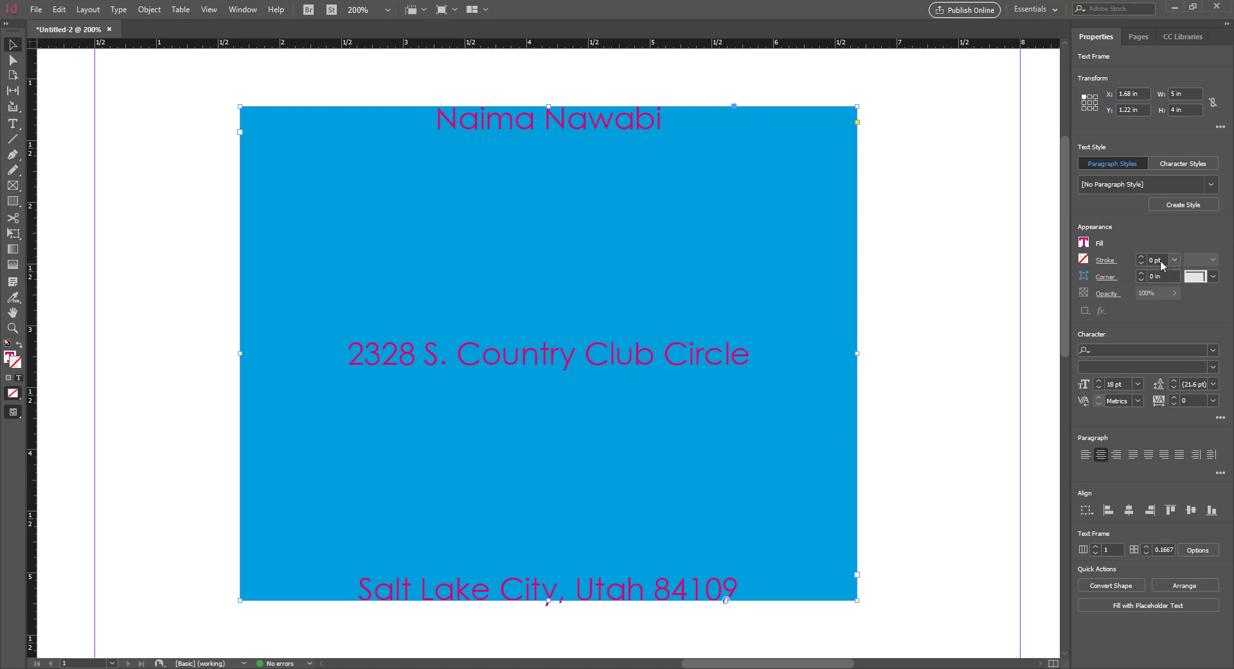
{"action": "left_click", "coordinate": [1141, 257]}
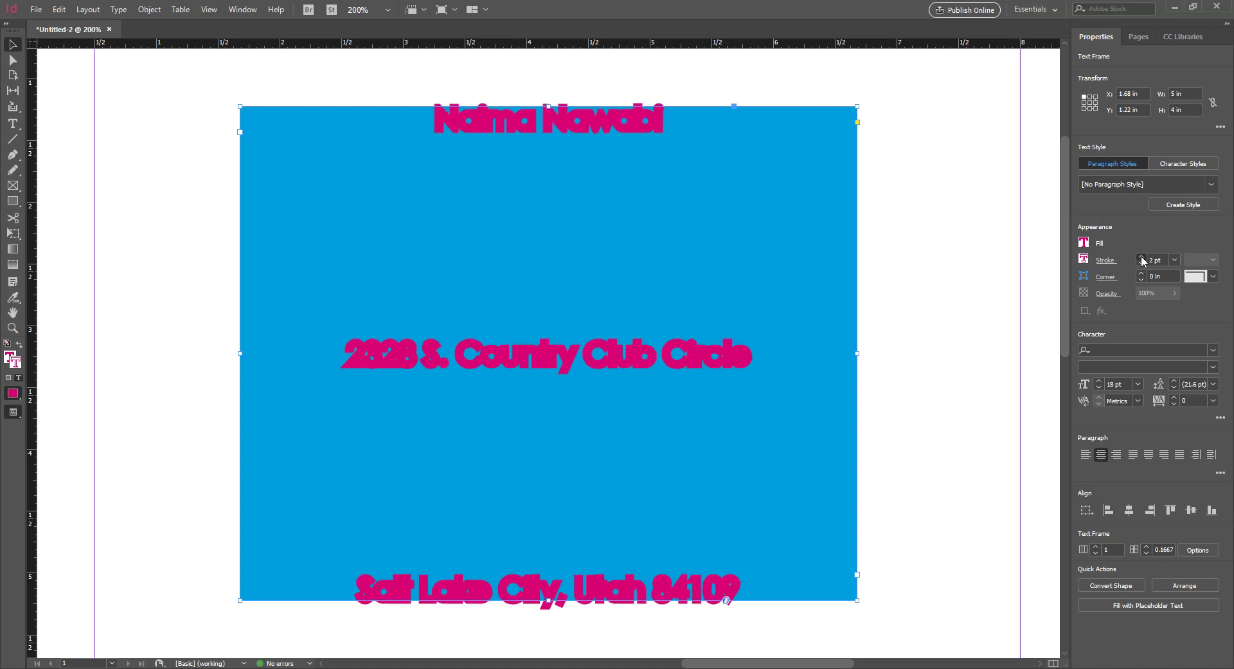
{"action": "left_click", "coordinate": [1142, 257]}
{"action": "left_click", "coordinate": [1142, 263]}
{"action": "left_click", "coordinate": [1142, 263]}
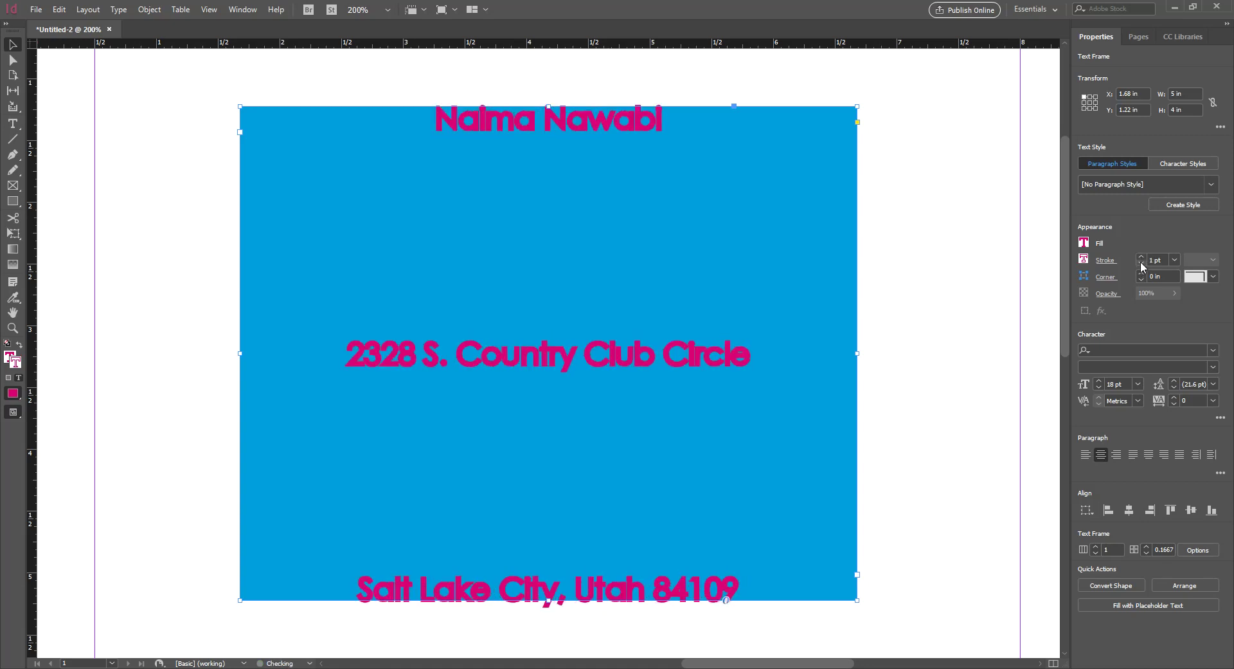
Colour the text stroke yellow-green from the CMYK spectrum, checking it at 400% before zooming out
{"action": "left_click", "coordinate": [1084, 260]}
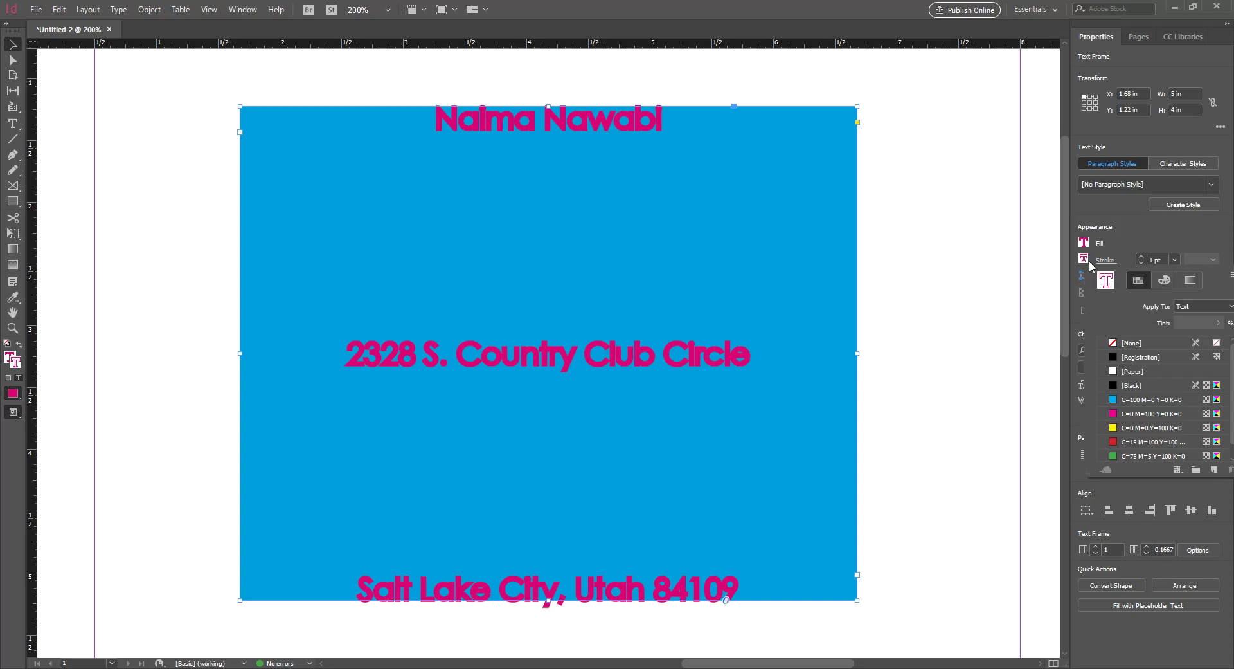
{"action": "left_click", "coordinate": [1116, 344]}
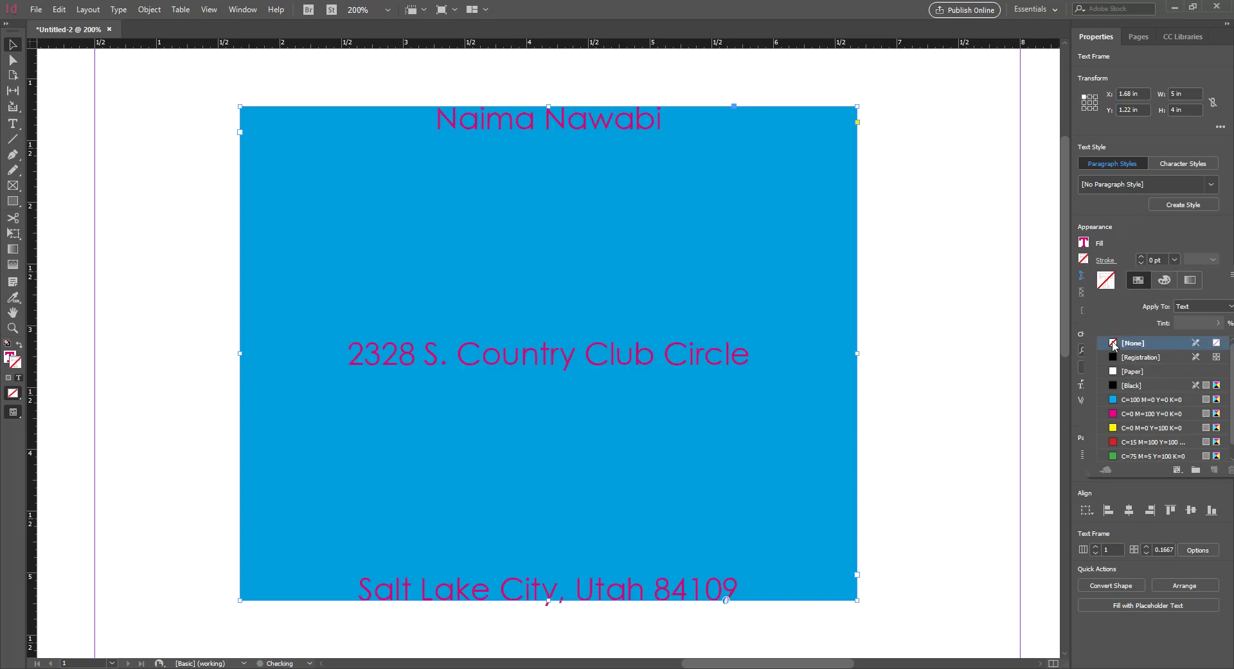
{"action": "left_click", "coordinate": [1162, 281]}
{"action": "left_click", "coordinate": [1154, 433]}
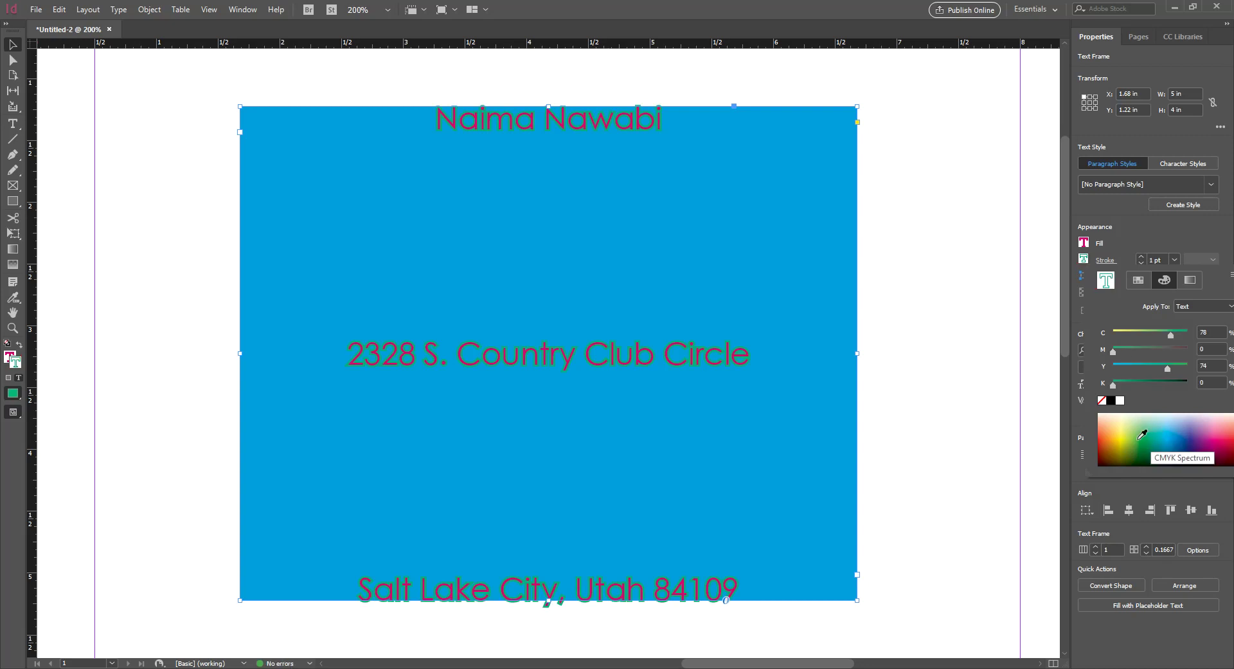
{"action": "left_click", "coordinate": [1143, 436]}
{"action": "key", "text": "ctrl+equal"}
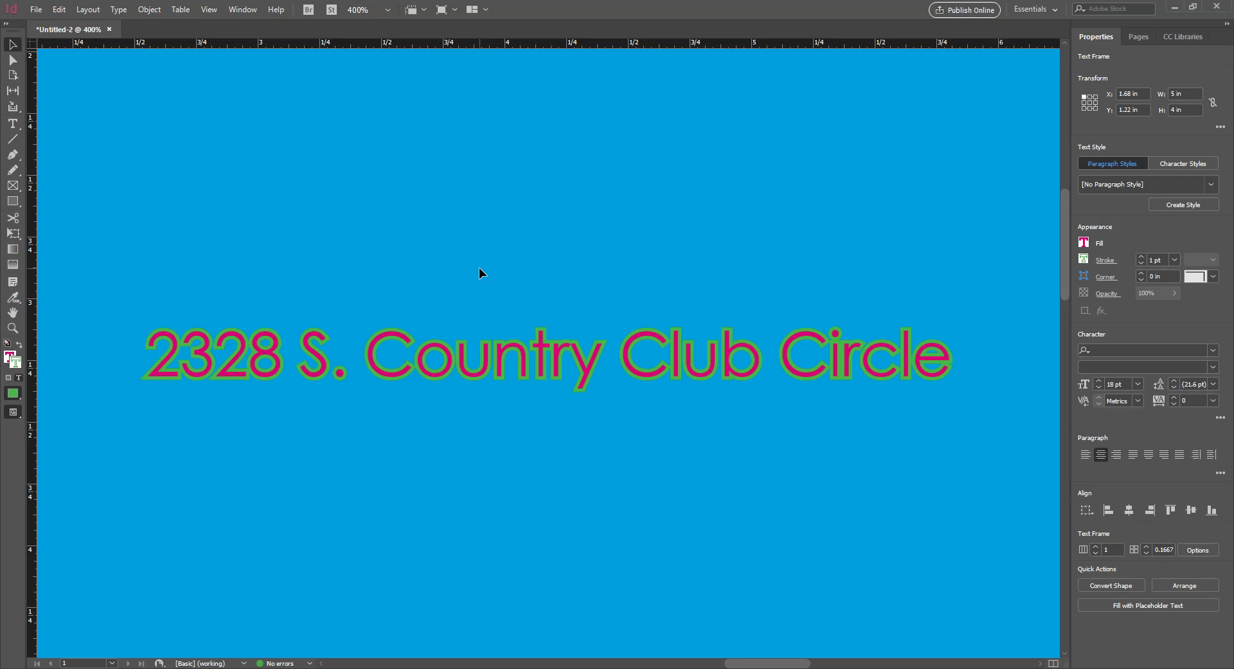
{"action": "key", "text": "ctrl+0"}
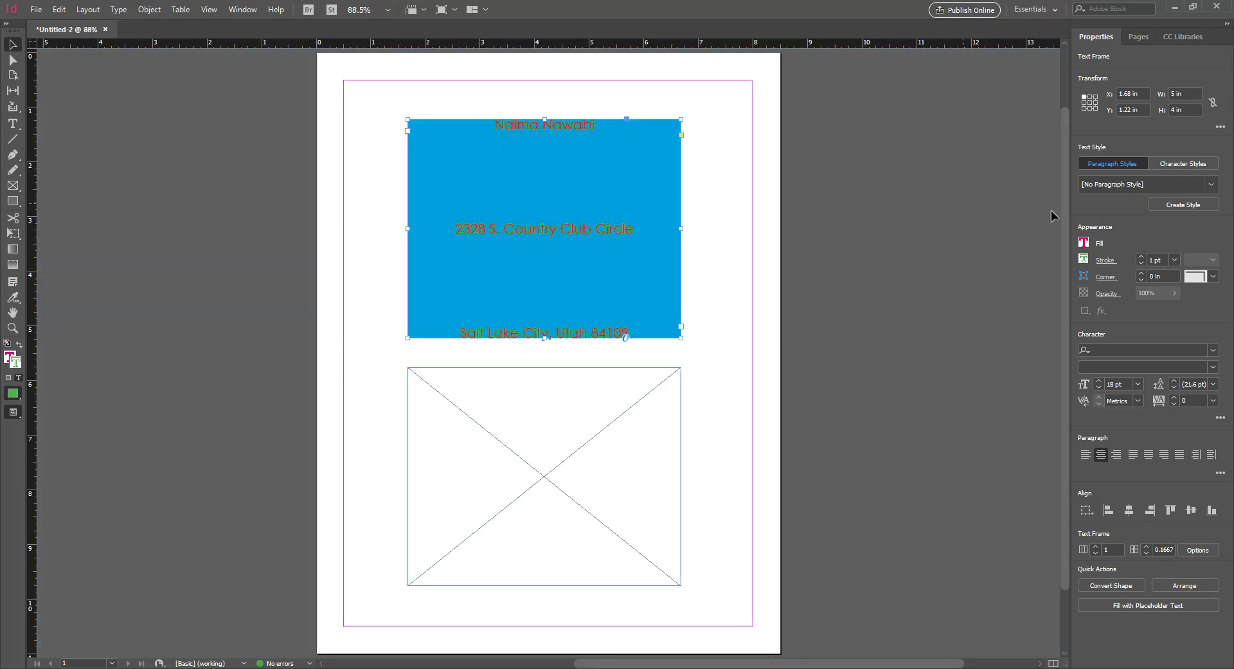
Switch to container formatting and set the frame's stroke weight to 5 pt
{"action": "key", "text": "j"}
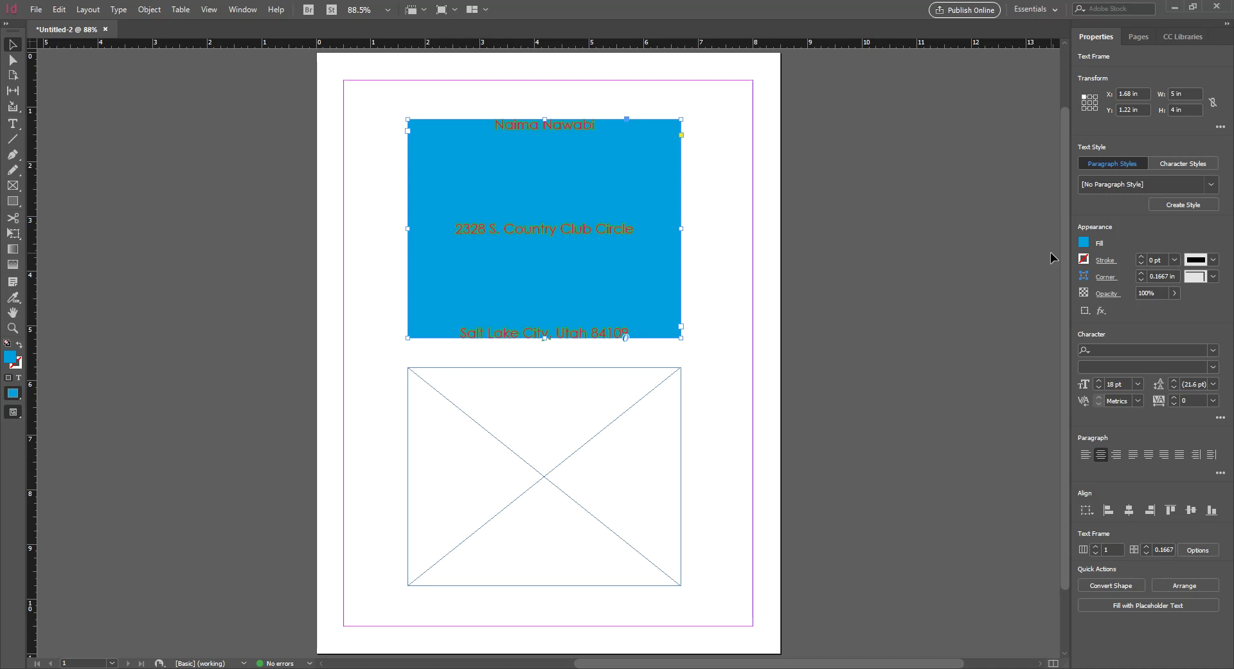
{"action": "left_click", "coordinate": [1173, 260]}
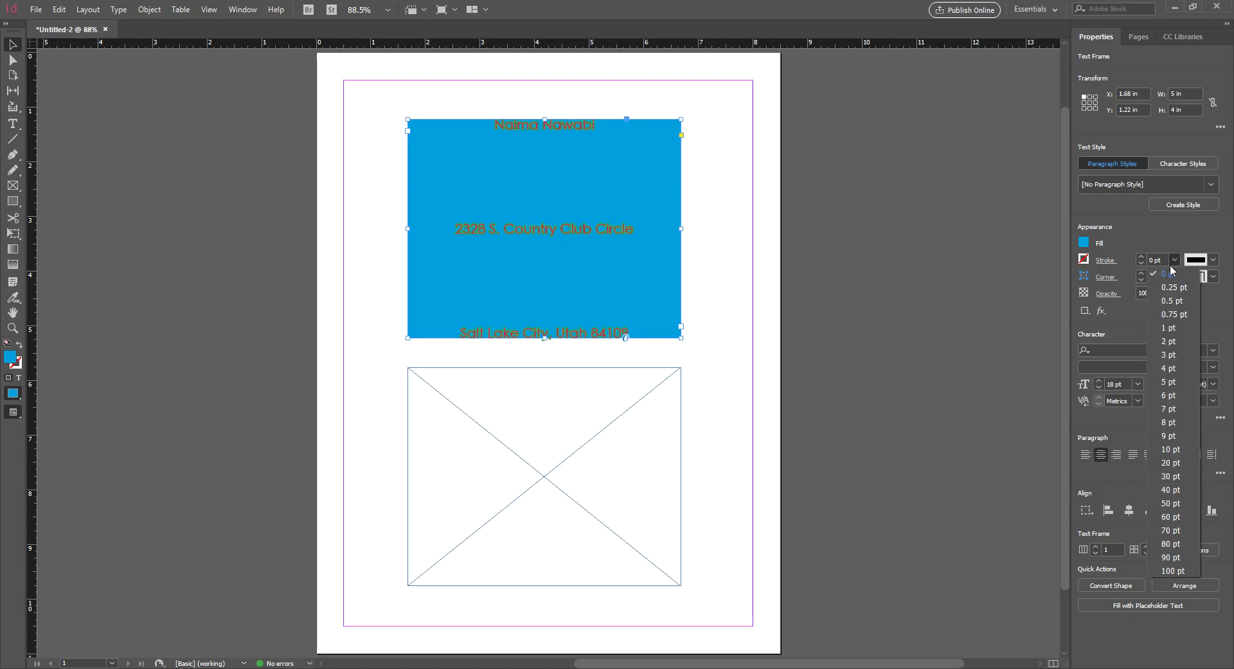
{"action": "left_click", "coordinate": [1177, 382]}
{"action": "left_click", "coordinate": [709, 145]}
{"action": "left_click", "coordinate": [681, 143]}
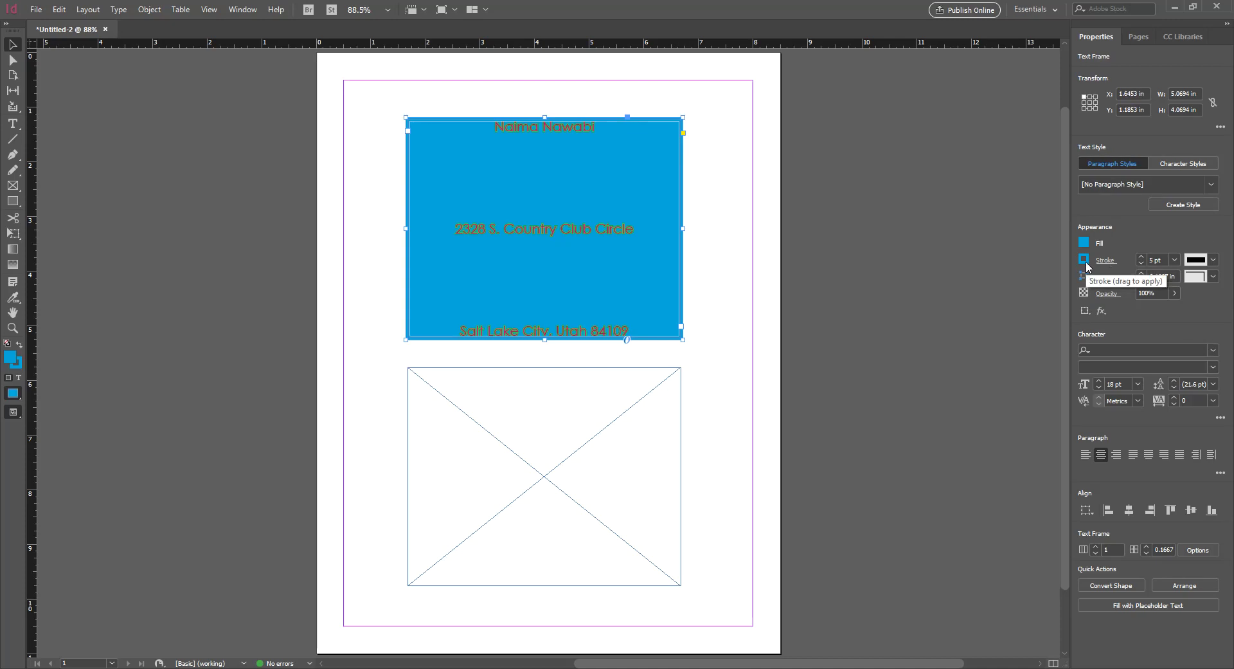
Make the frame border magenta, then deselect and zoom to 125% to view it
{"action": "left_click", "coordinate": [1085, 261]}
{"action": "left_click", "coordinate": [1147, 413]}
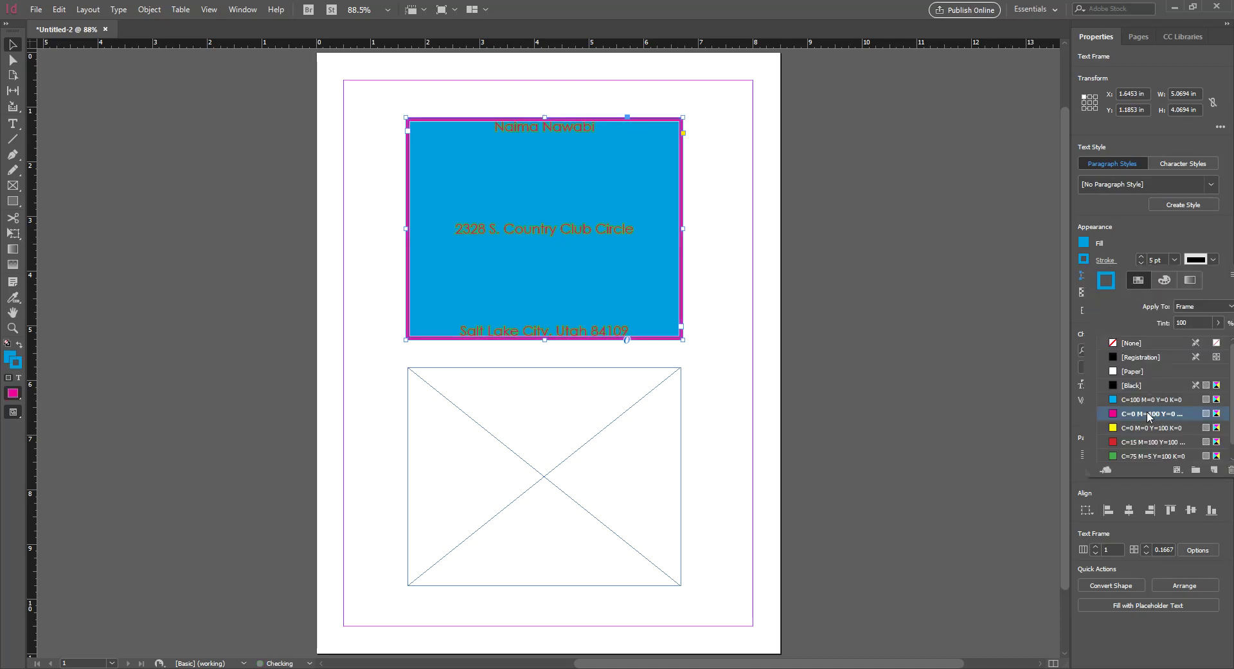
{"action": "left_click", "coordinate": [708, 115]}
{"action": "key", "text": "ctrl+equal"}
{"action": "key", "text": "ctrl+equal"}
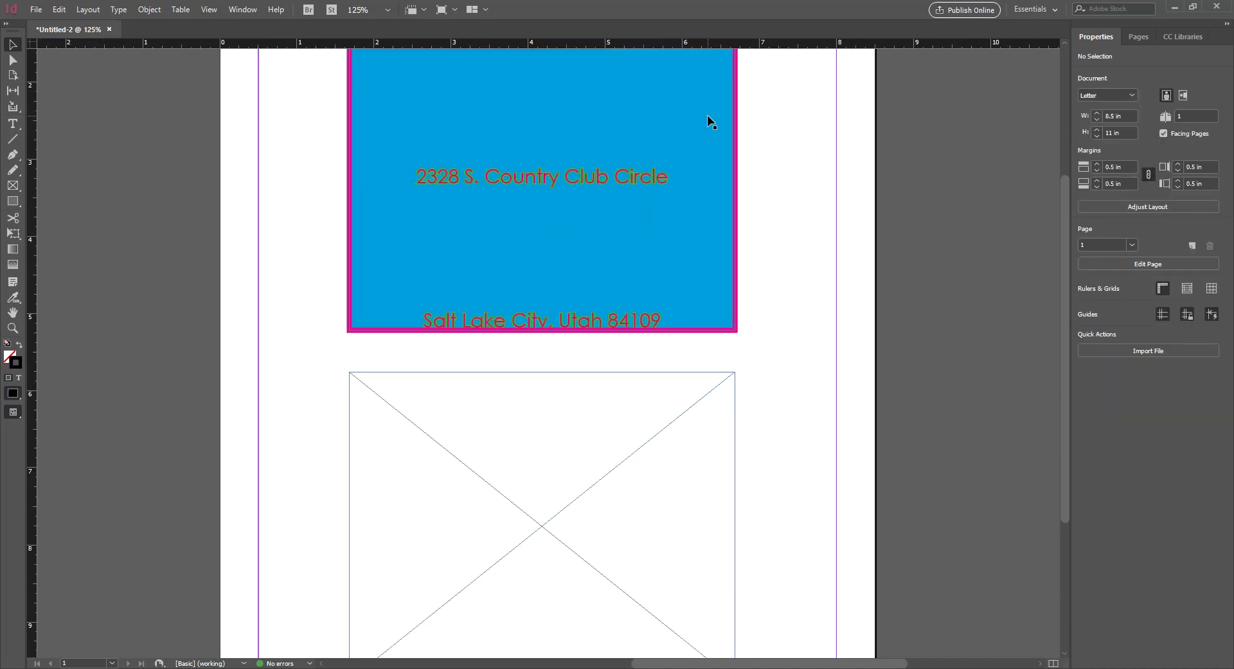
Set the blue address frame's Vertical Justification to Center in Text Frame Options
{"action": "scroll", "coordinate": [722, 180], "scroll_direction": "up", "scroll_amount": 5}
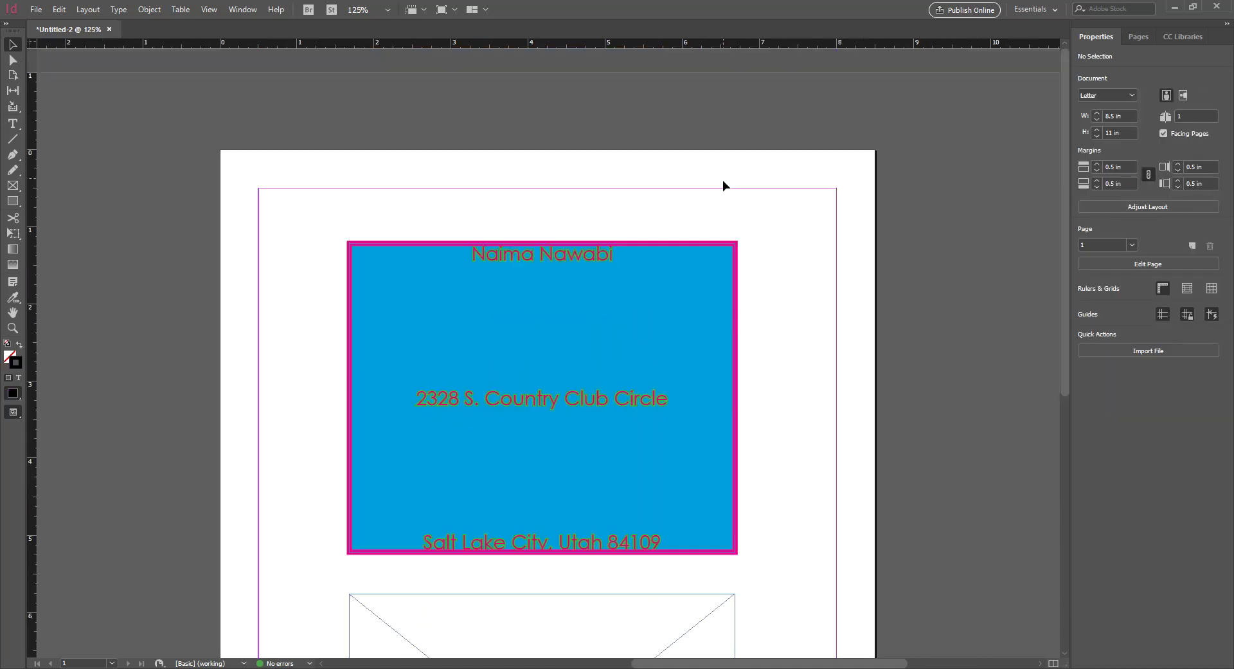
{"action": "left_click", "coordinate": [704, 288]}
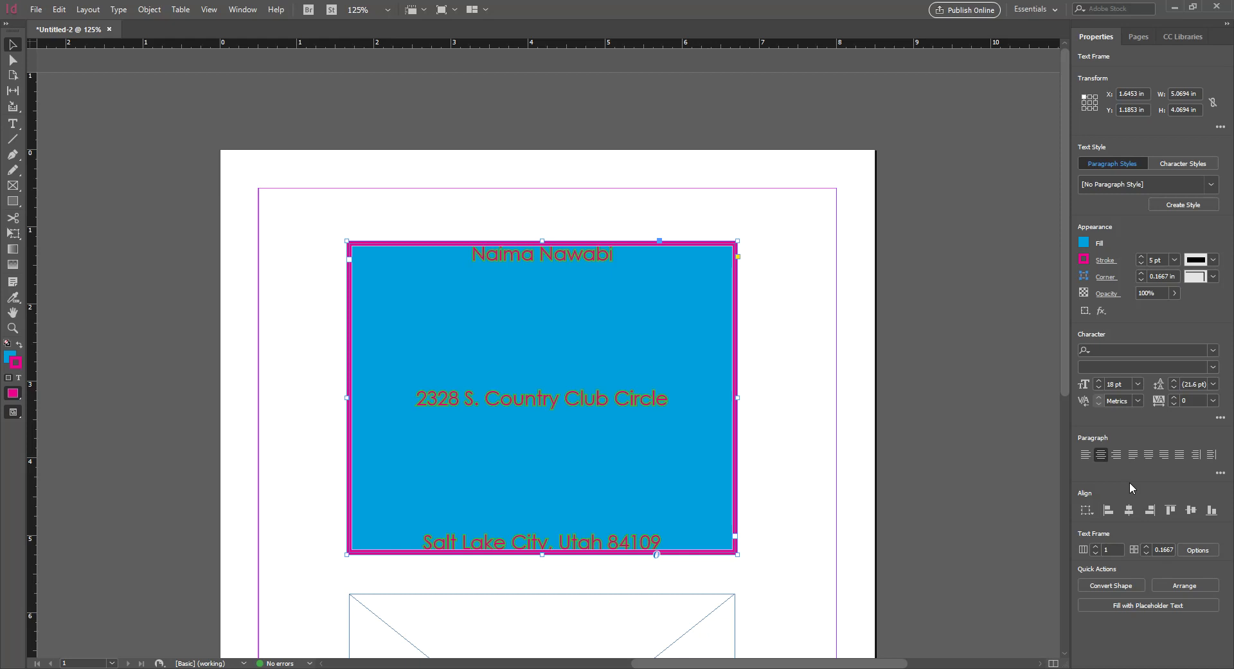
{"action": "left_click", "coordinate": [1198, 551]}
{"action": "left_click", "coordinate": [1012, 284]}
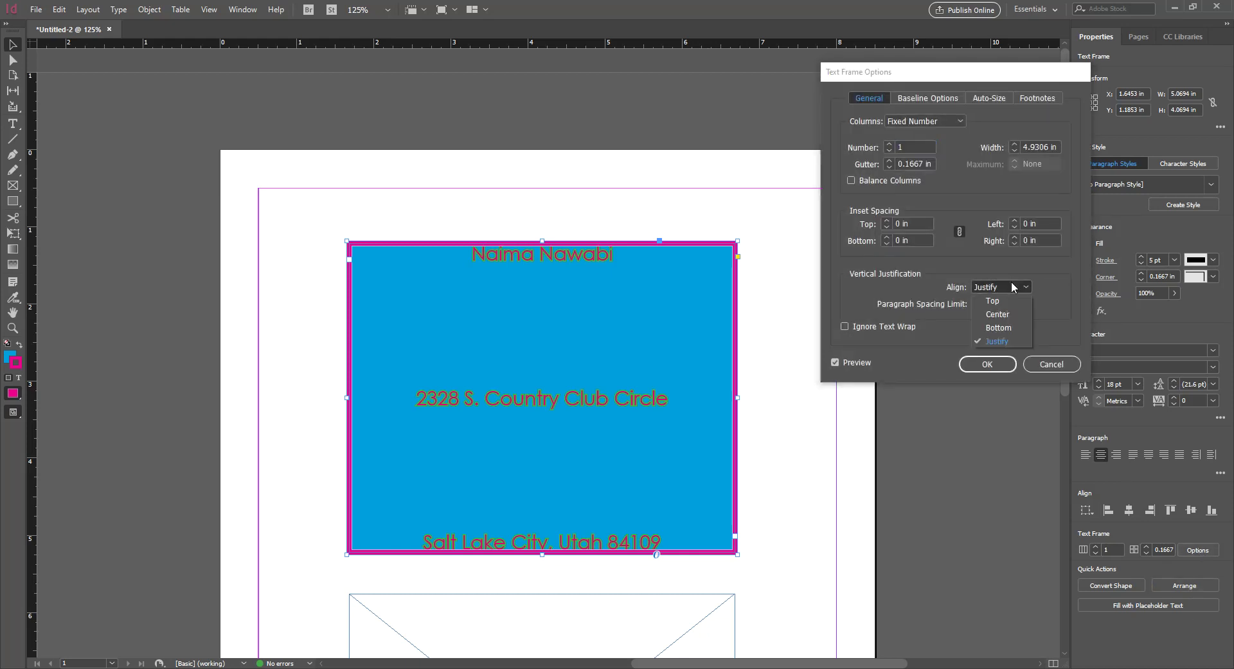
{"action": "left_click", "coordinate": [998, 313]}
{"action": "left_click", "coordinate": [988, 364]}
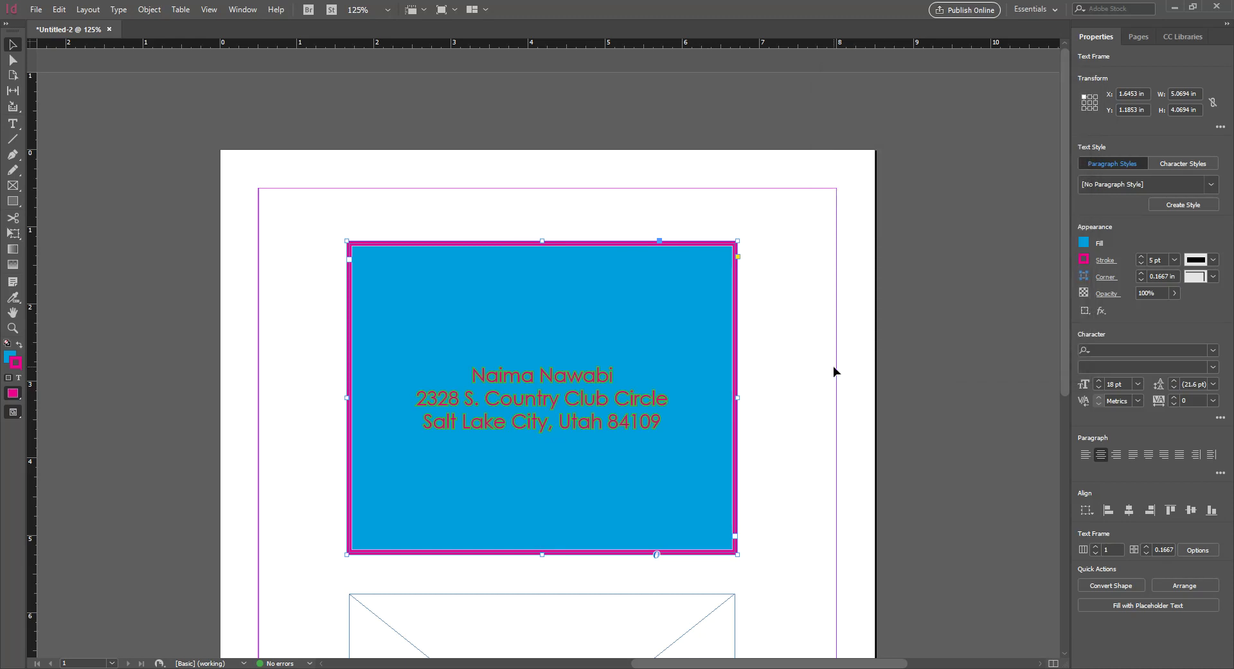
Switch to Preview mode and drag the blue address frame up so its top sits at Y 0.91 in
{"action": "left_click", "coordinate": [794, 314]}
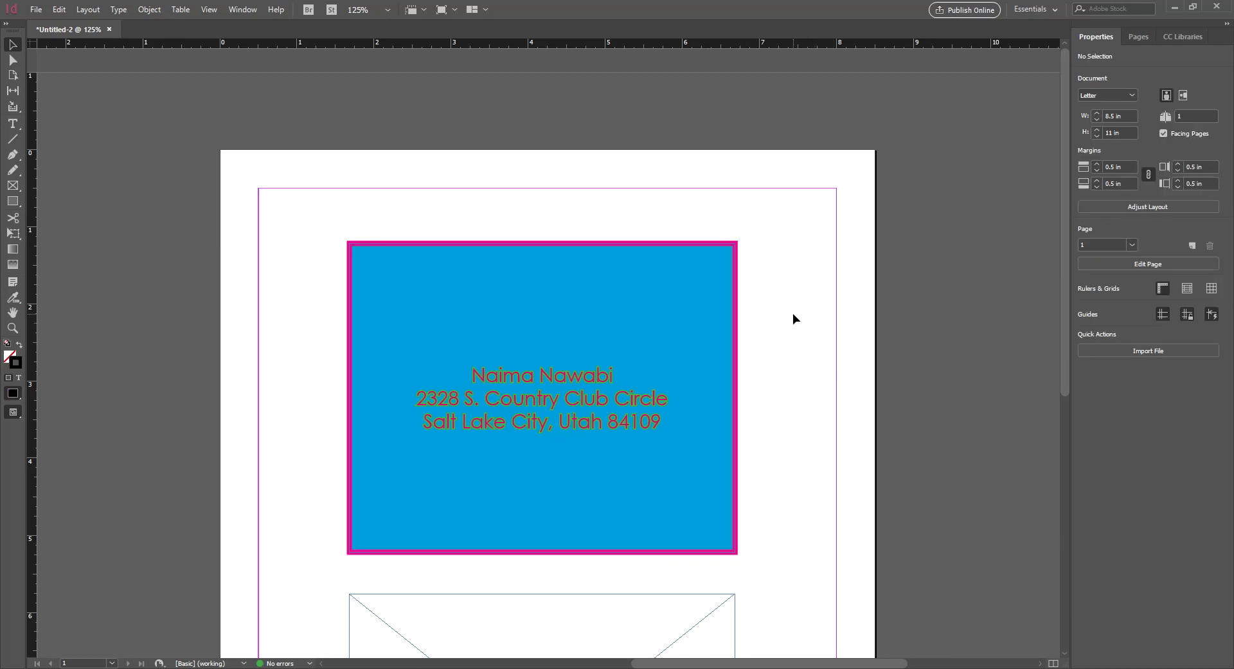
{"action": "key", "text": "w"}
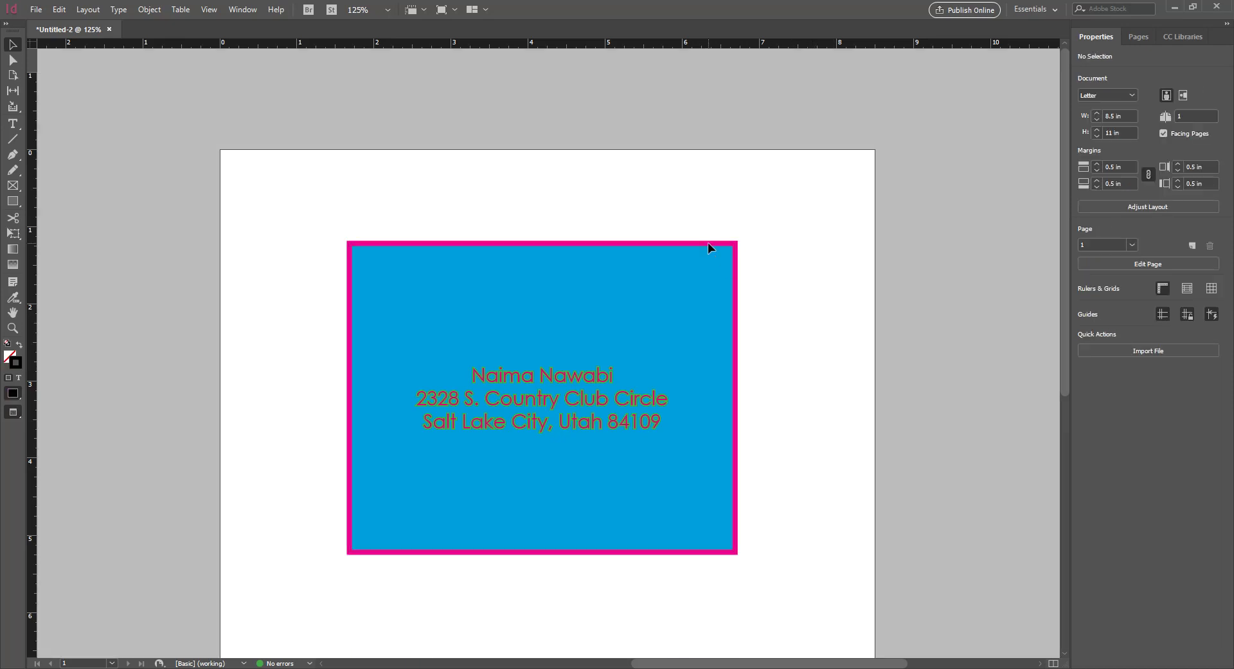
{"action": "left_click", "coordinate": [709, 249]}
{"action": "key", "text": "ctrl+equal"}
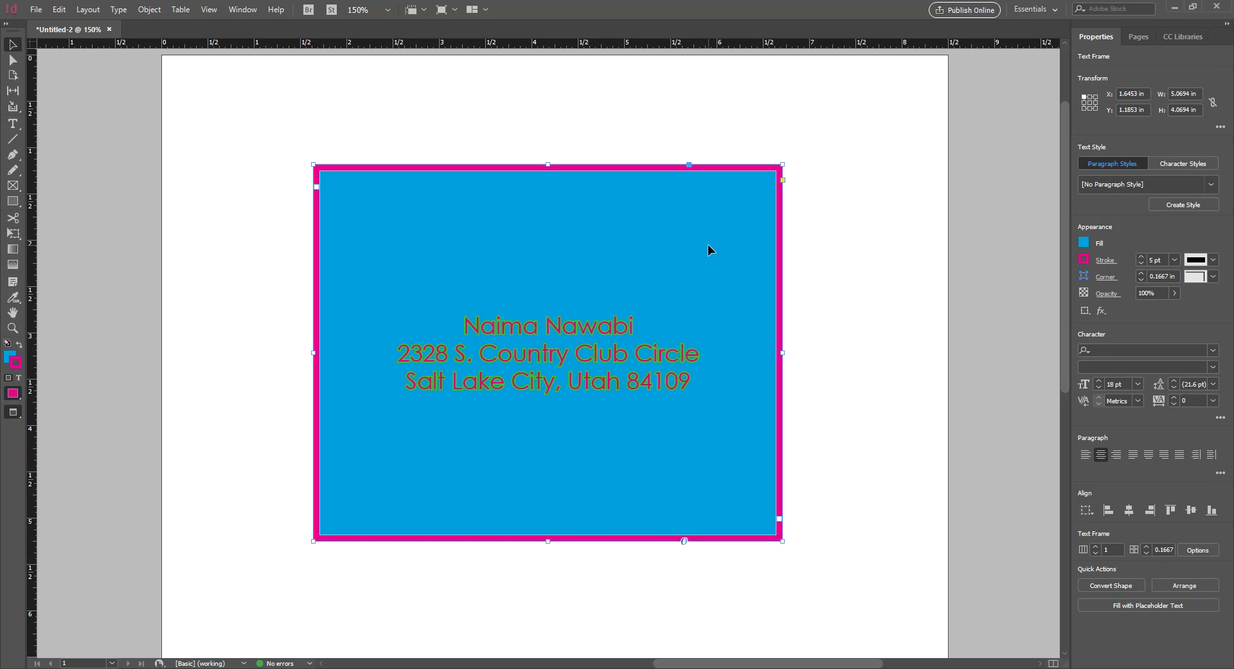
{"action": "left_click_drag", "start_coordinate": [700, 238], "coordinate": [703, 214]}
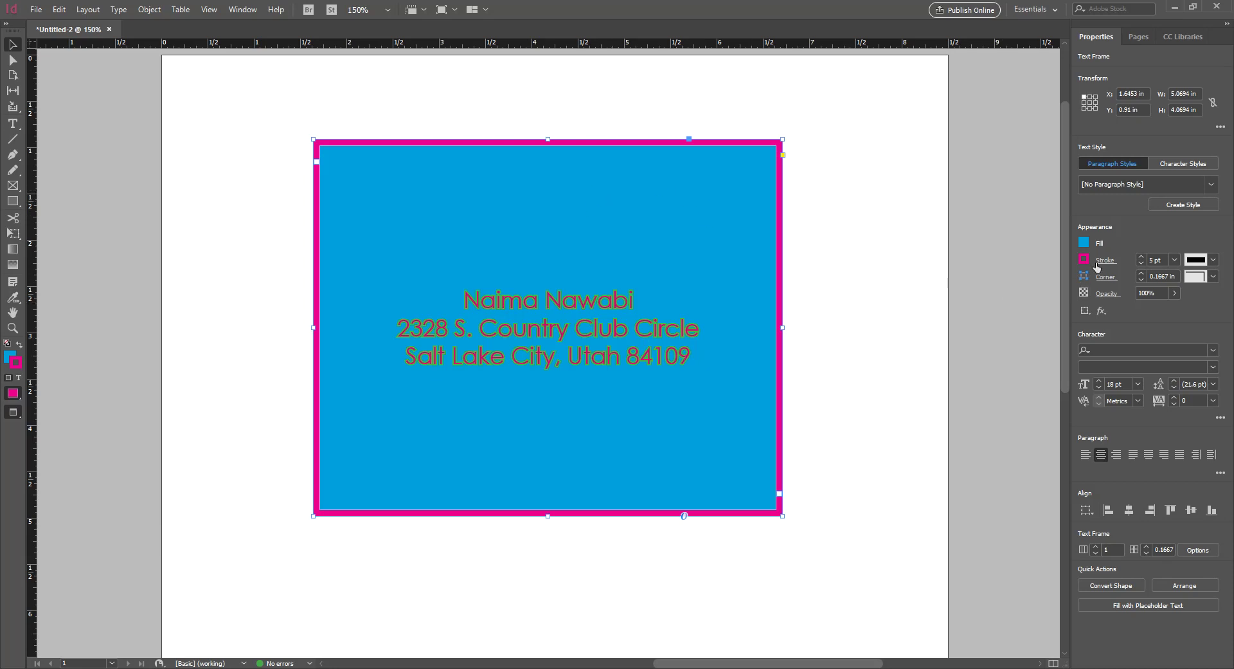
Try Dotted and Thin–Thick border styles, then set the frame's stroke type to Thick–Thin
{"action": "left_click", "coordinate": [1212, 261]}
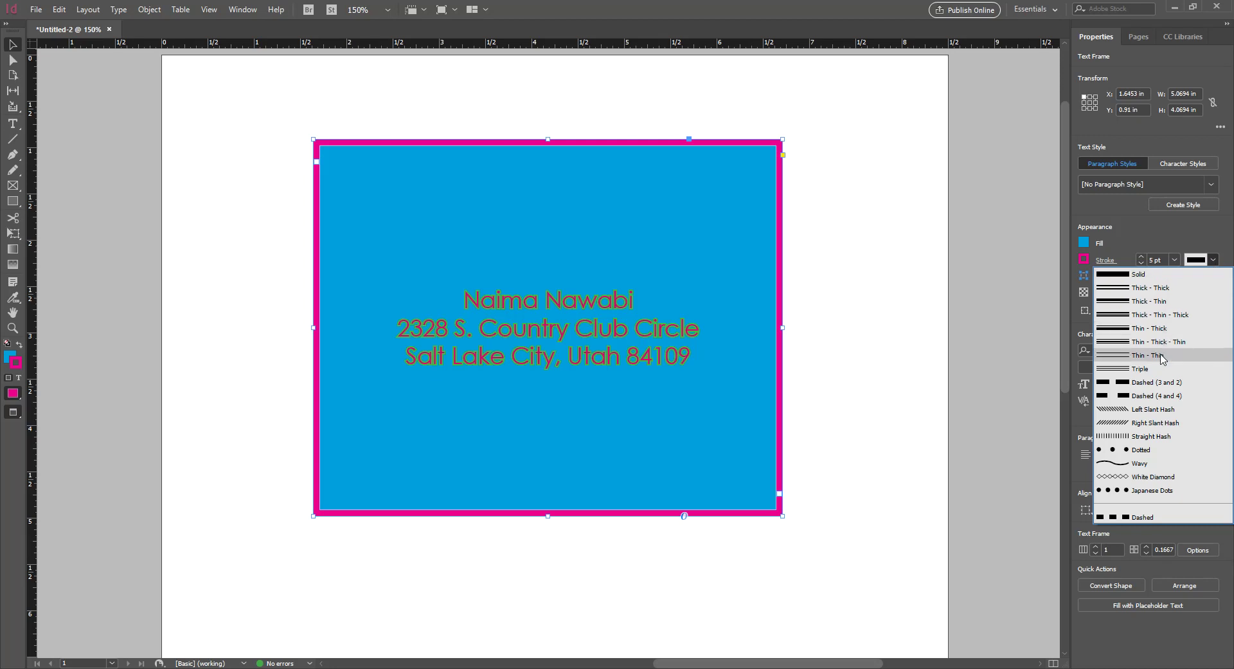
{"action": "left_click", "coordinate": [1148, 451]}
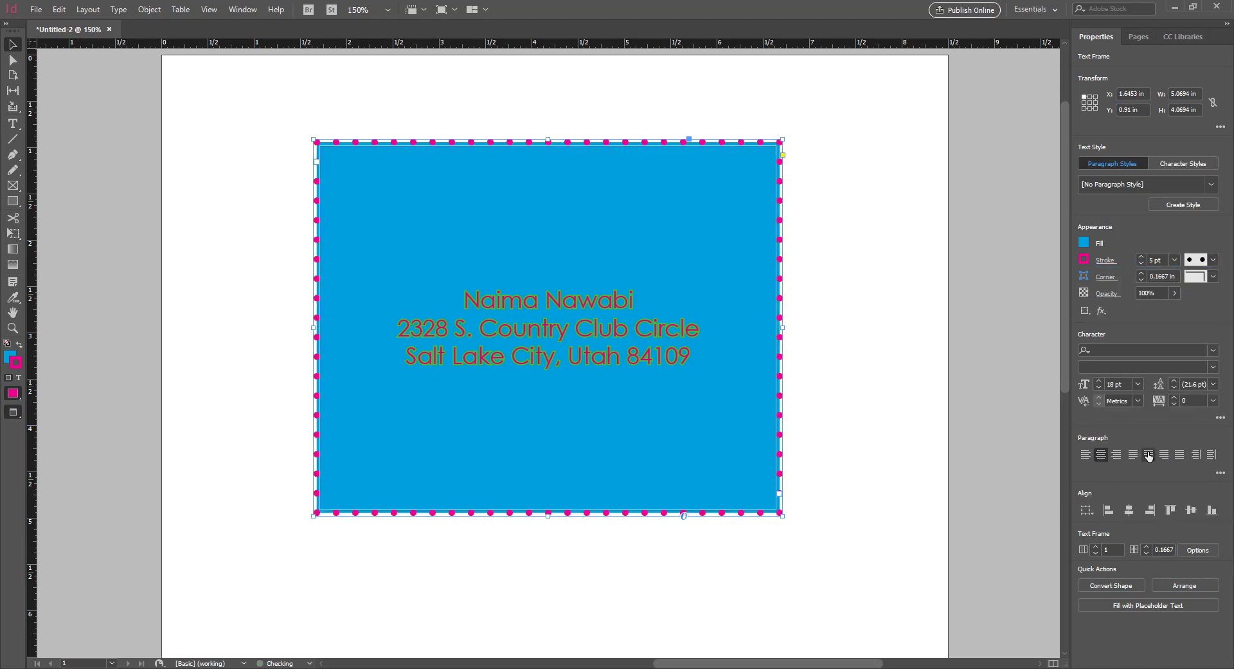
{"action": "left_click", "coordinate": [1213, 260]}
{"action": "left_click", "coordinate": [1179, 325]}
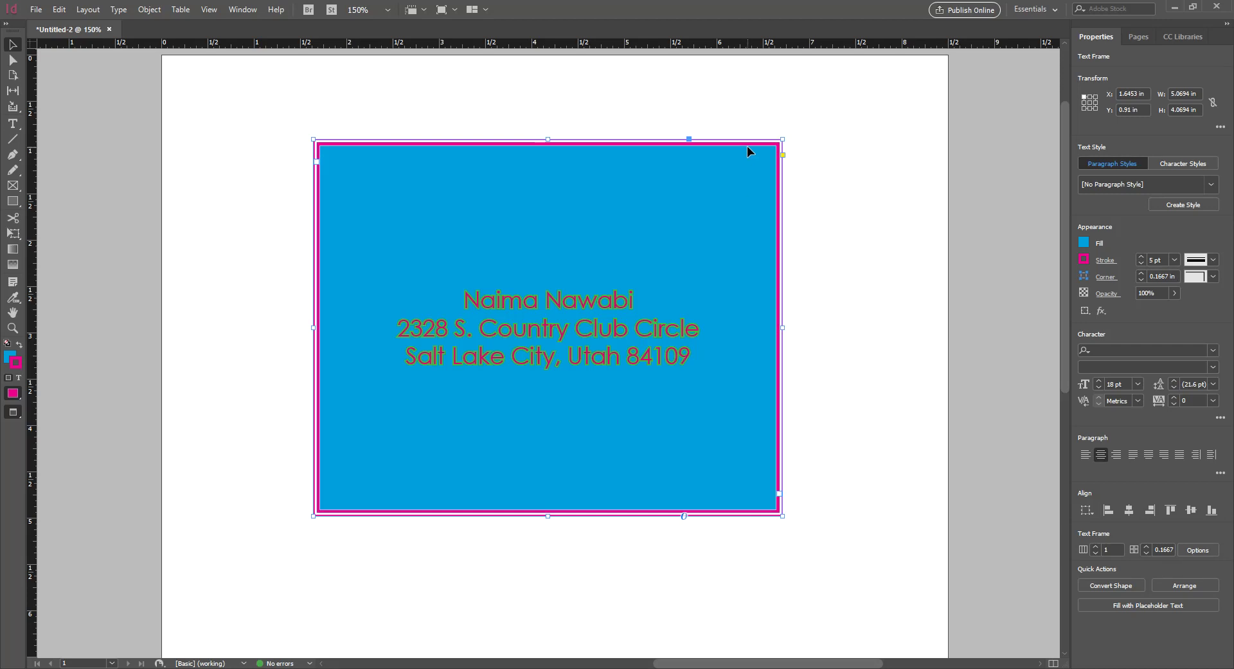
{"action": "key", "text": "ctrl+equal"}
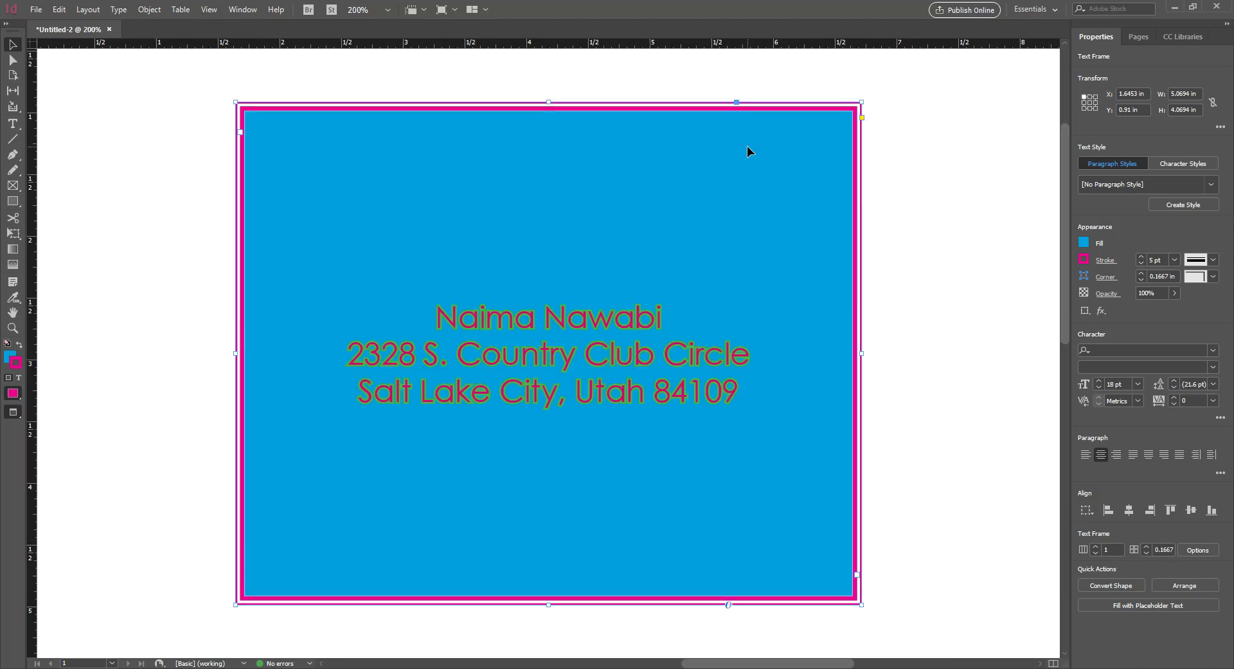
{"action": "left_click", "coordinate": [1213, 260]}
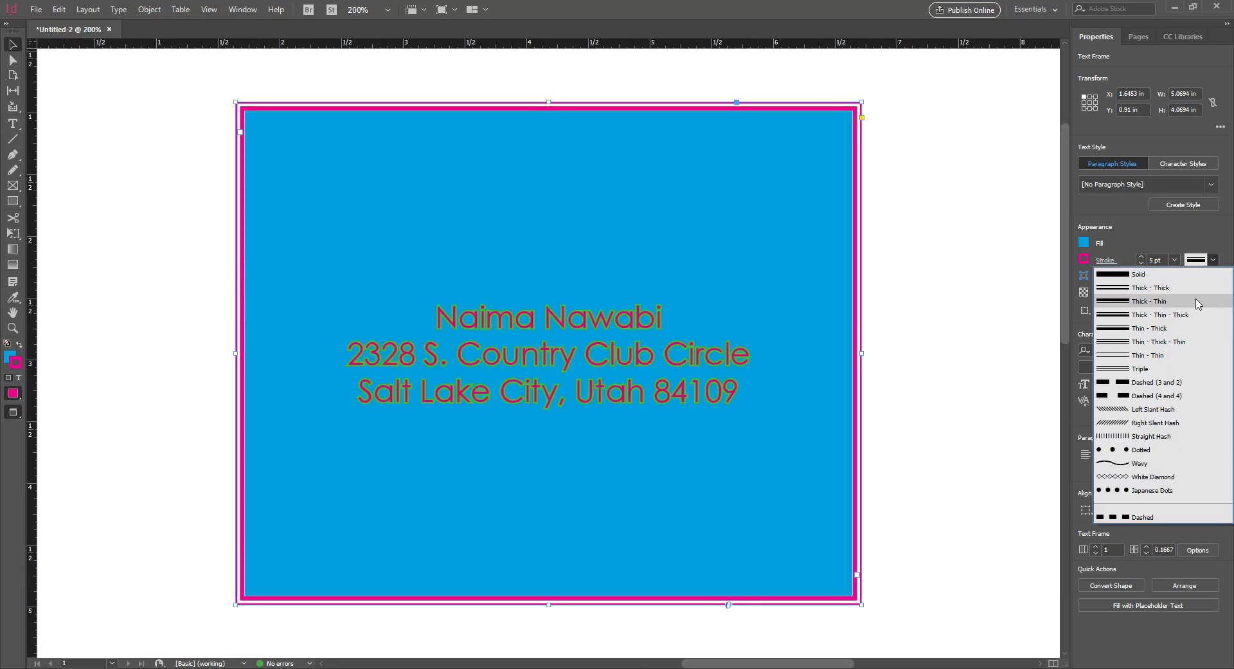
{"action": "left_click", "coordinate": [1195, 299]}
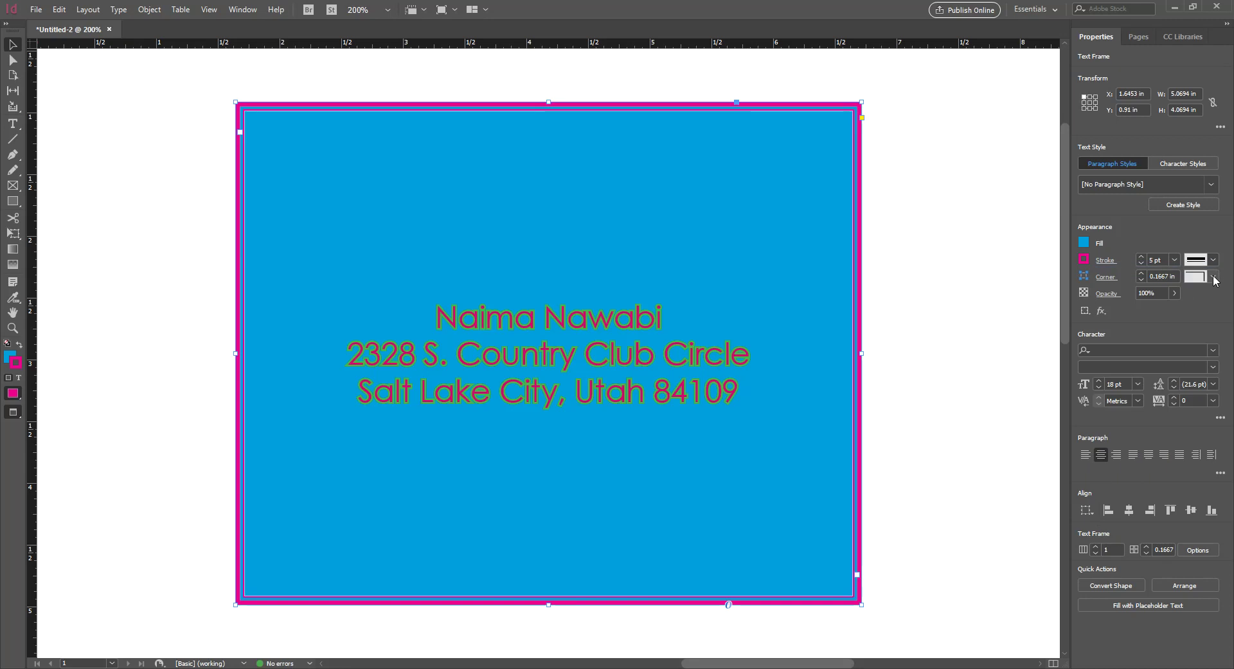
{"action": "left_click", "coordinate": [1214, 277]}
{"action": "left_click", "coordinate": [1213, 277]}
{"action": "left_click", "coordinate": [1212, 260]}
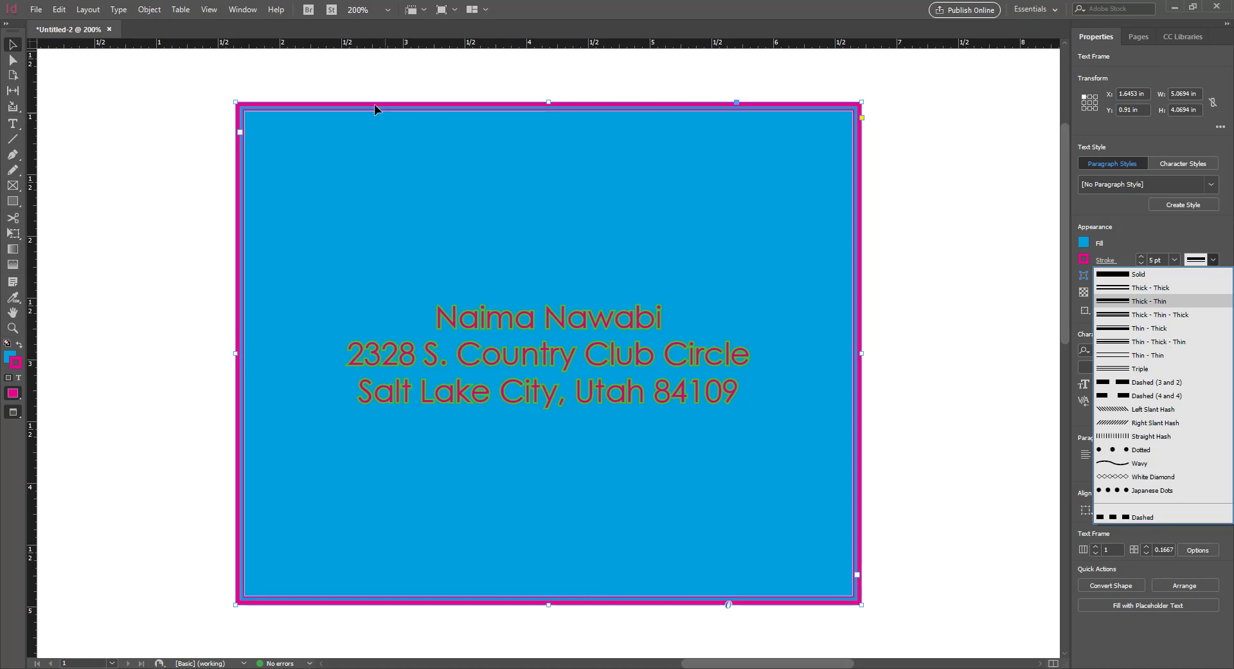
{"action": "left_click", "coordinate": [345, 83]}
{"action": "left_click", "coordinate": [298, 109]}
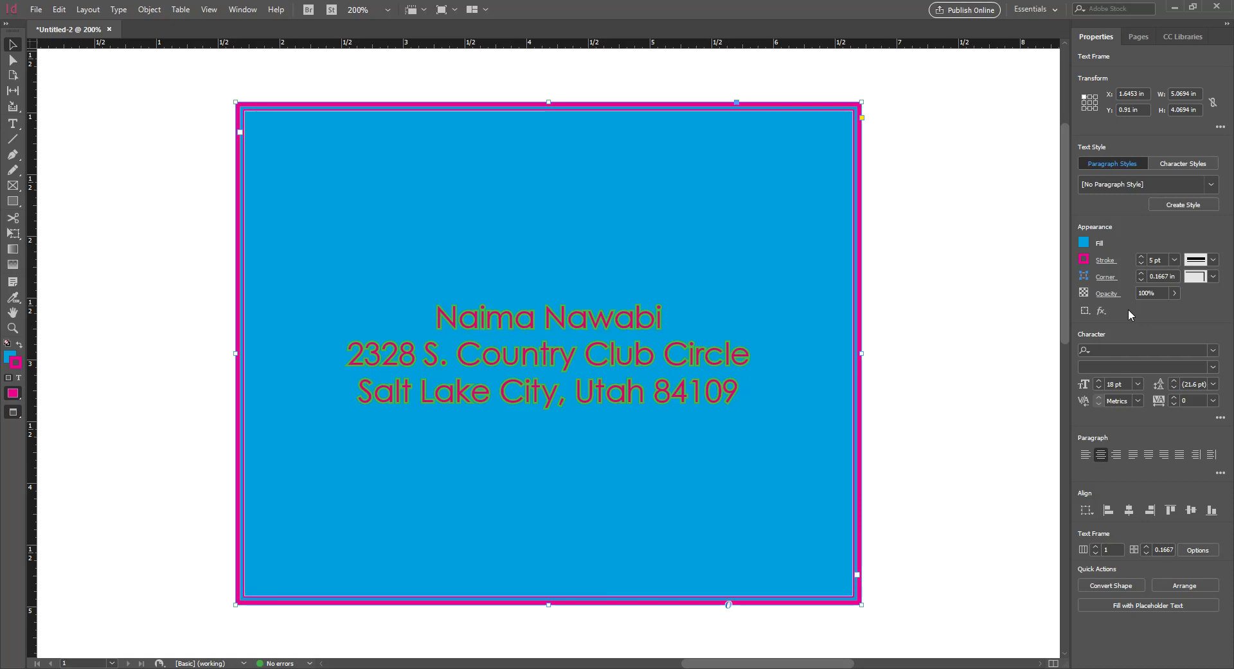
Bring up the detailed stroke settings for the address frame's border
{"action": "left_click", "coordinate": [1212, 259]}
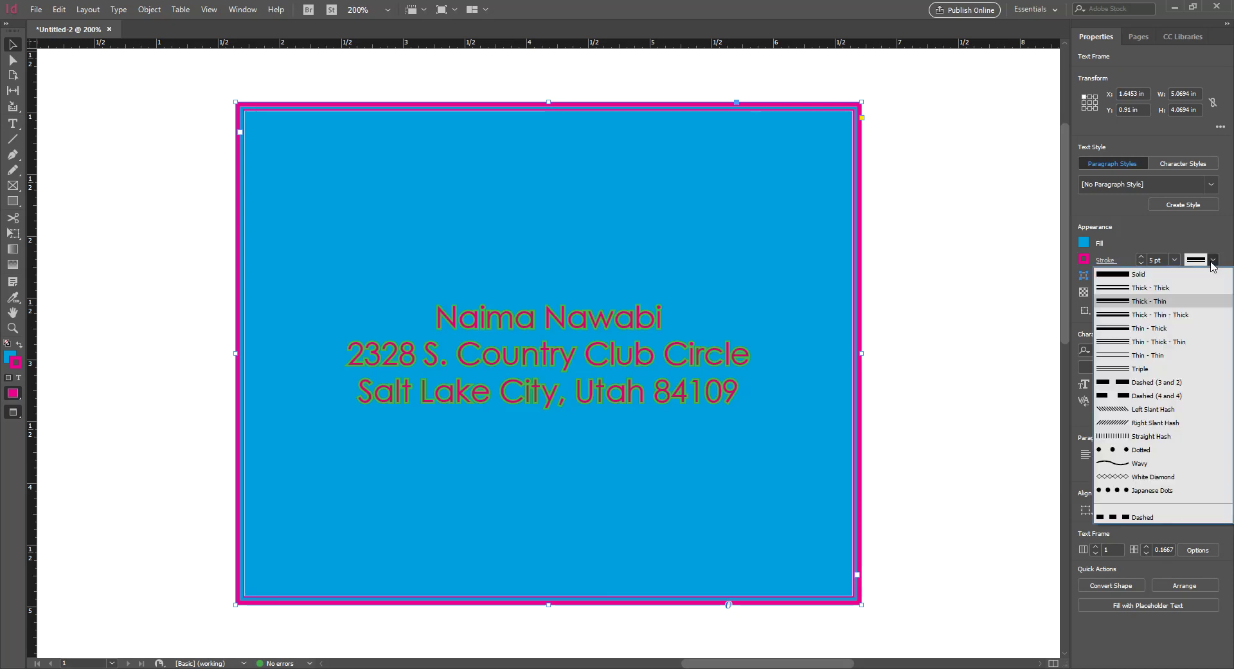
{"action": "left_click", "coordinate": [1213, 259]}
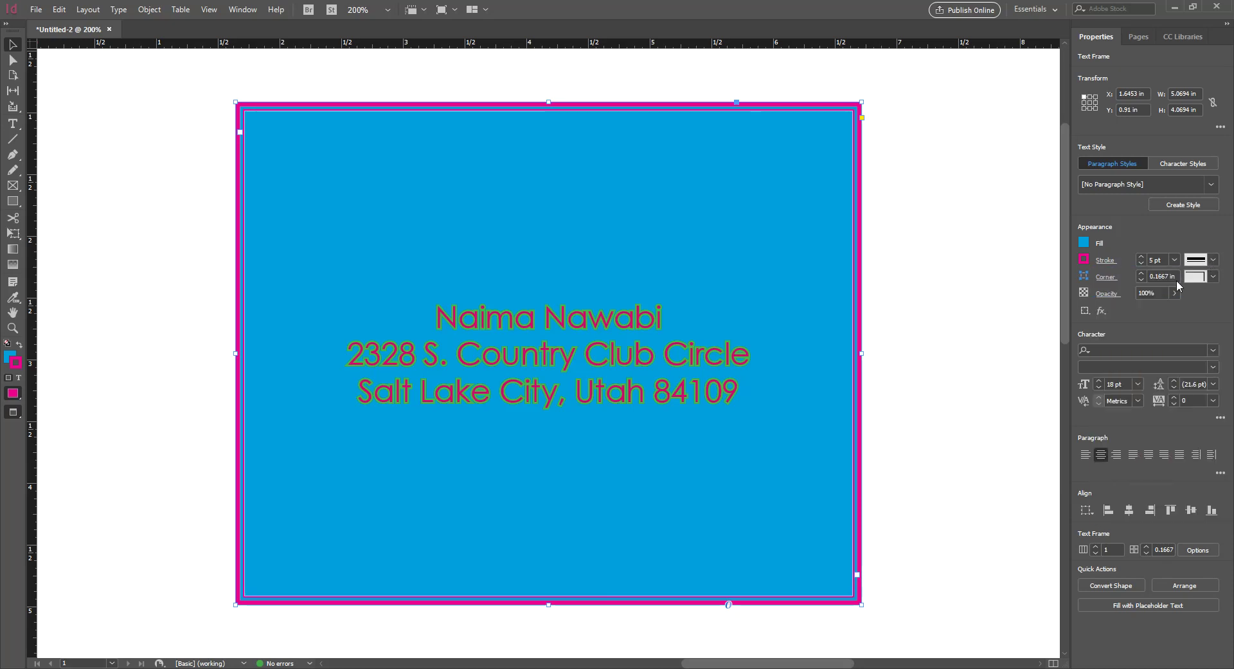
{"action": "left_click", "coordinate": [1106, 261]}
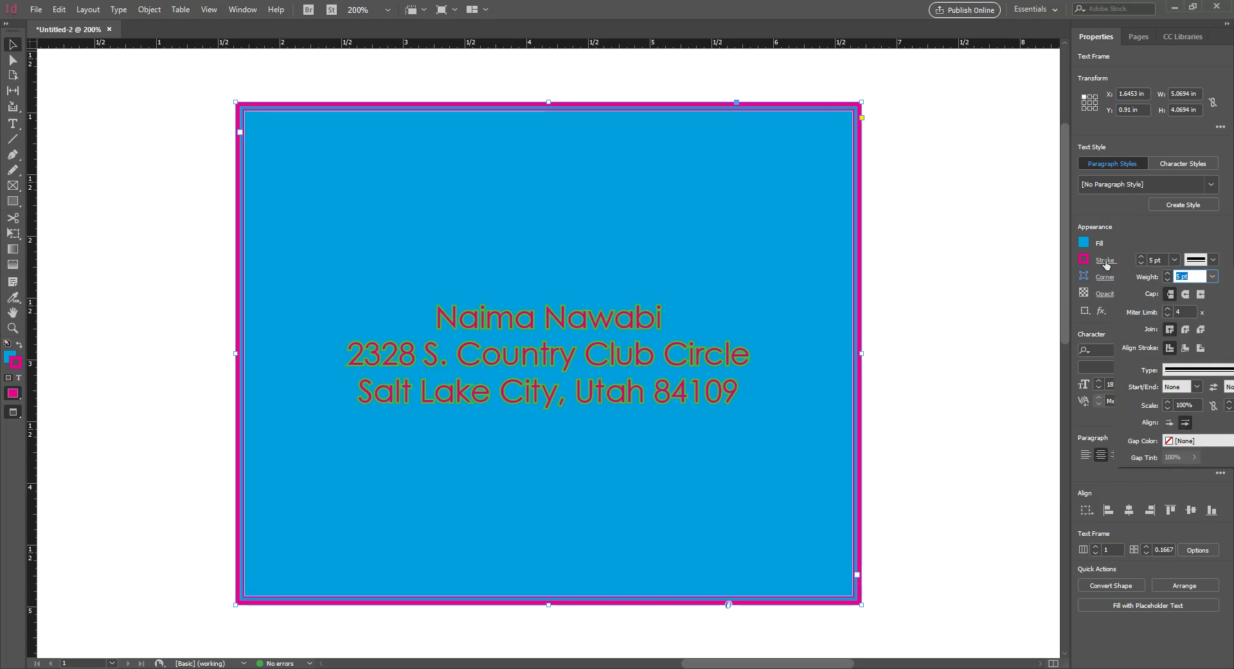
{"action": "left_click", "coordinate": [1106, 262]}
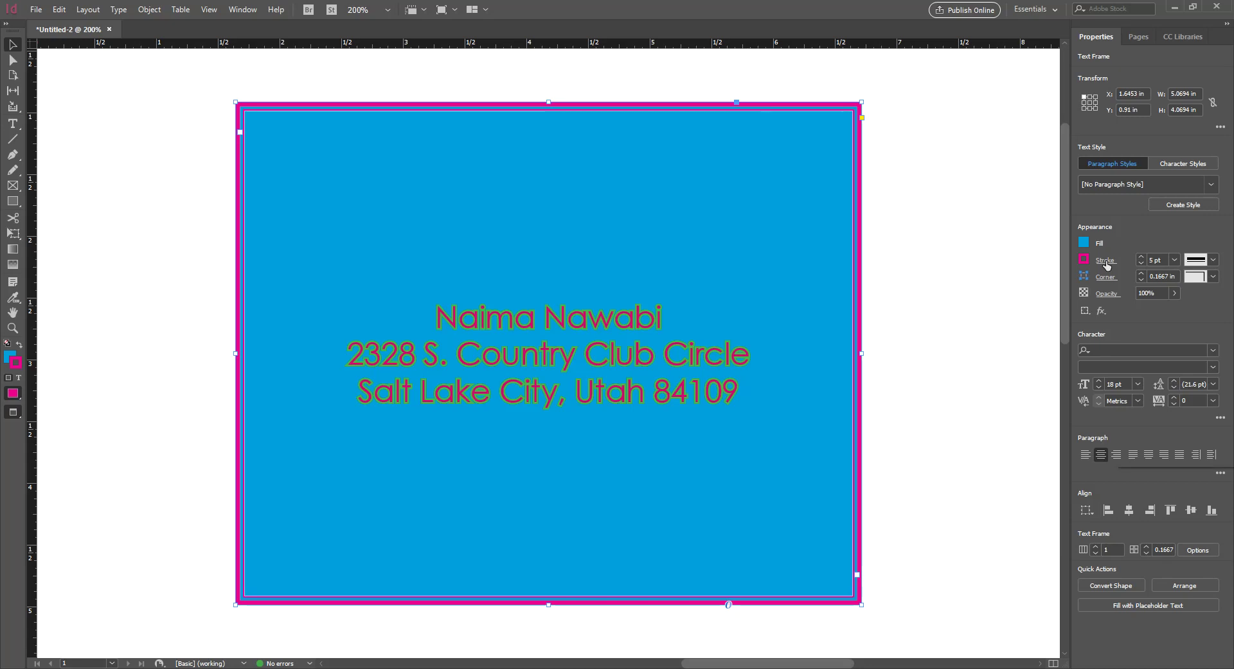
{"action": "left_click", "coordinate": [1105, 261]}
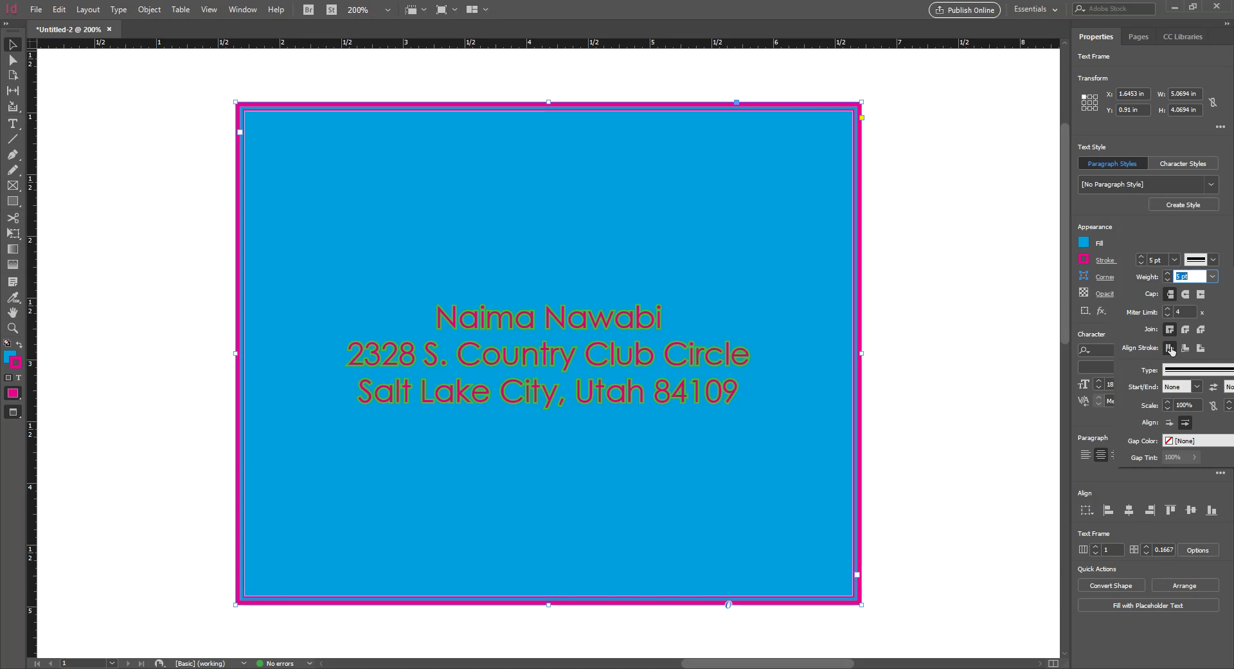
Compare the Align Stroke options and settle on aligning the border to the inside
{"action": "left_click", "coordinate": [1185, 348]}
{"action": "left_click", "coordinate": [1201, 348]}
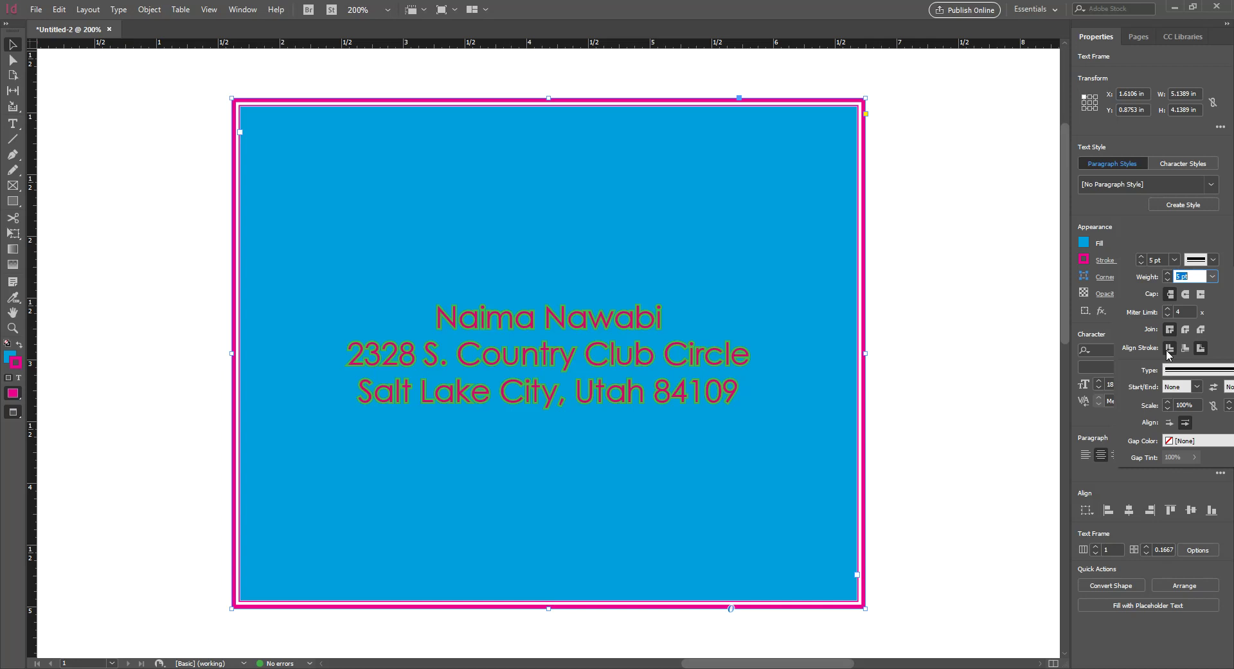
{"action": "left_click", "coordinate": [1170, 347]}
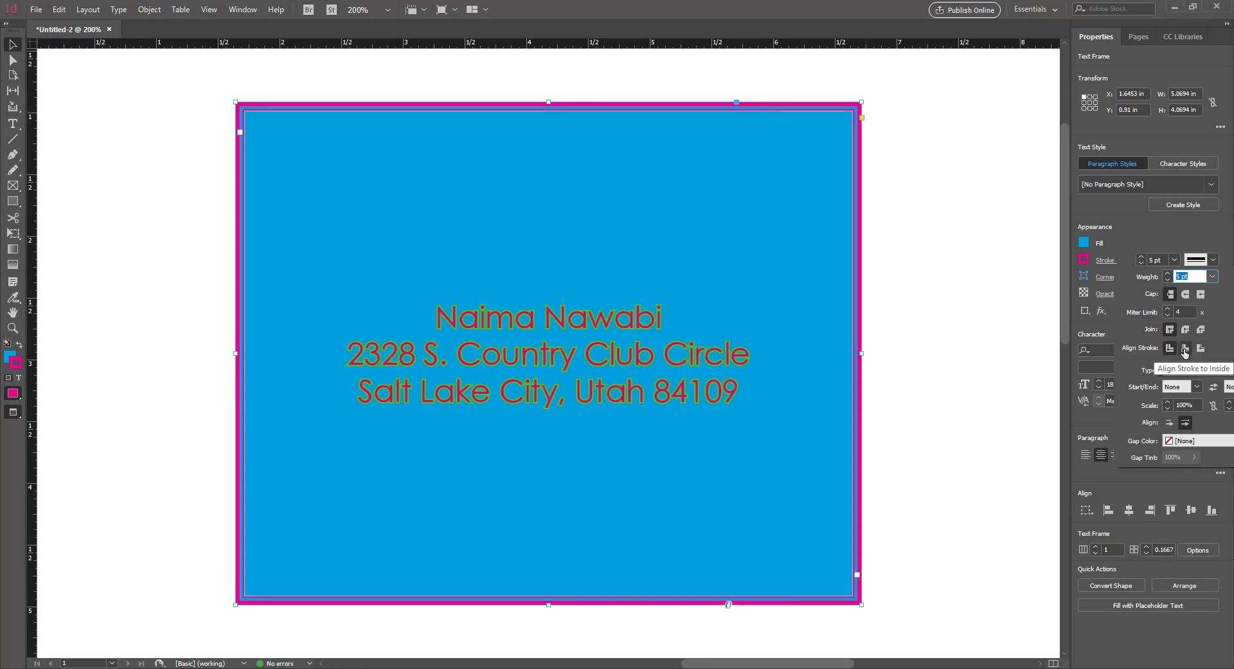
{"action": "left_click", "coordinate": [1186, 349]}
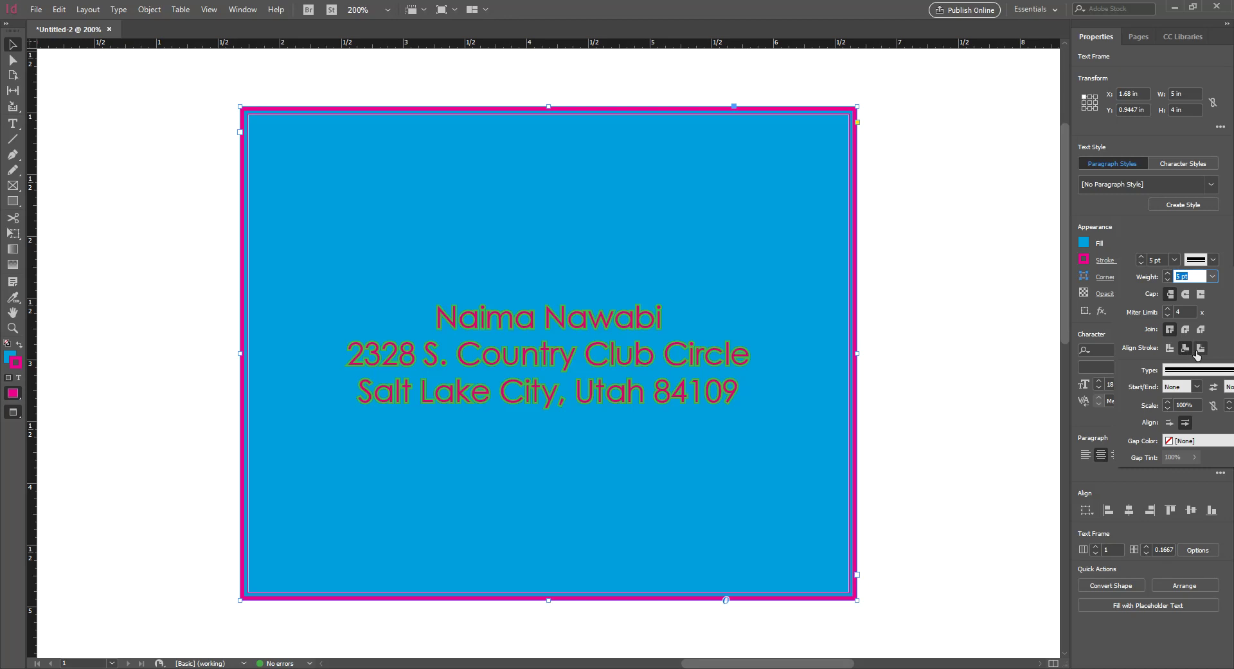
{"action": "left_click", "coordinate": [1199, 349]}
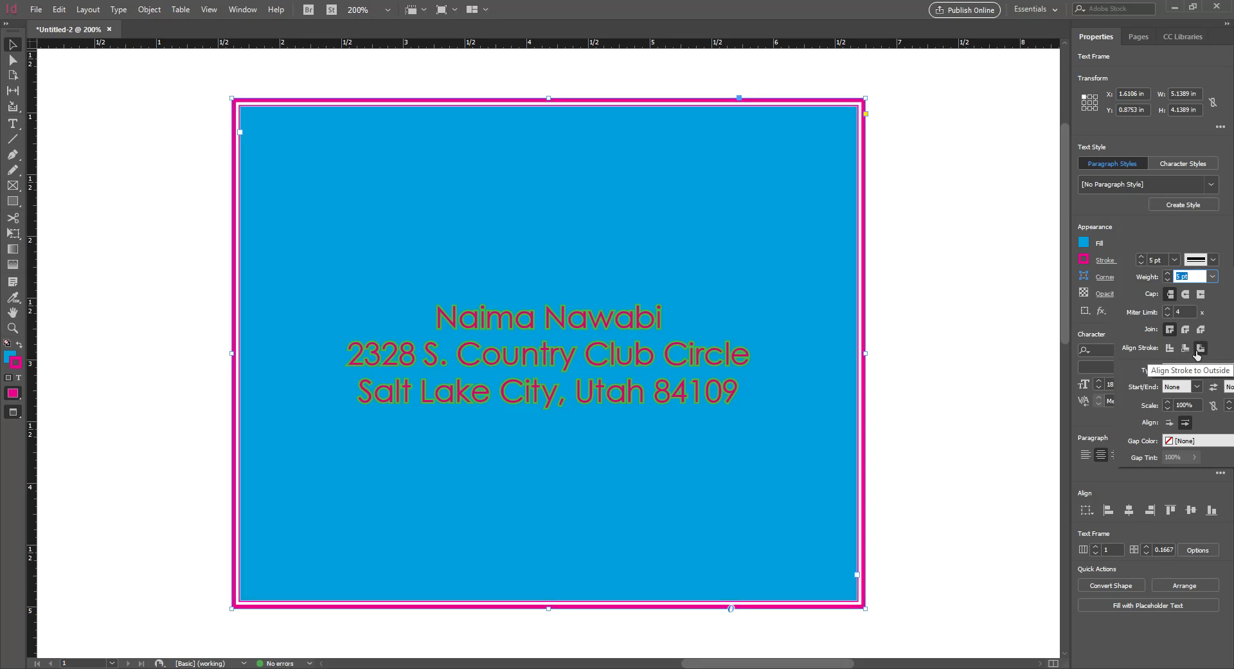
{"action": "left_click", "coordinate": [1188, 352]}
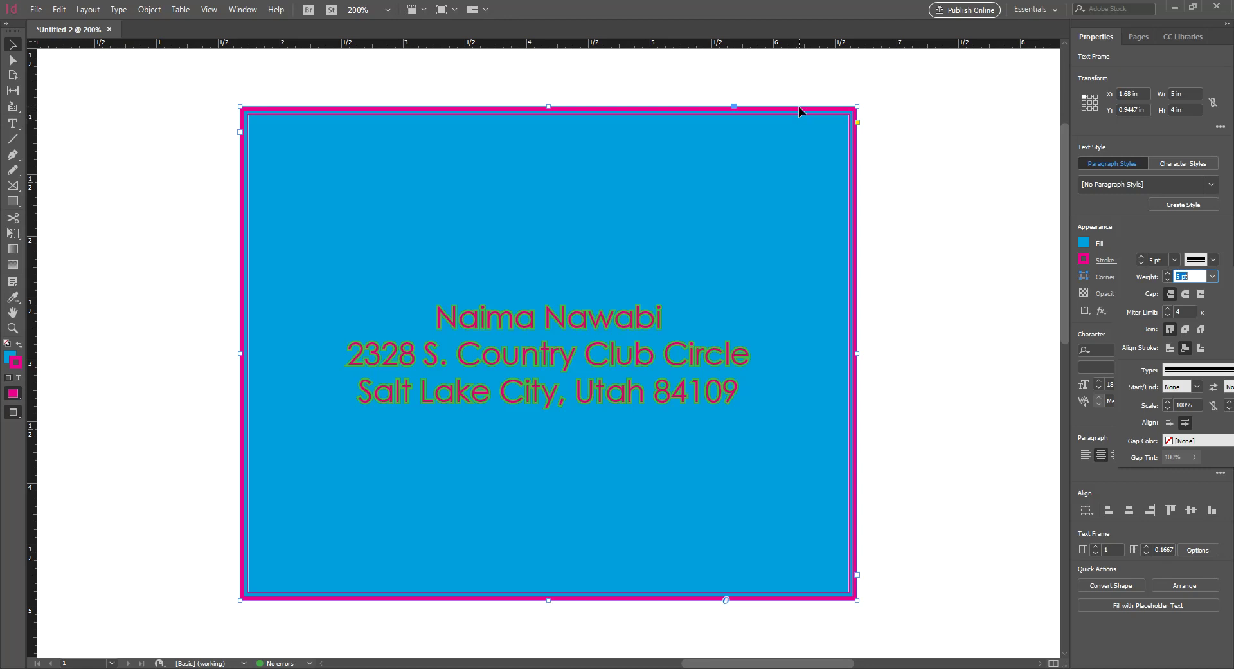
{"action": "left_click", "coordinate": [1200, 348]}
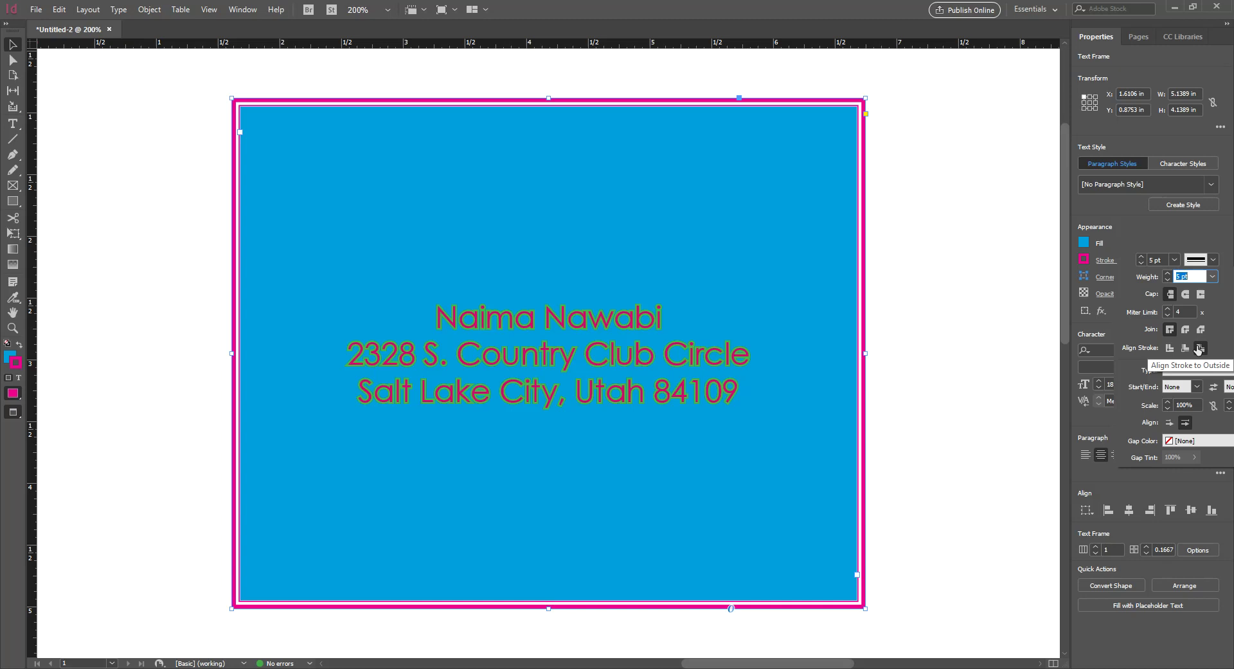
{"action": "left_click", "coordinate": [1185, 349]}
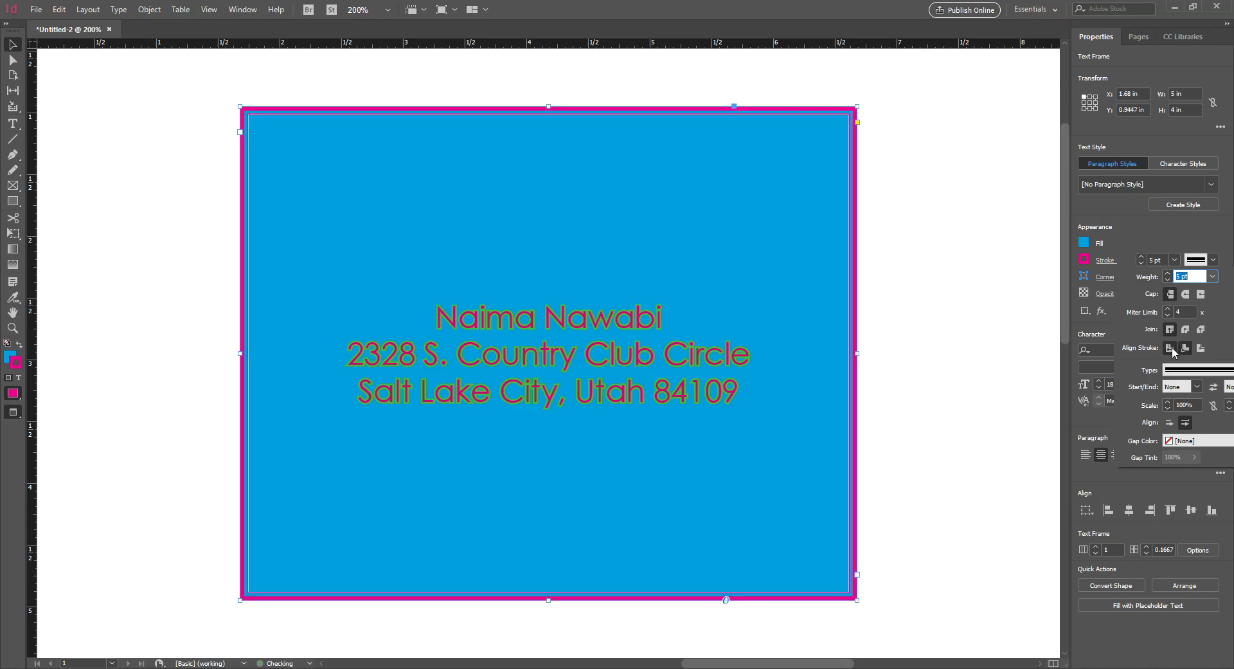
{"action": "double_click", "coordinate": [682, 356]}
{"action": "triple_click", "coordinate": [681, 357]}
{"action": "left_click_drag", "start_coordinate": [739, 392], "coordinate": [710, 388]}
{"action": "key", "text": "ctrl+a"}
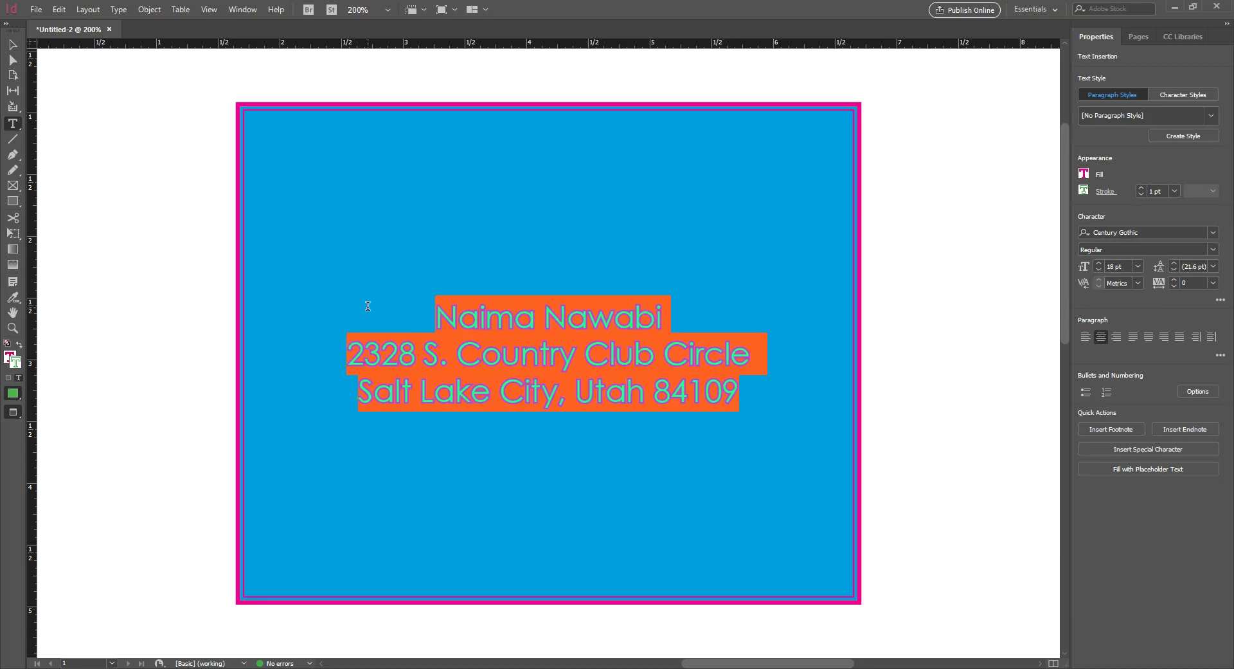
{"action": "left_click", "coordinate": [696, 380]}
{"action": "left_click", "coordinate": [744, 397]}
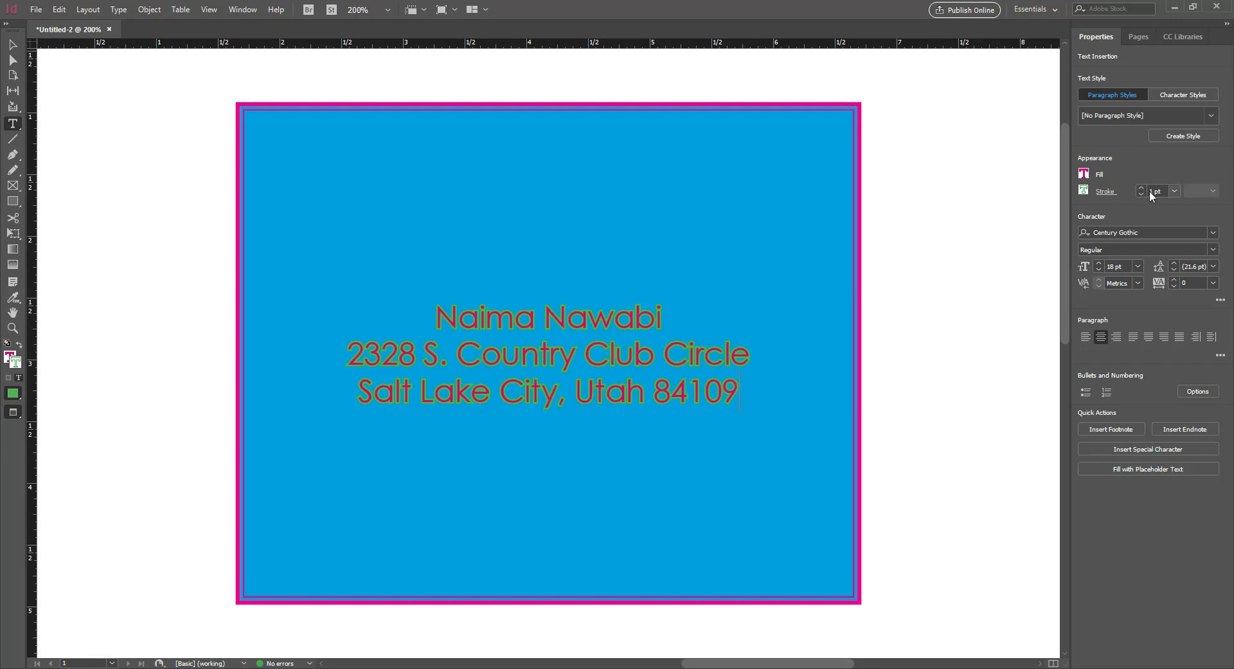
{"action": "left_click", "coordinate": [1108, 192]}
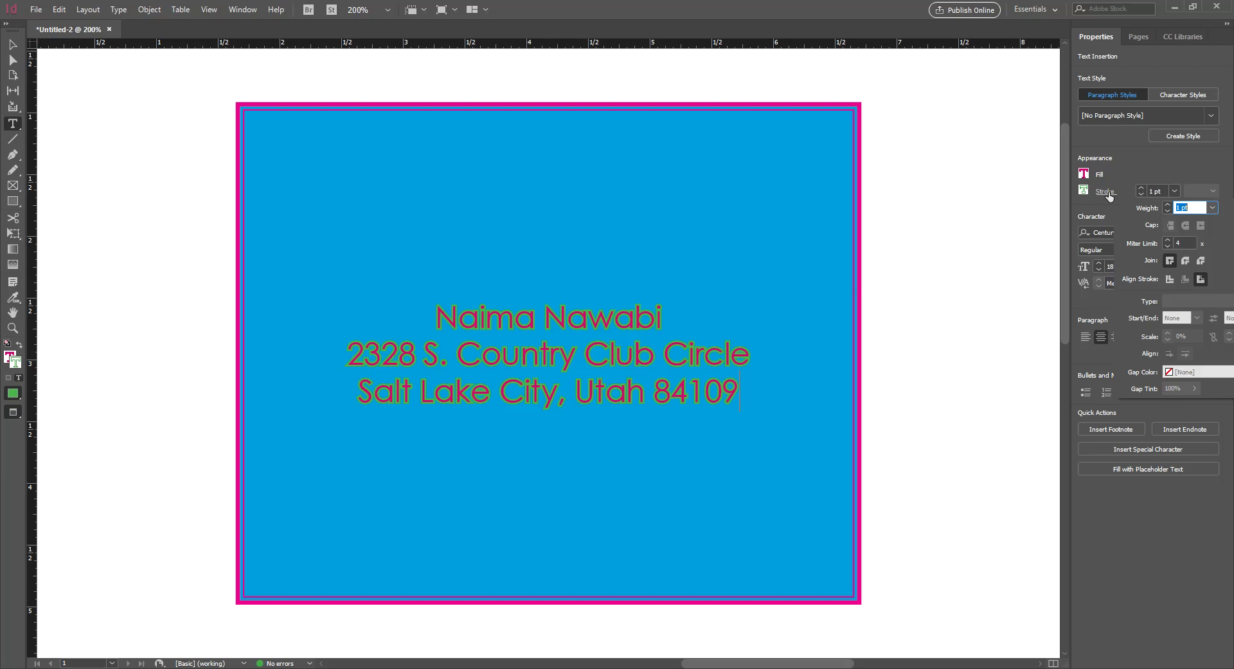
{"action": "left_click", "coordinate": [1168, 204]}
{"action": "left_click", "coordinate": [1168, 204]}
{"action": "left_click", "coordinate": [1167, 205]}
{"action": "left_click", "coordinate": [1167, 211]}
{"action": "left_click", "coordinate": [1167, 211]}
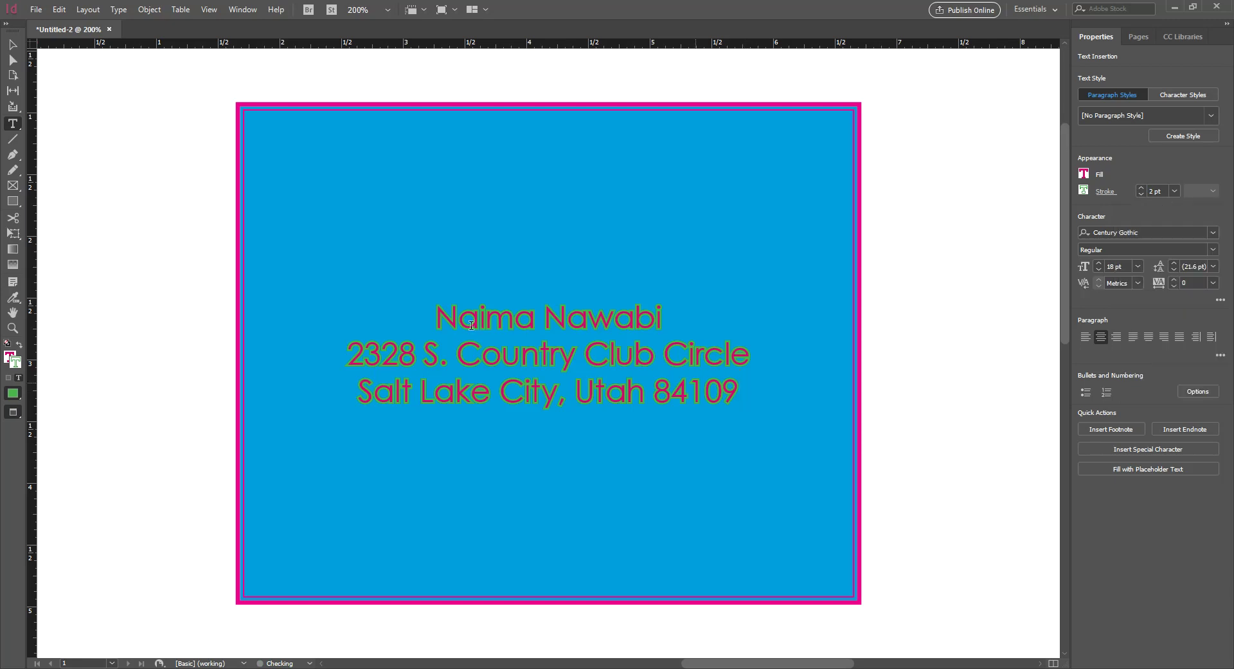
{"action": "left_click_drag", "start_coordinate": [436, 308], "coordinate": [805, 378]}
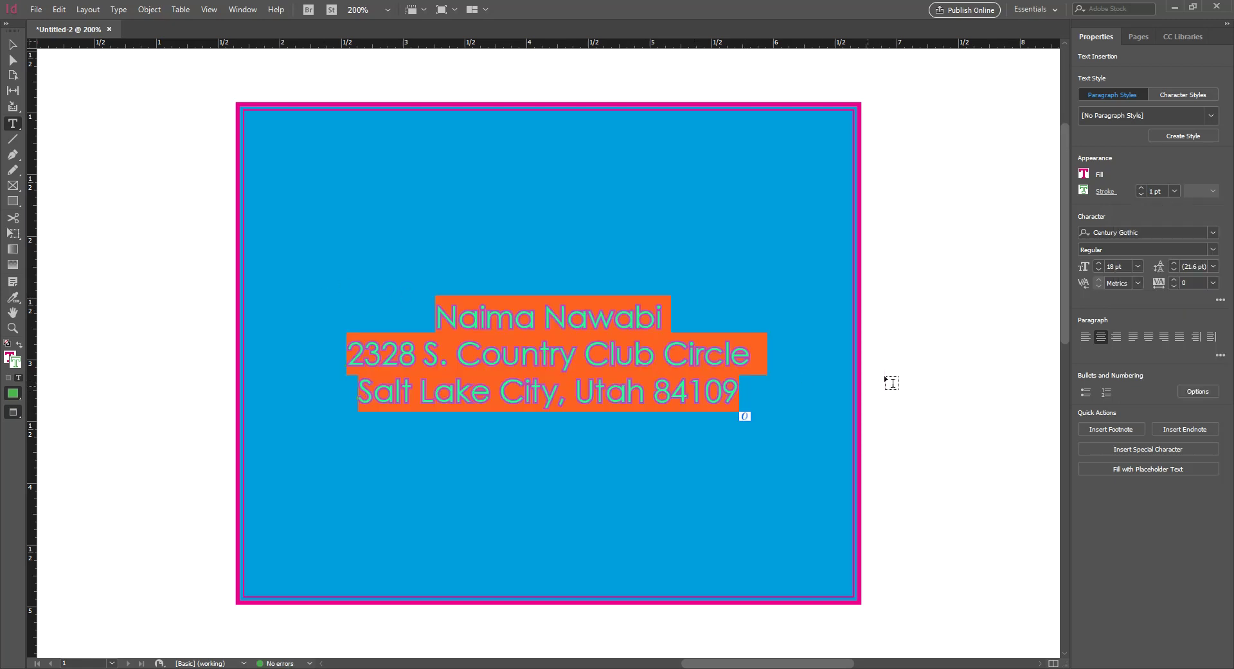
{"action": "left_click", "coordinate": [17, 44]}
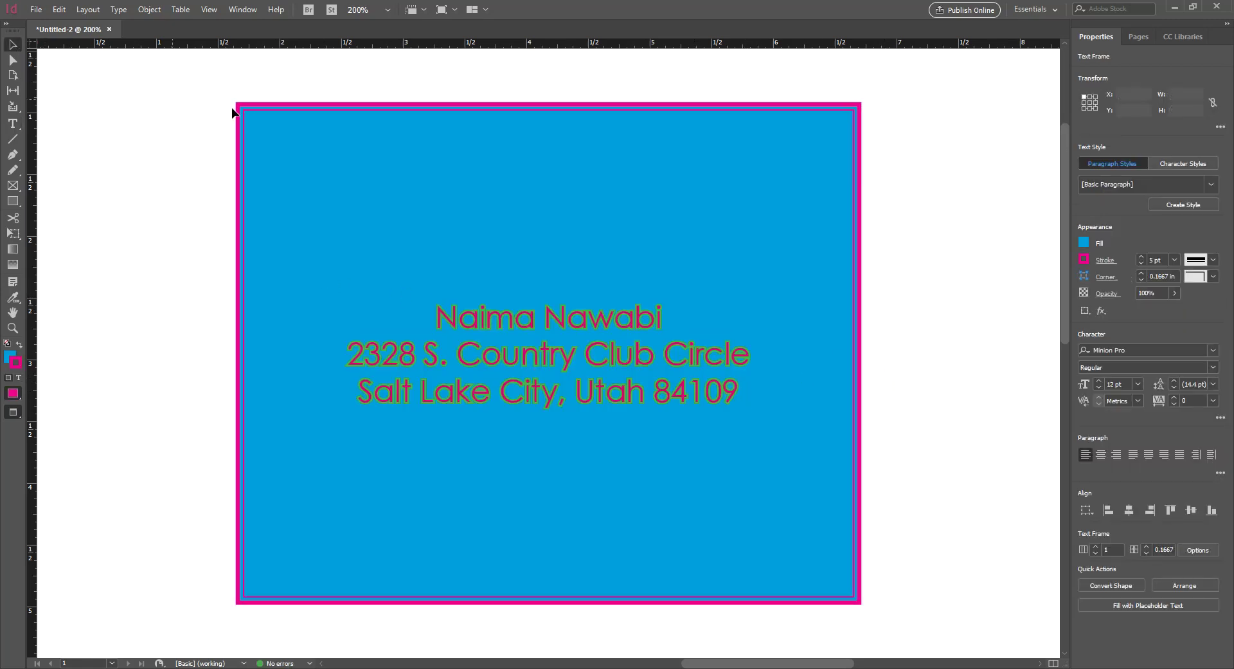
{"action": "left_click", "coordinate": [252, 110]}
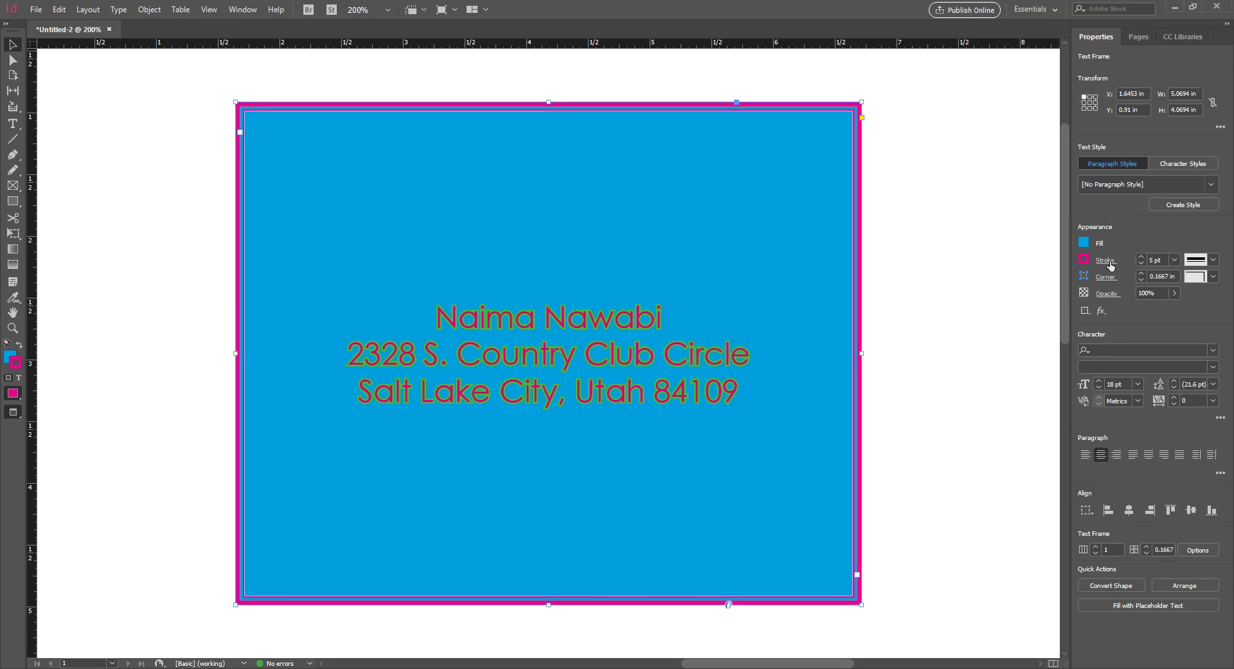
{"action": "left_click", "coordinate": [1085, 261]}
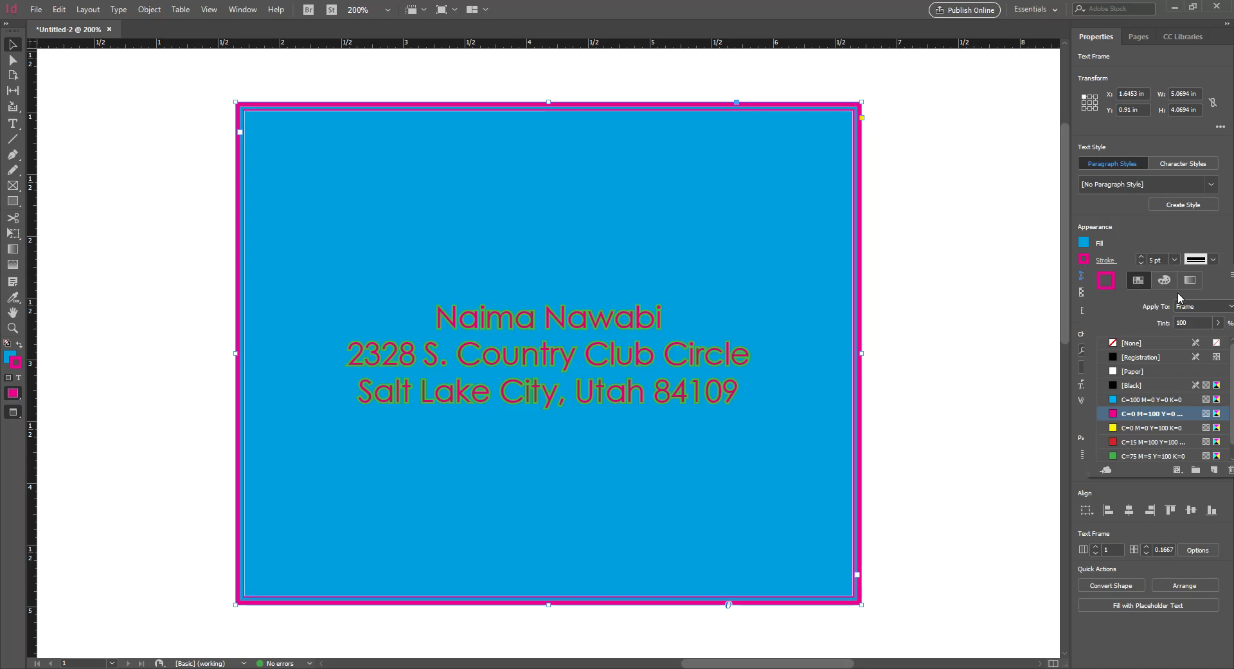
{"action": "left_click", "coordinate": [1201, 306]}
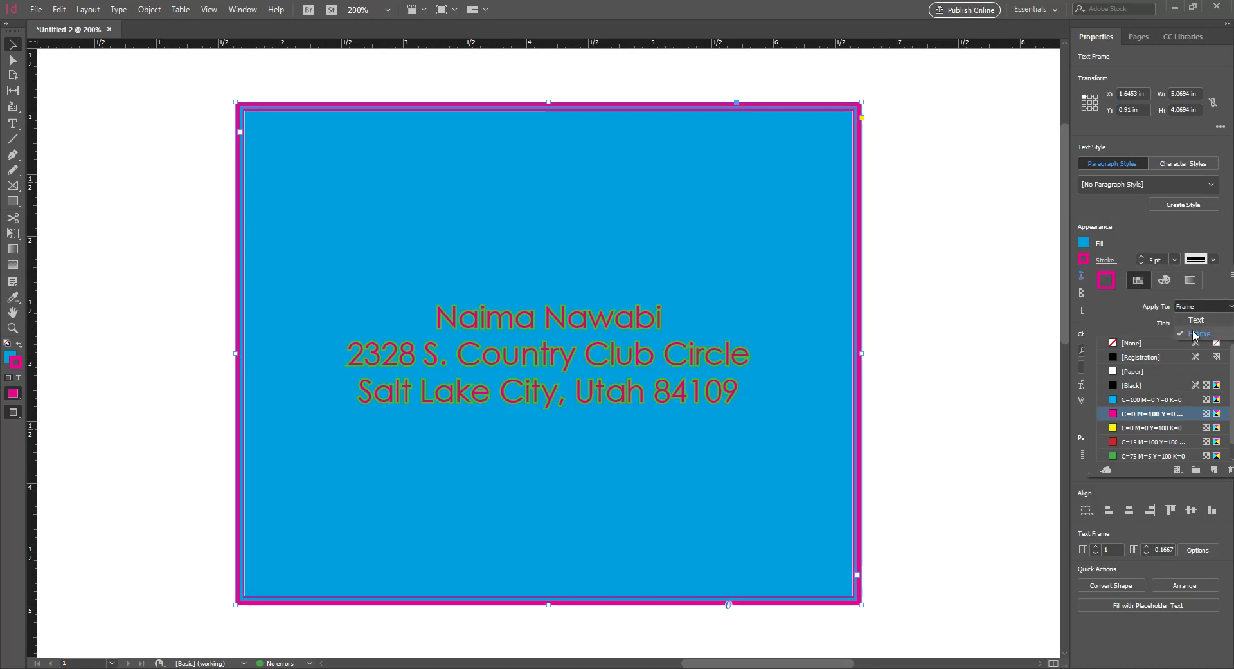
{"action": "left_click", "coordinate": [1194, 321]}
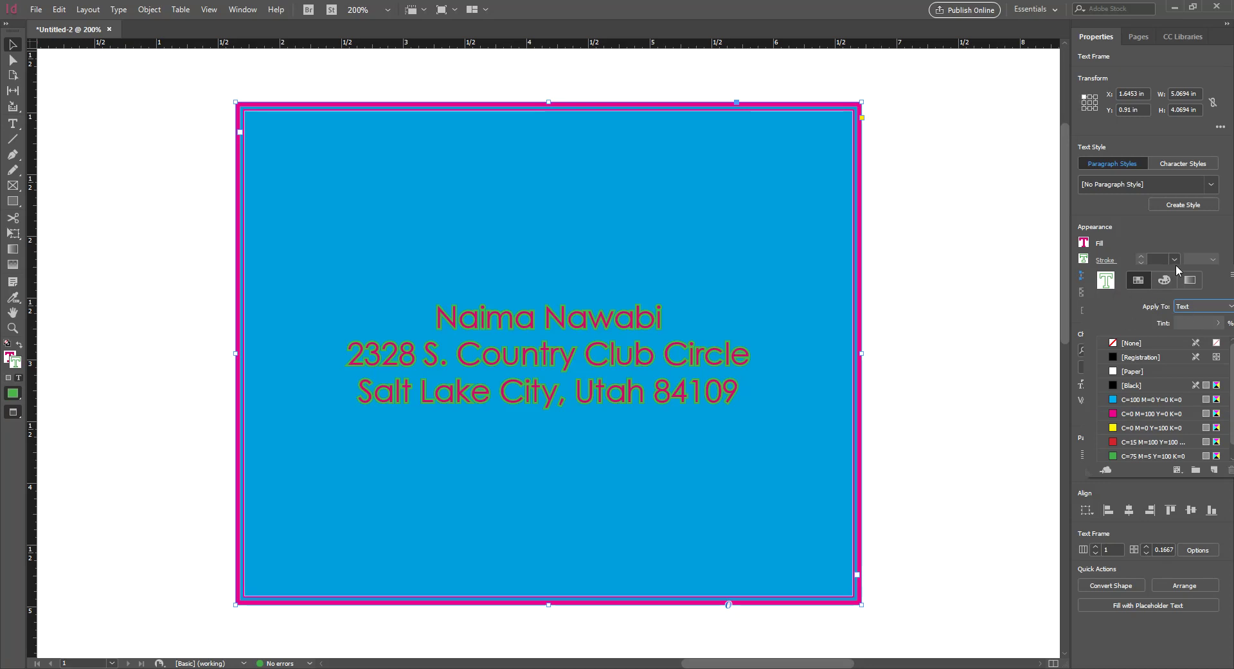
{"action": "left_click", "coordinate": [1158, 259]}
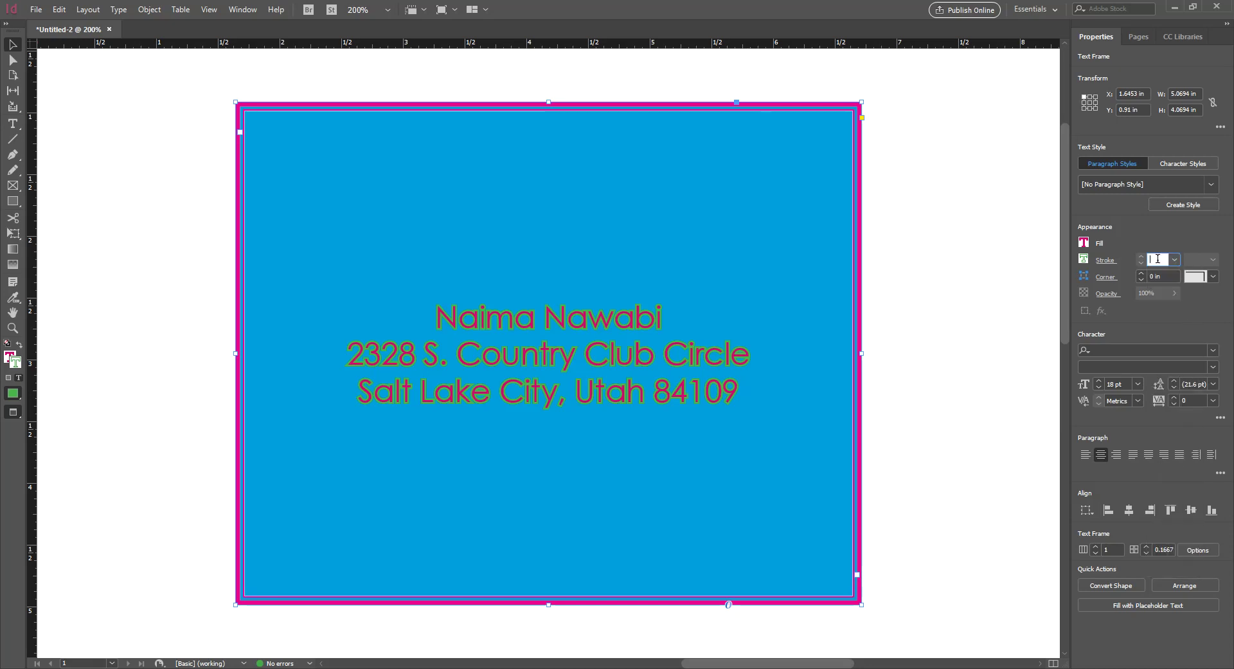
{"action": "left_click", "coordinate": [723, 360]}
{"action": "left_click", "coordinate": [915, 368]}
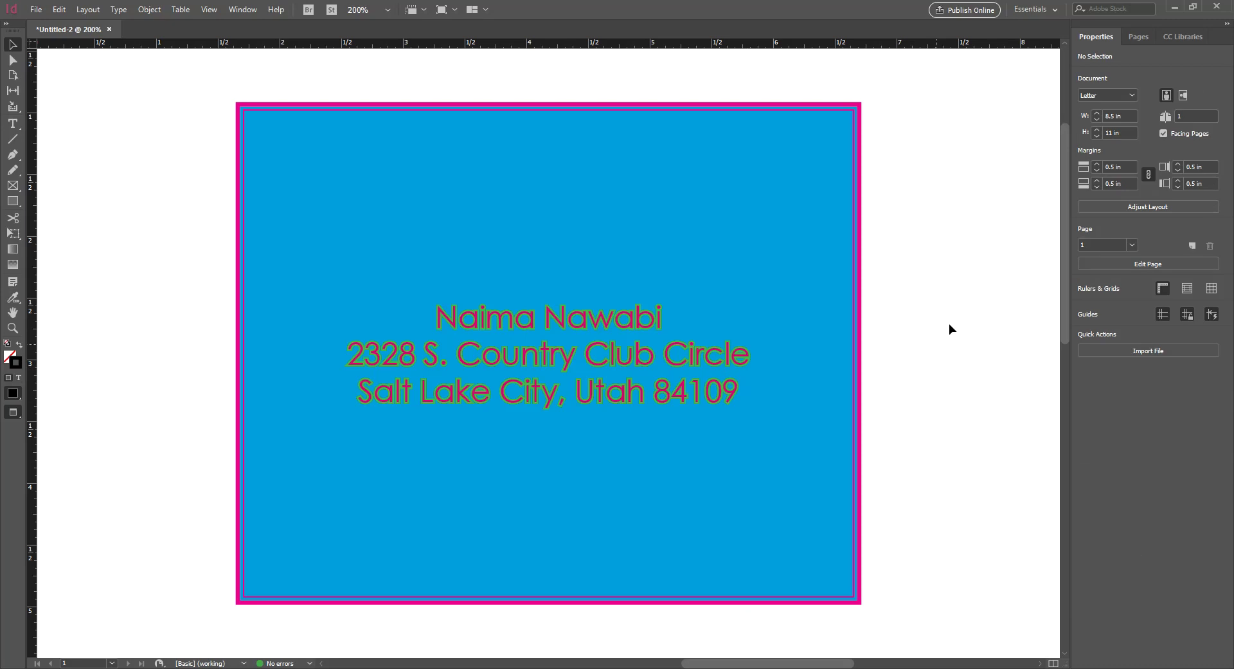
{"action": "left_click", "coordinate": [860, 307]}
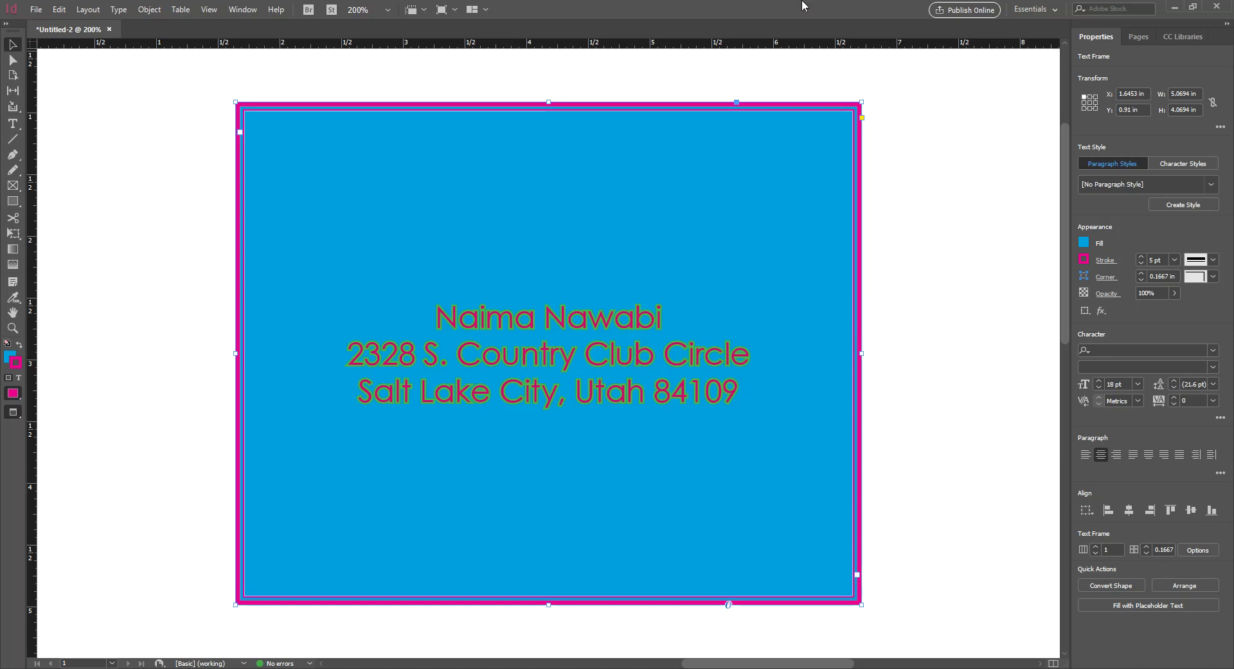
{"action": "left_click", "coordinate": [937, 217]}
{"action": "left_click", "coordinate": [854, 139]}
Fit the first page in the window in Normal view with guides and frame edges showing
{"action": "key", "text": "ctrl+0"}
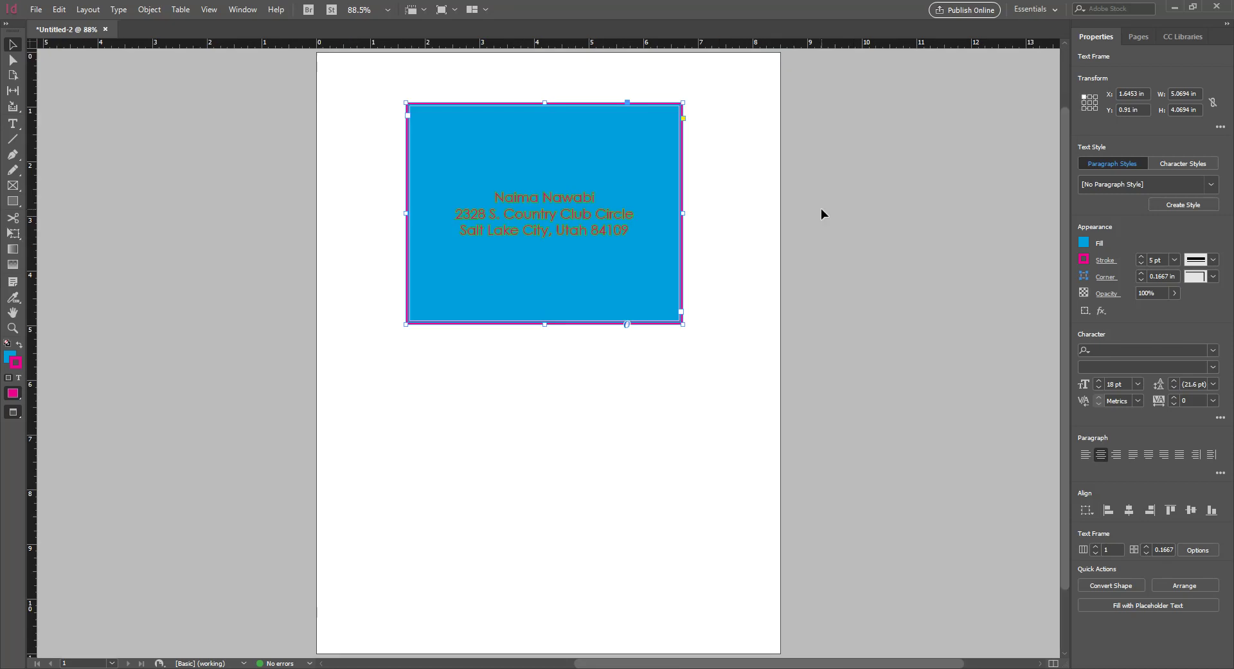
{"action": "left_click", "coordinate": [821, 209]}
{"action": "left_click", "coordinate": [553, 487]}
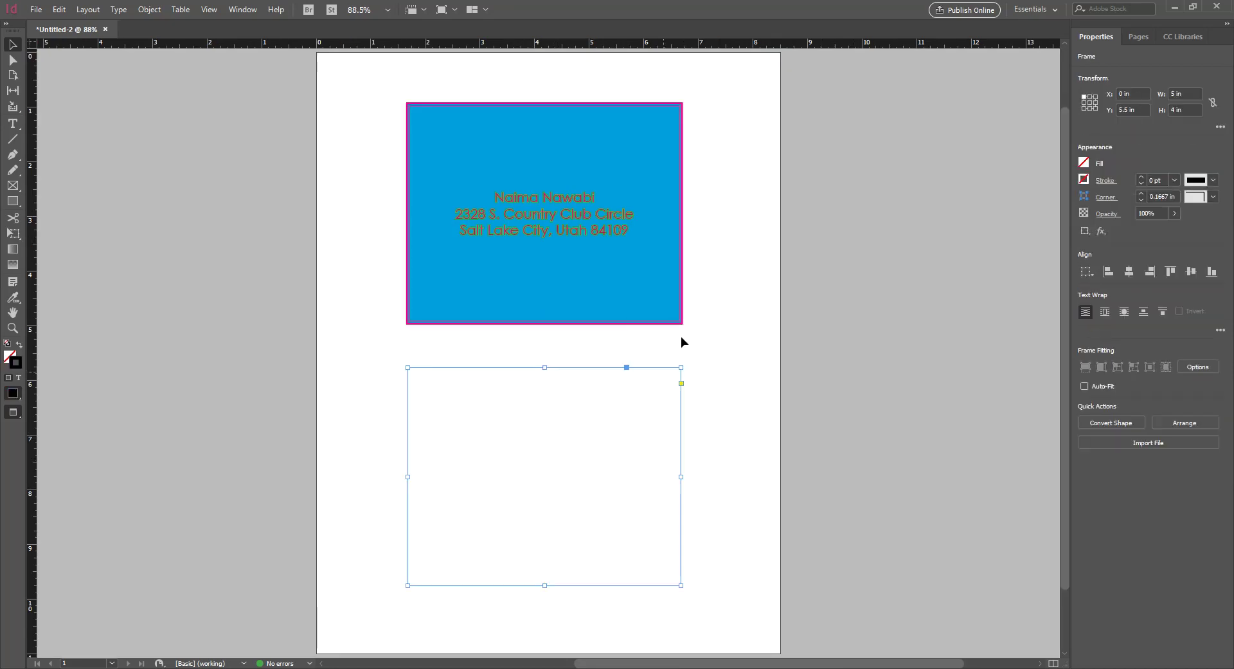
{"action": "left_click", "coordinate": [706, 385]}
{"action": "key", "text": "w"}
{"action": "left_click", "coordinate": [625, 450]}
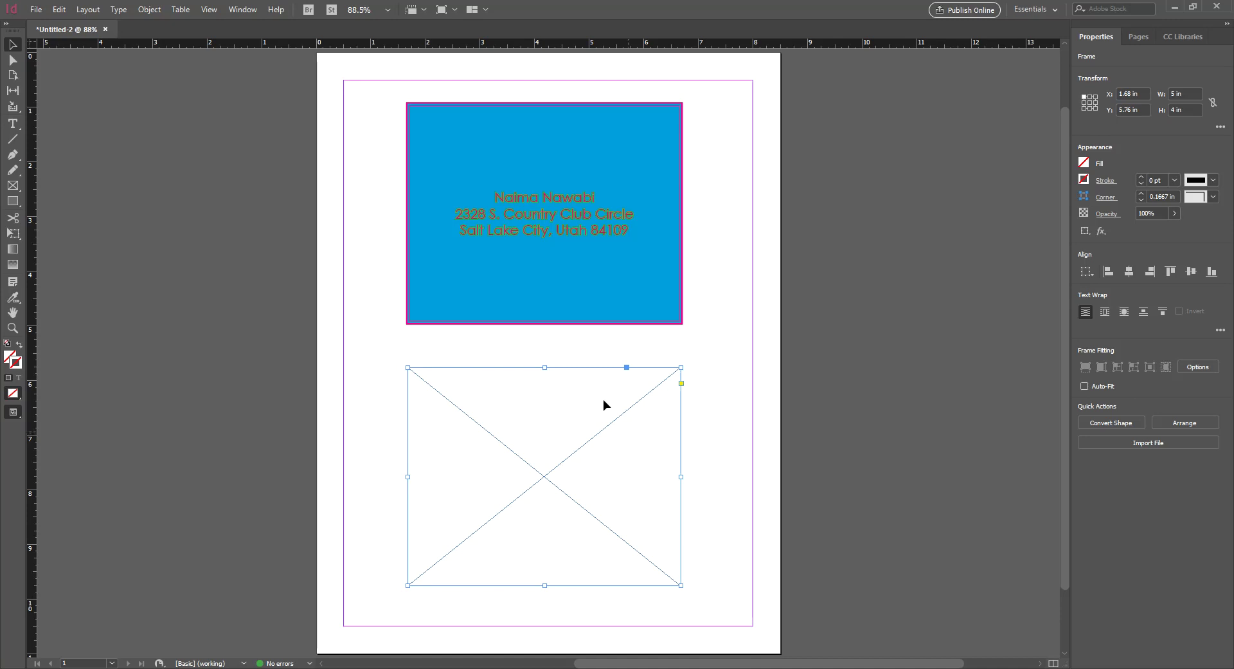
{"action": "left_click", "coordinate": [600, 269]}
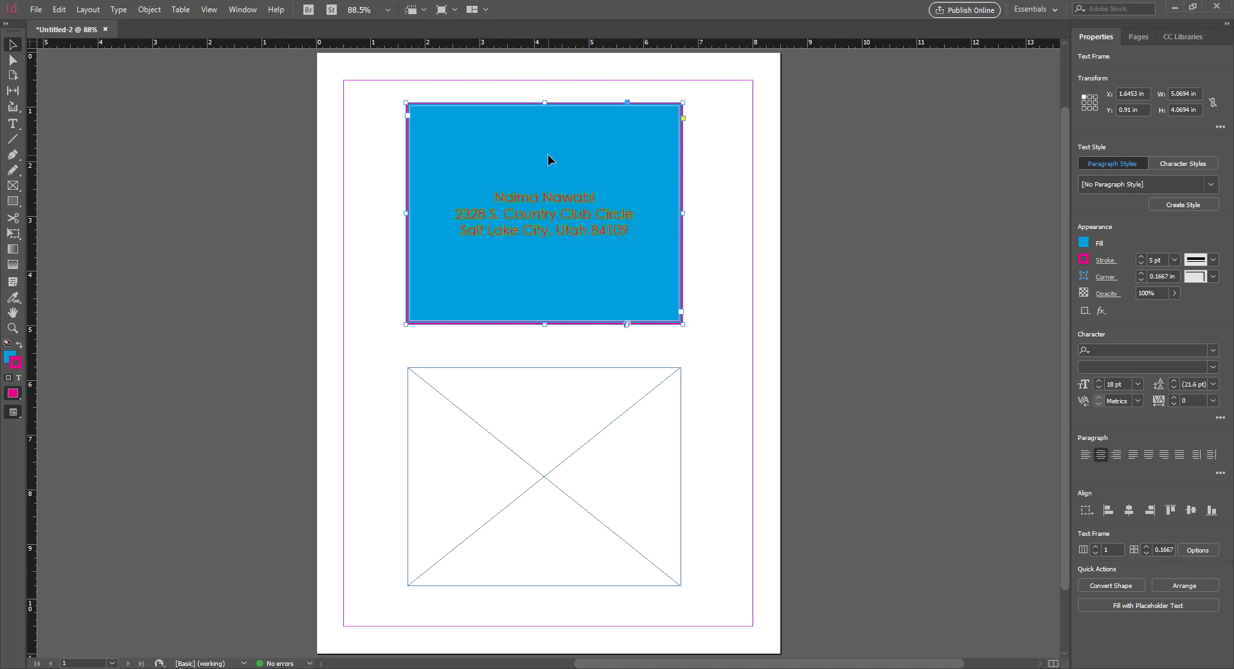
Show the Pages panel listing the document's single page on A-Master
{"action": "left_click", "coordinate": [1130, 40]}
{"action": "left_click", "coordinate": [1094, 37]}
{"action": "left_click", "coordinate": [1133, 40]}
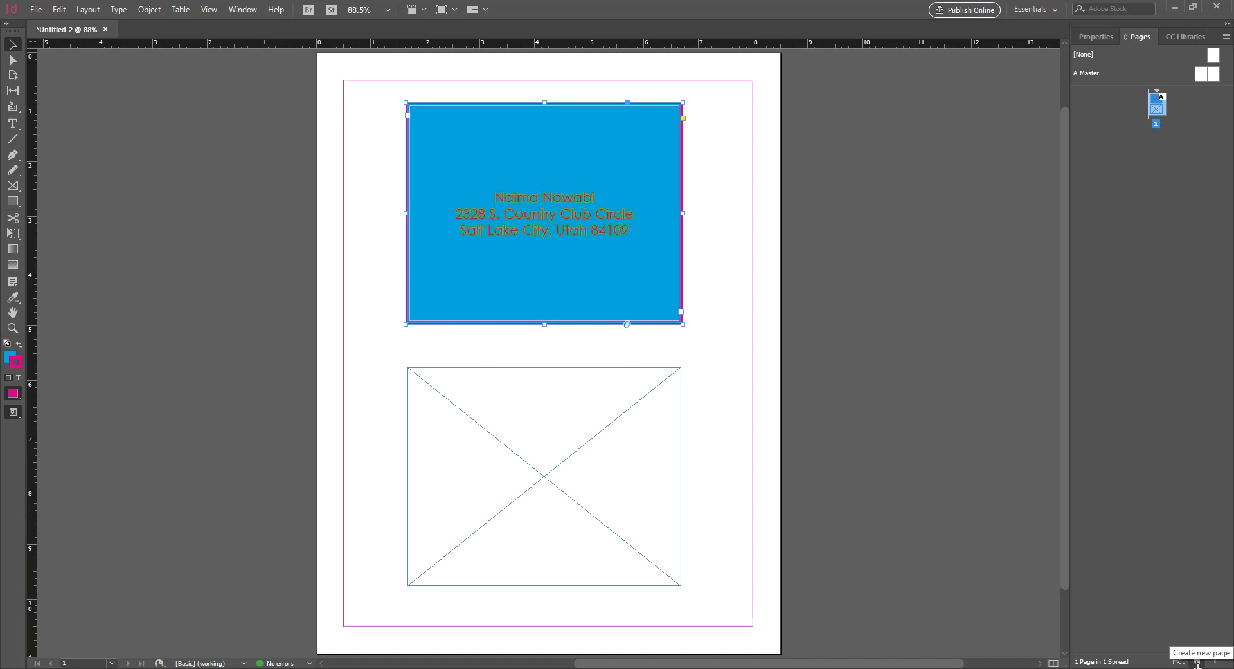
Add pages so the document has five pages in three spreads
{"action": "left_click", "coordinate": [1197, 662]}
{"action": "left_click", "coordinate": [1197, 662]}
{"action": "left_click", "coordinate": [1197, 663]}
{"action": "left_click", "coordinate": [1197, 663]}
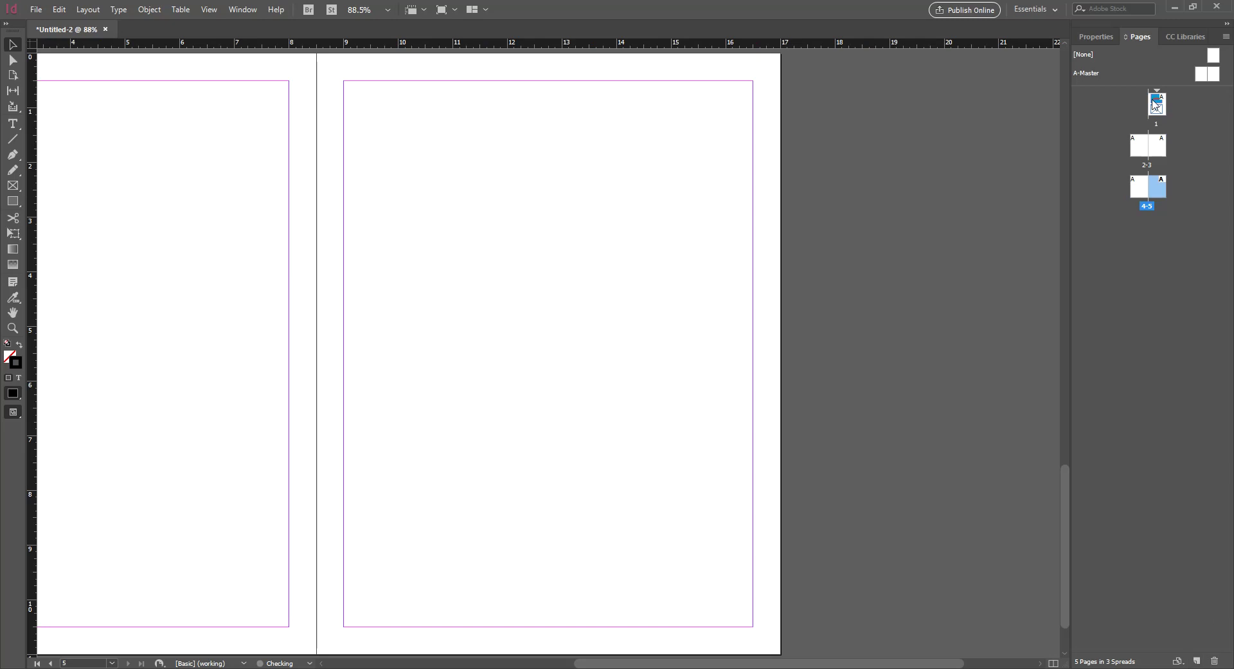
{"action": "scroll", "coordinate": [882, 664], "scroll_direction": "left", "scroll_amount": 3}
{"action": "scroll", "coordinate": [820, 373], "scroll_direction": "up", "scroll_amount": 8}
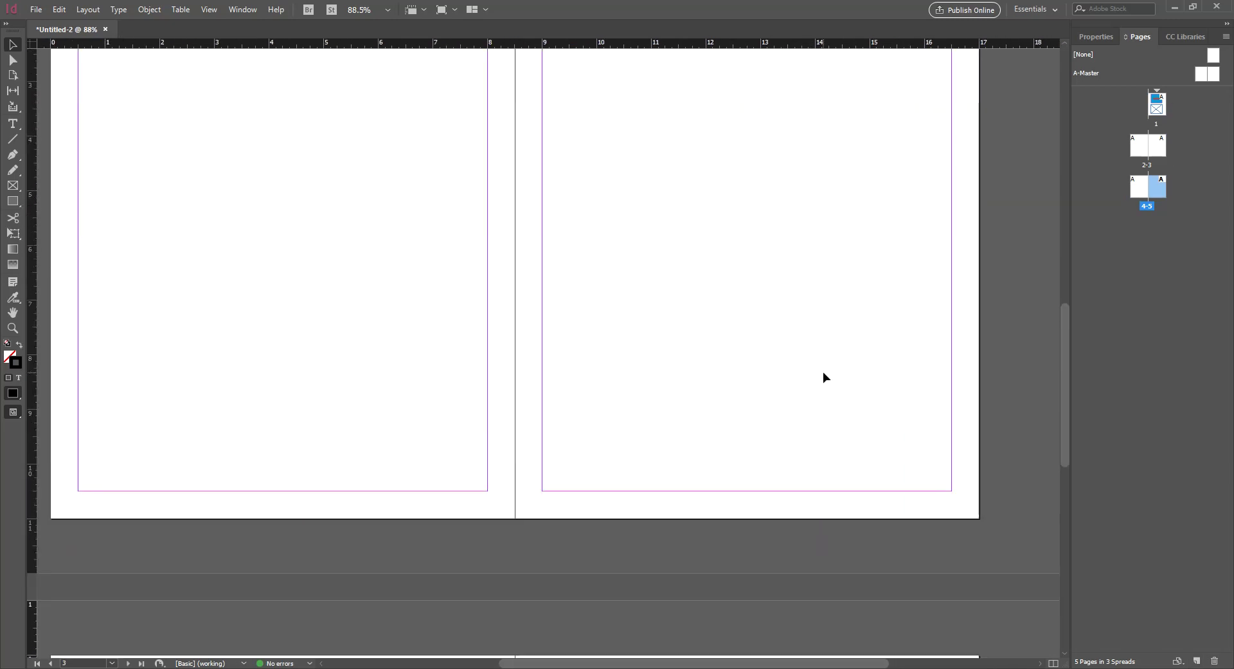
{"action": "scroll", "coordinate": [823, 376], "scroll_direction": "up", "scroll_amount": 10}
Explore the spread 2–3 page options menu and the Insert Pages dialog, then cancel it
{"action": "right_click", "coordinate": [1162, 145]}
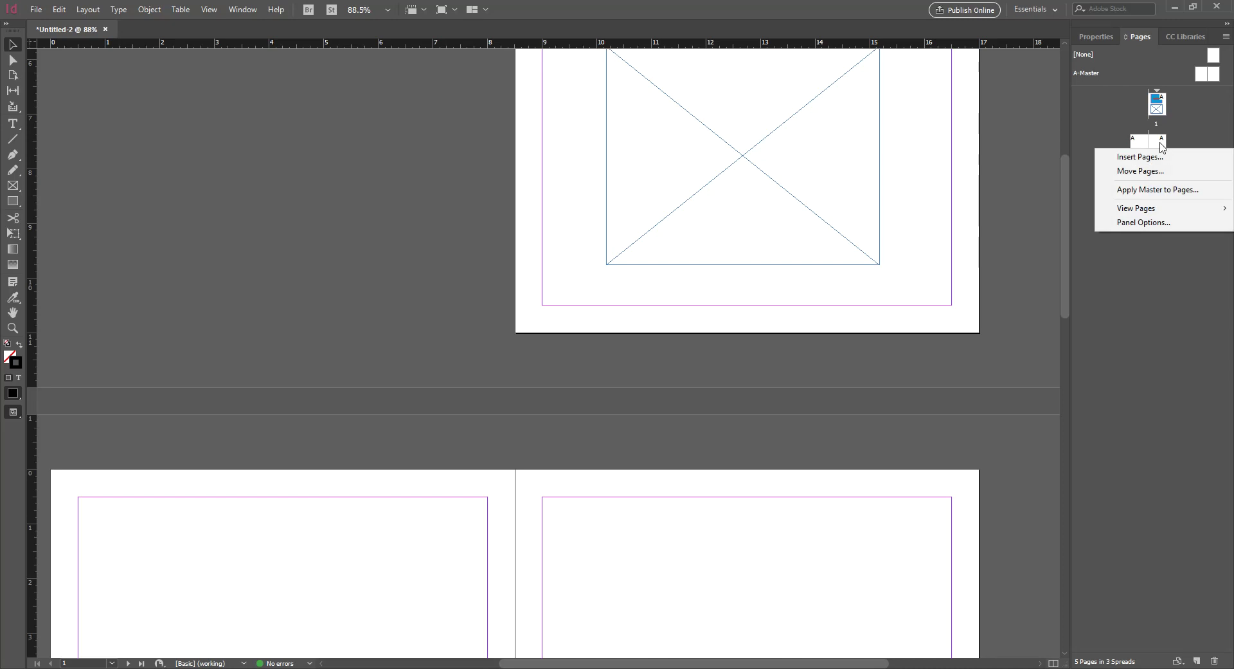
{"action": "right_click", "coordinate": [1162, 146]}
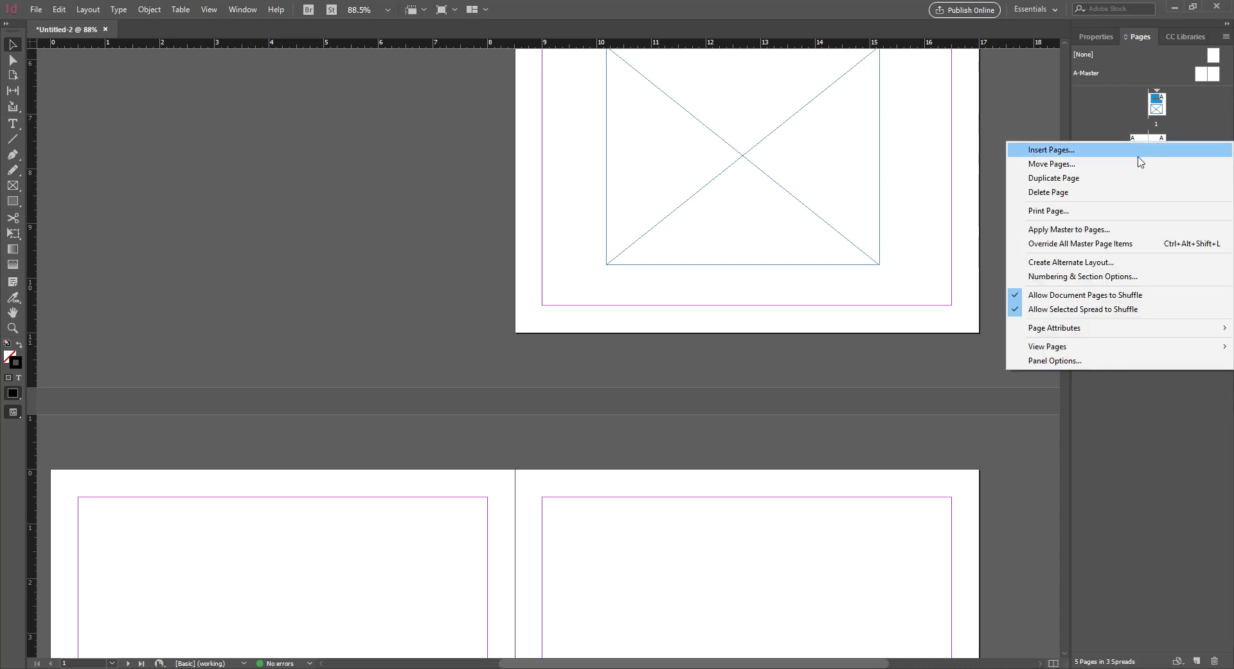
{"action": "left_click", "coordinate": [1143, 546]}
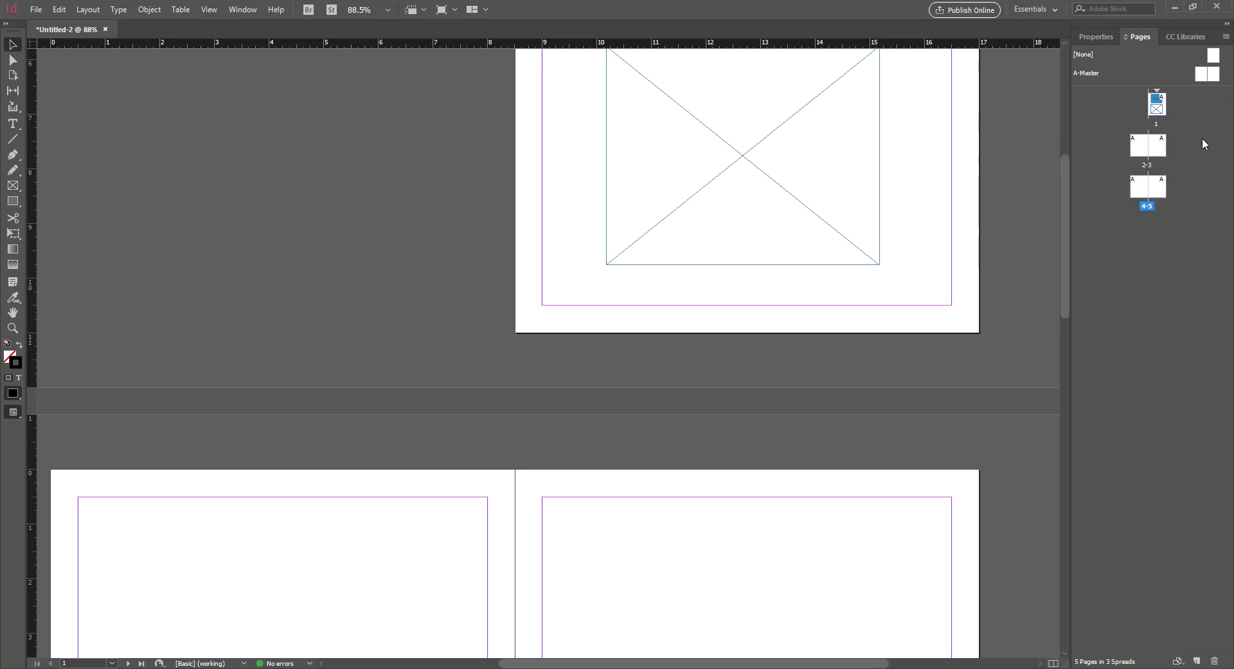
{"action": "right_click", "coordinate": [1165, 144]}
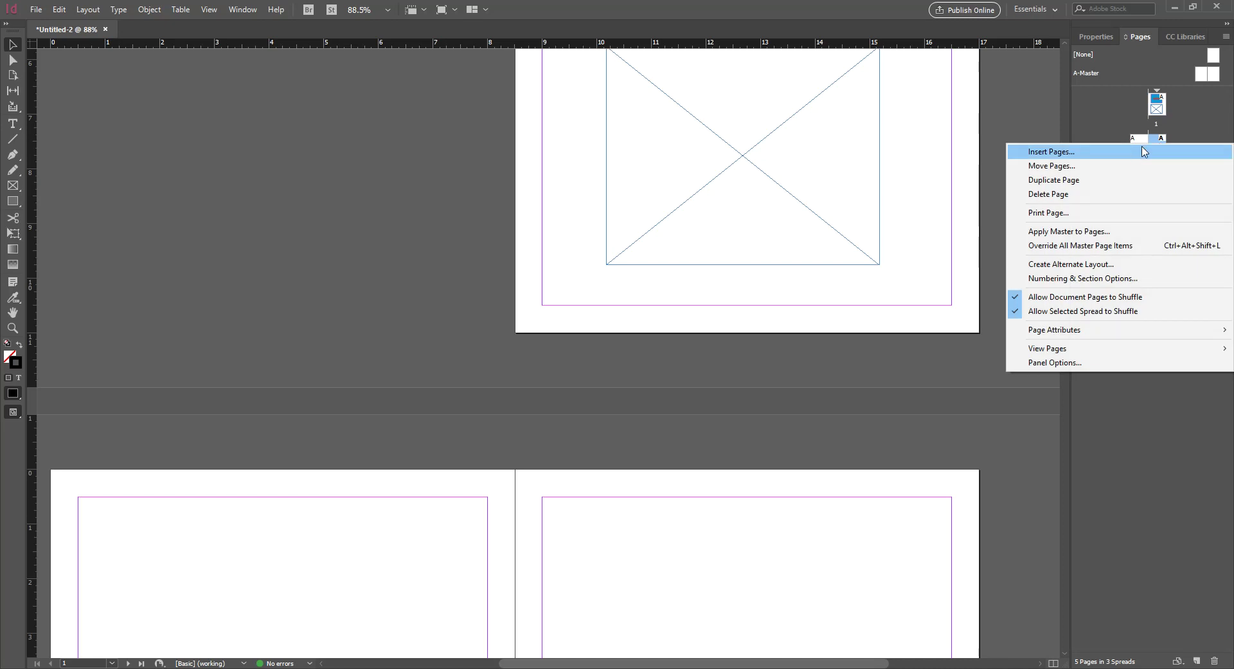
{"action": "left_click", "coordinate": [1194, 120]}
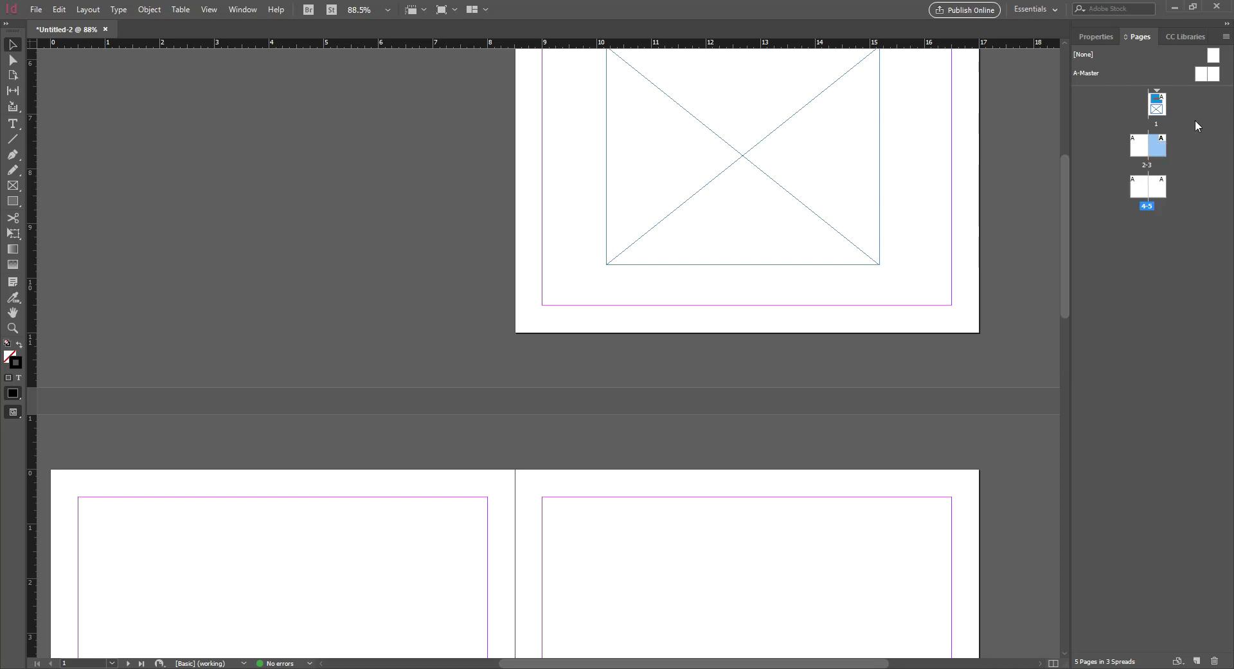
{"action": "right_click", "coordinate": [1155, 146]}
{"action": "left_click", "coordinate": [1141, 155]}
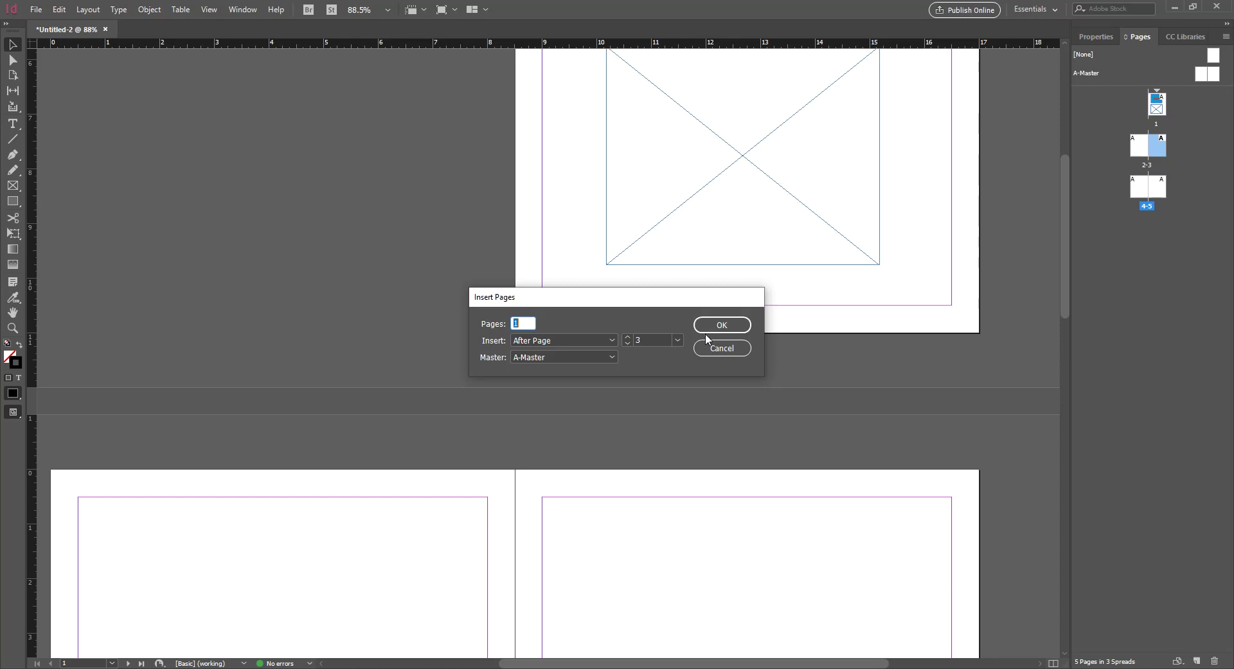
{"action": "left_click", "coordinate": [713, 349]}
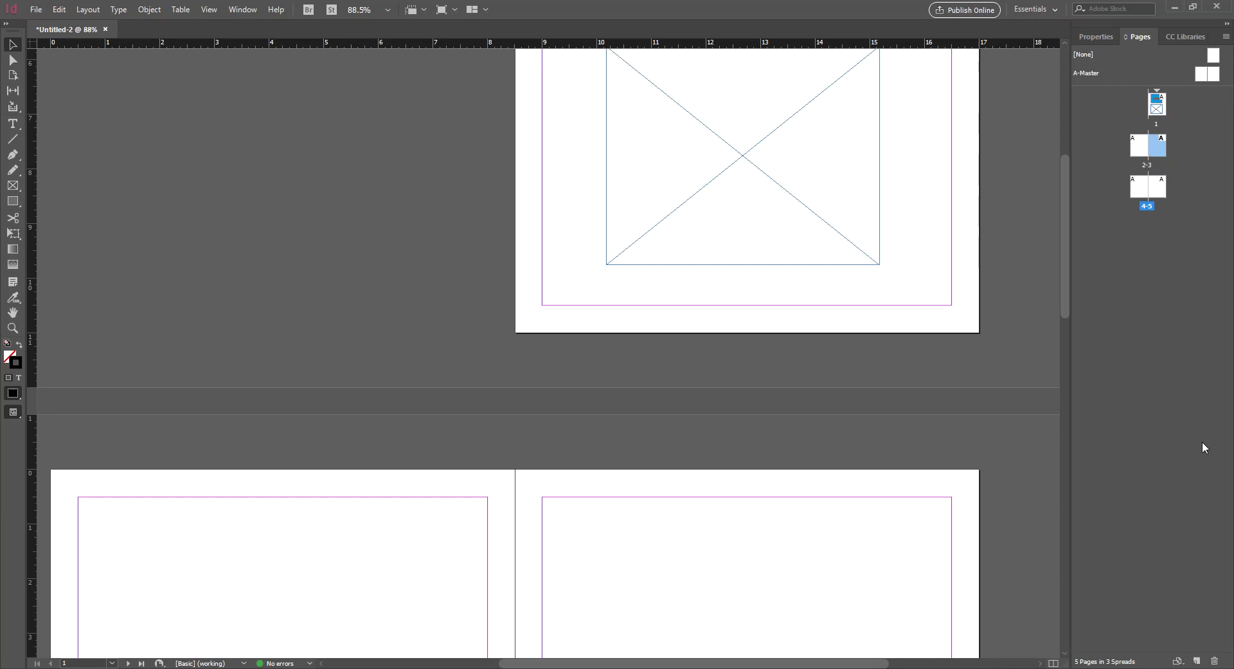
Set up Insert Pages to add 3 pages after page 4
{"action": "right_click", "coordinate": [1154, 155]}
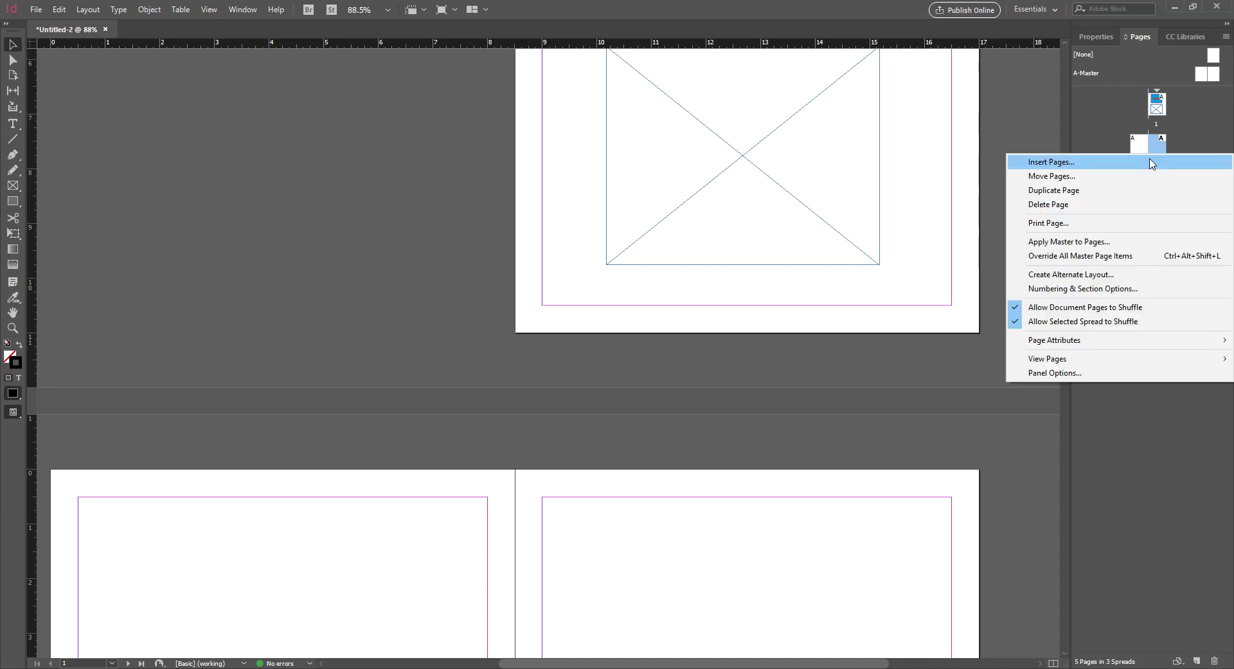
{"action": "left_click", "coordinate": [1150, 162]}
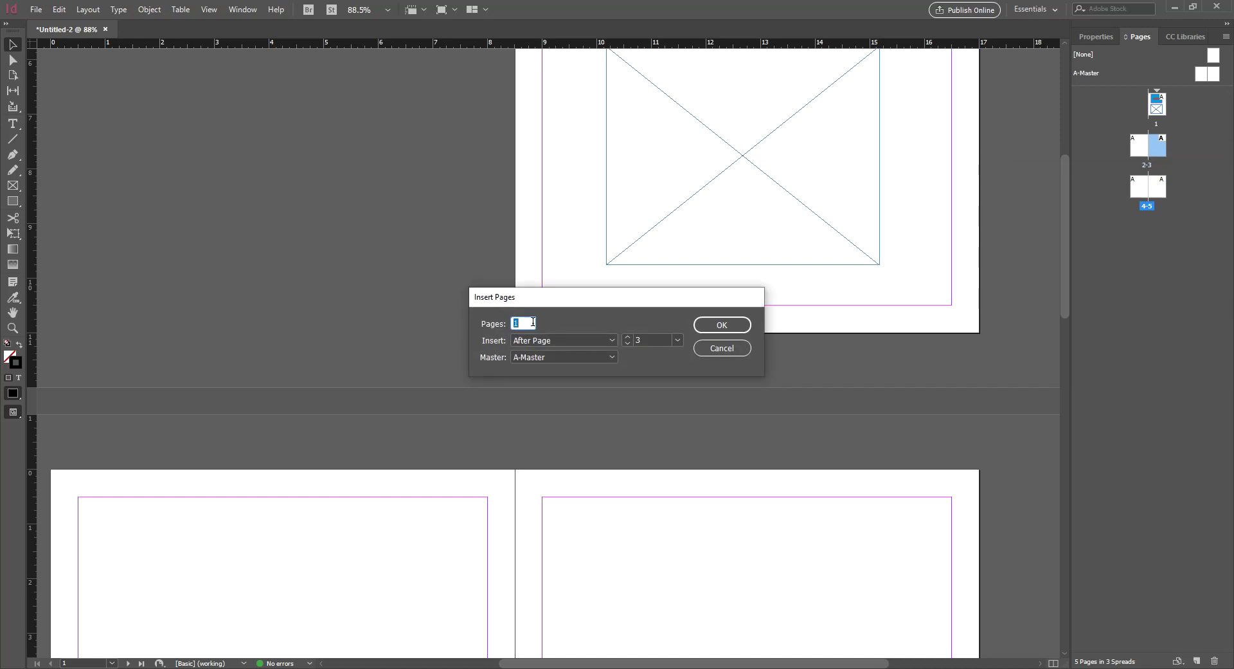
{"action": "type", "text": "3"}
{"action": "left_click", "coordinate": [582, 342]}
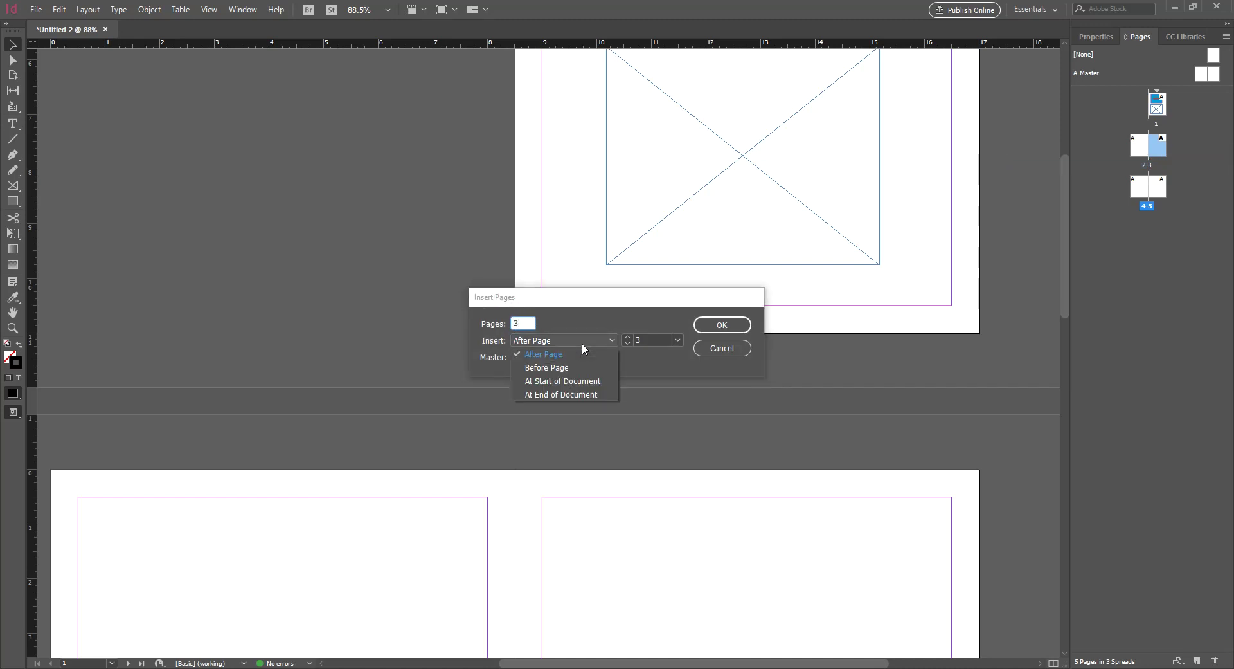
{"action": "left_click", "coordinate": [599, 342]}
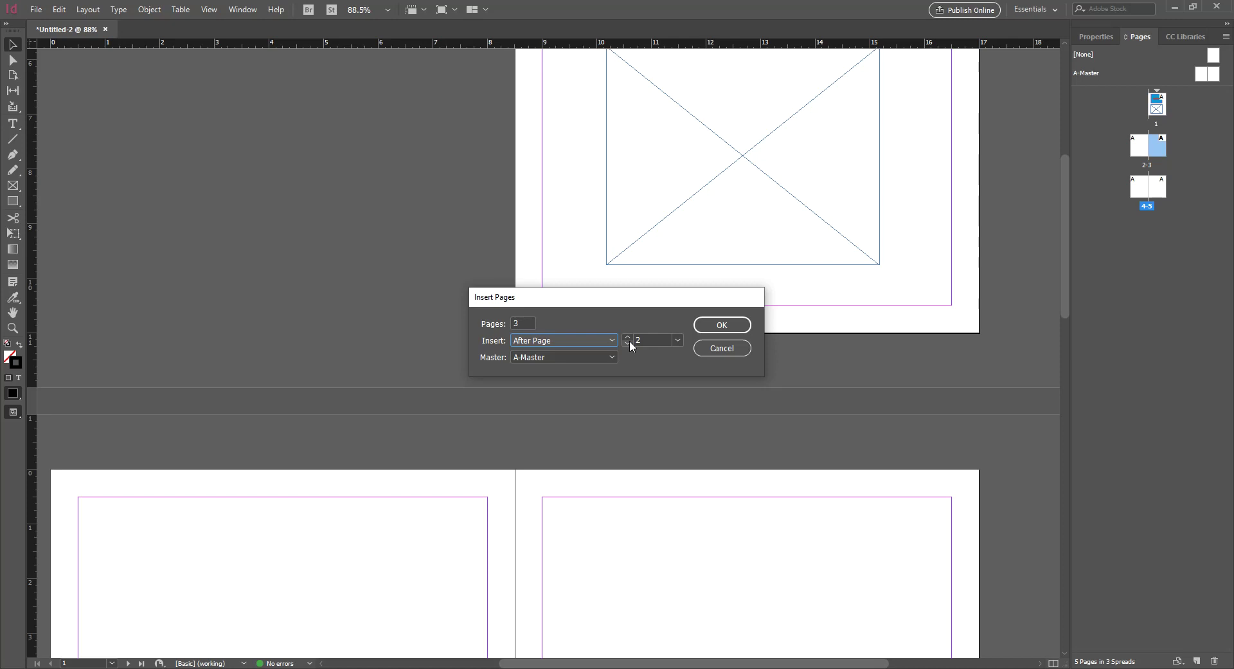
{"action": "left_click", "coordinate": [627, 335]}
Cancel the page insertion and zoom in on spread 2–3
{"action": "left_click", "coordinate": [752, 351]}
{"action": "key", "text": "ctrl+minus"}
{"action": "key", "text": "ctrl+minus"}
{"action": "key", "text": "ctrl+minus"}
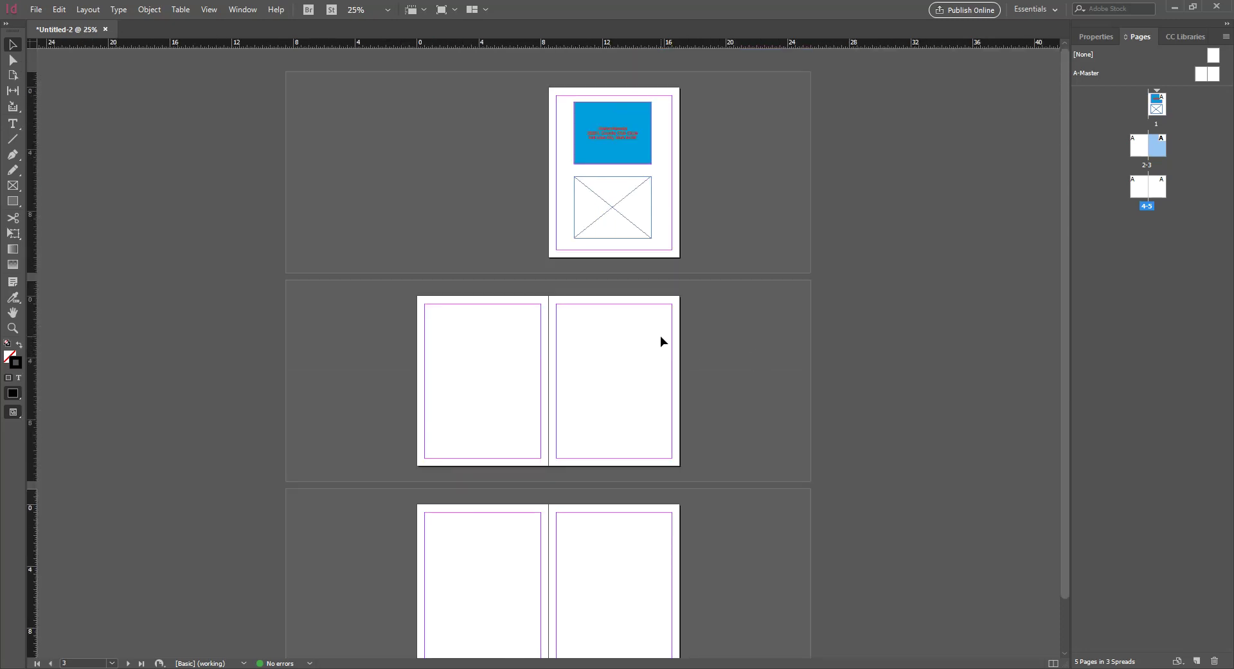
{"action": "key", "text": "ctrl+equal"}
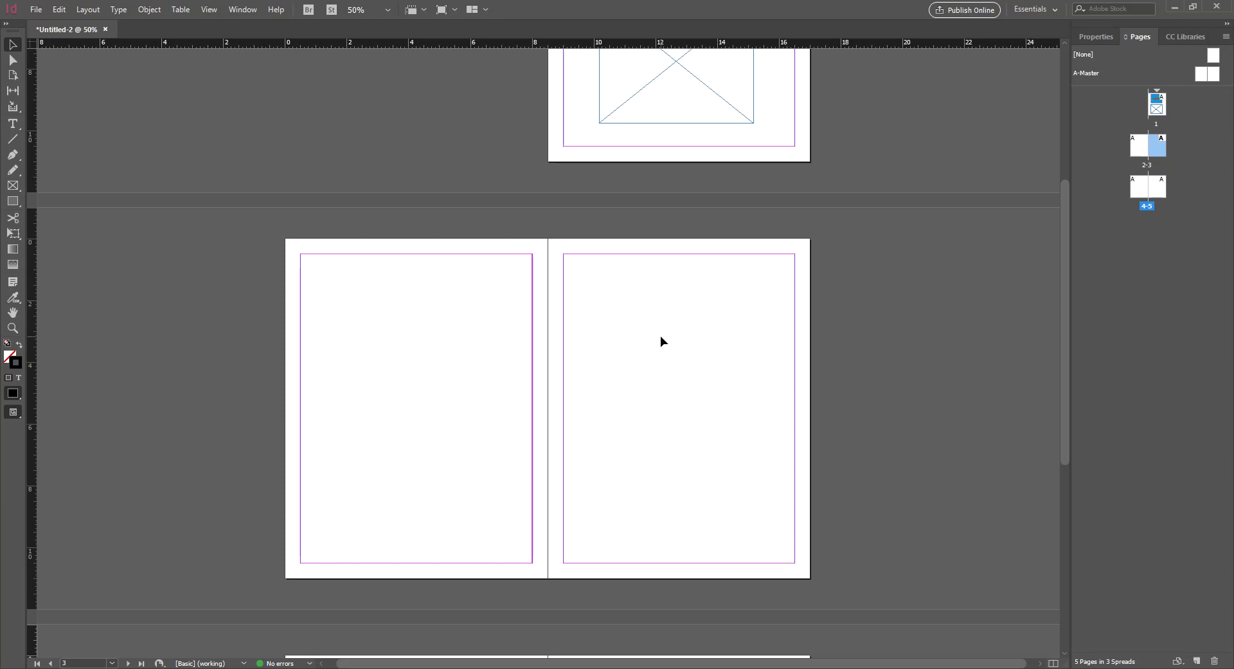
{"action": "scroll", "coordinate": [636, 173], "scroll_direction": "up", "scroll_amount": 4}
{"action": "scroll", "coordinate": [670, 225], "scroll_direction": "down", "scroll_amount": 3}
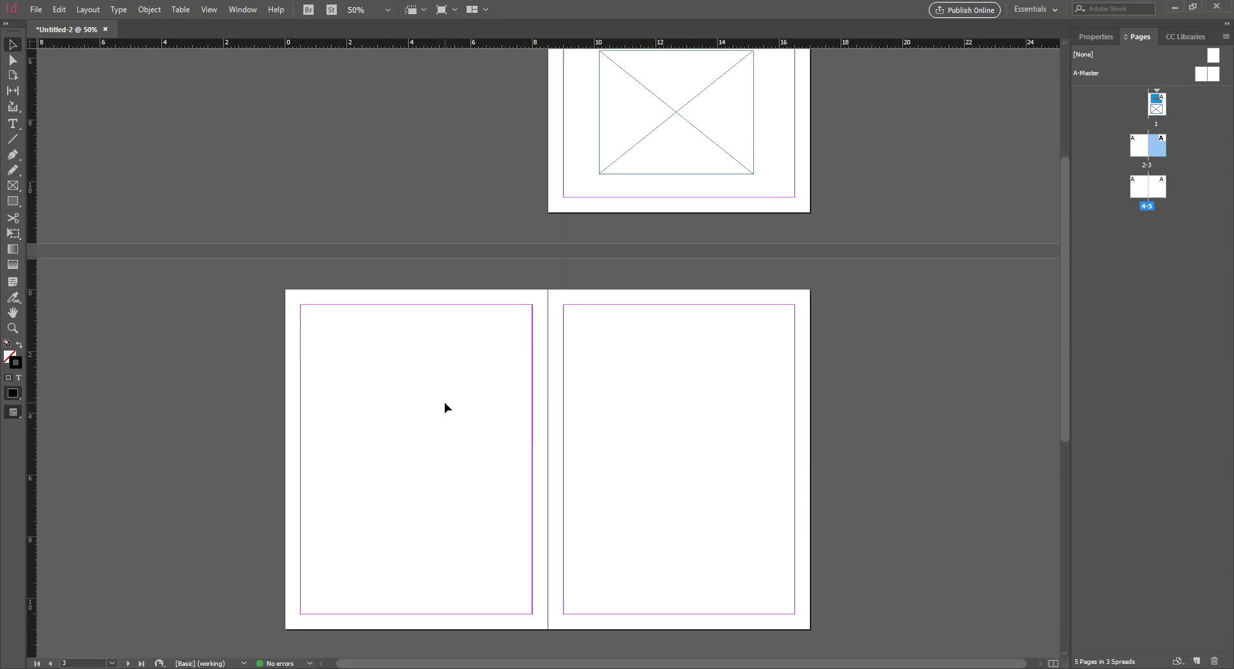
{"action": "key", "text": "ctrl+equal"}
{"action": "scroll", "coordinate": [424, 366], "scroll_direction": "down", "scroll_amount": 3}
{"action": "scroll", "coordinate": [425, 359], "scroll_direction": "up", "scroll_amount": 2}
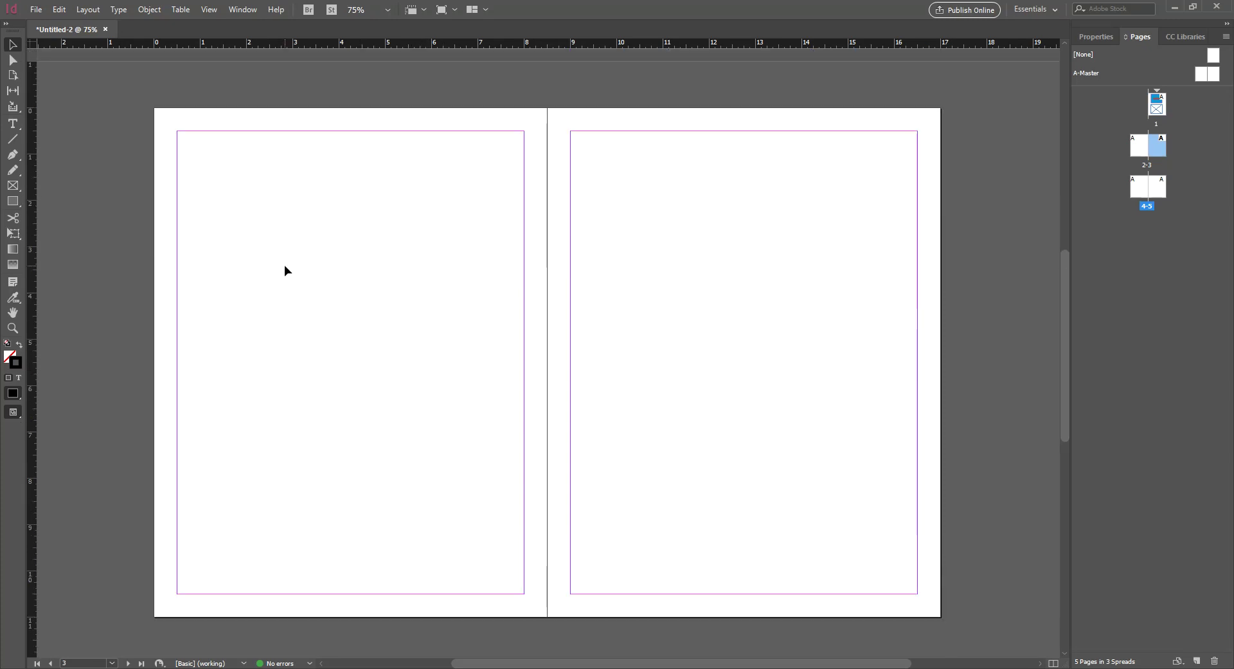
Draw text frames on spread 2–3, including a small and a larger one on page 3
{"action": "key", "text": "t"}
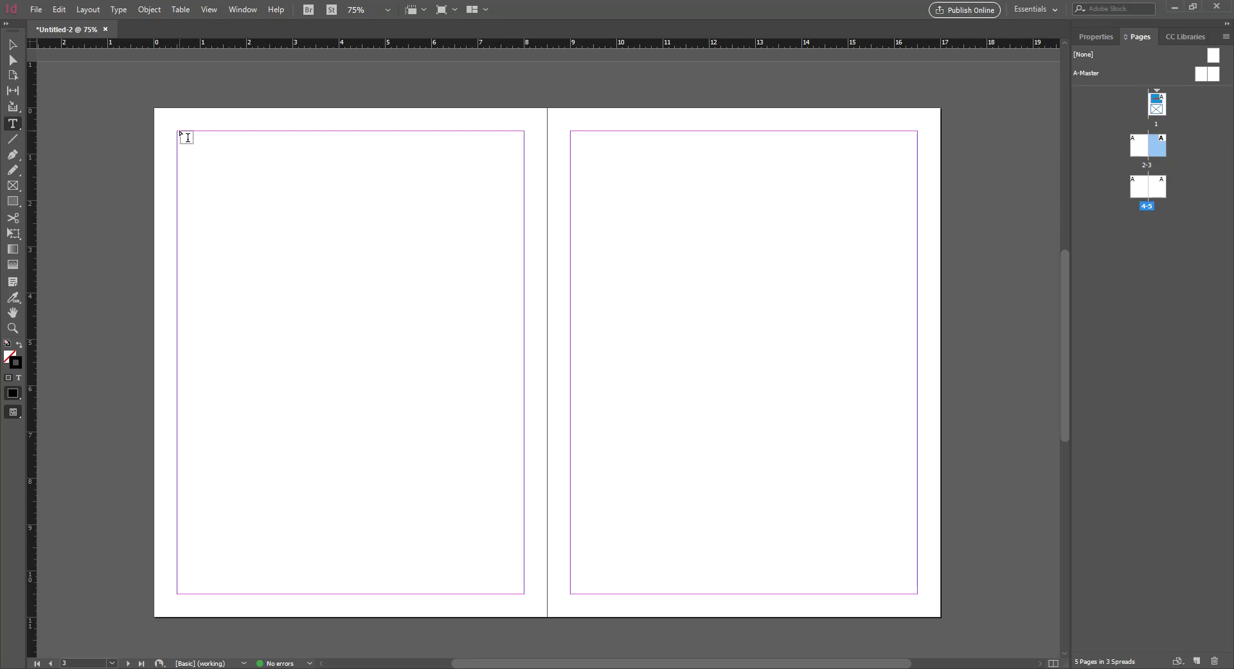
{"action": "left_click_drag", "start_coordinate": [186, 137], "coordinate": [540, 594]}
{"action": "key", "text": "ctrl+z"}
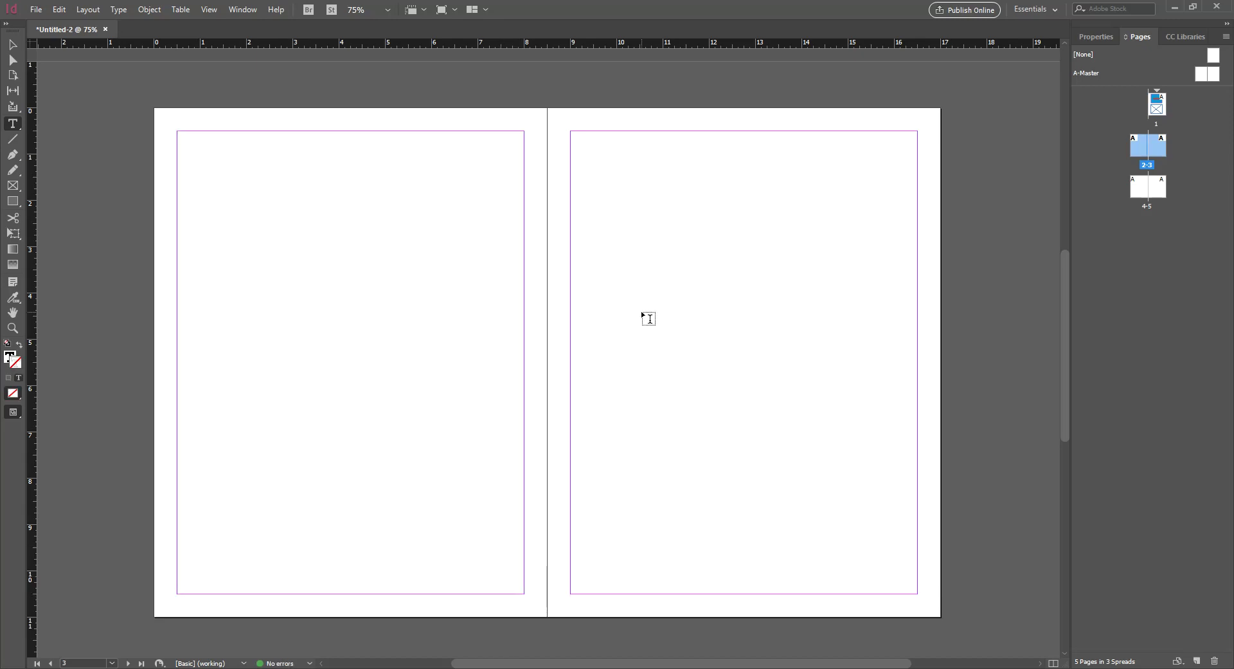
{"action": "left_click_drag", "start_coordinate": [603, 169], "coordinate": [707, 244]}
{"action": "left_click_drag", "start_coordinate": [862, 276], "coordinate": [672, 483]}
{"action": "left_click", "coordinate": [13, 45]}
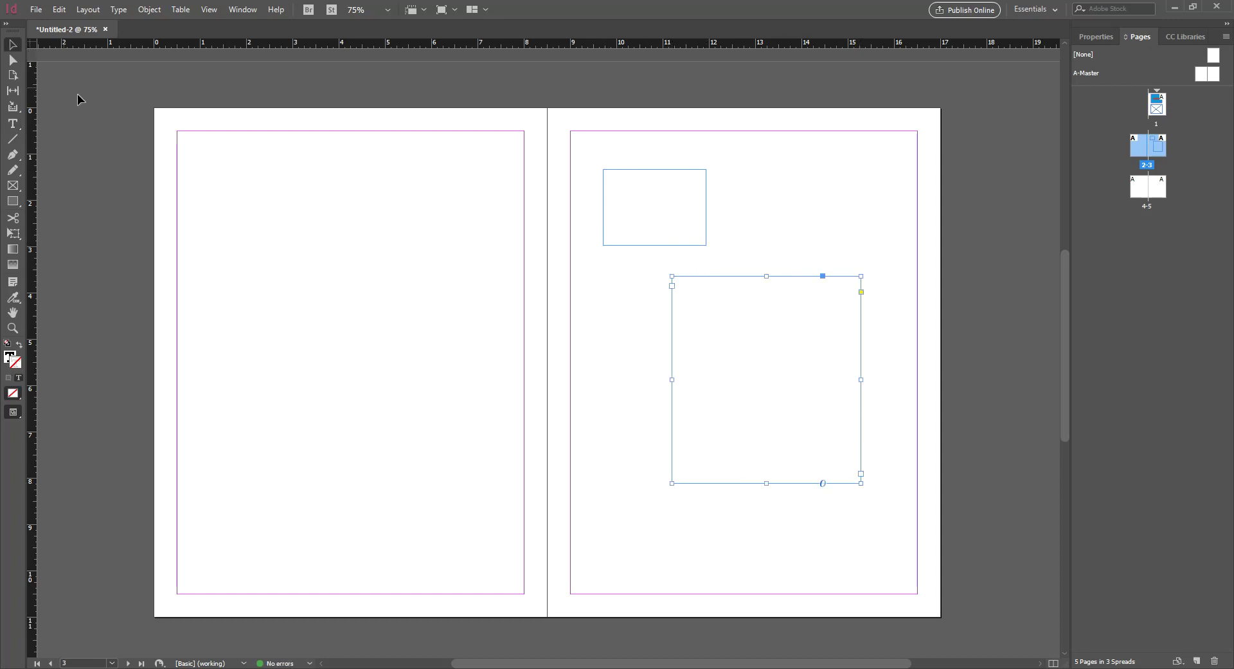
Move page 3's small frame up and left and its large frame up and right
{"action": "left_click", "coordinate": [225, 187]}
{"action": "left_click", "coordinate": [619, 201]}
{"action": "left_click", "coordinate": [723, 326]}
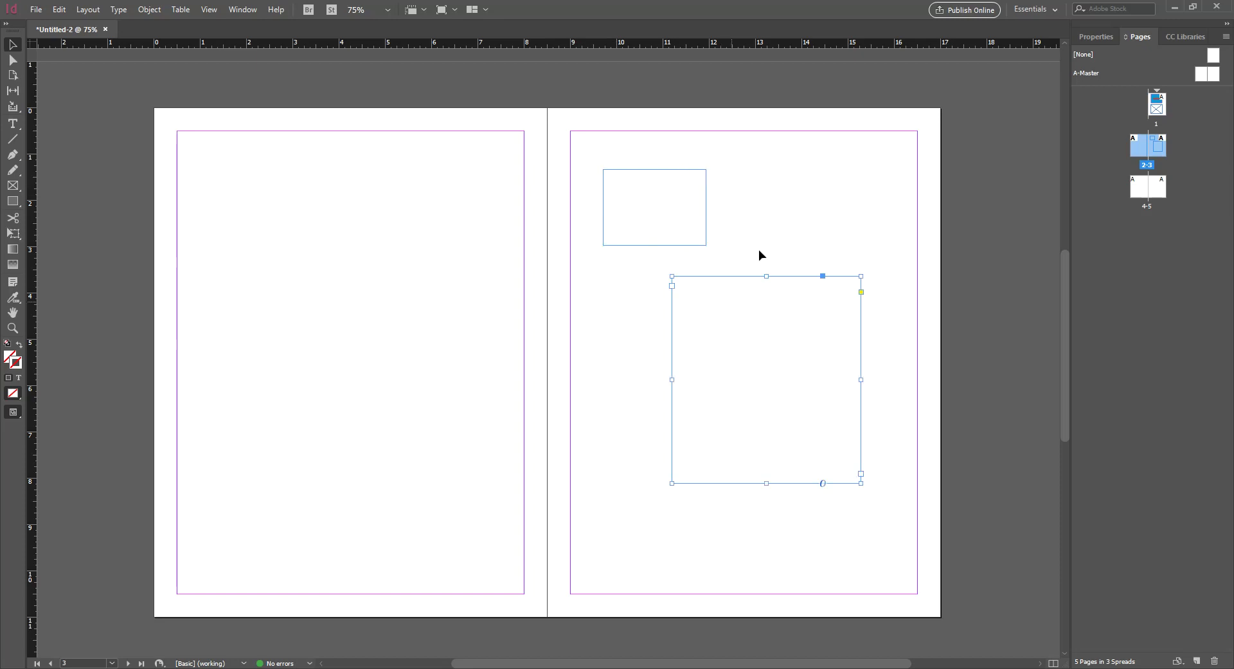
{"action": "left_click", "coordinate": [461, 196]}
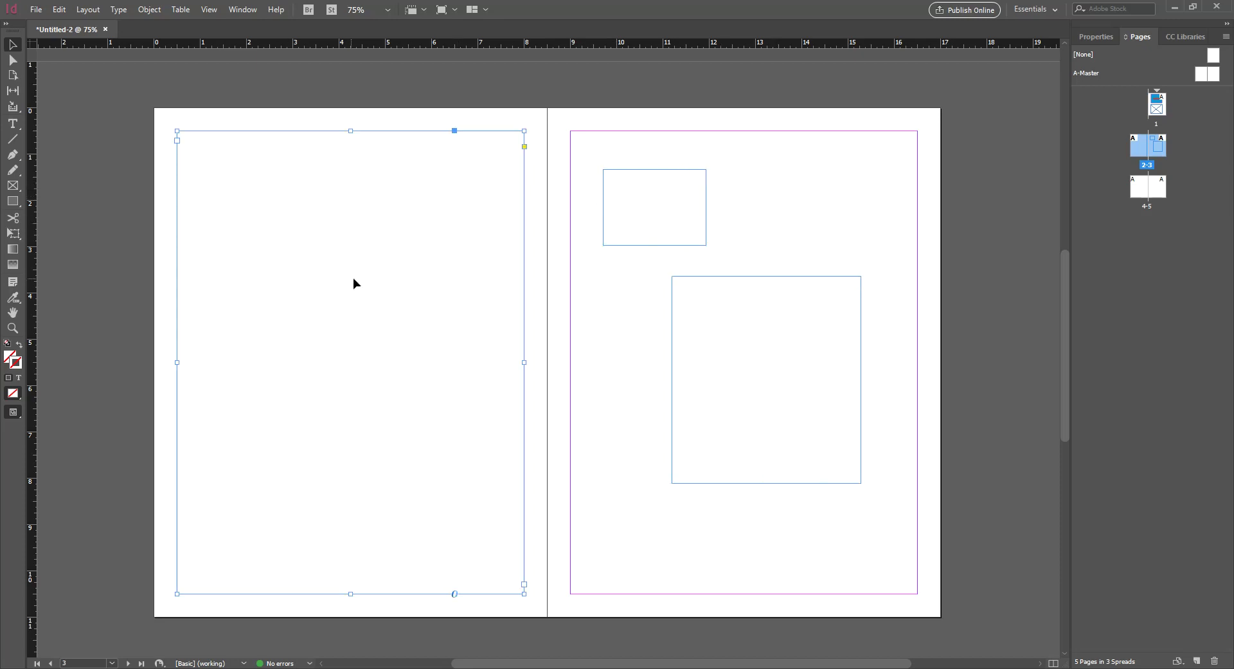
{"action": "left_click_drag", "start_coordinate": [683, 232], "coordinate": [672, 188]}
{"action": "left_click_drag", "start_coordinate": [732, 296], "coordinate": [768, 256]}
{"action": "left_click", "coordinate": [673, 328]}
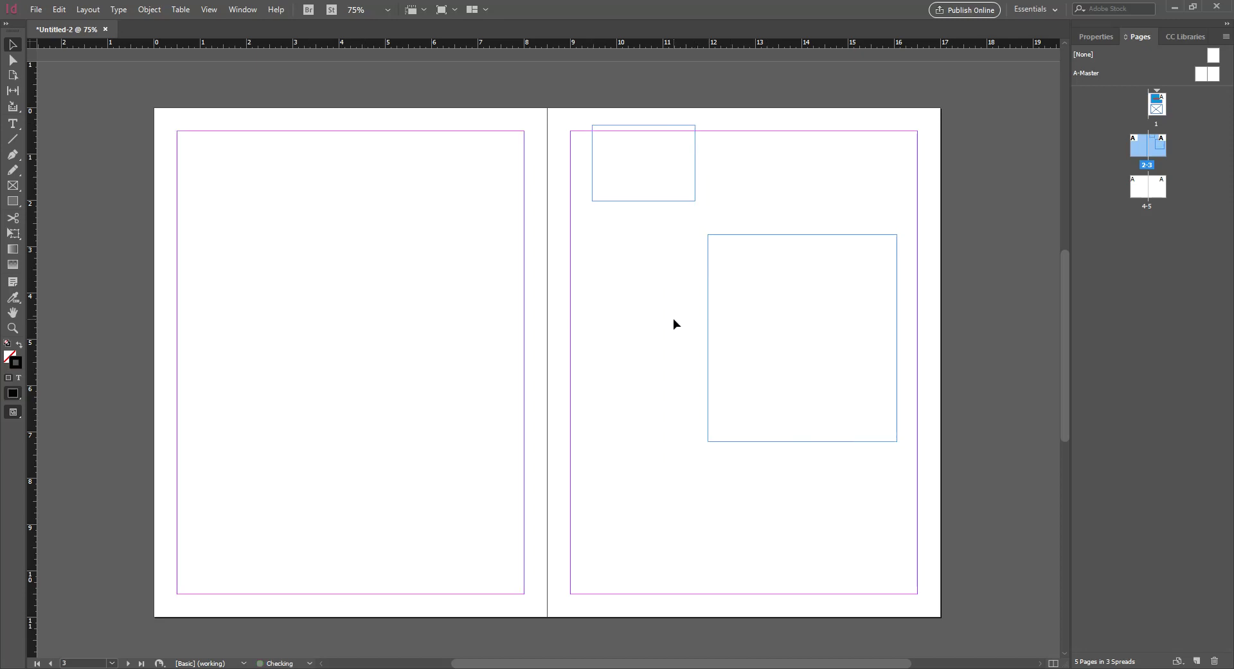
Snap page 2's text frame to the margin corner and scroll down to spread 4–5
{"action": "left_click", "coordinate": [289, 264]}
{"action": "left_click_drag", "start_coordinate": [472, 260], "coordinate": [467, 257]}
{"action": "left_click", "coordinate": [619, 276]}
{"action": "scroll", "coordinate": [619, 272], "scroll_direction": "down", "scroll_amount": 5}
{"action": "scroll", "coordinate": [619, 271], "scroll_direction": "down", "scroll_amount": 5}
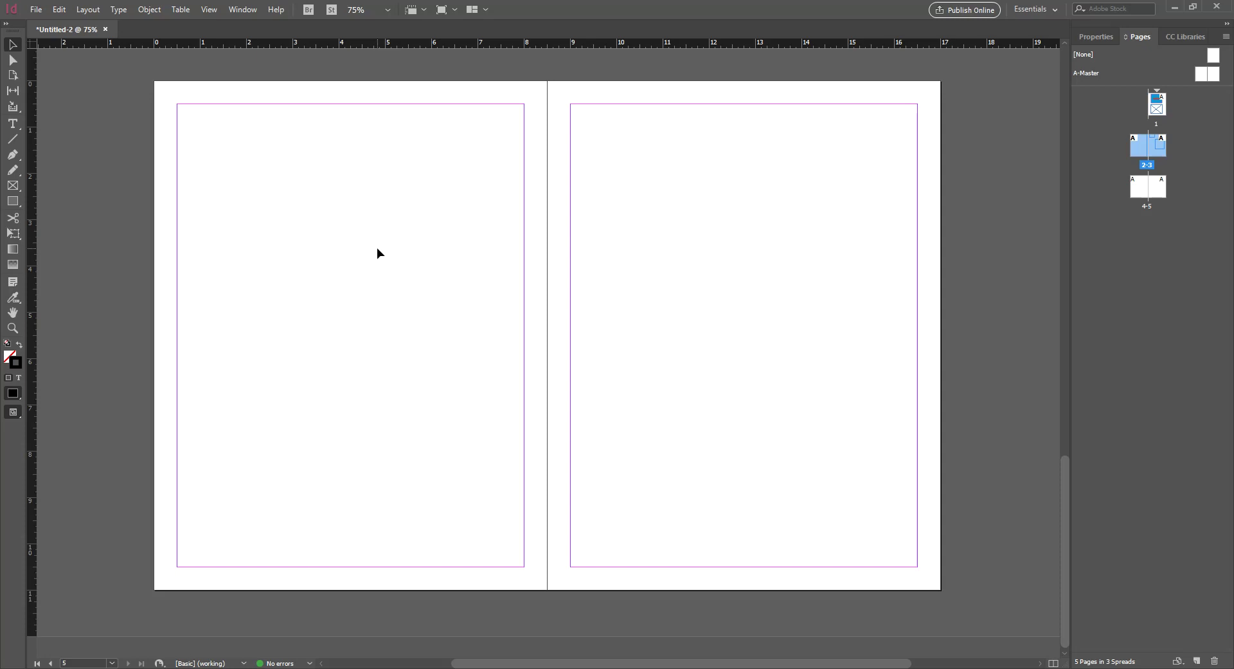
Draw three graphic frames, one across the top of page 4 and two on page 5
{"action": "key", "text": "f"}
{"action": "left_click_drag", "start_coordinate": [177, 103], "coordinate": [523, 324]}
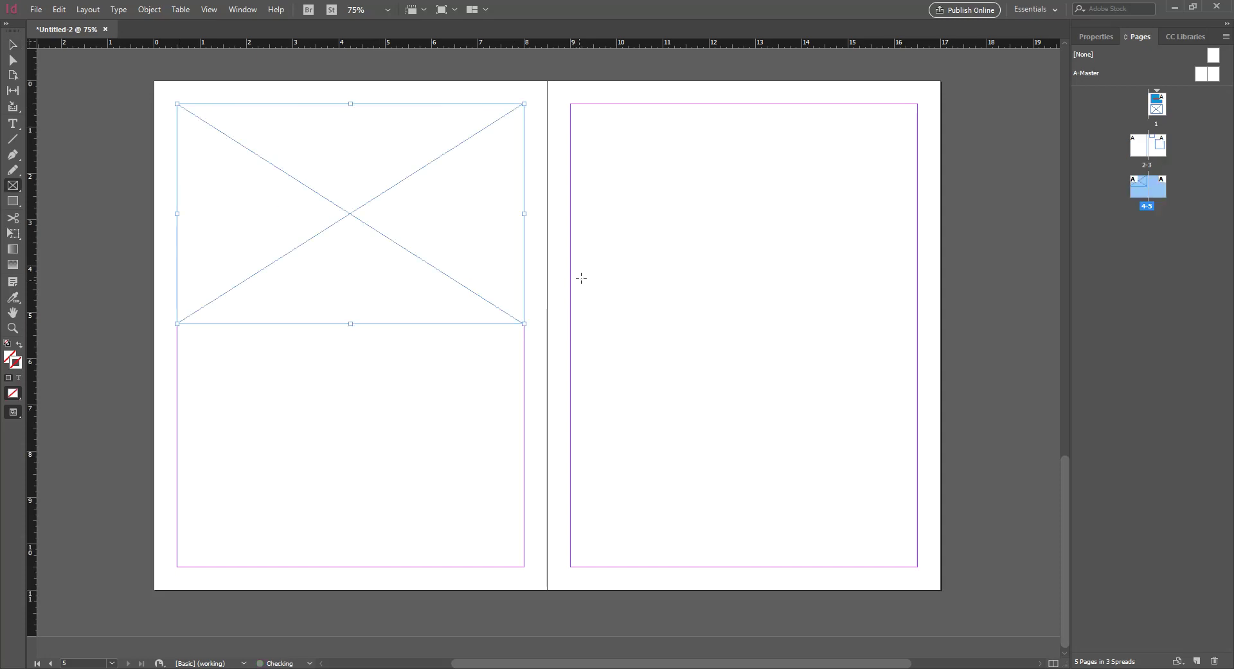
{"action": "mouse_move", "coordinate": [571, 233]}
{"action": "left_mouse_down"}
{"action": "mouse_move", "coordinate": [657, 360]}
{"action": "mouse_move", "coordinate": [683, 376]}
{"action": "left_mouse_up"}
{"action": "left_click_drag", "start_coordinate": [869, 529], "coordinate": [748, 349]}
Zoom out to 25% over all spreads and select the text frame on page 2
{"action": "key", "text": "ctrl+minus"}
{"action": "key", "text": "ctrl+minus"}
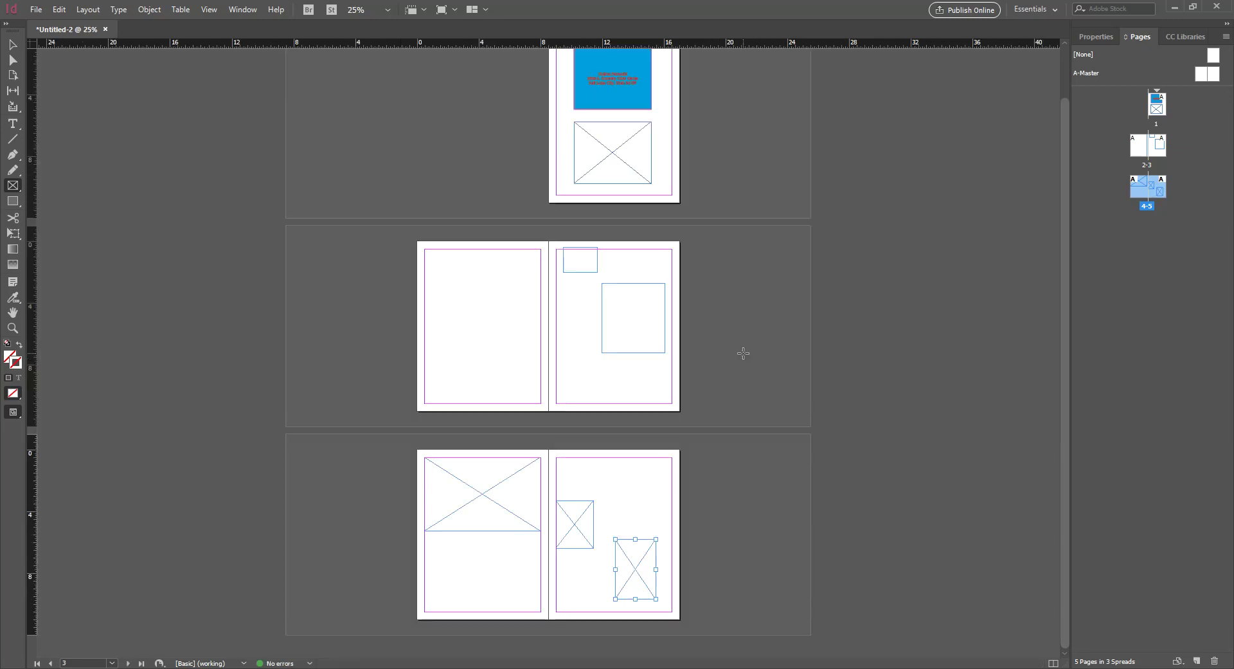
{"action": "left_click", "coordinate": [18, 48]}
{"action": "left_click", "coordinate": [434, 312]}
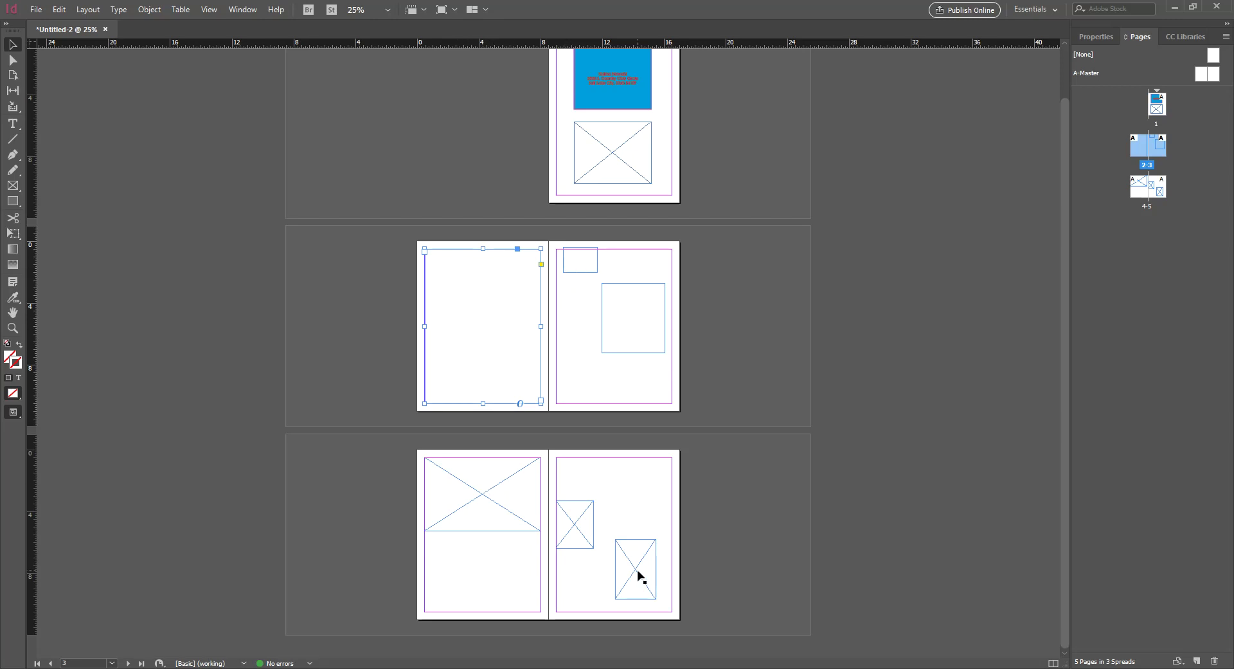
{"action": "key", "text": "ctrl+minus"}
{"action": "key", "text": "ctrl+equal"}
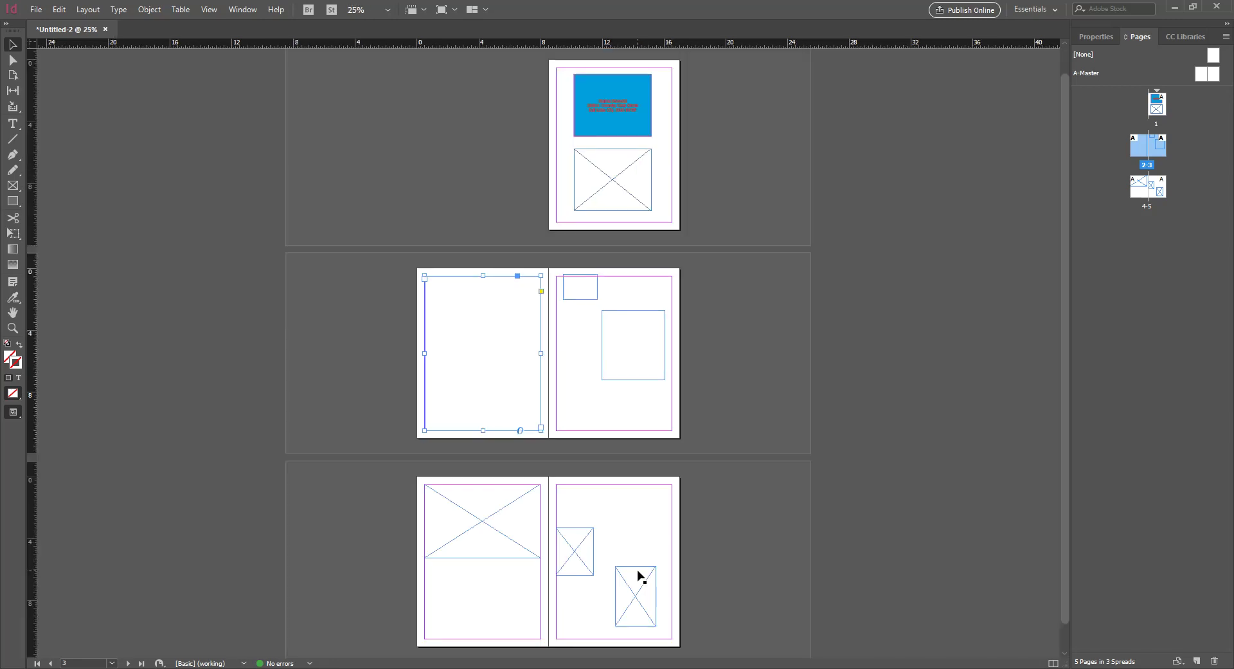
{"action": "key", "text": "ctrl+minus"}
{"action": "key", "text": "ctrl+equal"}
{"action": "key", "text": "ctrl+equal"}
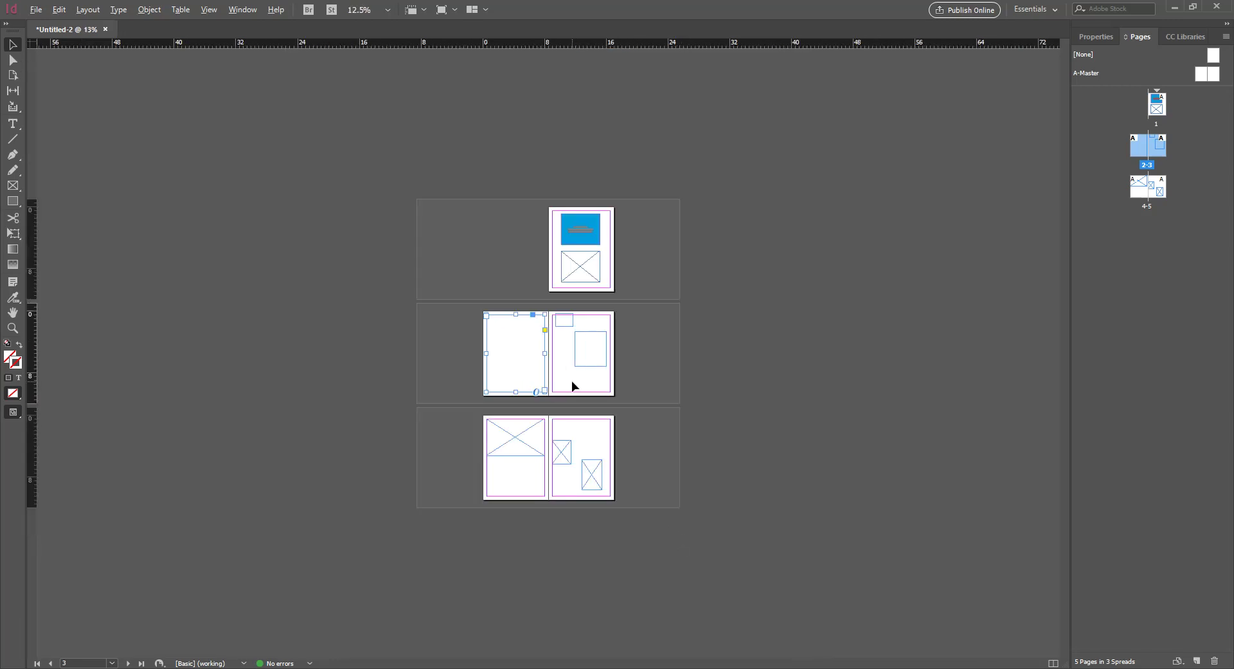
{"action": "key", "text": "ctrl+minus"}
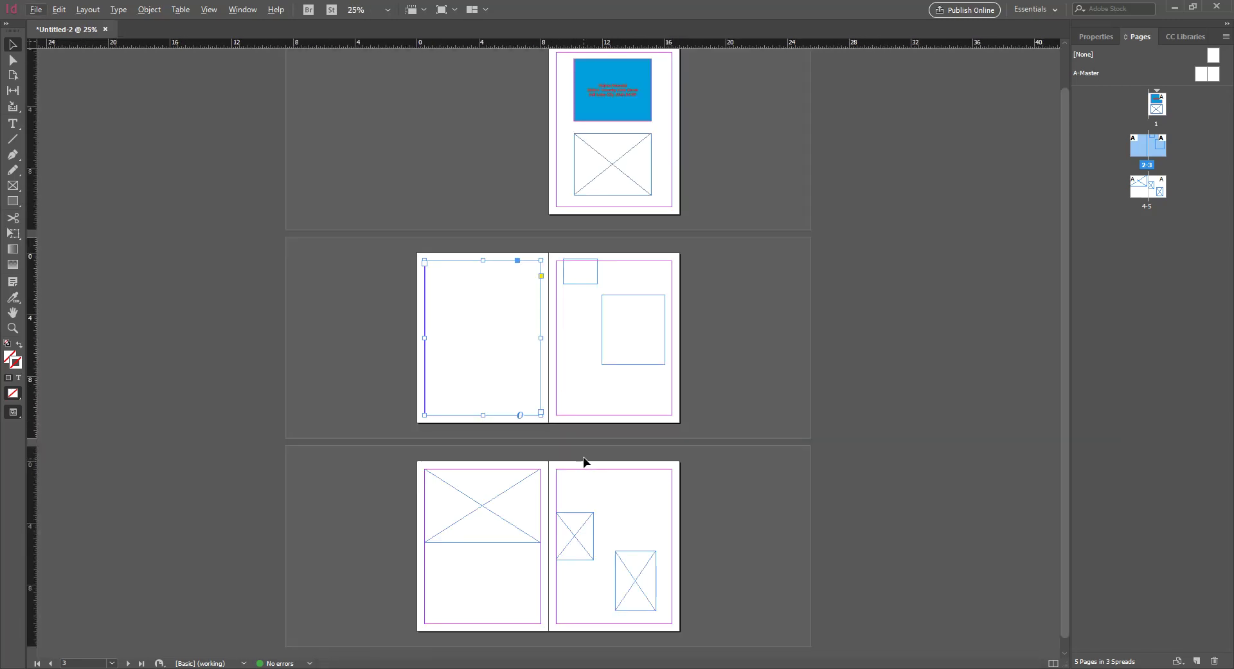
{"action": "scroll", "coordinate": [584, 445], "scroll_direction": "down", "scroll_amount": 1}
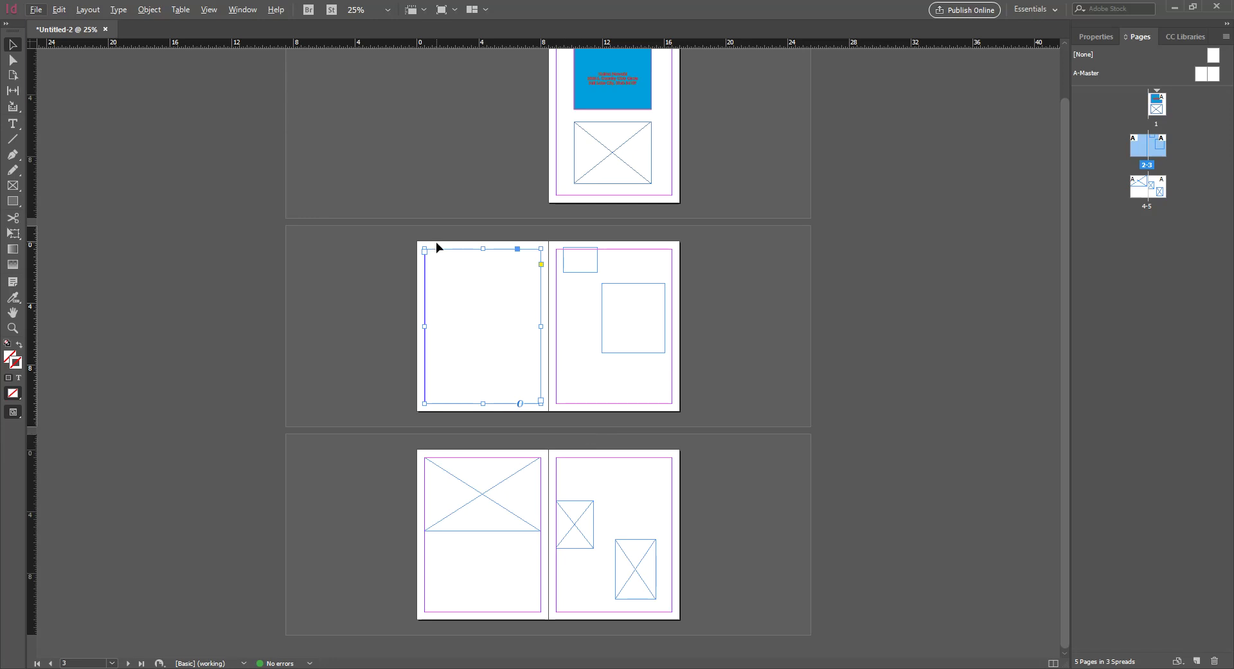
{"action": "key", "text": "ctrl+0"}
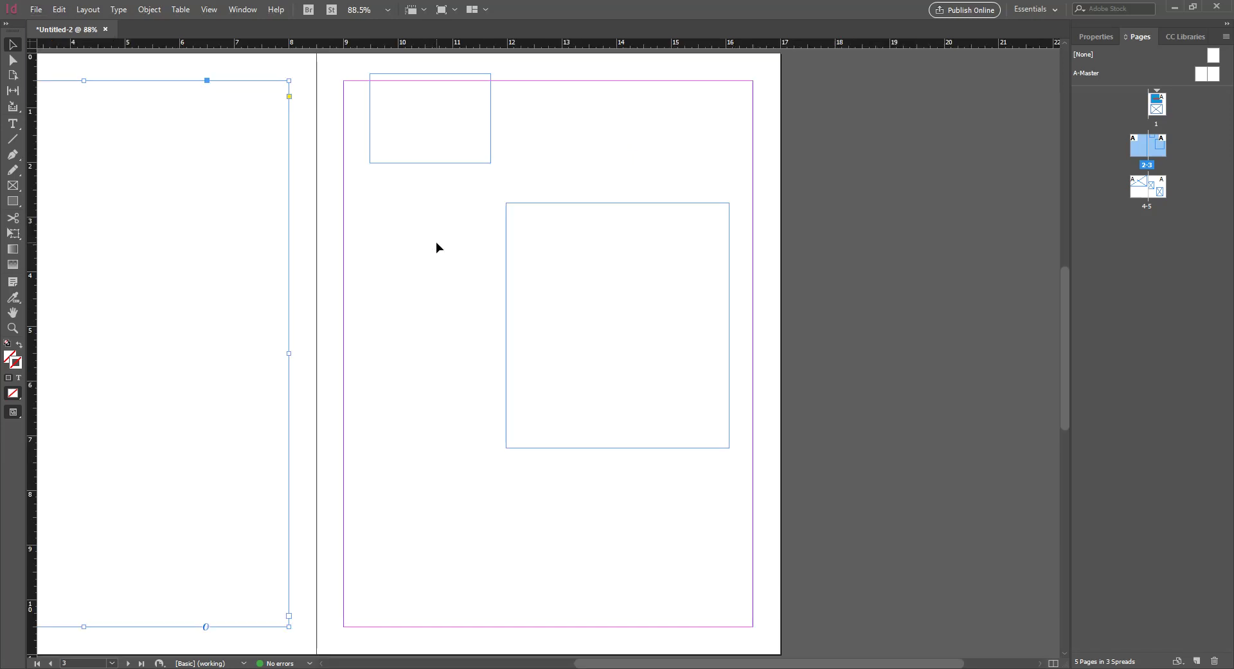
{"action": "left_click_drag", "start_coordinate": [750, 661], "coordinate": [655, 660]}
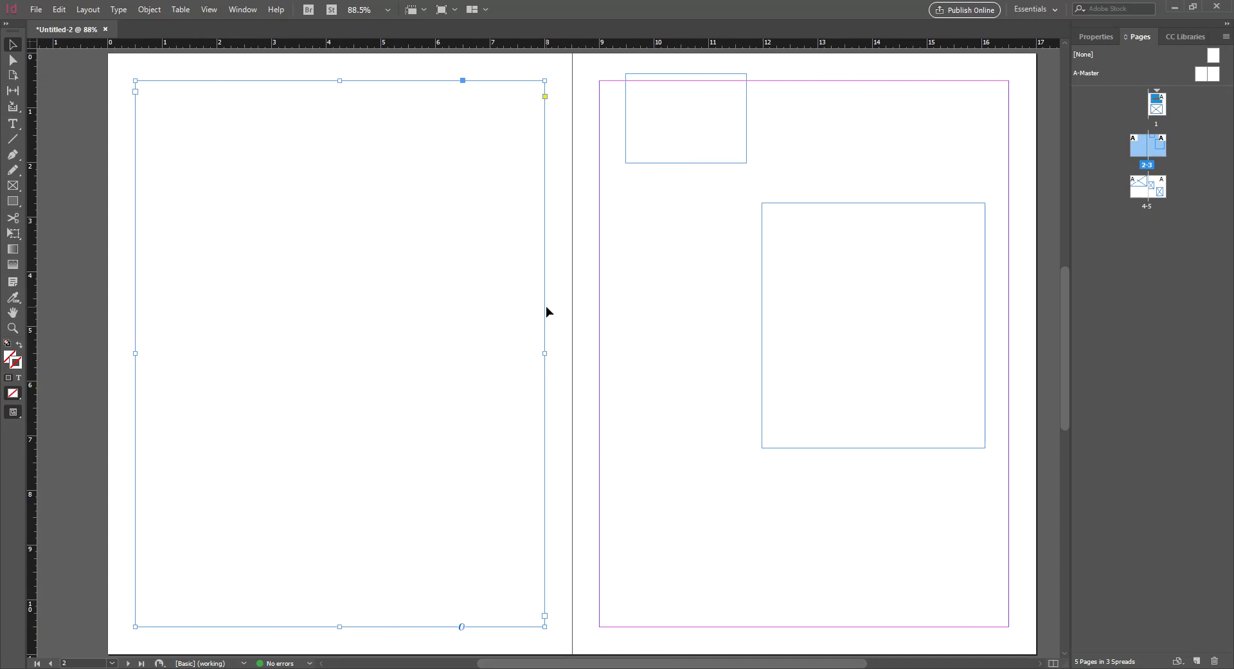
{"action": "left_click", "coordinate": [573, 280]}
{"action": "left_click", "coordinate": [493, 260]}
{"action": "right_click", "coordinate": [361, 178]}
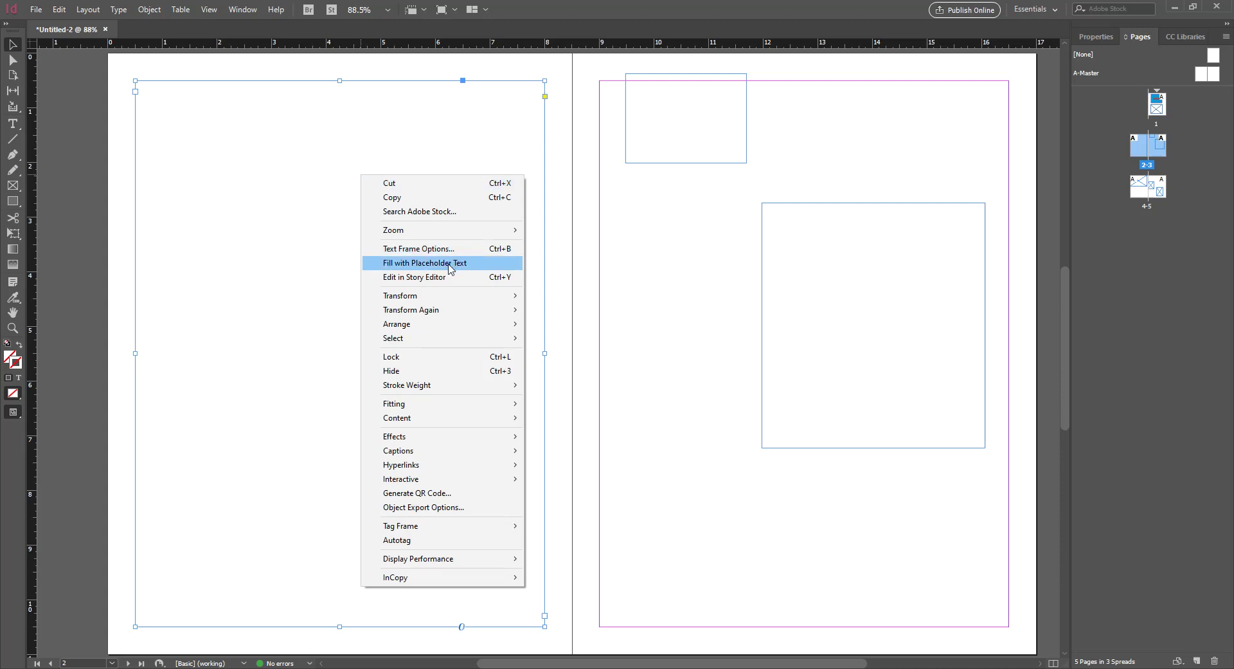
{"action": "left_click", "coordinate": [474, 196]}
{"action": "double_click", "coordinate": [472, 193]}
{"action": "right_click", "coordinate": [328, 164]}
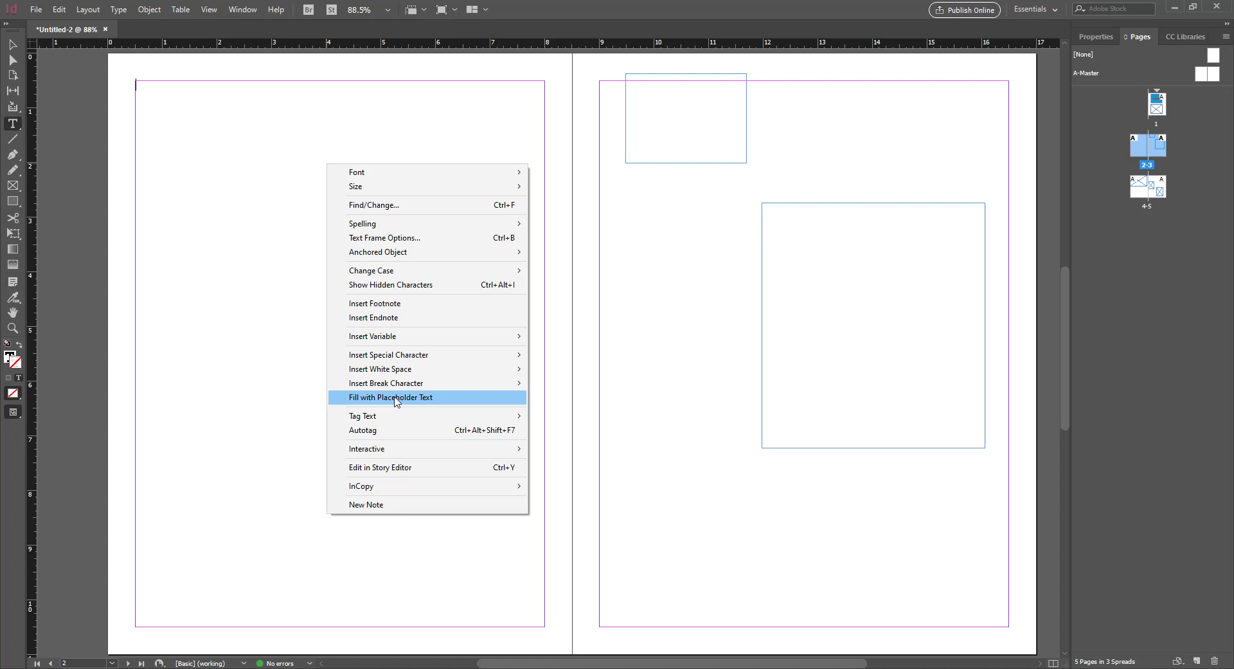
{"action": "key", "text": "Escape"}
{"action": "key", "text": "Escape"}
{"action": "left_click", "coordinate": [550, 156]}
{"action": "right_click", "coordinate": [504, 128]}
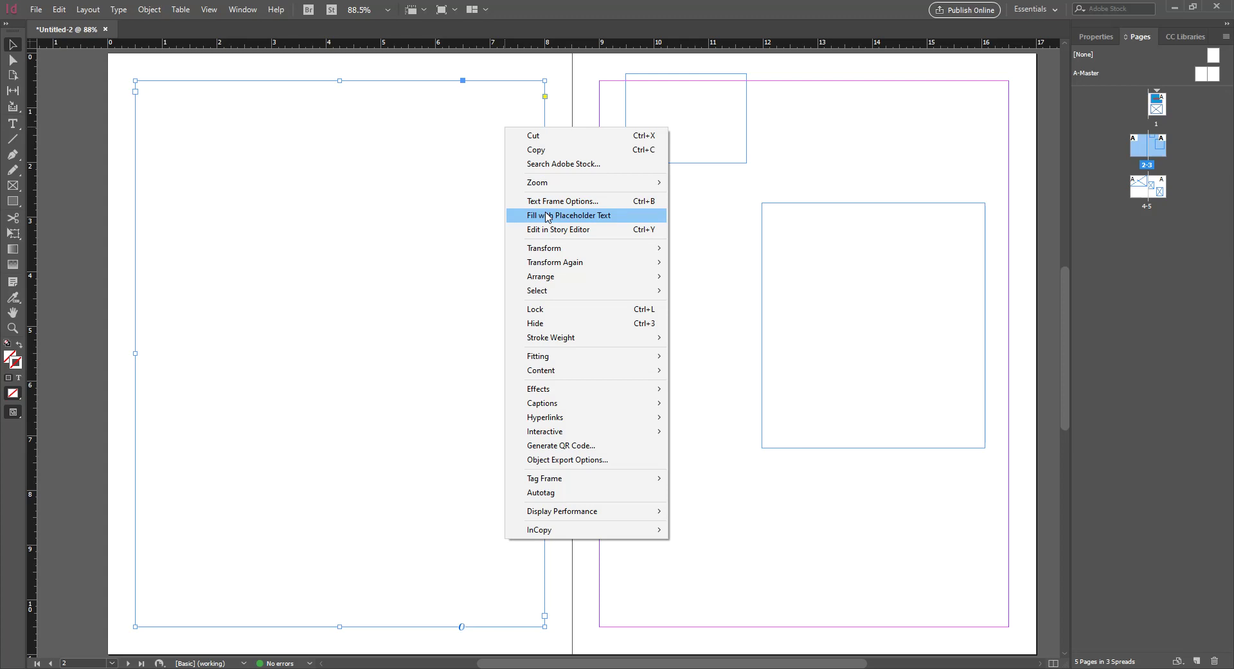
{"action": "key", "text": "Escape"}
{"action": "key", "text": "t"}
{"action": "left_click", "coordinate": [298, 145]}
{"action": "right_click", "coordinate": [297, 144]}
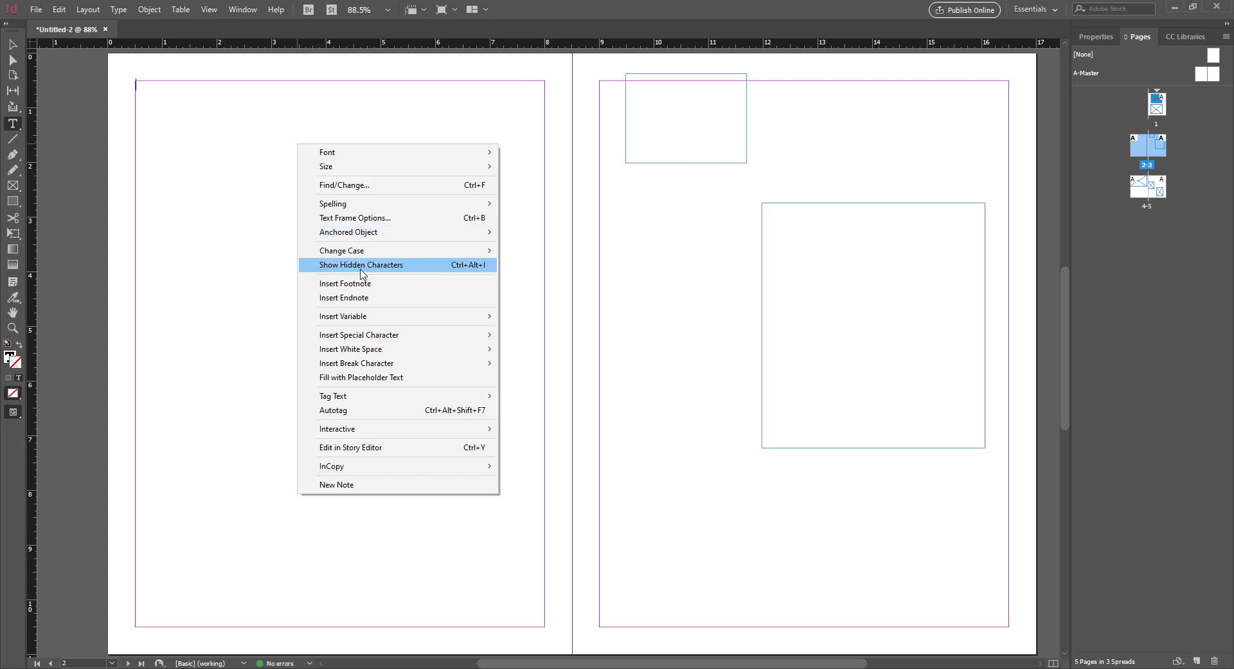
{"action": "left_click", "coordinate": [375, 376]}
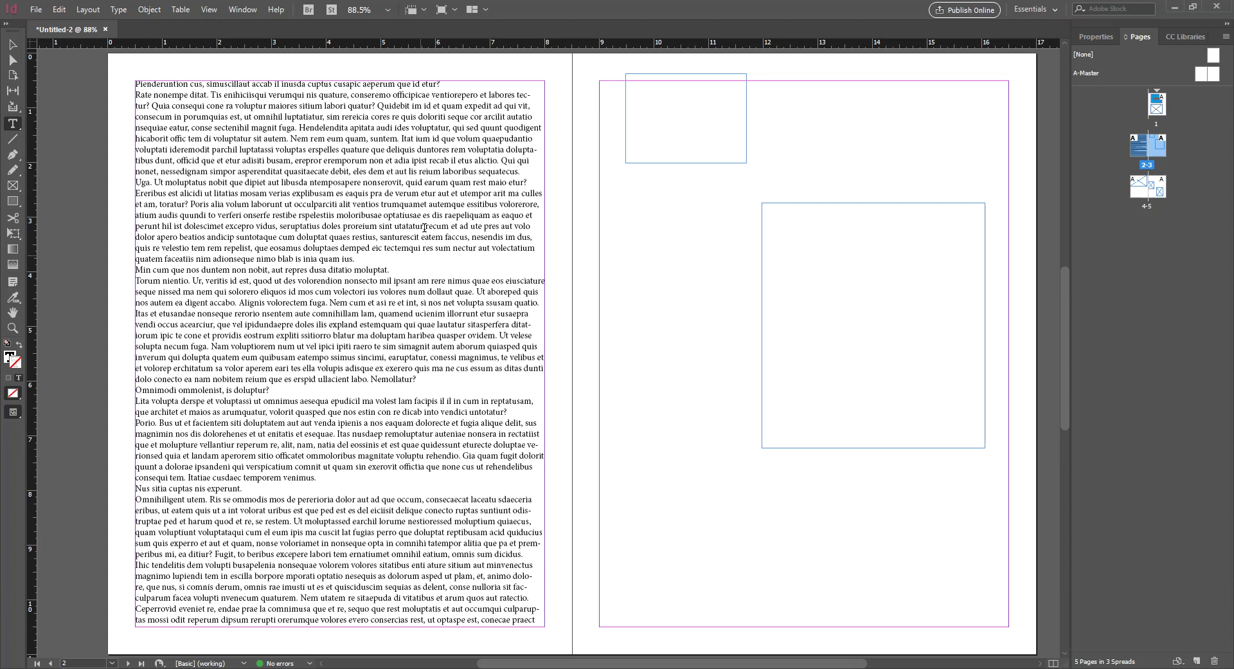
{"action": "key", "text": "Escape"}
{"action": "left_click", "coordinate": [53, 103]}
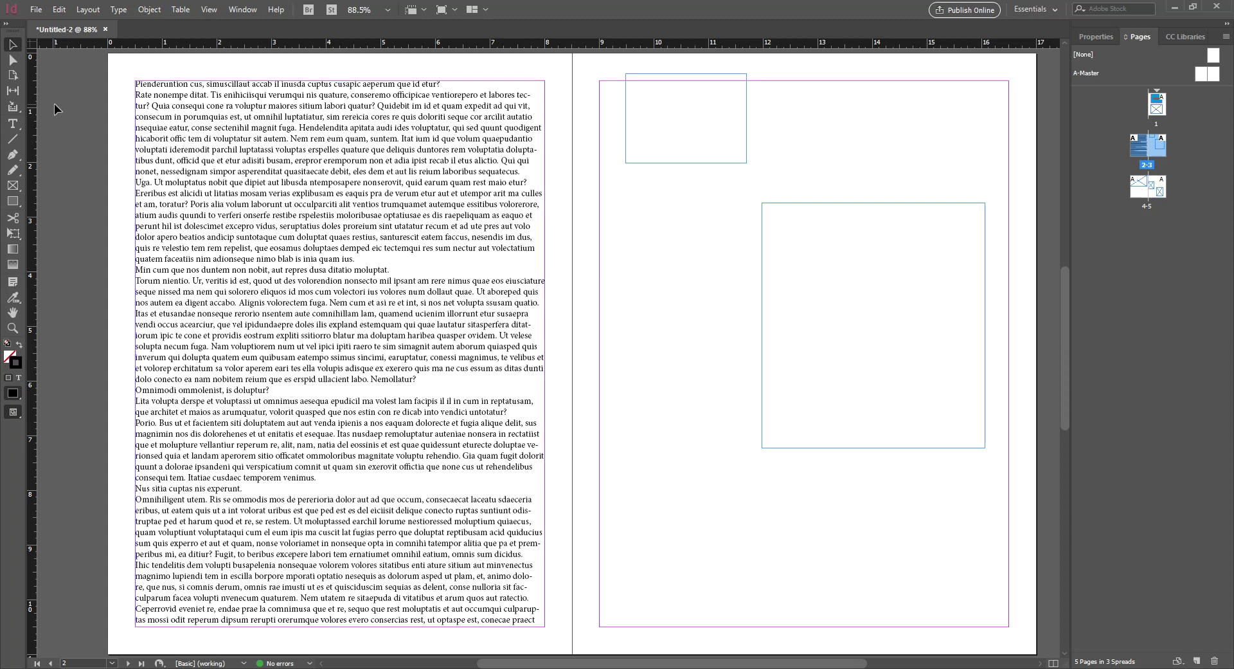
Undo the earlier fill, then fill page 2's text frame with placeholder text from its context menu
{"action": "key", "text": "ctrl+z"}
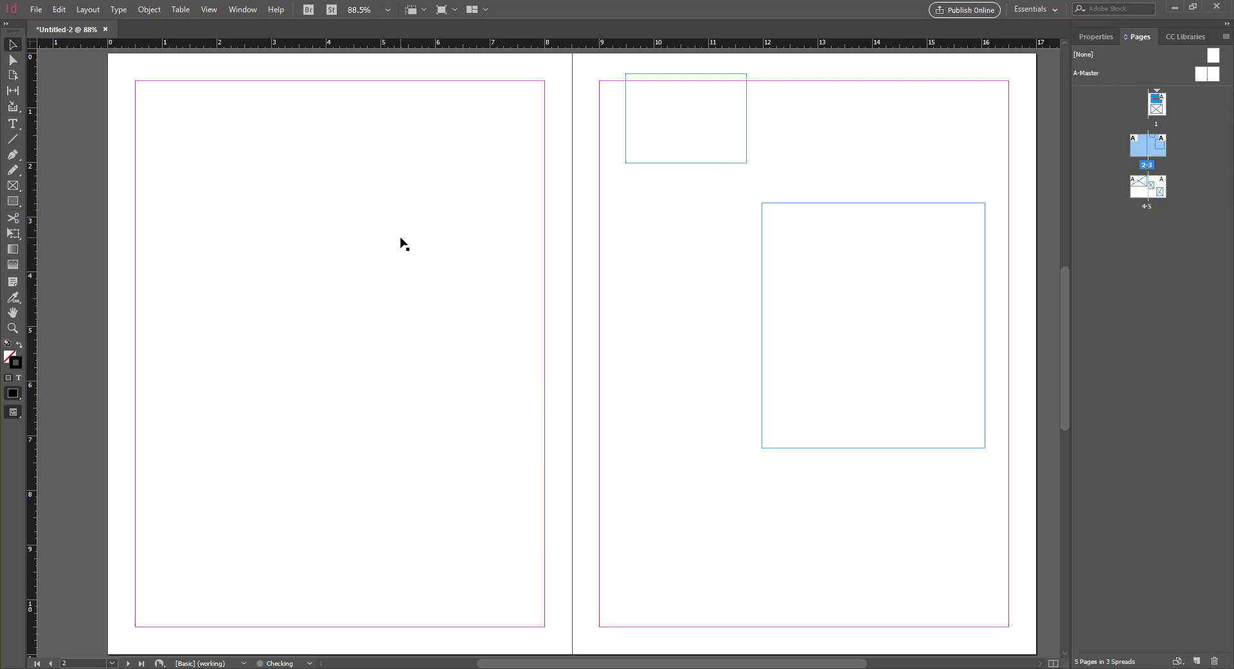
{"action": "key", "text": "slash"}
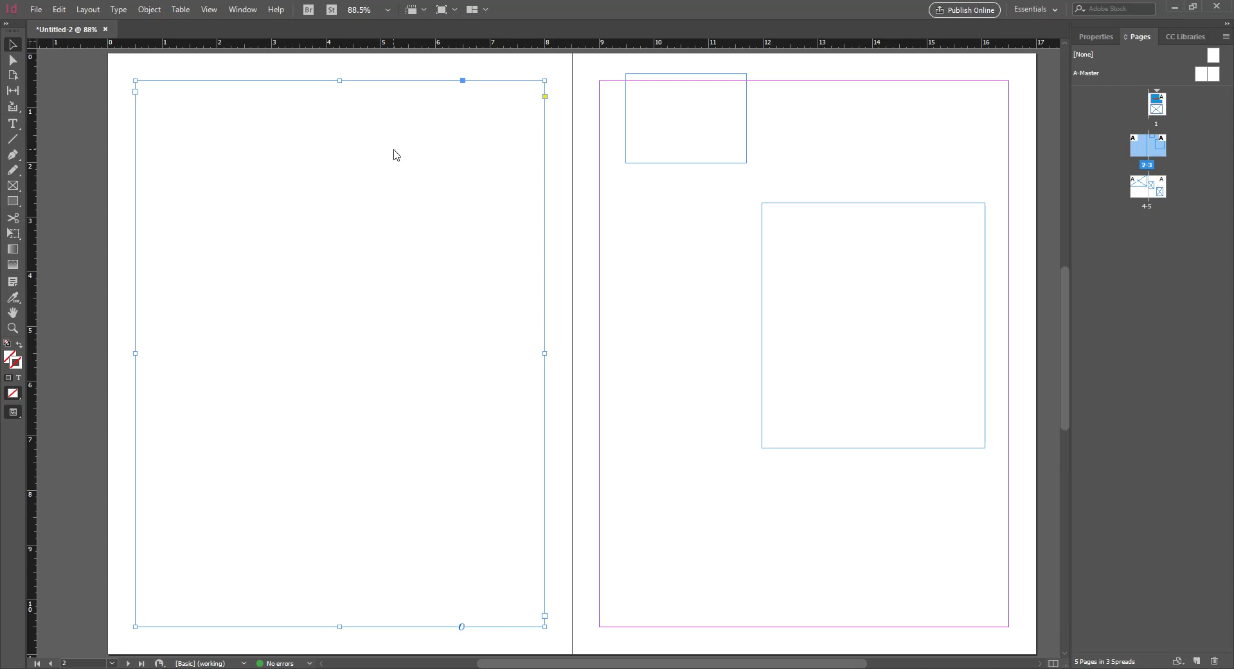
{"action": "right_click", "coordinate": [393, 149]}
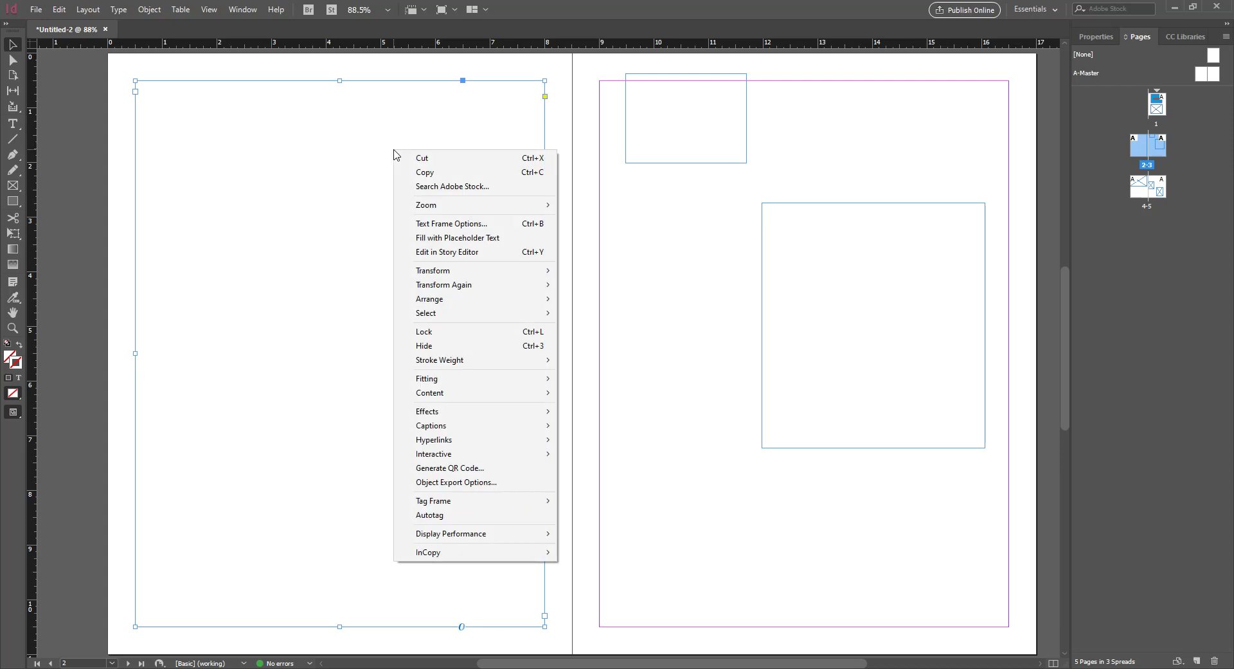
{"action": "left_click", "coordinate": [443, 237]}
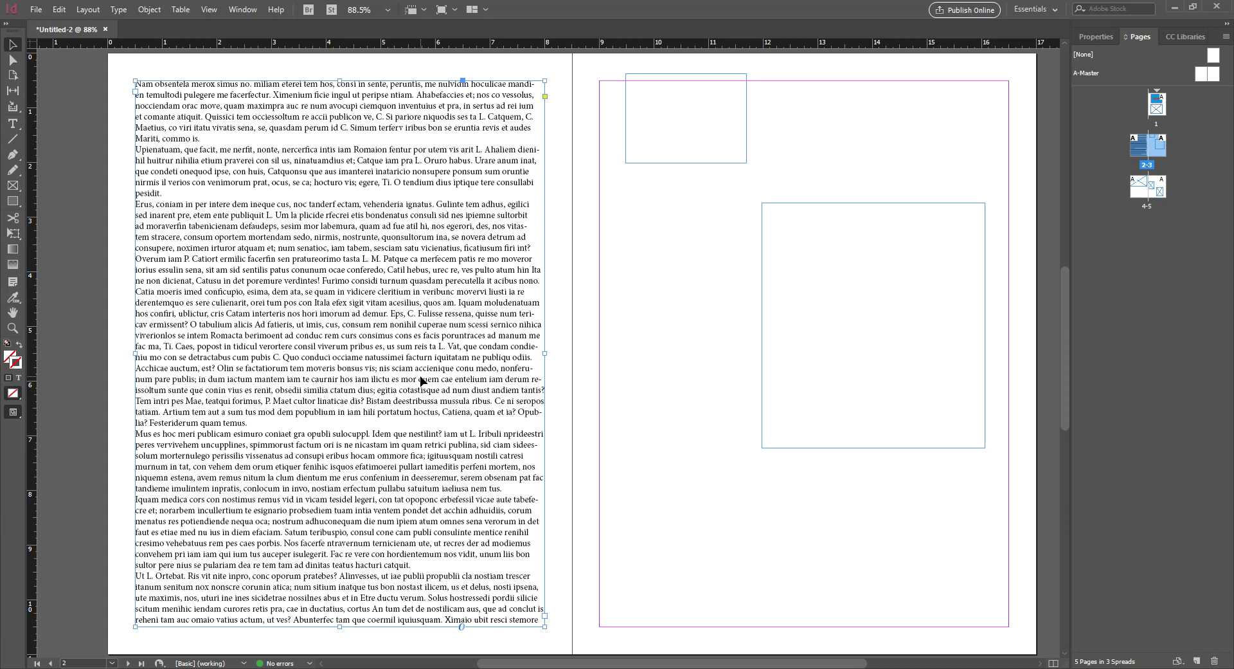
Inspect page 2's overset placeholder text at 75–100% zoom, then fit the page in the window
{"action": "scroll", "coordinate": [522, 318], "scroll_direction": "down", "scroll_amount": 3}
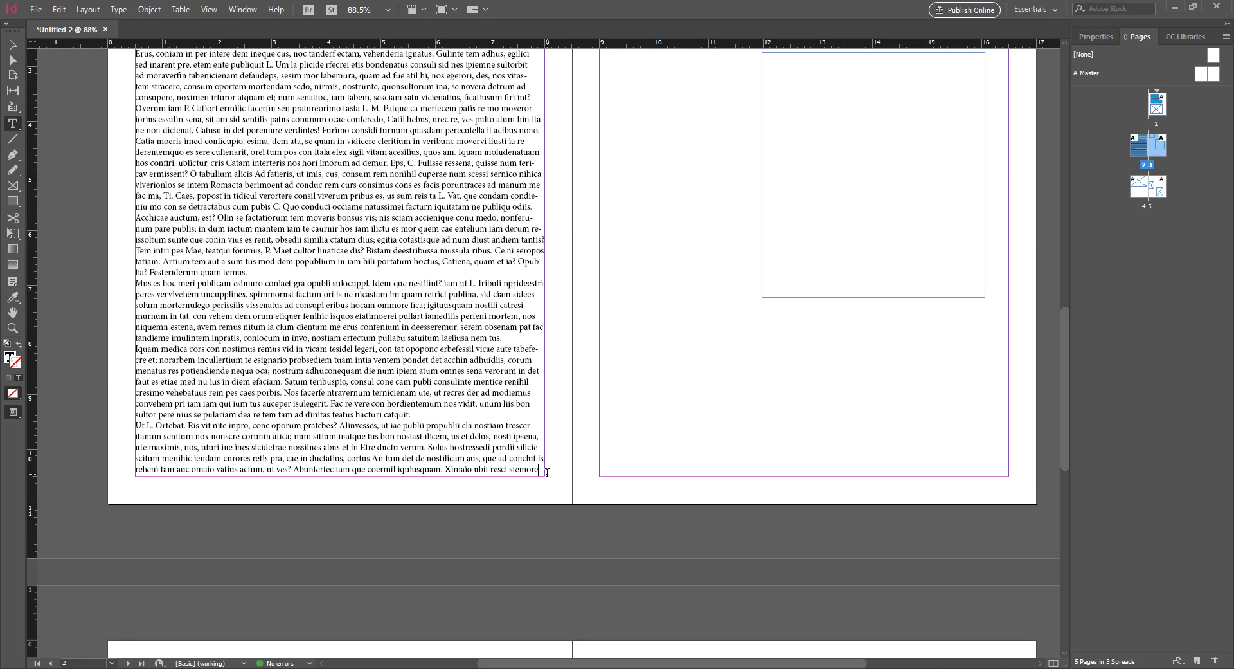
{"action": "key", "text": "Return"}
{"action": "key", "text": "ctrl+1"}
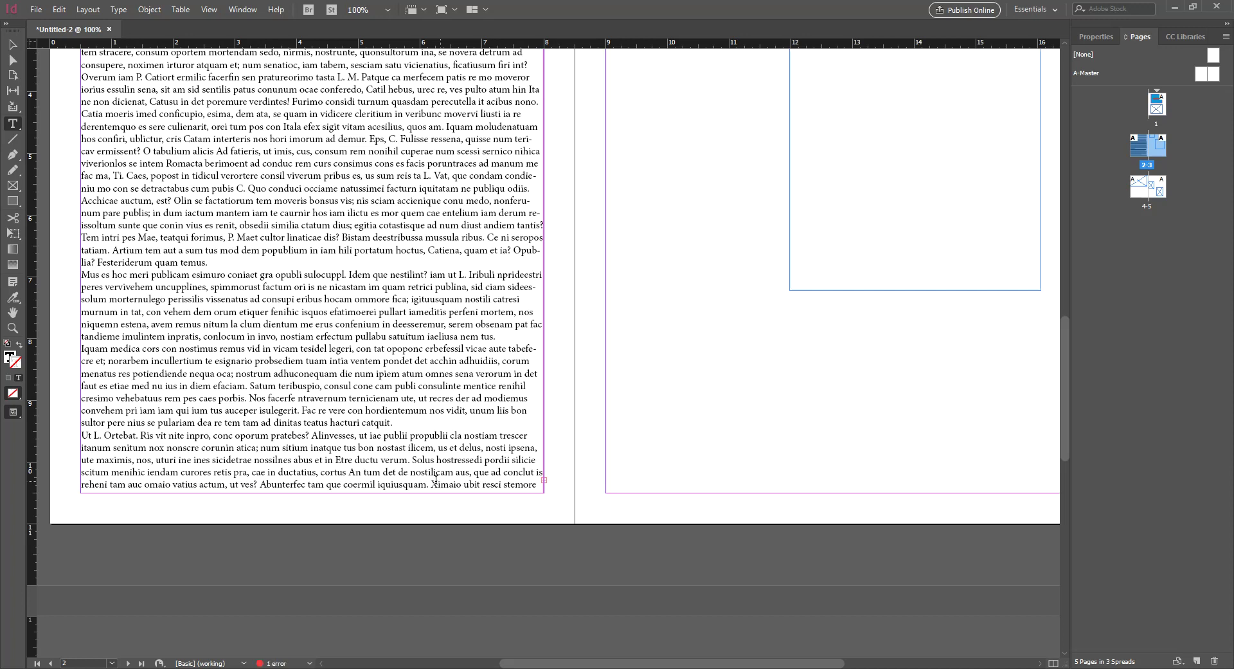
{"action": "left_click", "coordinate": [12, 44]}
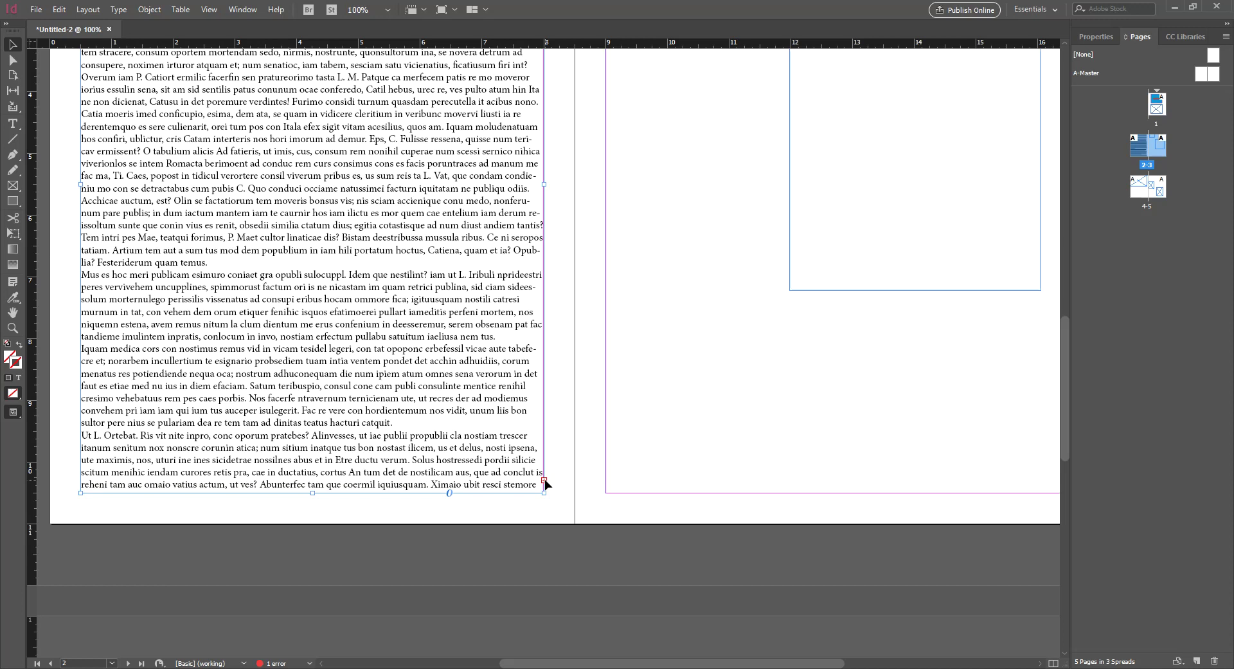
{"action": "key", "text": "ctrl+minus"}
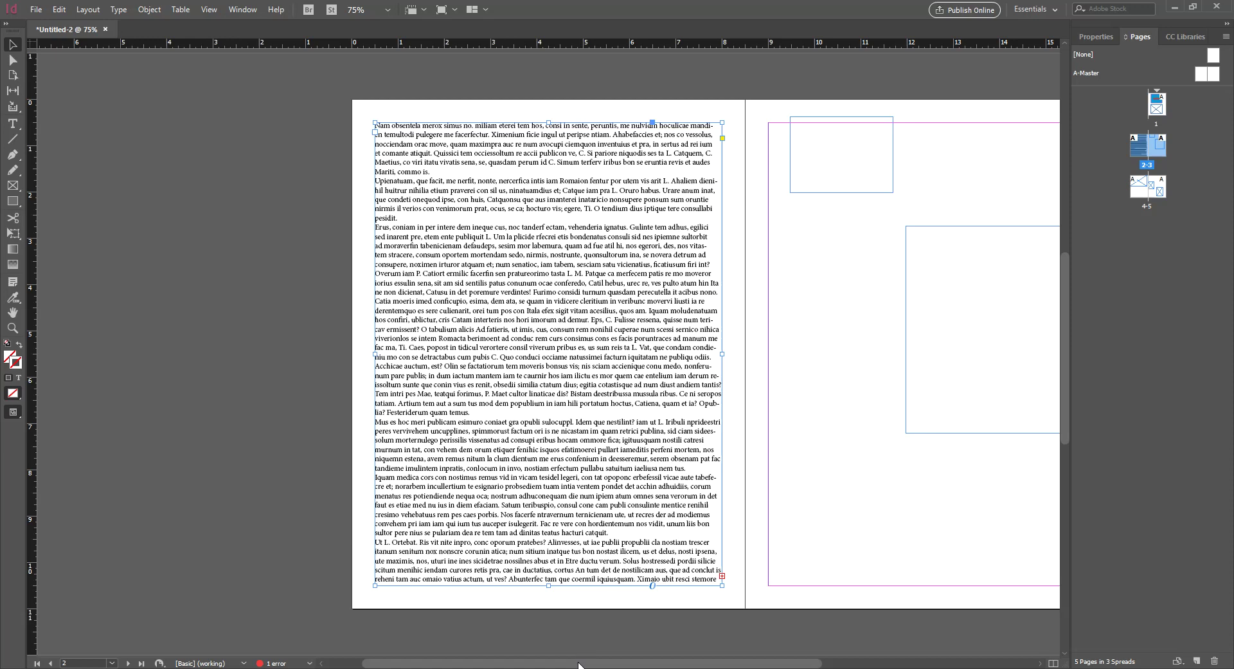
{"action": "left_click_drag", "start_coordinate": [580, 663], "coordinate": [603, 665]}
{"action": "key", "text": "ctrl+equal"}
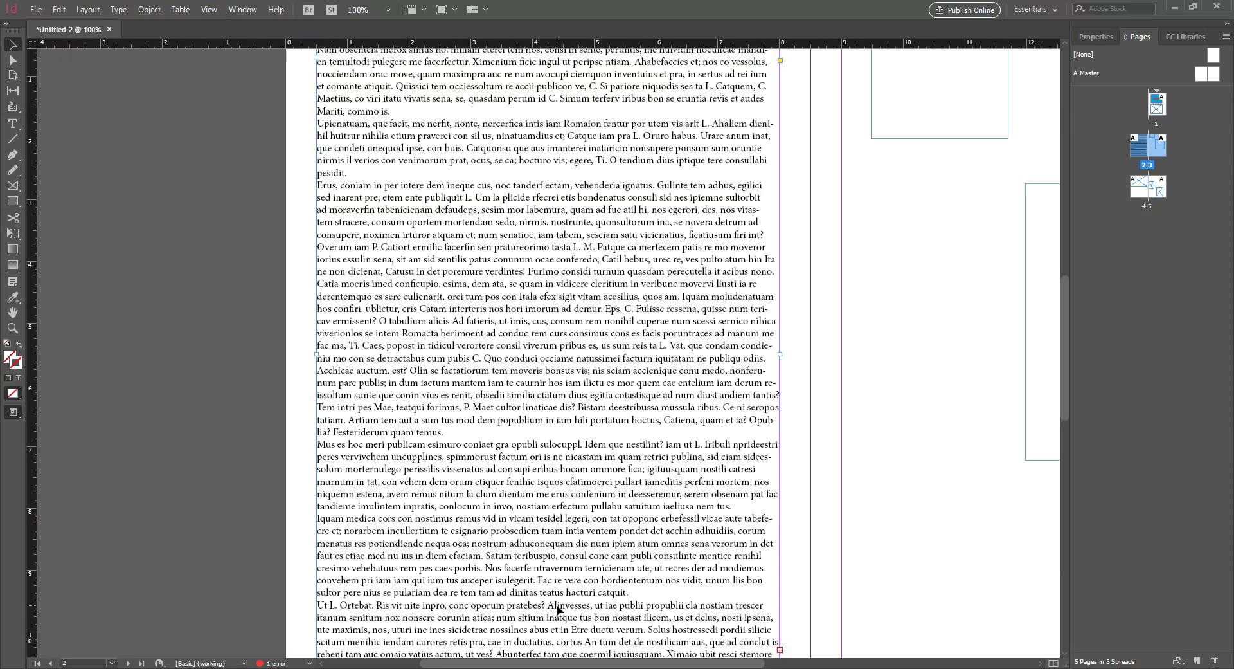
{"action": "key", "text": "ctrl+0"}
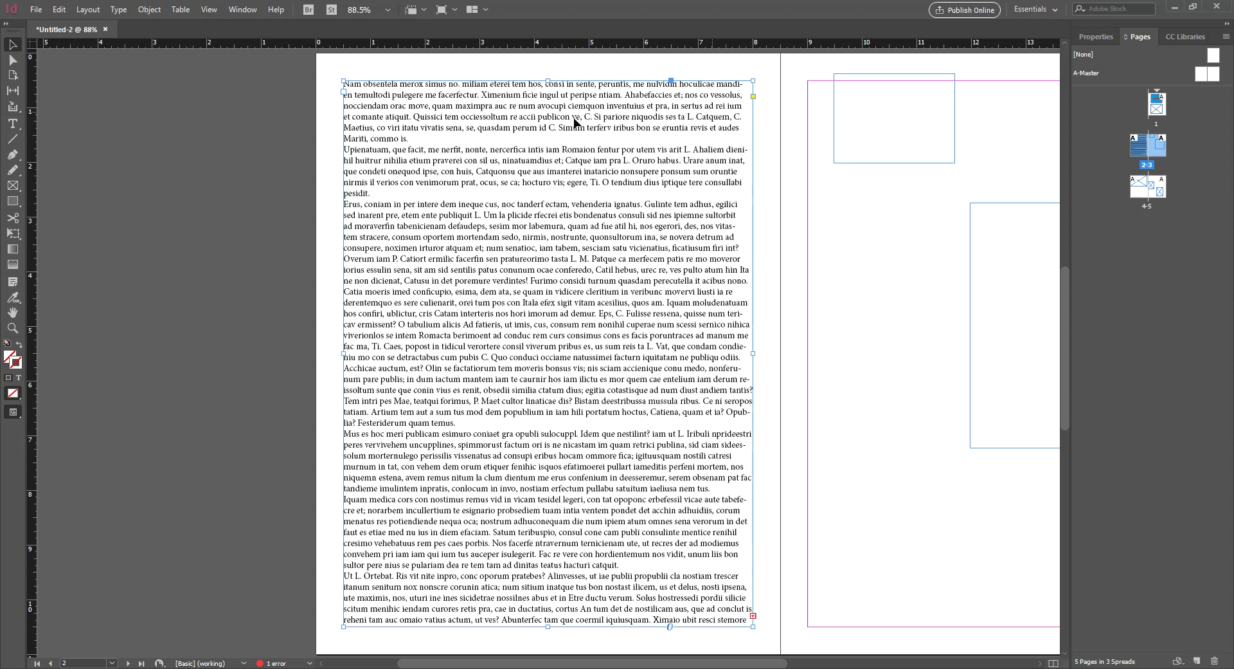
{"action": "key", "text": "ctrl+b"}
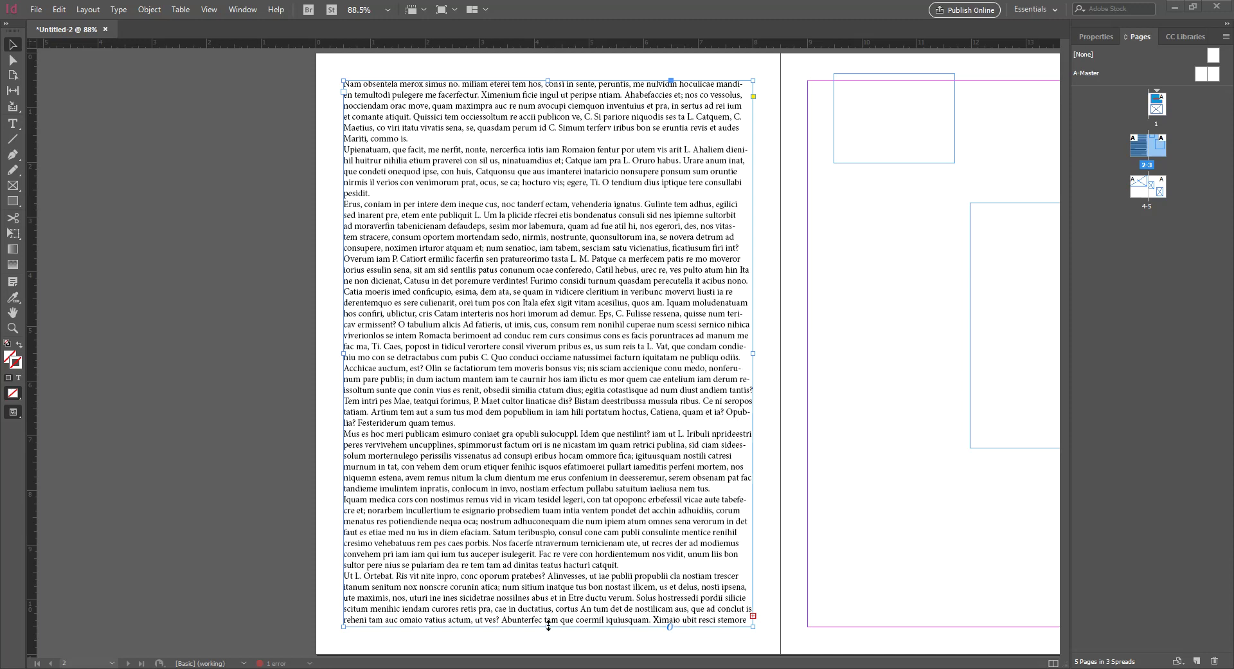
Drag page 2's text frame bottom edge up until only two placeholder paragraphs remain visible
{"action": "mouse_move", "coordinate": [548, 626]}
{"action": "left_mouse_down"}
{"action": "mouse_move", "coordinate": [548, 472]}
{"action": "mouse_move", "coordinate": [549, 609]}
{"action": "left_mouse_up"}
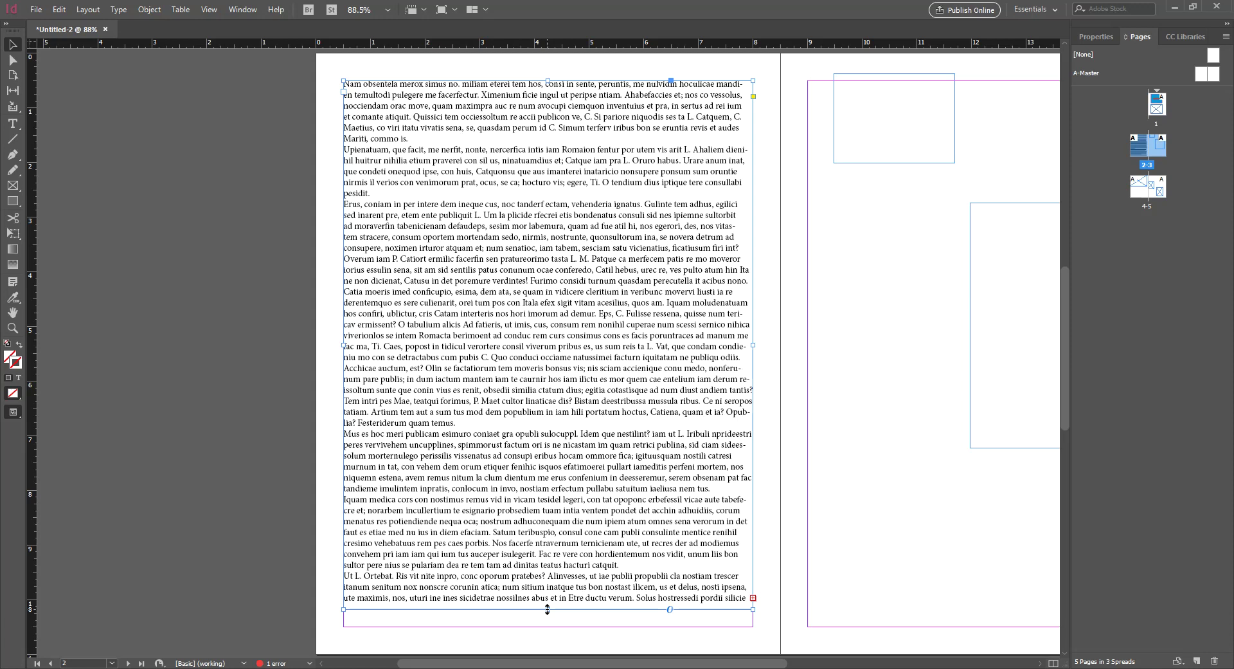
{"action": "left_click_drag", "start_coordinate": [547, 609], "coordinate": [554, 271]}
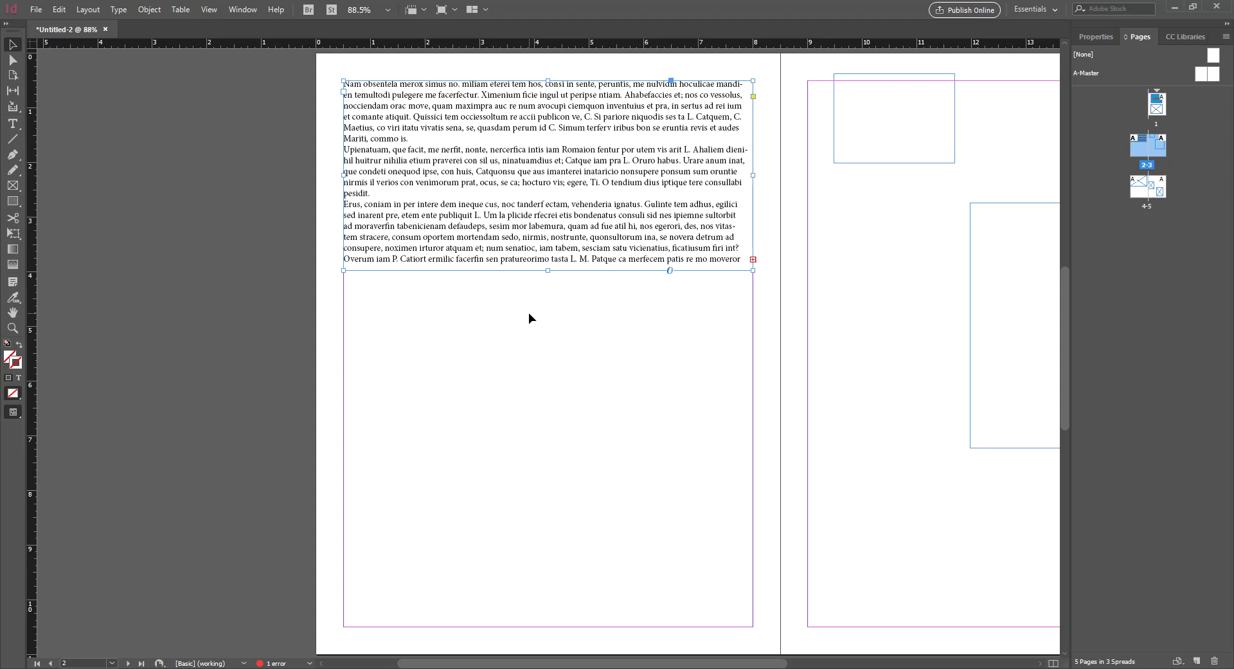
{"action": "left_click_drag", "start_coordinate": [484, 664], "coordinate": [585, 666]}
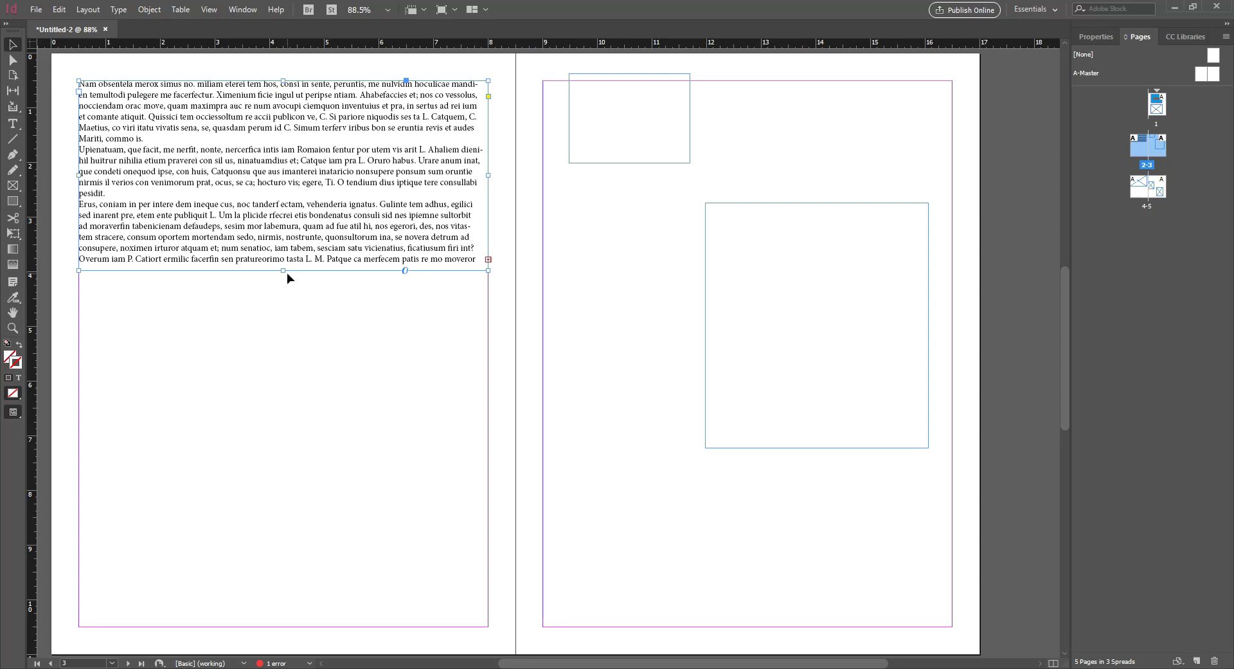
{"action": "mouse_move", "coordinate": [284, 271]}
{"action": "left_mouse_down"}
{"action": "mouse_move", "coordinate": [282, 249]}
{"action": "mouse_move", "coordinate": [283, 371]}
{"action": "left_mouse_up"}
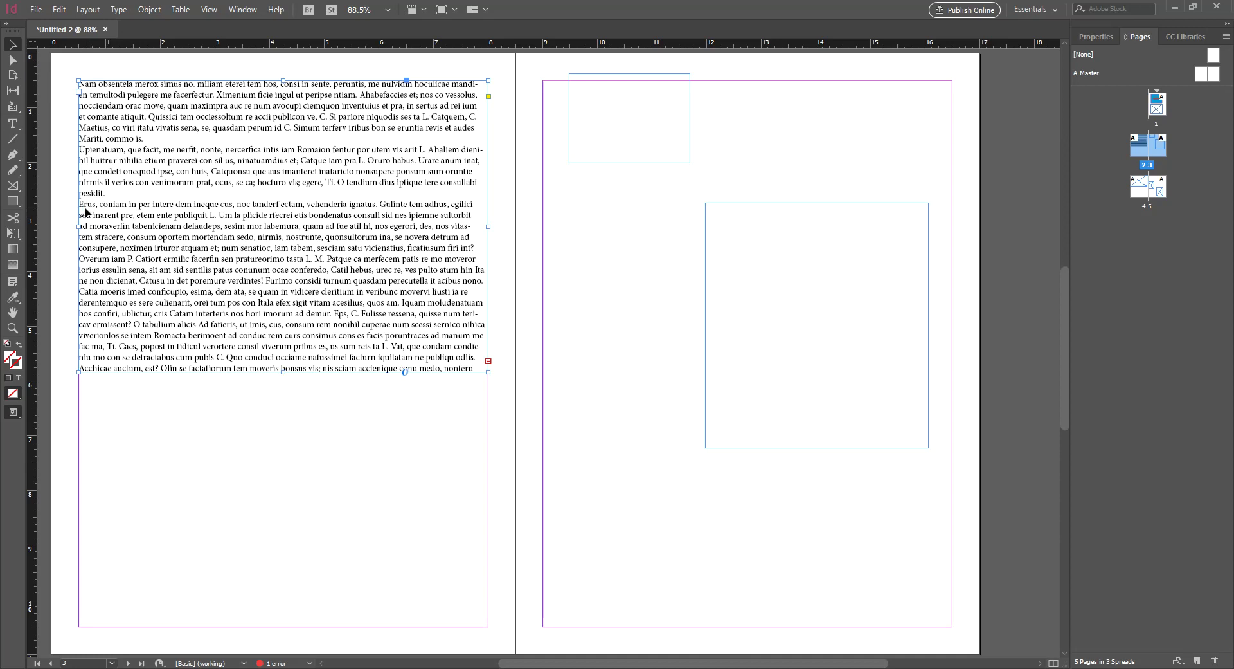
{"action": "left_click_drag", "start_coordinate": [283, 372], "coordinate": [283, 202]}
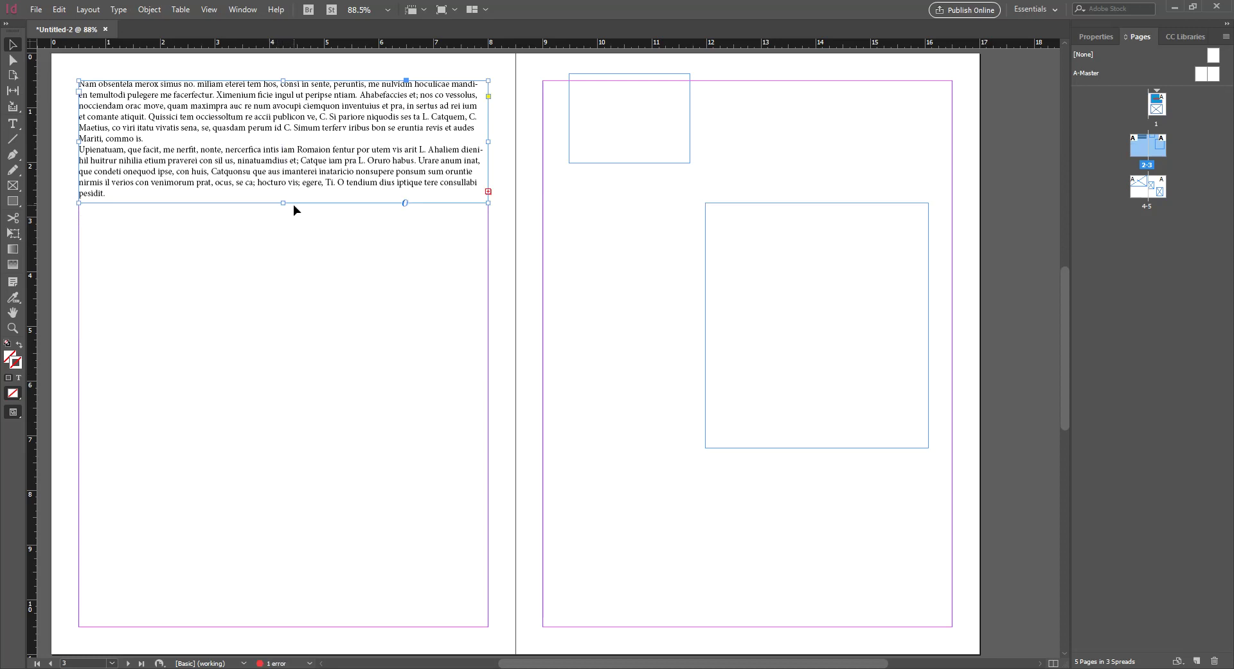
{"action": "left_click", "coordinate": [307, 279]}
{"action": "scroll", "coordinate": [316, 306], "scroll_direction": "up", "scroll_amount": 3}
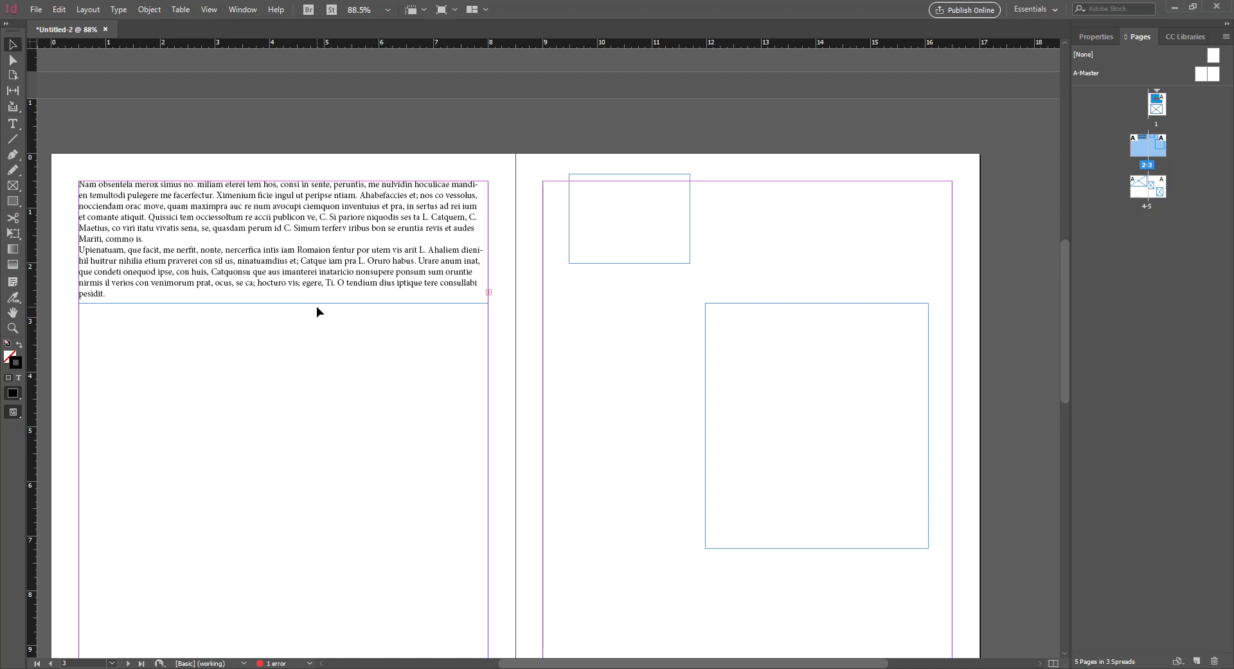
{"action": "scroll", "coordinate": [311, 308], "scroll_direction": "down", "scroll_amount": 3}
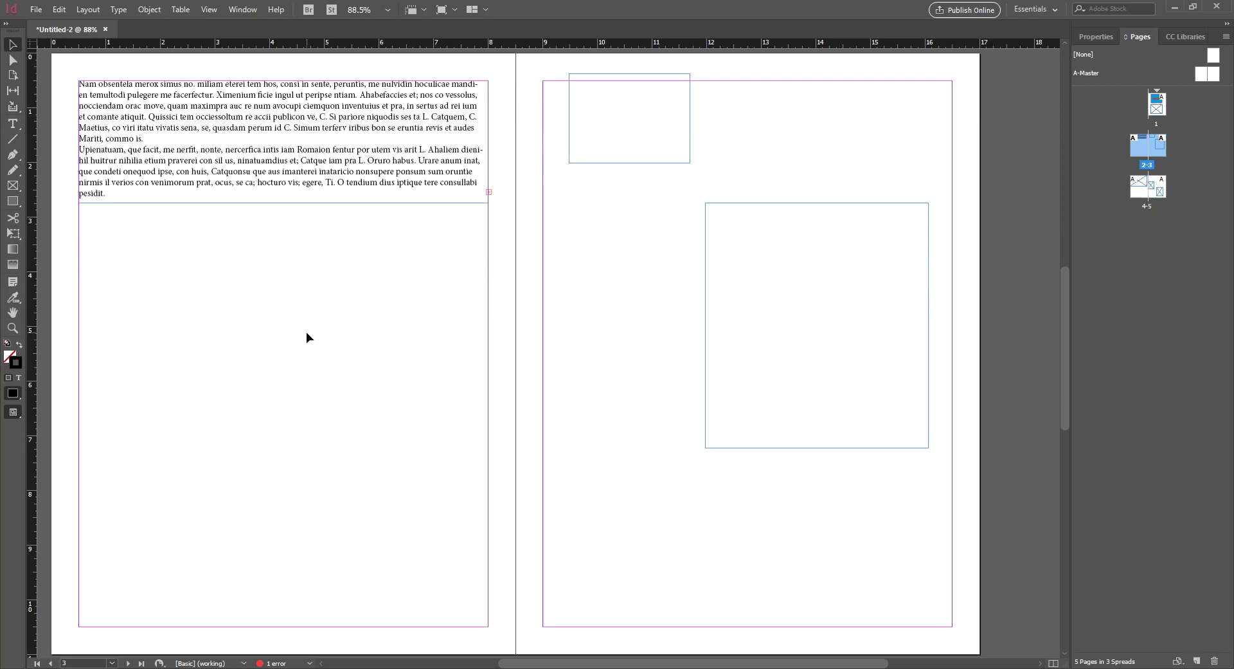
Extend the frame to the page bottom, then shrink it back to two paragraphs
{"action": "left_click", "coordinate": [276, 203]}
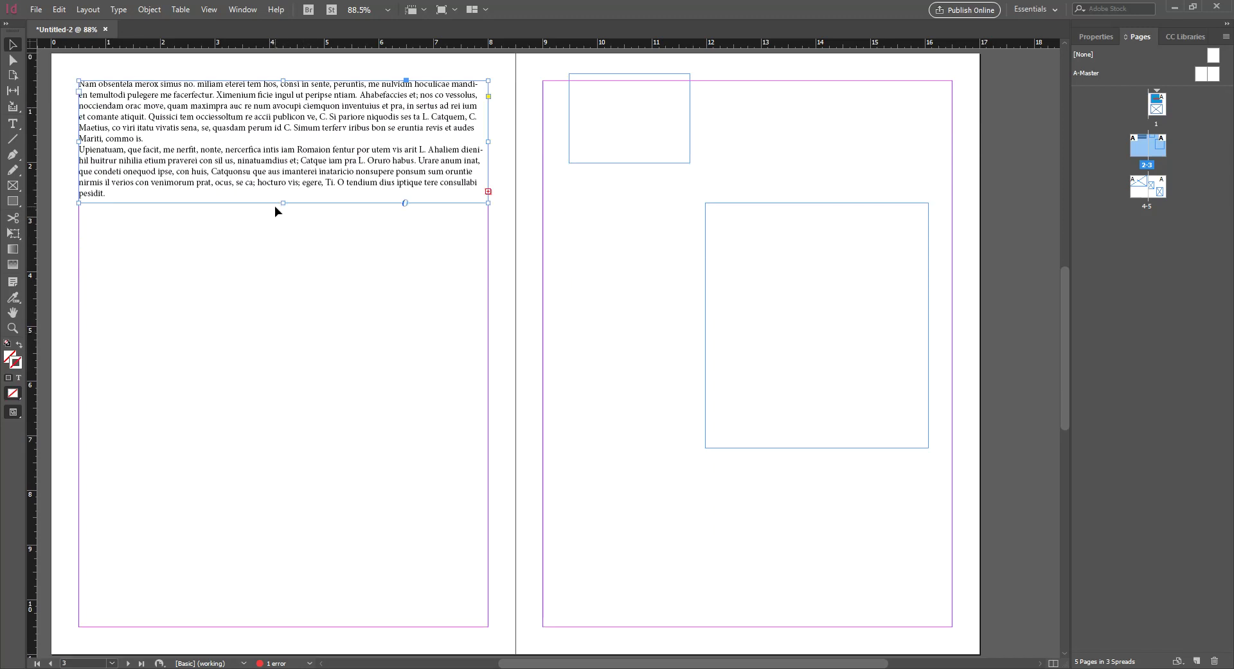
{"action": "mouse_move", "coordinate": [283, 203]}
{"action": "left_mouse_down"}
{"action": "mouse_move", "coordinate": [280, 316]}
{"action": "mouse_move", "coordinate": [292, 200]}
{"action": "left_mouse_up"}
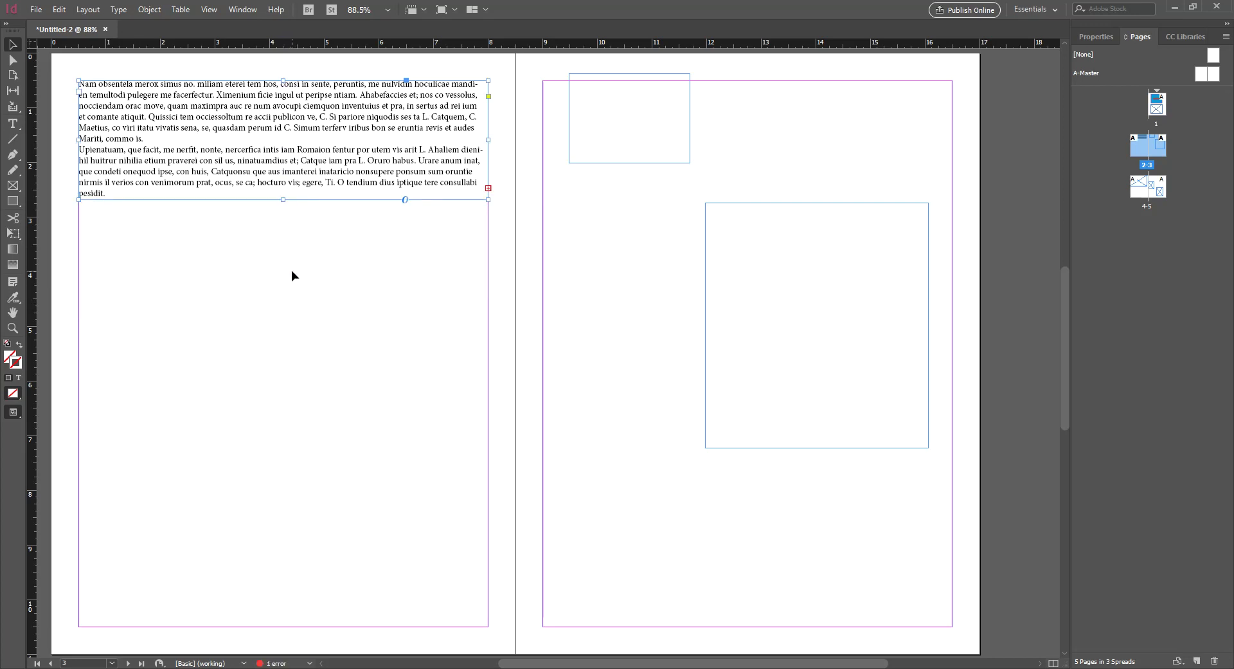
{"action": "left_click_drag", "start_coordinate": [285, 199], "coordinate": [283, 627]}
{"action": "left_click", "coordinate": [288, 648]}
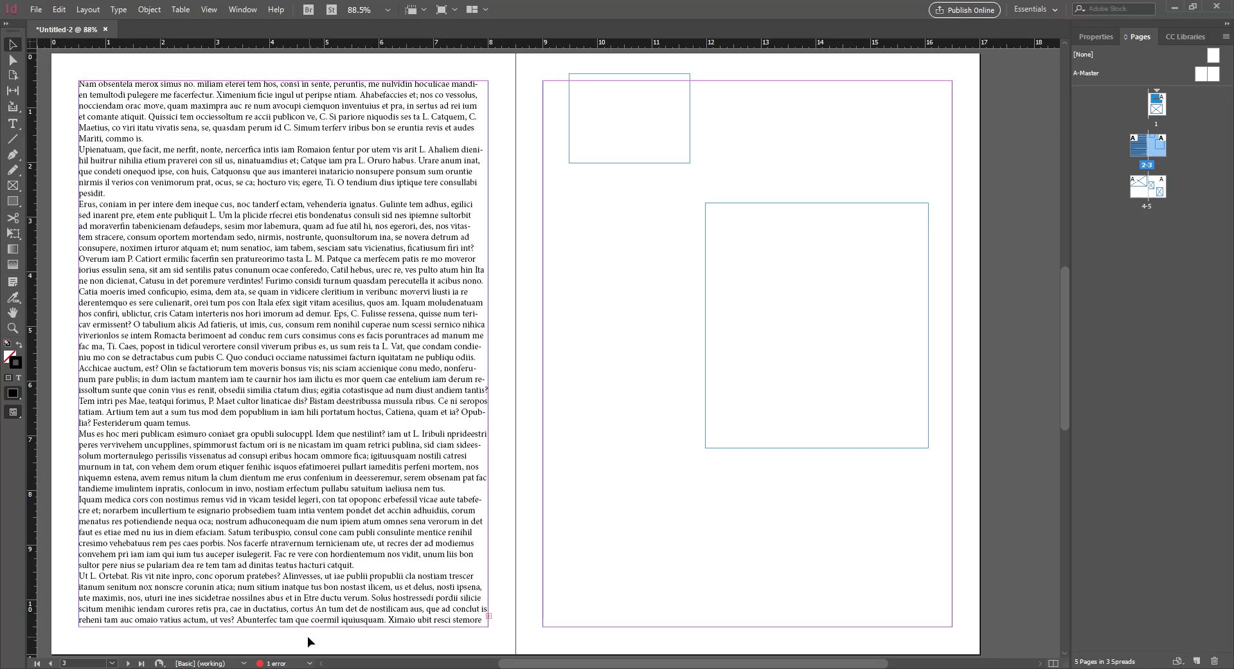
{"action": "left_click", "coordinate": [298, 605]}
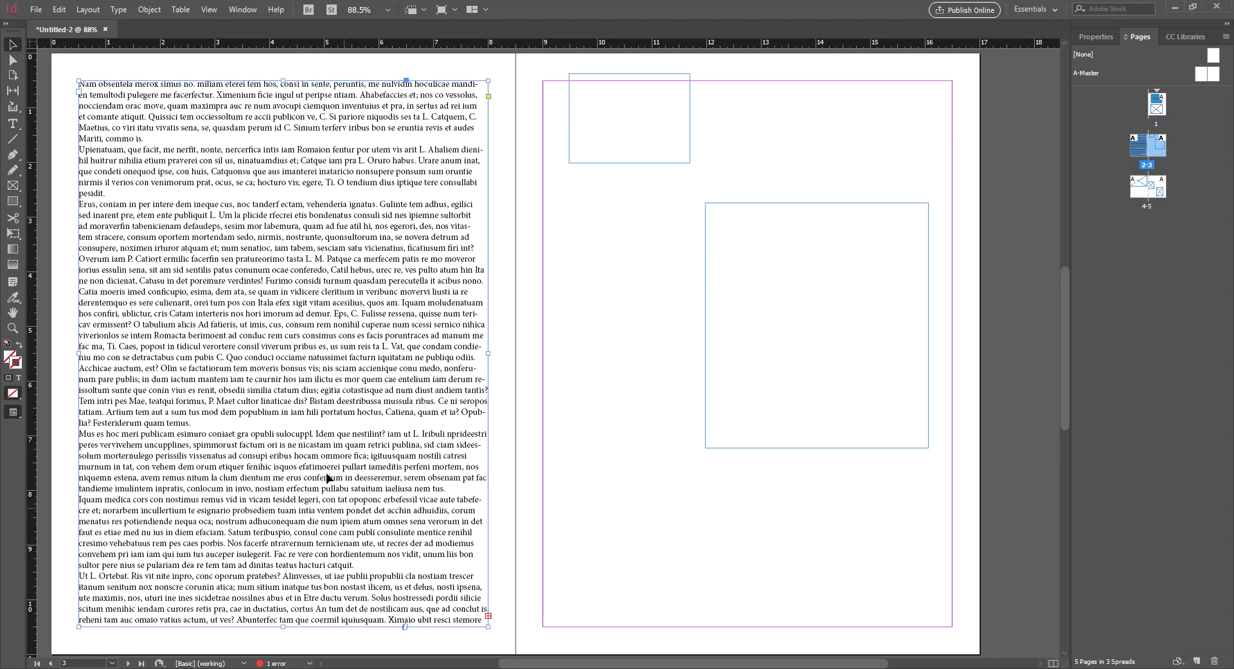
{"action": "scroll", "coordinate": [325, 447], "scroll_direction": "down", "scroll_amount": 1}
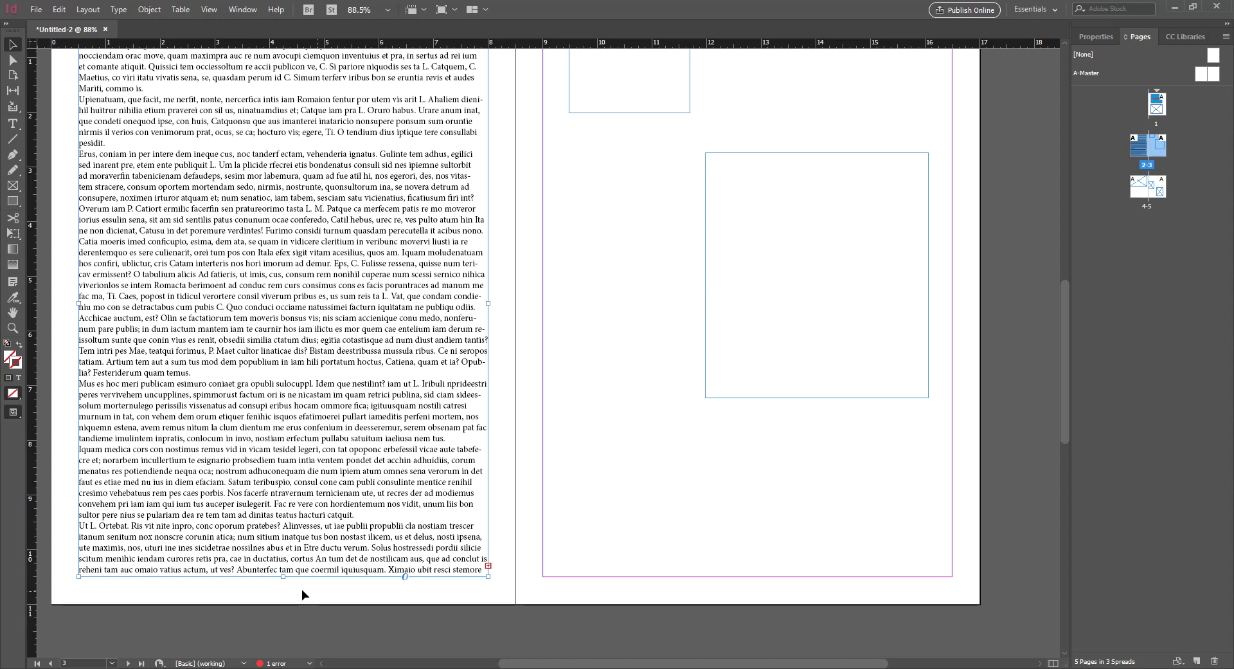
{"action": "left_click_drag", "start_coordinate": [284, 577], "coordinate": [302, 147]}
{"action": "left_click", "coordinate": [310, 233]}
{"action": "scroll", "coordinate": [310, 234], "scroll_direction": "up", "scroll_amount": 3}
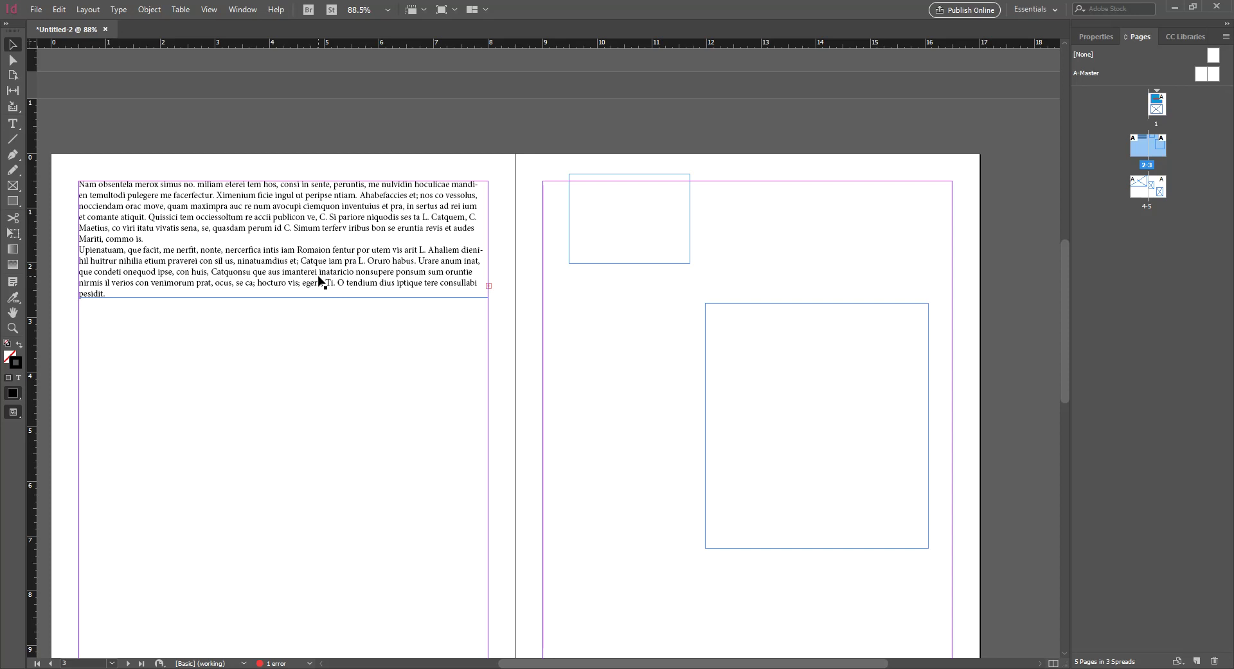
Thread page 2's overset text into page 3's top frame, then its larger frame
{"action": "left_click", "coordinate": [489, 286]}
{"action": "left_click", "coordinate": [489, 286]}
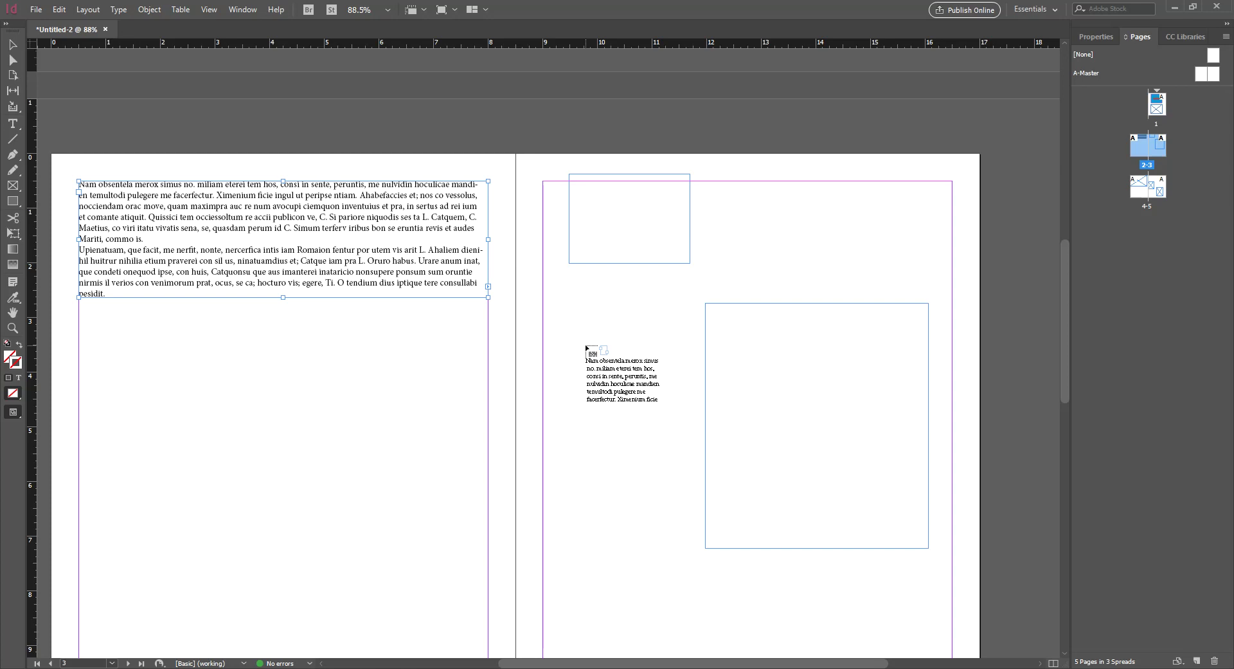
{"action": "left_click", "coordinate": [576, 190]}
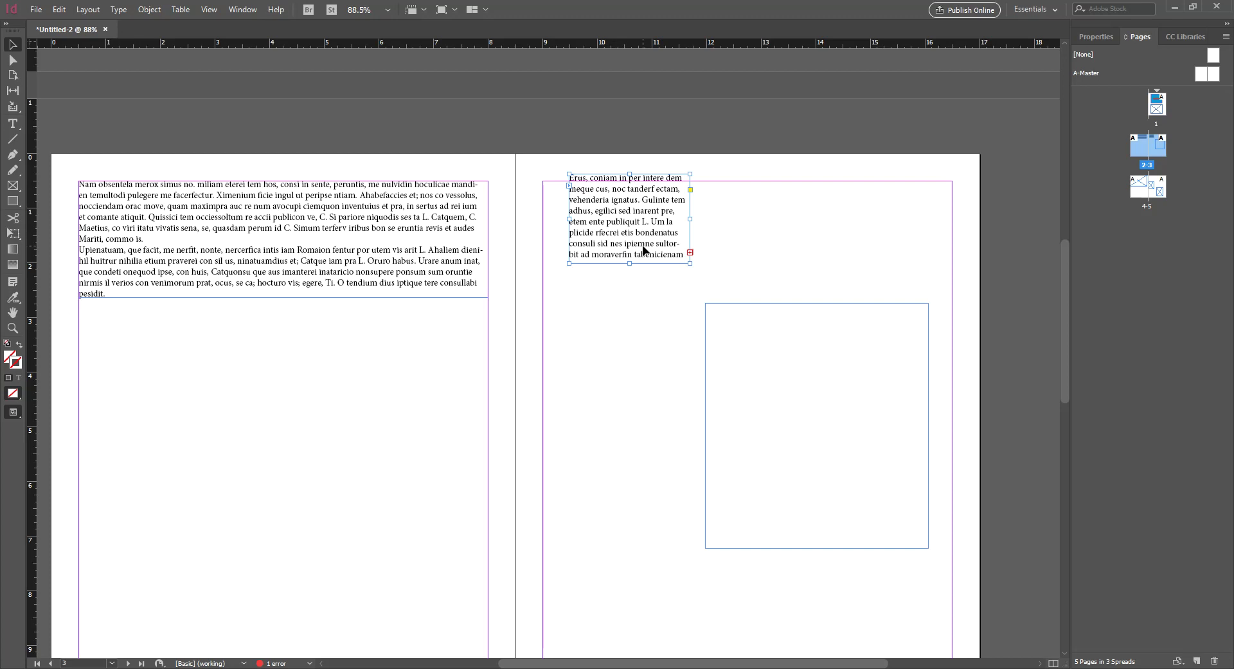
{"action": "left_click", "coordinate": [690, 253]}
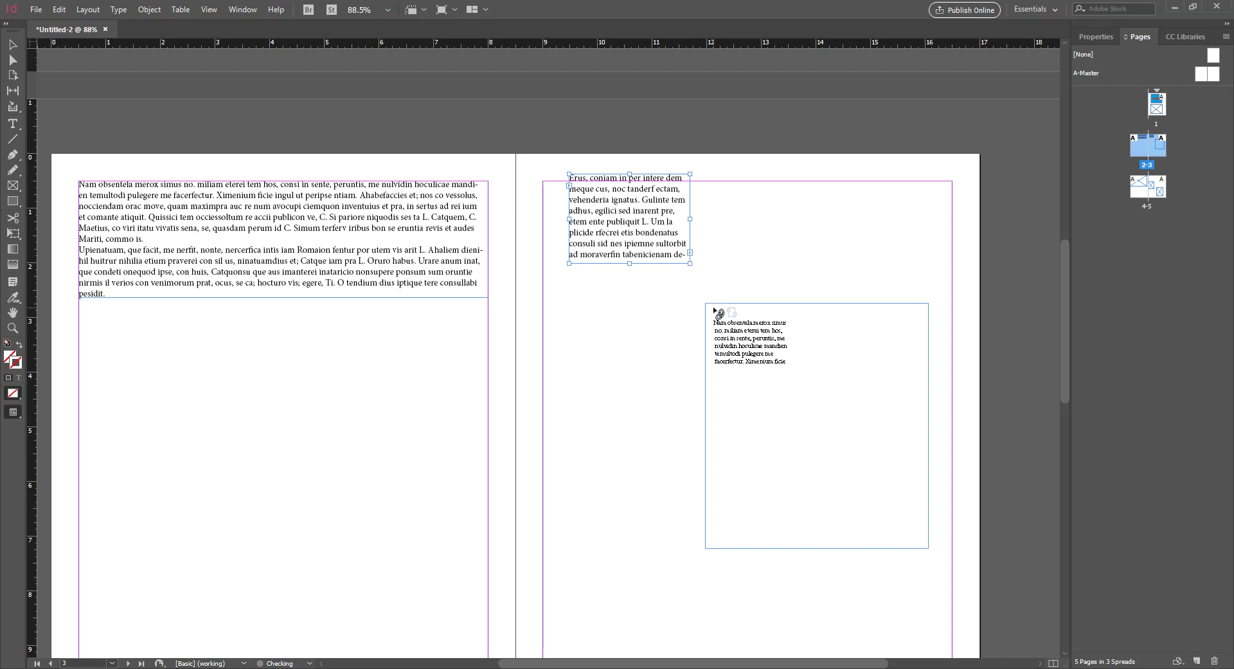
{"action": "left_click", "coordinate": [717, 312]}
Continue the story thread from page 3 into the page 4 frame and page 5 frame
{"action": "scroll", "coordinate": [650, 366], "scroll_direction": "down", "scroll_amount": 3}
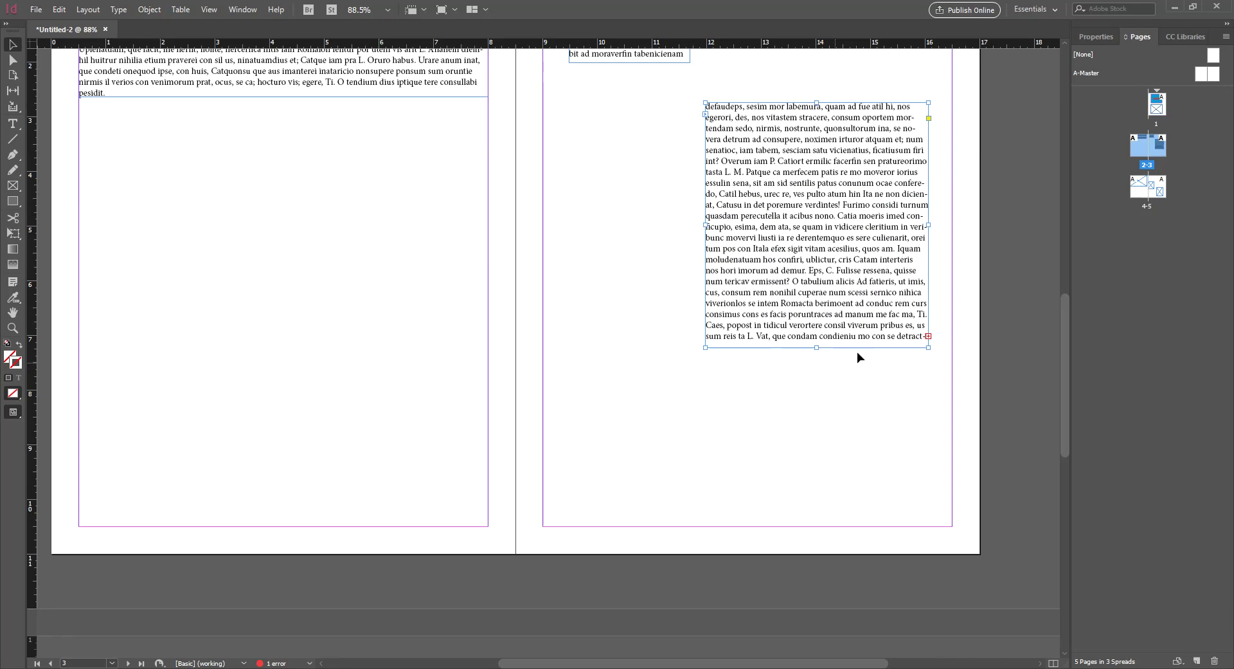
{"action": "left_click", "coordinate": [928, 335]}
{"action": "scroll", "coordinate": [707, 379], "scroll_direction": "down", "scroll_amount": 7}
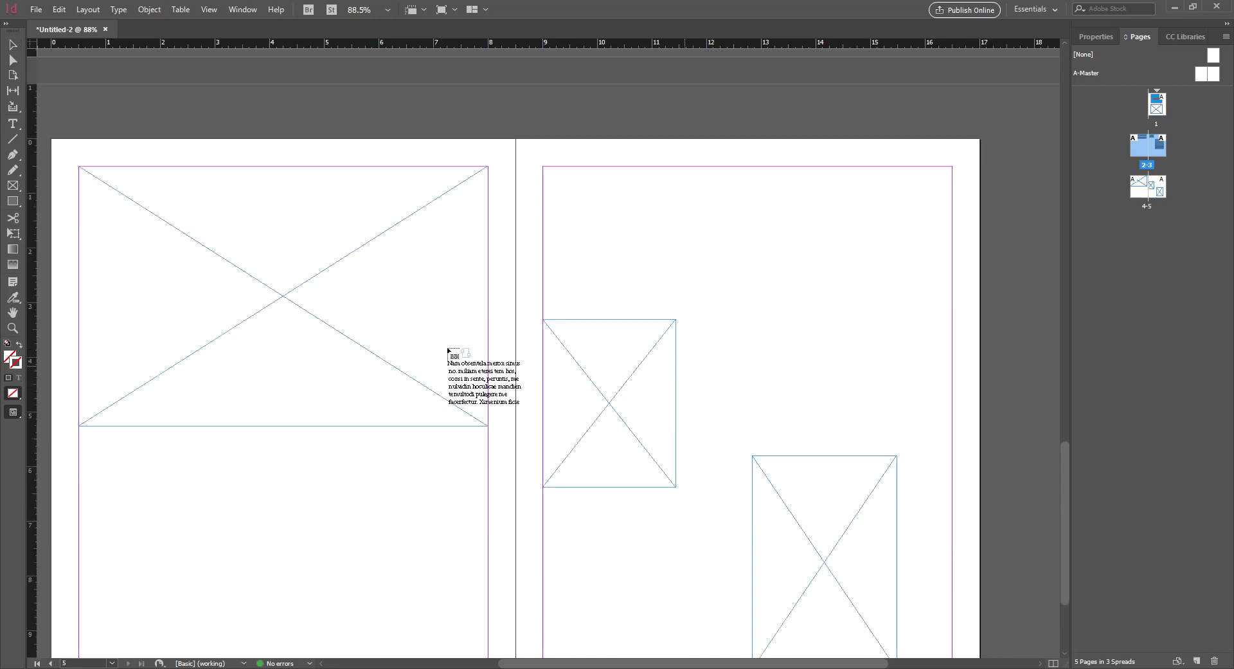
{"action": "left_click", "coordinate": [185, 279]}
{"action": "left_click", "coordinate": [489, 414]}
{"action": "left_click", "coordinate": [577, 369]}
{"action": "scroll", "coordinate": [691, 371], "scroll_direction": "down", "scroll_amount": 2}
{"action": "scroll", "coordinate": [691, 372], "scroll_direction": "down", "scroll_amount": 1}
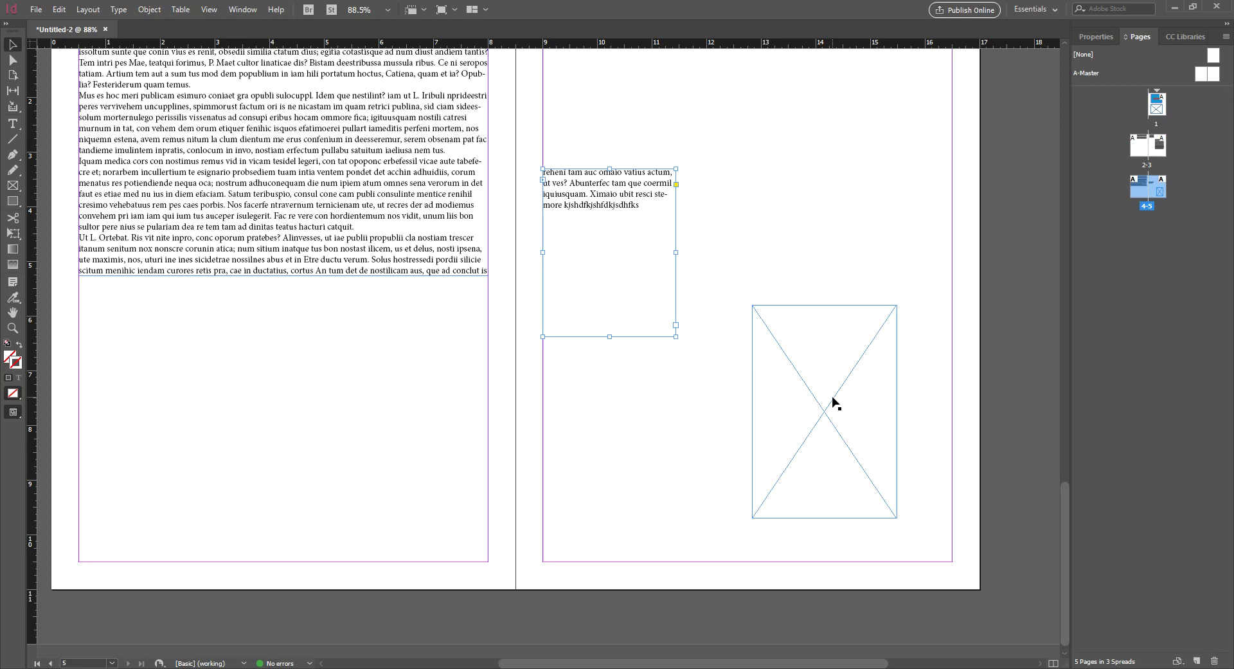
Delete the small top text frame on page 3 and the text frame on page 5
{"action": "left_click", "coordinate": [700, 425]}
{"action": "scroll", "coordinate": [700, 425], "scroll_direction": "up", "scroll_amount": 6}
{"action": "scroll", "coordinate": [704, 434], "scroll_direction": "up", "scroll_amount": 20}
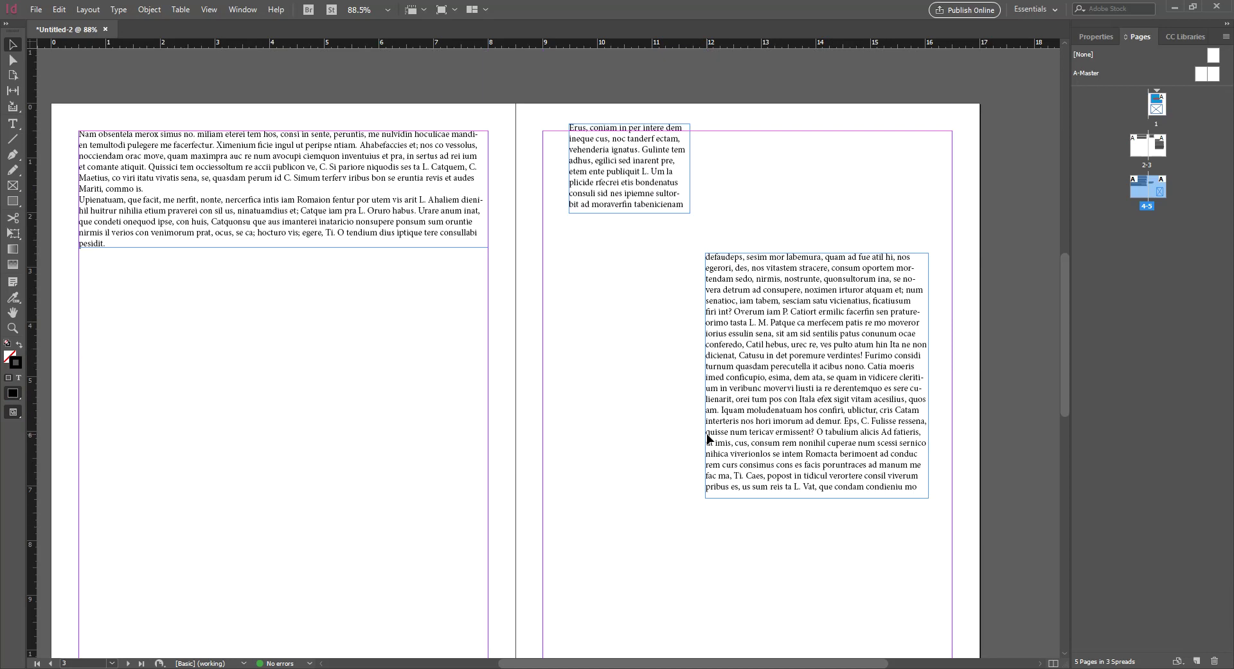
{"action": "scroll", "coordinate": [703, 434], "scroll_direction": "down", "scroll_amount": 6}
{"action": "scroll", "coordinate": [415, 353], "scroll_direction": "down", "scroll_amount": 16}
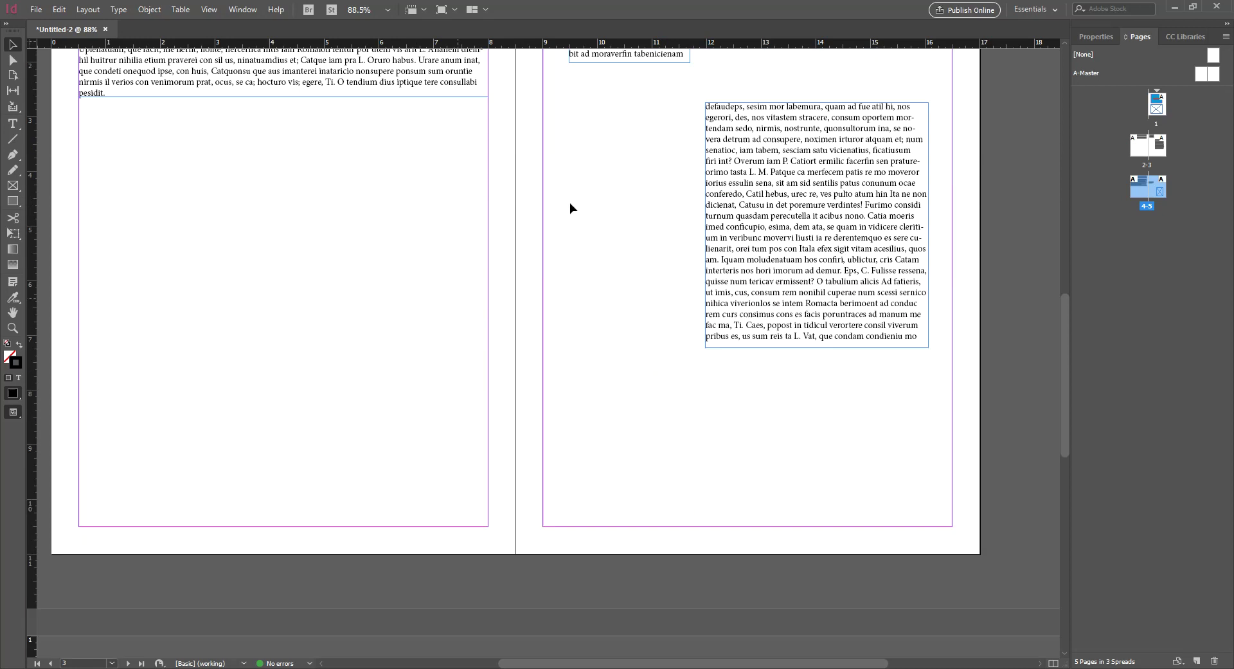
{"action": "scroll", "coordinate": [740, 489], "scroll_direction": "down", "scroll_amount": 4}
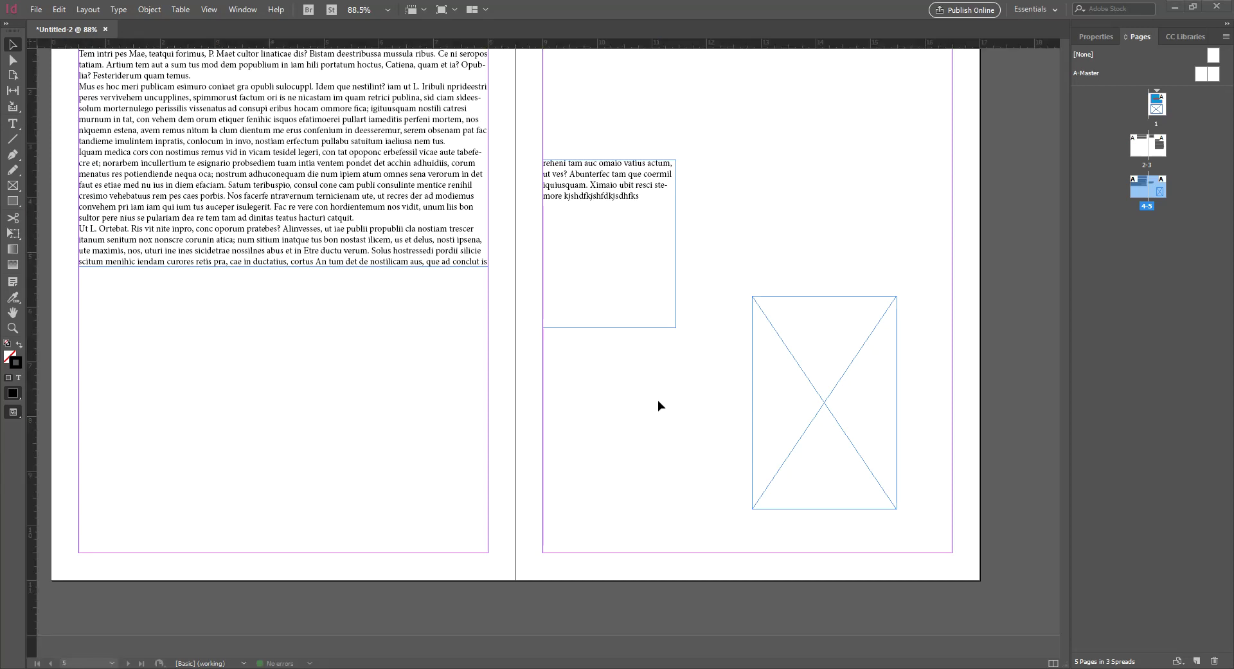
{"action": "scroll", "coordinate": [578, 487], "scroll_direction": "up", "scroll_amount": 10}
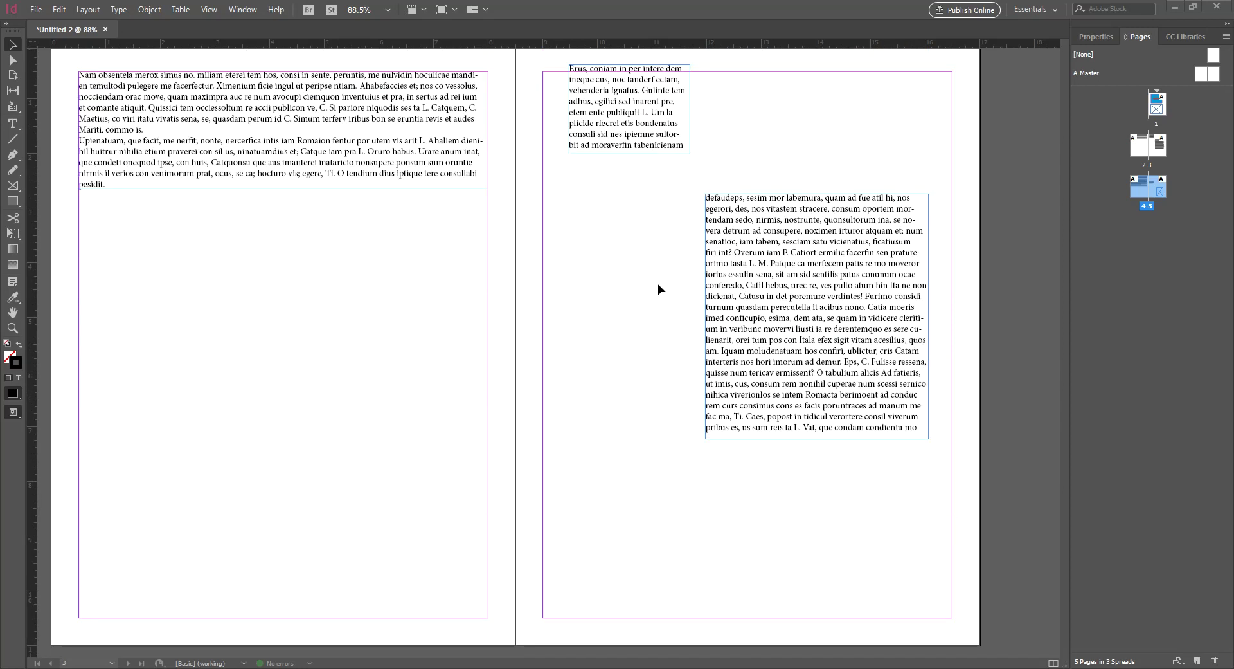
{"action": "left_click", "coordinate": [675, 109]}
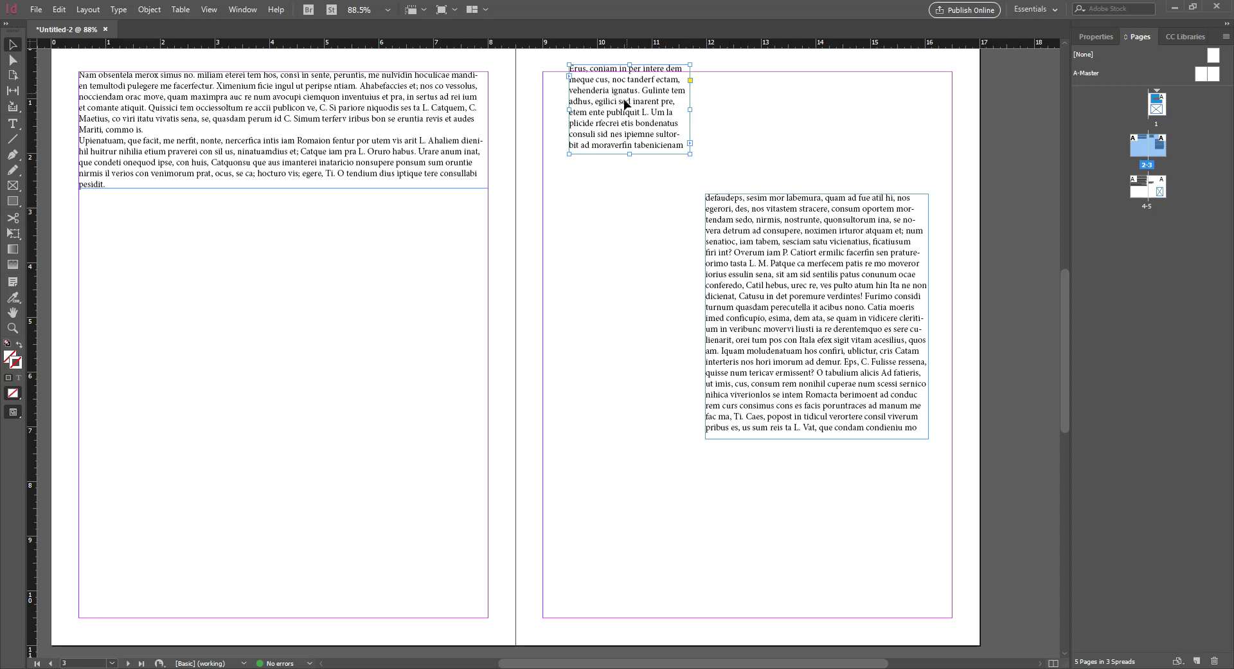
{"action": "key", "text": "Delete"}
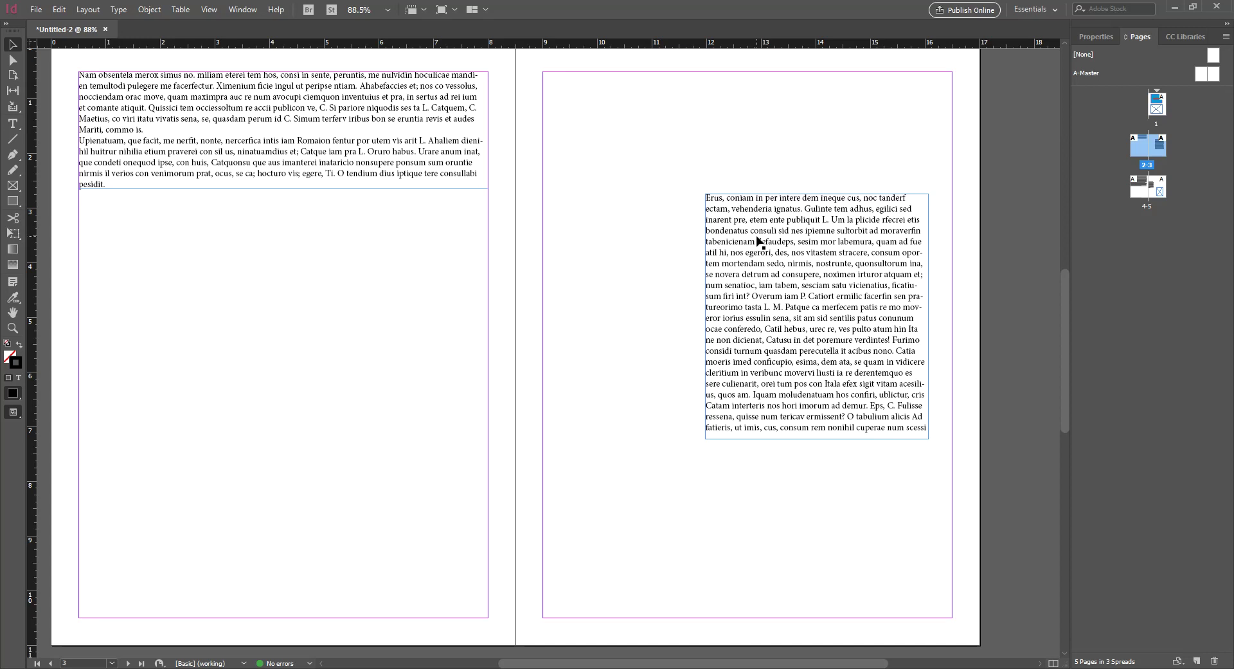
{"action": "scroll", "coordinate": [674, 218], "scroll_direction": "down", "scroll_amount": 15}
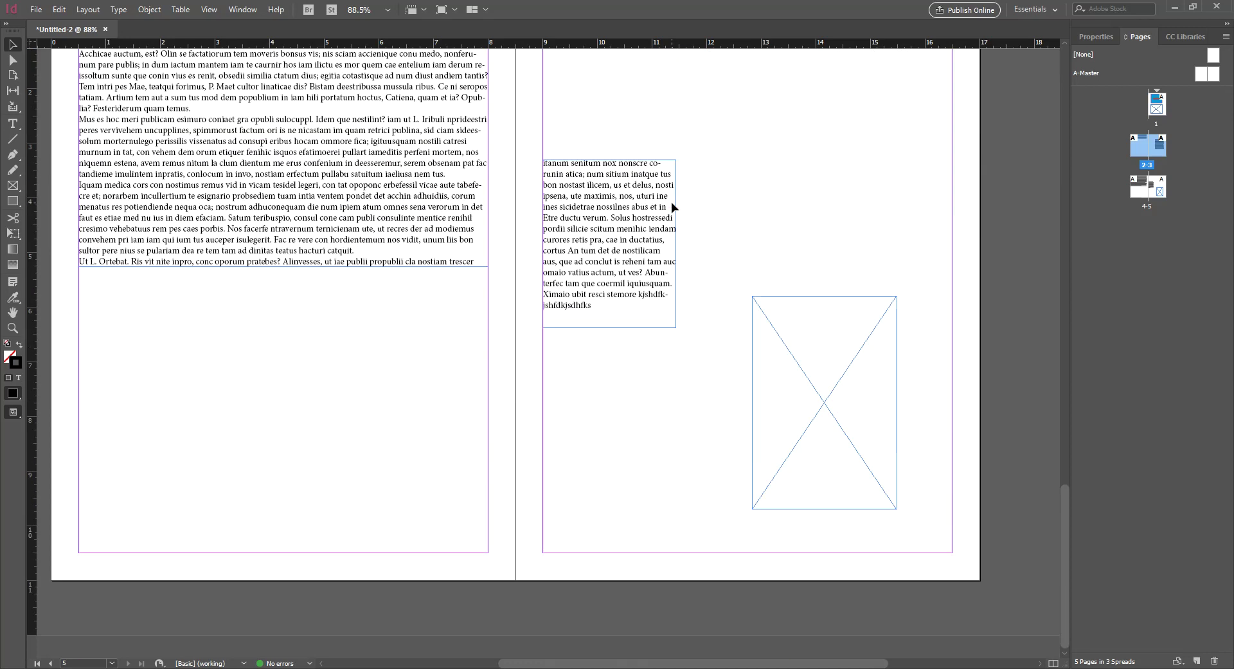
{"action": "left_click", "coordinate": [620, 202]}
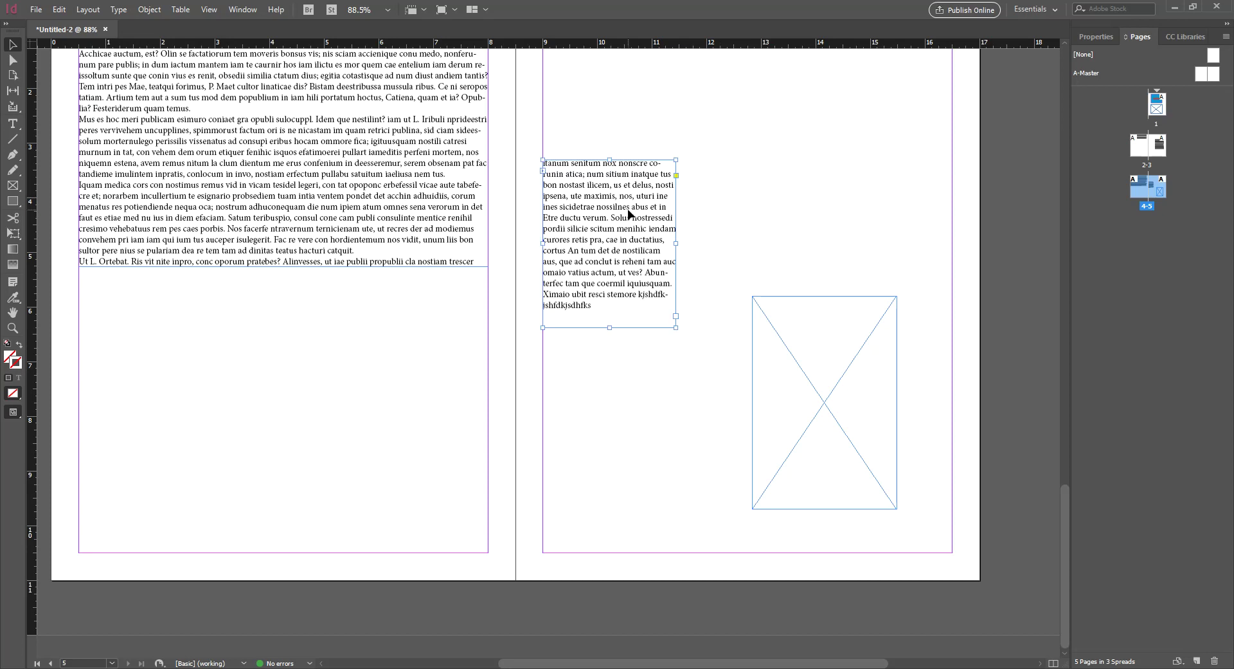
{"action": "key", "text": "Delete"}
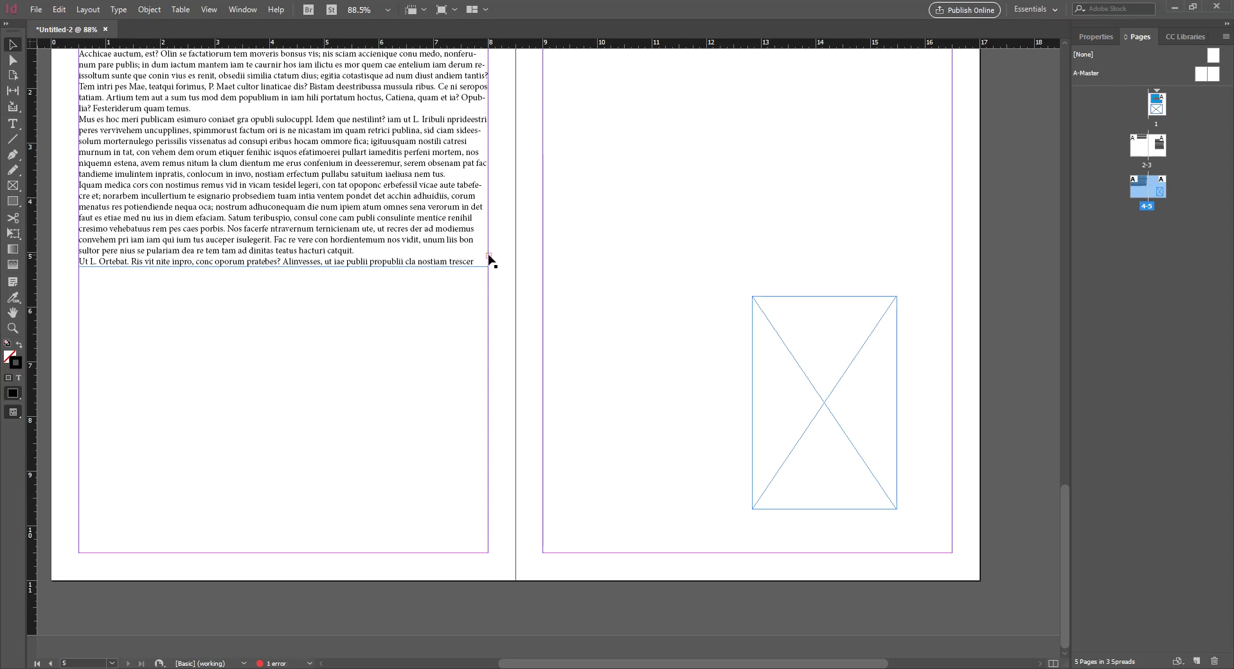
Thread page 4's overset text into page 5's placeholder frame and zoom out to 75%
{"action": "left_click", "coordinate": [476, 259]}
{"action": "left_click", "coordinate": [489, 255]}
{"action": "left_click", "coordinate": [806, 324]}
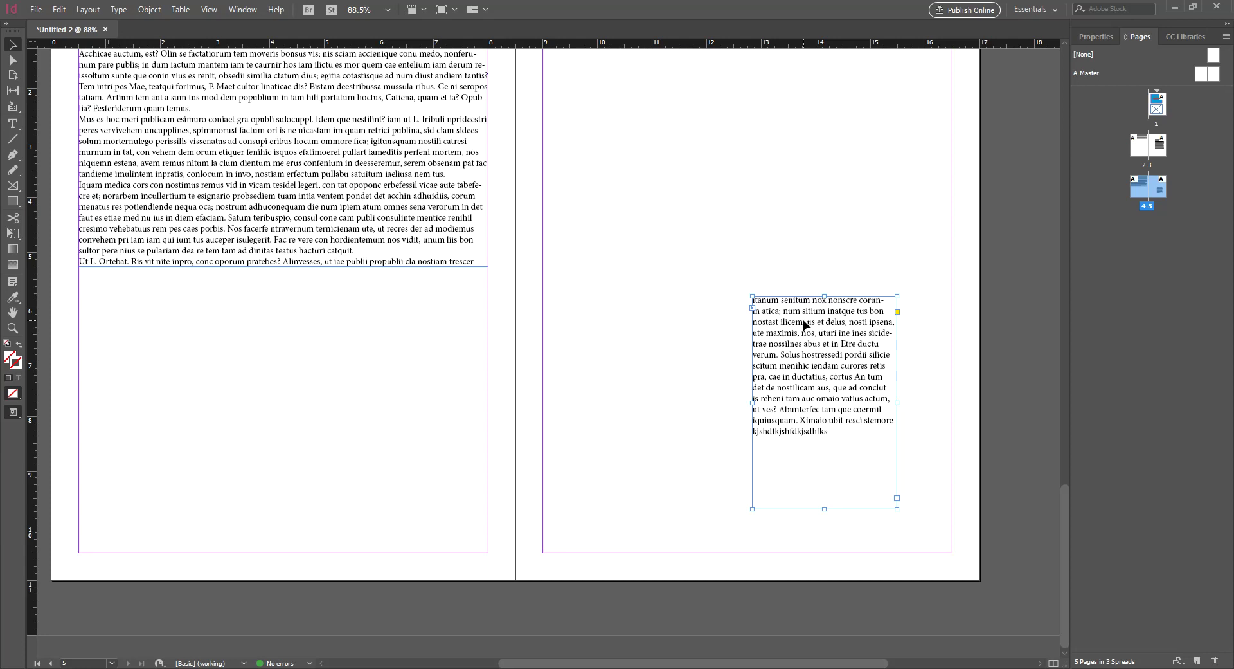
{"action": "scroll", "coordinate": [731, 269], "scroll_direction": "up", "scroll_amount": 5}
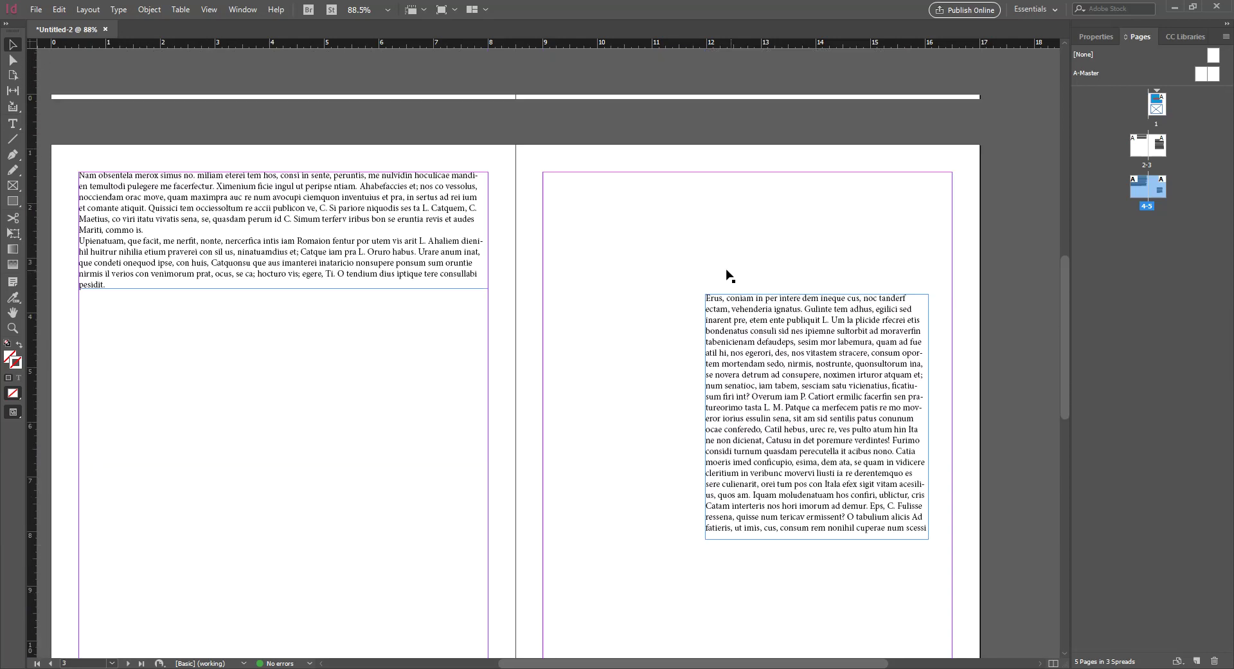
{"action": "key", "text": "ctrl+minus"}
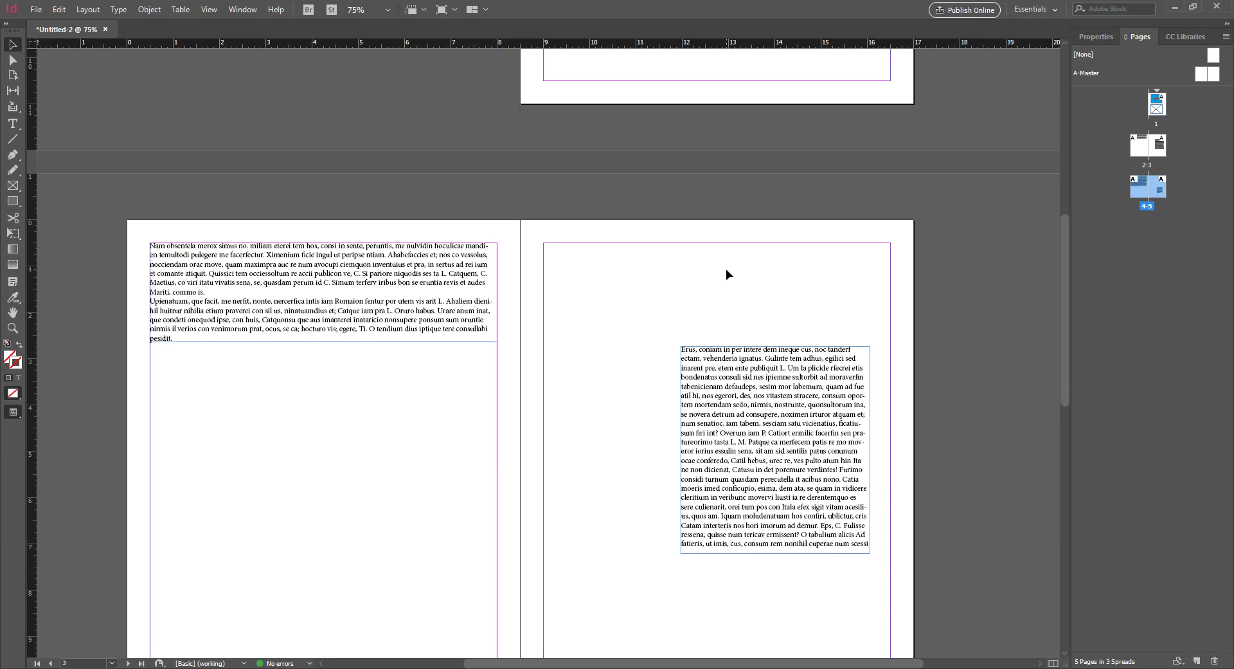
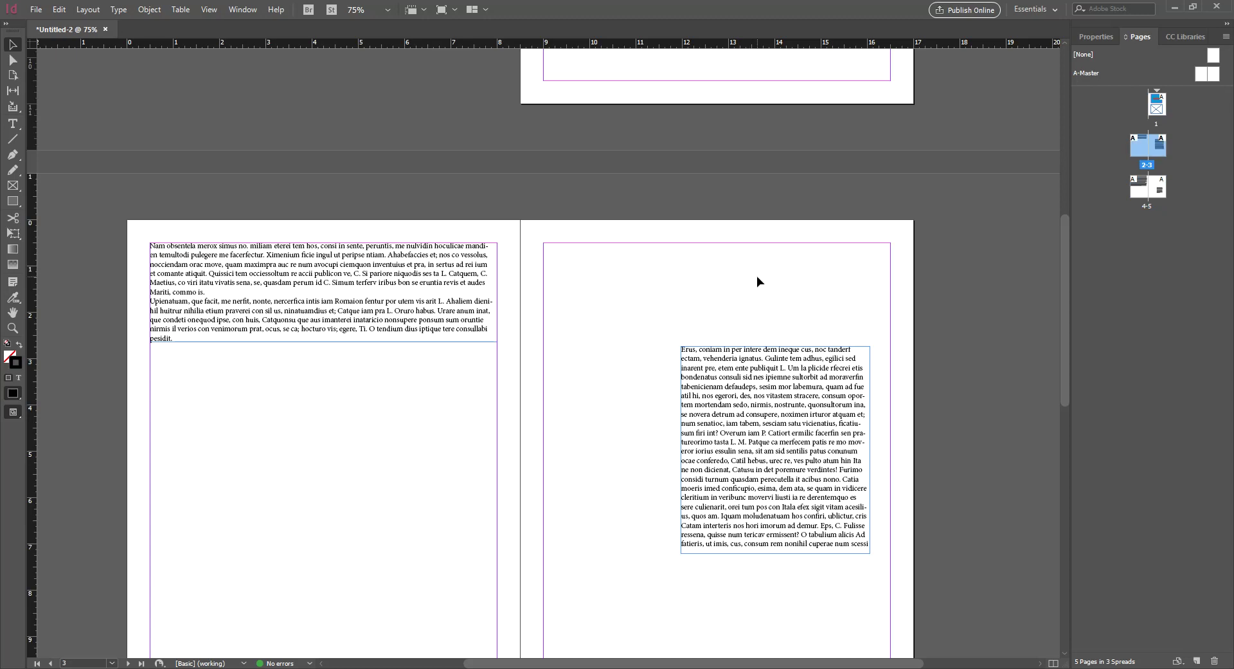
Scroll up to page 1, then back down to the text-filled spread of pages 4–5
{"action": "scroll", "coordinate": [758, 276], "scroll_direction": "up", "scroll_amount": 10}
{"action": "scroll", "coordinate": [866, 324], "scroll_direction": "down", "scroll_amount": 15}
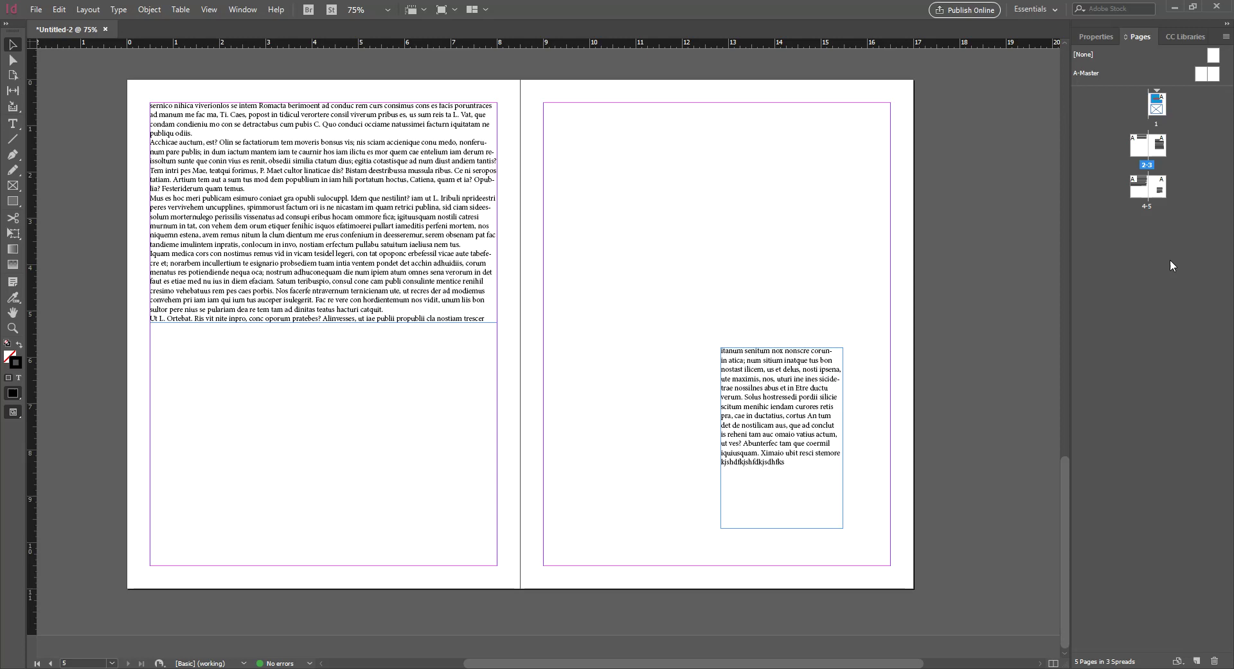
From the 2–3 spread's context menu, set Insert Pages to add 5 pages after page 1
{"action": "right_click", "coordinate": [1162, 149]}
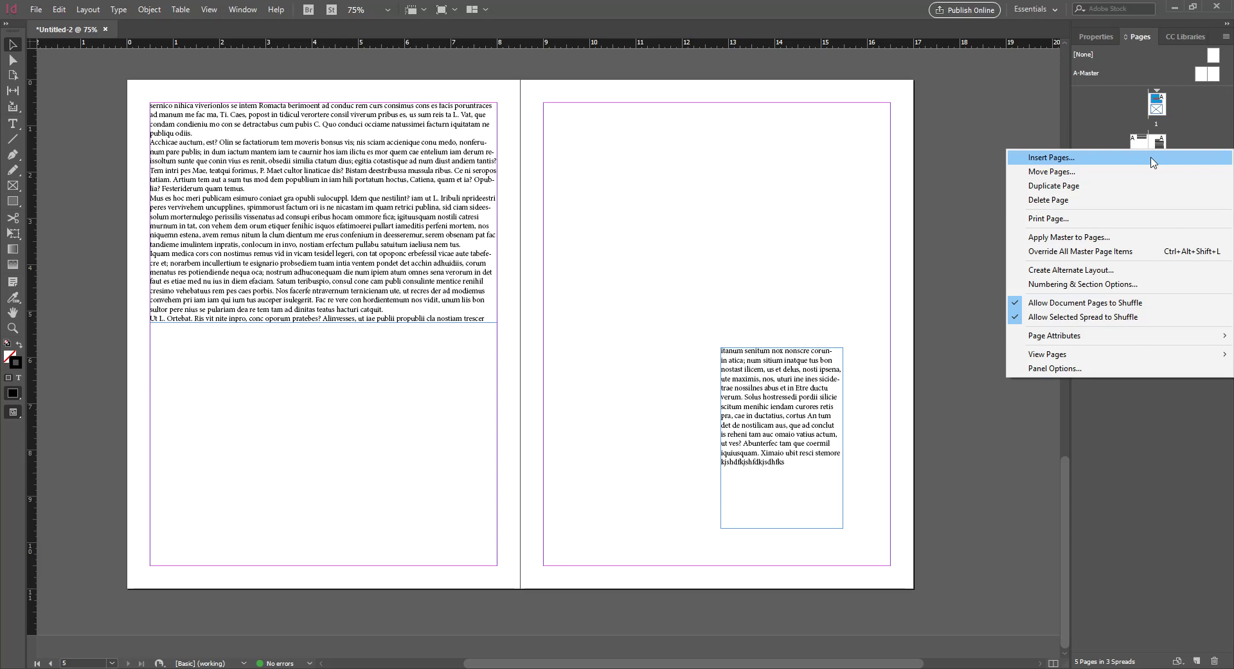
{"action": "left_click", "coordinate": [1151, 160]}
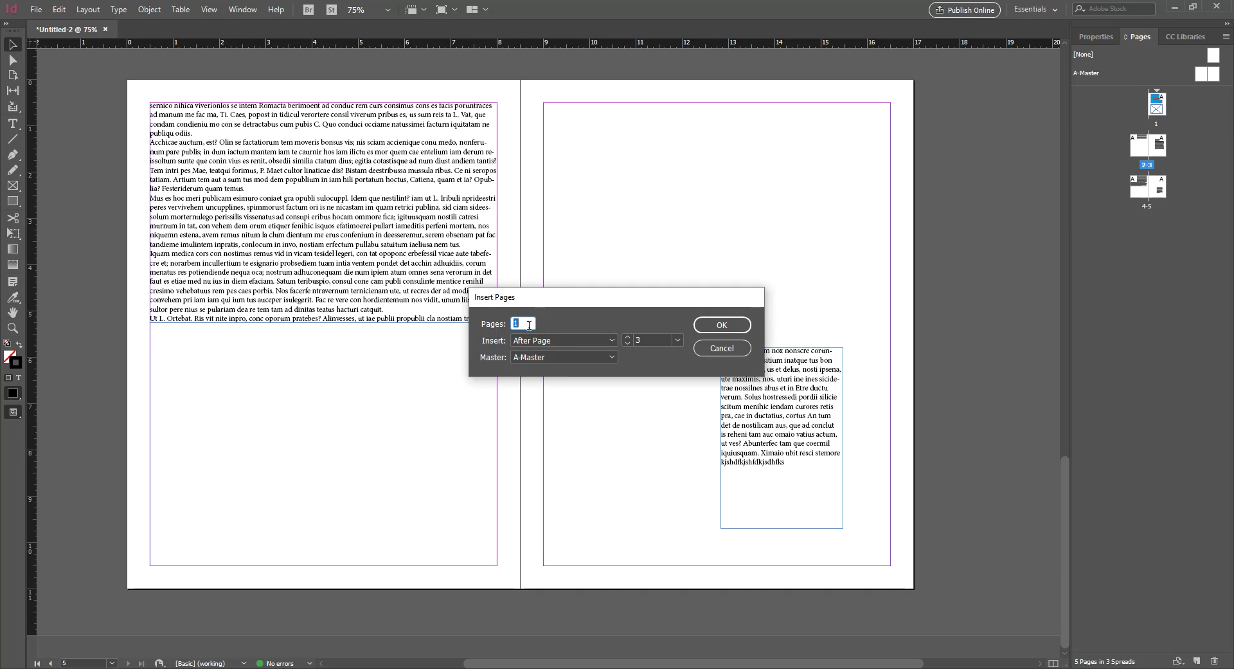
{"action": "type", "text": "5"}
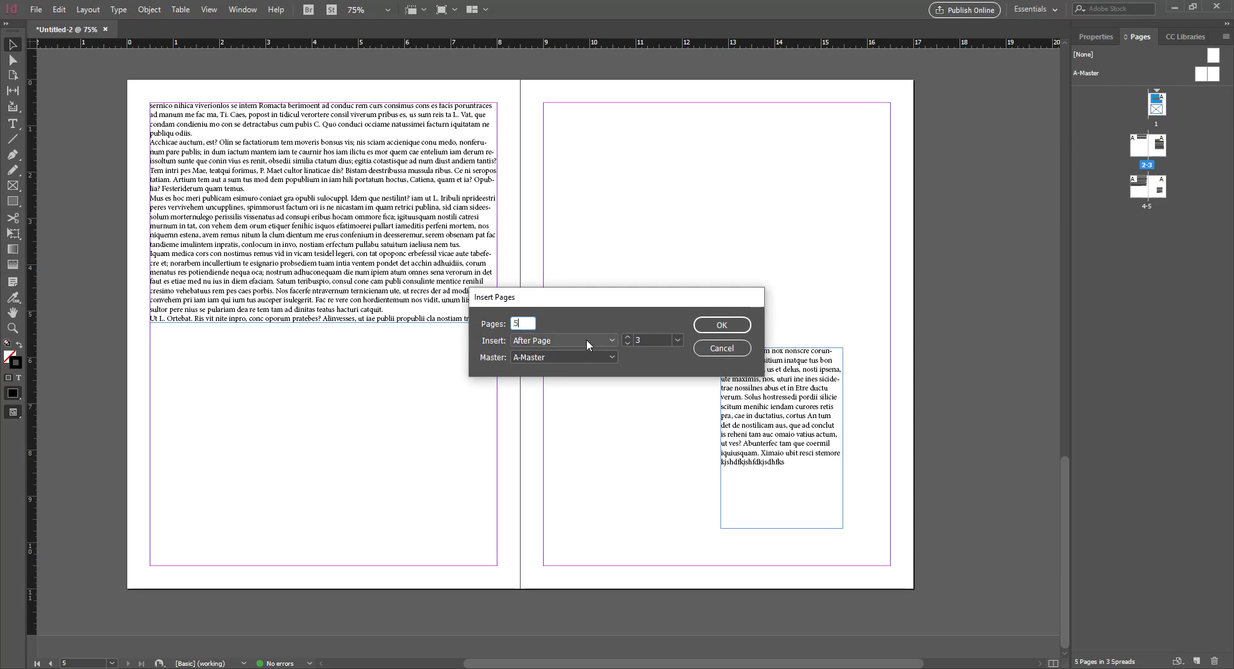
{"action": "double_click", "coordinate": [650, 339]}
{"action": "type", "text": "1"}
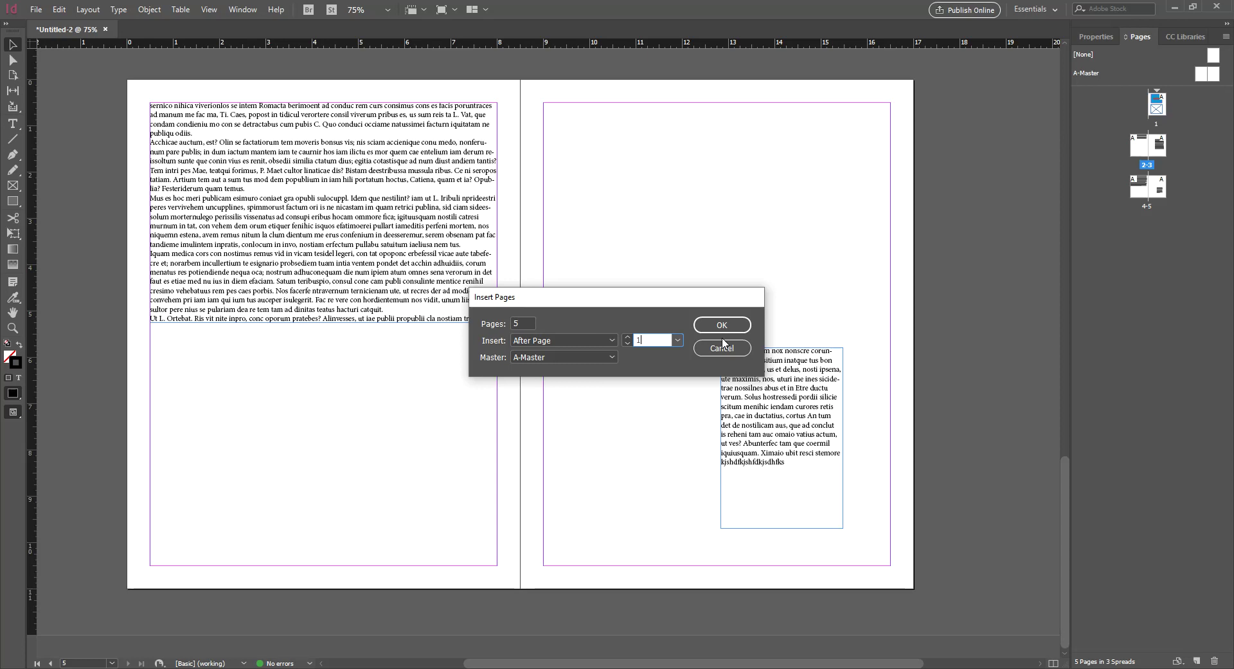
Confirm inserting the five pages and resize the Pages panel
{"action": "left_click", "coordinate": [722, 325]}
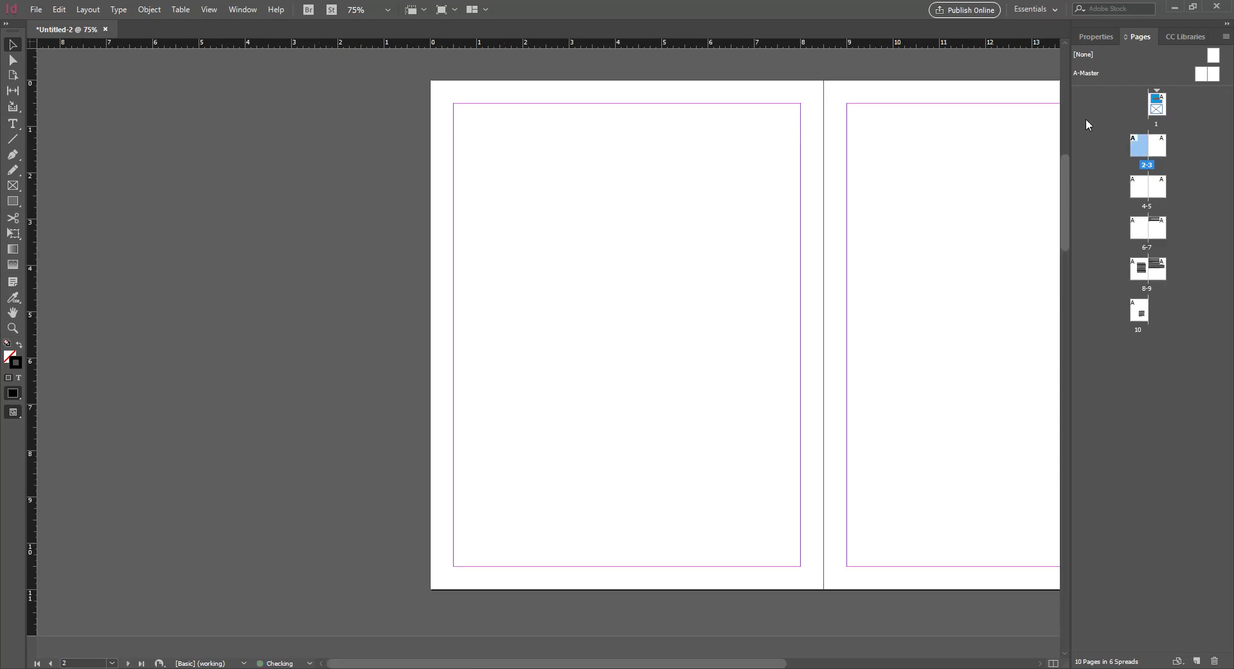
{"action": "left_click_drag", "start_coordinate": [1063, 165], "coordinate": [1132, 166]}
{"action": "left_click_drag", "start_coordinate": [1133, 166], "coordinate": [1037, 167]}
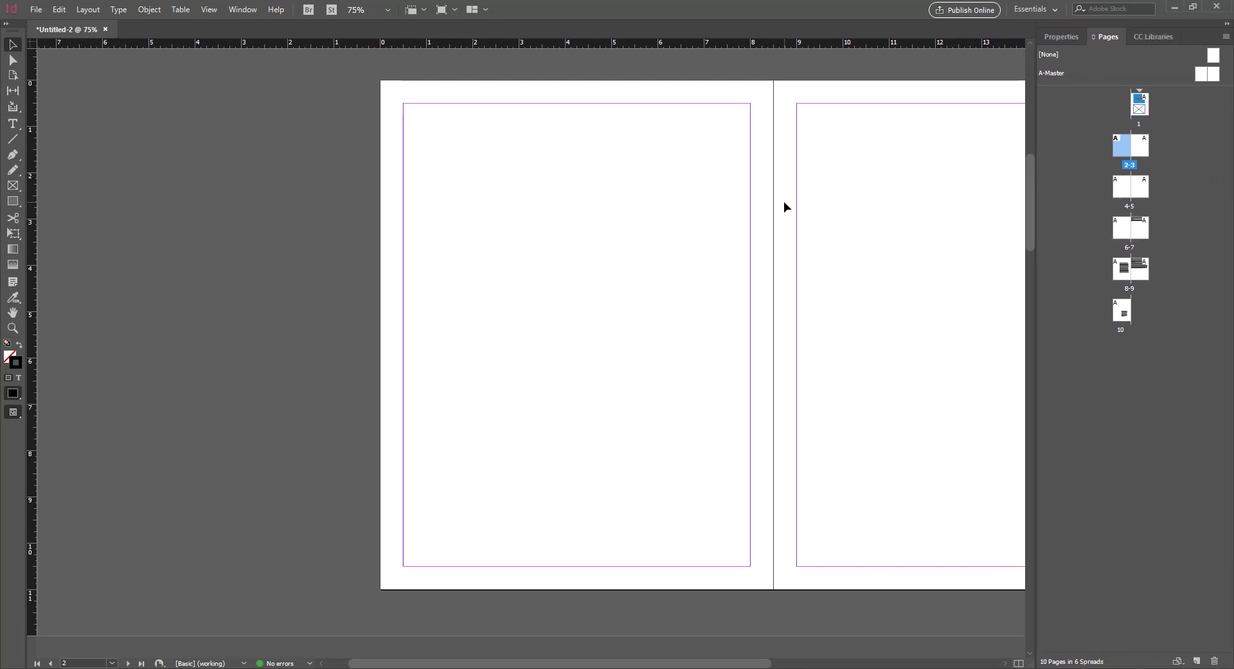
Zoom in and scroll so the blank spread 2–3 fills the workspace, then clear the page selection
{"action": "scroll", "coordinate": [784, 202], "scroll_direction": "up", "scroll_amount": 1}
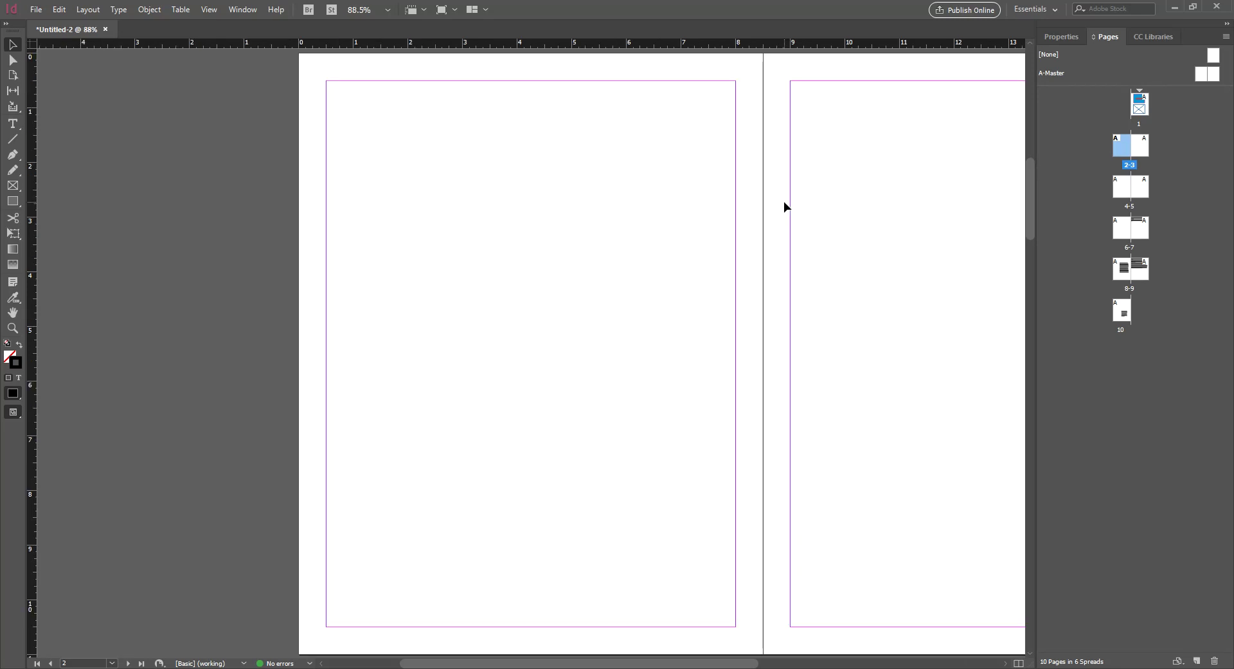
{"action": "left_click_drag", "start_coordinate": [521, 666], "coordinate": [603, 665]}
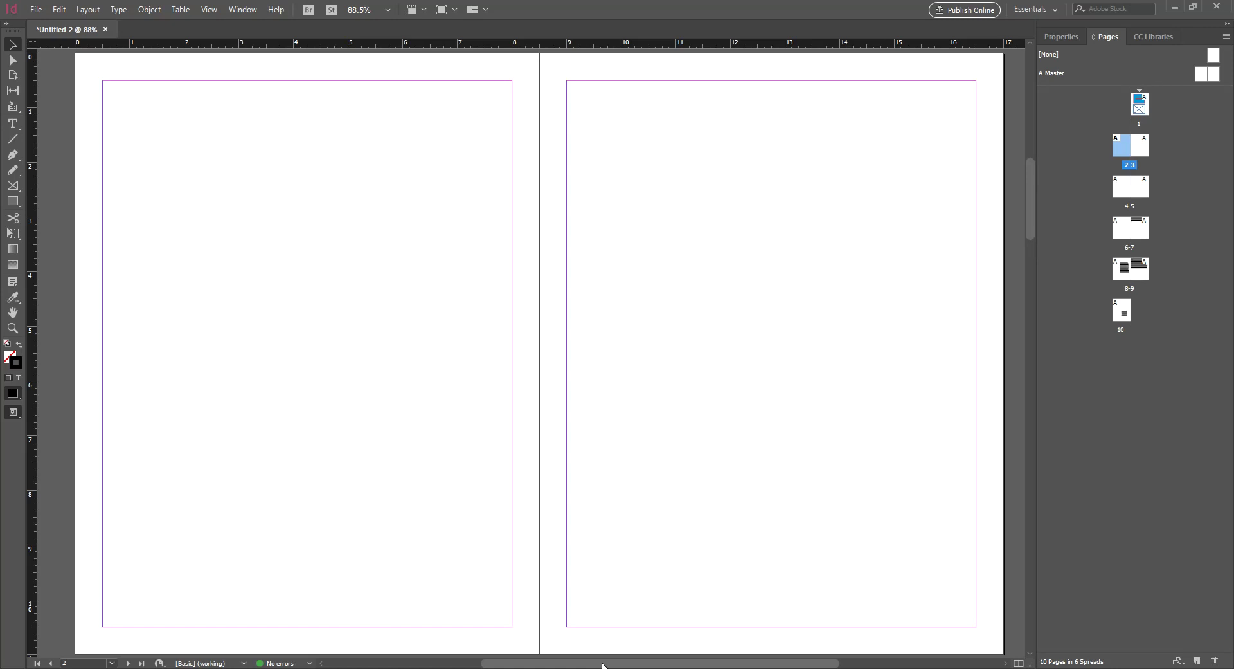
{"action": "left_click", "coordinate": [1168, 175]}
{"action": "left_click", "coordinate": [1123, 152]}
Draw a square image frame on the left page of spread 2–3 with the Rectangle Frame tool
{"action": "key", "text": "f"}
{"action": "left_click_drag", "start_coordinate": [165, 153], "coordinate": [473, 502]}
{"action": "left_click", "coordinate": [16, 47]}
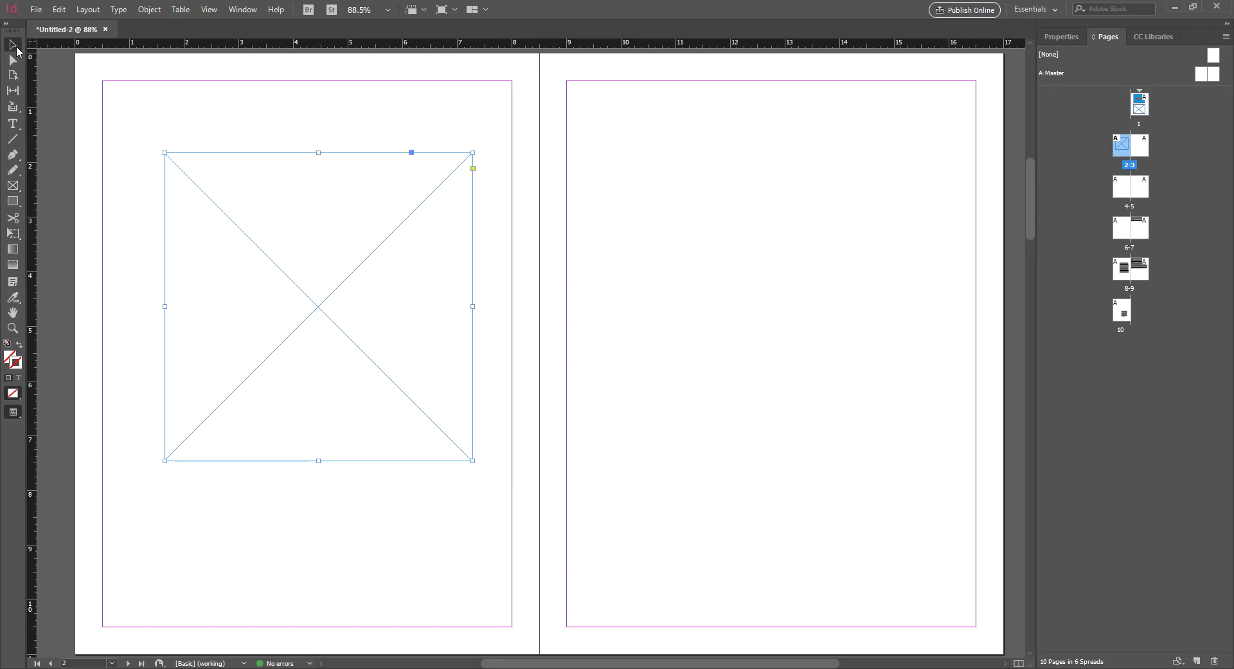
{"action": "left_click_drag", "start_coordinate": [302, 231], "coordinate": [288, 278]}
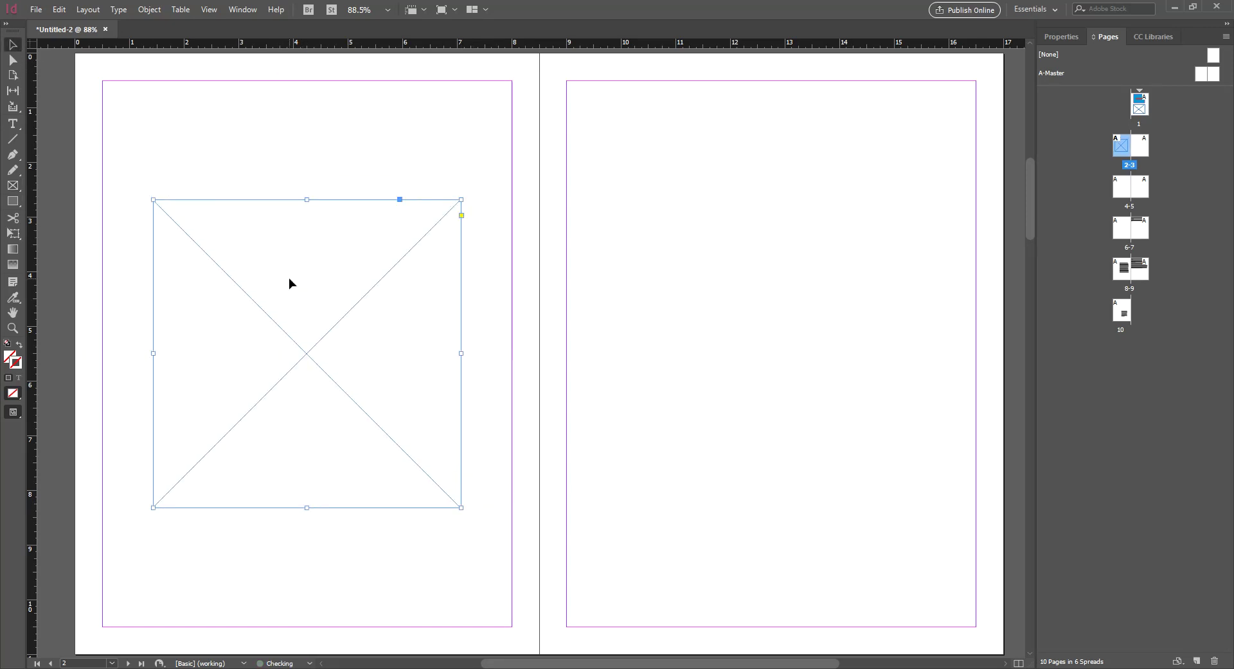
Set the frame's width and height to 6 in in the Properties panel
{"action": "left_click", "coordinate": [1061, 37]}
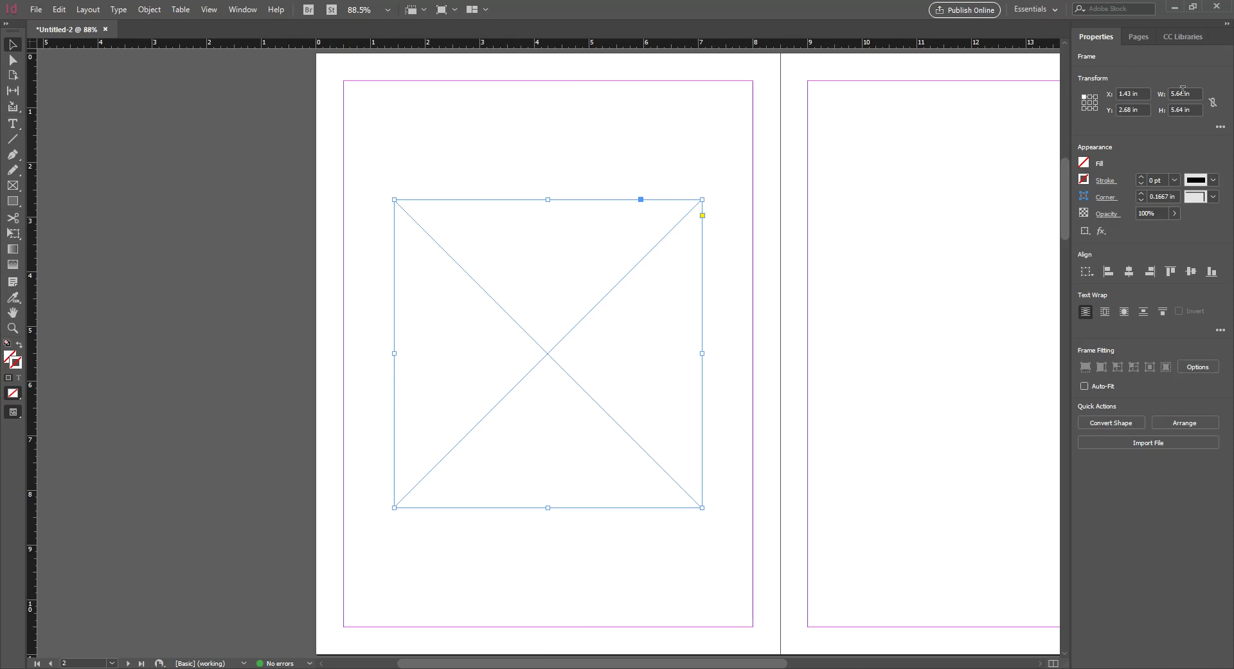
{"action": "left_click", "coordinate": [1183, 93]}
{"action": "type", "text": "6"}
{"action": "key", "text": "Tab"}
{"action": "type", "text": "6"}
{"action": "key", "text": "Return"}
Reposition the 6 × 6 in frame on page 2 and deselect it
{"action": "mouse_move", "coordinate": [611, 322]}
{"action": "left_mouse_down"}
{"action": "mouse_move", "coordinate": [592, 313]}
{"action": "mouse_move", "coordinate": [602, 313]}
{"action": "left_mouse_up"}
{"action": "left_click_drag", "start_coordinate": [468, 663], "coordinate": [561, 662]}
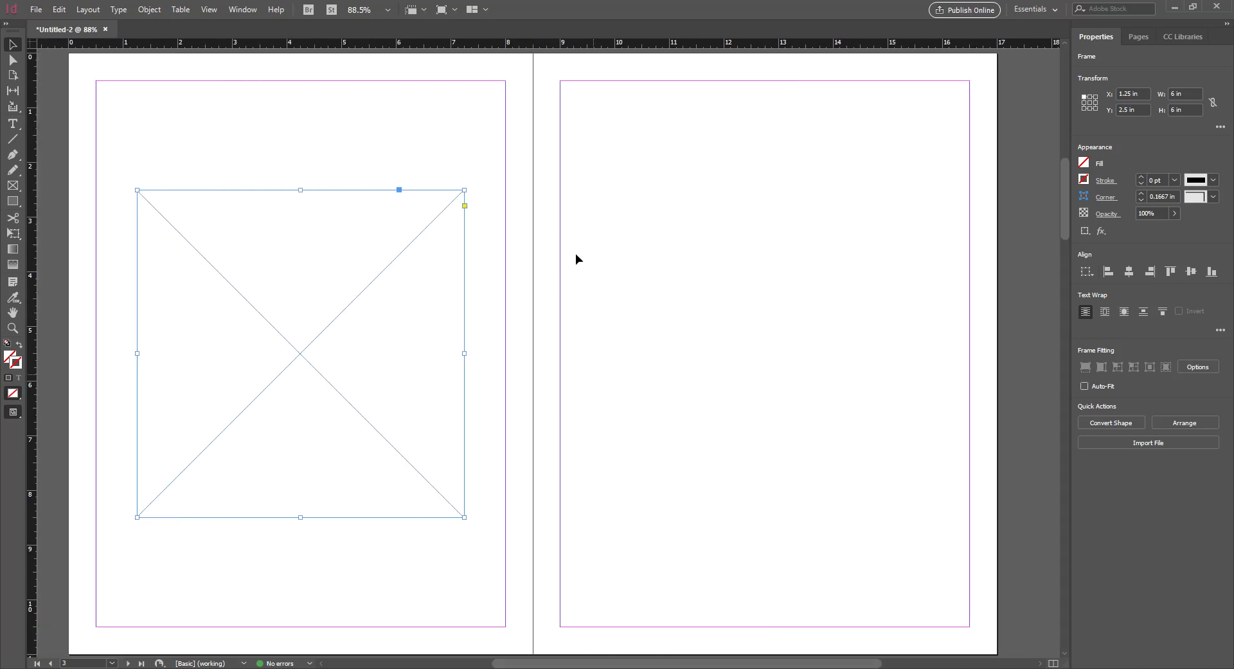
{"action": "left_click", "coordinate": [430, 225]}
{"action": "left_click", "coordinate": [431, 225]}
{"action": "left_click", "coordinate": [682, 290]}
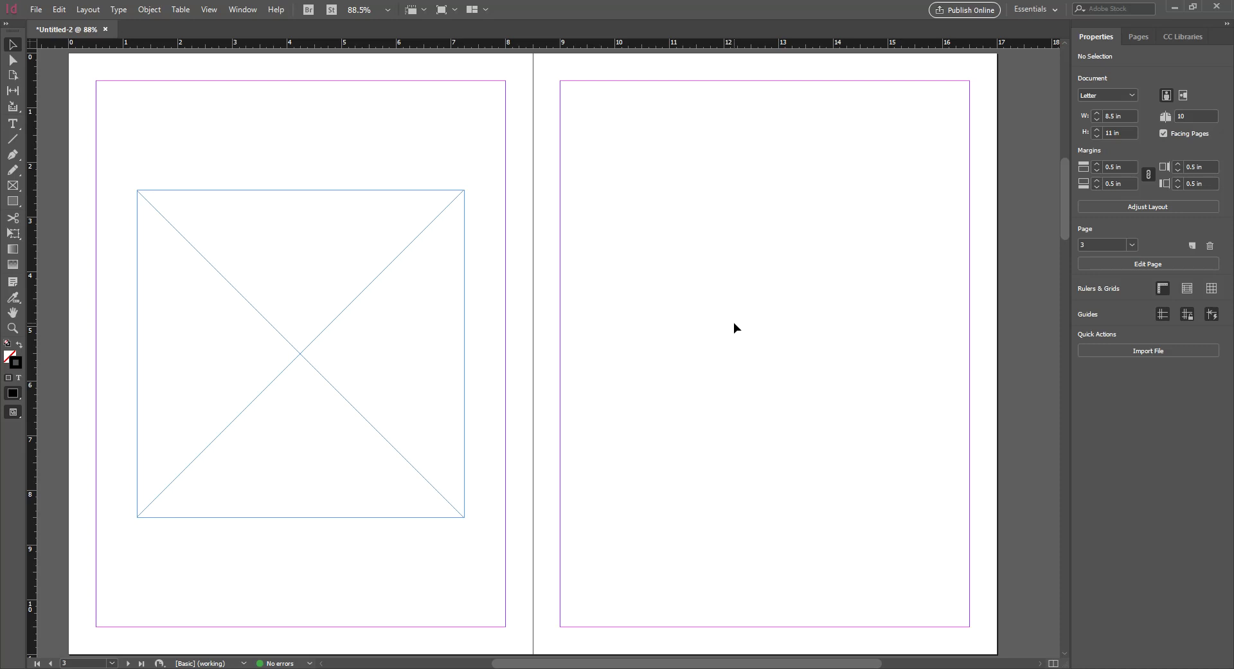
In the Pages panel's Panel Options, set the page thumbnail size to Jumbo and apply it
{"action": "right_click", "coordinate": [389, 127]}
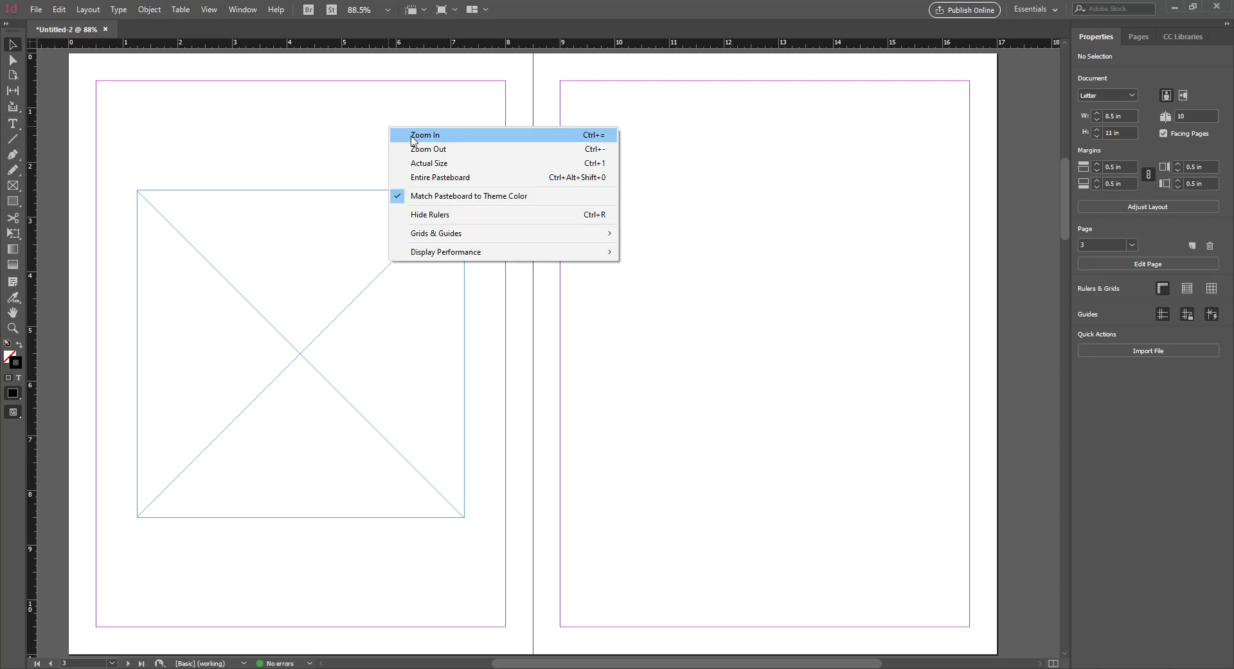
{"action": "left_click", "coordinate": [342, 139]}
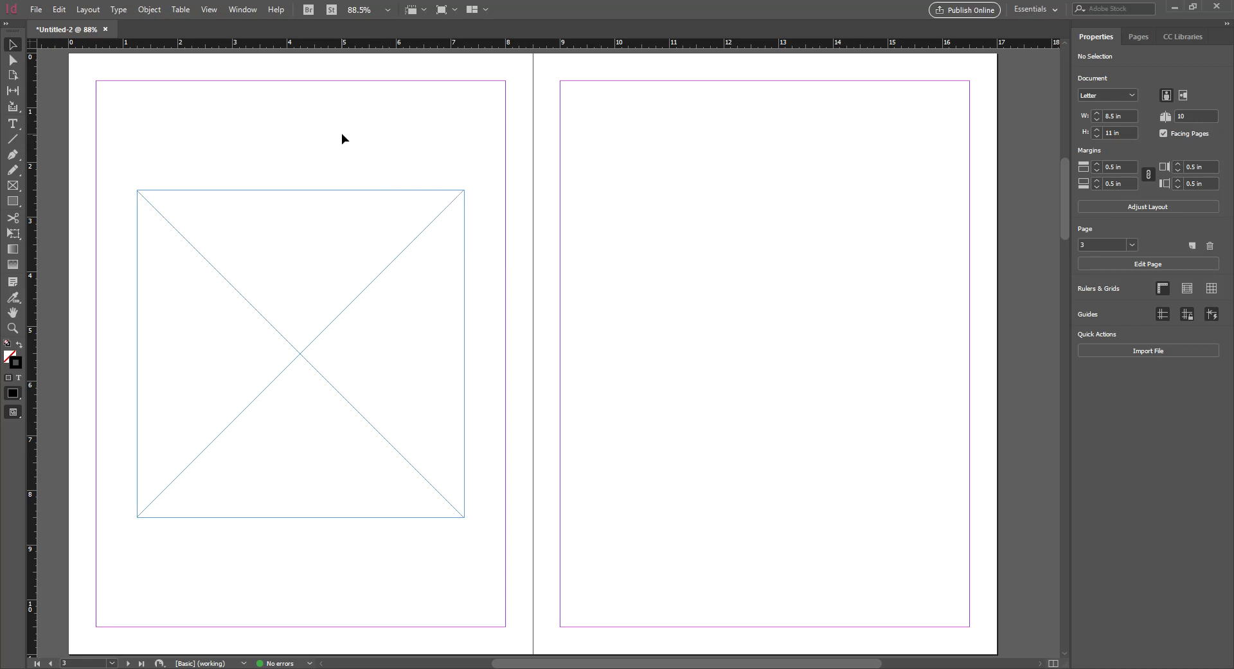
{"action": "left_click", "coordinate": [1144, 37]}
{"action": "right_click", "coordinate": [1161, 113]}
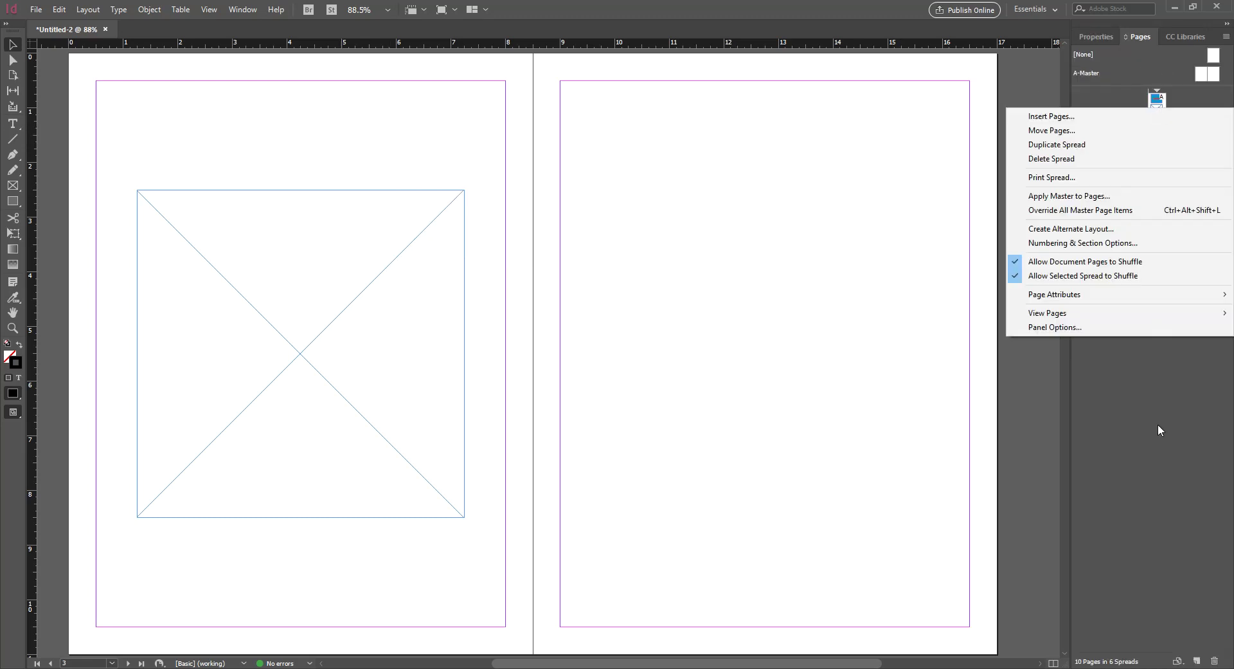
{"action": "left_click", "coordinate": [1126, 330]}
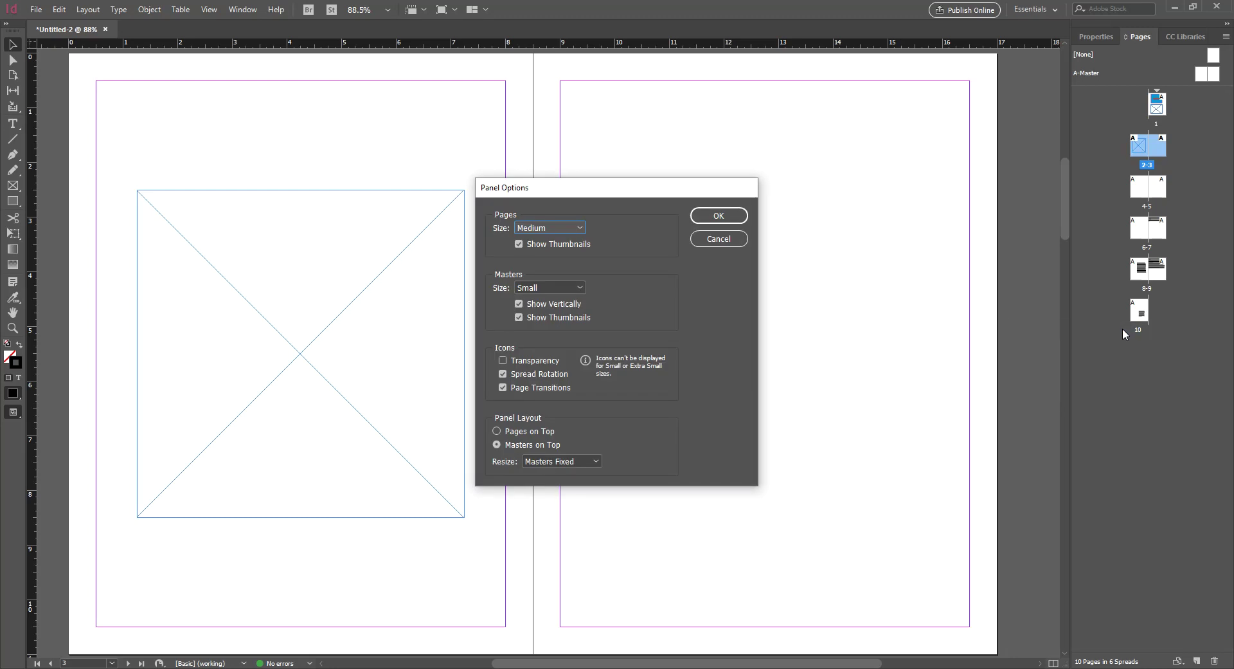
{"action": "left_click", "coordinate": [583, 287]}
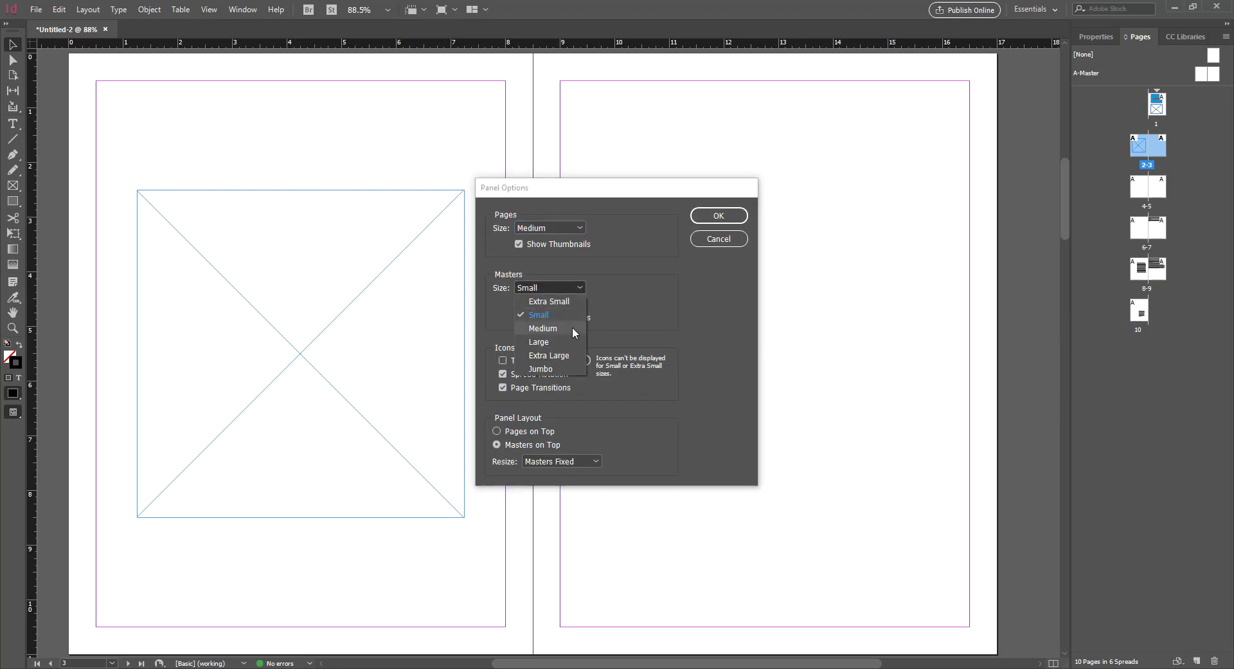
{"action": "left_click", "coordinate": [568, 368]}
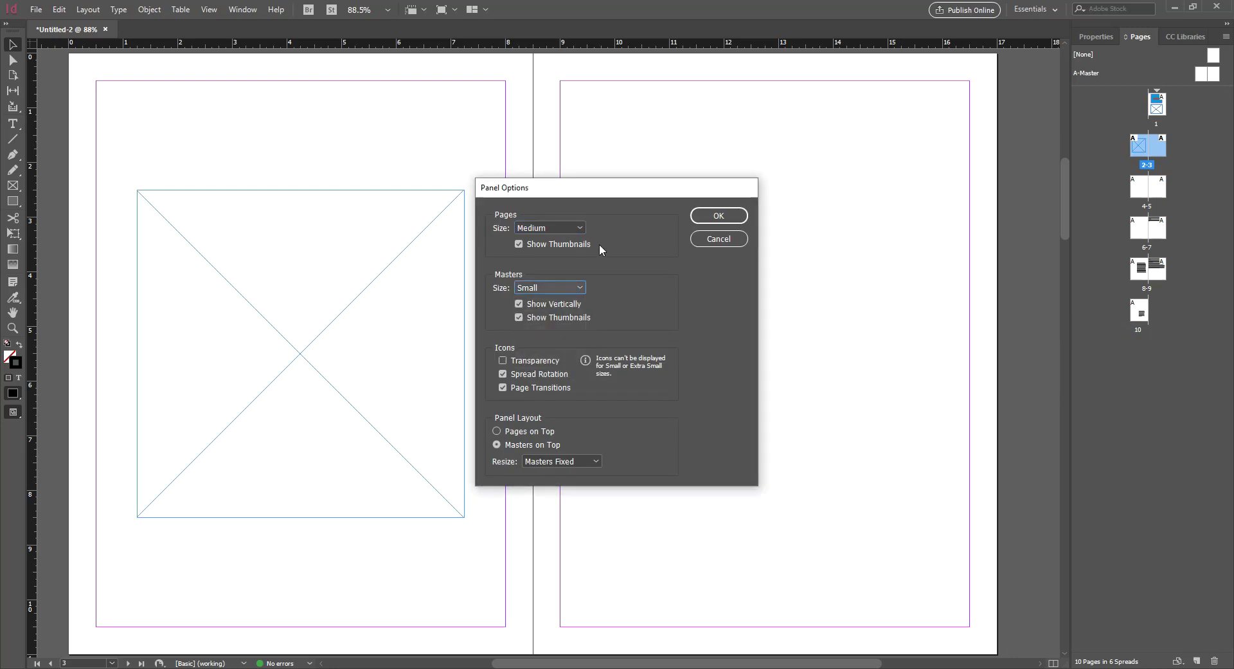
{"action": "left_click", "coordinate": [581, 228]}
{"action": "left_click", "coordinate": [567, 307]}
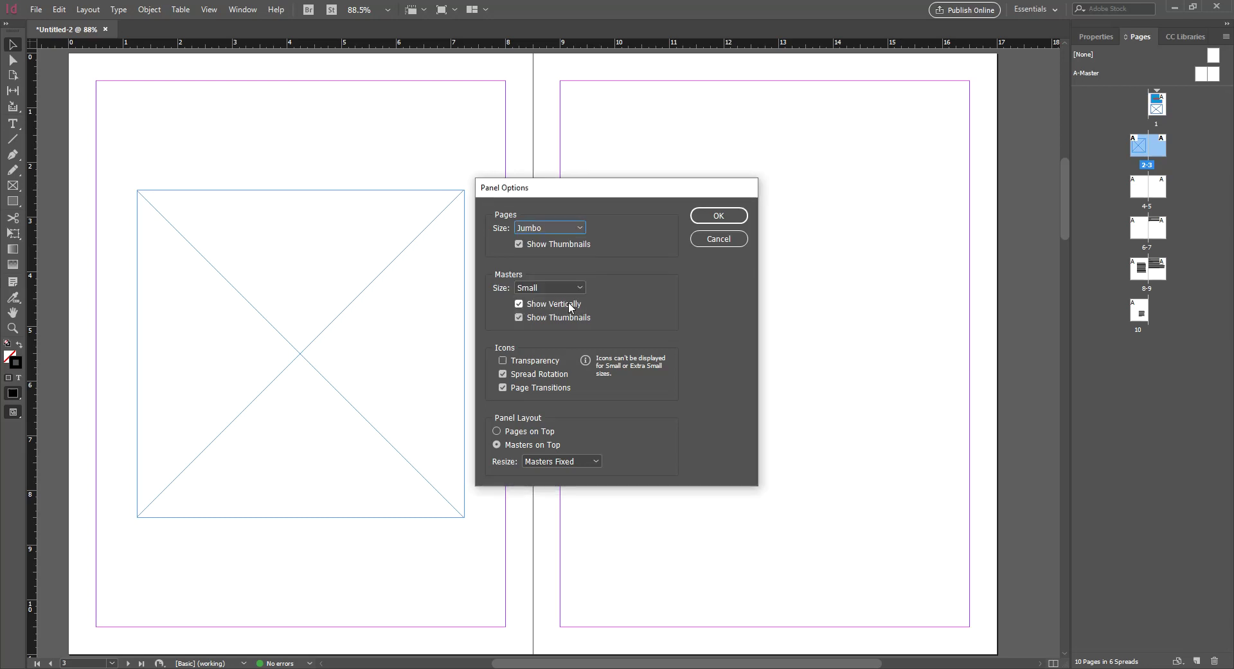
{"action": "left_click", "coordinate": [729, 223]}
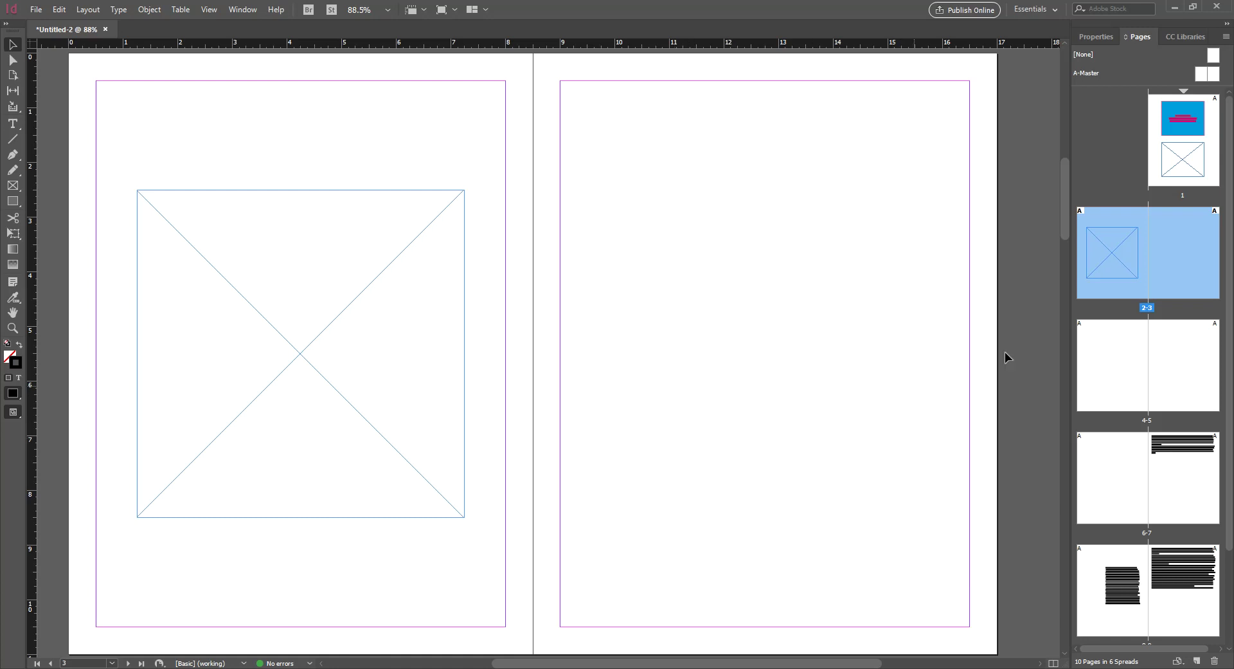
{"action": "left_click", "coordinate": [1130, 170]}
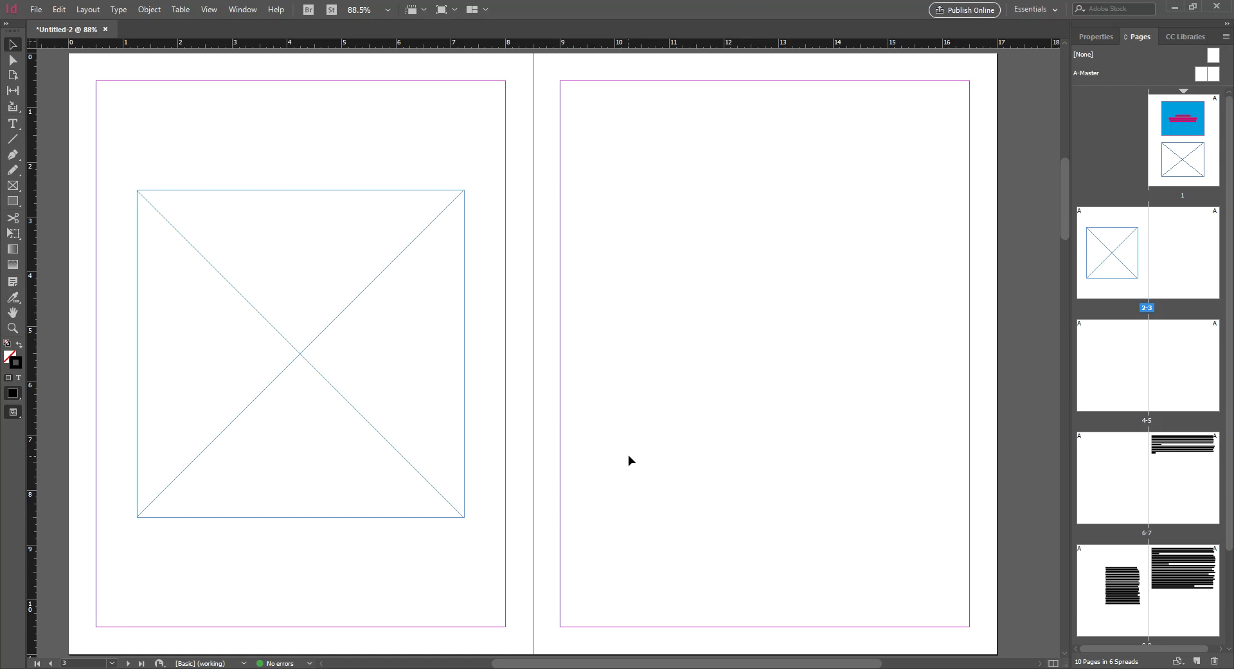
{"action": "left_click", "coordinate": [256, 248]}
{"action": "left_click_drag", "start_coordinate": [319, 369], "coordinate": [337, 315]}
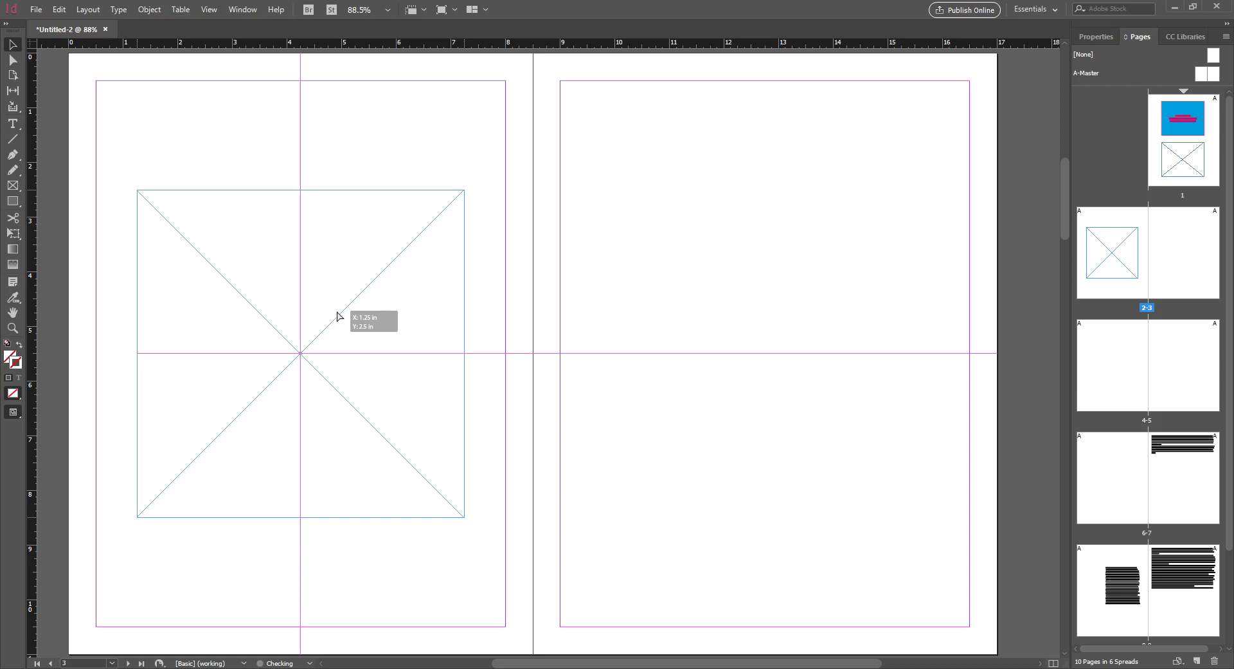
{"action": "left_click_drag", "start_coordinate": [337, 316], "coordinate": [337, 316]}
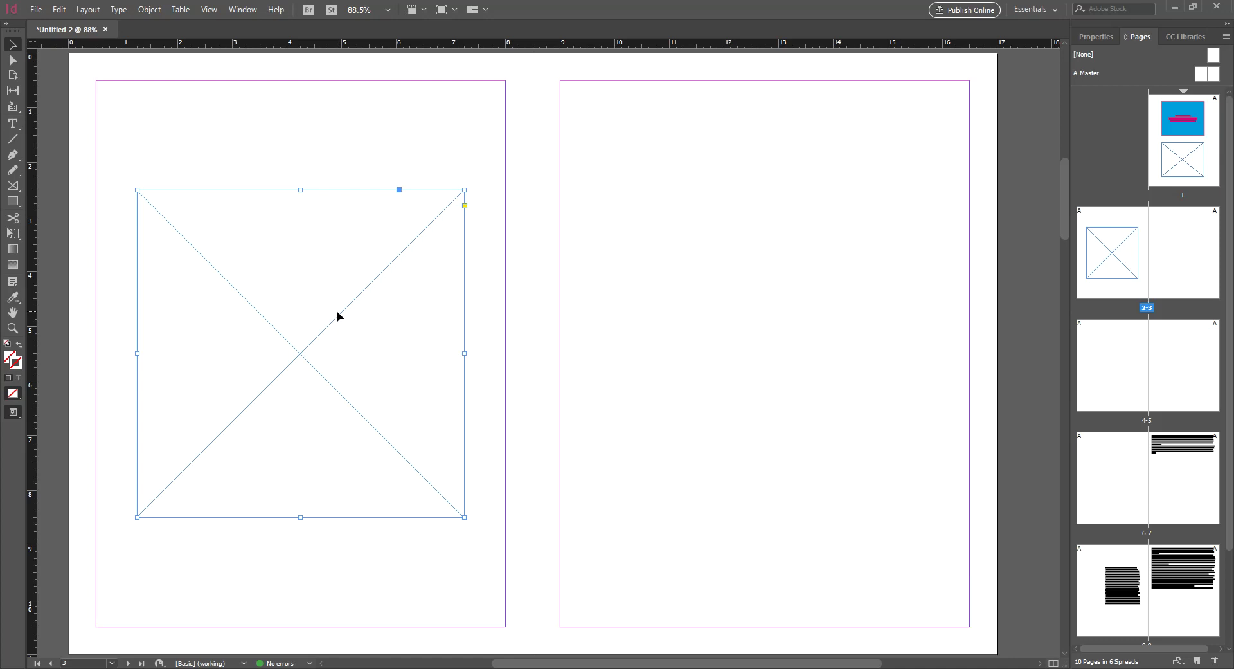
{"action": "left_click", "coordinate": [626, 274]}
{"action": "left_click", "coordinate": [284, 388]}
Start File > Place for the empty frame and enlarge the file dialog
{"action": "left_click", "coordinate": [43, 10]}
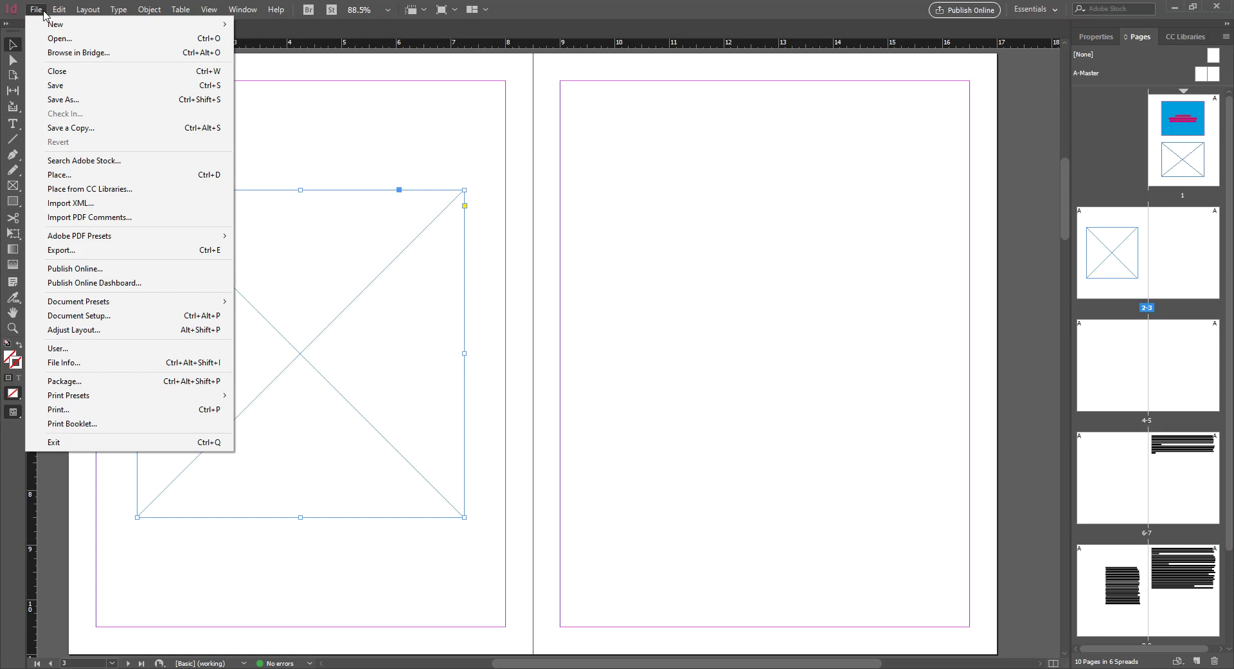
{"action": "mouse_move", "coordinate": [66, 10]}
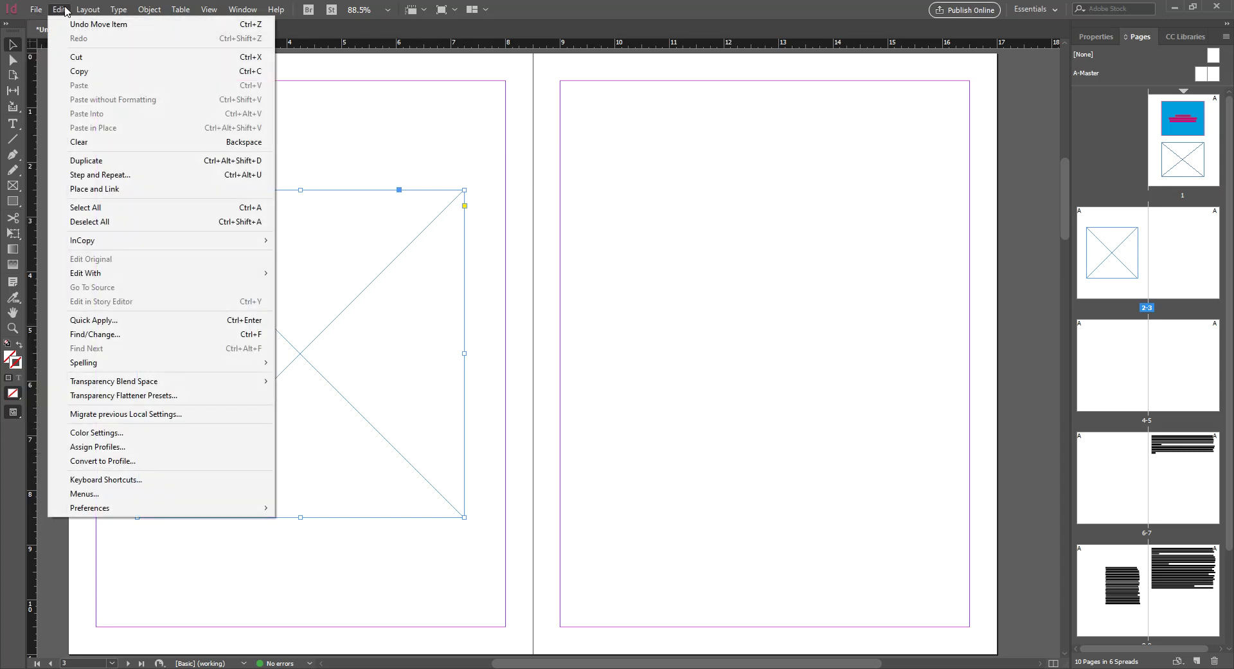
{"action": "mouse_move", "coordinate": [153, 9]}
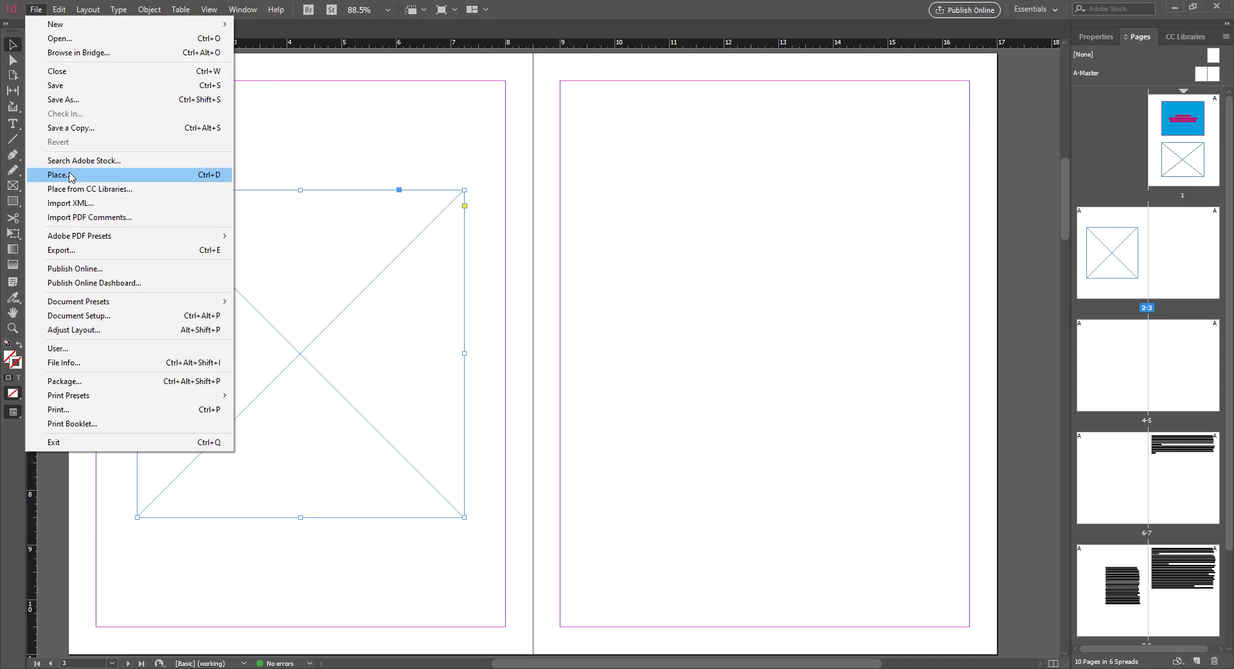
{"action": "left_click", "coordinate": [379, 293]}
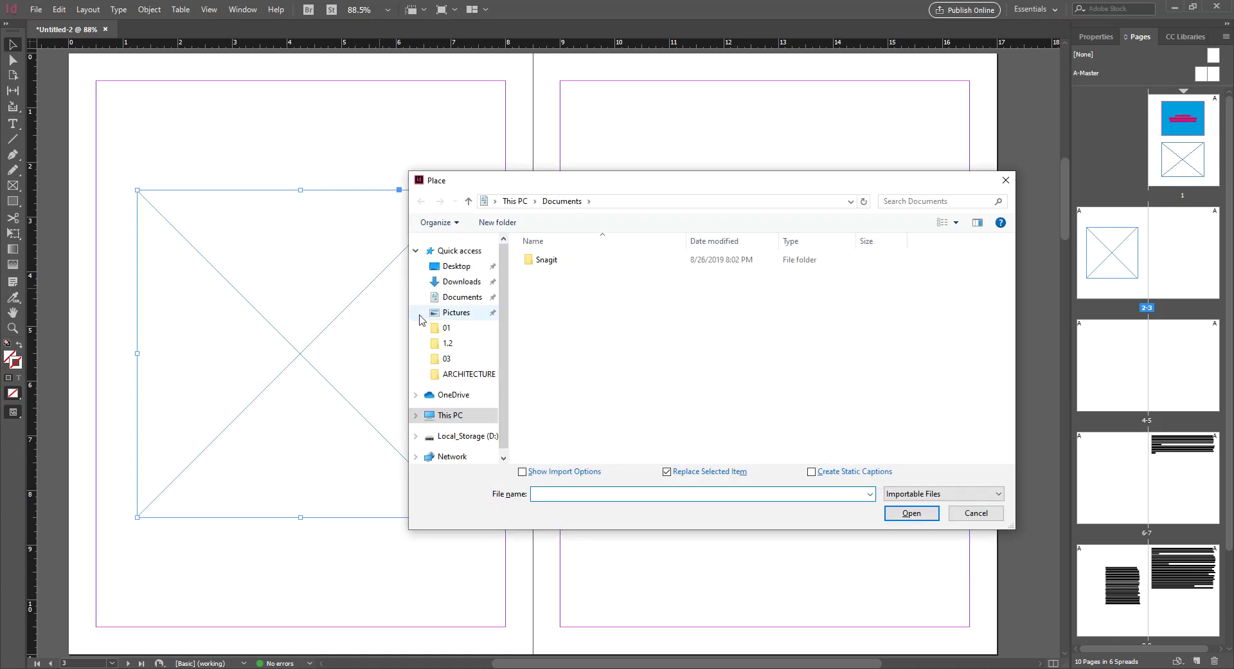
{"action": "left_click_drag", "start_coordinate": [541, 179], "coordinate": [425, 135]}
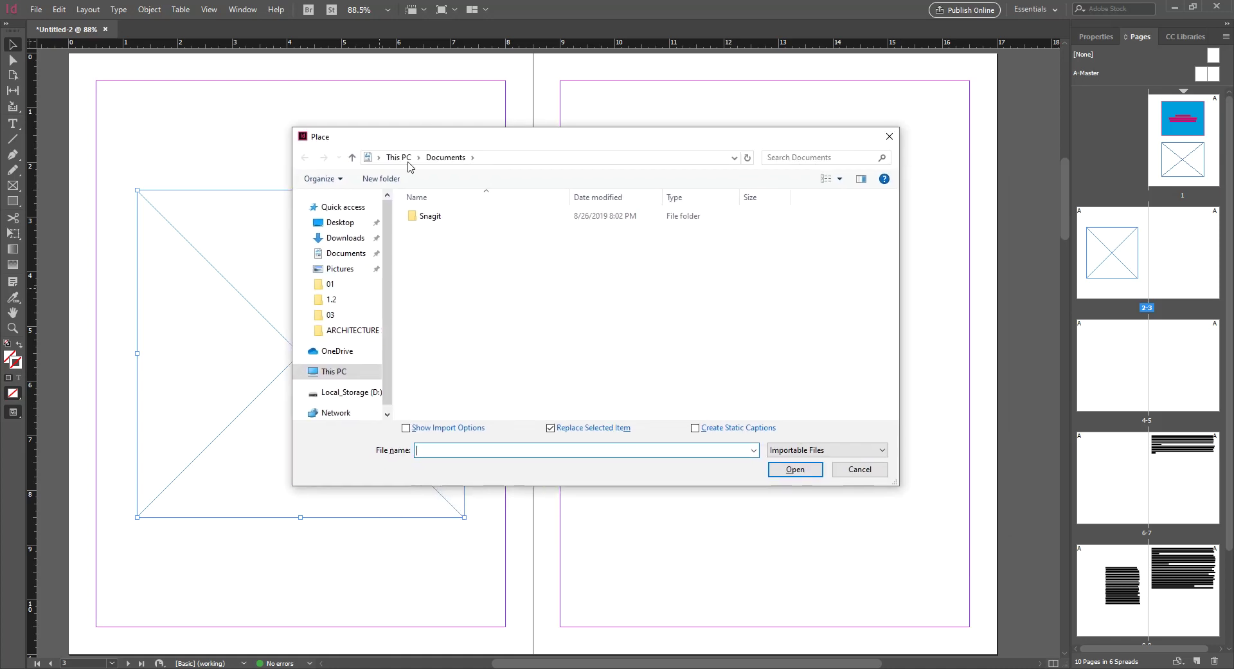
{"action": "left_click_drag", "start_coordinate": [896, 481], "coordinate": [943, 518]}
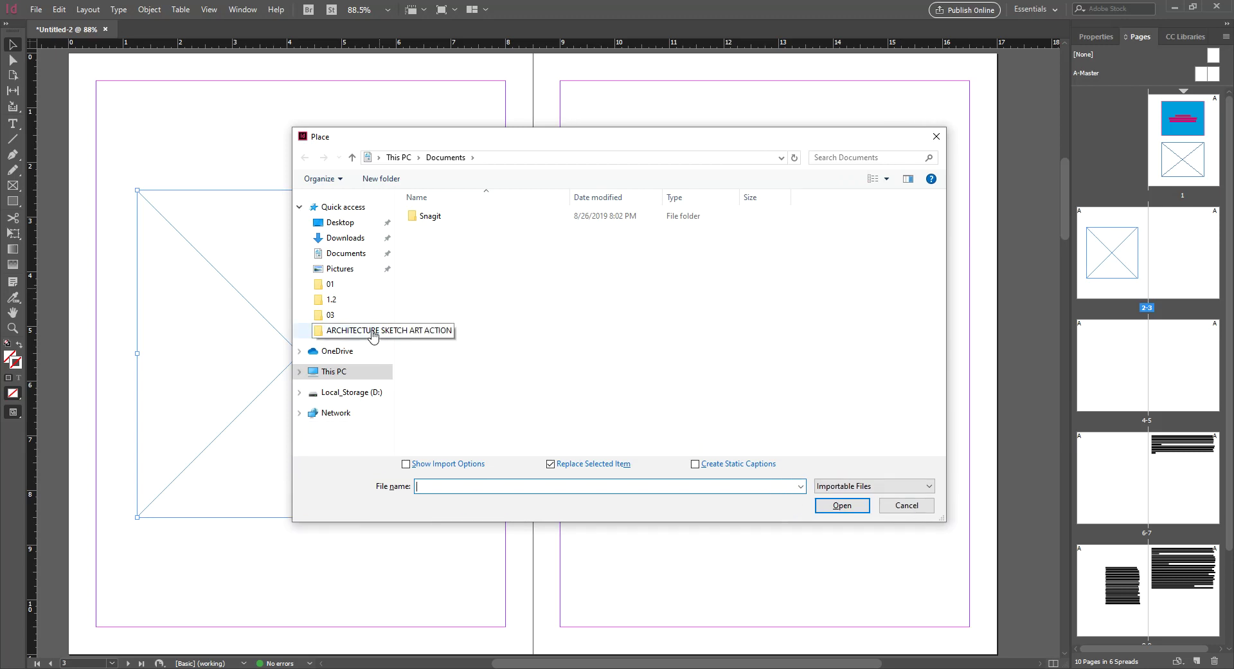
Browse to DG 1350 F19 > Images for inDesign Import and place '1 villa savoye' into the frame
{"action": "left_click", "coordinate": [364, 333]}
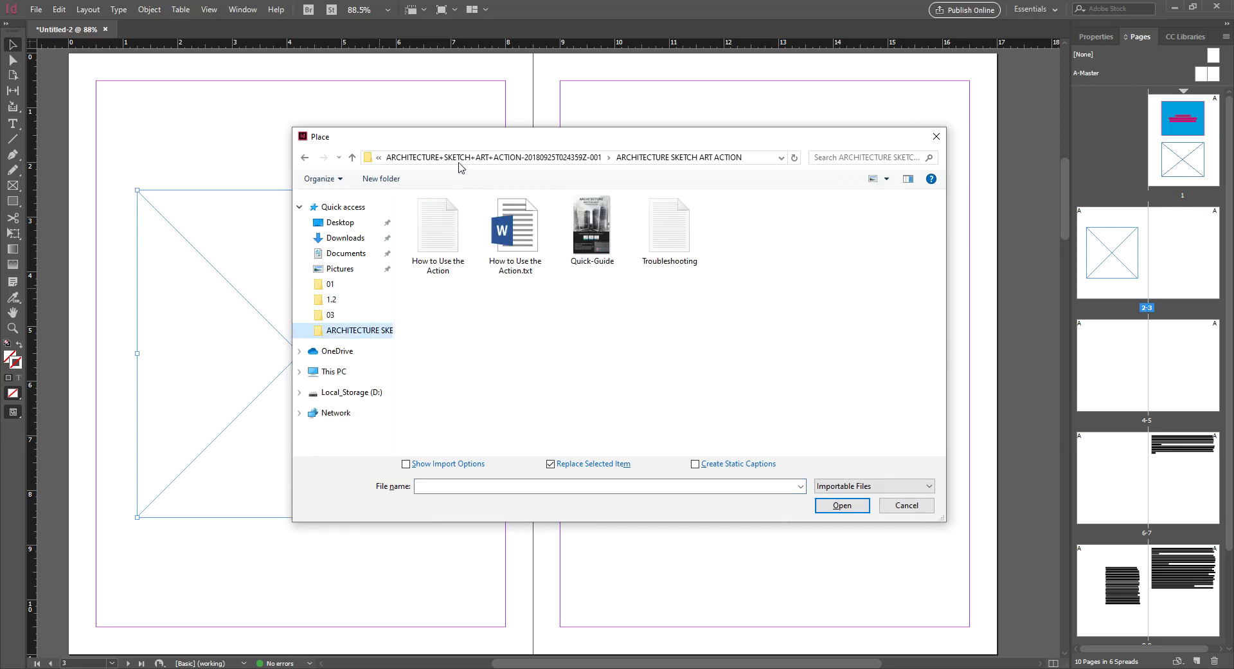
{"action": "left_click", "coordinate": [331, 315]}
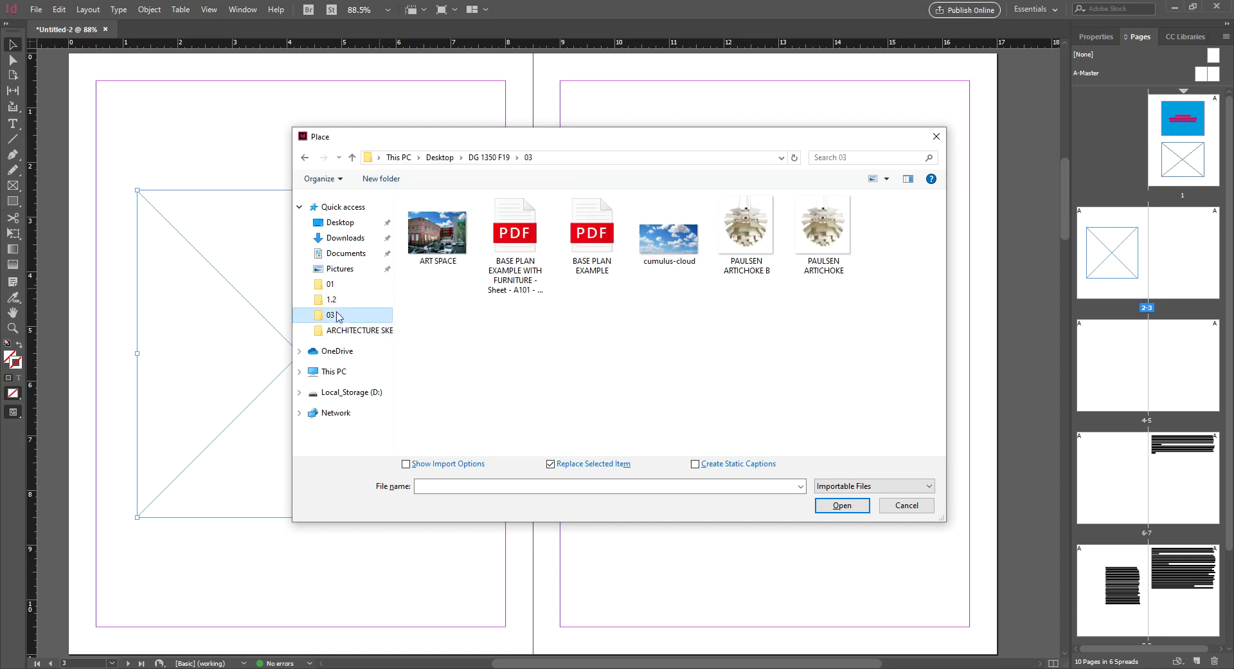
{"action": "left_click", "coordinate": [477, 158]}
{"action": "left_click", "coordinate": [476, 261]}
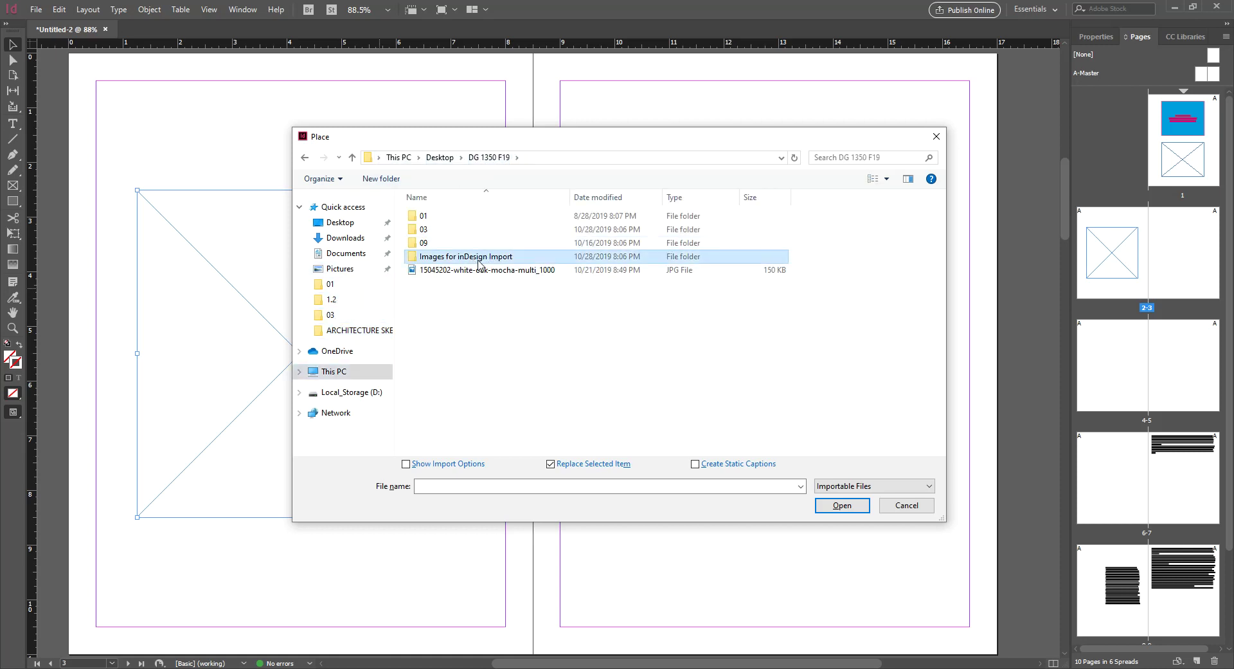
{"action": "double_click", "coordinate": [456, 259]}
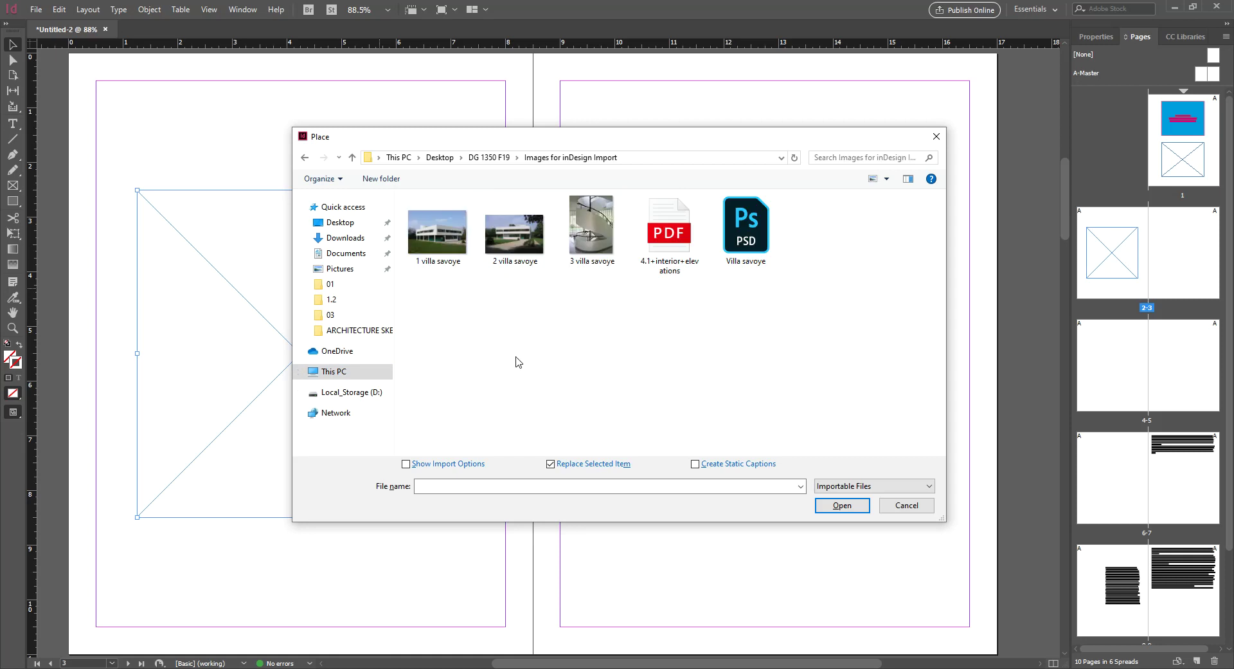
{"action": "left_click", "coordinate": [592, 261]}
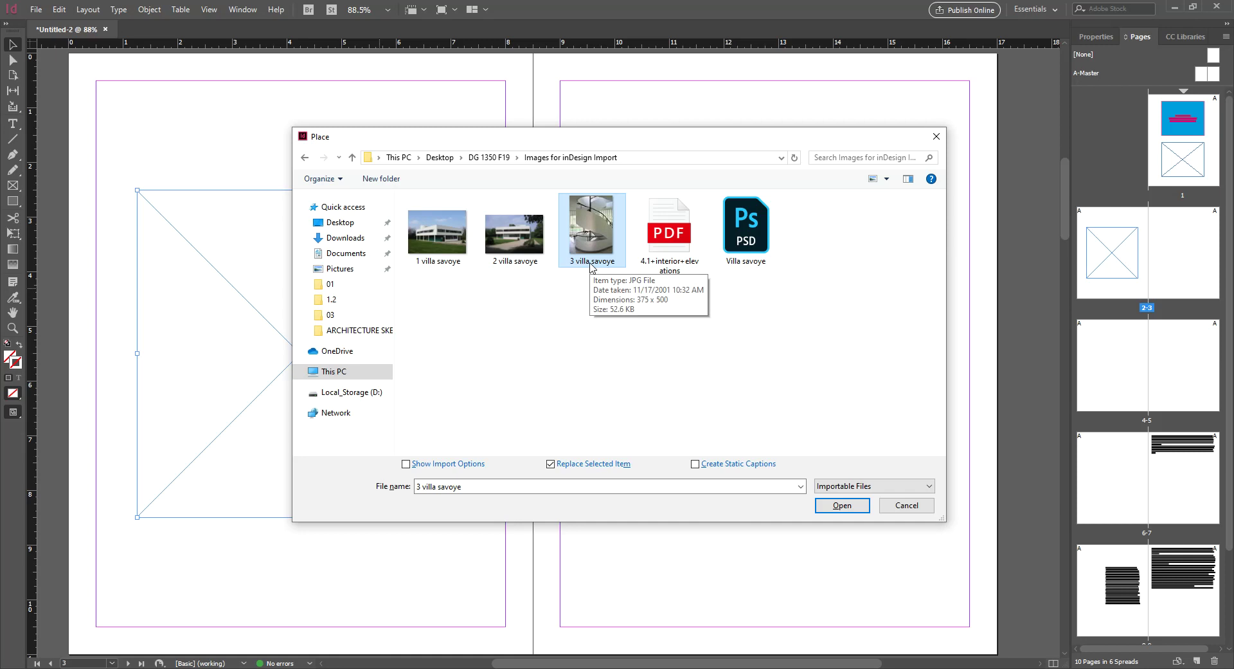
{"action": "left_click", "coordinate": [439, 249]}
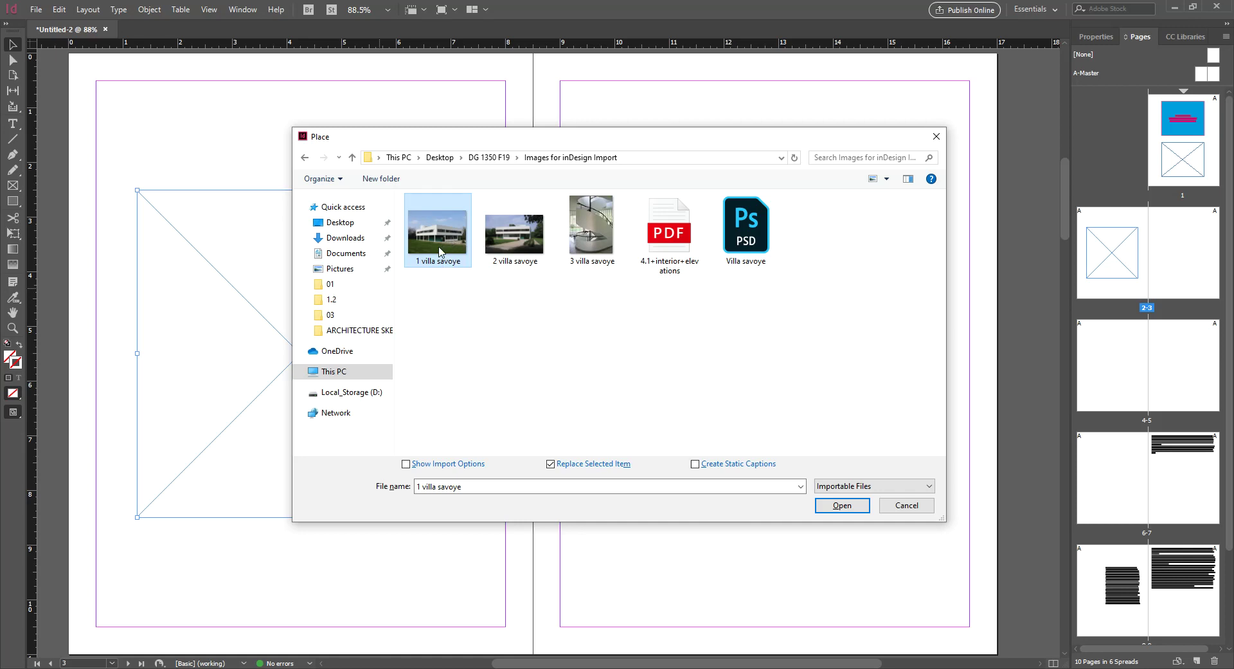
{"action": "left_click", "coordinate": [842, 506]}
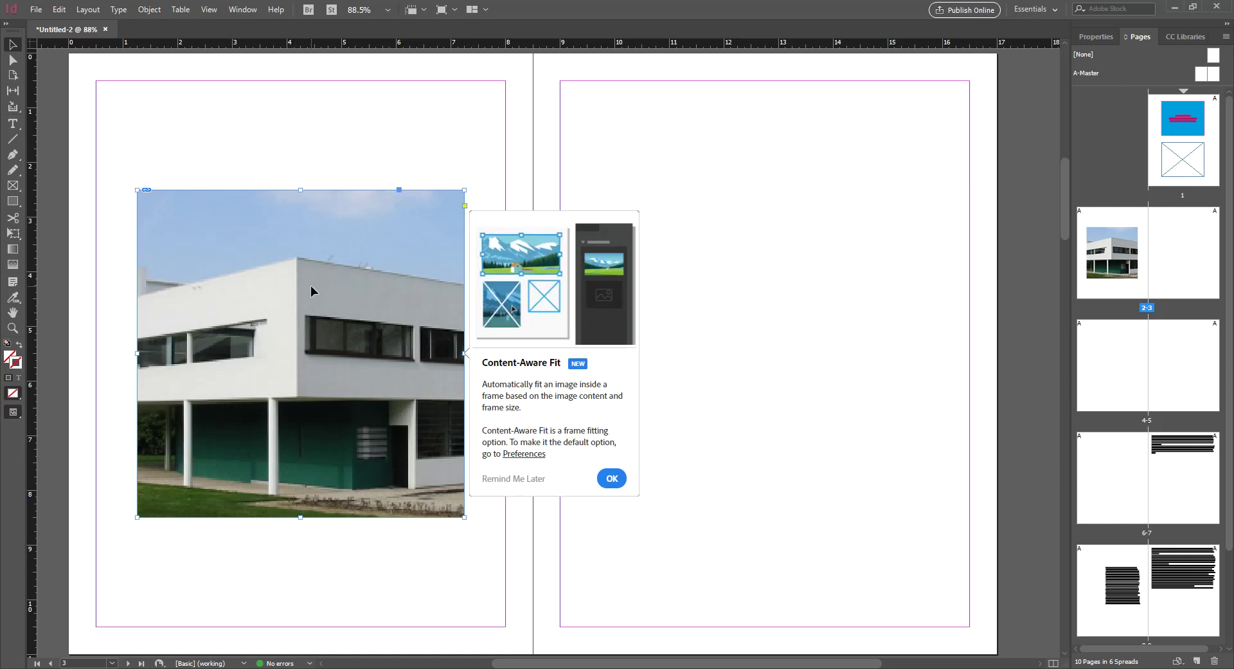
Place '1 villa savoye' again with Ctrl+D and dismiss the Content-Aware Fit notice
{"action": "key", "text": "ctrl+d"}
{"action": "left_click", "coordinate": [431, 251]}
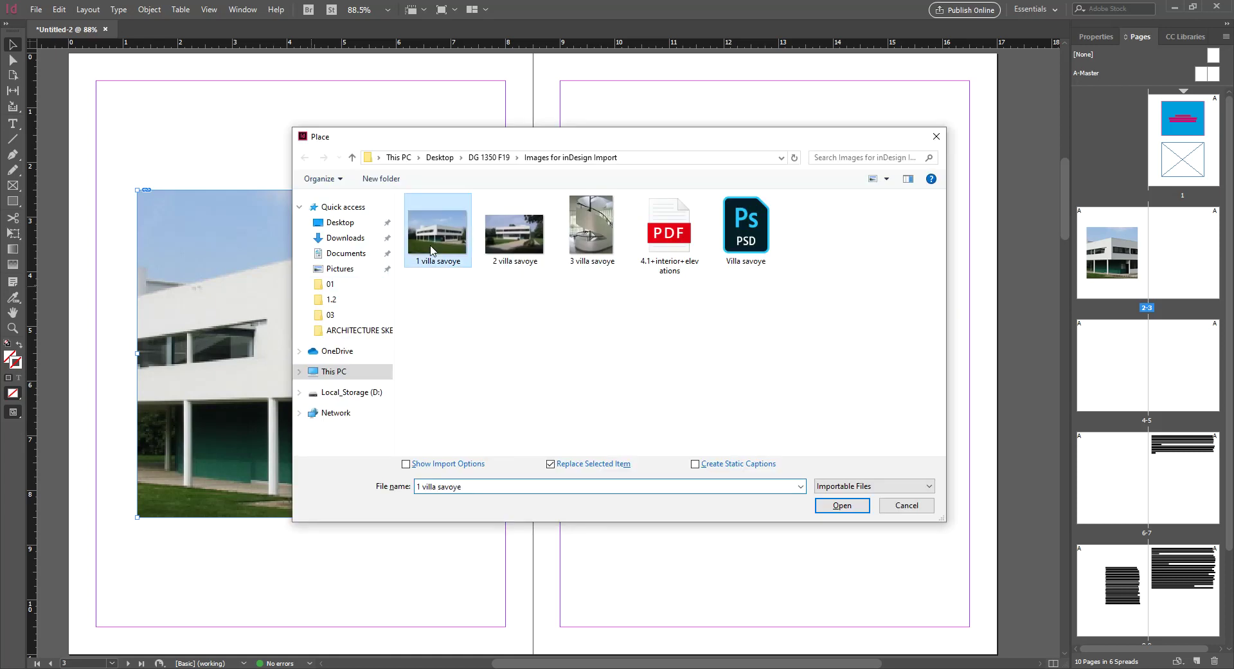
{"action": "left_click", "coordinate": [843, 506]}
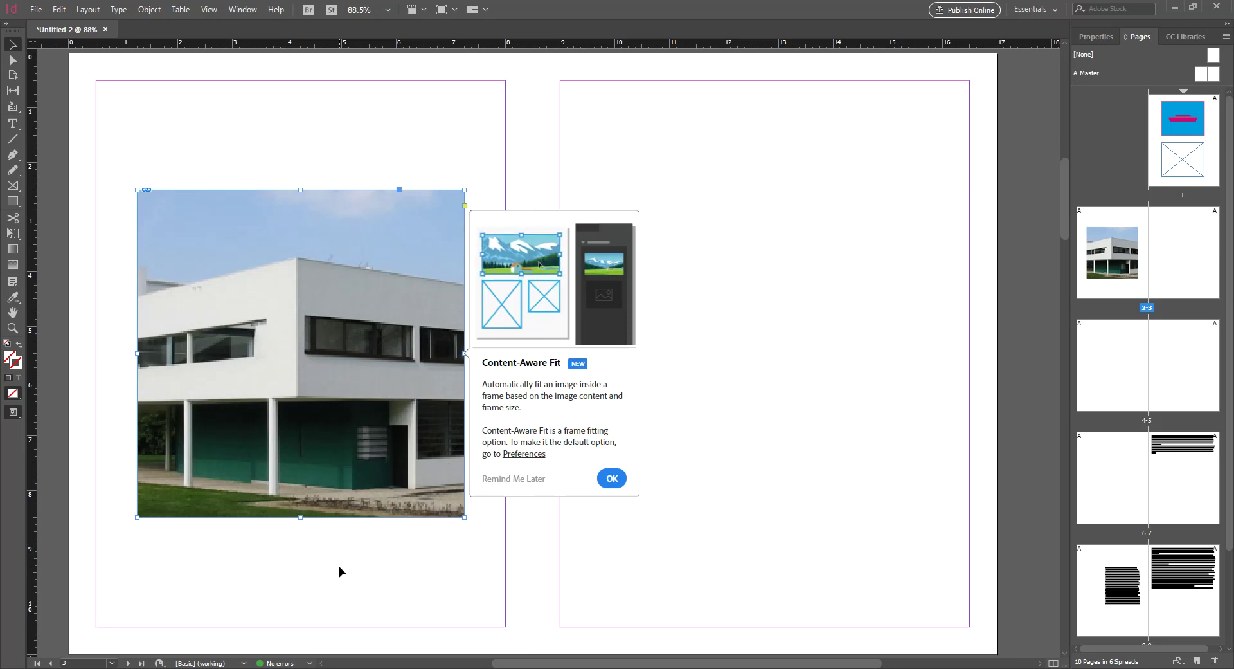
{"action": "left_click", "coordinate": [1099, 38]}
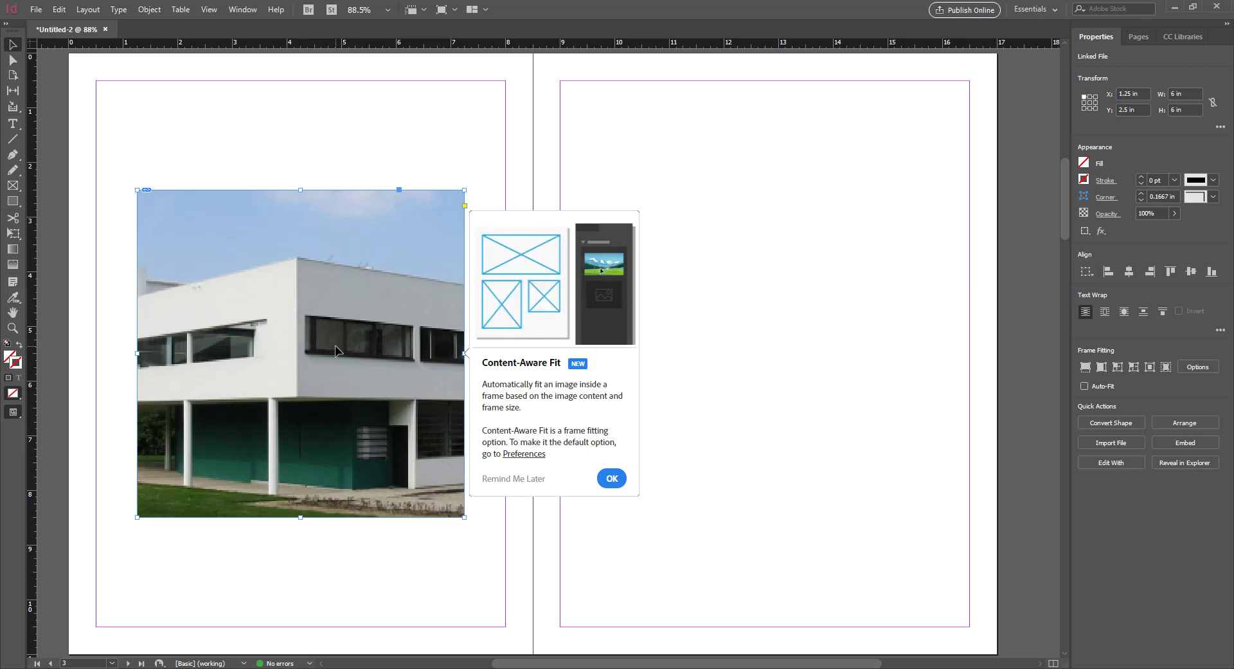
{"action": "left_click", "coordinate": [423, 156]}
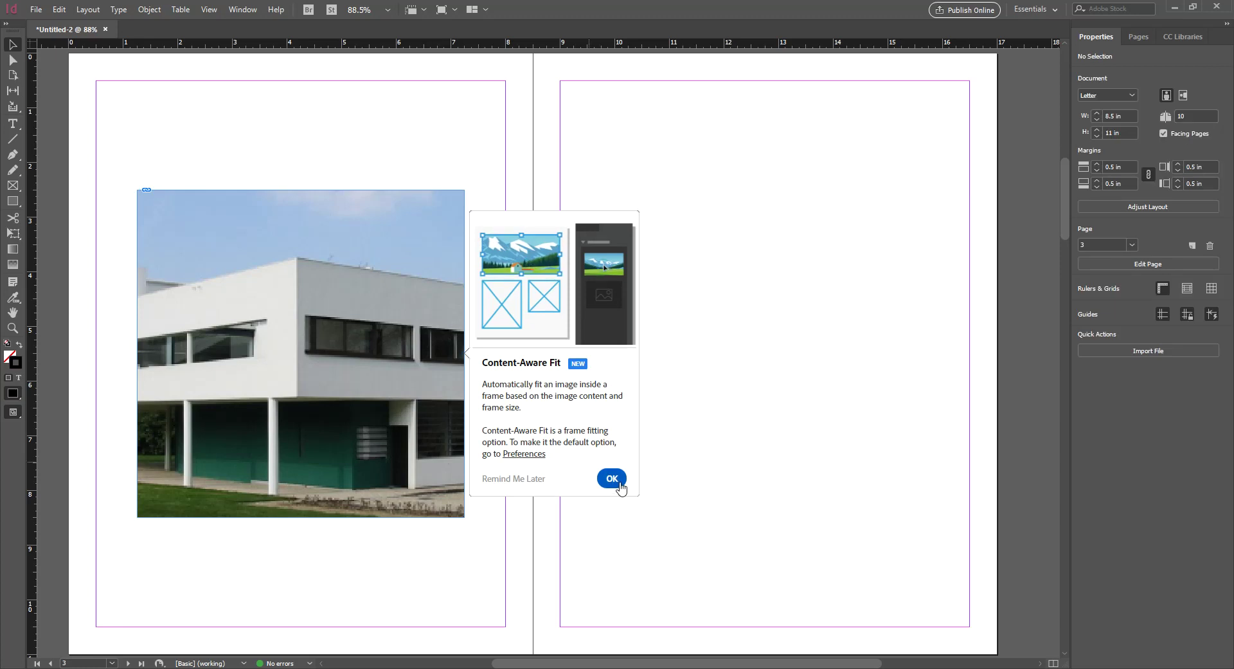
{"action": "left_click", "coordinate": [620, 484]}
{"action": "left_click", "coordinate": [372, 340]}
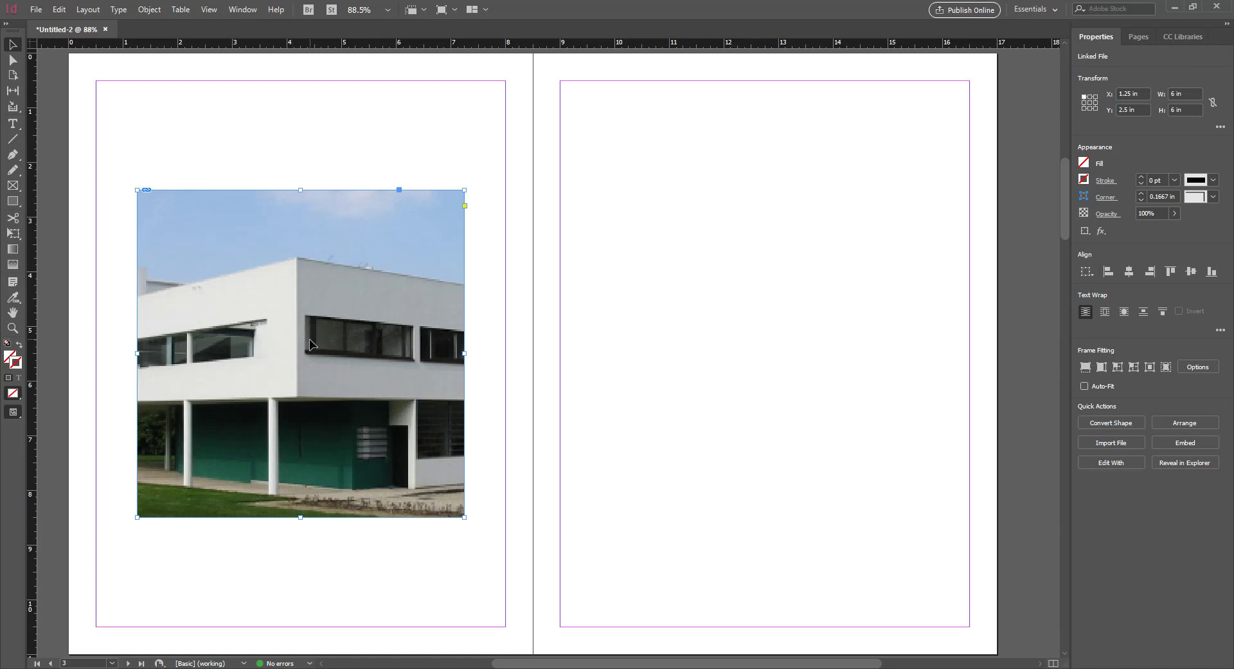
{"action": "left_click", "coordinate": [359, 137]}
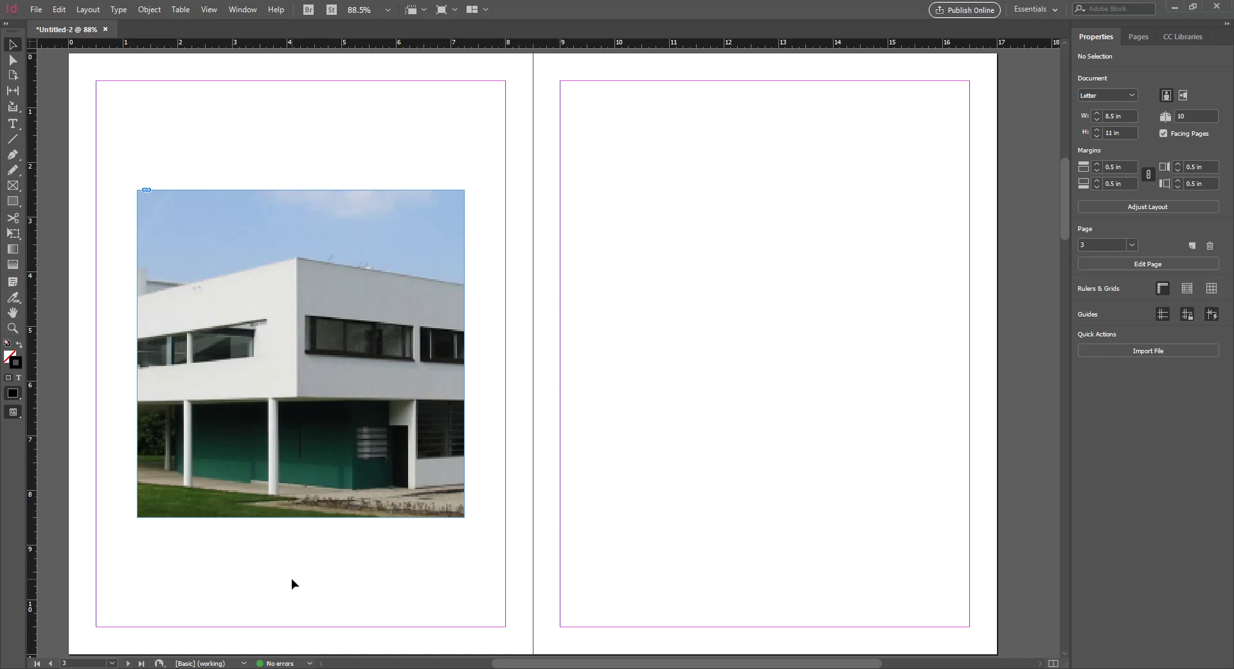
{"action": "left_click", "coordinate": [293, 358]}
{"action": "left_click", "coordinate": [815, 238]}
{"action": "left_click", "coordinate": [297, 357]}
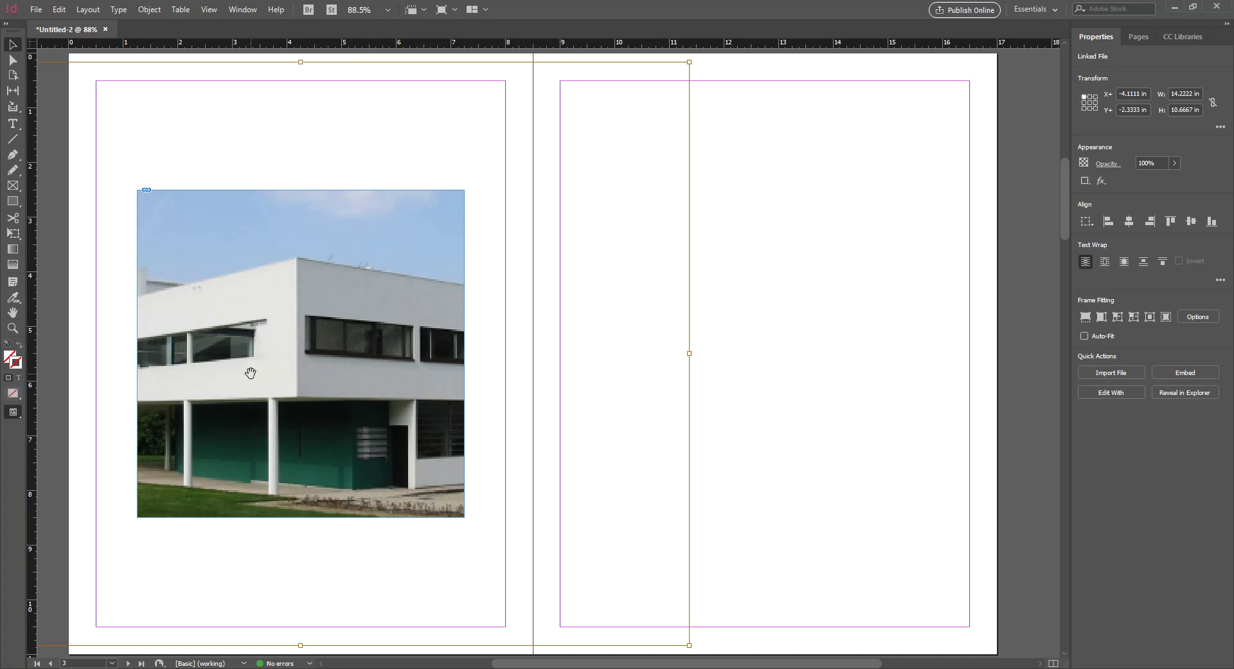
{"action": "left_click", "coordinate": [764, 325]}
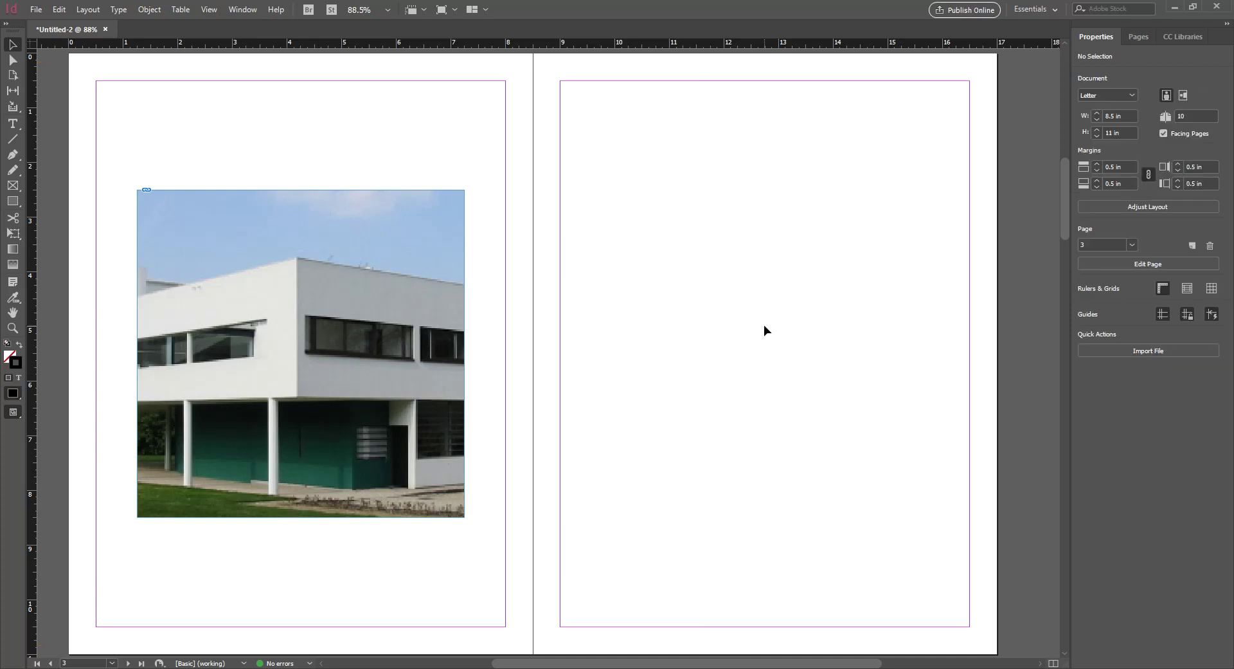
{"action": "key", "text": "ctrl+minus"}
{"action": "key", "text": "ctrl+minus"}
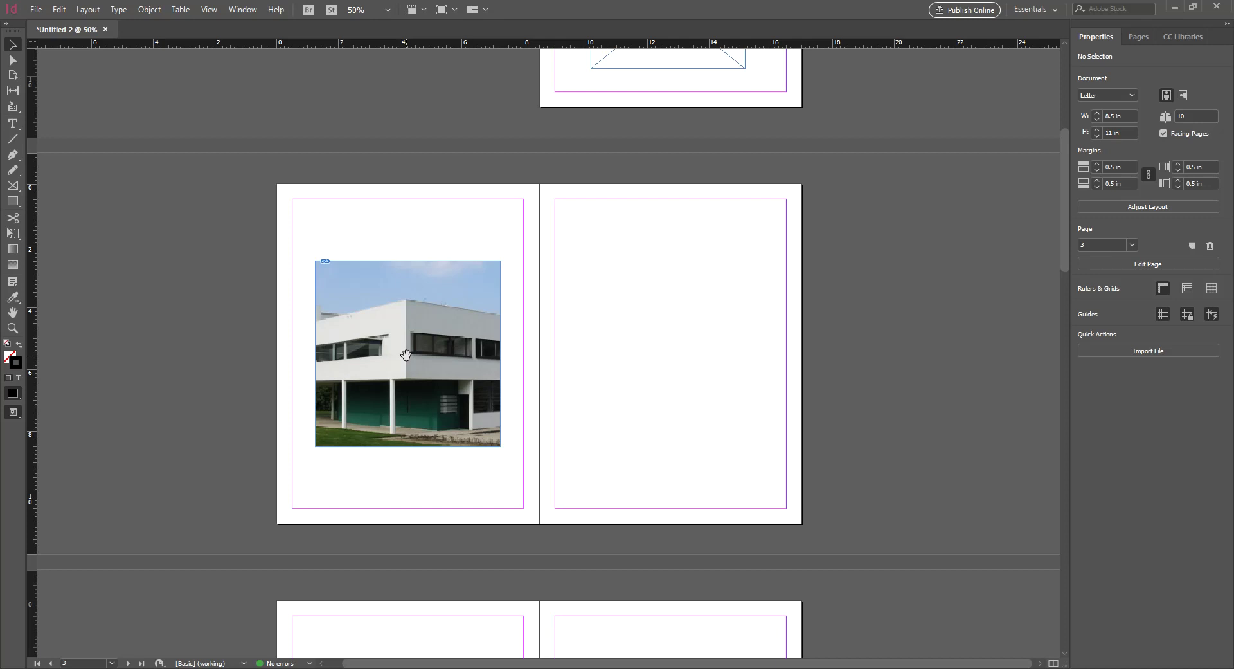
Select the villa photo, try Fill Frame Proportionally, then apply Fit Content Proportionally and zoom in
{"action": "left_click", "coordinate": [406, 354]}
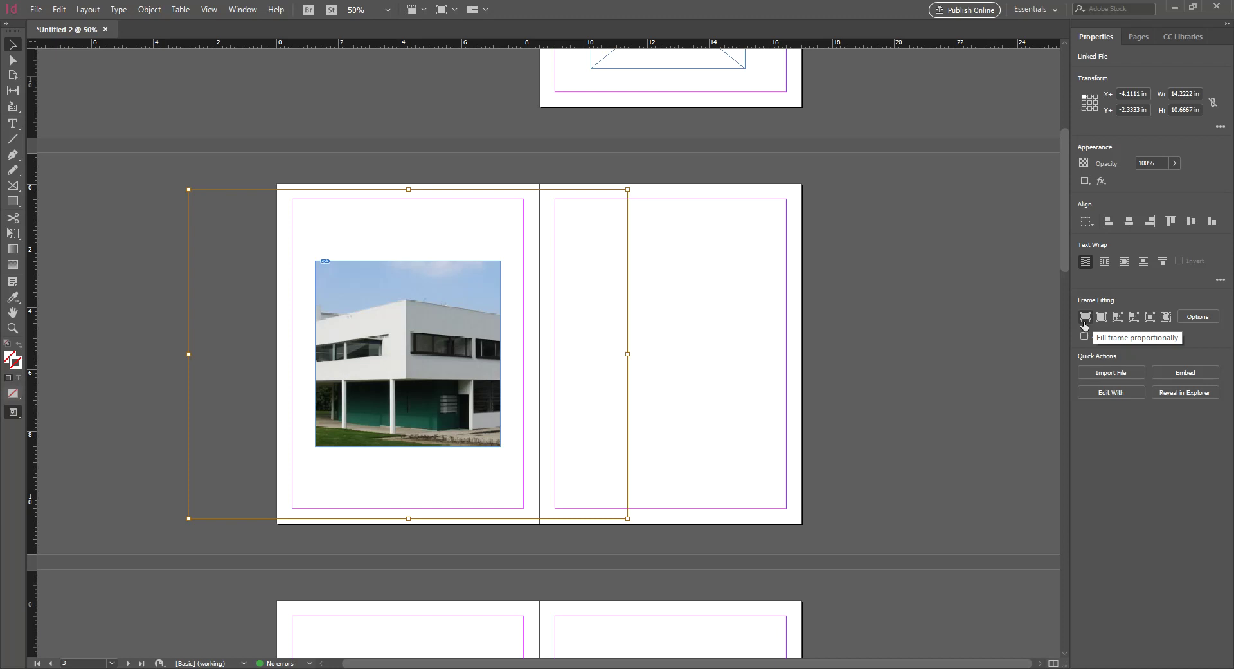
{"action": "left_click", "coordinate": [1084, 325]}
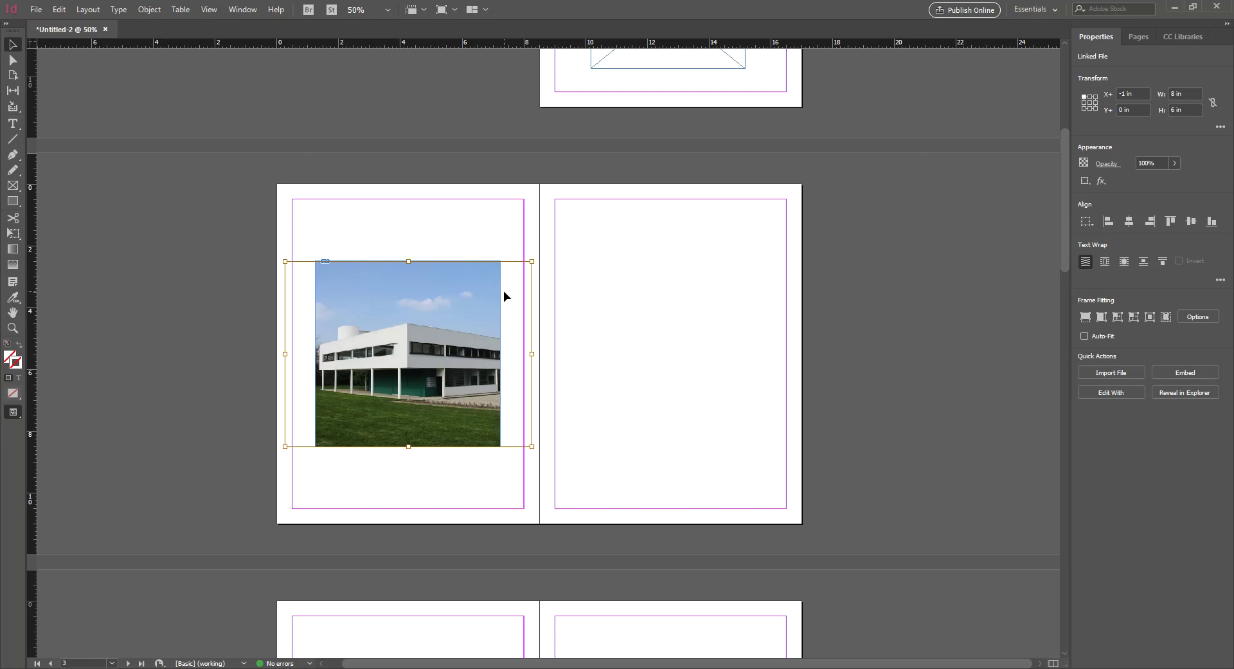
{"action": "left_click", "coordinate": [1102, 317]}
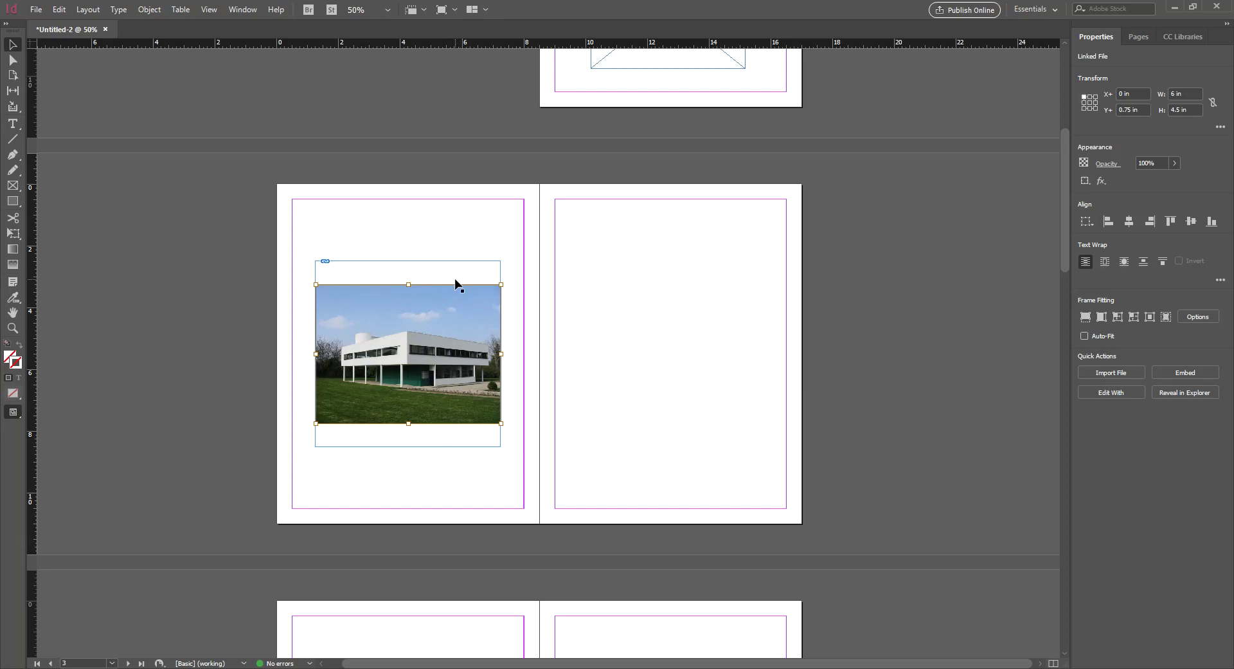
{"action": "key", "text": "ctrl+="}
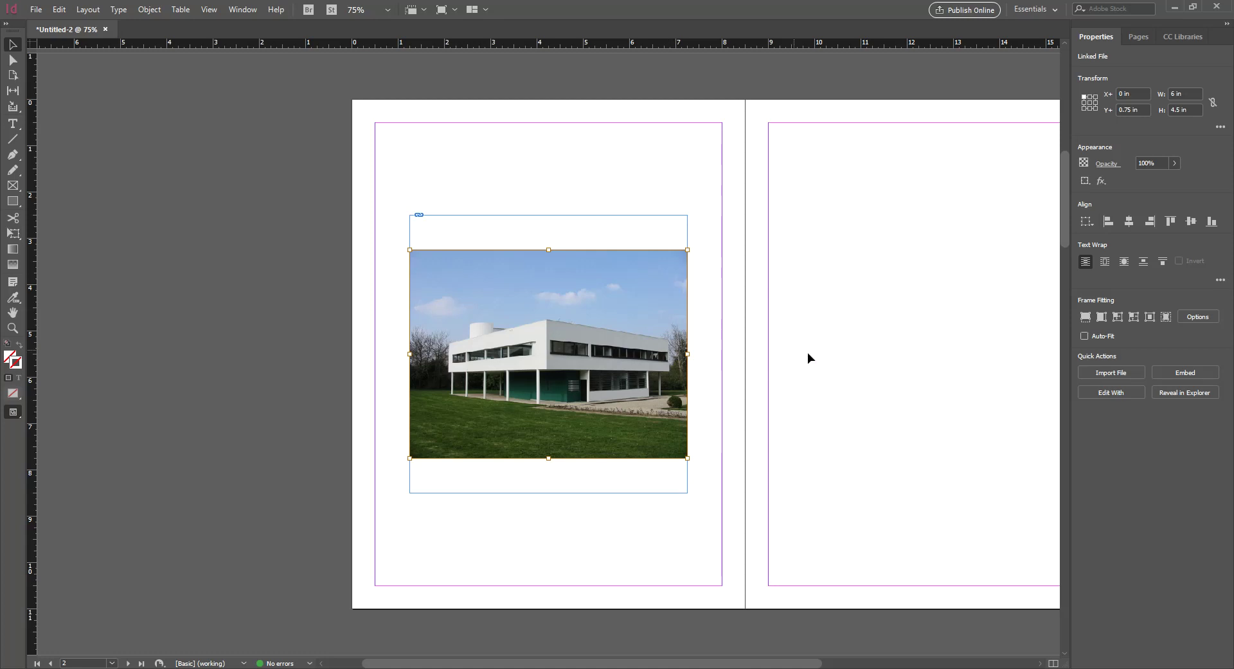
{"action": "left_click", "coordinate": [1118, 317]}
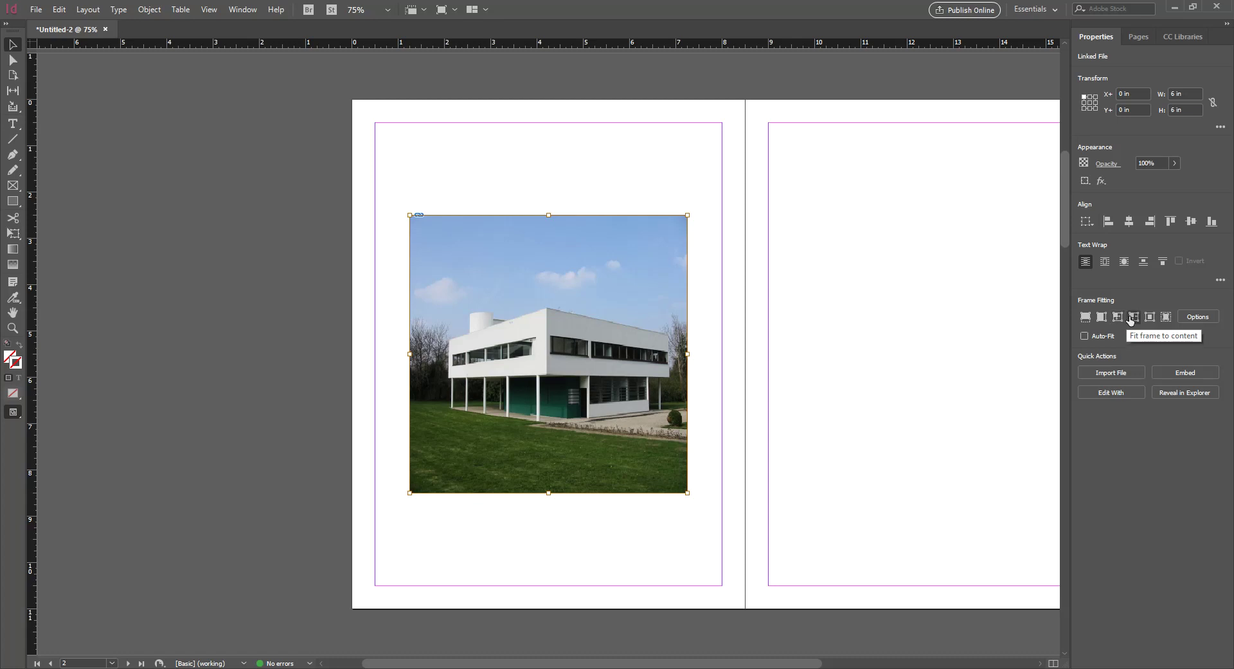
{"action": "left_click", "coordinate": [1130, 319]}
{"action": "left_click", "coordinate": [1101, 318]}
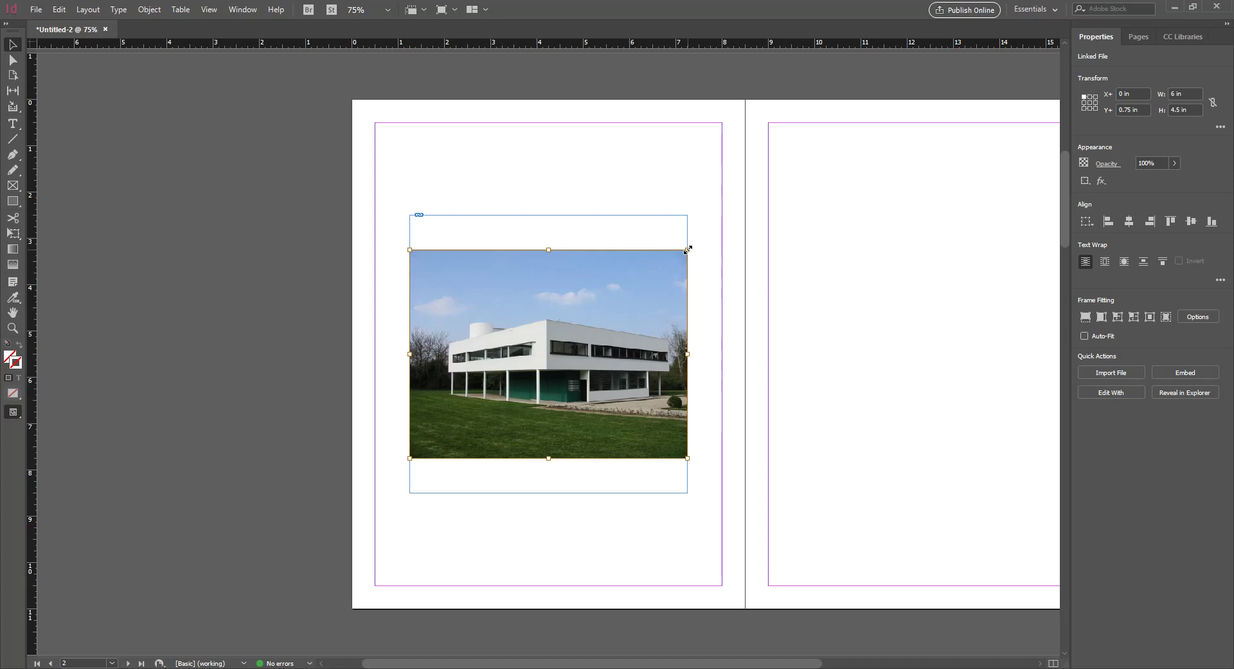
Resize the photo from its corner and toggle the width/height link, undoing a distorting resize
{"action": "left_click_drag", "start_coordinate": [688, 249], "coordinate": [656, 156]}
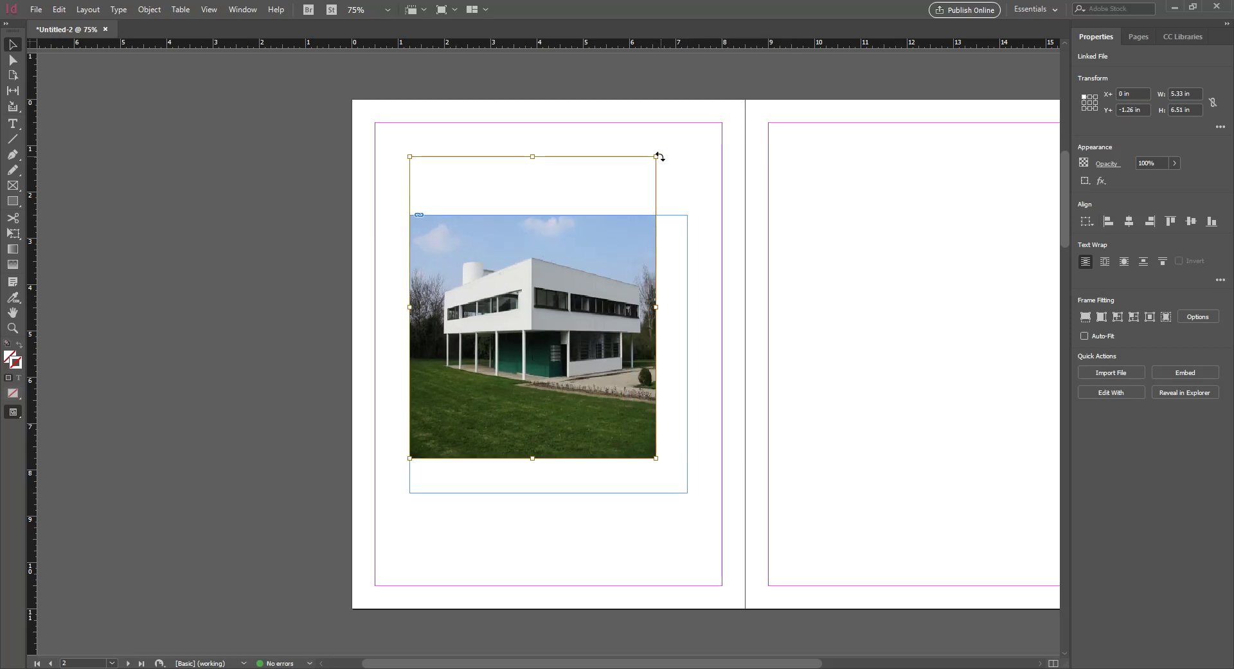
{"action": "left_click_drag", "start_coordinate": [655, 156], "coordinate": [745, 176]}
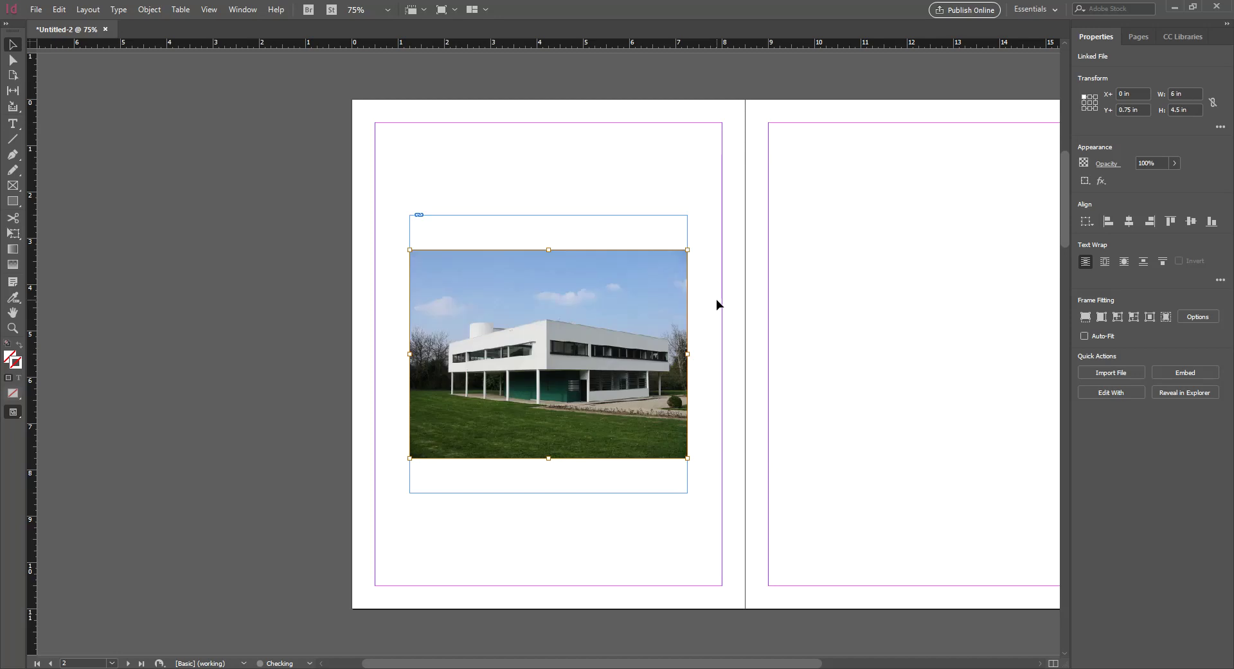
{"action": "left_click", "coordinate": [1213, 104]}
{"action": "left_click", "coordinate": [1213, 105]}
{"action": "left_click_drag", "start_coordinate": [690, 252], "coordinate": [601, 173]}
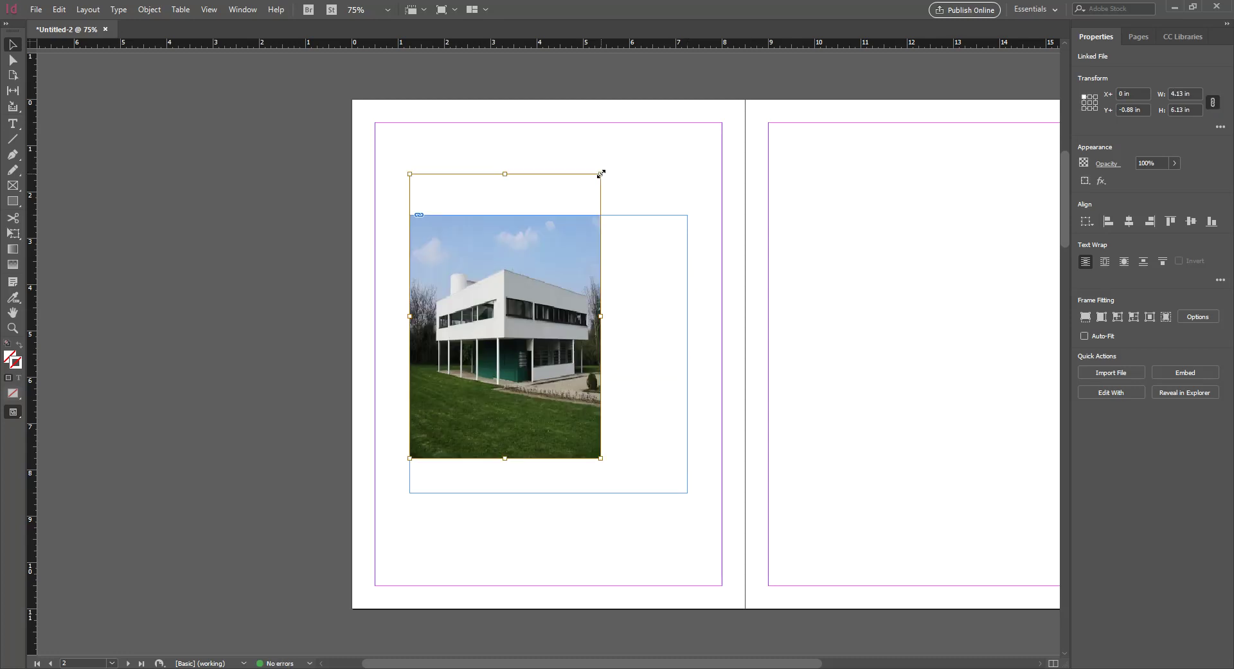
{"action": "key", "text": "ctrl+z"}
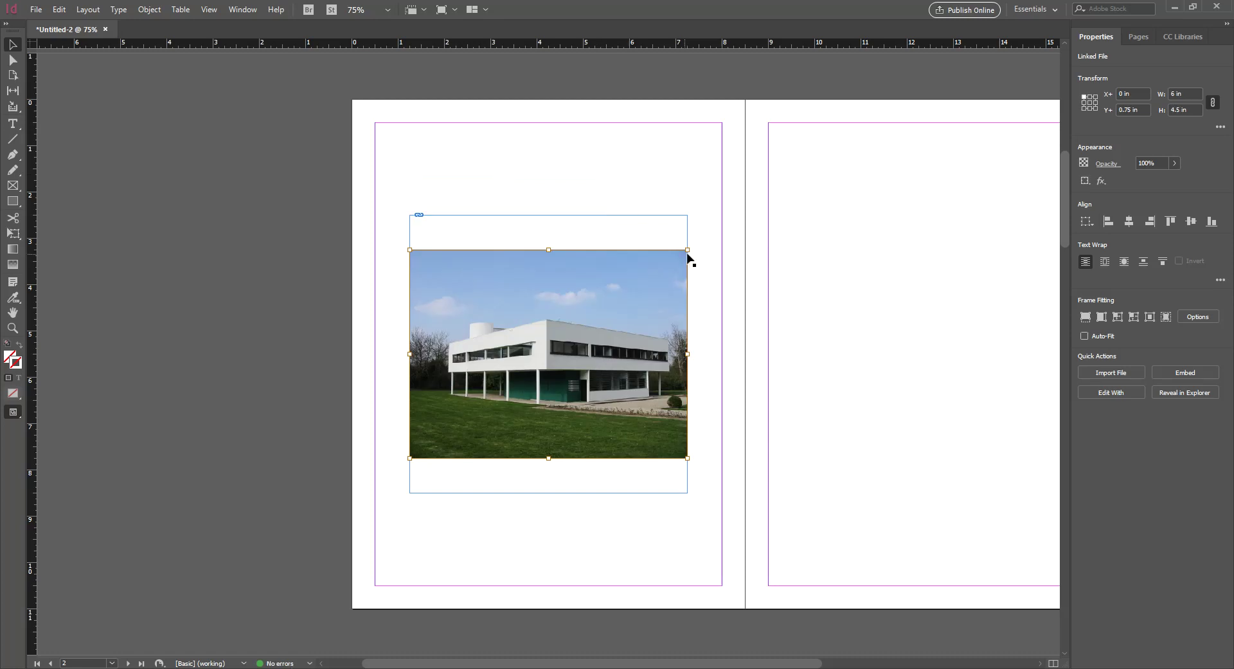
Enlarge the frame and photo proportionally to about 16.04 × 12.03 in and center the building
{"action": "left_click_drag", "start_coordinate": [748, 191], "coordinate": [815, 153]}
{"action": "left_click_drag", "start_coordinate": [816, 458], "coordinate": [943, 550]}
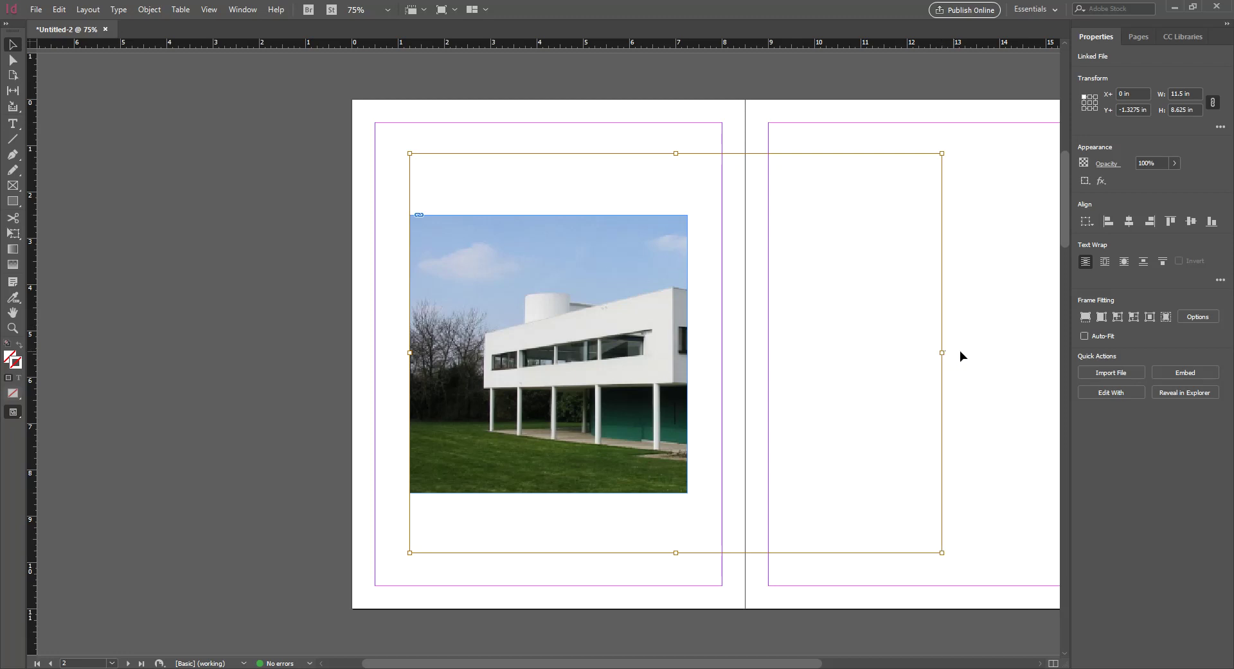
{"action": "left_click_drag", "start_coordinate": [939, 550], "coordinate": [1005, 603]}
{"action": "left_click_drag", "start_coordinate": [409, 153], "coordinate": [315, 47]}
{"action": "left_click_drag", "start_coordinate": [573, 320], "coordinate": [589, 346]}
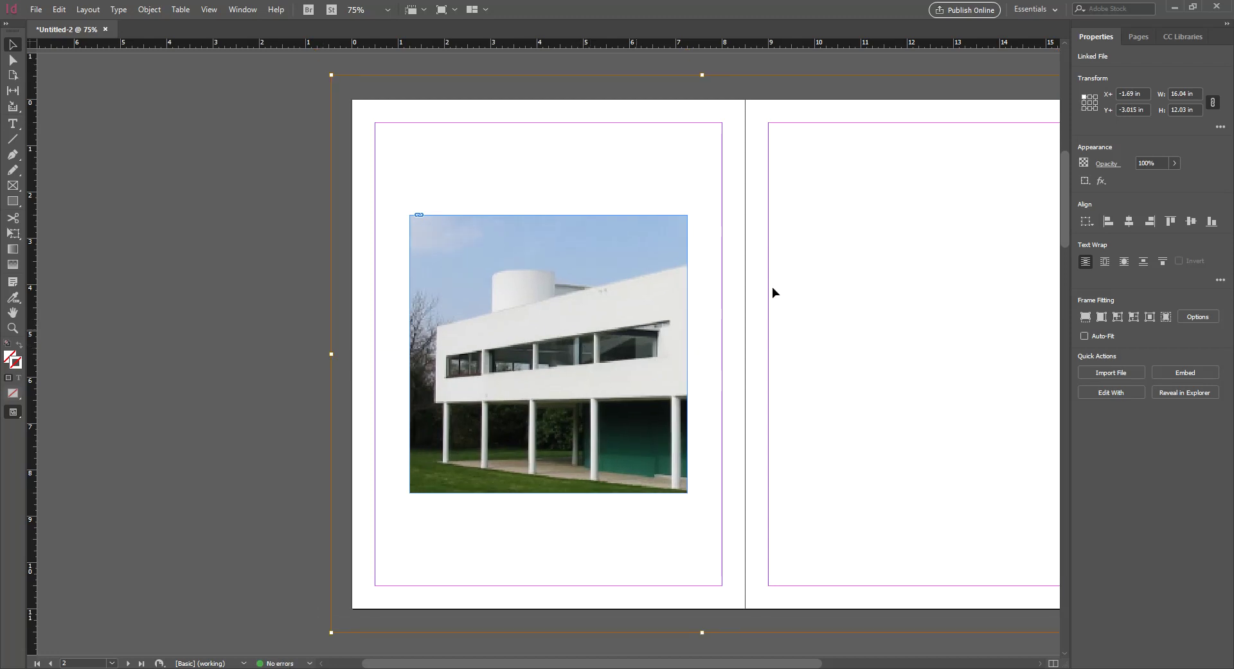
Lock width and height scaling together in the Transform options
{"action": "left_click", "coordinate": [1220, 128]}
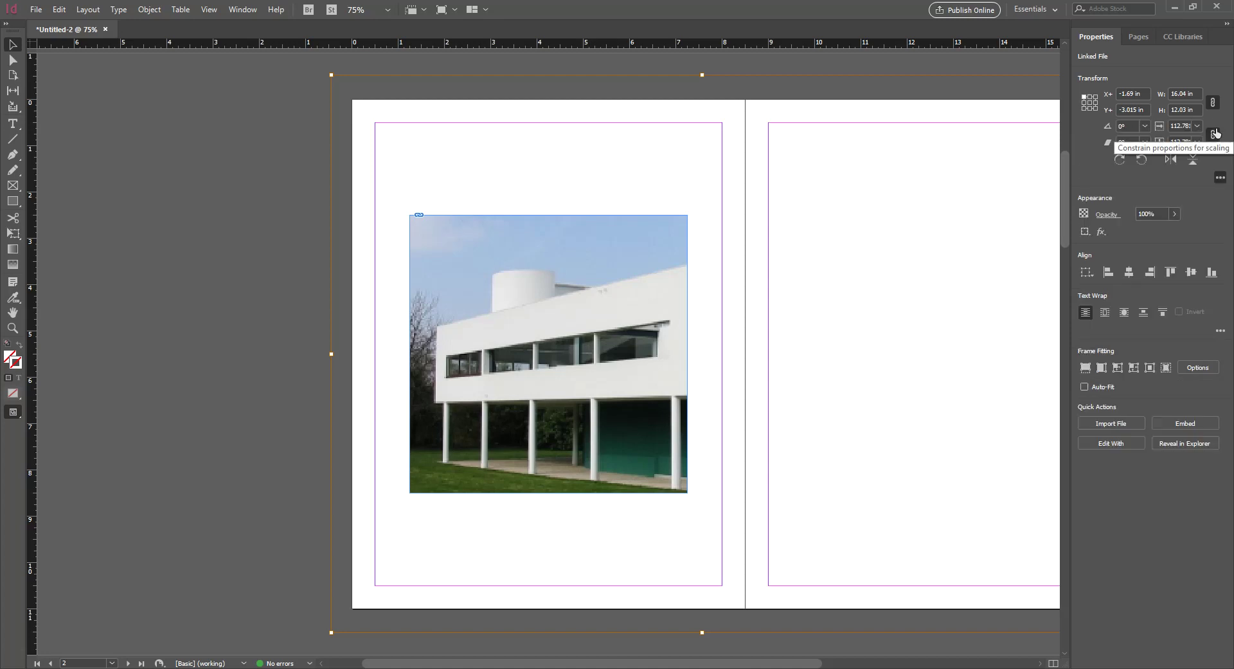
{"action": "left_click", "coordinate": [1214, 134]}
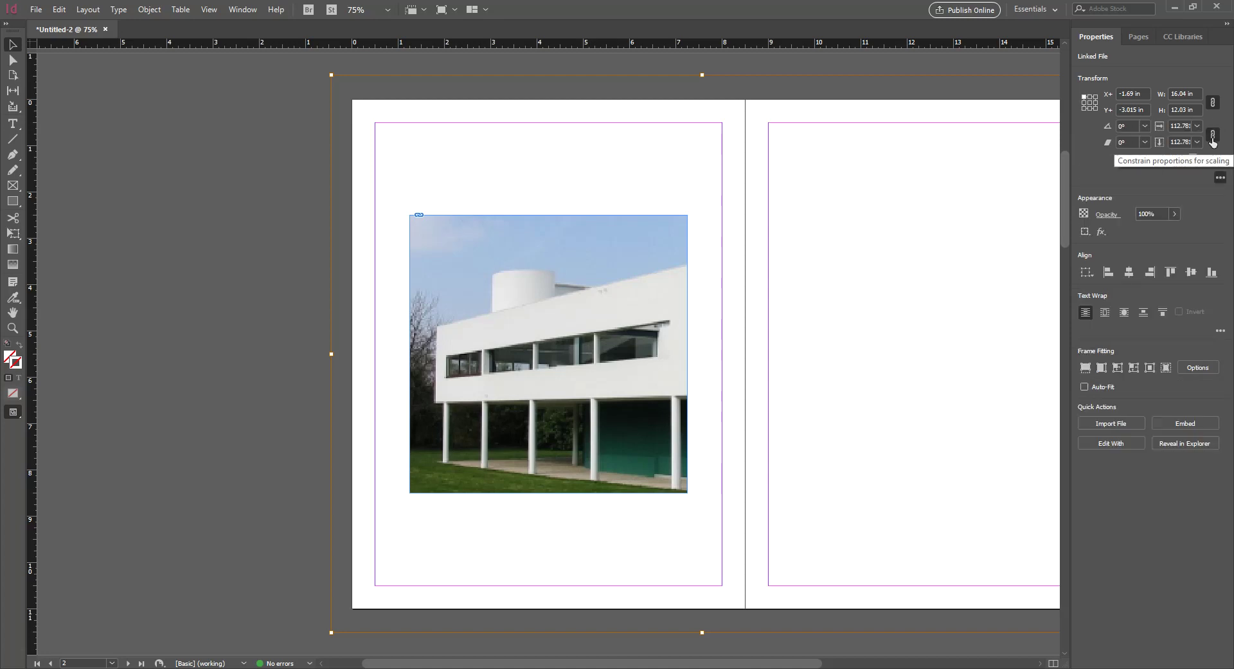
{"action": "left_click", "coordinate": [1221, 177]}
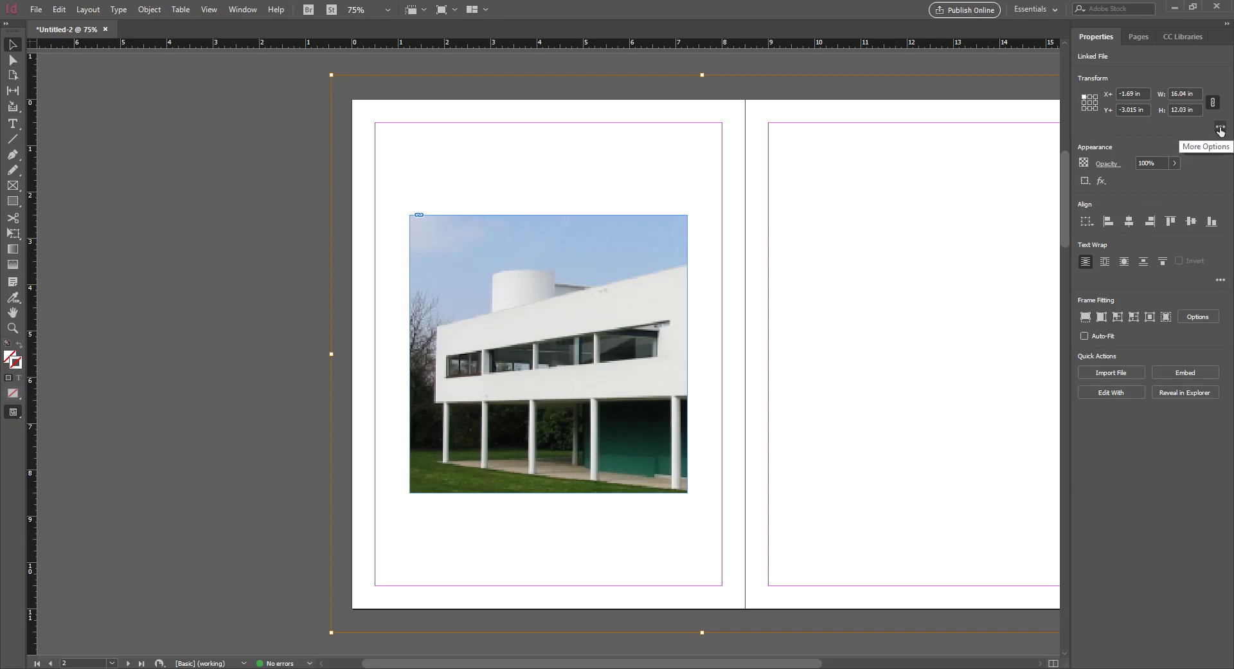
{"action": "left_click", "coordinate": [1221, 128]}
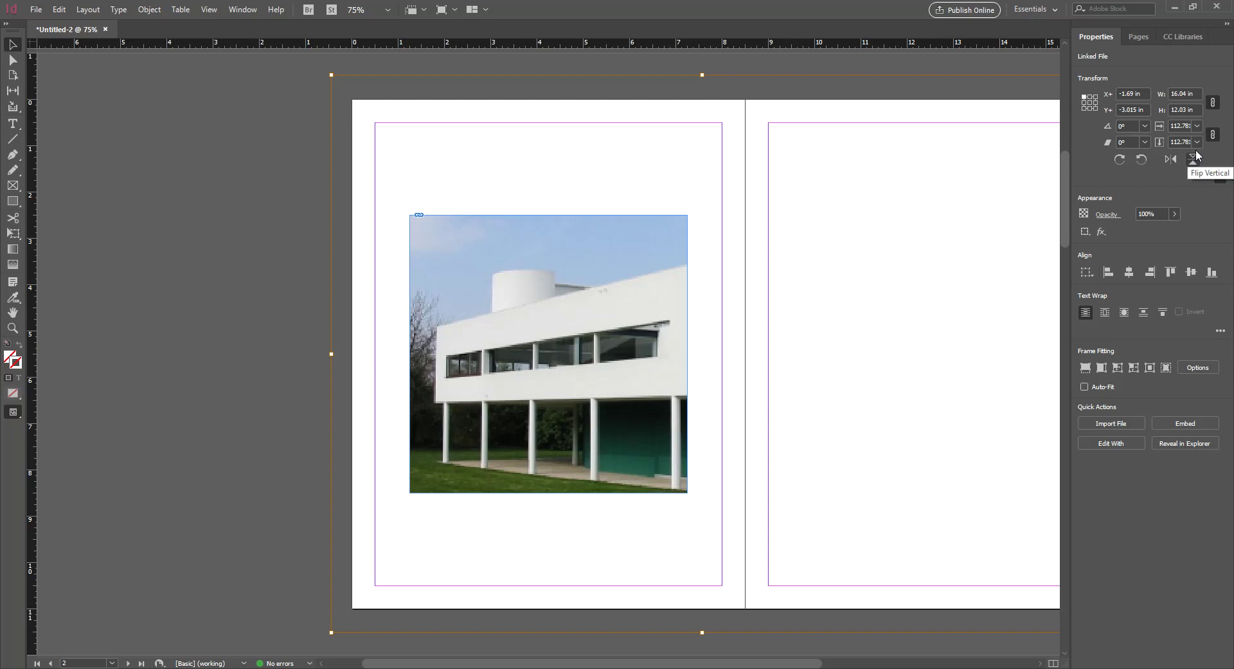
{"action": "left_click", "coordinate": [1221, 177]}
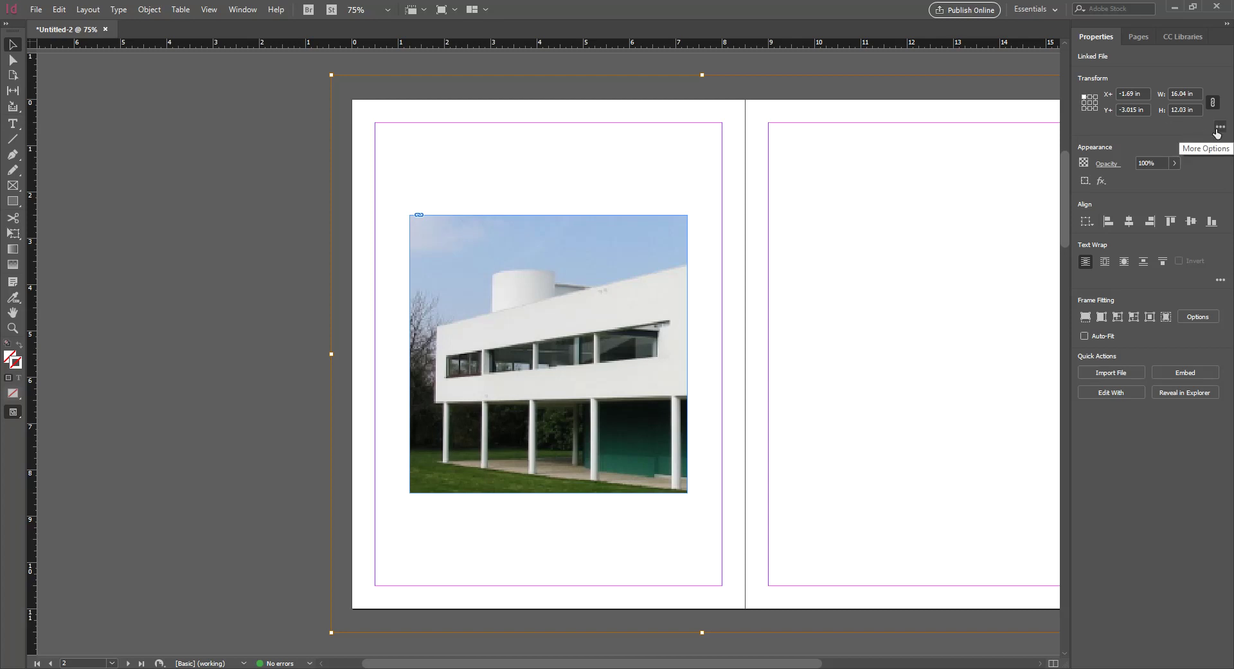
{"action": "left_click", "coordinate": [1220, 128]}
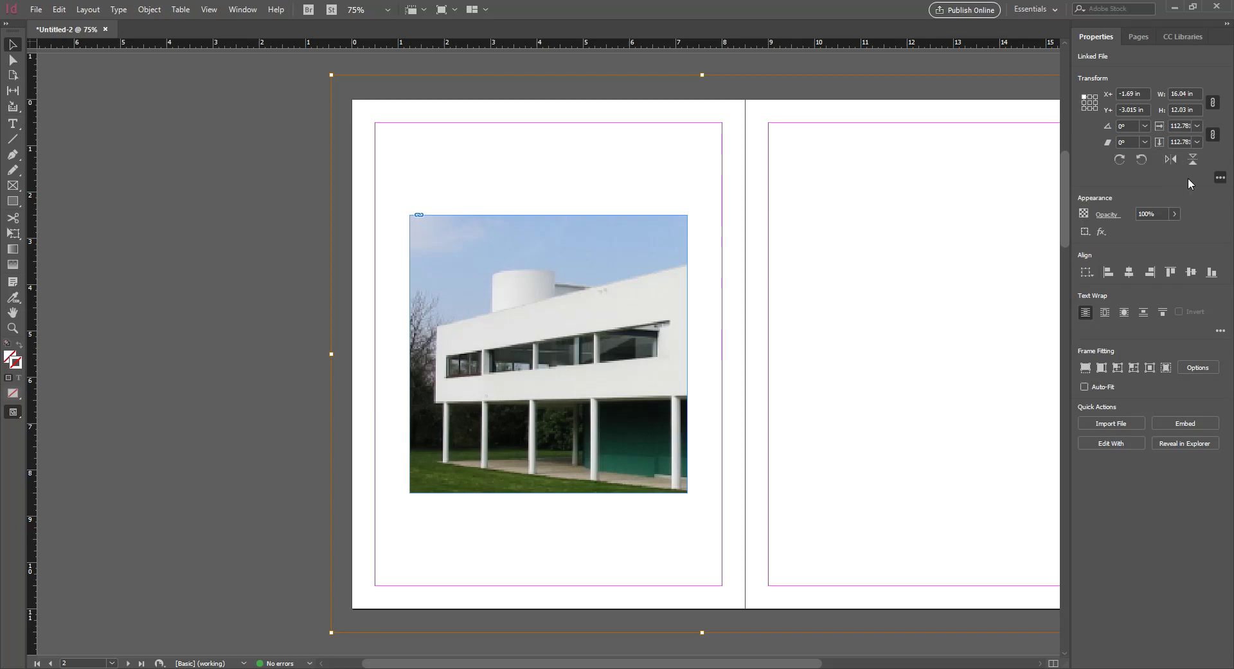
{"action": "left_click", "coordinate": [839, 217]}
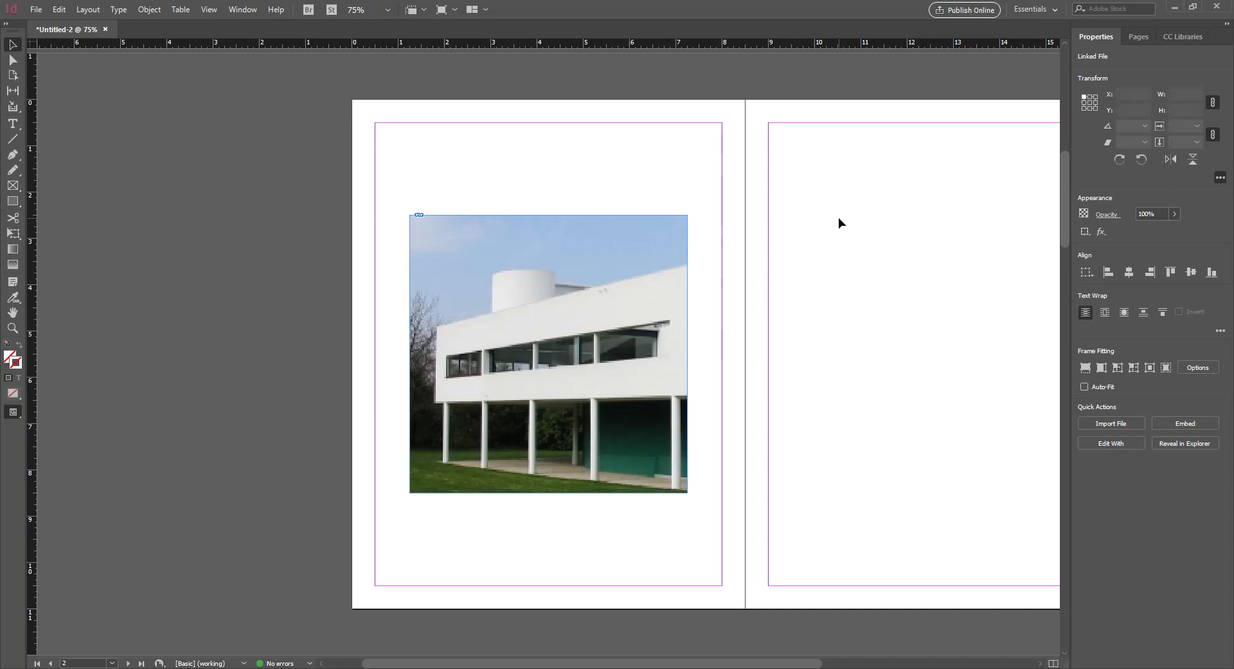
{"action": "left_click", "coordinate": [661, 244]}
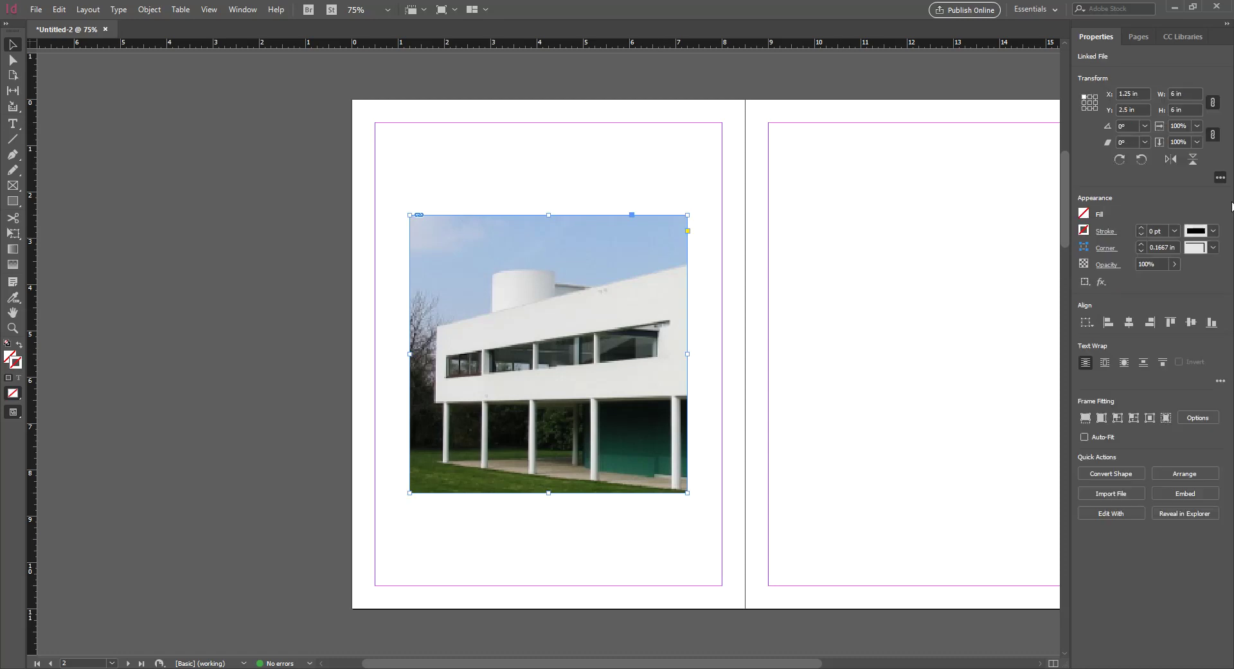
{"action": "left_click", "coordinate": [518, 343]}
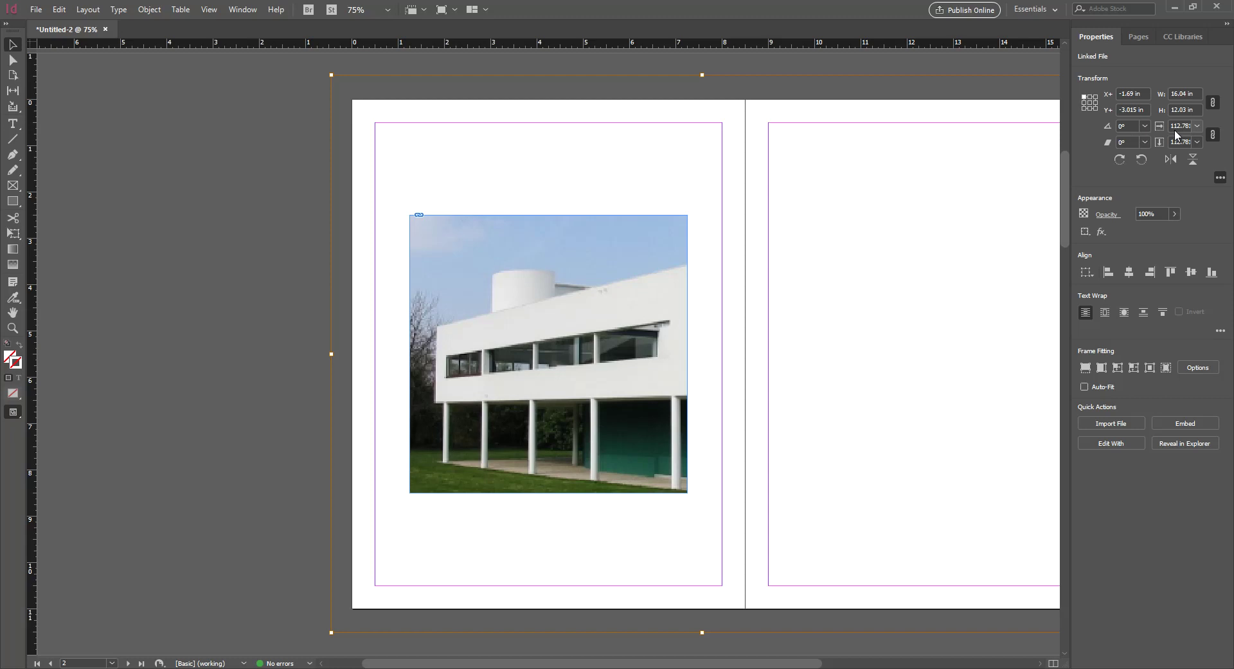
{"action": "left_click", "coordinate": [743, 263]}
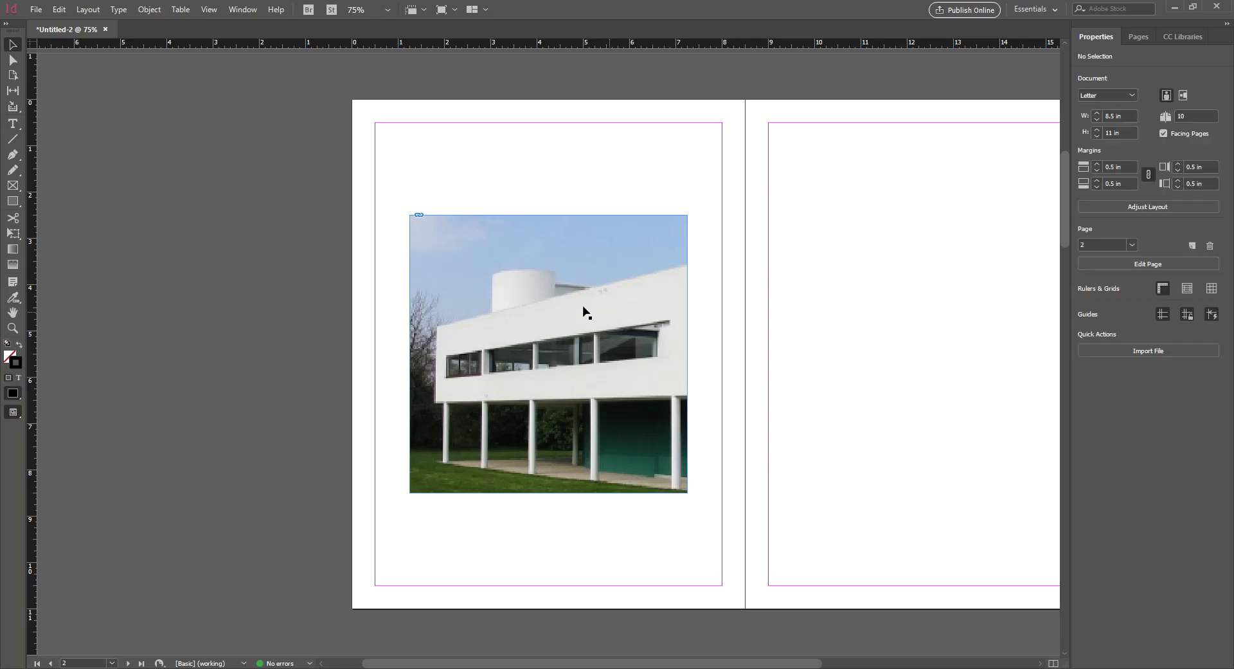
{"action": "left_click", "coordinate": [574, 311]}
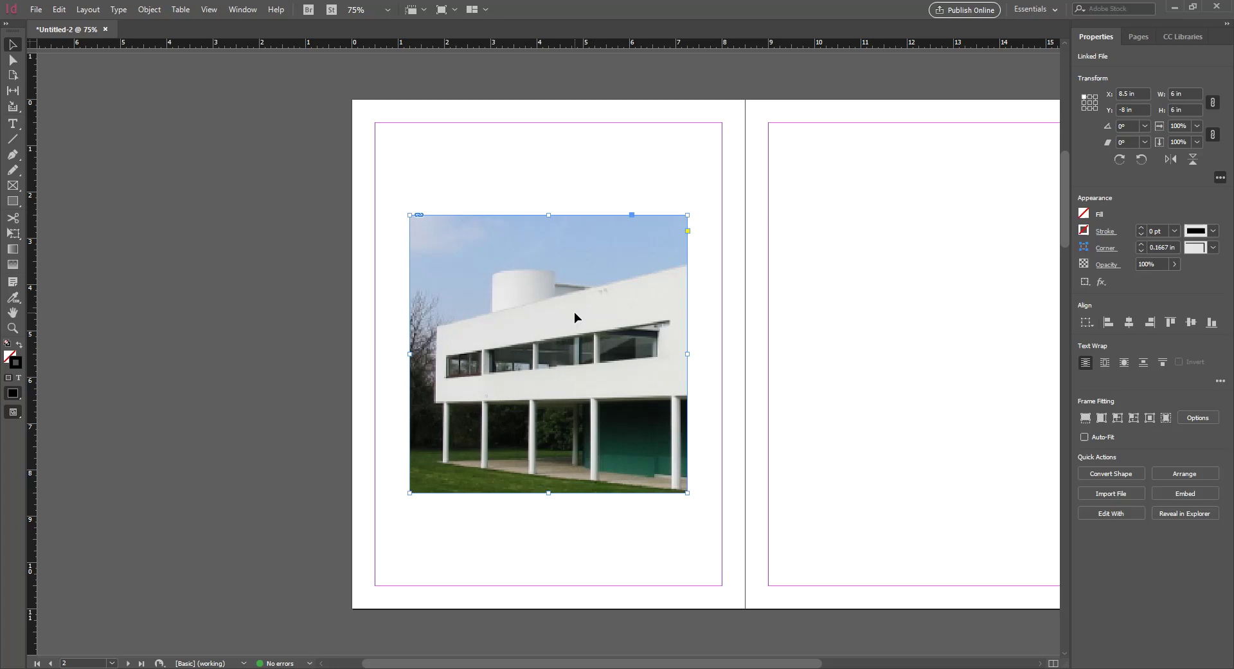
{"action": "left_click", "coordinate": [694, 331]}
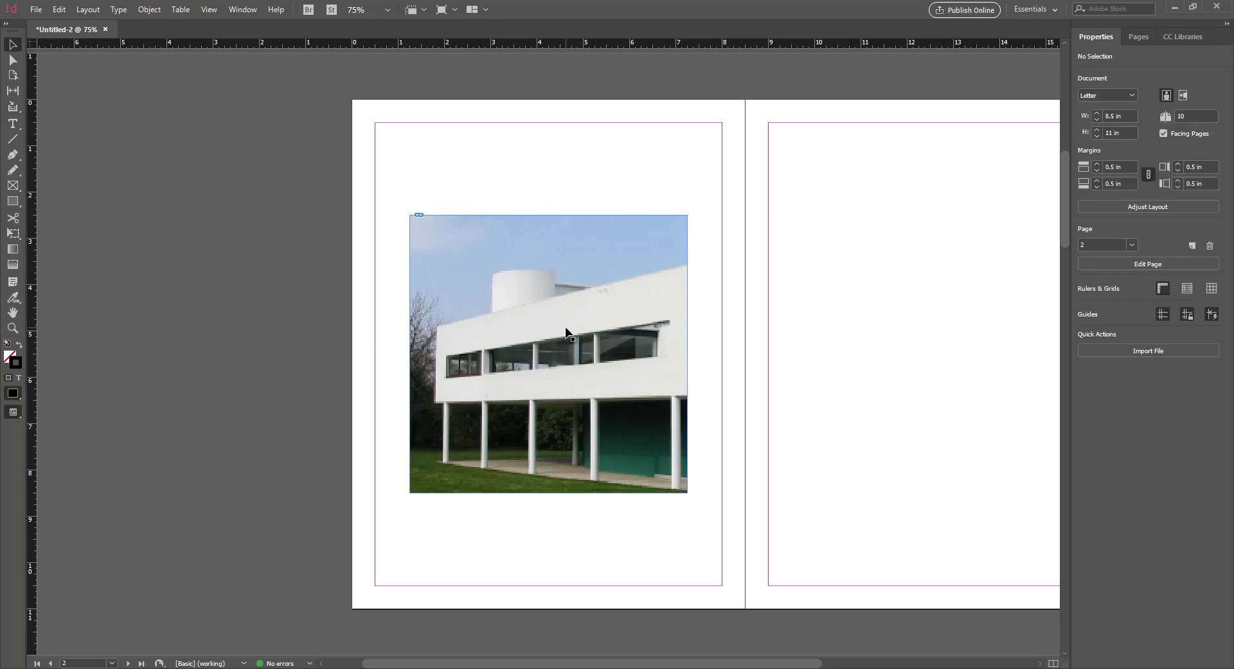
{"action": "key", "text": "w"}
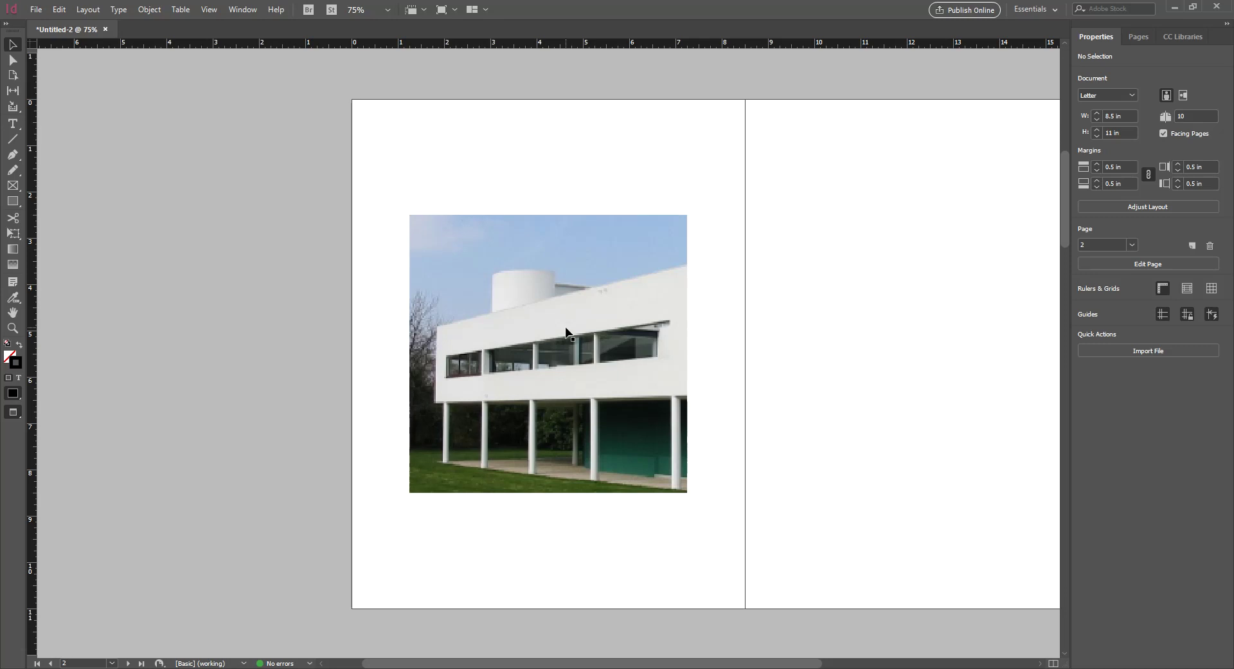
{"action": "key", "text": "w"}
{"action": "left_click", "coordinate": [551, 346]}
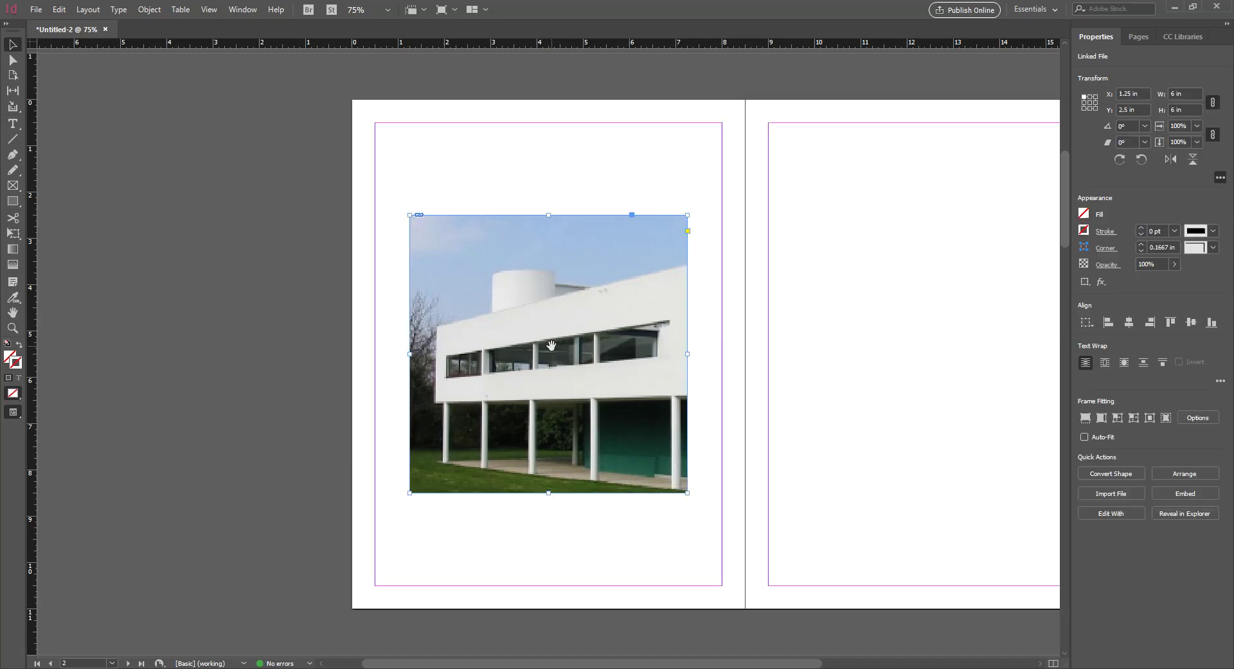
{"action": "left_click", "coordinate": [803, 518]}
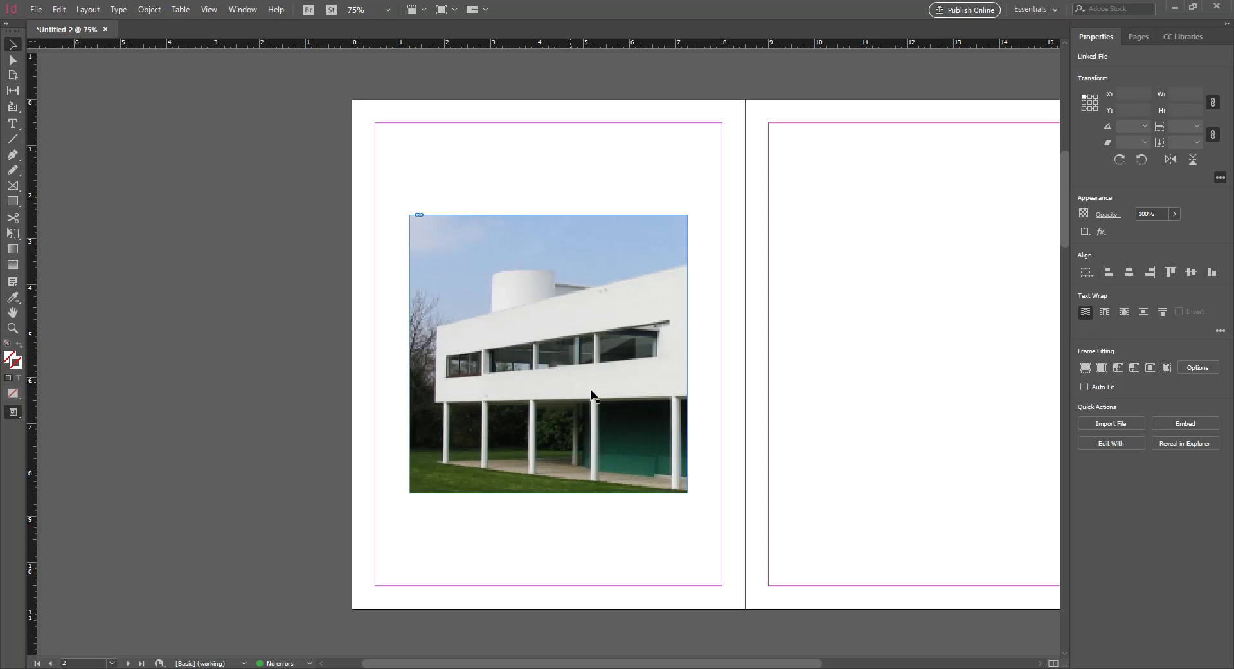
Set the villa photo's horizontal scale to 100% inside its frame
{"action": "left_click", "coordinate": [583, 377]}
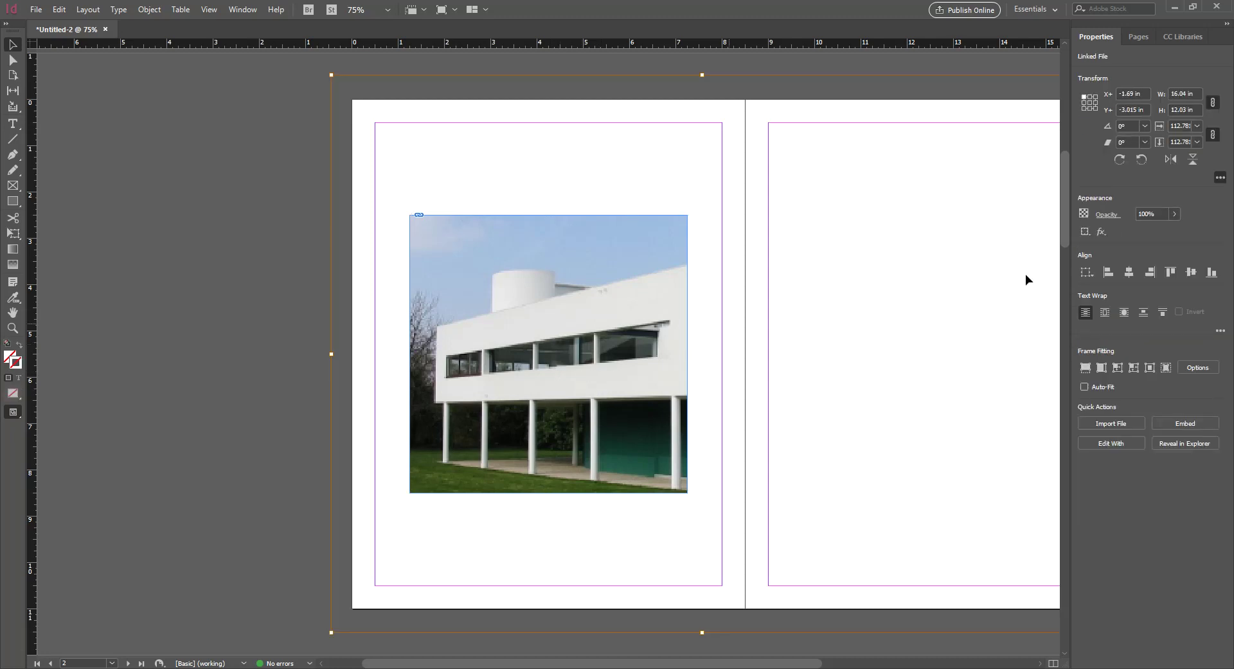
{"action": "left_click_drag", "start_coordinate": [1179, 126], "coordinate": [1222, 127]}
{"action": "type", "text": "100"}
{"action": "key", "text": "Return"}
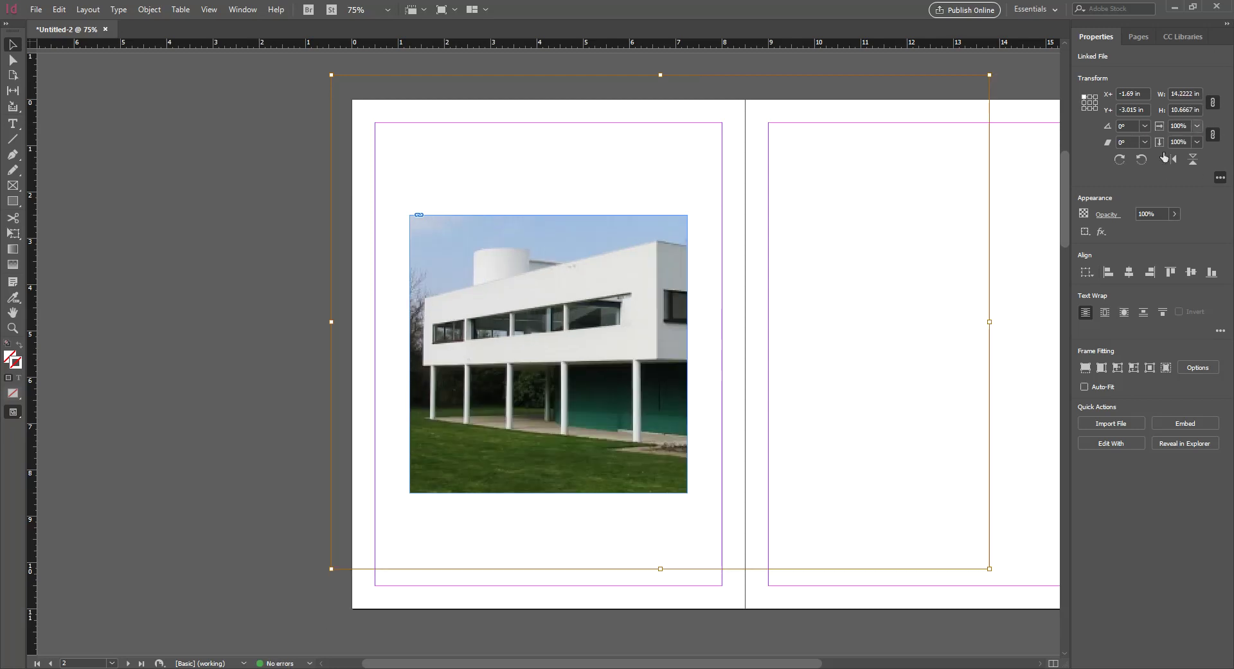
Shift the photo down and right so trees show left of the building, then deselect
{"action": "left_click_drag", "start_coordinate": [653, 312], "coordinate": [654, 329]}
{"action": "key", "text": "Right"}
{"action": "key", "text": "Right"}
{"action": "key", "text": "Right"}
{"action": "key", "text": "Right"}
{"action": "key", "text": "Right"}
{"action": "key", "text": "Right"}
{"action": "key", "text": "Right"}
{"action": "key", "text": "Right"}
{"action": "key", "text": "Right"}
{"action": "key", "text": "Right"}
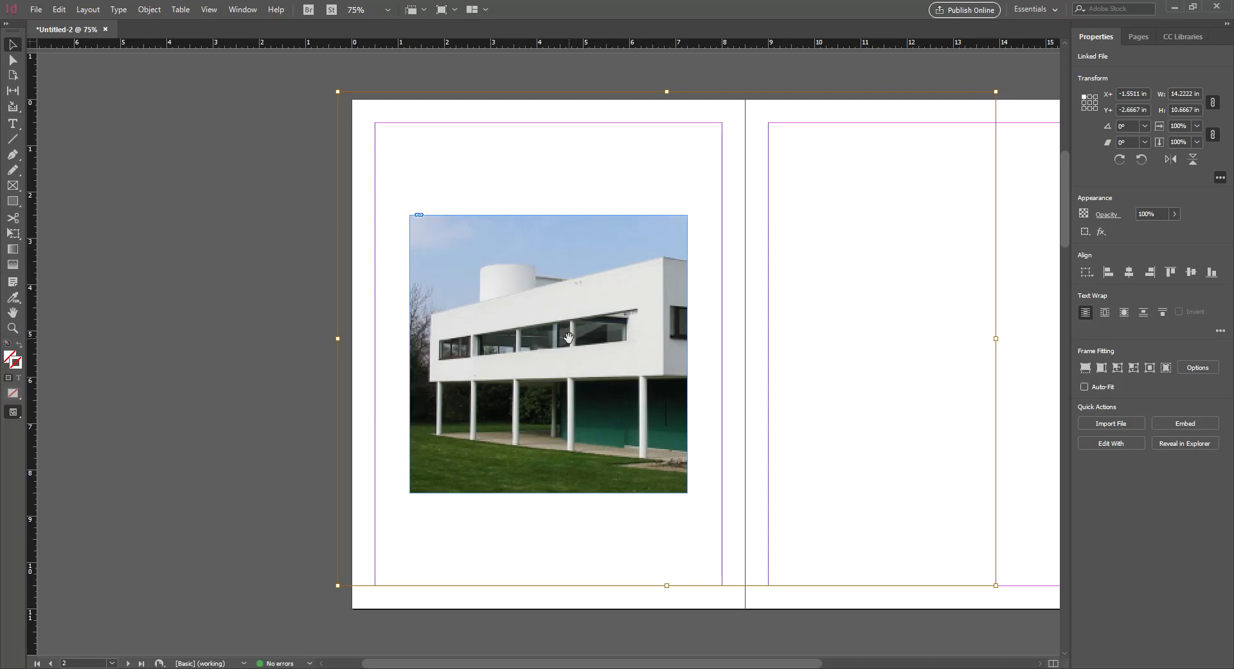
{"action": "key", "text": "Right"}
{"action": "key", "text": "Down"}
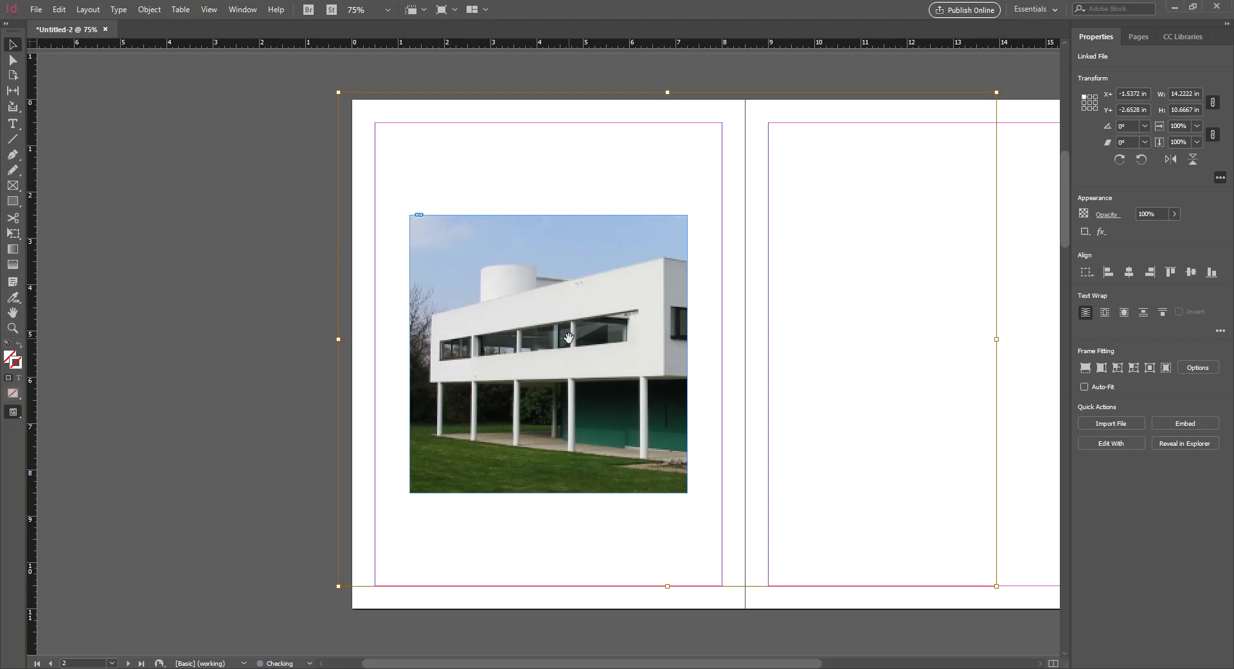
{"action": "key", "text": "Right"}
{"action": "key", "text": "Right"}
{"action": "key", "text": "Right"}
{"action": "key", "text": "Right"}
{"action": "key", "text": "Right"}
{"action": "key", "text": "Right"}
{"action": "key", "text": "Right"}
{"action": "key", "text": "Right"}
{"action": "key", "text": "Right"}
{"action": "key", "text": "Right"}
{"action": "key", "text": "Right"}
{"action": "key", "text": "Right"}
{"action": "key", "text": "Right"}
{"action": "key", "text": "Right"}
{"action": "key", "text": "Right"}
{"action": "key", "text": "Right"}
{"action": "key", "text": "Right"}
{"action": "key", "text": "Right"}
{"action": "key", "text": "Right"}
{"action": "key", "text": "Right"}
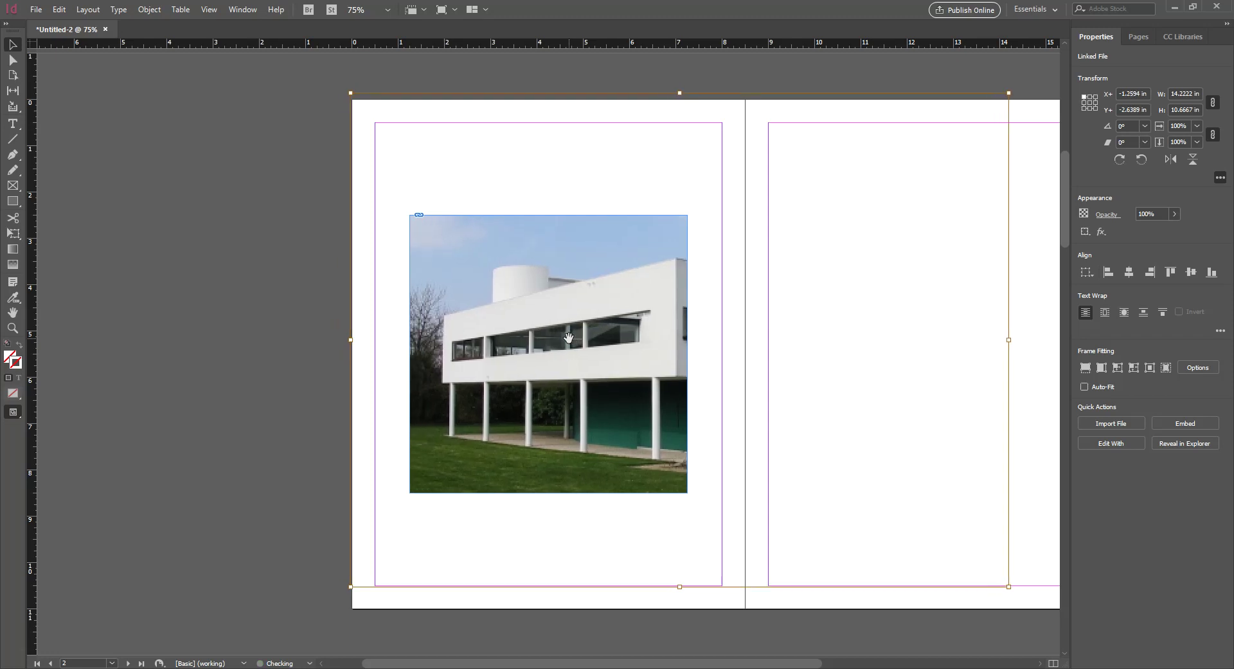
{"action": "key", "text": "Right"}
{"action": "key", "text": "Right"}
{"action": "key", "text": "Right"}
{"action": "key", "text": "Right"}
{"action": "key", "text": "Right"}
{"action": "key", "text": "Right"}
{"action": "key", "text": "Right"}
{"action": "key", "text": "Right"}
{"action": "key", "text": "Right"}
{"action": "key", "text": "Right"}
{"action": "key", "text": "Right"}
{"action": "key", "text": "Right"}
{"action": "key", "text": "Right"}
{"action": "key", "text": "Right"}
{"action": "key", "text": "Right"}
{"action": "key", "text": "Right"}
{"action": "key", "text": "Right"}
{"action": "key", "text": "Right"}
{"action": "key", "text": "Right"}
{"action": "key", "text": "Right"}
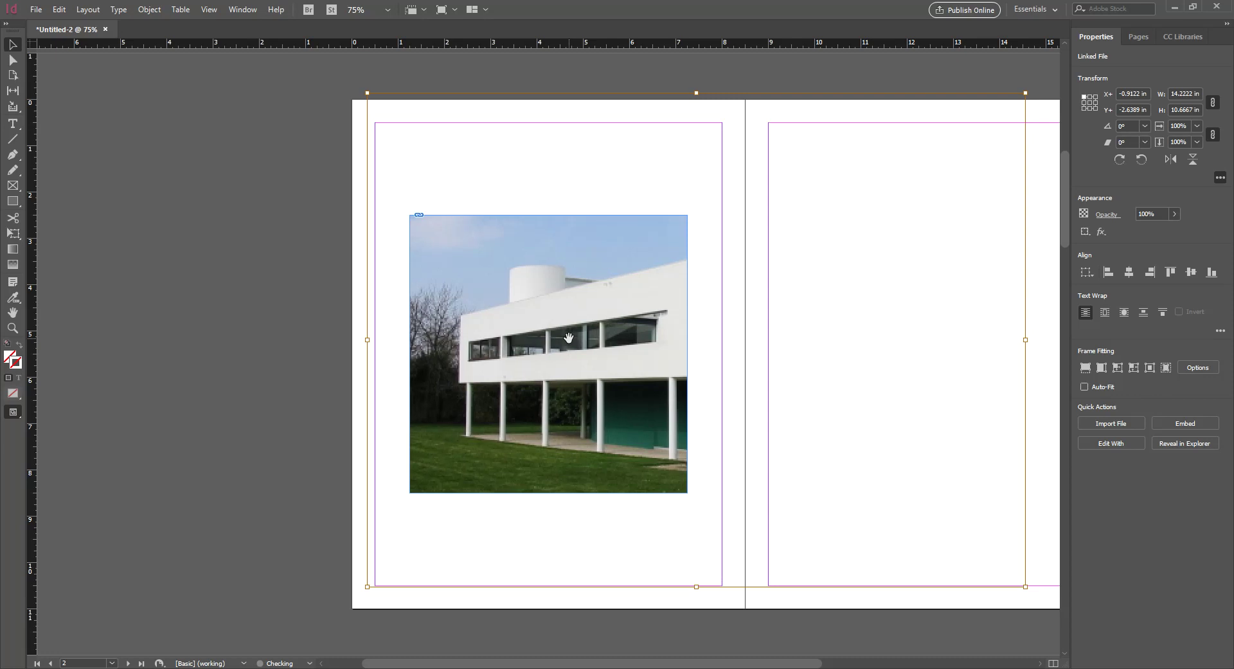
{"action": "key", "text": "Right"}
{"action": "key", "text": "Right"}
{"action": "key", "text": "Right"}
{"action": "key", "text": "Right"}
{"action": "key", "text": "Right"}
{"action": "key", "text": "Right"}
{"action": "key", "text": "Right"}
{"action": "key", "text": "Right"}
{"action": "key", "text": "Right"}
{"action": "key", "text": "Right"}
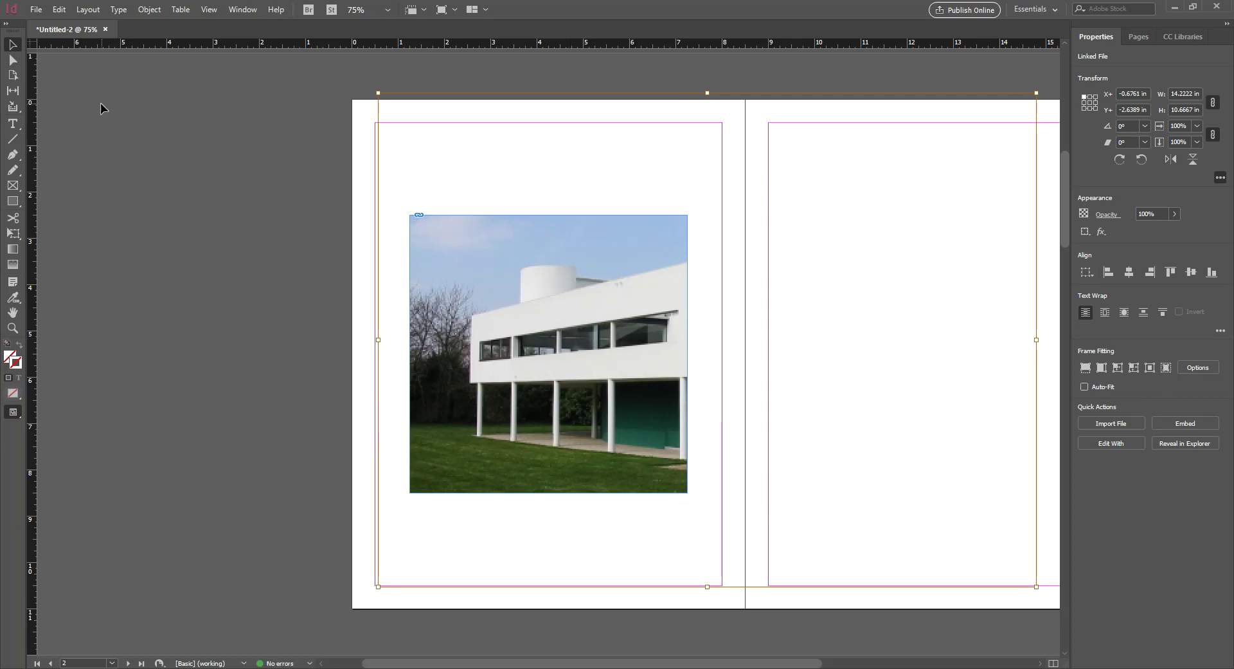
{"action": "left_click", "coordinate": [268, 287]}
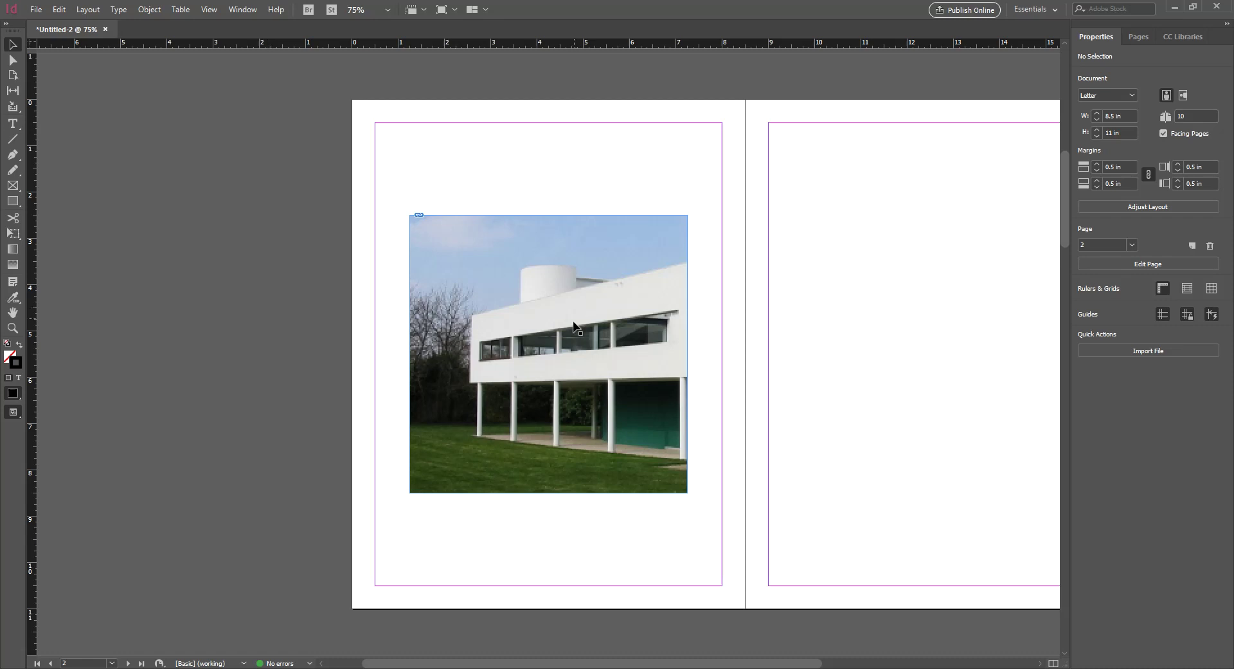
Scroll the view sideways until page 2's villa photo and blank page 3 are both visible
{"action": "right_click", "coordinate": [857, 352]}
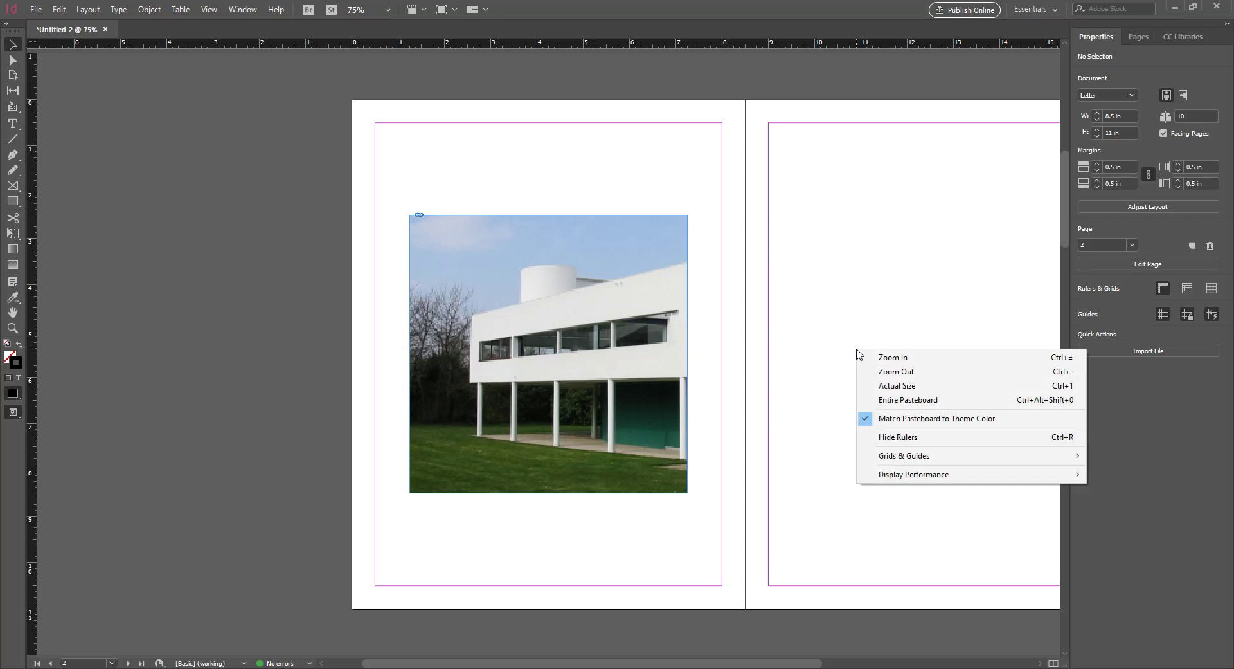
{"action": "left_click", "coordinate": [720, 191]}
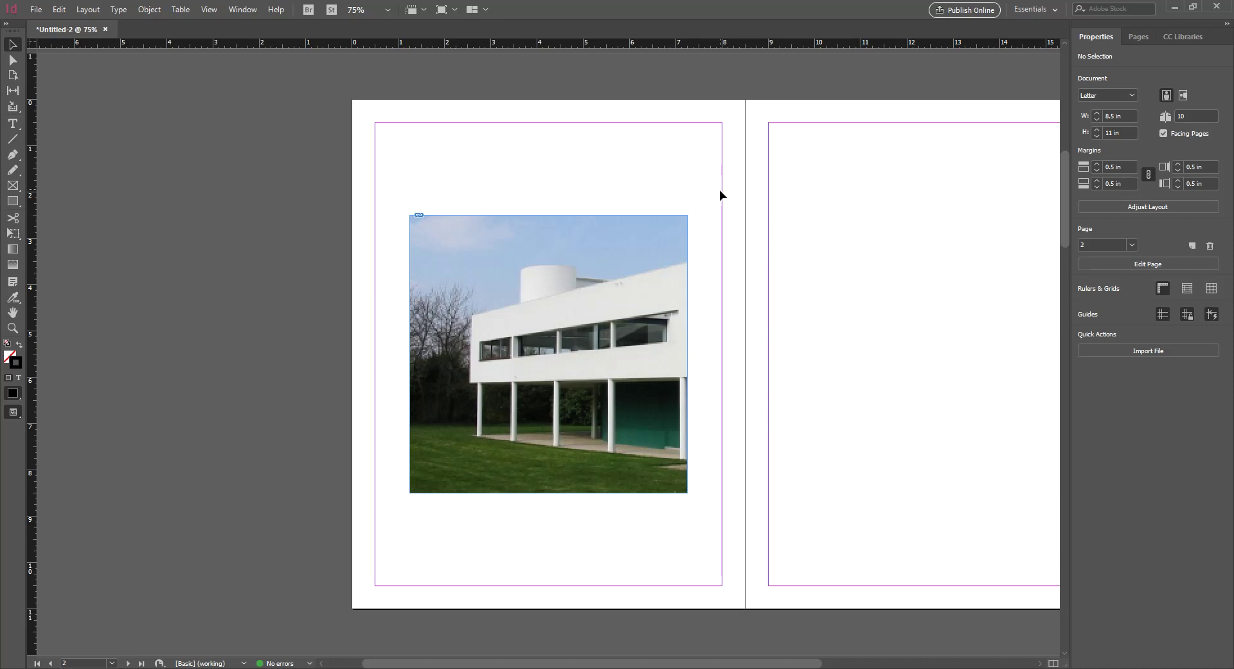
{"action": "left_click_drag", "start_coordinate": [650, 663], "coordinate": [737, 663]}
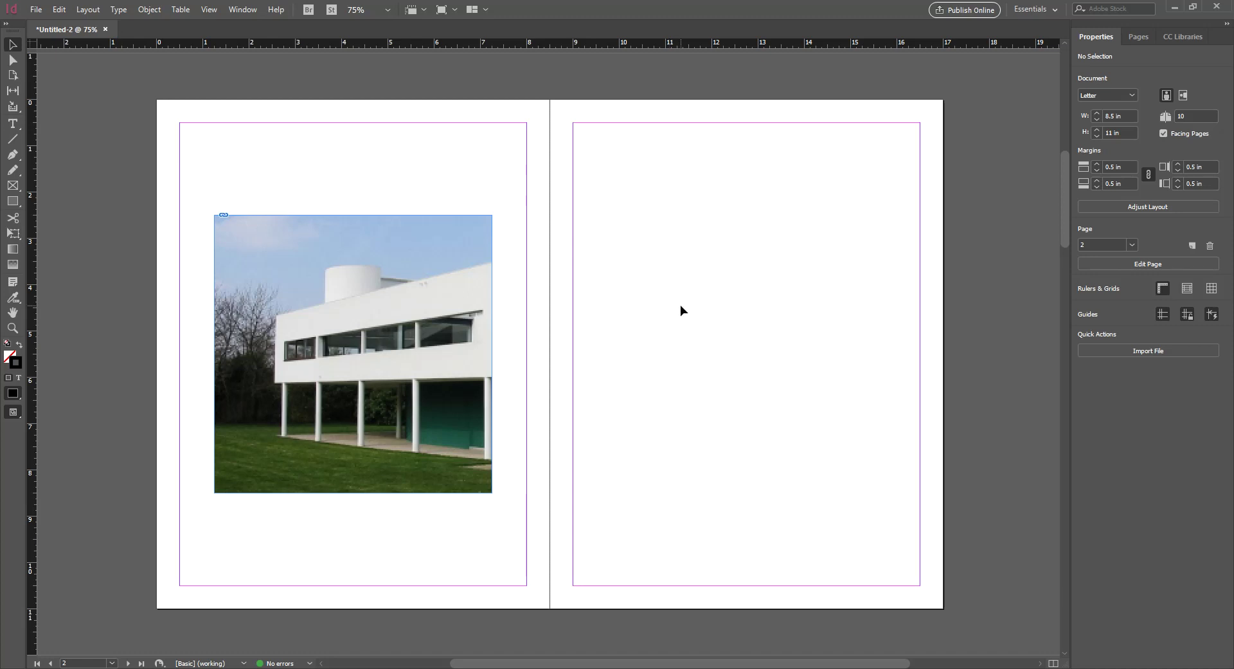
Switch display performance to High Quality Display
{"action": "right_click", "coordinate": [483, 154]}
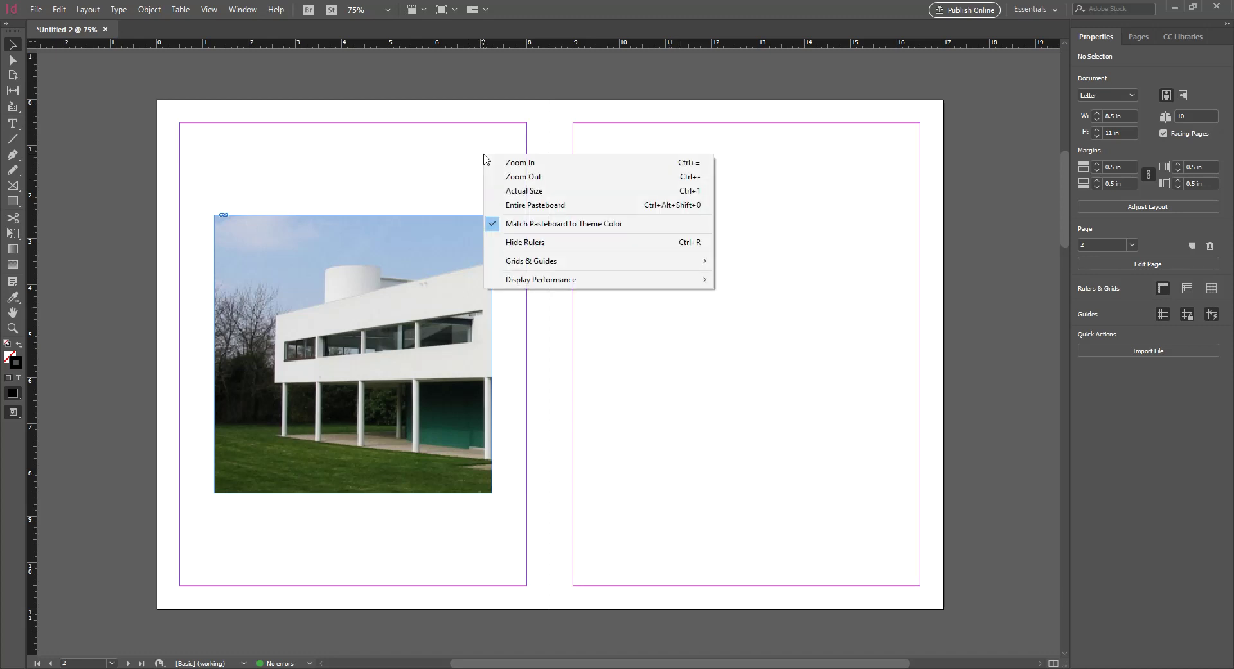
{"action": "mouse_move", "coordinate": [574, 287]}
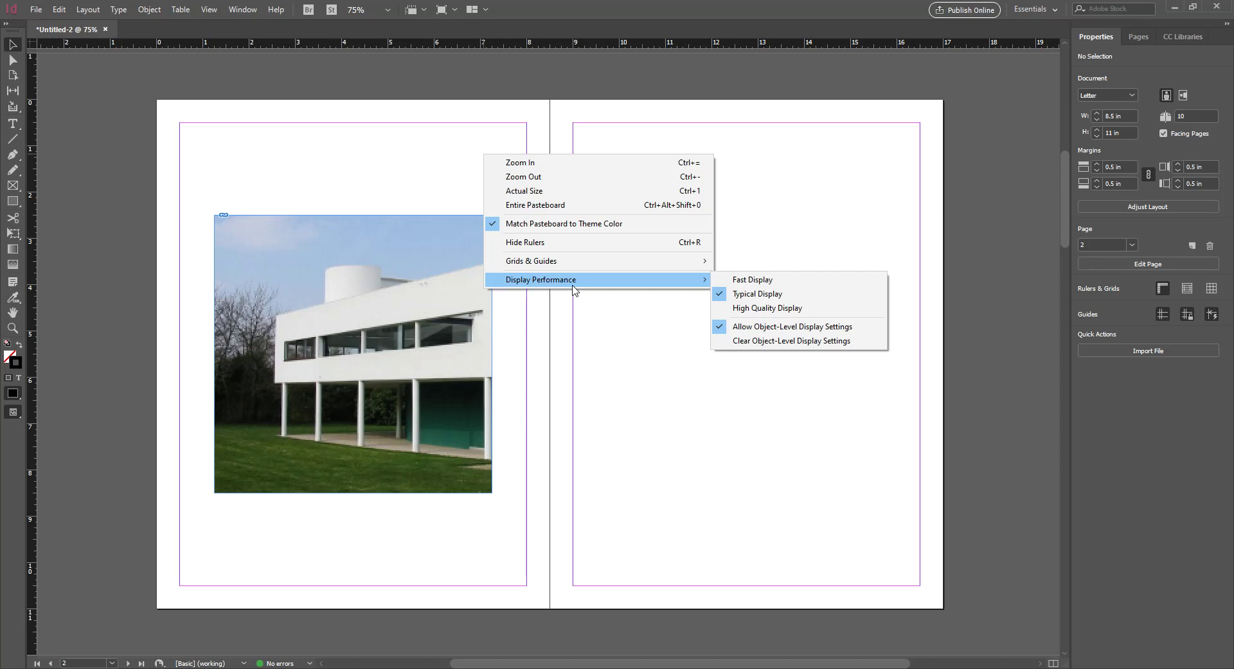
{"action": "left_click", "coordinate": [742, 312]}
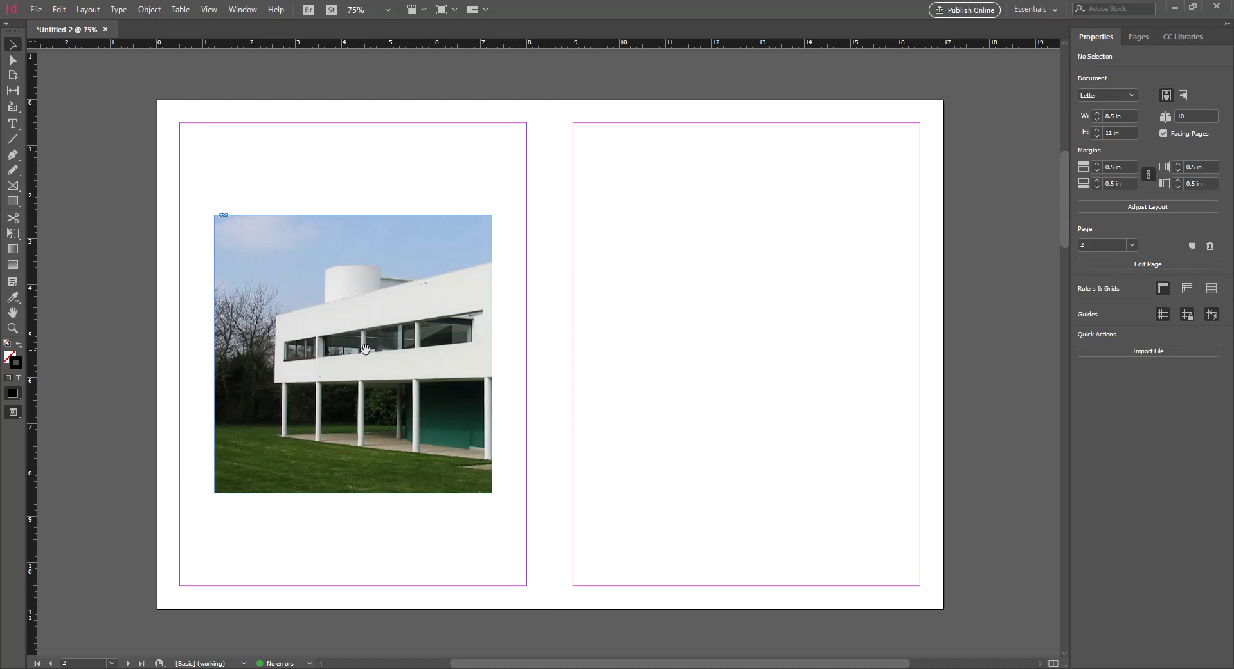
Change display performance to Fast Display, turning the villa photo into a grey box
{"action": "right_click", "coordinate": [573, 323]}
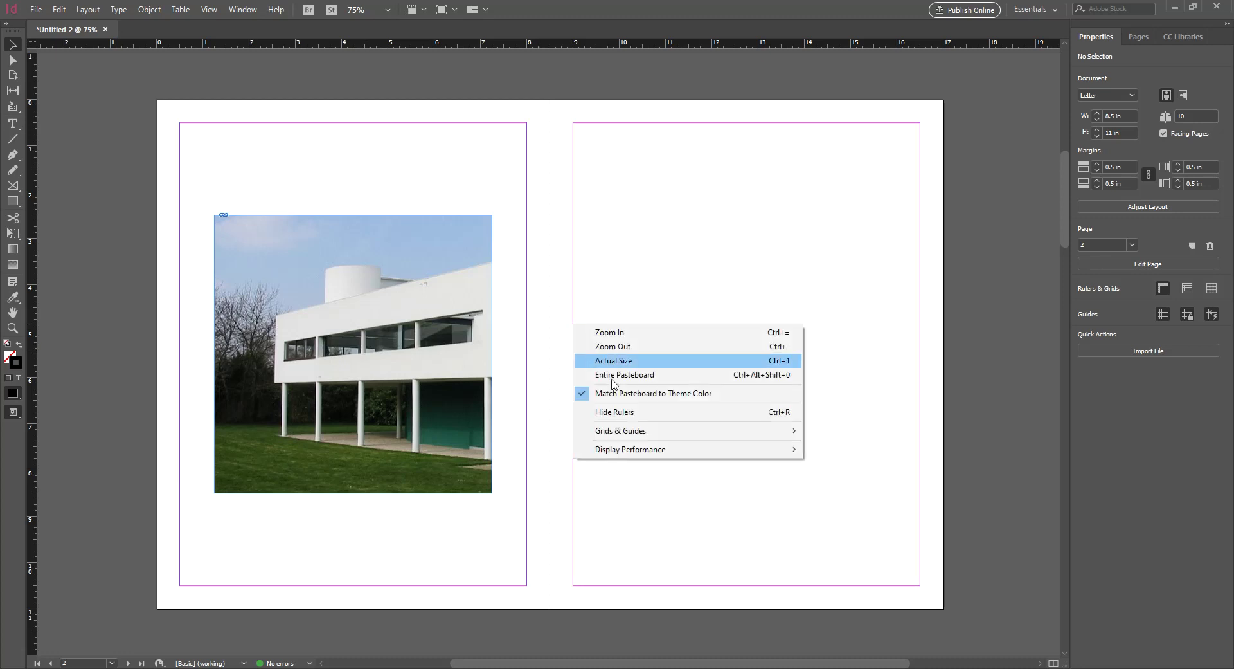
{"action": "mouse_move", "coordinate": [781, 454]}
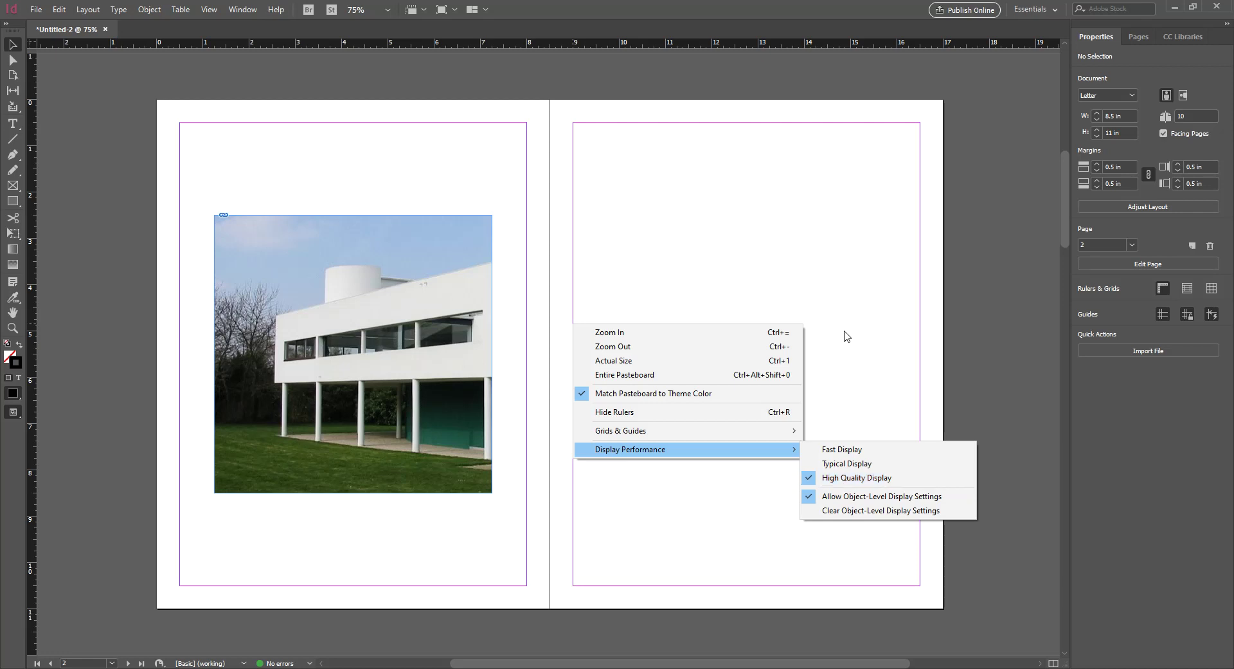
{"action": "left_click", "coordinate": [861, 453]}
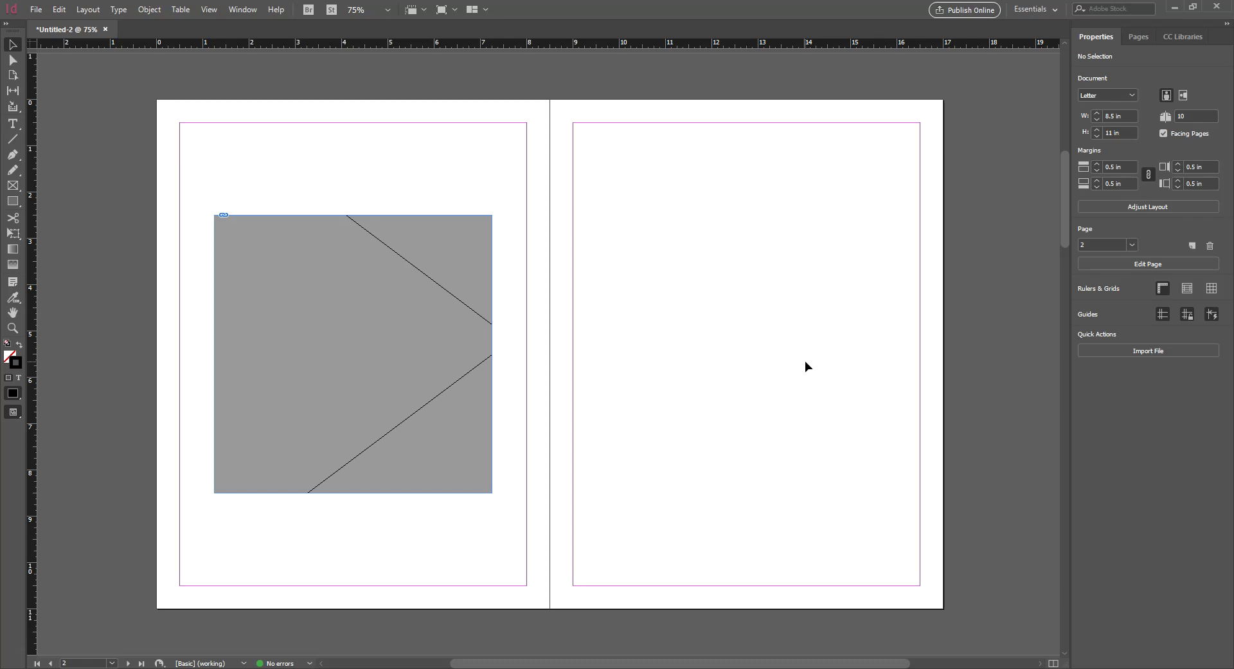
Set display performance back to High Quality Display so the villa photo shows again
{"action": "right_click", "coordinate": [805, 361]}
{"action": "mouse_move", "coordinate": [893, 492]}
{"action": "left_click", "coordinate": [1071, 517]}
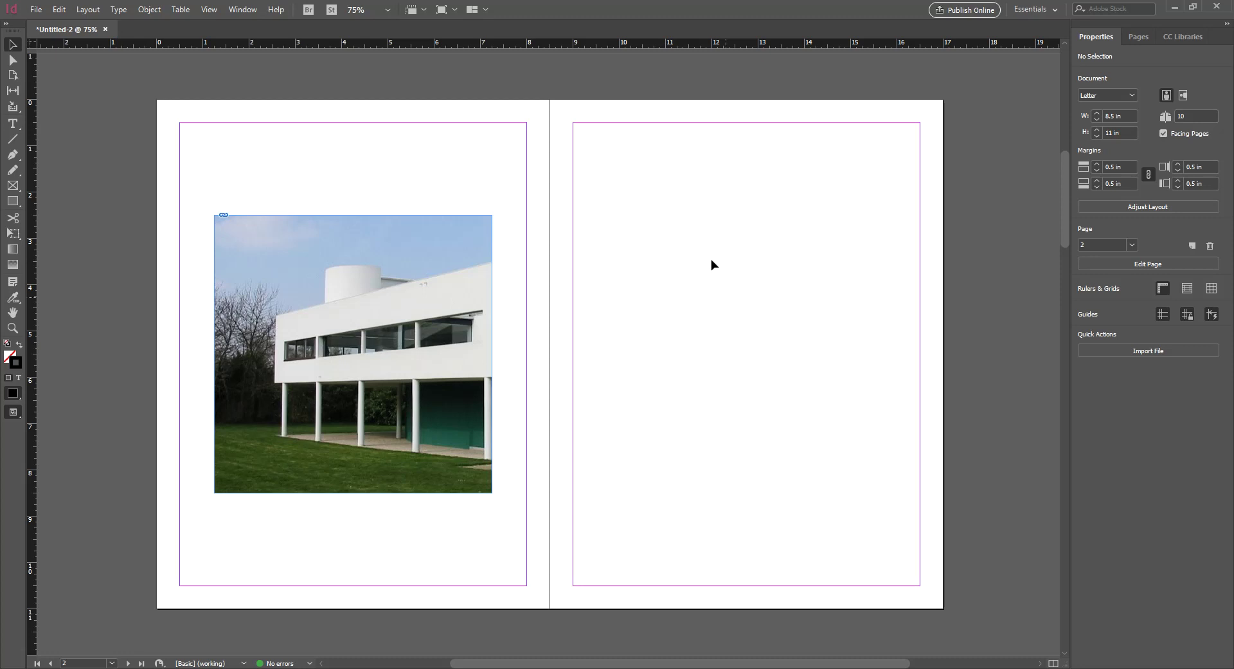
Place '3 villa savoye' on the right page, nudge it, then delete it
{"action": "key", "text": "ctrl+d"}
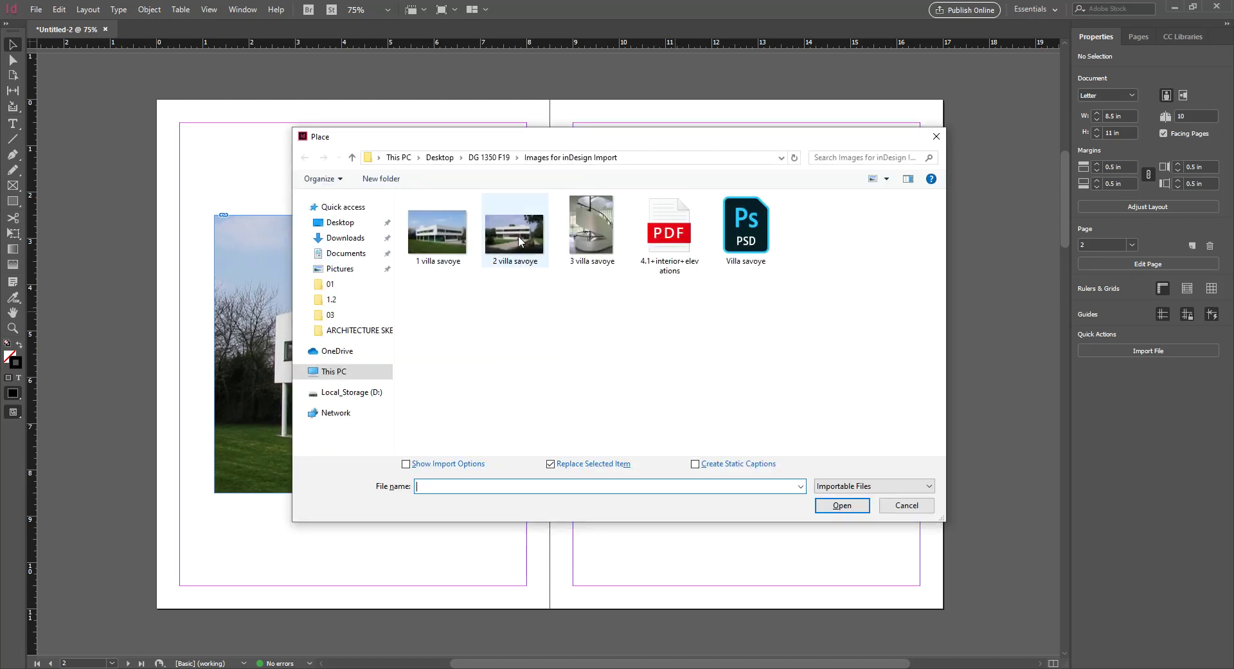
{"action": "left_click", "coordinate": [587, 234]}
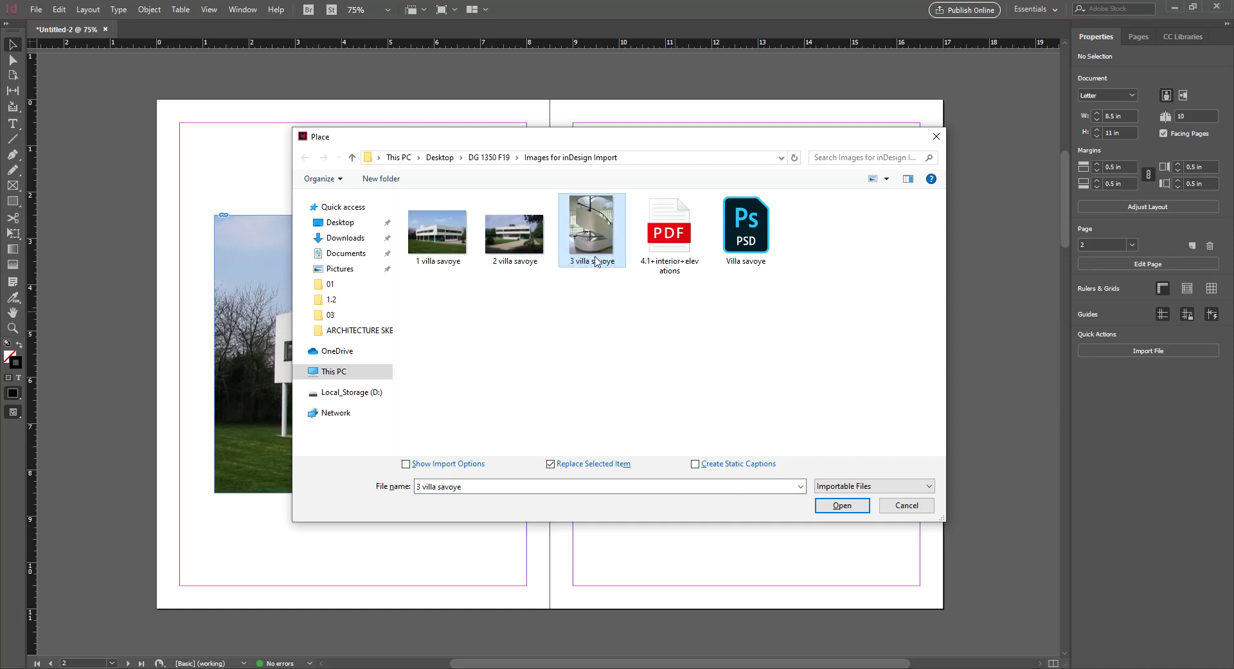
{"action": "left_click", "coordinate": [839, 505]}
{"action": "left_click", "coordinate": [669, 208]}
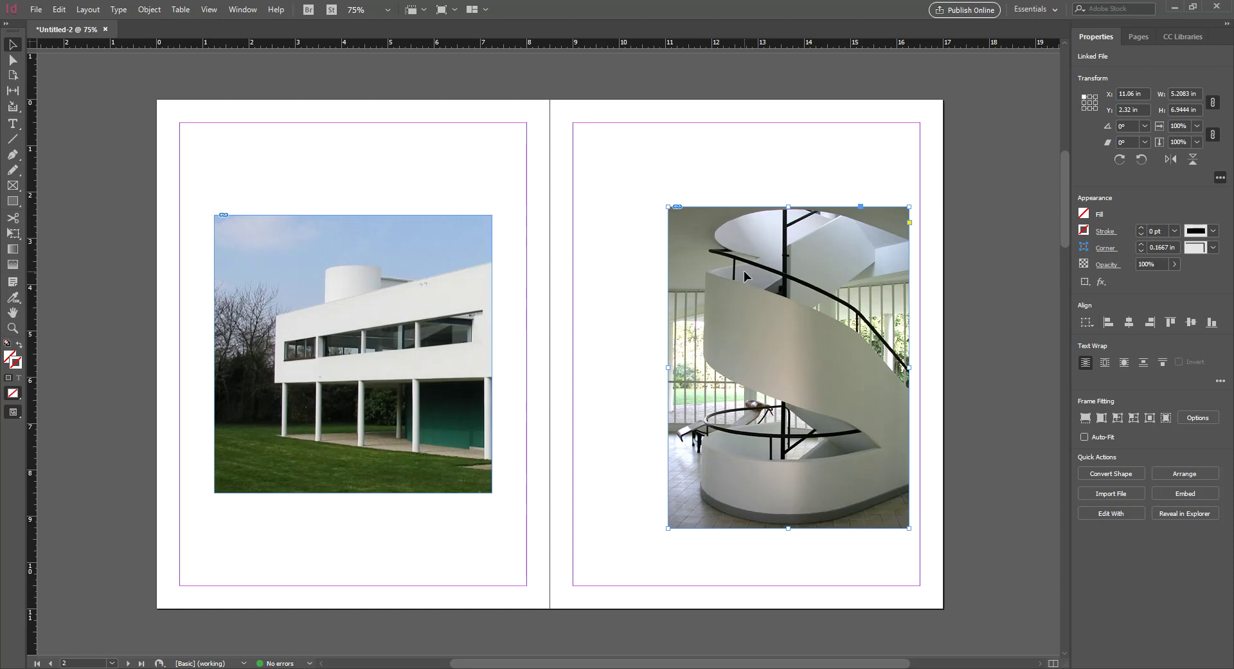
{"action": "left_click_drag", "start_coordinate": [745, 277], "coordinate": [705, 261]}
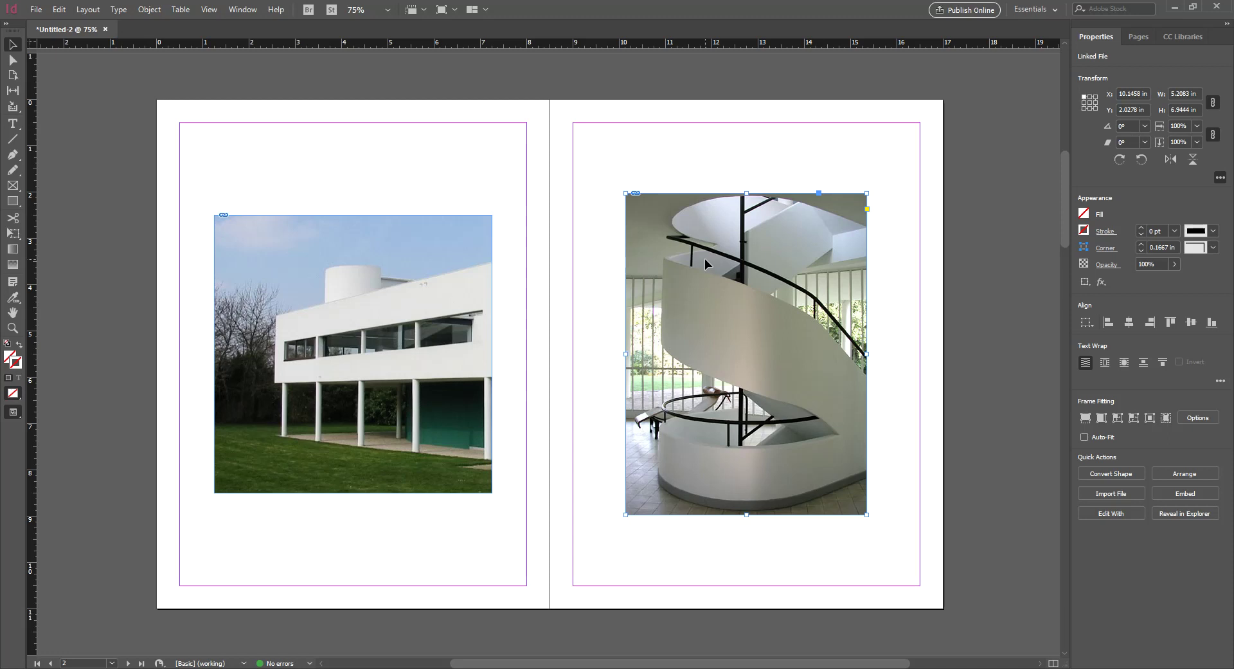
{"action": "key", "text": "Delete"}
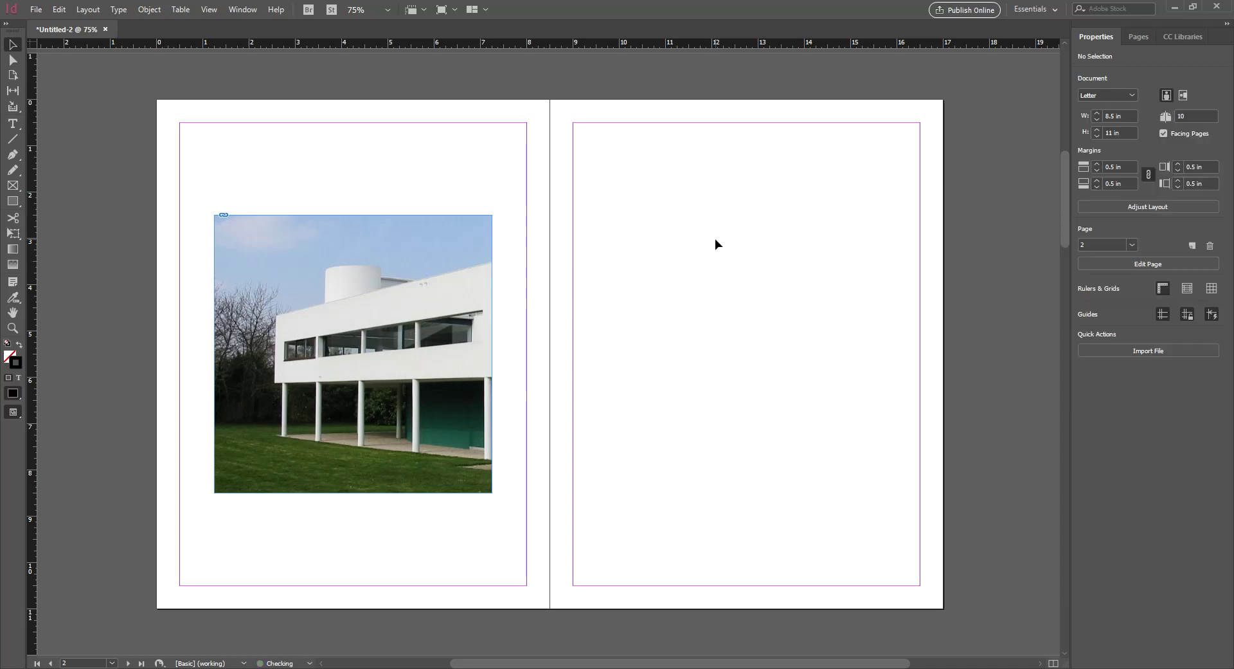
Place '3 villa savoye' on the right page again and shift it left into position
{"action": "key", "text": "ctrl+d"}
{"action": "left_click", "coordinate": [592, 232]}
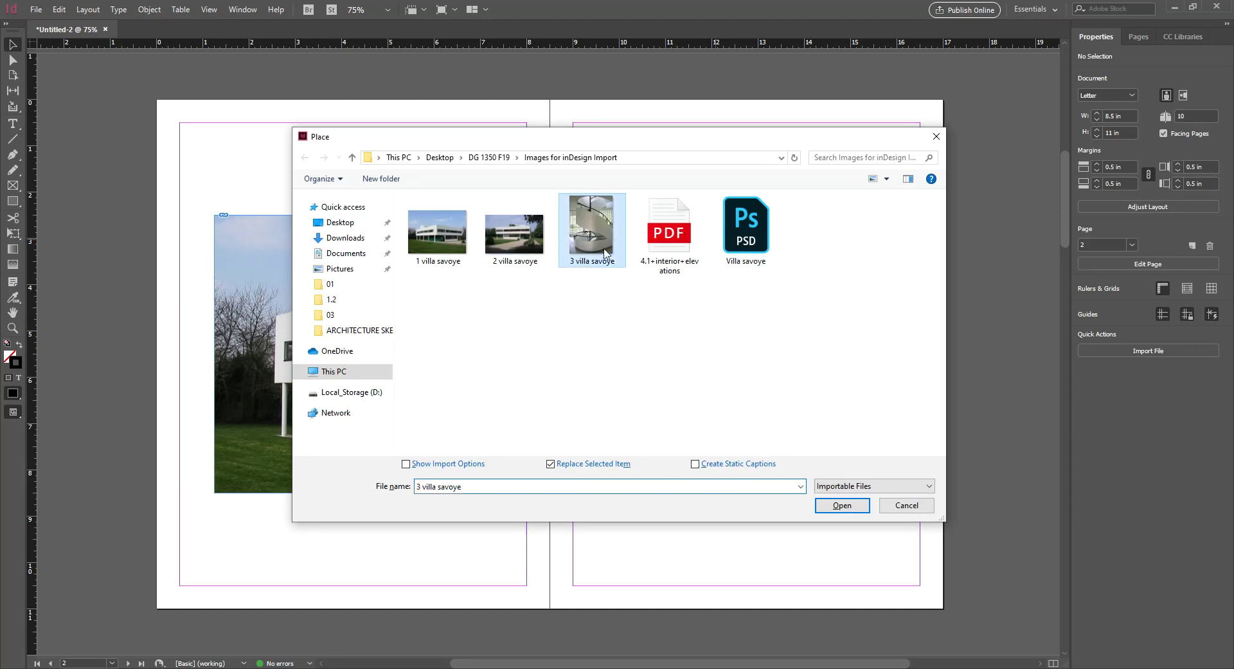
{"action": "left_click", "coordinate": [835, 501]}
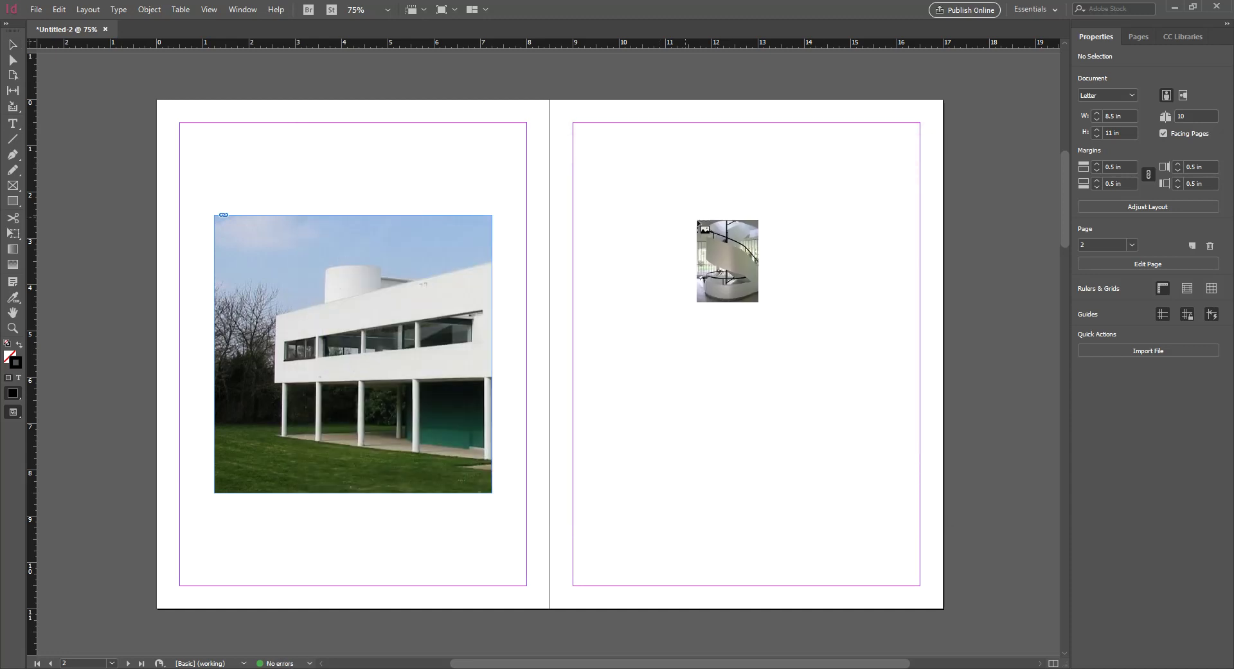
{"action": "left_click_drag", "start_coordinate": [680, 194], "coordinate": [679, 194]}
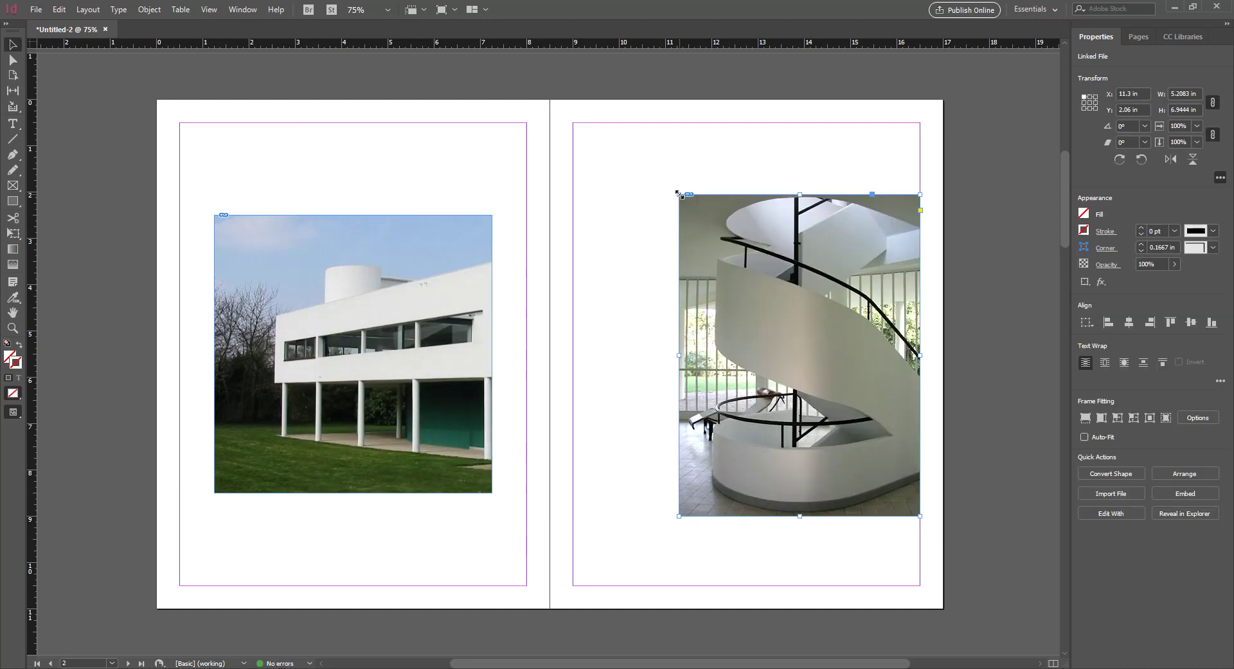
{"action": "left_click_drag", "start_coordinate": [738, 264], "coordinate": [685, 273]}
On the blank spread below, place the Villa savoye PSD on the left page, then undo it
{"action": "scroll", "coordinate": [588, 284], "scroll_direction": "down", "scroll_amount": 10}
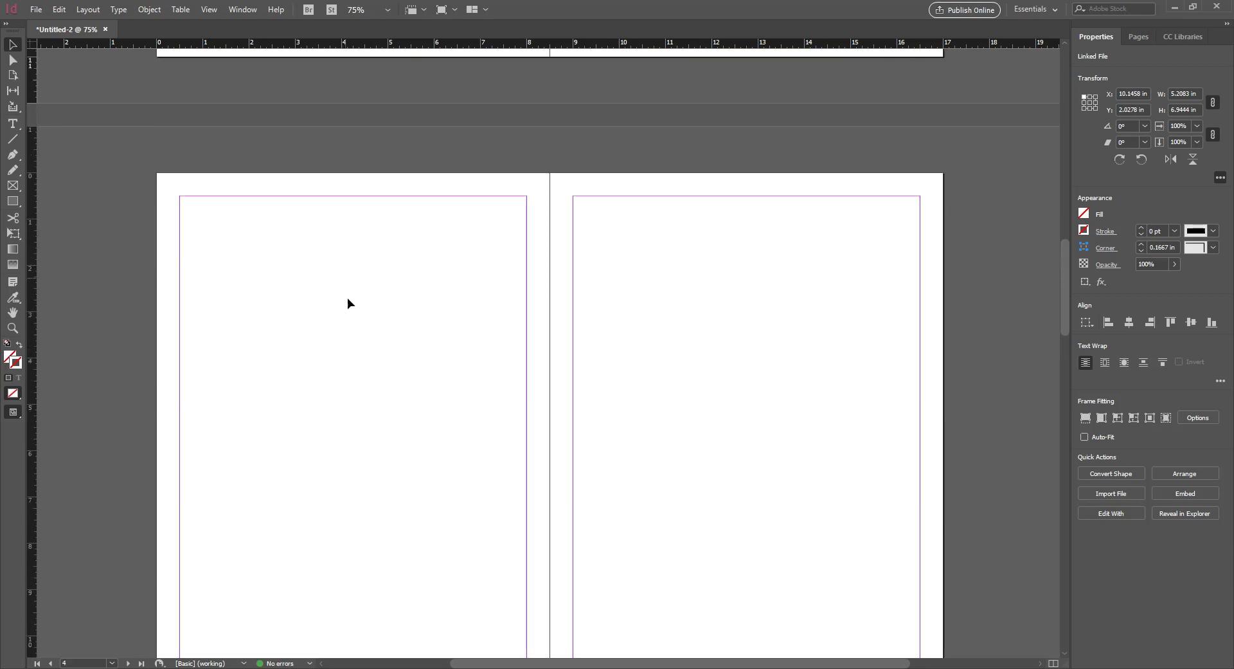
{"action": "left_click", "coordinate": [348, 304]}
{"action": "scroll", "coordinate": [346, 283], "scroll_direction": "down", "scroll_amount": 2}
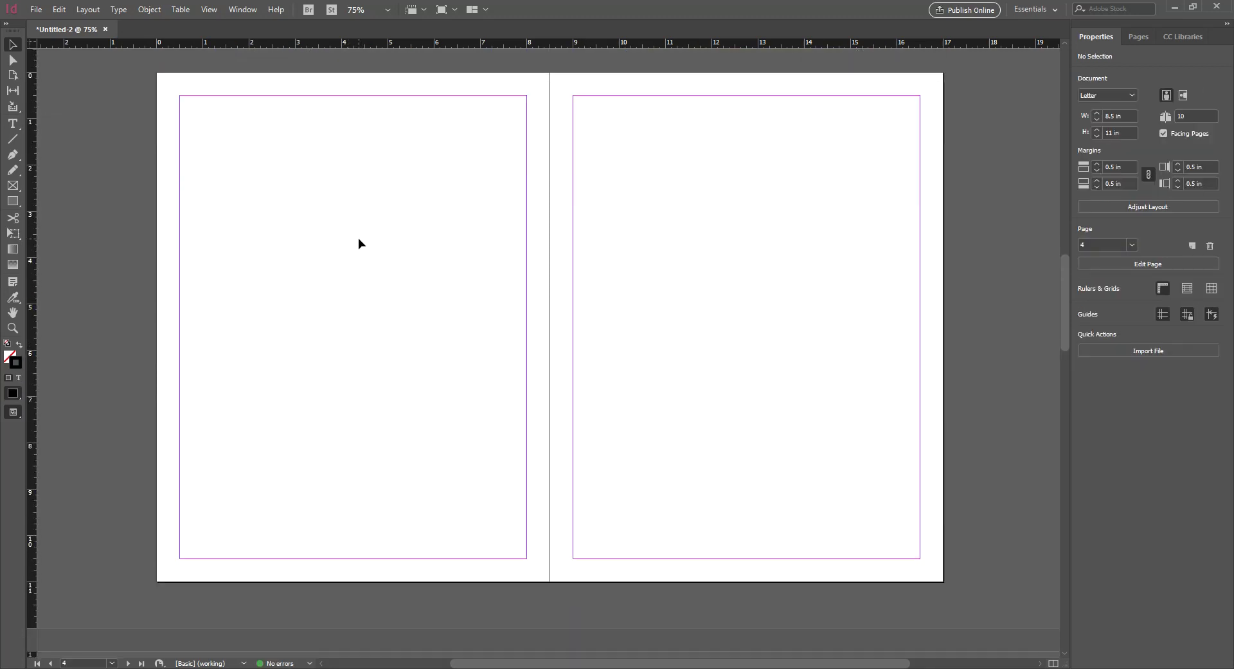
{"action": "key", "text": "ctrl+d"}
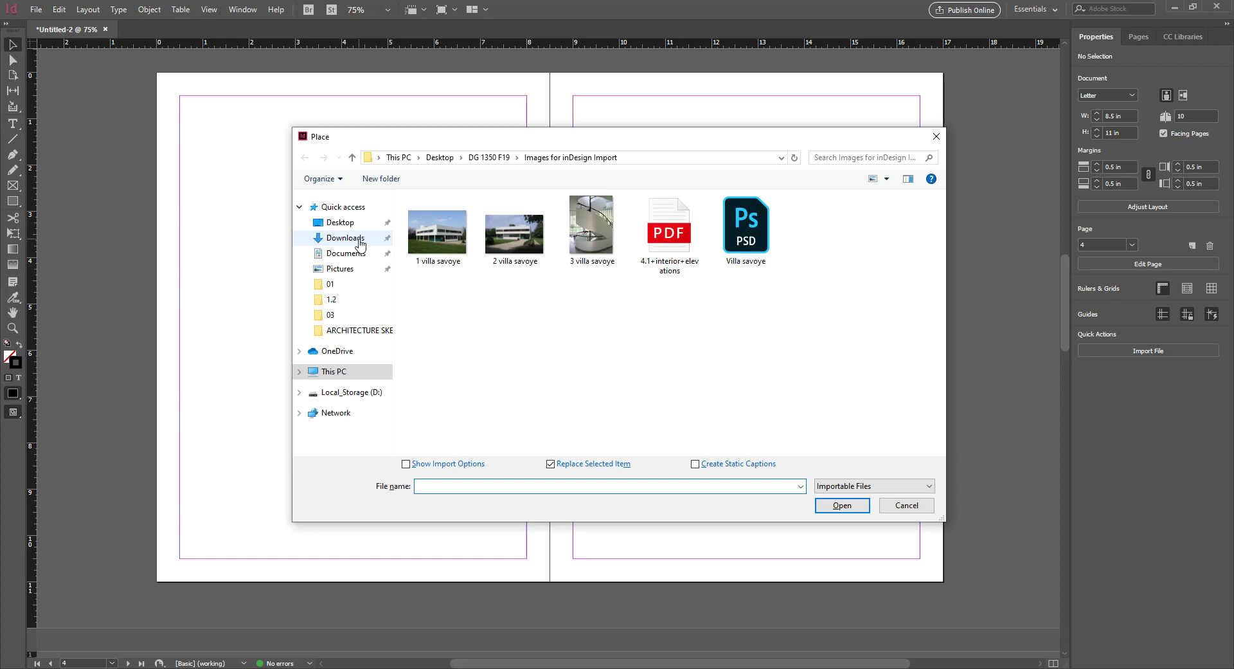
{"action": "left_click", "coordinate": [730, 222]}
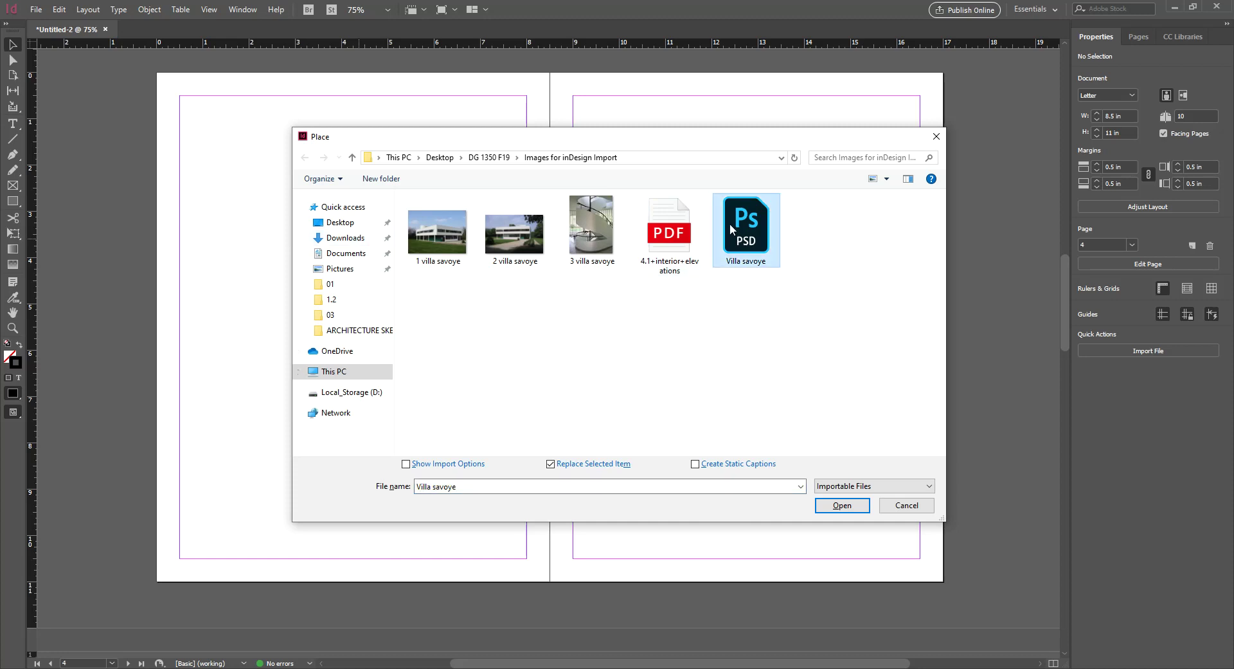
{"action": "left_click", "coordinate": [843, 505]}
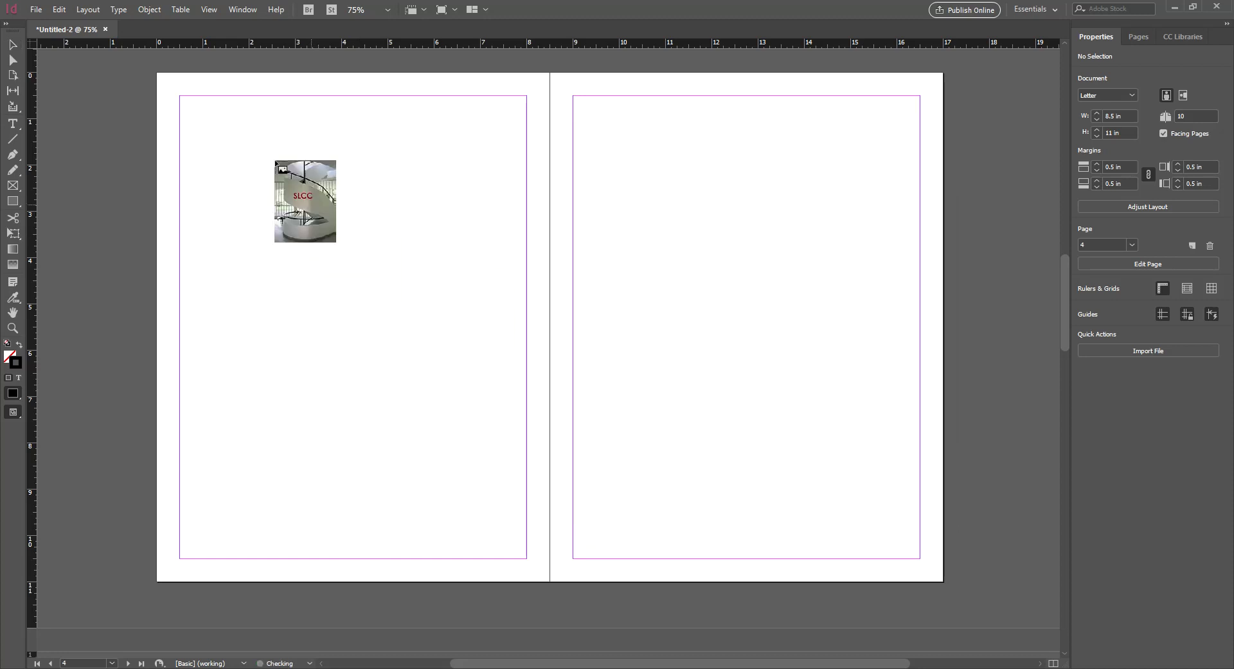
{"action": "left_click", "coordinate": [261, 153]}
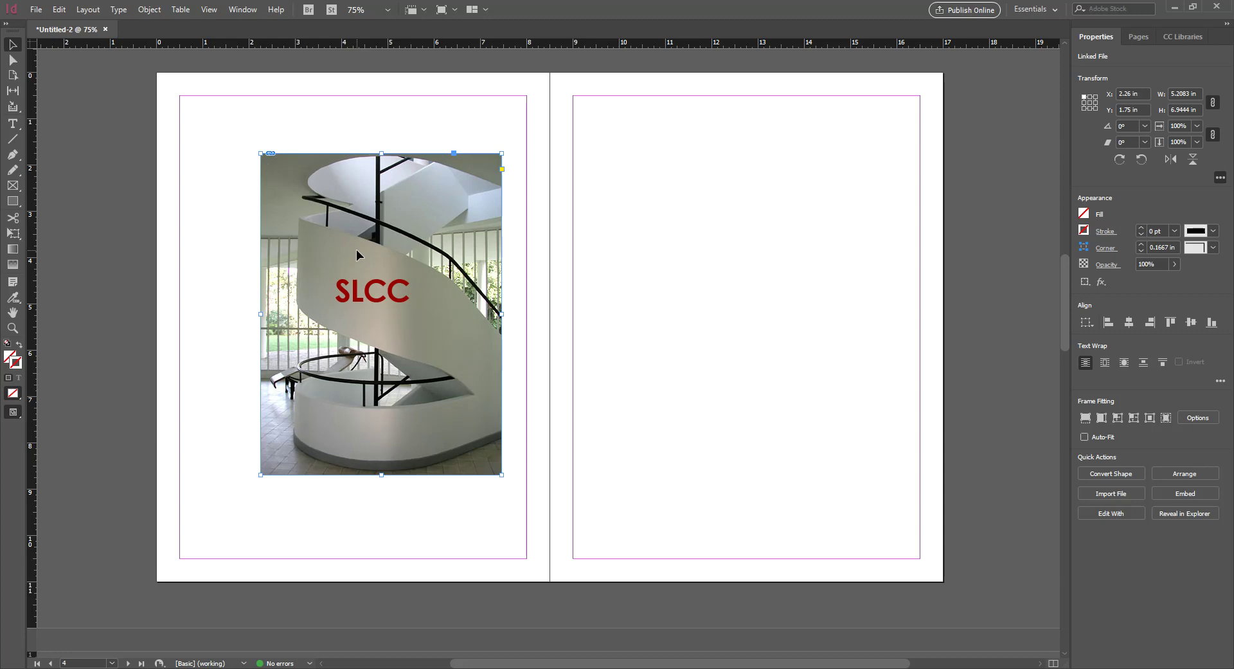
{"action": "key", "text": "ctrl+z"}
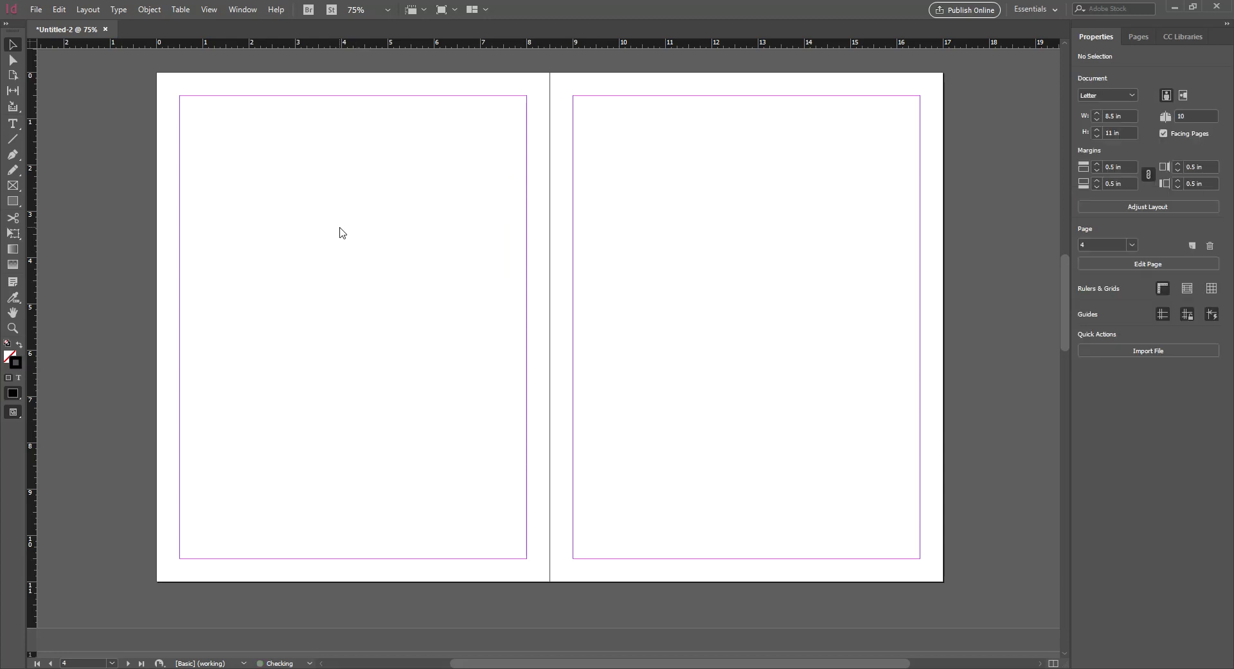
Browse the Downloads folder for an image, then cancel without placing anything
{"action": "key", "text": "ctrl+d"}
{"action": "left_click", "coordinate": [355, 236]}
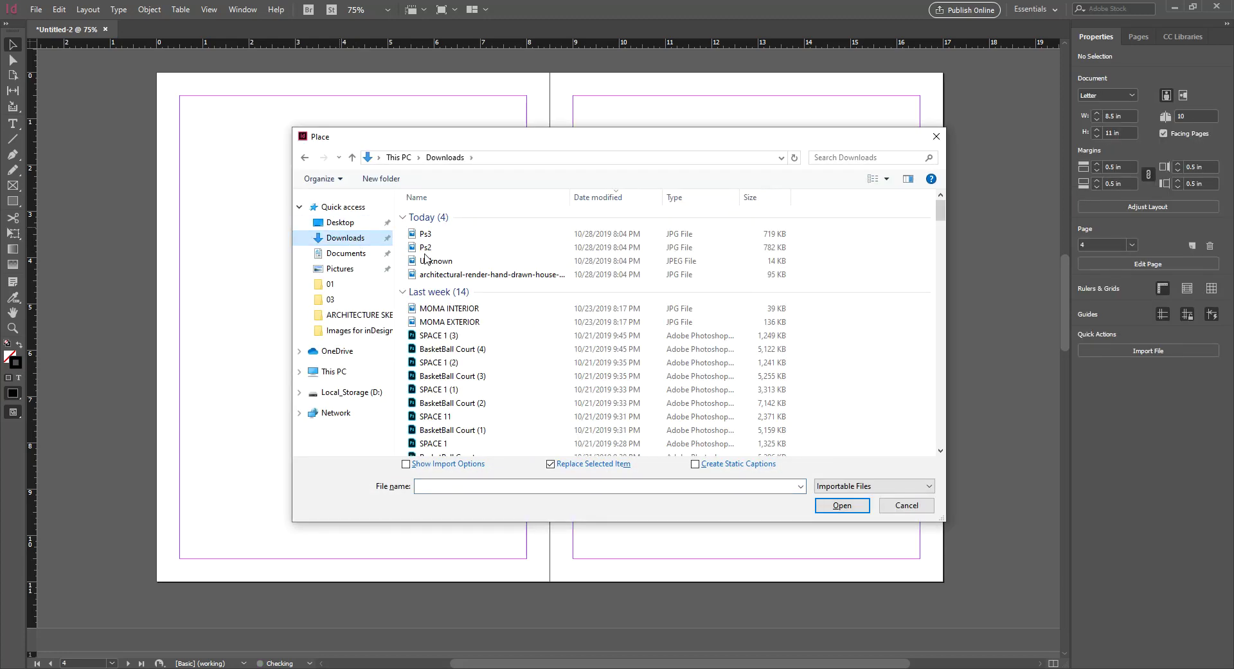
{"action": "left_click", "coordinate": [448, 277]}
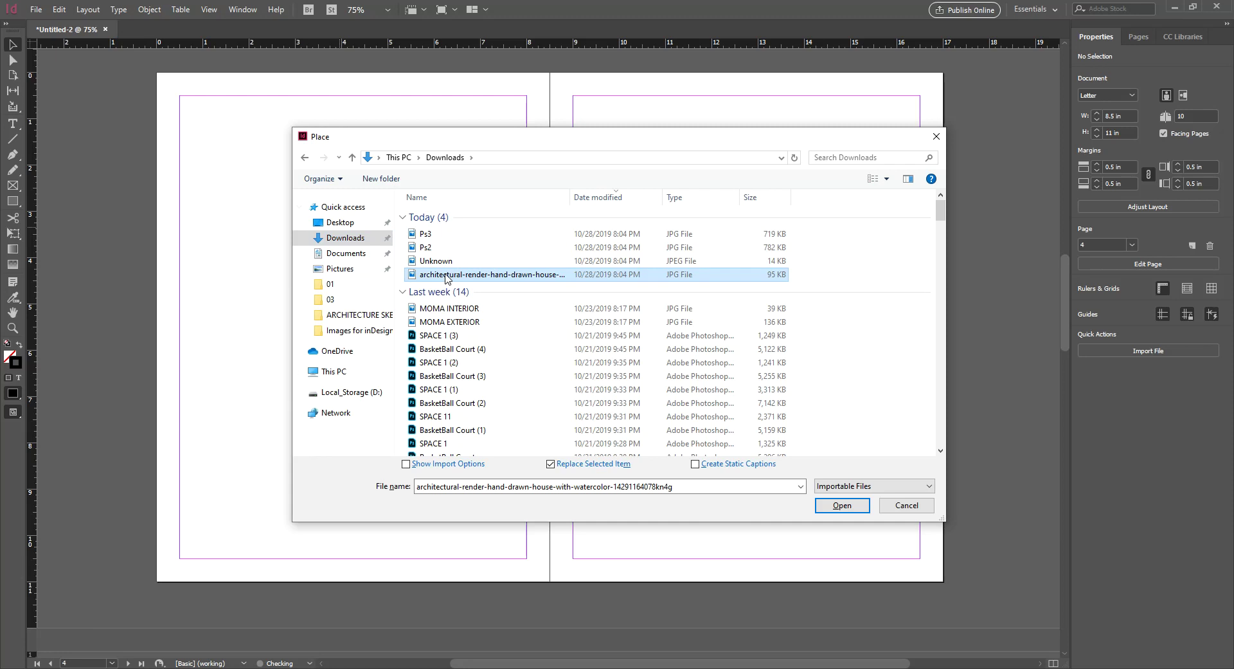
{"action": "left_click", "coordinate": [461, 349]}
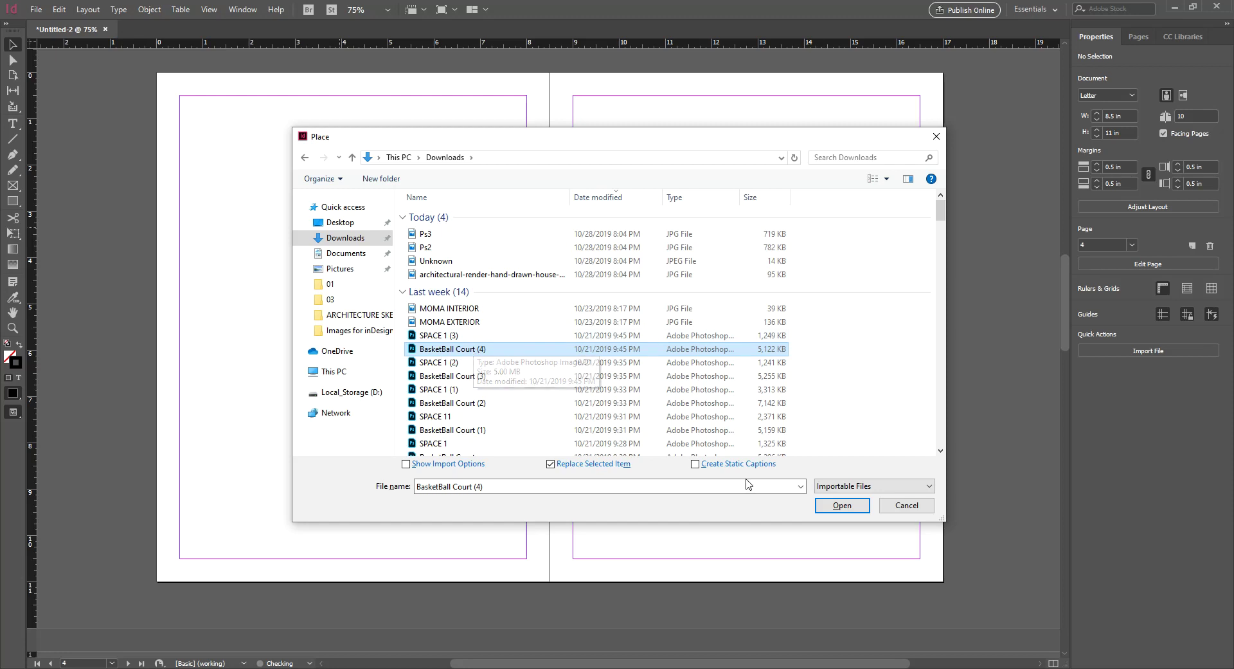
{"action": "left_click", "coordinate": [466, 350]}
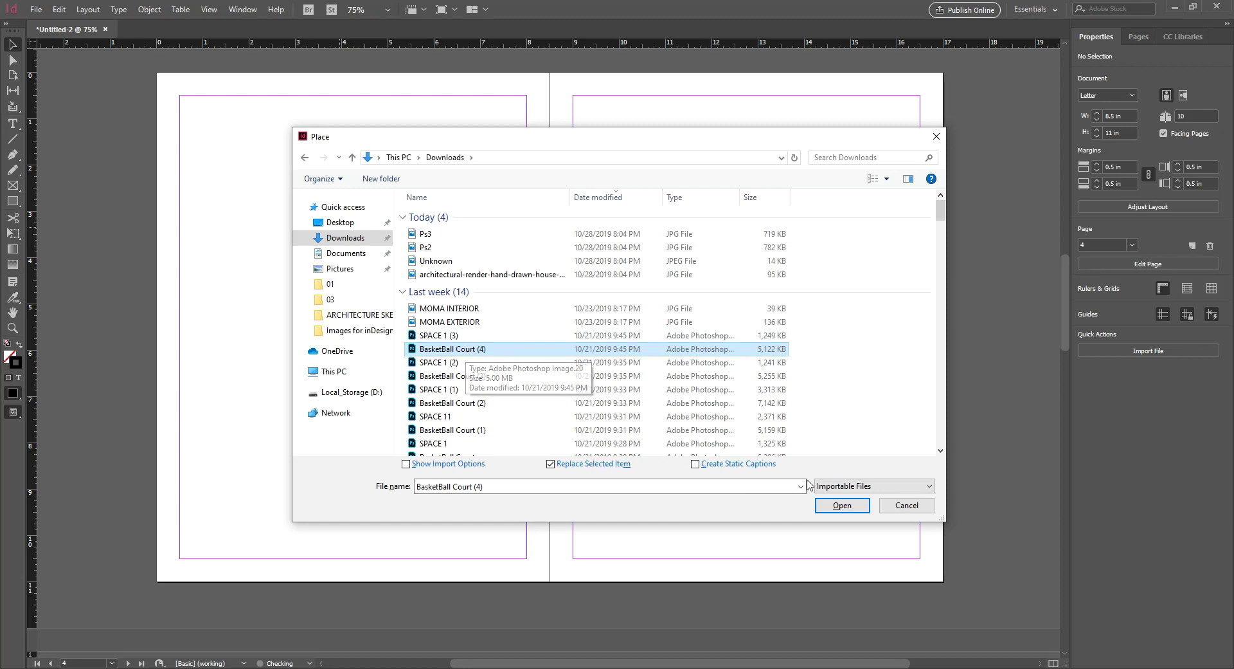
{"action": "left_click", "coordinate": [907, 505]}
Place the 4.1+interior+elevations PDF on the spread and zoom out
{"action": "key", "text": "ctrl+d"}
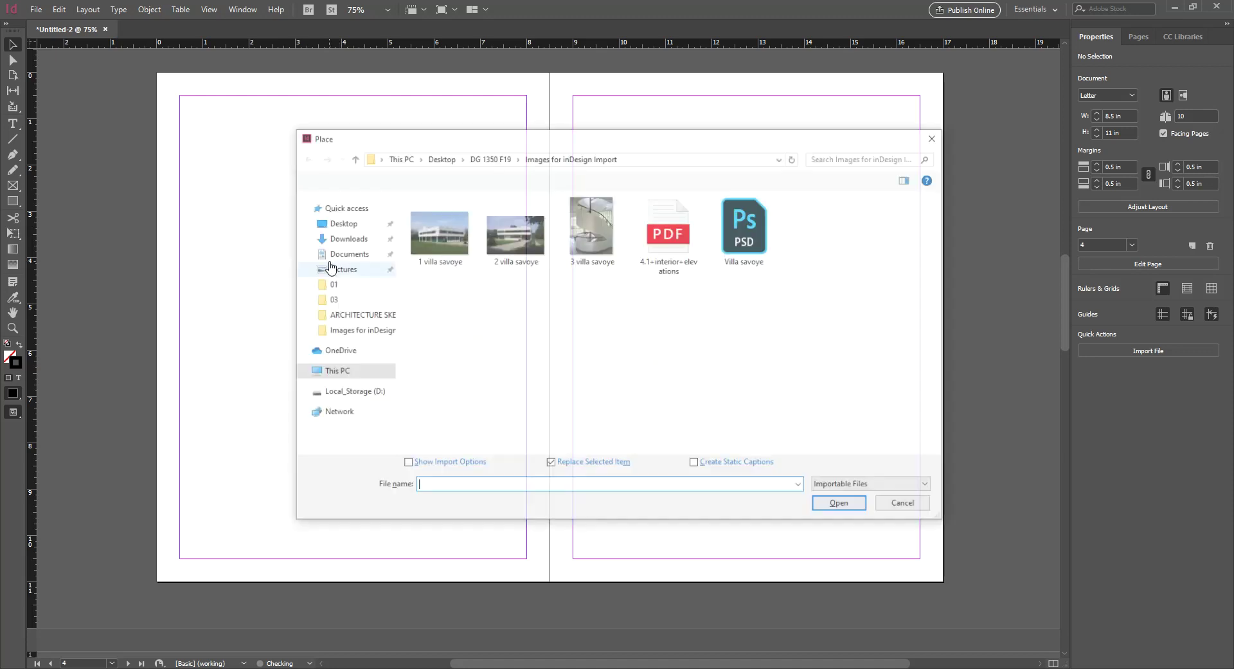
{"action": "left_click", "coordinate": [670, 233]}
{"action": "left_click", "coordinate": [839, 505]}
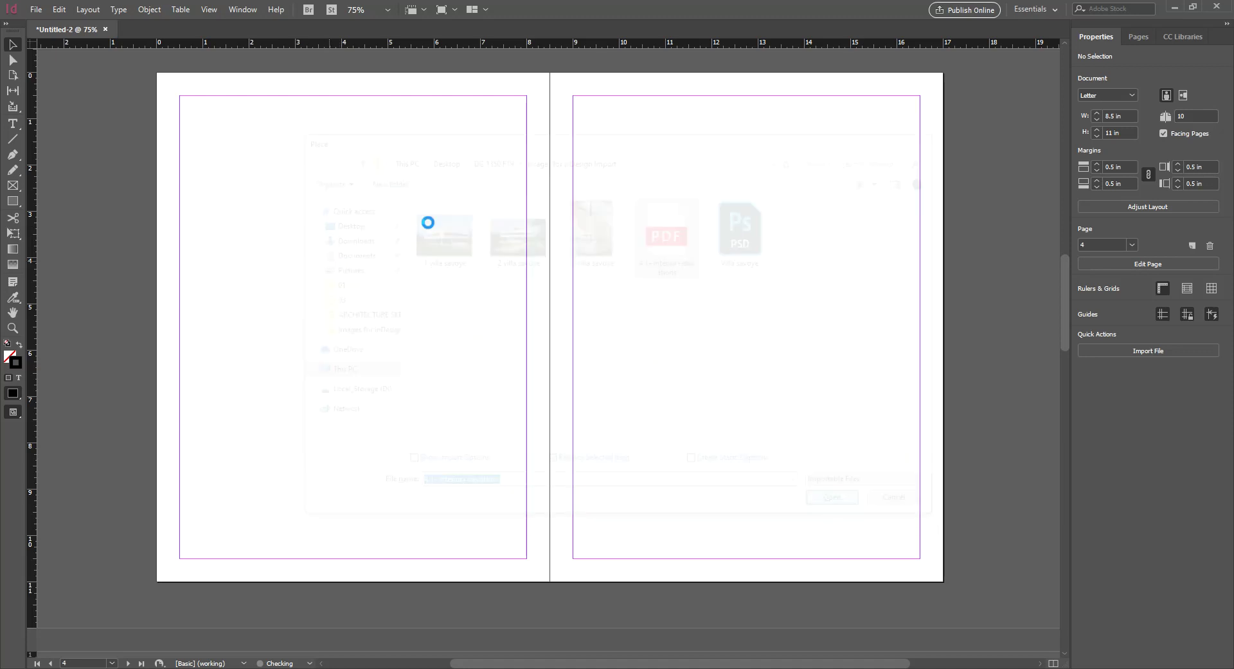
{"action": "left_click", "coordinate": [224, 127]}
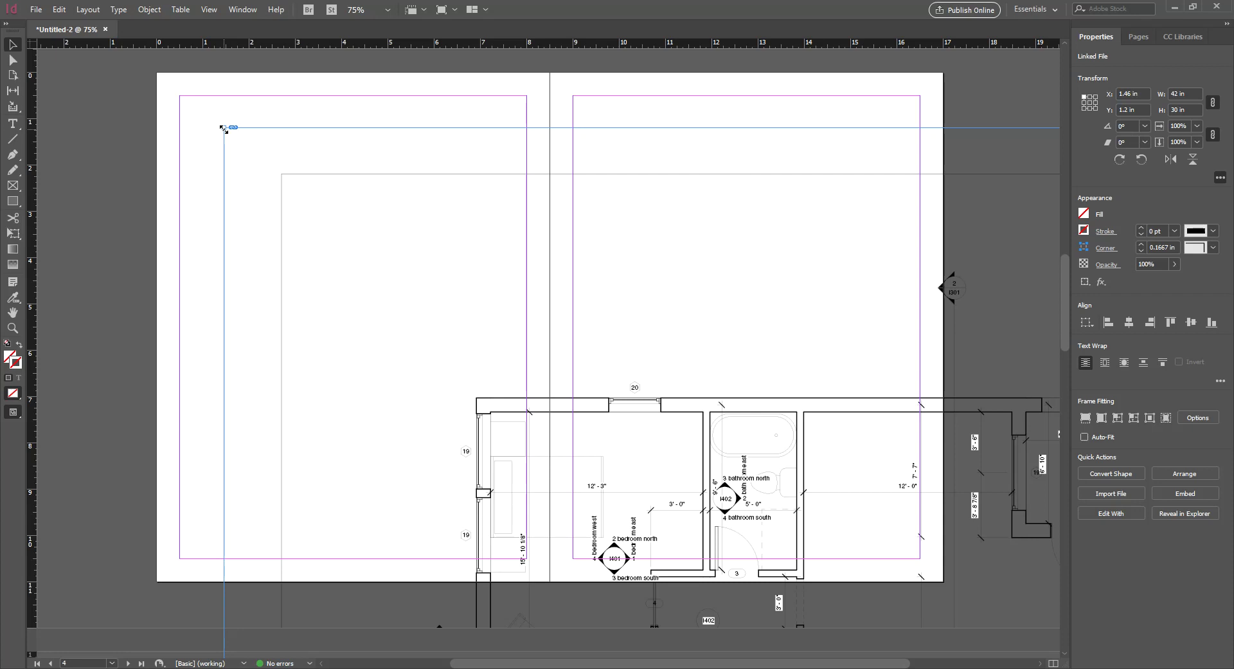
{"action": "key", "text": "ctrl+minus"}
{"action": "key", "text": "ctrl+minus"}
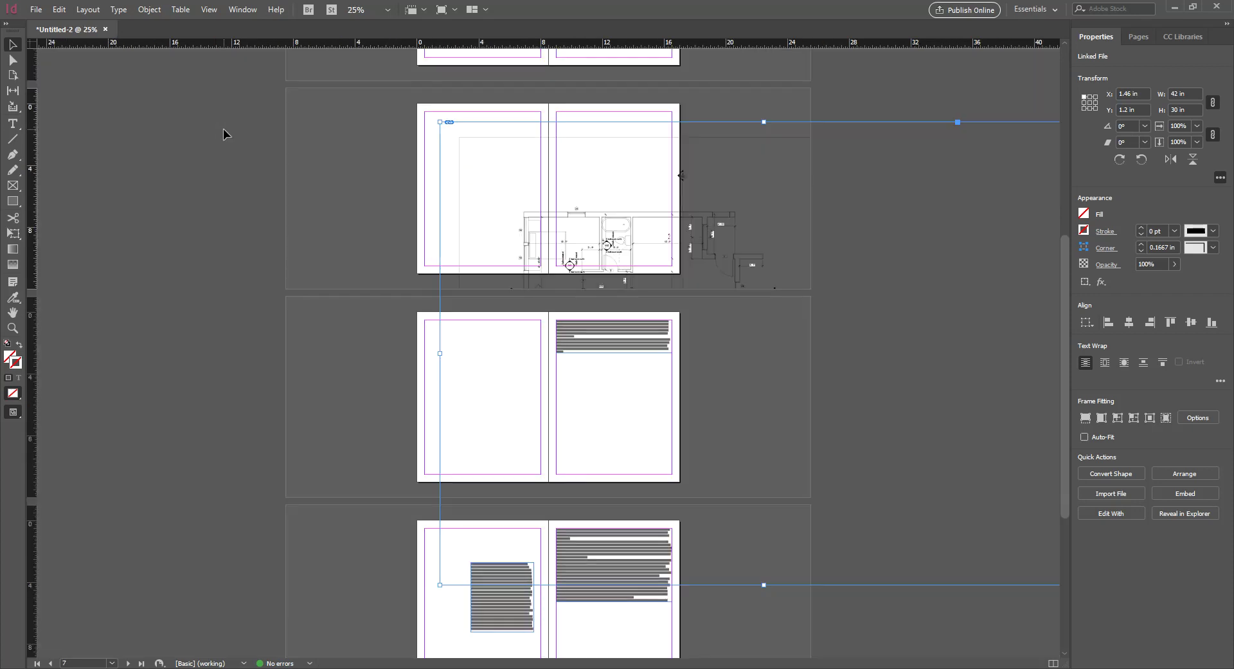
Cut the floor-plan frame down to 4.915 × 4.2 in on page 4
{"action": "left_click_drag", "start_coordinate": [598, 239], "coordinate": [517, 180]}
{"action": "scroll", "coordinate": [527, 190], "scroll_direction": "up", "scroll_amount": 3}
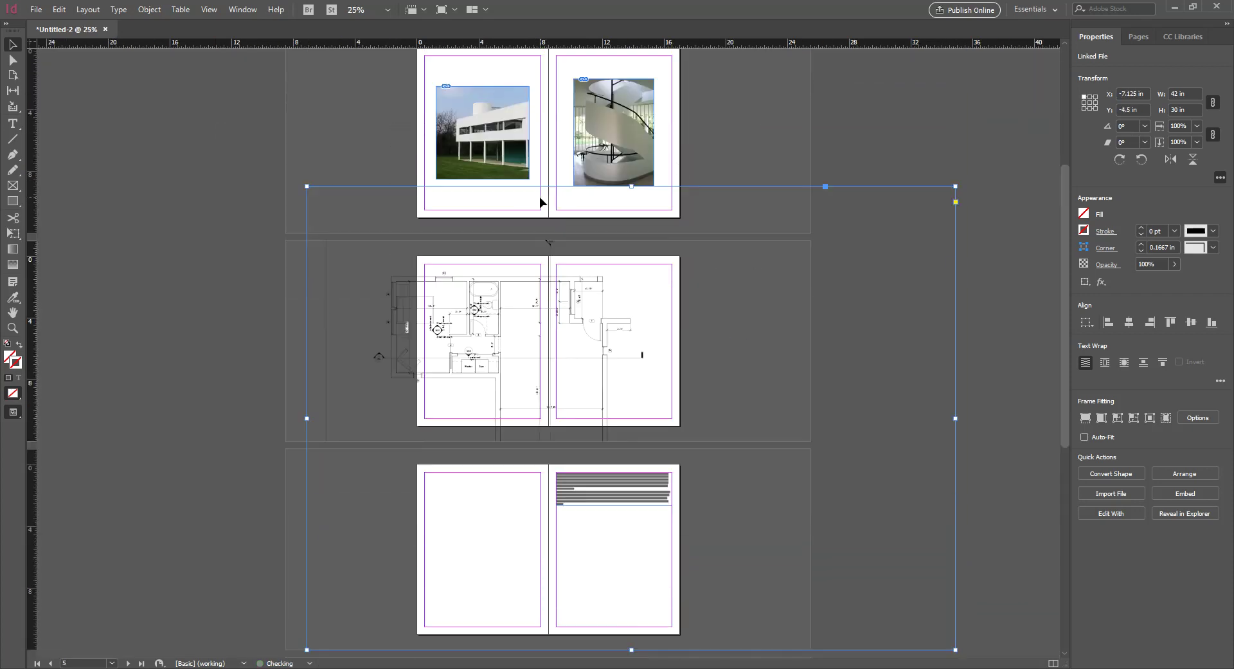
{"action": "left_click", "coordinate": [220, 260]}
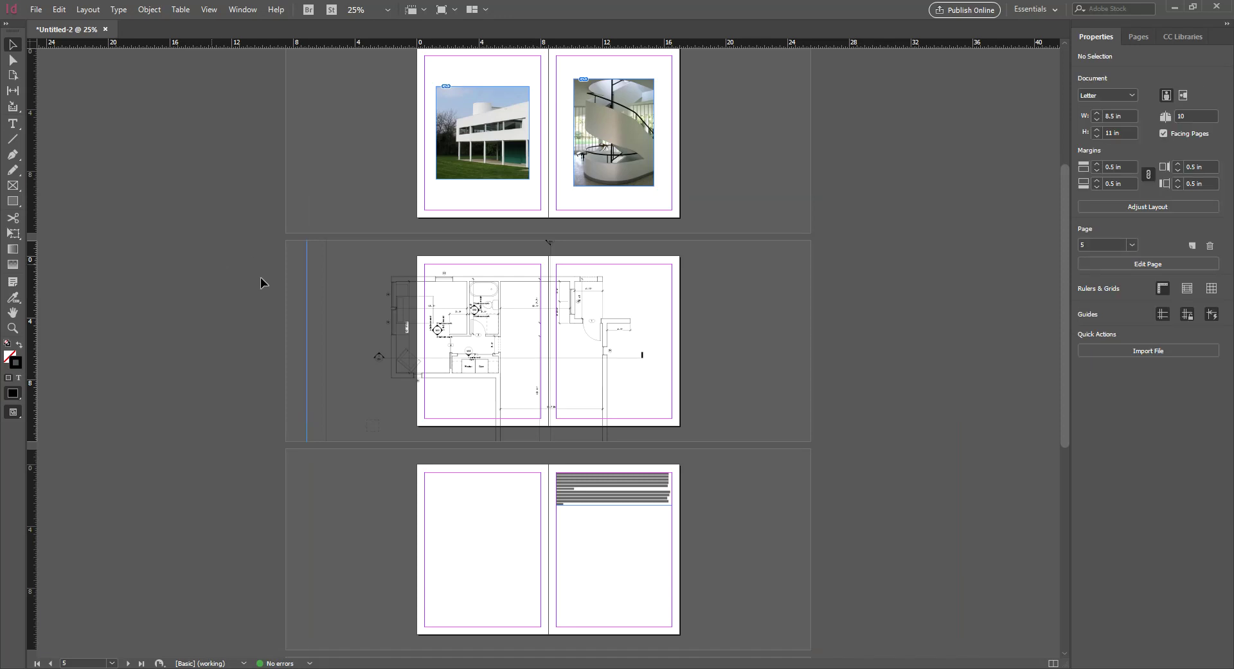
{"action": "left_click", "coordinate": [374, 358]}
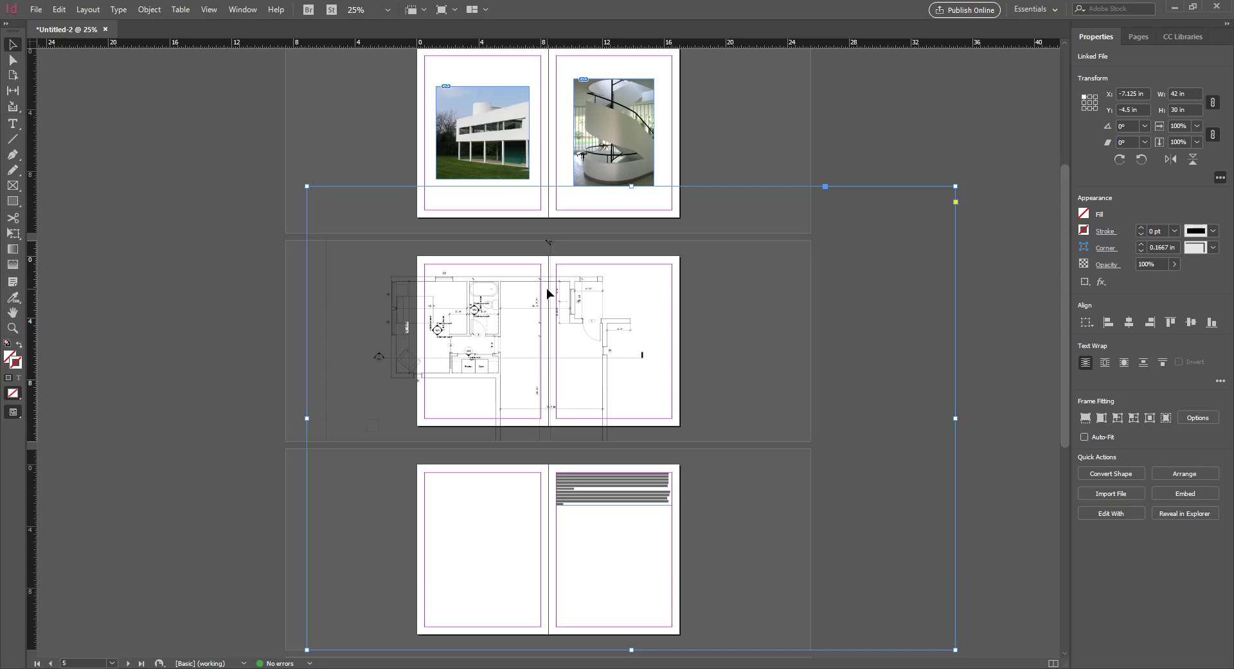
{"action": "left_click", "coordinate": [598, 166]}
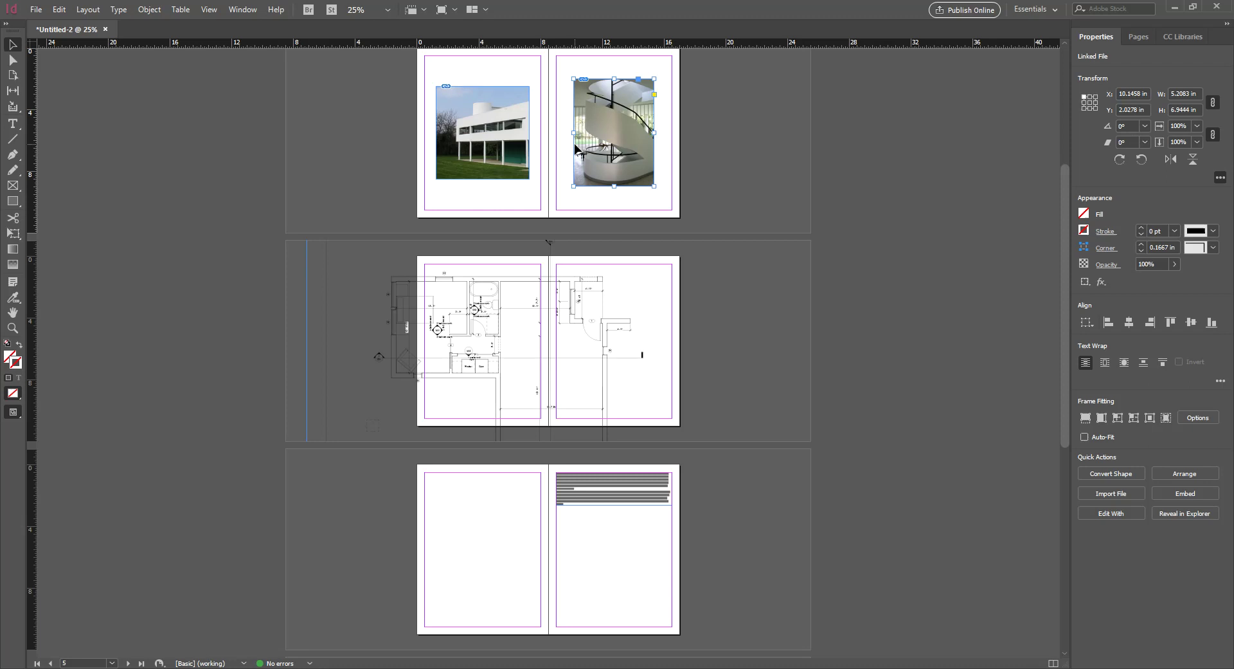
{"action": "left_click", "coordinate": [579, 319]}
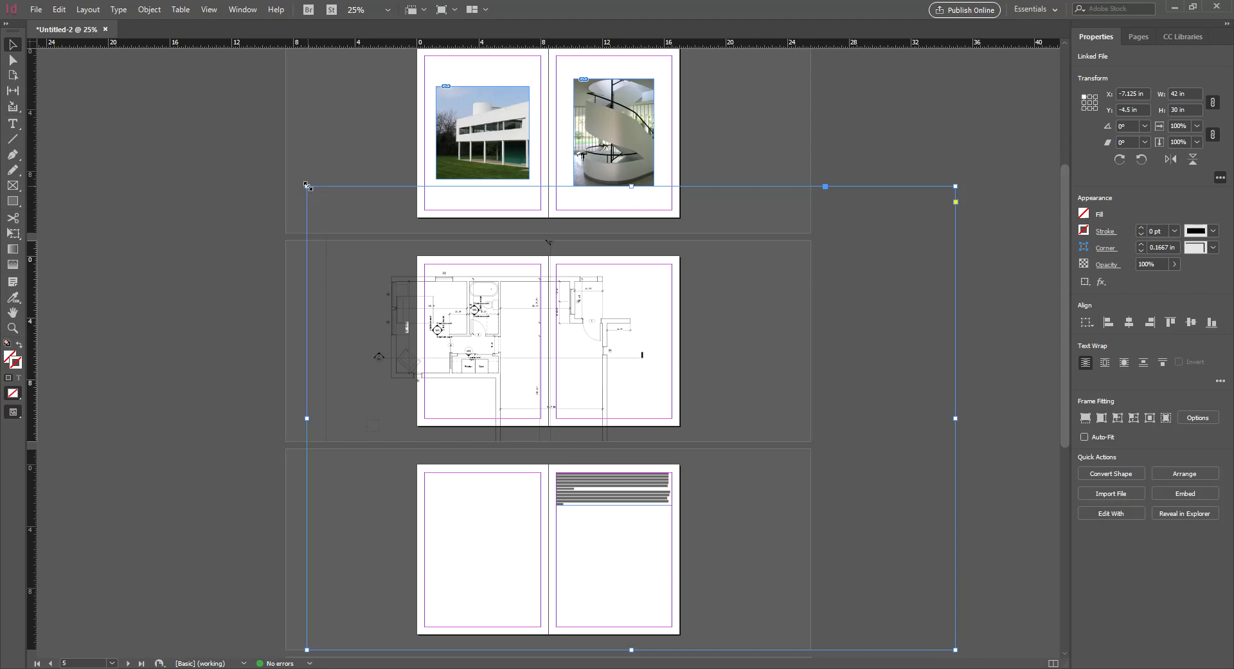
{"action": "left_click_drag", "start_coordinate": [306, 186], "coordinate": [510, 332]}
{"action": "left_click_drag", "start_coordinate": [474, 297], "coordinate": [529, 349]}
Zoom into the middle spread and delete the floor-plan graphic
{"action": "key", "text": "z"}
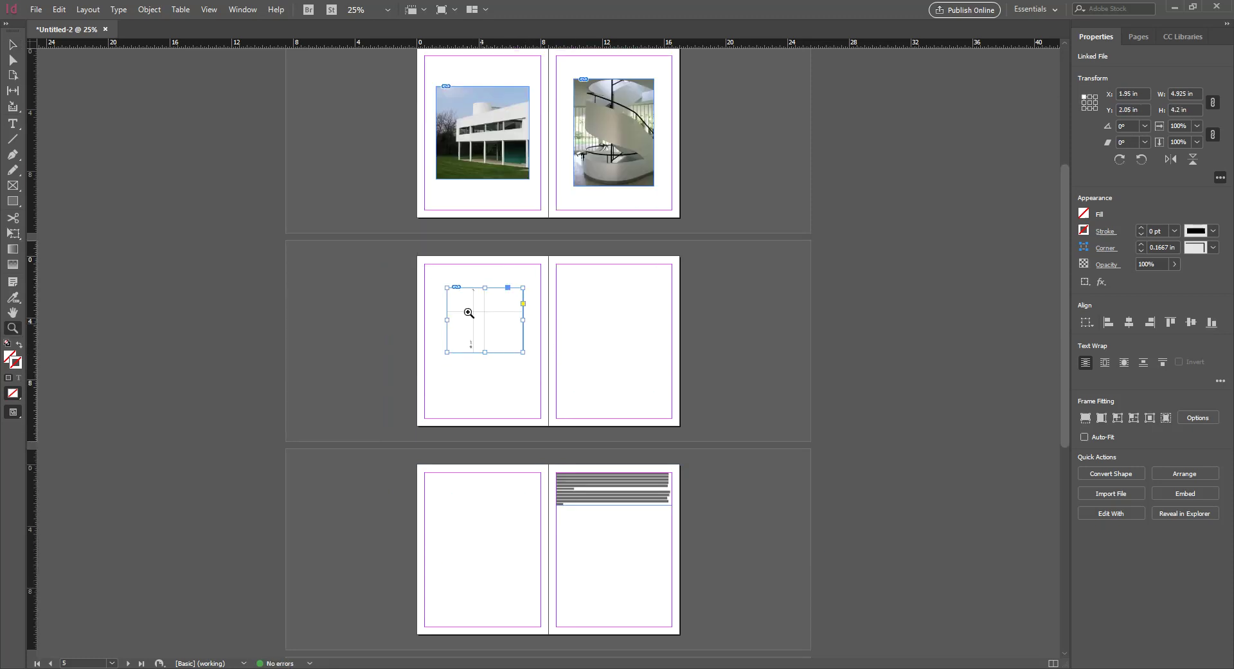
{"action": "left_click_drag", "start_coordinate": [407, 245], "coordinate": [695, 438]}
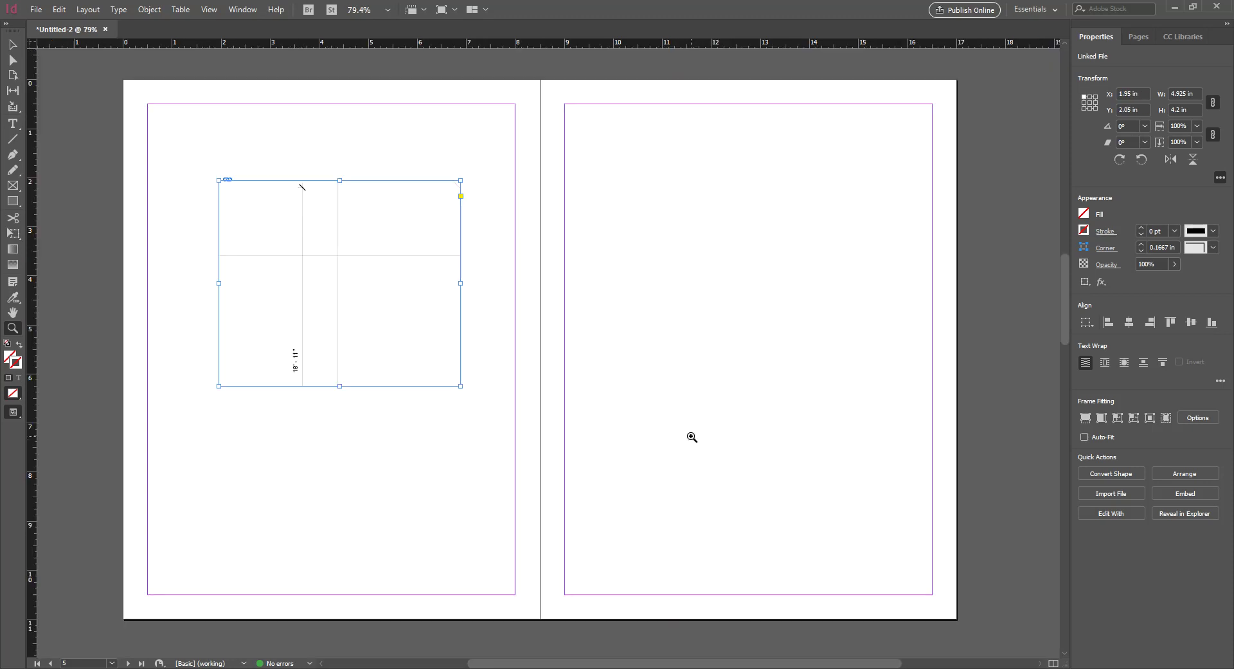
{"action": "left_click", "coordinate": [12, 45]}
{"action": "key", "text": "Delete"}
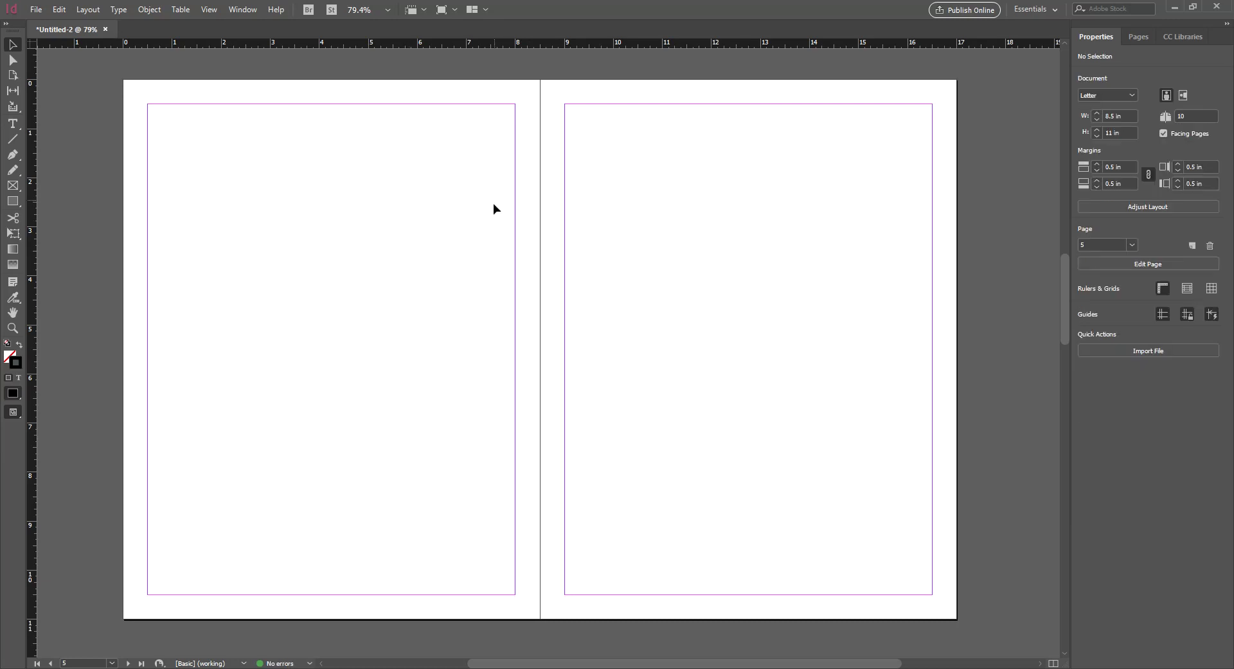
{"action": "scroll", "coordinate": [426, 289], "scroll_direction": "up", "scroll_amount": 2}
{"action": "scroll", "coordinate": [426, 291], "scroll_direction": "down", "scroll_amount": 2}
{"action": "key", "text": "ctrl+d"}
Place the Villa savoye PSD with its red SLCC lettering on the left page, nudged left
{"action": "left_click", "coordinate": [755, 218]}
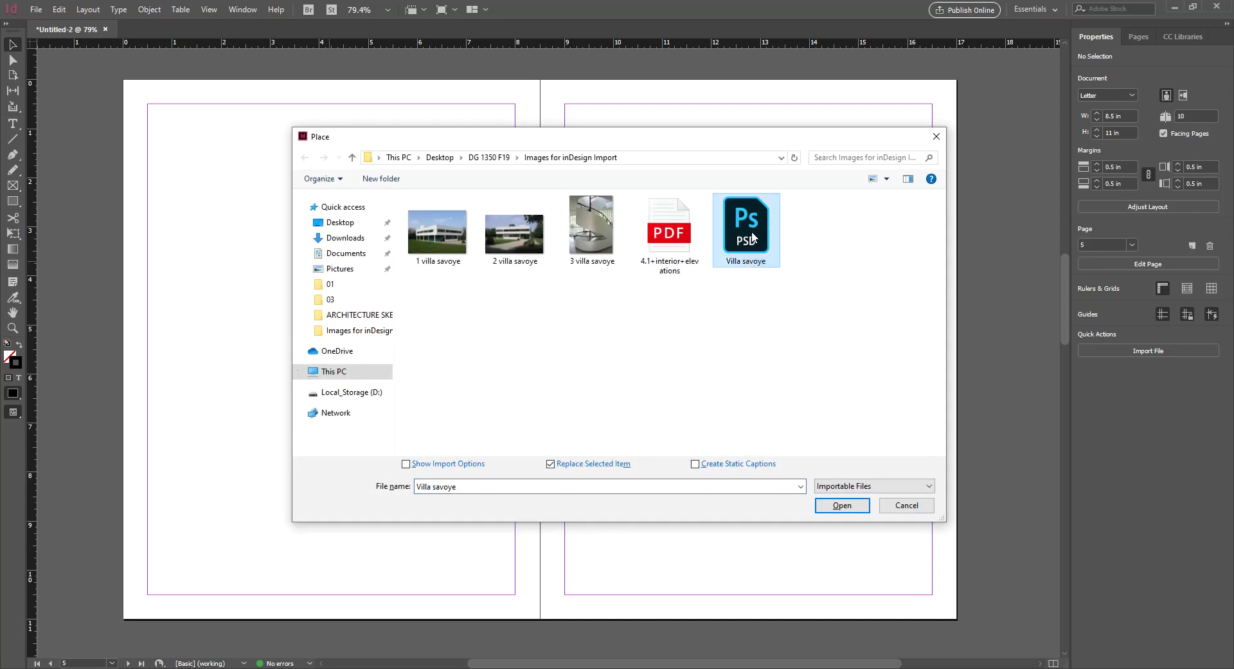
{"action": "left_click", "coordinate": [846, 505]}
{"action": "left_click", "coordinate": [277, 185]}
{"action": "left_click_drag", "start_coordinate": [394, 314], "coordinate": [323, 309]}
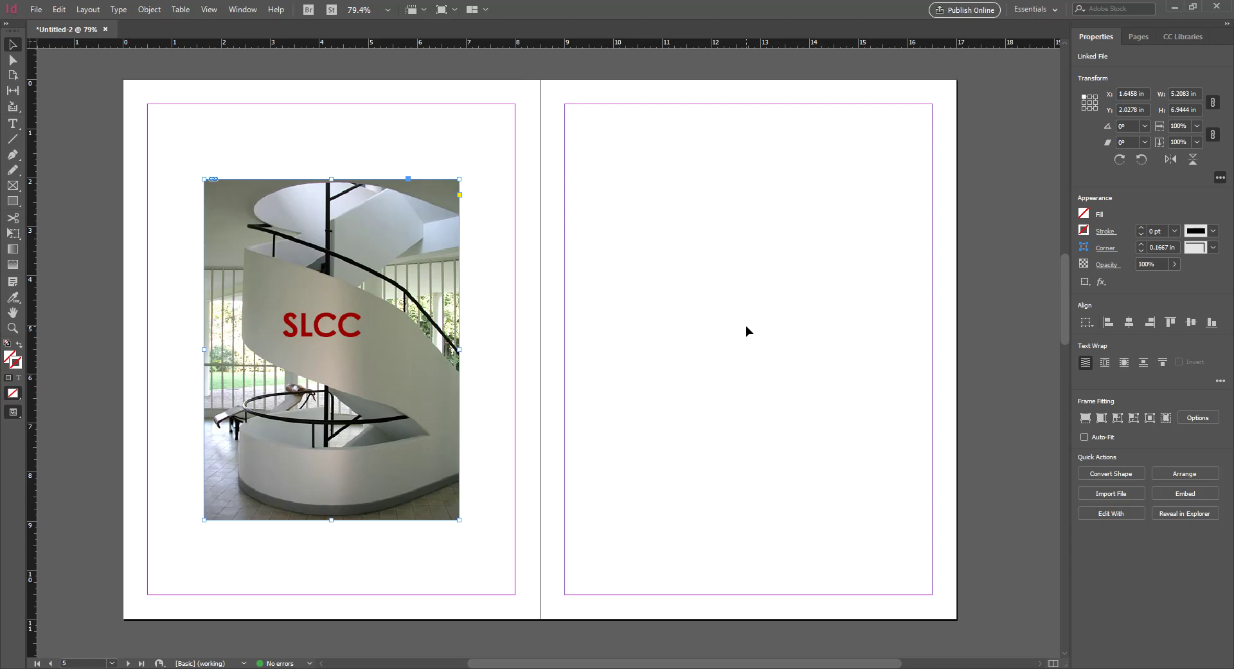
{"action": "left_click", "coordinate": [696, 267]}
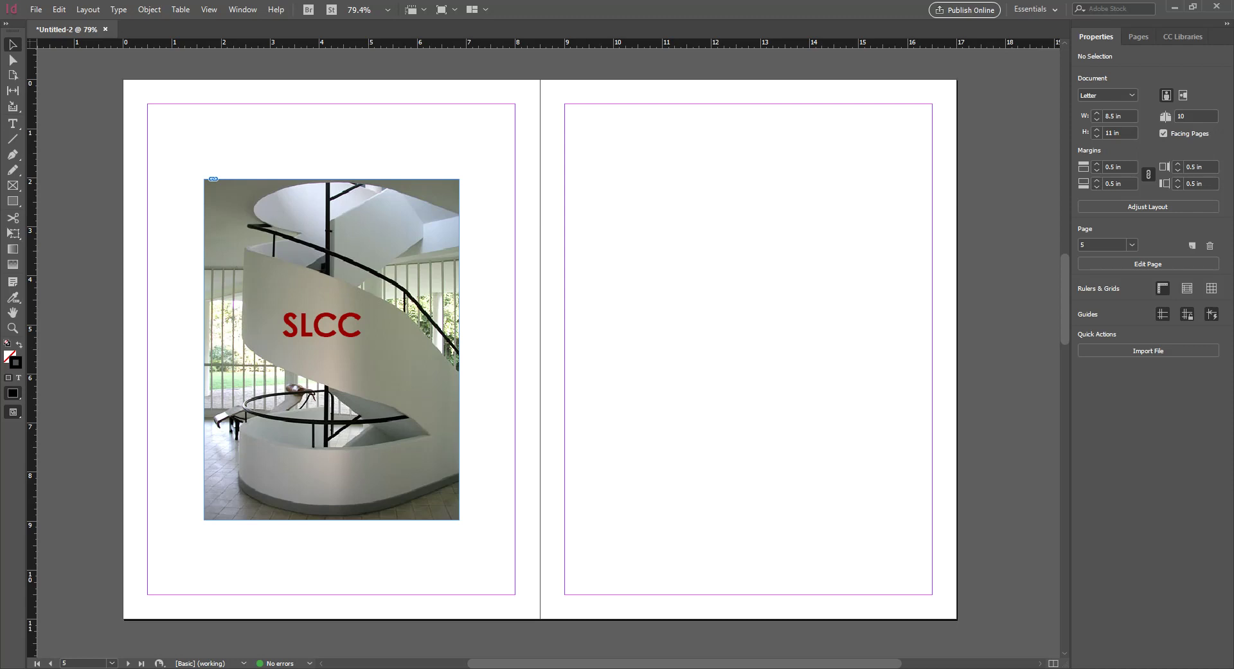
{"action": "key", "text": "ctrl+d"}
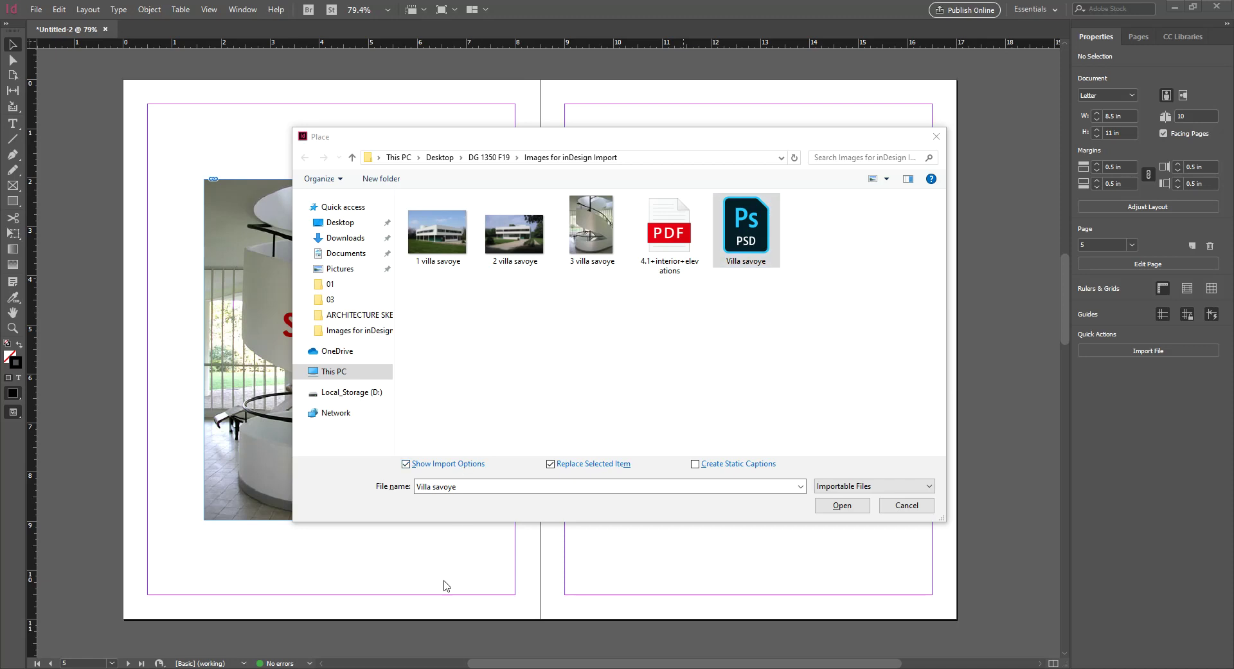
Import Villa savoye with the SLCC layer switched off in Image Import Options
{"action": "left_click", "coordinate": [842, 505]}
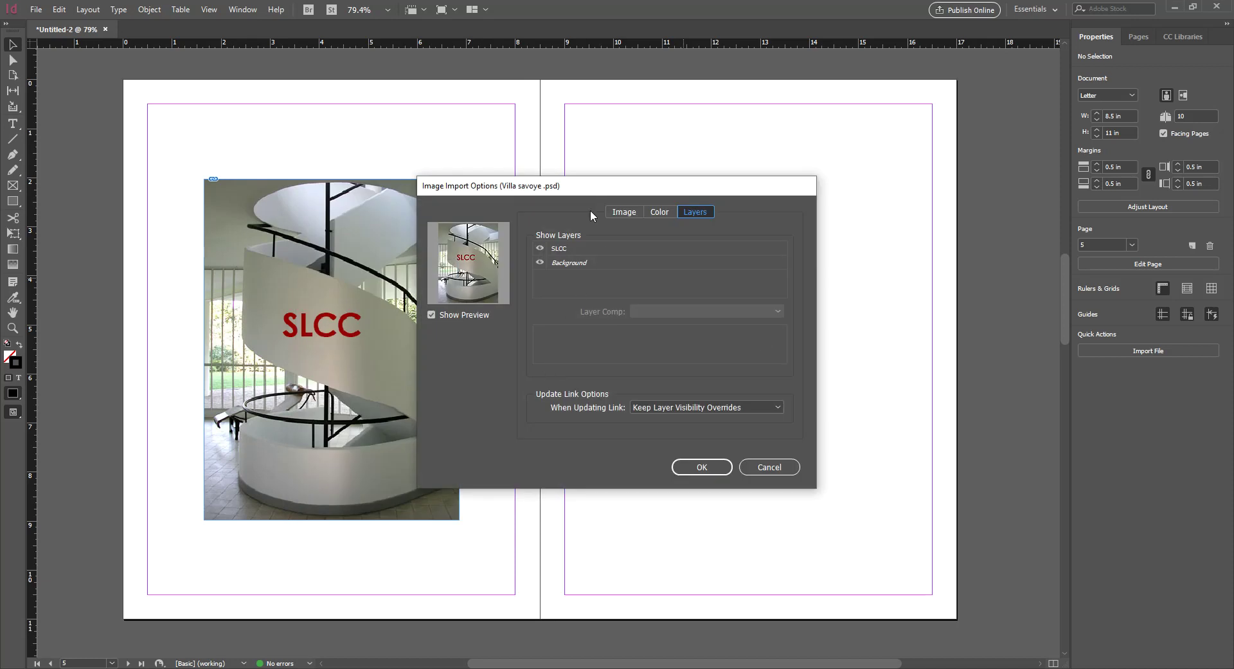
{"action": "left_click_drag", "start_coordinate": [574, 189], "coordinate": [696, 152]}
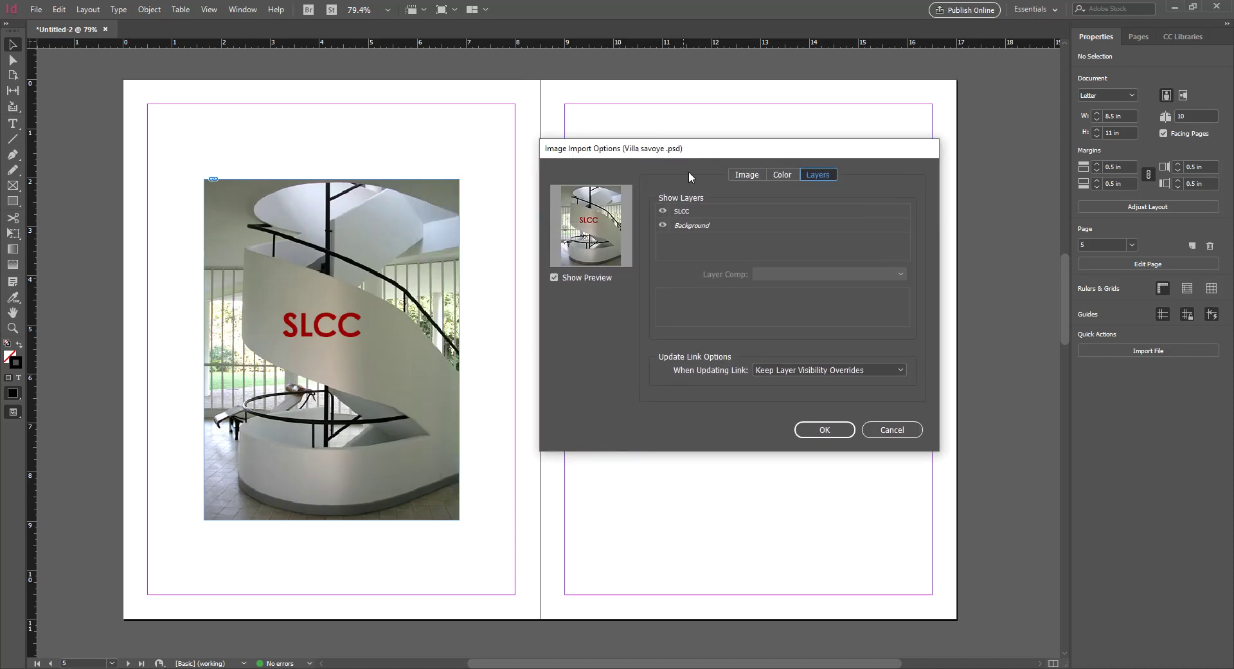
{"action": "left_click", "coordinate": [662, 211]}
{"action": "left_click", "coordinate": [830, 429]}
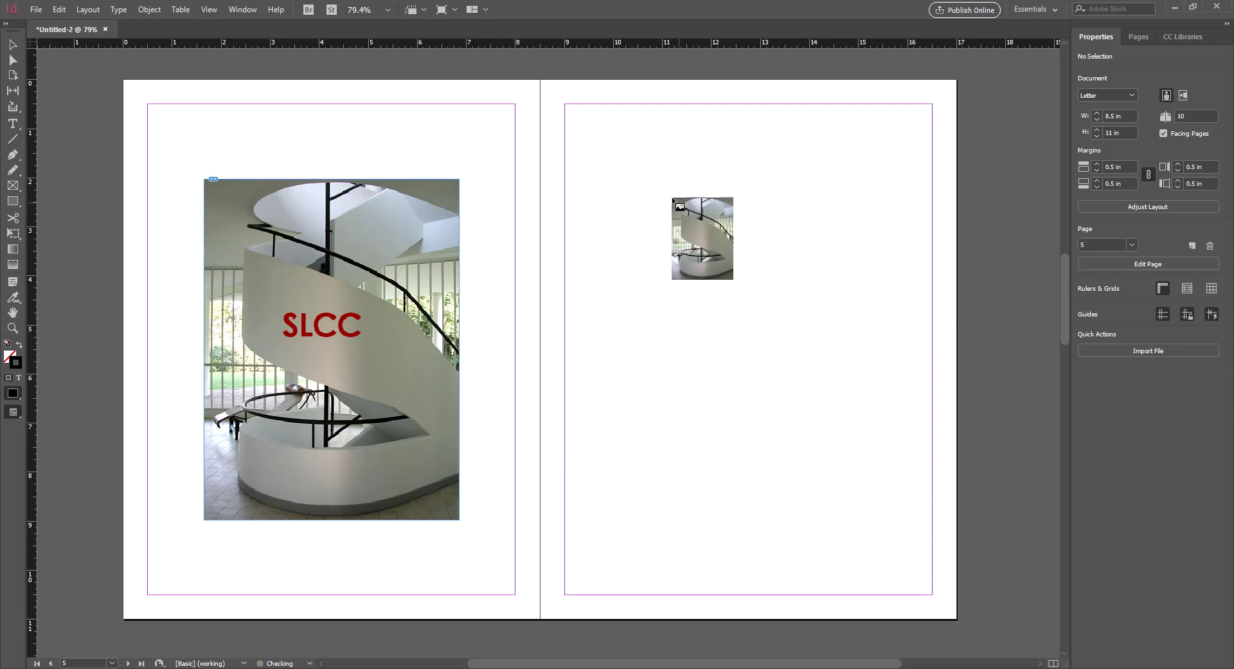
Size the image on the right page to match the left, then edit its original in Photoshop
{"action": "left_click", "coordinate": [673, 198]}
{"action": "left_click_drag", "start_coordinate": [765, 339], "coordinate": [715, 330]}
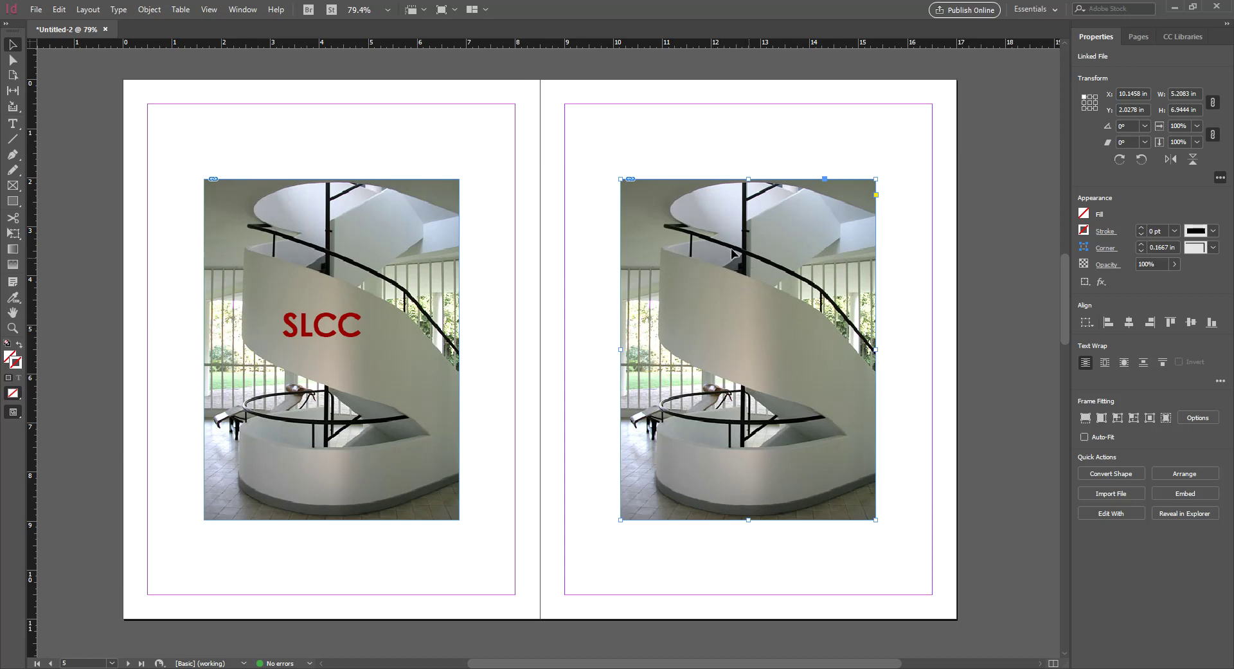
{"action": "right_click", "coordinate": [723, 272]}
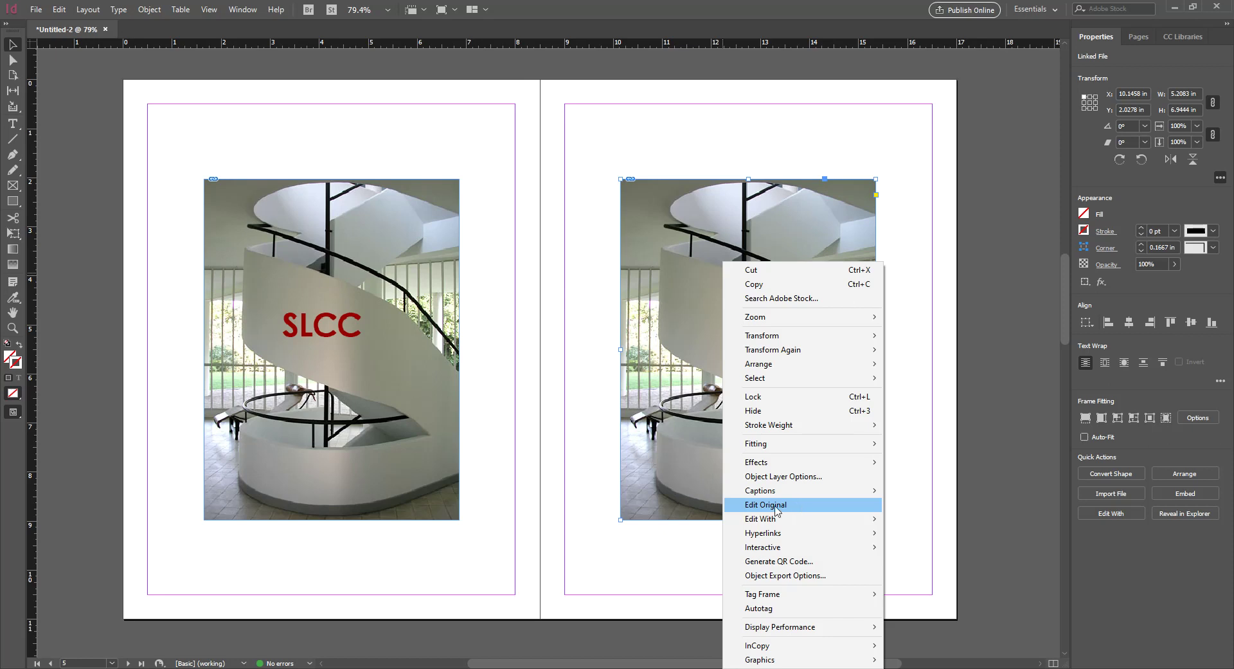
{"action": "left_click", "coordinate": [776, 506]}
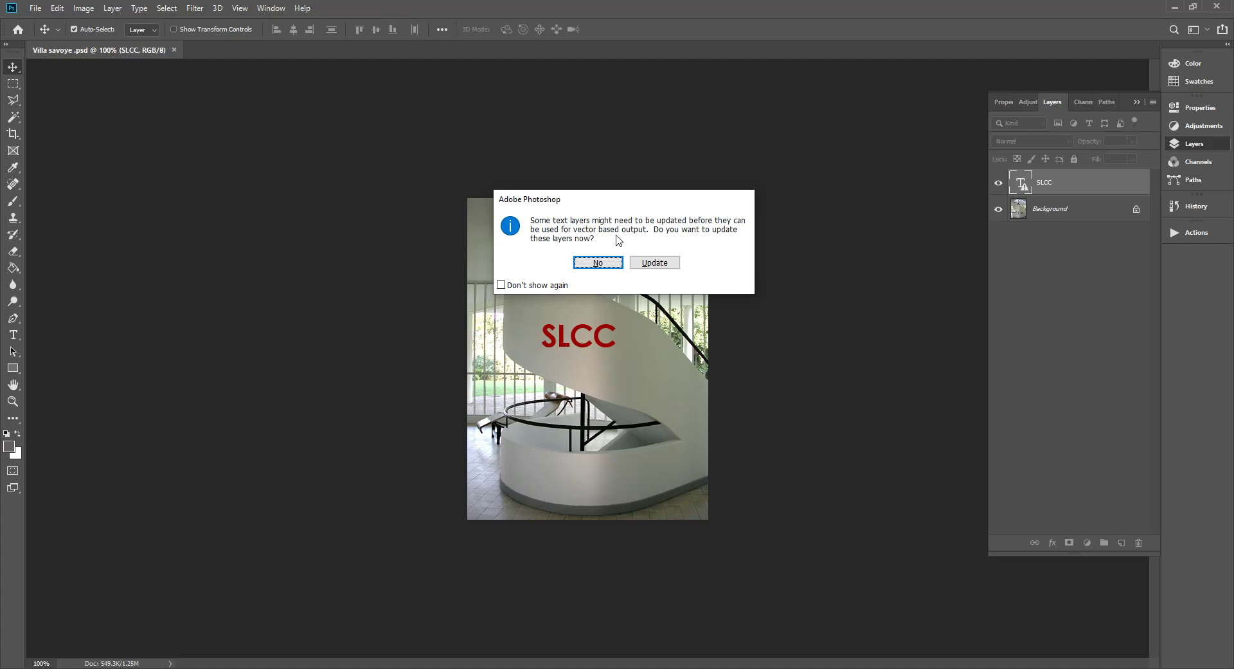
Update the Villa savoye text layers in Photoshop and return to InDesign
{"action": "left_click", "coordinate": [656, 264]}
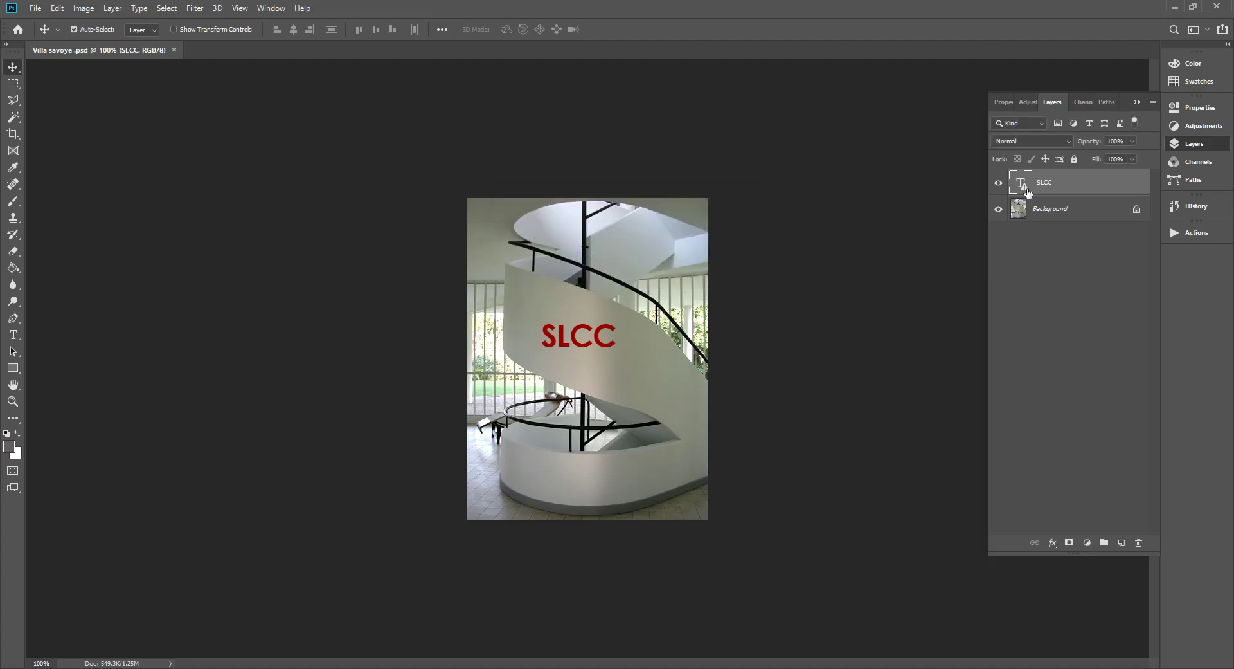
{"action": "mouse_move", "coordinate": [1027, 191]}
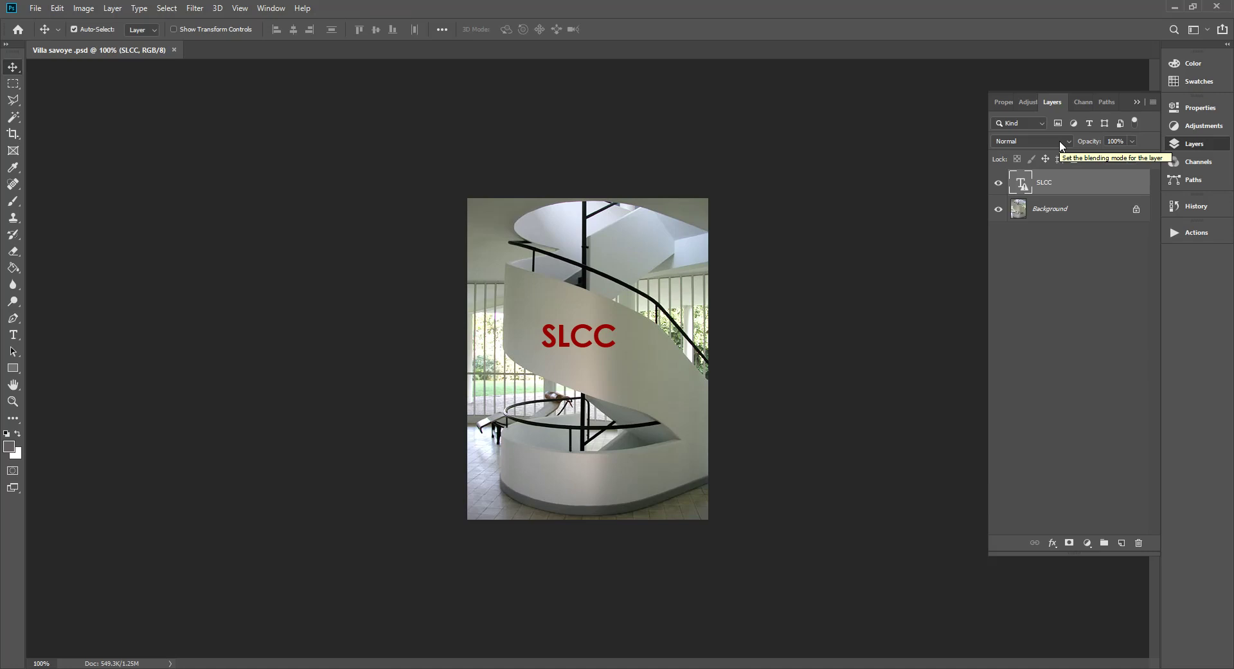
{"action": "key", "text": "alt+Tab"}
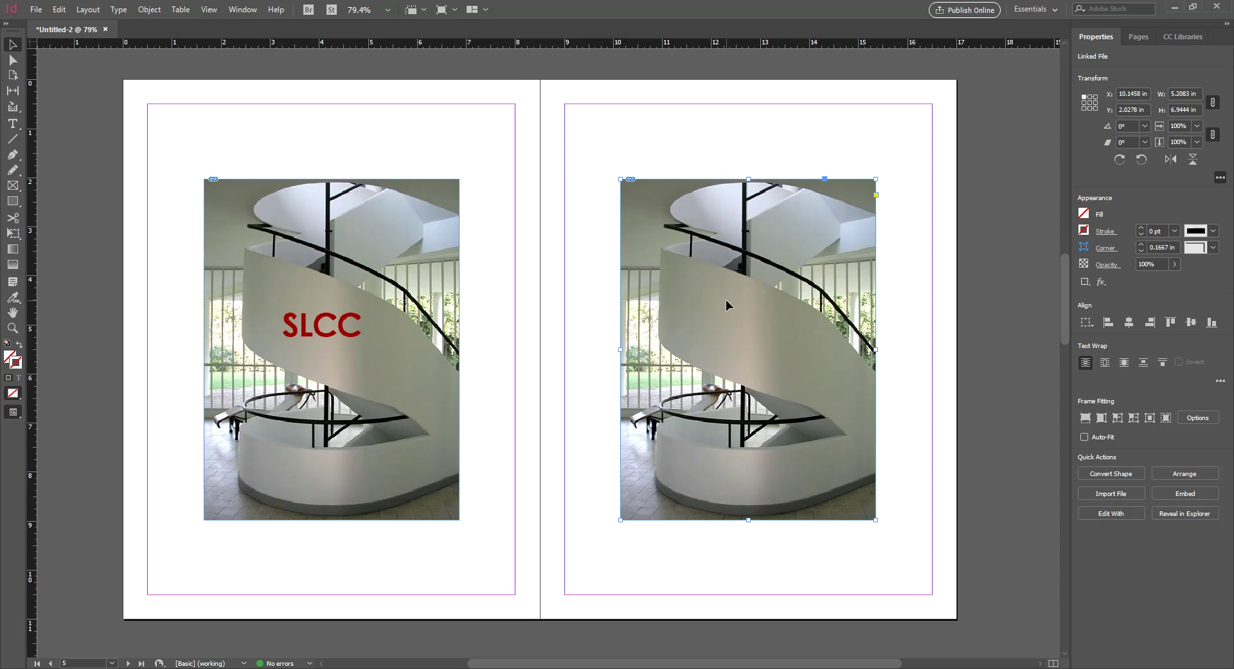
Reselect the right page image, dismiss its context menu without changes, and switch to the Villa Savoye file in Photoshop
{"action": "left_click", "coordinate": [680, 149]}
{"action": "left_click", "coordinate": [689, 210]}
{"action": "right_click", "coordinate": [693, 215]}
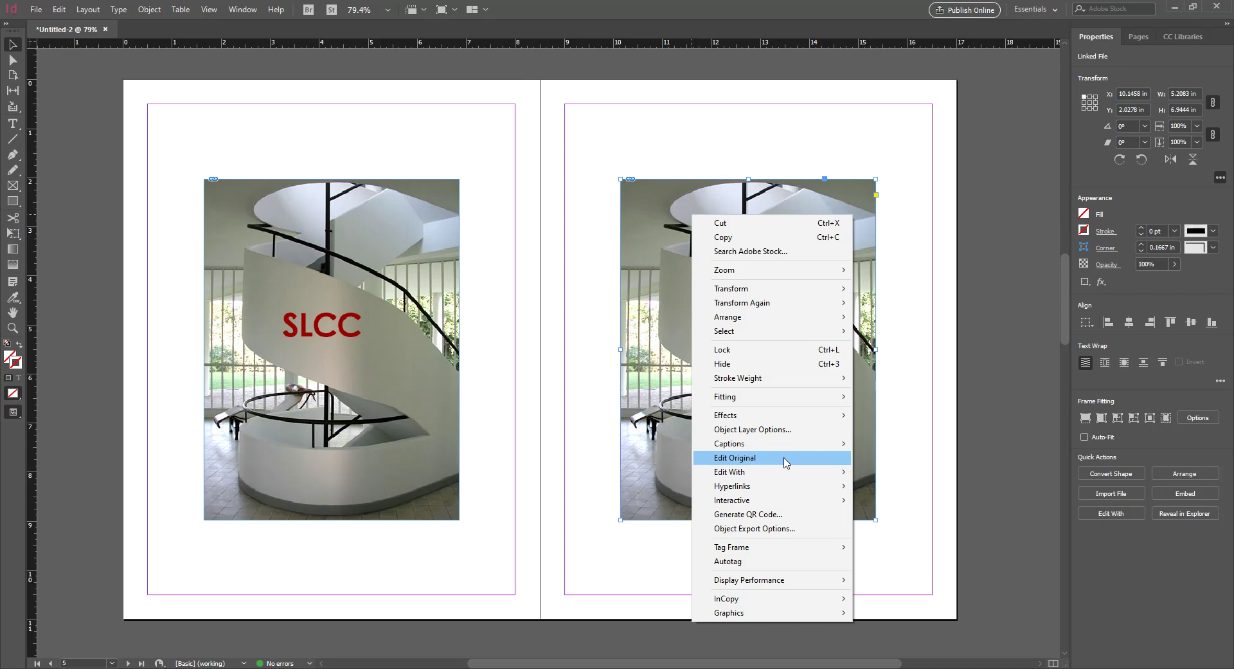
{"action": "left_click", "coordinate": [892, 444]}
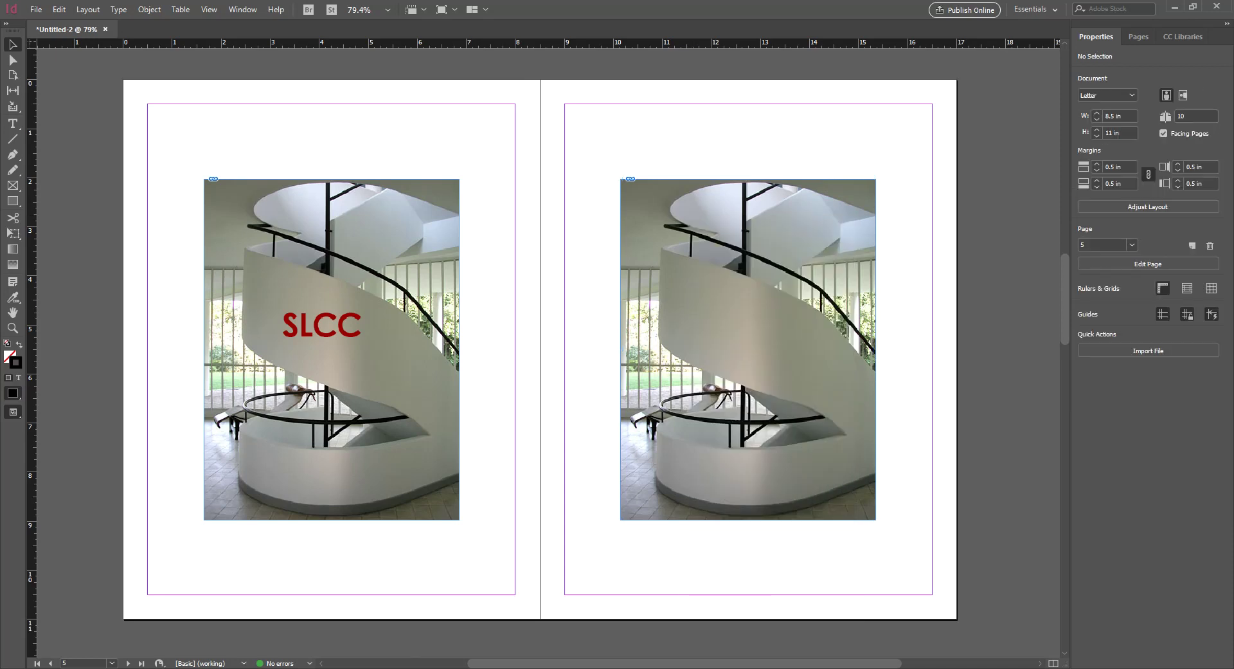
{"action": "left_click", "coordinate": [384, 668]}
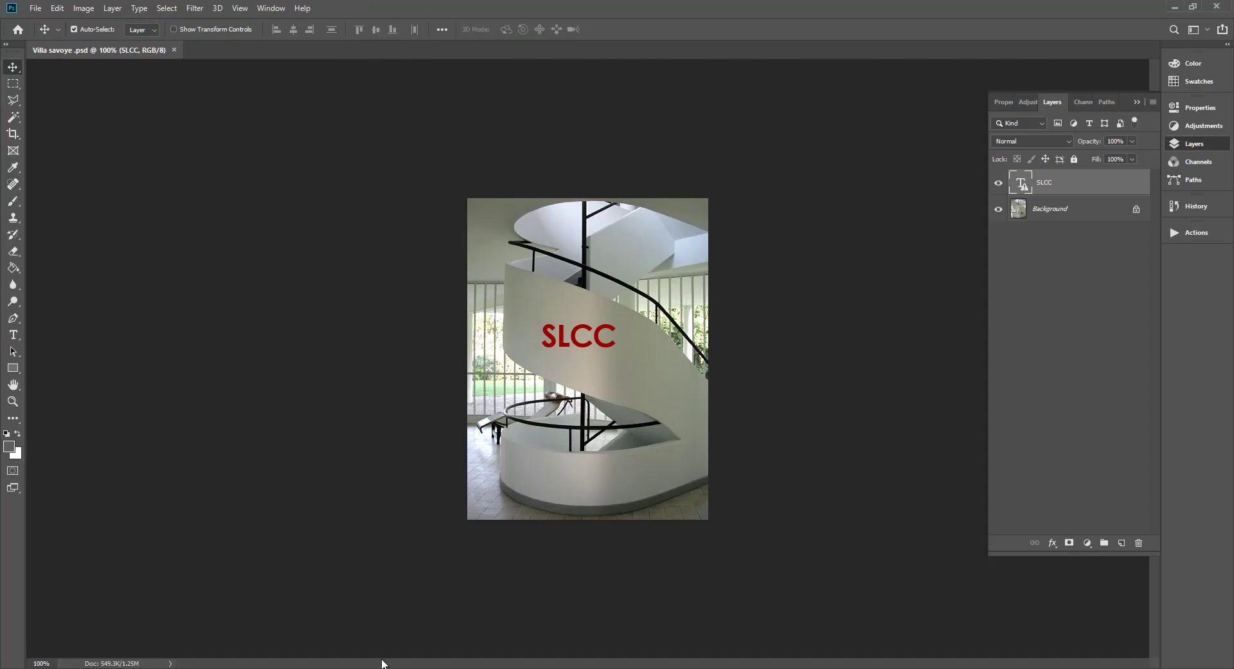
Add a new layer above SLCC and name it junk
{"action": "left_click", "coordinate": [1120, 542]}
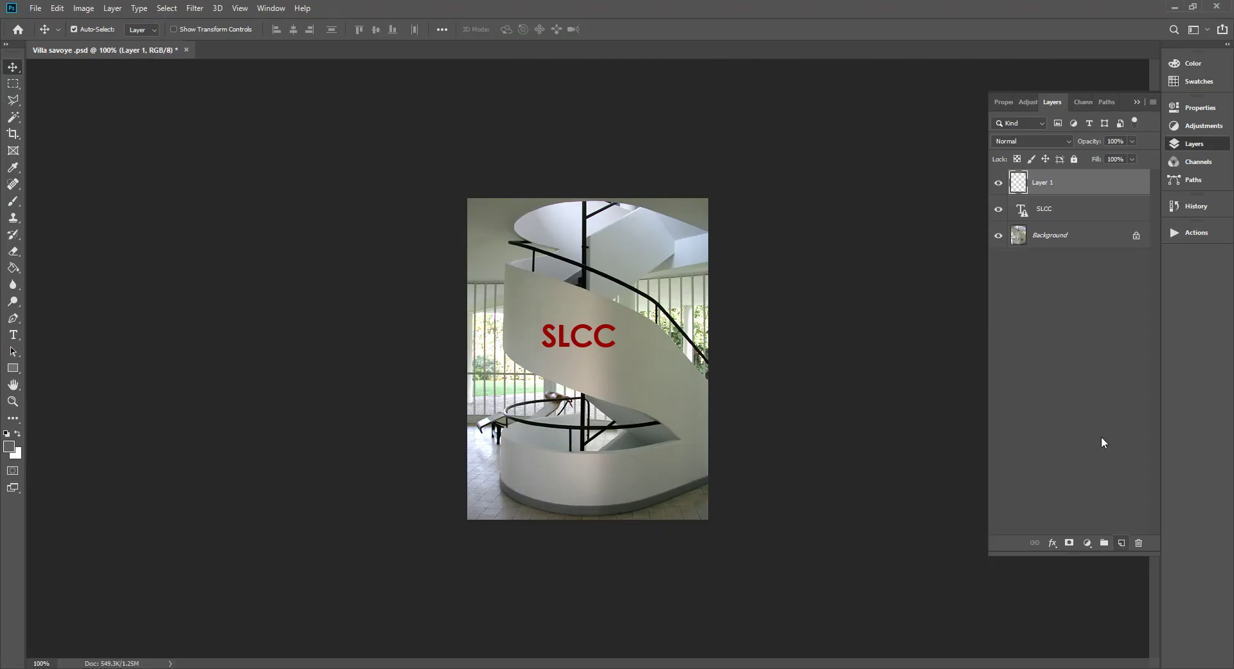
{"action": "double_click", "coordinate": [1048, 189]}
{"action": "type", "text": "junk"}
{"action": "key", "text": "Return"}
Zoom in and, with a smaller brush, paint grey scribbles, a P loop and an exclamation mark
{"action": "key", "text": "ctrl+plus"}
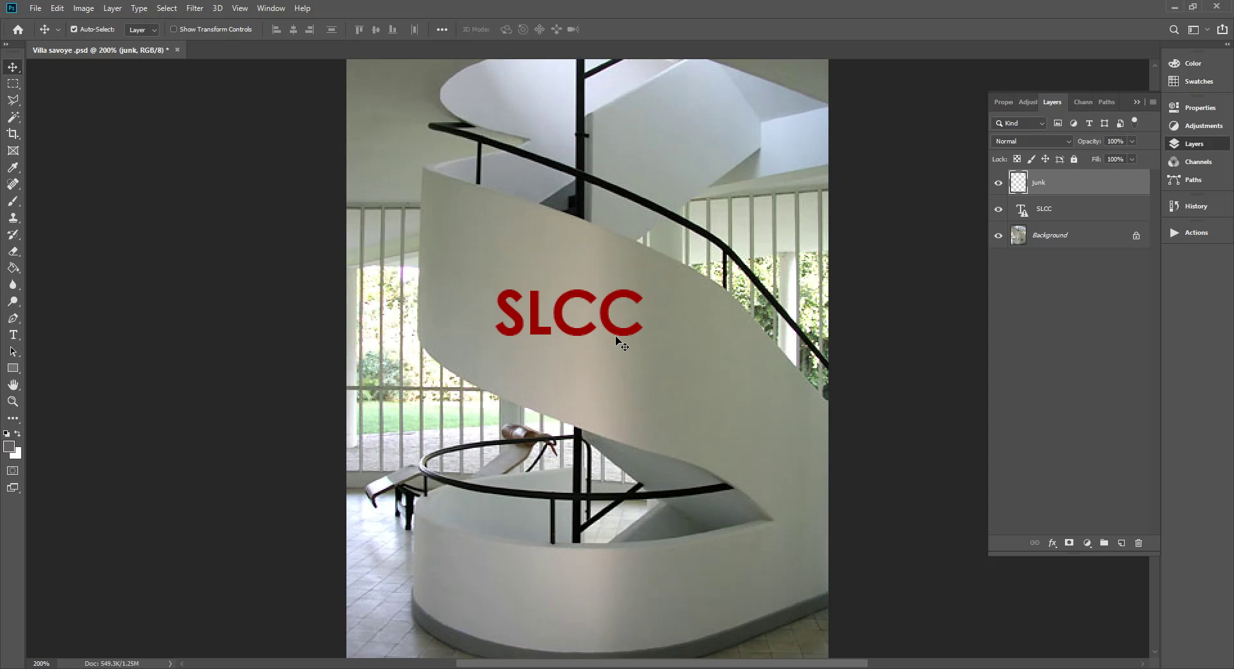
{"action": "key", "text": "b"}
{"action": "key", "text": "bracketleft"}
{"action": "key", "text": "bracketleft"}
{"action": "key", "text": "bracketleft"}
{"action": "key", "text": "bracketleft"}
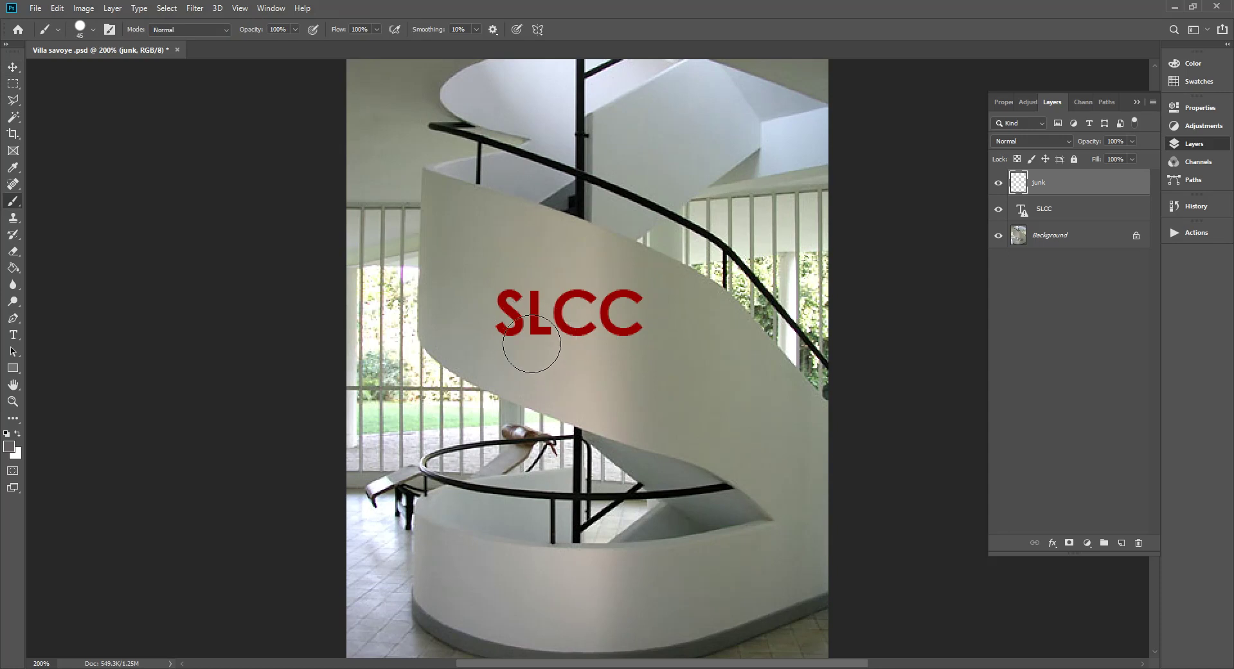
{"action": "mouse_move", "coordinate": [474, 182]}
{"action": "left_mouse_down"}
{"action": "mouse_move", "coordinate": [392, 182]}
{"action": "mouse_move", "coordinate": [387, 249]}
{"action": "mouse_move", "coordinate": [527, 240]}
{"action": "mouse_move", "coordinate": [459, 306]}
{"action": "mouse_move", "coordinate": [357, 316]}
{"action": "left_mouse_up"}
{"action": "mouse_move", "coordinate": [479, 239]}
{"action": "left_mouse_down"}
{"action": "mouse_move", "coordinate": [636, 290]}
{"action": "mouse_move", "coordinate": [631, 196]}
{"action": "mouse_move", "coordinate": [680, 332]}
{"action": "left_mouse_up"}
{"action": "left_click_drag", "start_coordinate": [604, 182], "coordinate": [643, 190]}
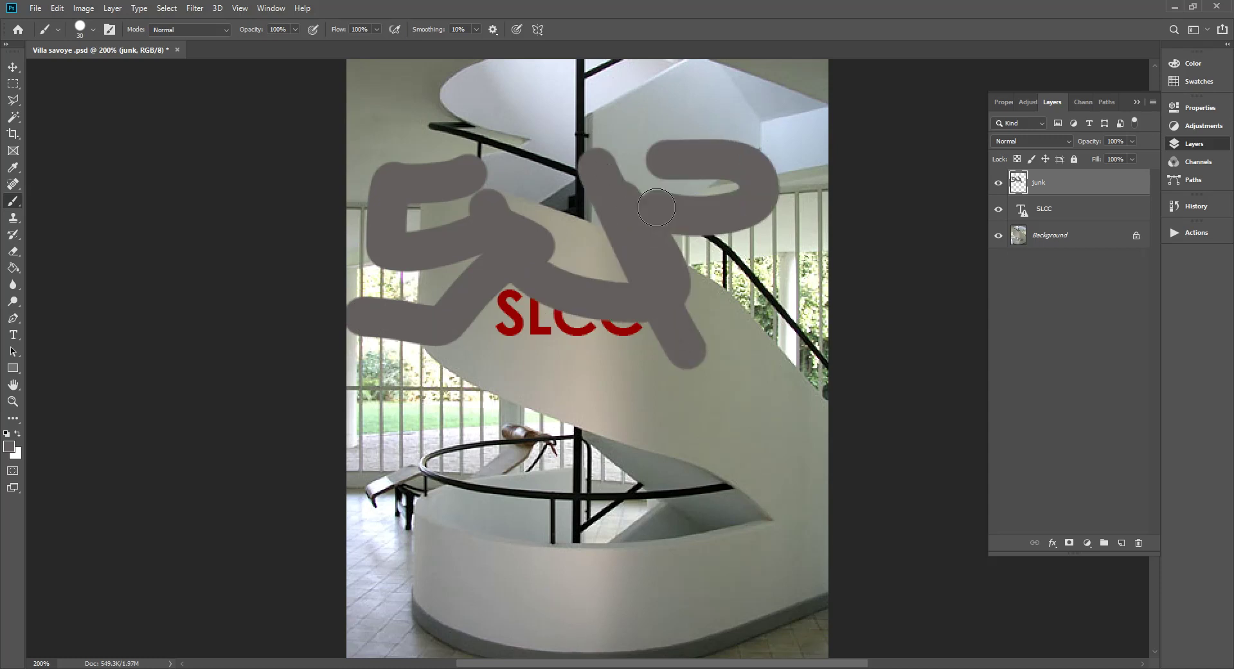
{"action": "left_click", "coordinate": [809, 138]}
{"action": "left_click_drag", "start_coordinate": [809, 138], "coordinate": [779, 293]}
{"action": "left_click_drag", "start_coordinate": [776, 349], "coordinate": [778, 357]}
Paint a question mark and two X marks at the bottom, save, and return to InDesign
{"action": "mouse_move", "coordinate": [505, 476]}
{"action": "left_mouse_down"}
{"action": "mouse_move", "coordinate": [536, 478]}
{"action": "mouse_move", "coordinate": [537, 569]}
{"action": "left_mouse_up"}
{"action": "left_click", "coordinate": [560, 607]}
{"action": "left_click_drag", "start_coordinate": [659, 454], "coordinate": [792, 585]}
{"action": "left_click_drag", "start_coordinate": [768, 482], "coordinate": [676, 606]}
{"action": "mouse_move", "coordinate": [389, 494]}
{"action": "left_mouse_down"}
{"action": "mouse_move", "coordinate": [396, 517]}
{"action": "mouse_move", "coordinate": [501, 582]}
{"action": "left_mouse_up"}
{"action": "left_click_drag", "start_coordinate": [491, 483], "coordinate": [387, 664]}
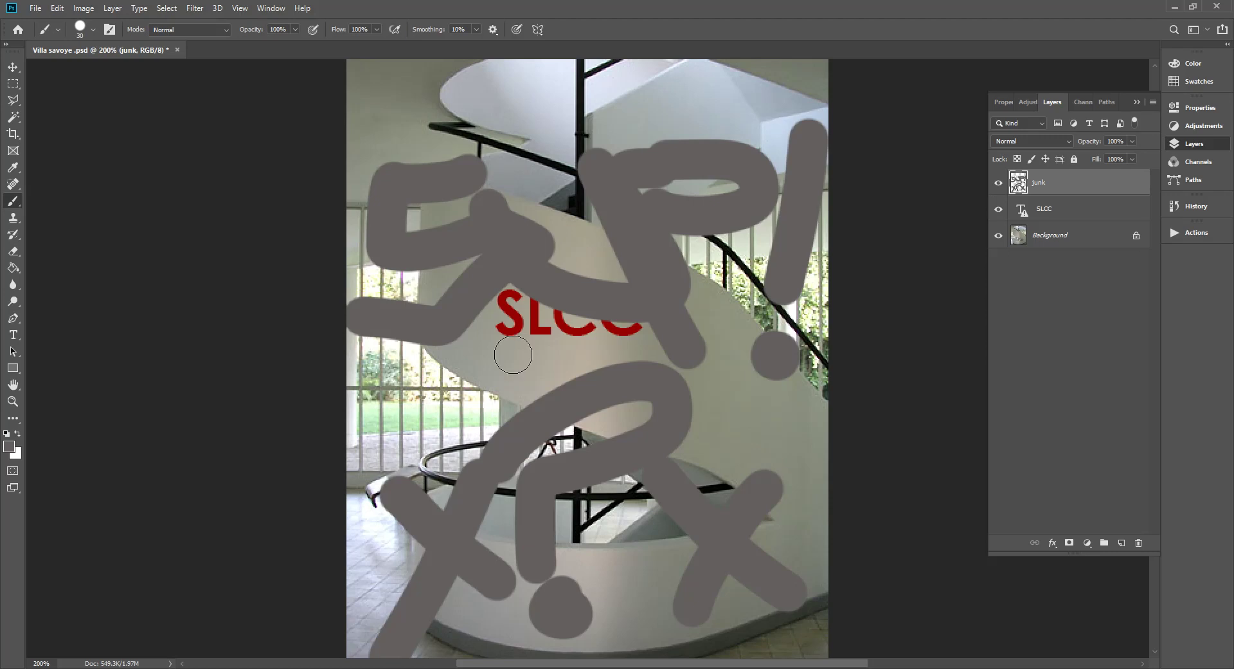
{"action": "key", "text": "ctrl+s"}
{"action": "left_click", "coordinate": [275, 633]}
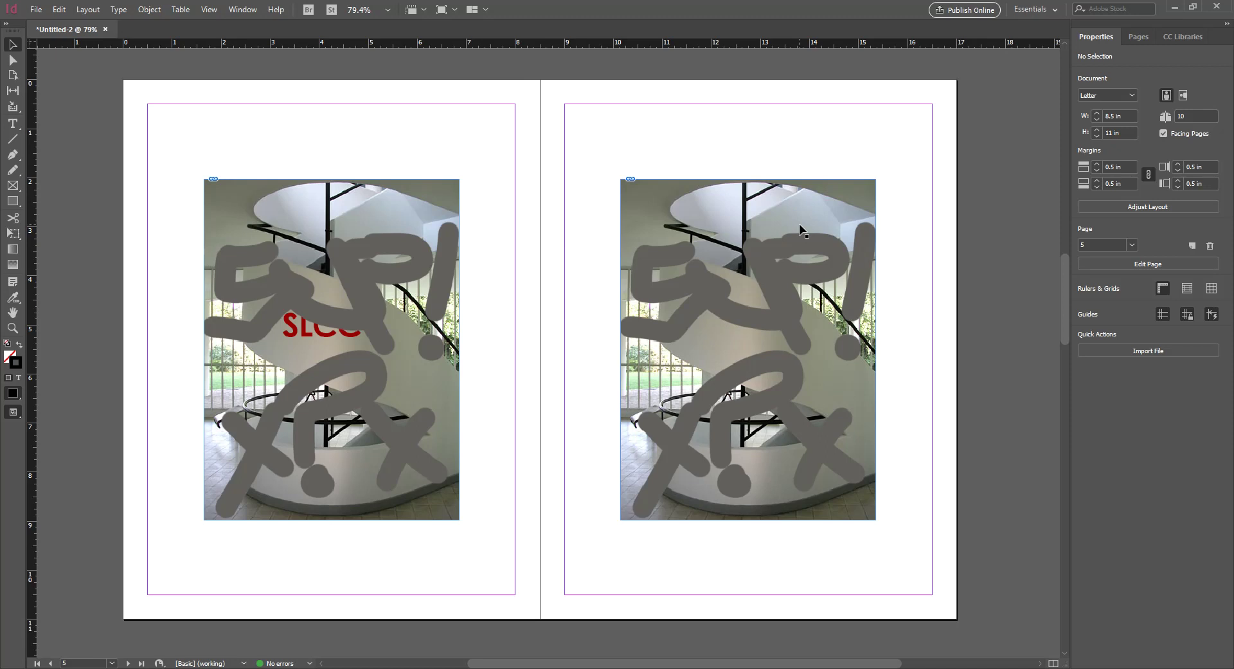
Select the left page image and view its Object Layer Options, closing them unchanged
{"action": "left_click", "coordinate": [742, 214]}
{"action": "left_click", "coordinate": [377, 273]}
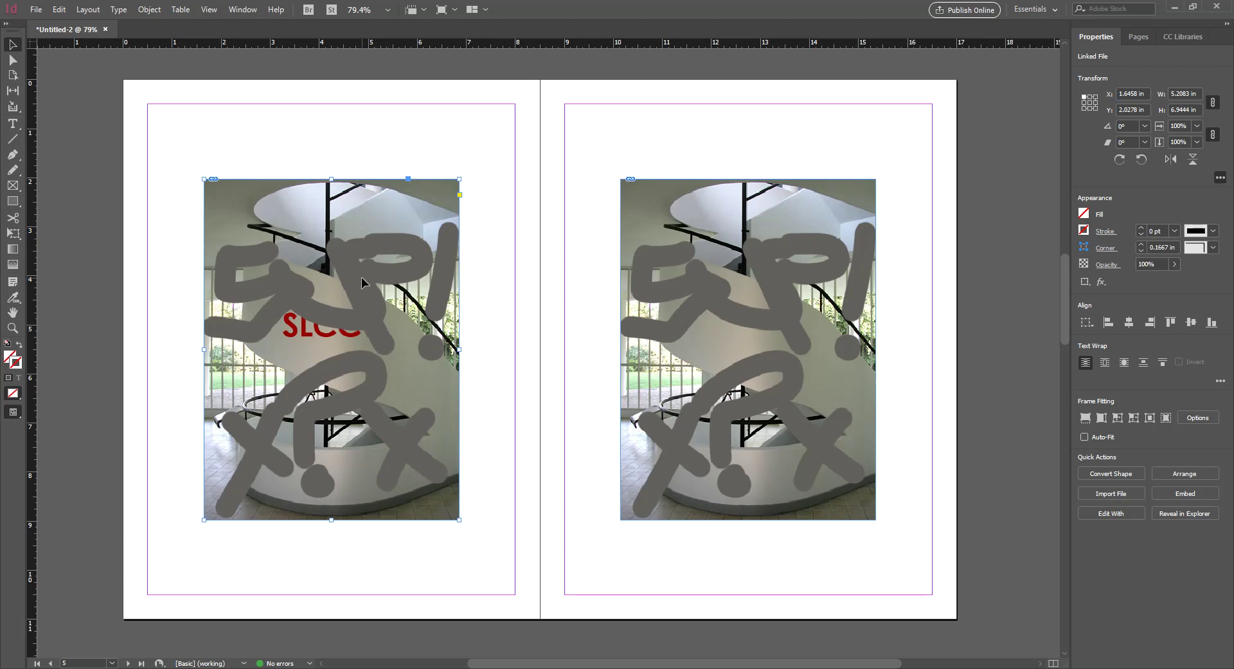
{"action": "right_click", "coordinate": [364, 281]}
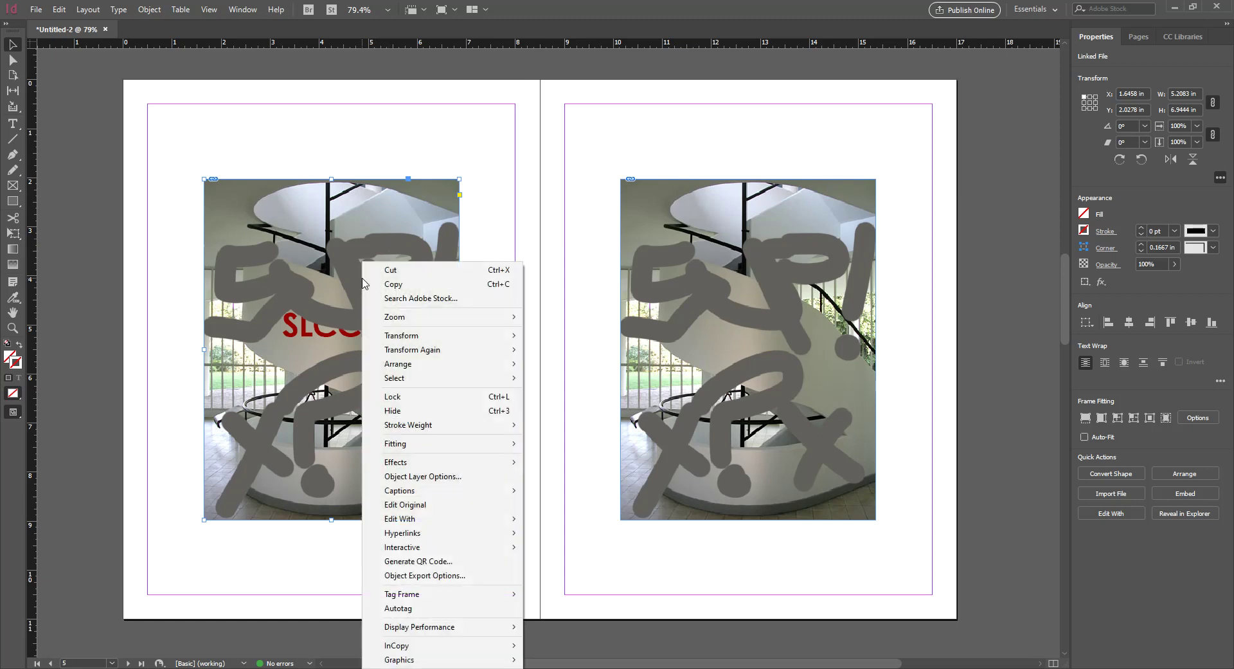
{"action": "left_click", "coordinate": [450, 479]}
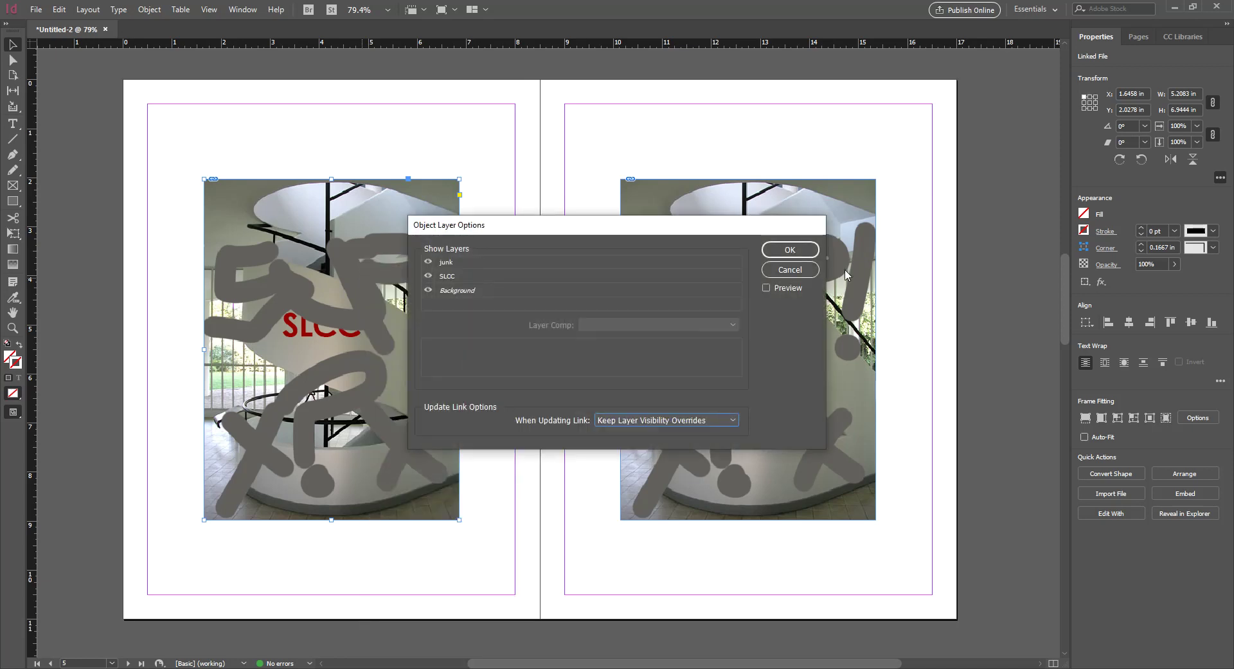
{"action": "left_click", "coordinate": [783, 271]}
Turn off the junk layer in the left image's Object Layer Options, then deselect the image
{"action": "right_click", "coordinate": [317, 316]}
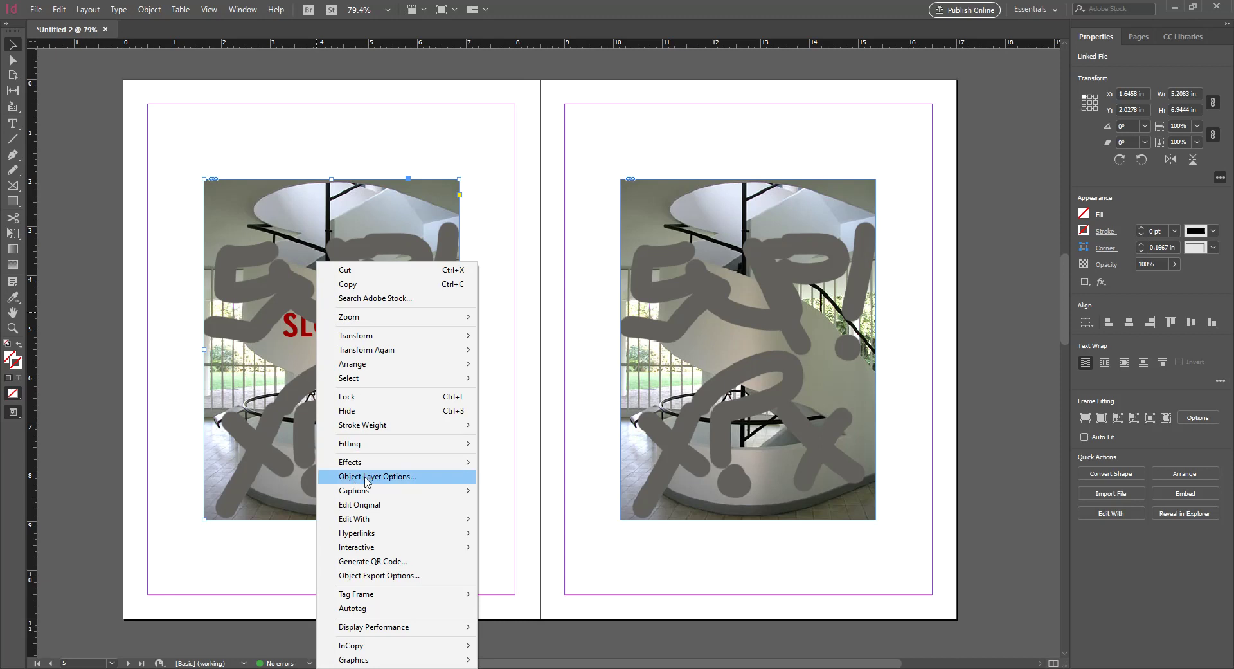
{"action": "left_click", "coordinate": [366, 479]}
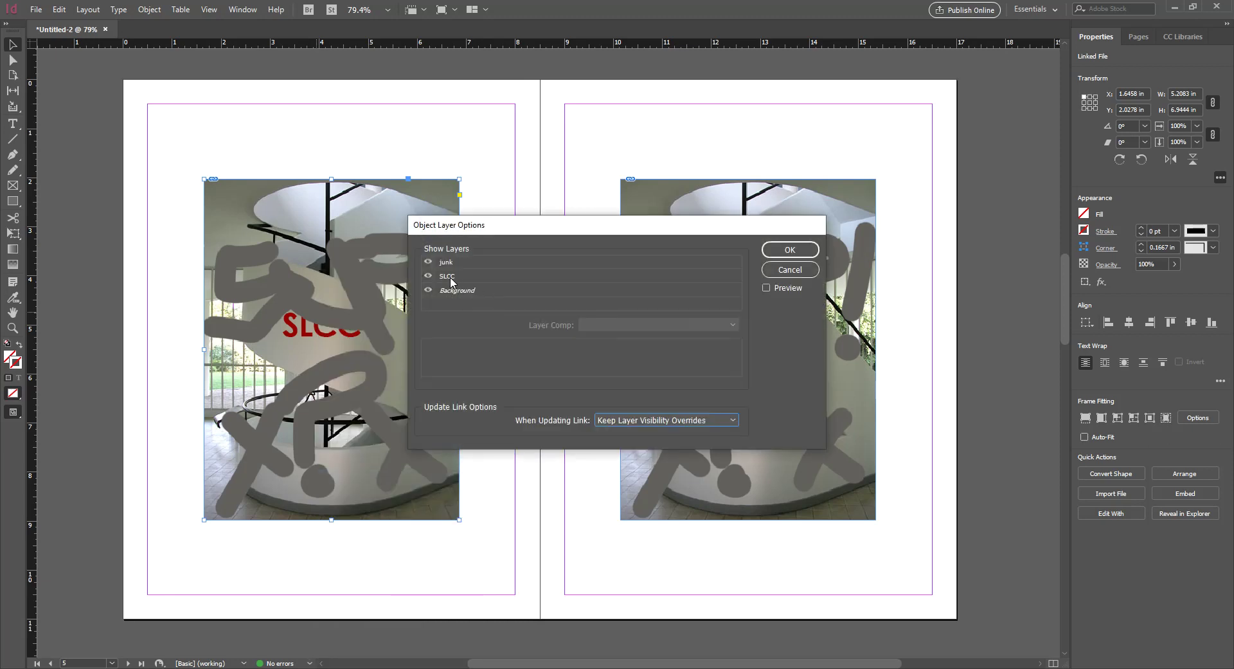
{"action": "left_click", "coordinate": [428, 261]}
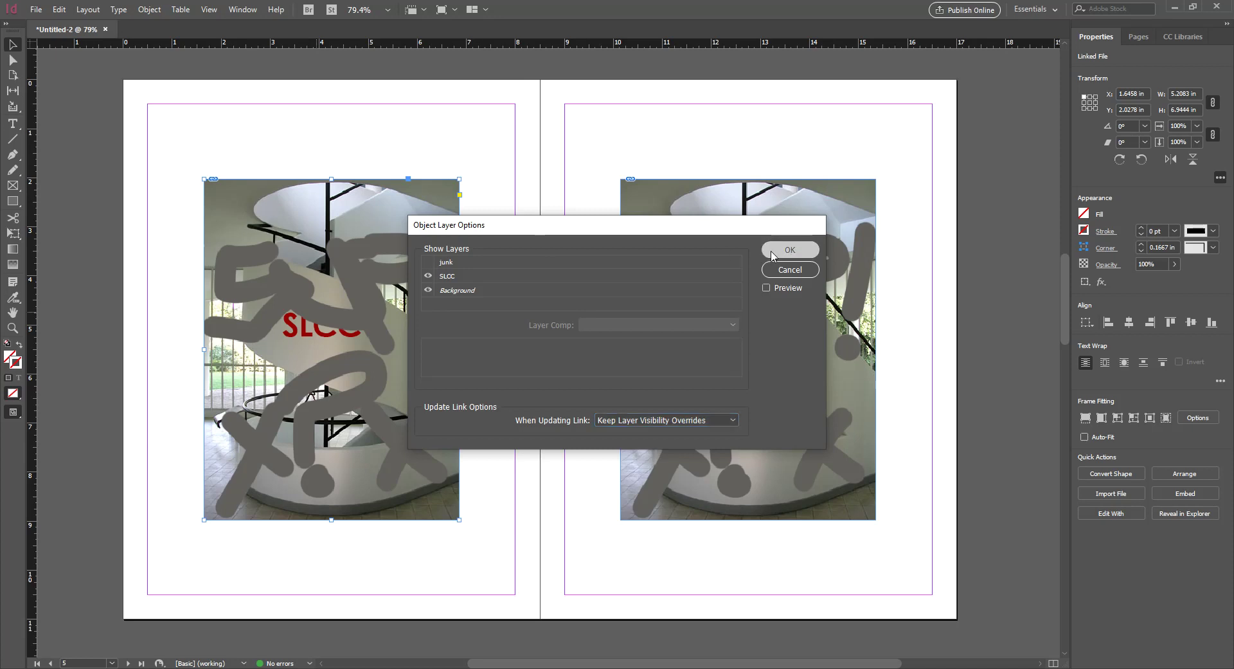
{"action": "left_click", "coordinate": [791, 249]}
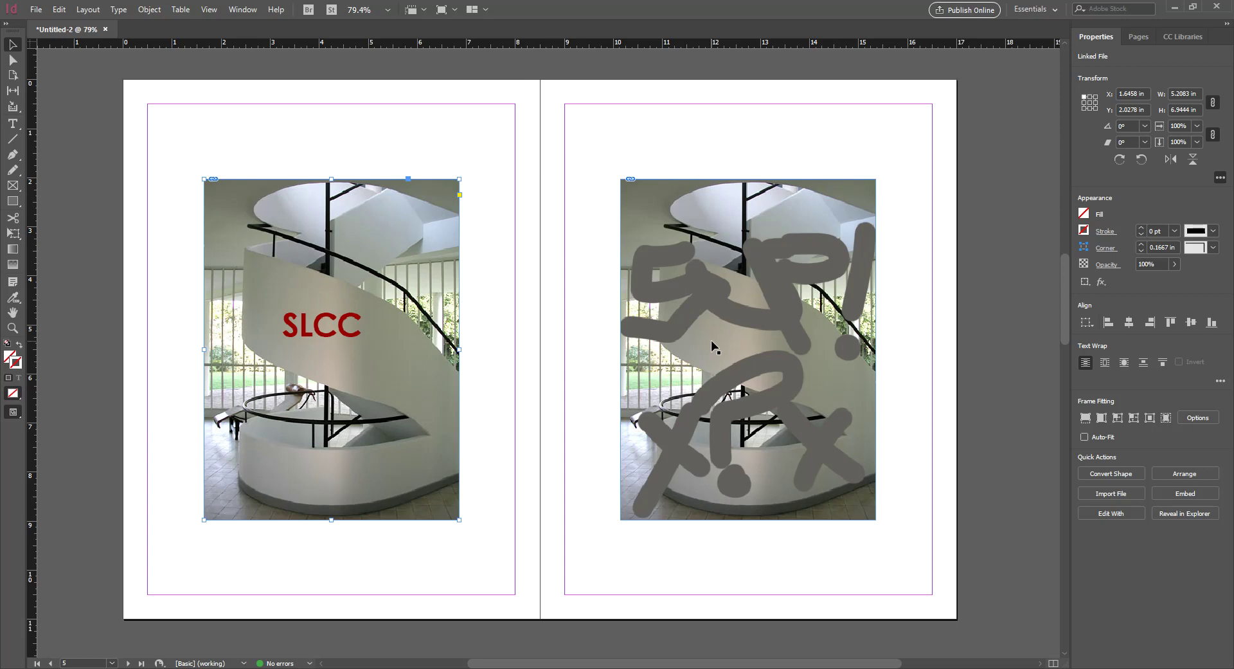
{"action": "left_click", "coordinate": [605, 158]}
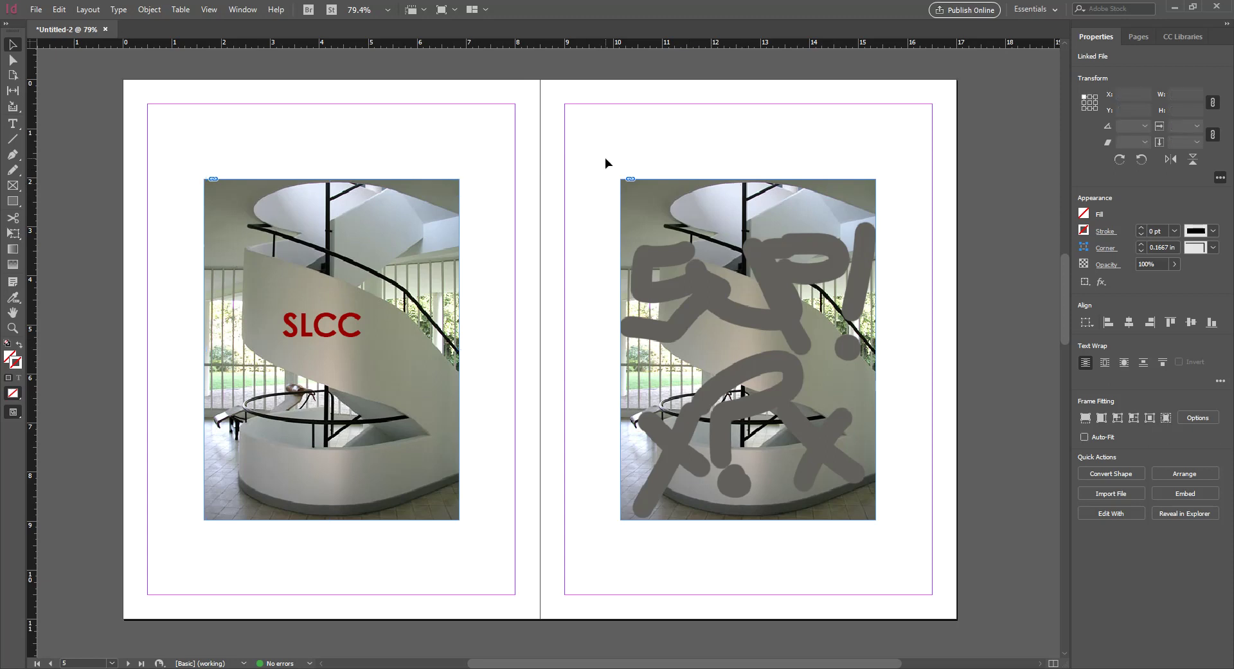
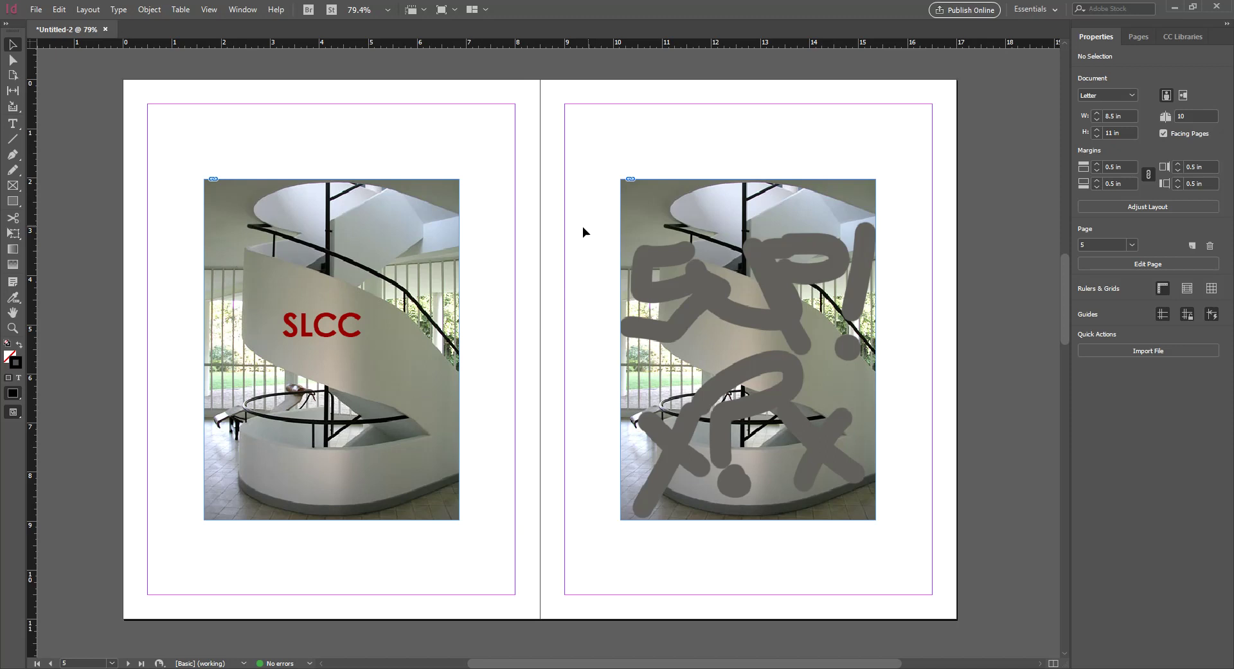
Glance at the Photoshop file, return to InDesign and scroll to the next spread
{"action": "key", "text": "alt+Tab"}
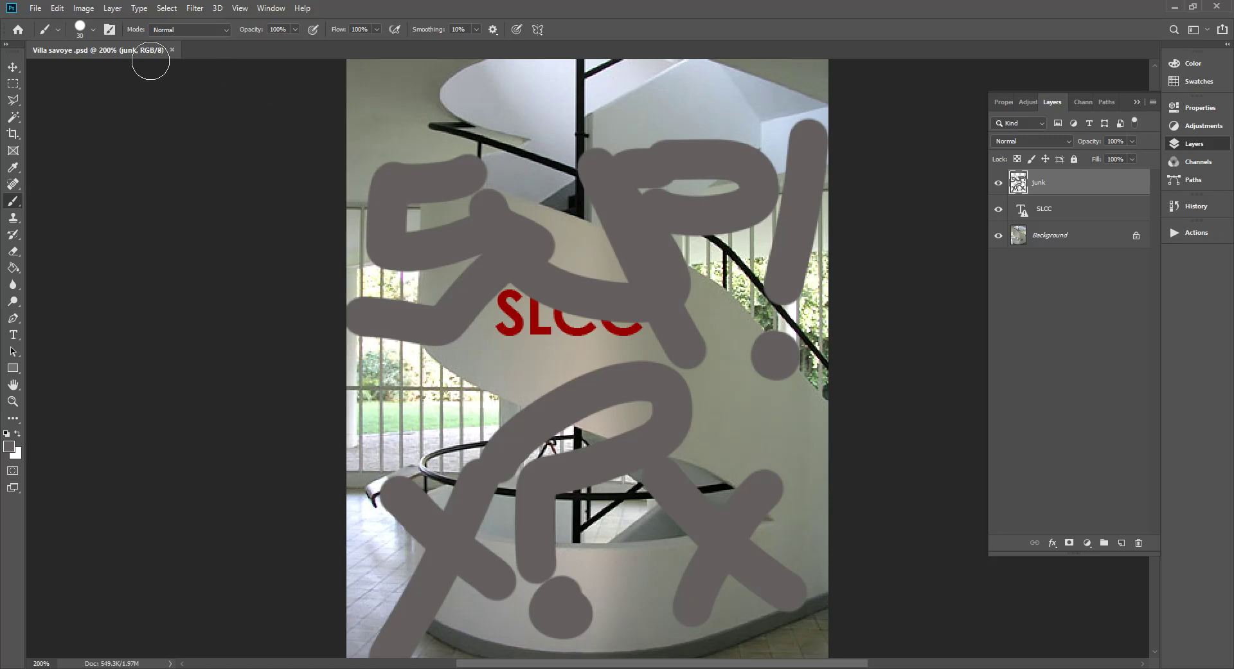
{"action": "key", "text": "alt+Tab"}
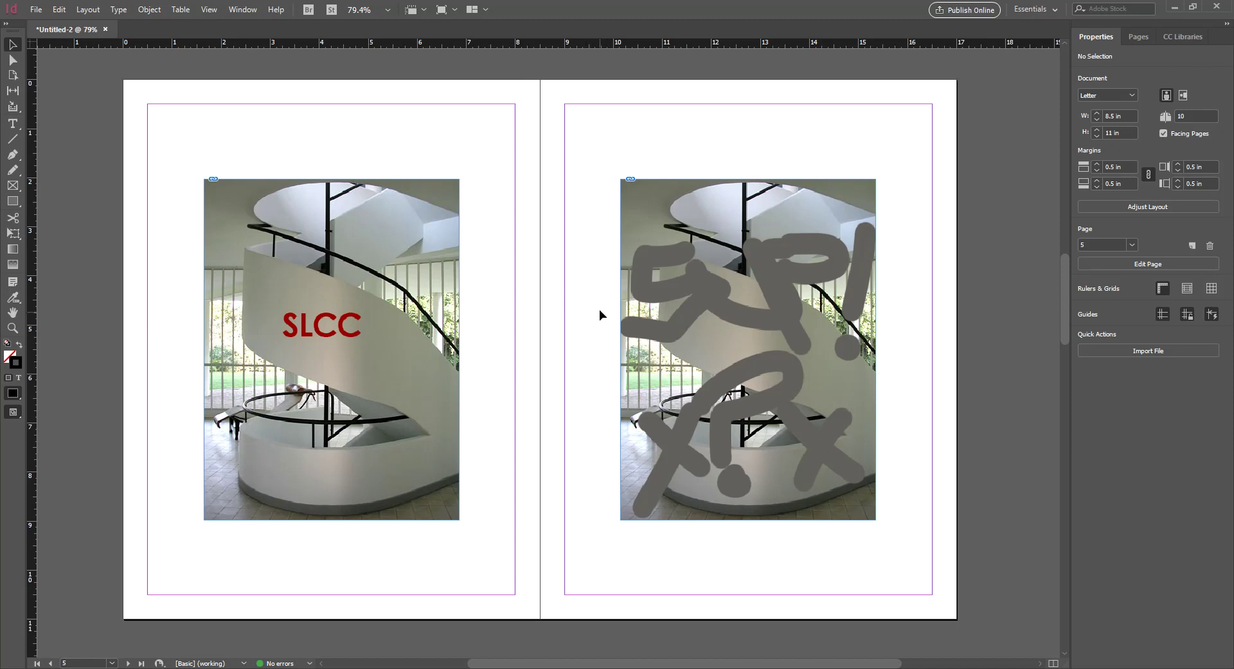
{"action": "scroll", "coordinate": [606, 341], "scroll_direction": "down", "scroll_amount": 15}
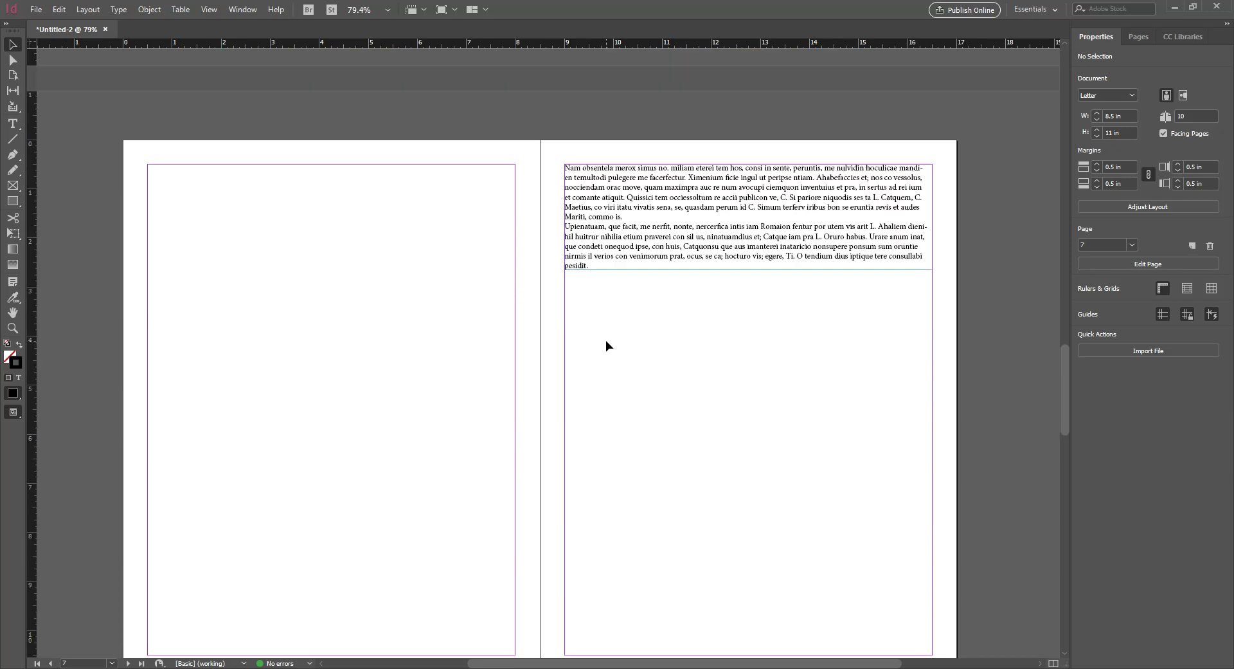
{"action": "scroll", "coordinate": [606, 340], "scroll_direction": "down", "scroll_amount": 20}
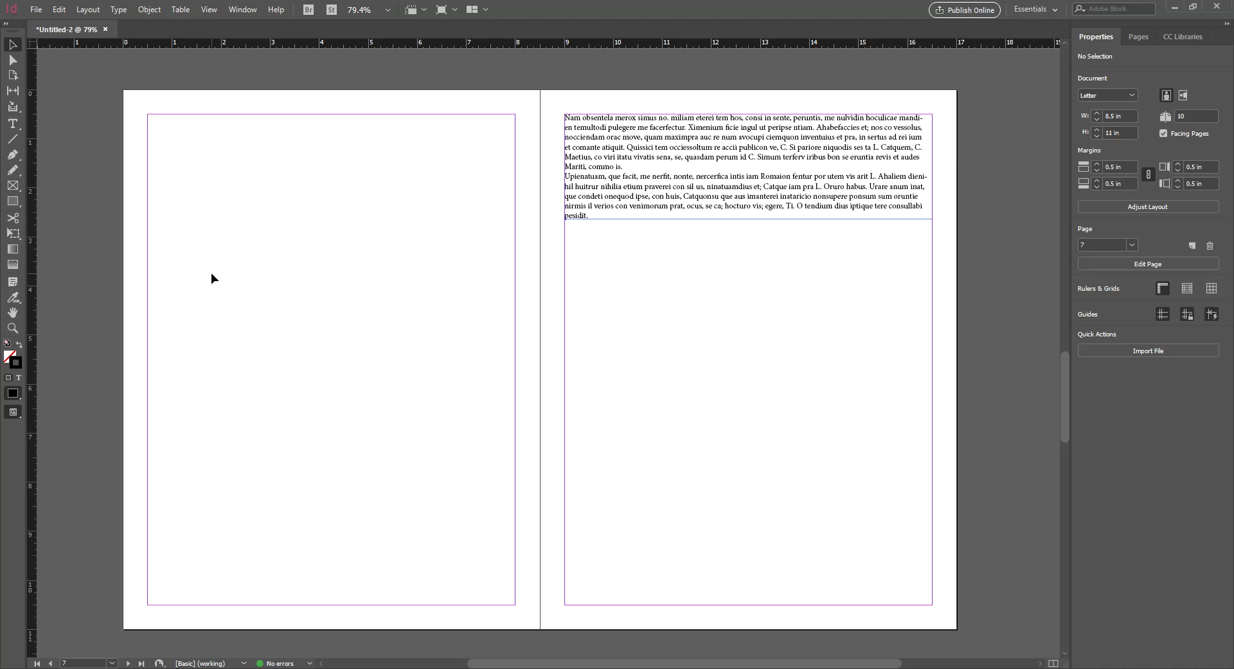
Draw an empty rectangle frame across the left page and bring up the Place dialog
{"action": "key", "text": "f"}
{"action": "mouse_move", "coordinate": [148, 230]}
{"action": "left_mouse_down"}
{"action": "mouse_move", "coordinate": [325, 445]}
{"action": "mouse_move", "coordinate": [491, 457]}
{"action": "mouse_move", "coordinate": [514, 473]}
{"action": "left_mouse_up"}
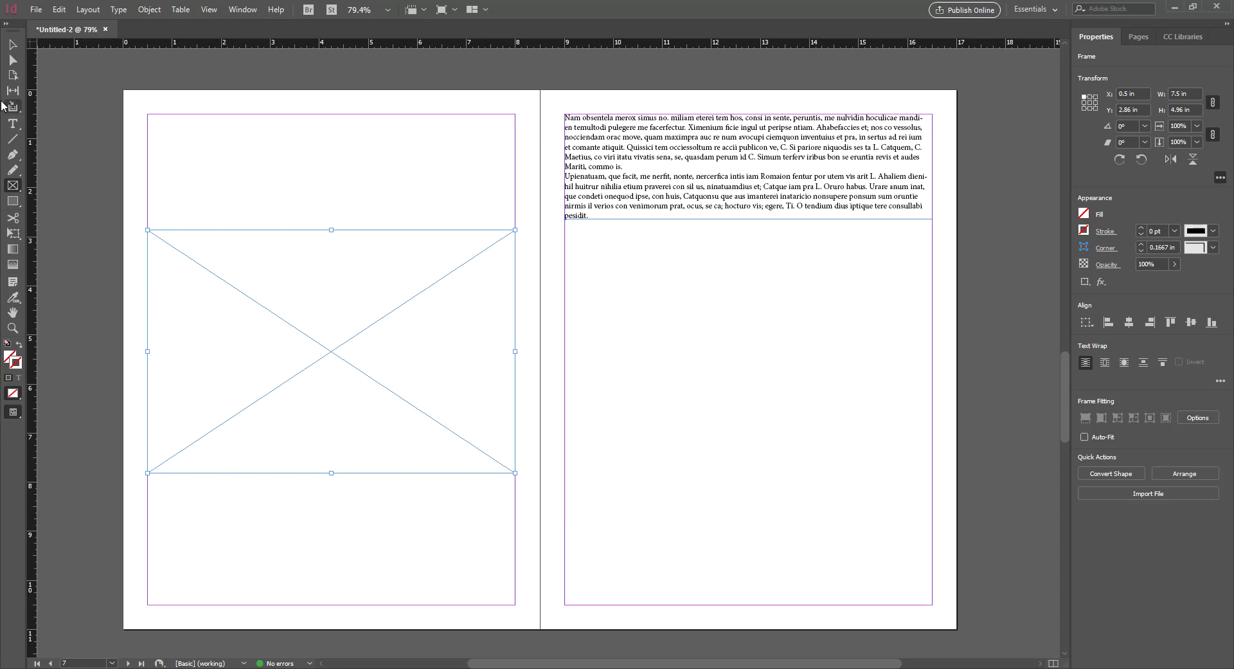
{"action": "left_click", "coordinate": [12, 44]}
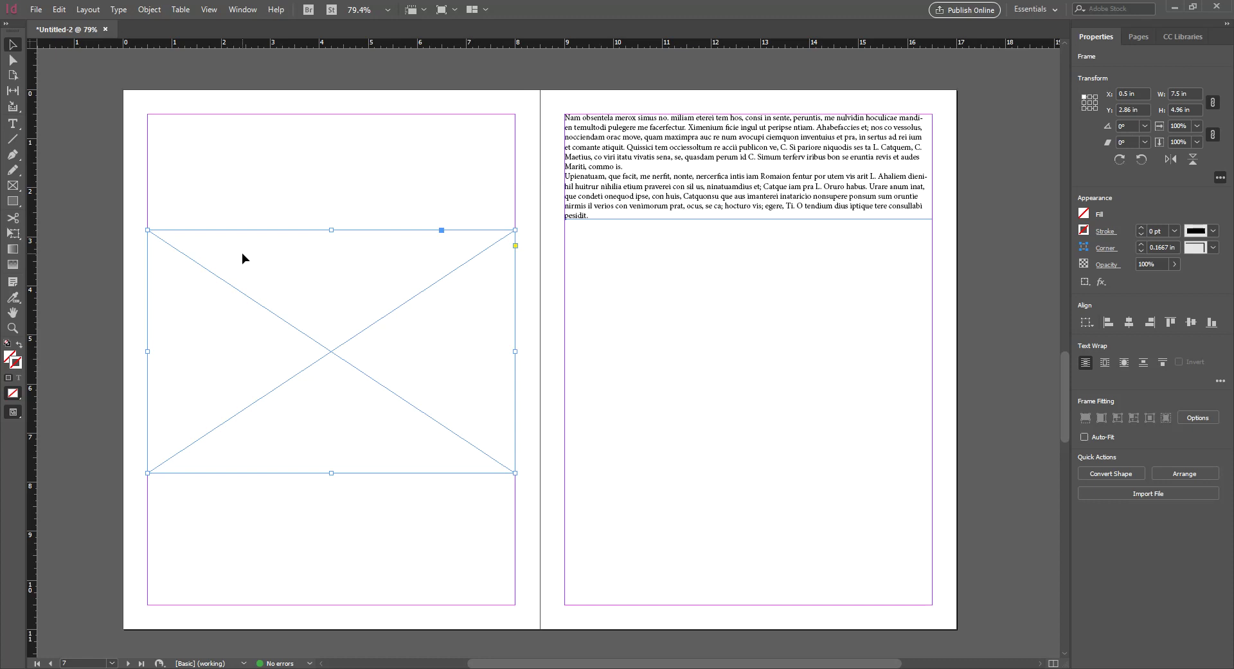
{"action": "key", "text": "ctrl+d"}
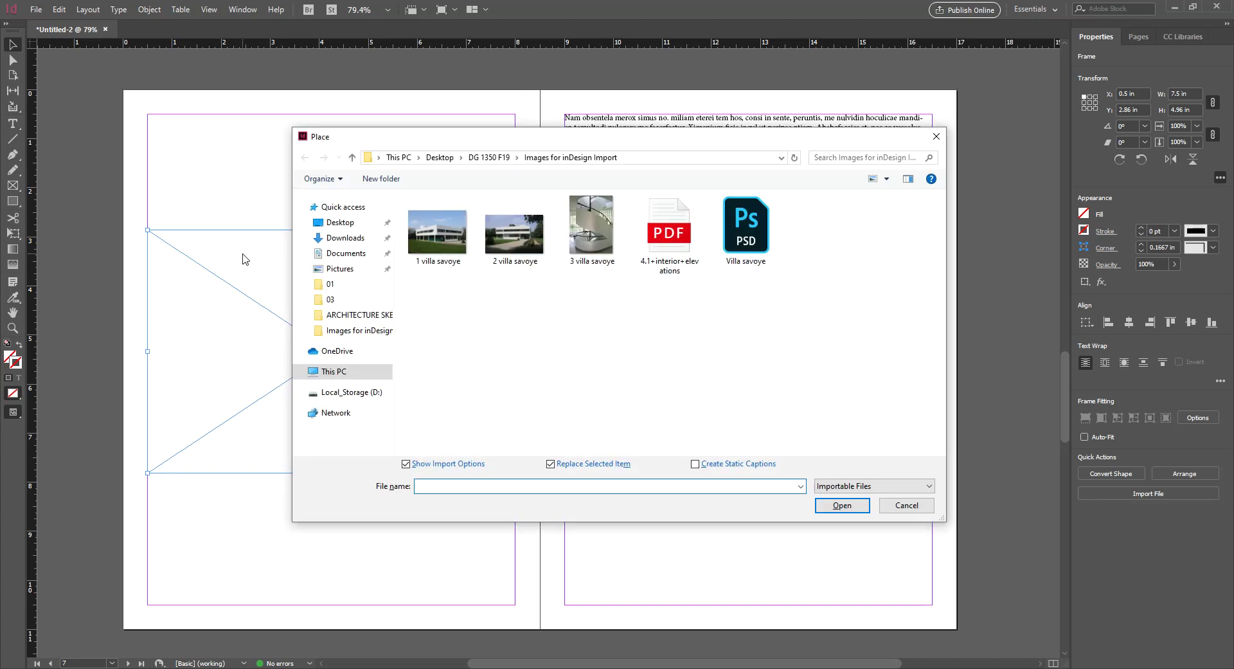
Open 4.1+interior+elevations.pdf with import options and start stepping through its page preview
{"action": "left_click", "coordinate": [657, 237]}
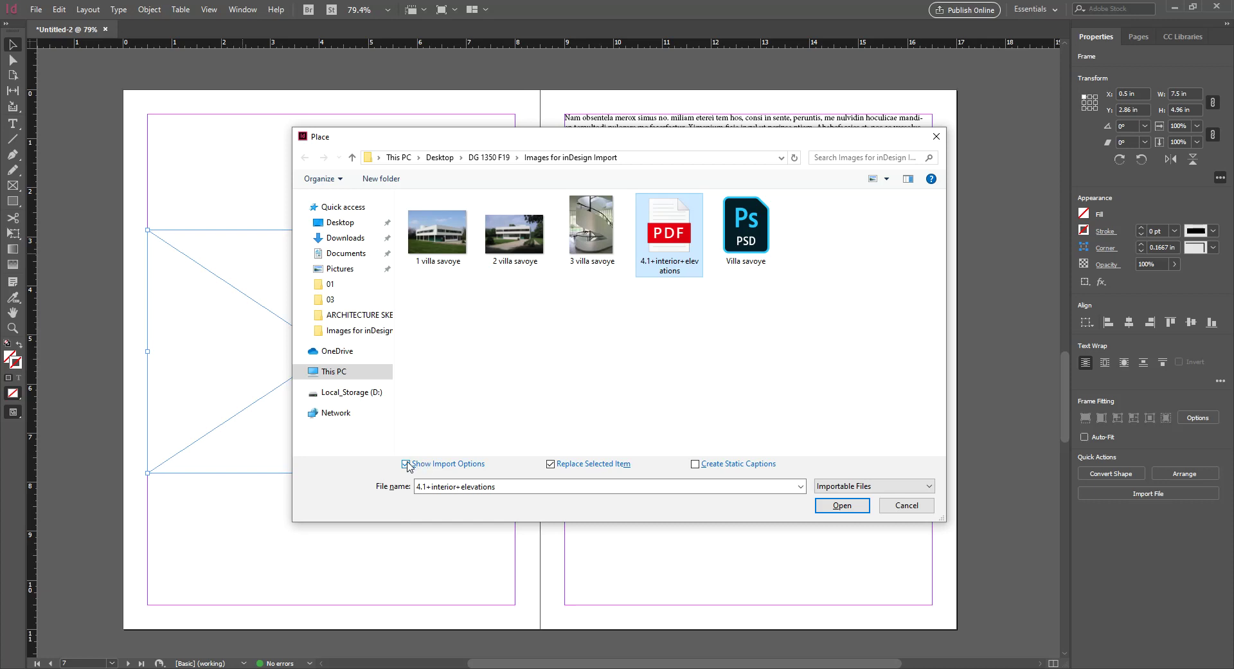
{"action": "left_click", "coordinate": [825, 506]}
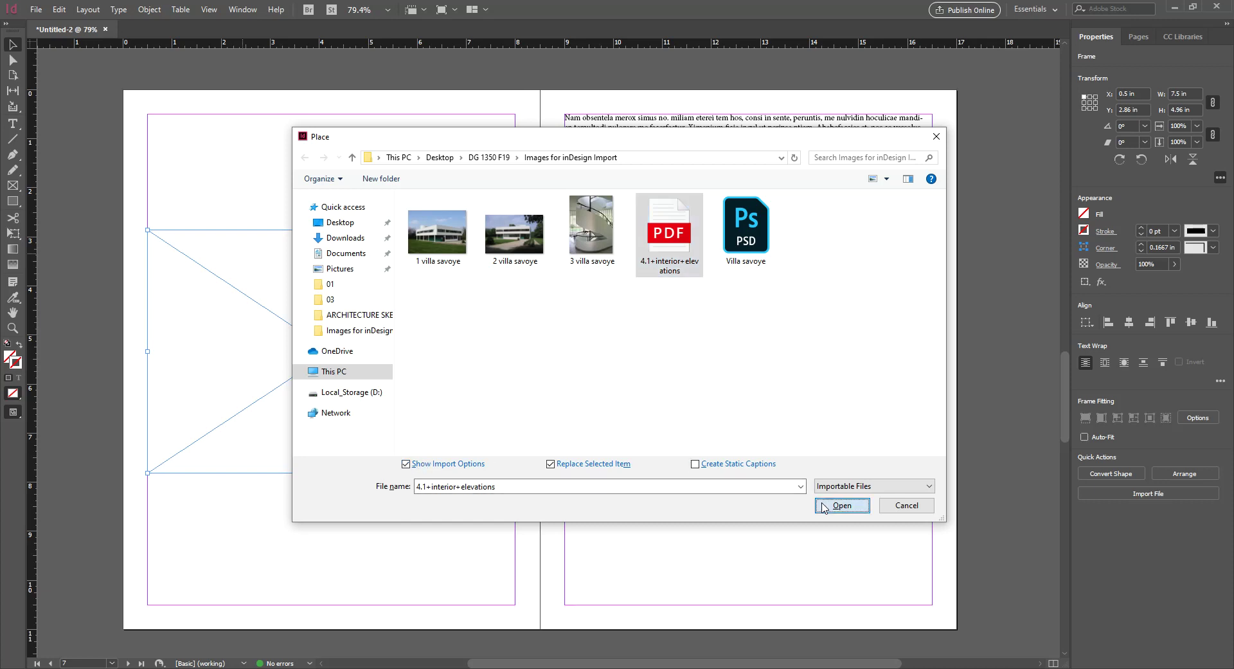
{"action": "left_click", "coordinate": [519, 363]}
Page through the PDF preview to the last page, back to page 1, then to page 3
{"action": "left_click", "coordinate": [519, 363]}
{"action": "left_click", "coordinate": [520, 363]}
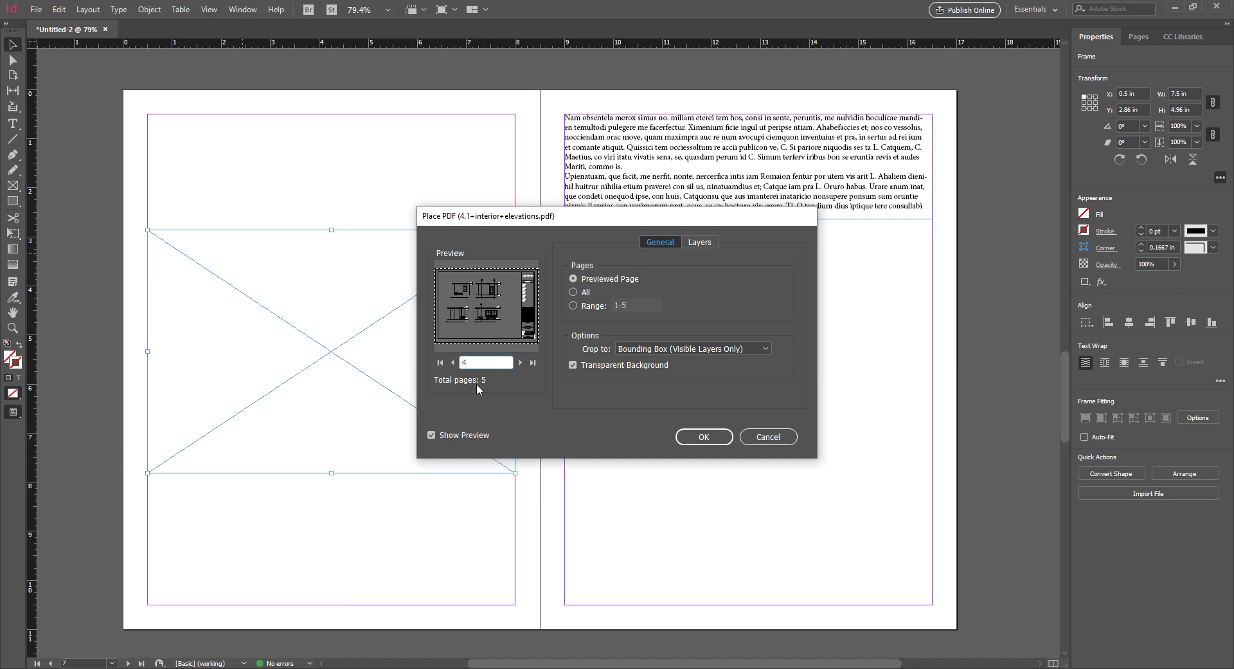
{"action": "left_click", "coordinate": [522, 361]}
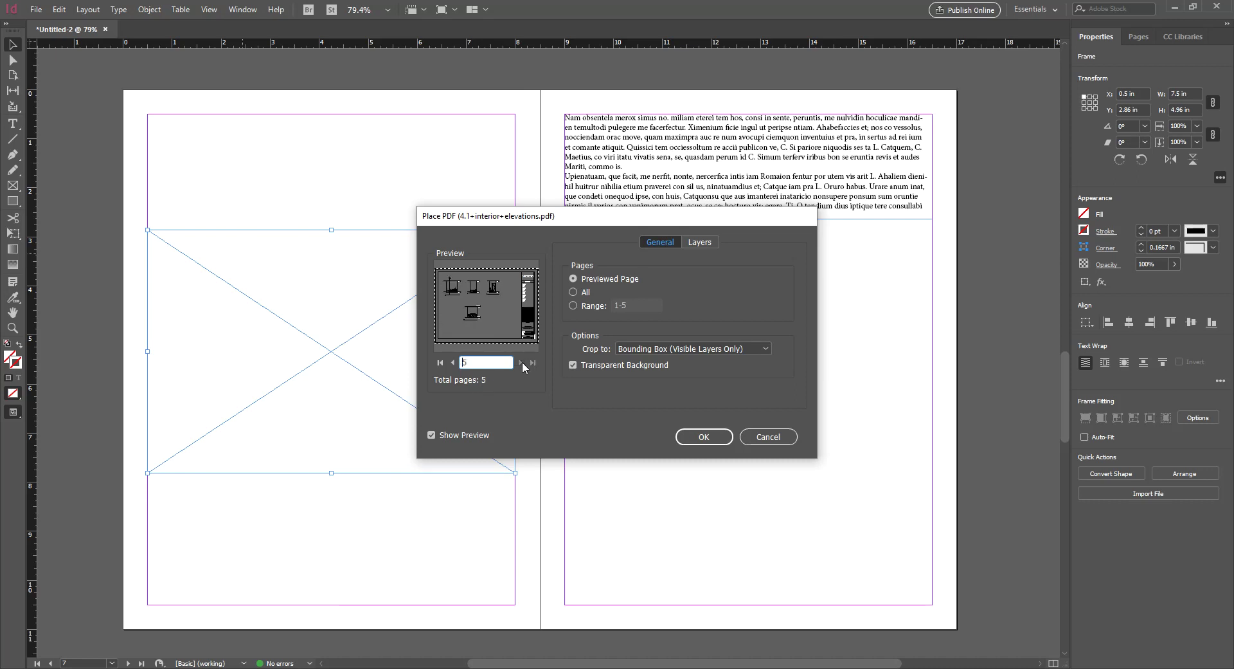
{"action": "left_click", "coordinate": [454, 362]}
{"action": "left_click", "coordinate": [453, 363]}
{"action": "left_click", "coordinate": [453, 362]}
{"action": "left_click", "coordinate": [453, 362]}
{"action": "left_click", "coordinate": [520, 362]}
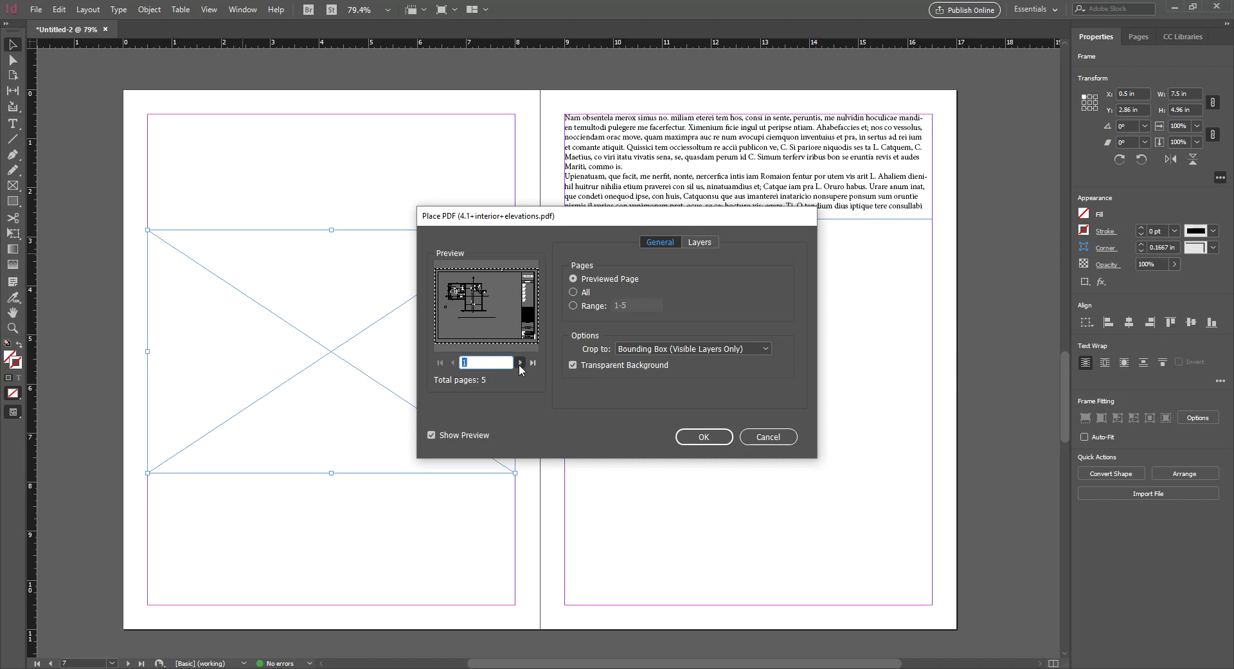
{"action": "left_click", "coordinate": [520, 363]}
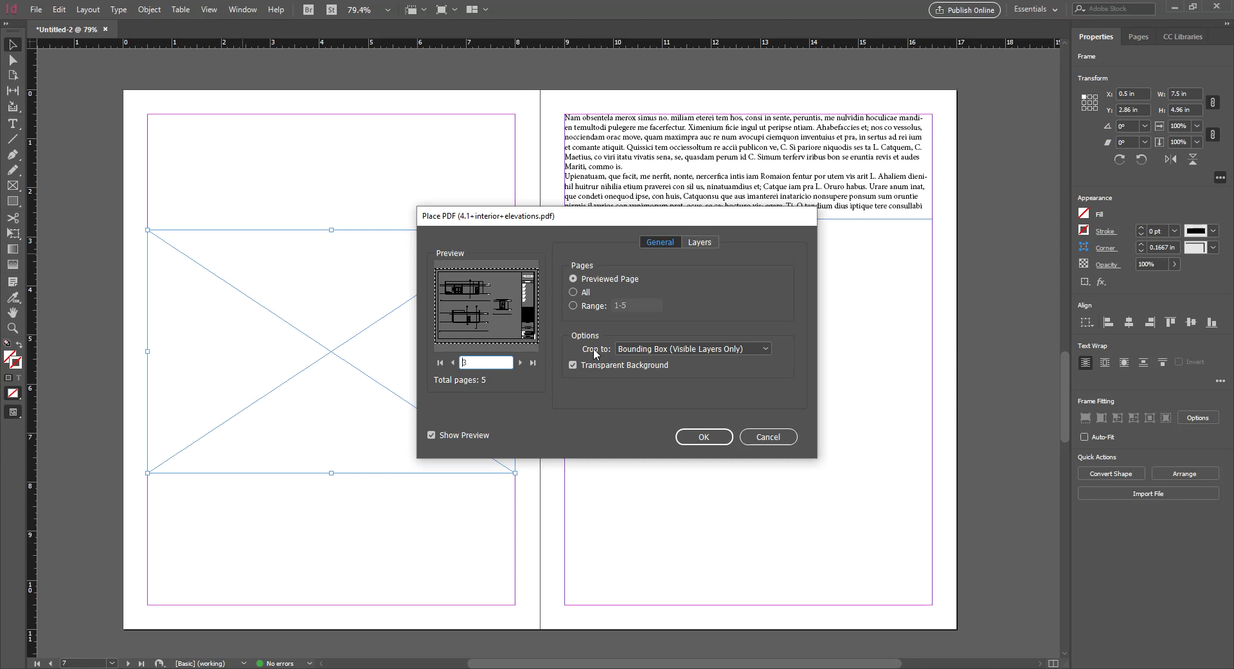
Set Crop to Media and place page 3 into the left-page frame
{"action": "left_click", "coordinate": [645, 349]}
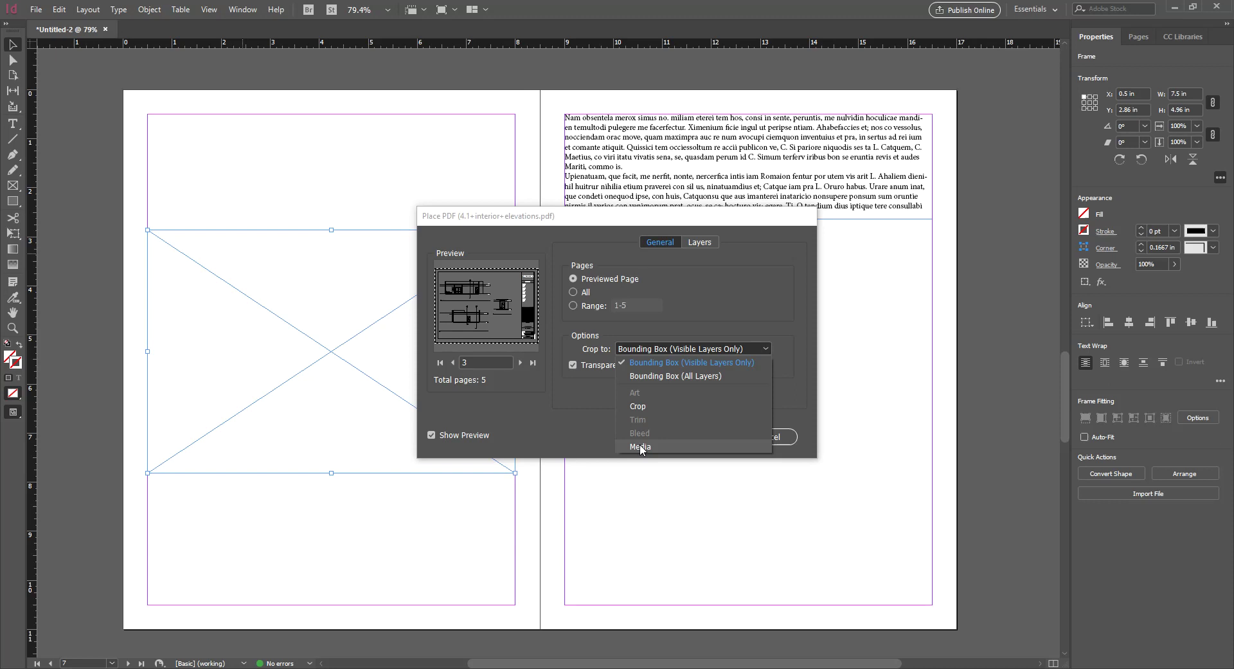
{"action": "left_click", "coordinate": [640, 447]}
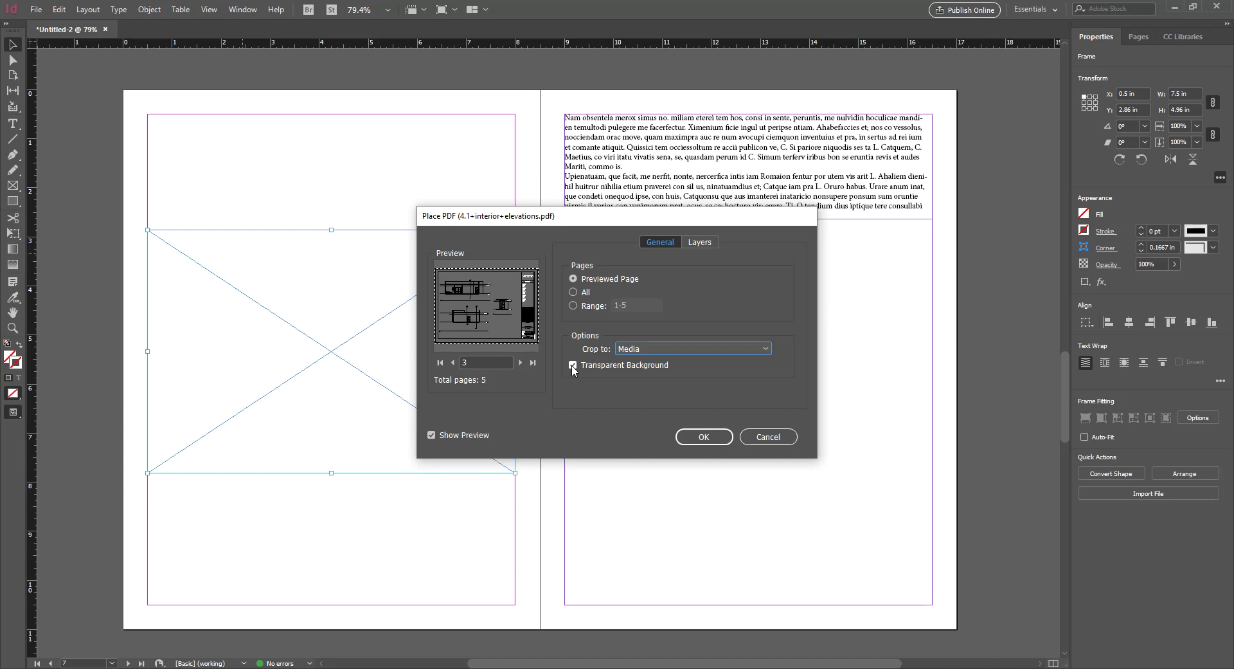
{"action": "left_click", "coordinate": [686, 442]}
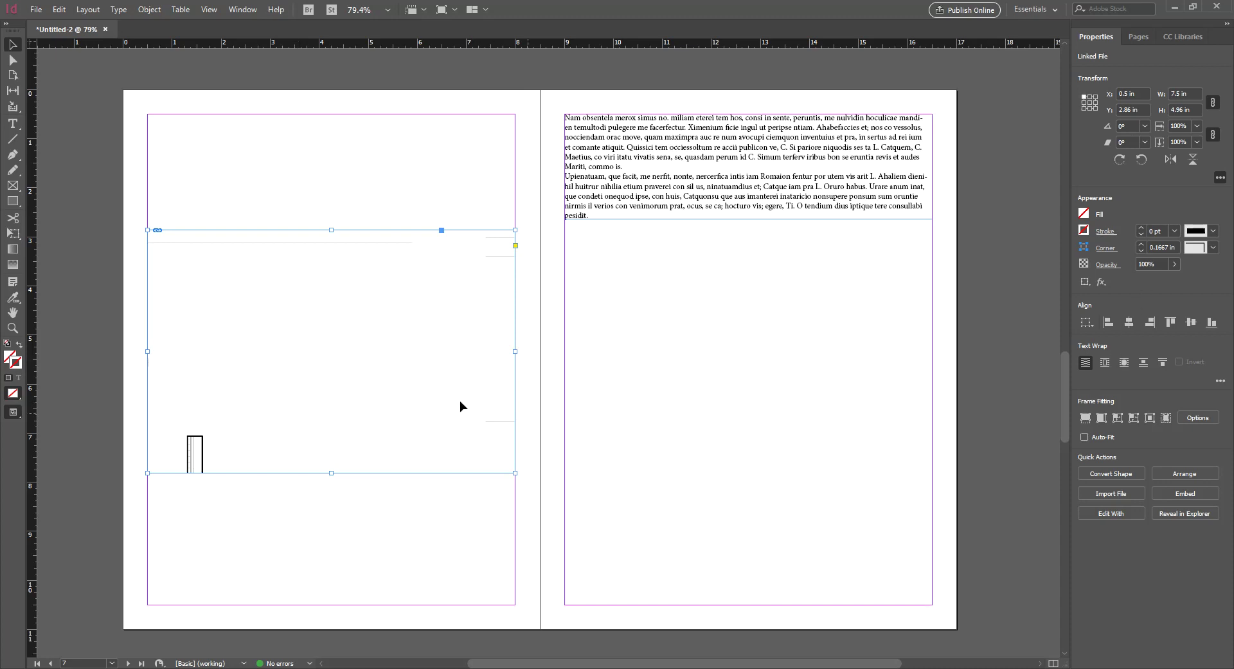
Fit the elevation drawing proportionally with Auto-Fit, then draw a 7.5 × 4.8 in frame below the right-page text
{"action": "left_click", "coordinate": [1101, 419]}
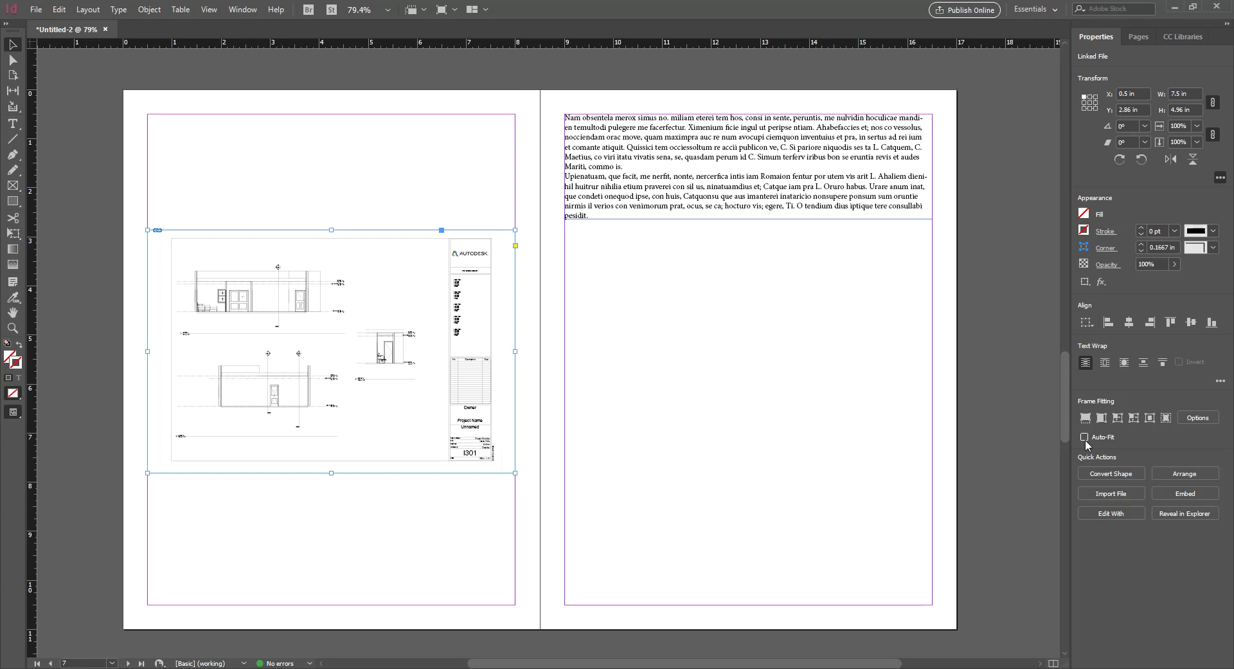
{"action": "left_click", "coordinate": [1085, 438]}
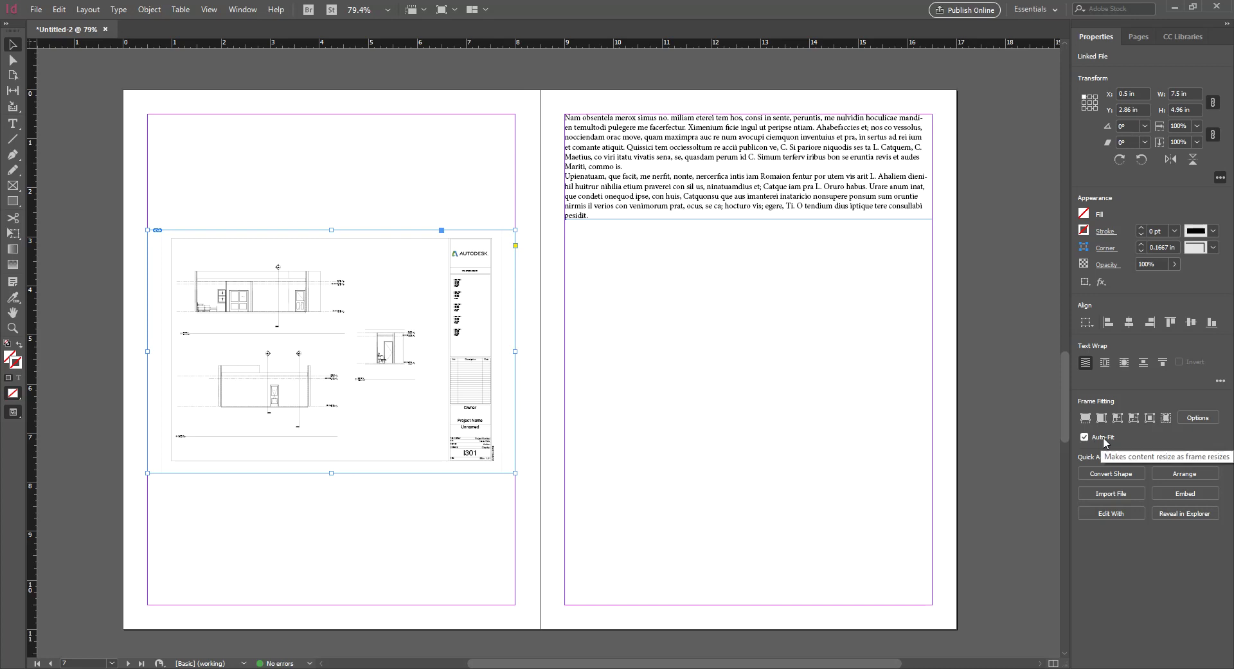
{"action": "left_click", "coordinate": [658, 331]}
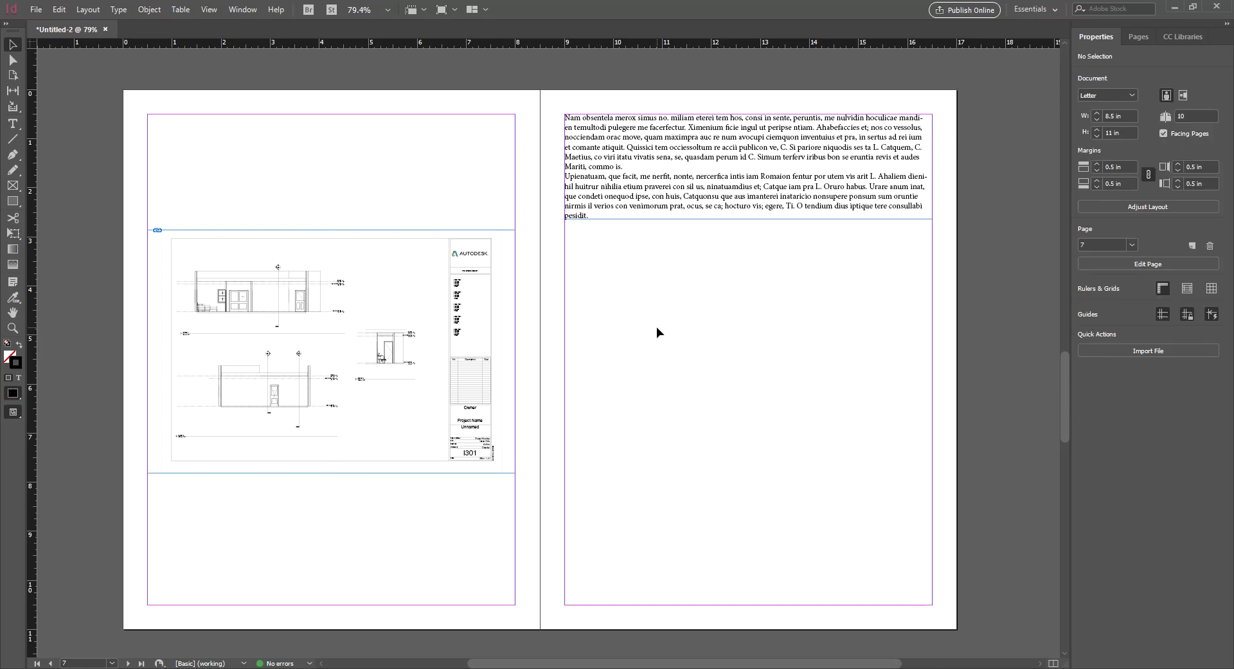
{"action": "key", "text": "f"}
{"action": "left_click_drag", "start_coordinate": [565, 256], "coordinate": [932, 491]}
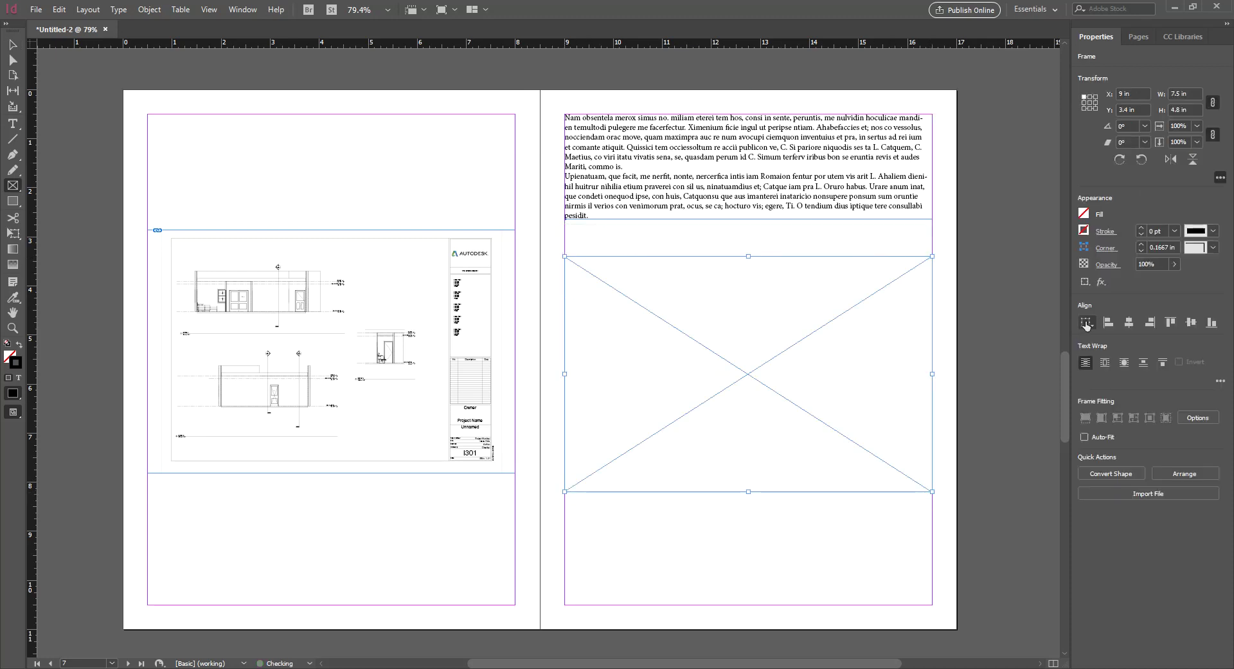
Turn on Auto-Fit for the new frame and place elevations PDF page 5 (sheet I402) into it
{"action": "left_click", "coordinate": [1085, 437]}
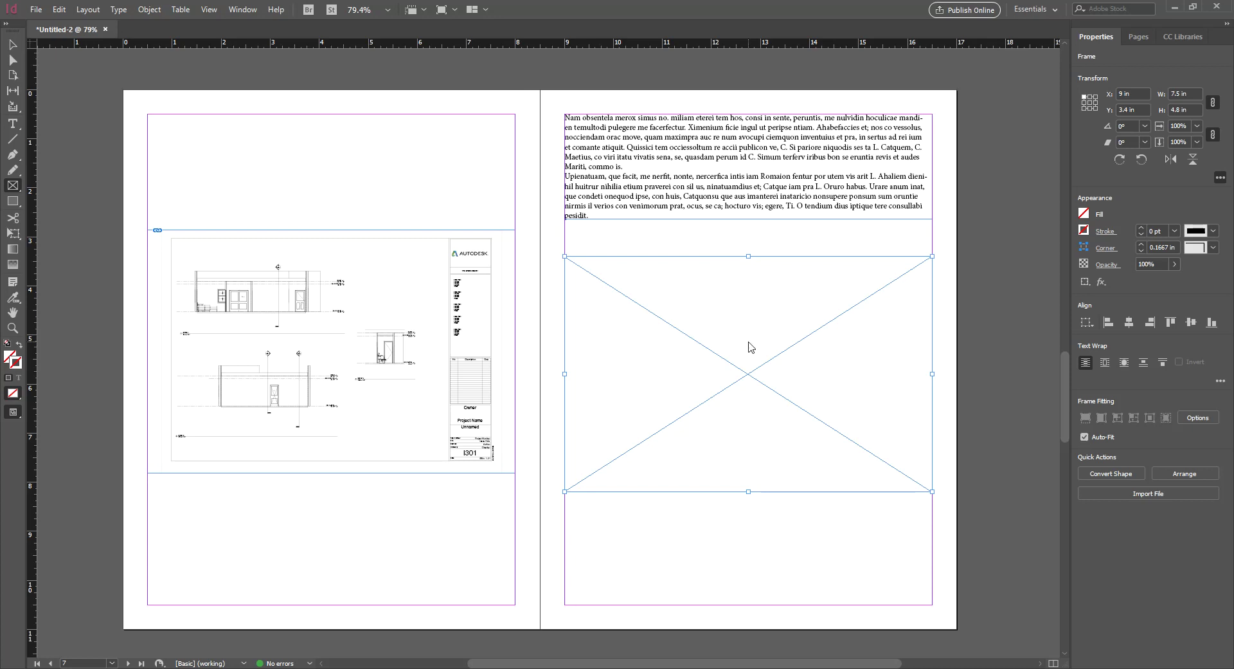
{"action": "key", "text": "ctrl+d"}
{"action": "left_click", "coordinate": [695, 233]}
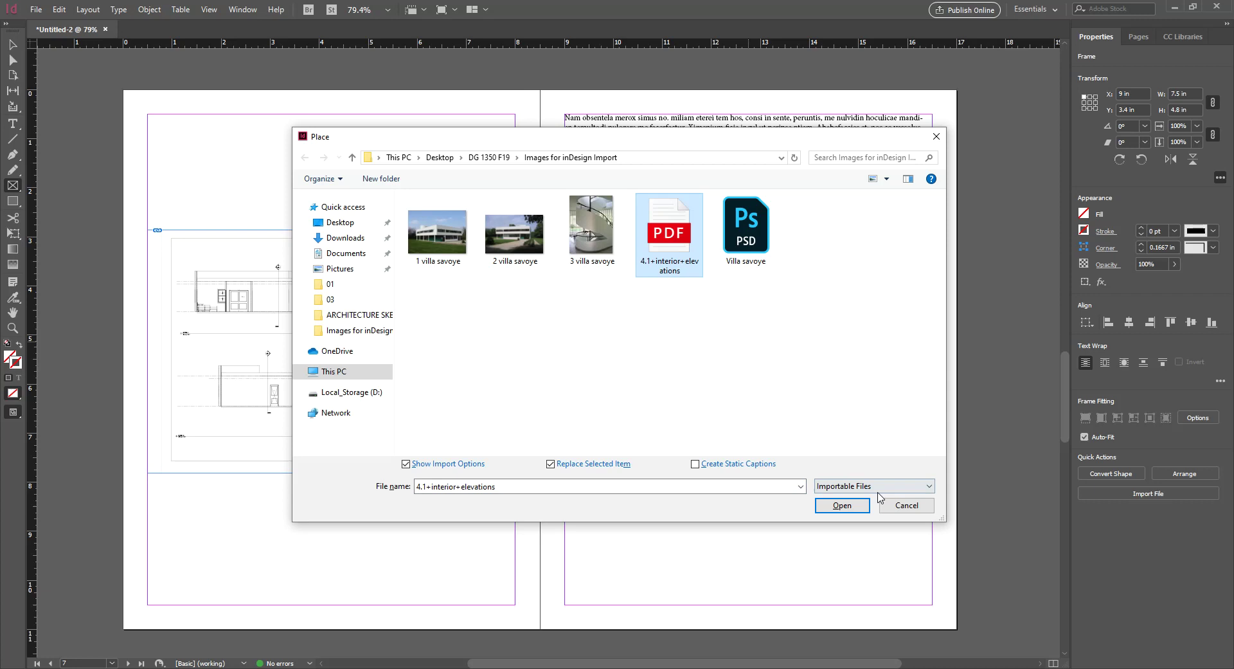
{"action": "left_click", "coordinate": [851, 505]}
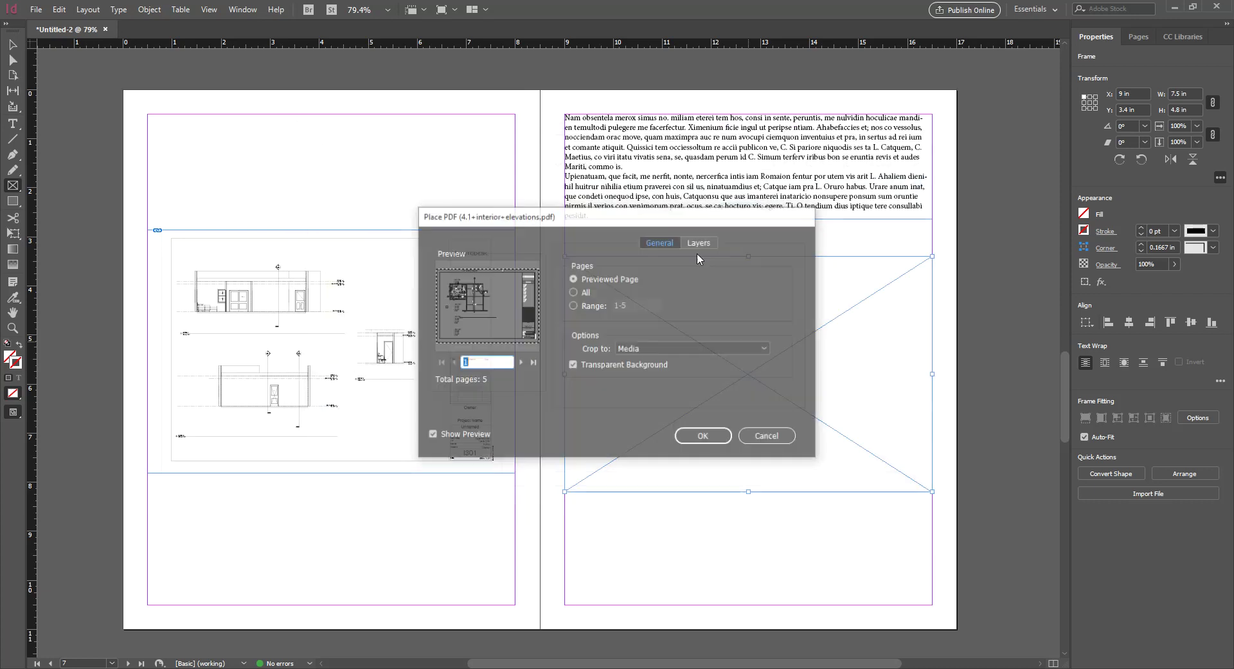
{"action": "left_click", "coordinate": [524, 362]}
{"action": "left_click", "coordinate": [523, 362]}
{"action": "left_click", "coordinate": [523, 362]}
{"action": "left_click", "coordinate": [523, 362]}
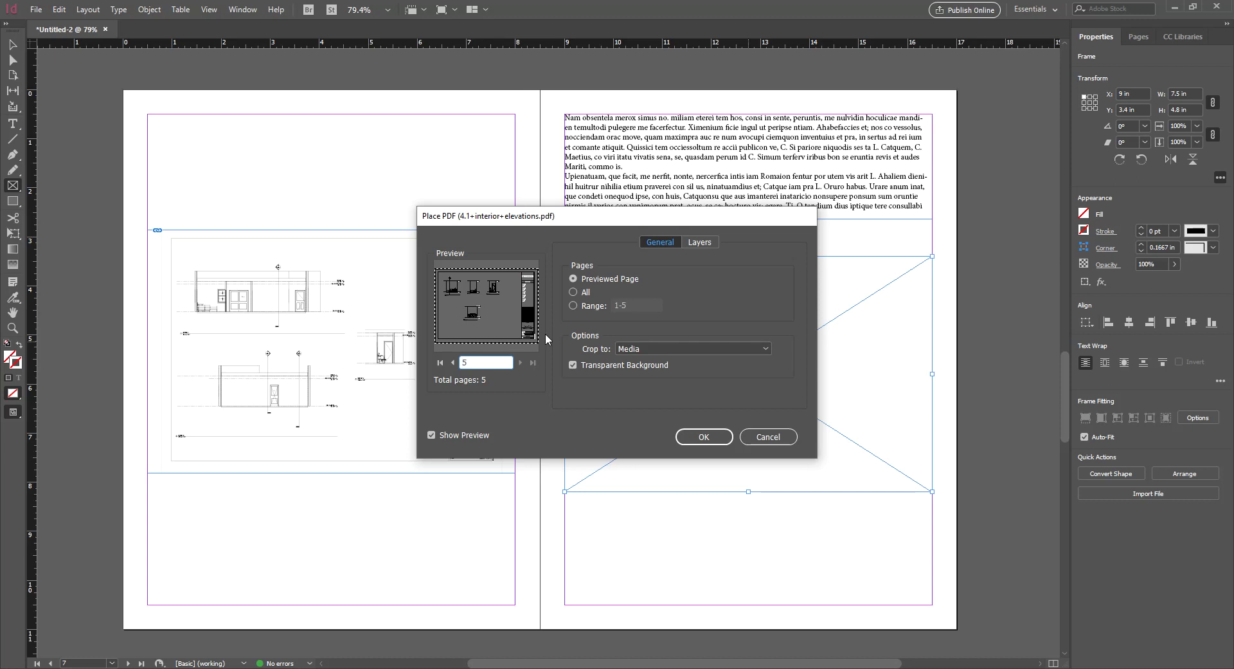
{"action": "left_click", "coordinate": [702, 437]}
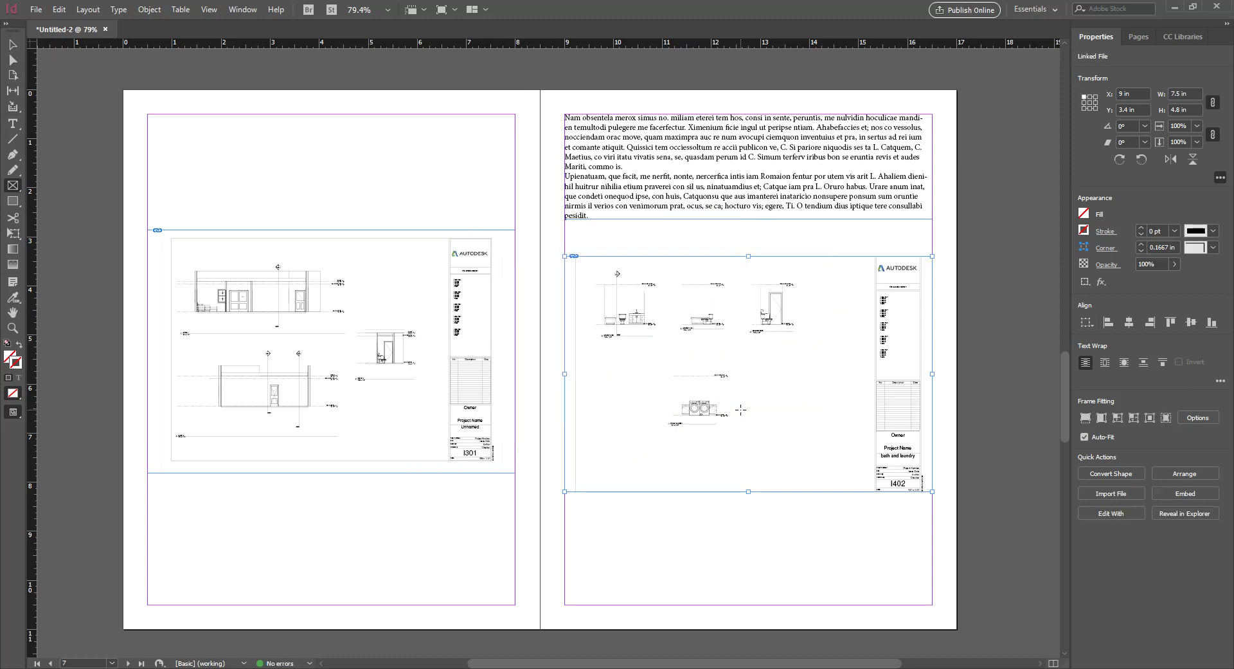
Try shifting the I402 drawing inside its frame, then undo the move and deselect
{"action": "key", "text": "a"}
{"action": "left_click", "coordinate": [726, 355]}
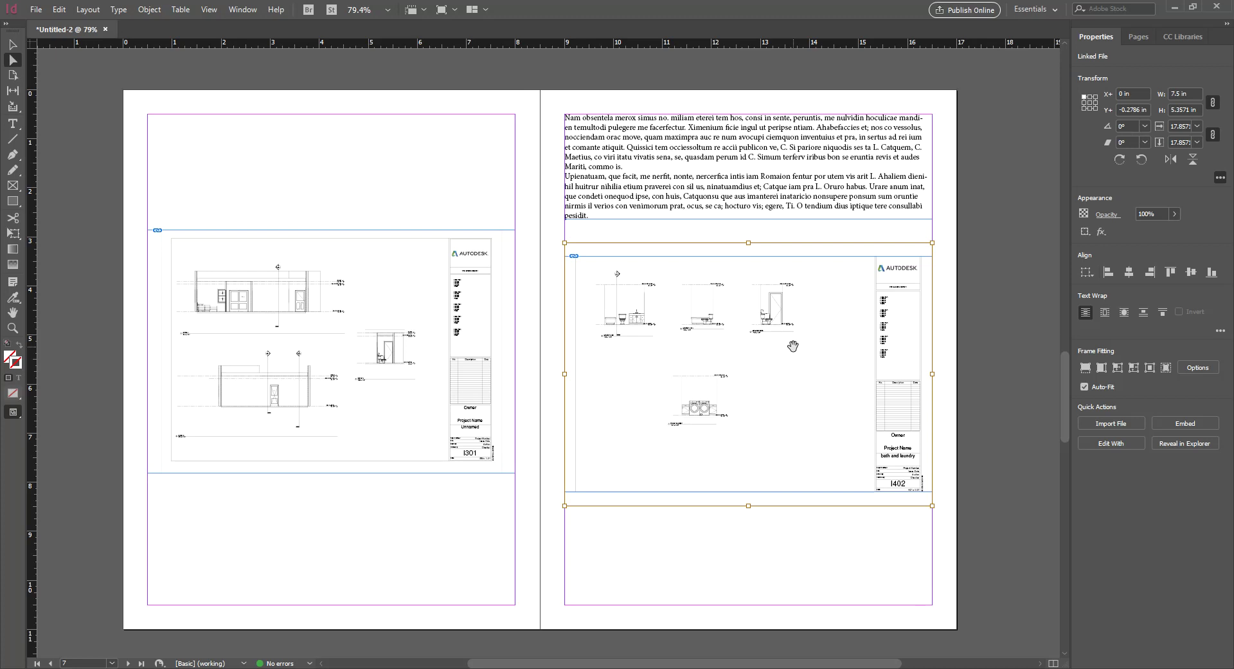
{"action": "left_click", "coordinate": [732, 550]}
{"action": "mouse_move", "coordinate": [713, 317]}
{"action": "left_mouse_down"}
{"action": "mouse_move", "coordinate": [697, 341]}
{"action": "mouse_move", "coordinate": [528, 326]}
{"action": "left_mouse_up"}
{"action": "key", "text": "ctrl+z"}
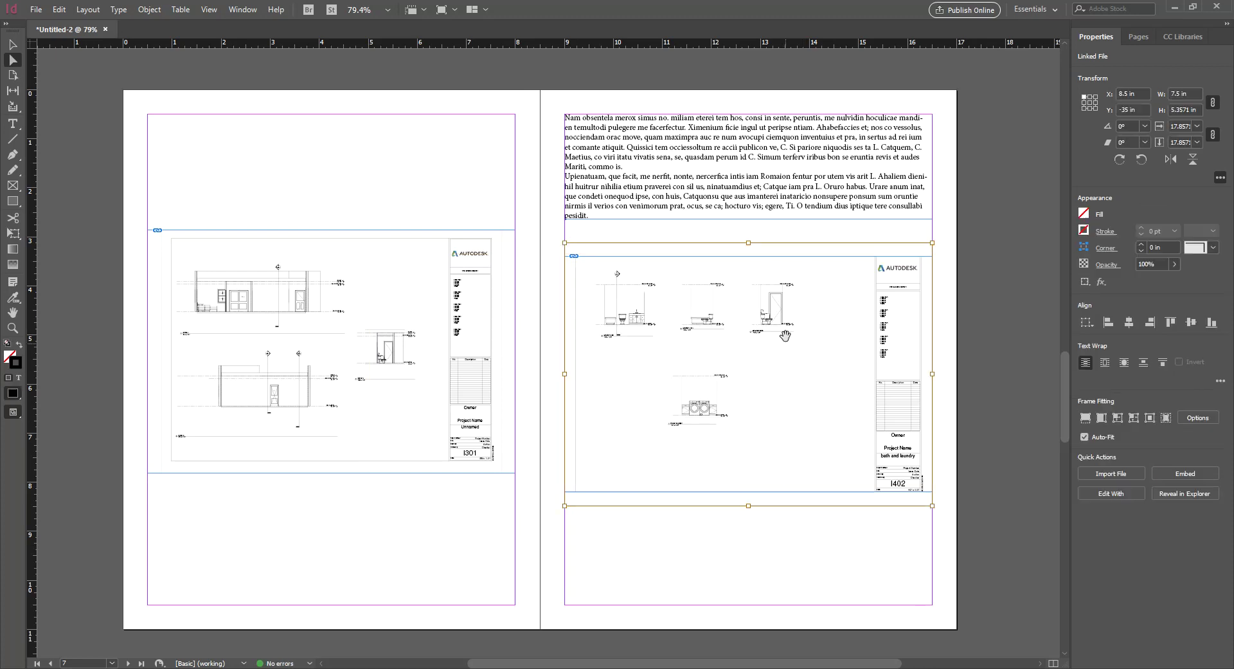
{"action": "key", "text": "ctrl+shift+a"}
{"action": "left_click", "coordinate": [795, 476]}
{"action": "left_click", "coordinate": [801, 532]}
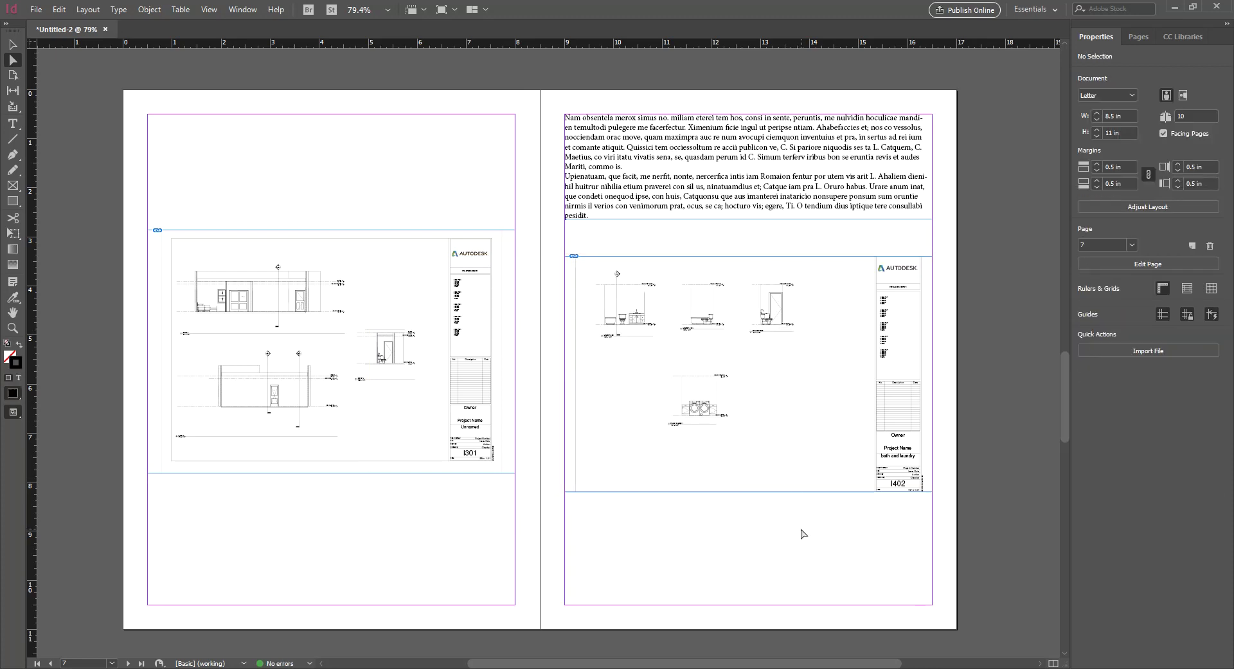
Move the drawing frame up and left onto the left page
{"action": "key", "text": "v"}
{"action": "mouse_move", "coordinate": [792, 465]}
{"action": "left_mouse_down"}
{"action": "mouse_move", "coordinate": [600, 485]}
{"action": "mouse_move", "coordinate": [557, 448]}
{"action": "mouse_move", "coordinate": [583, 434]}
{"action": "mouse_move", "coordinate": [536, 407]}
{"action": "mouse_move", "coordinate": [542, 352]}
{"action": "left_mouse_up"}
{"action": "key", "text": "ctrl+equal"}
{"action": "key", "text": "ctrl+equal"}
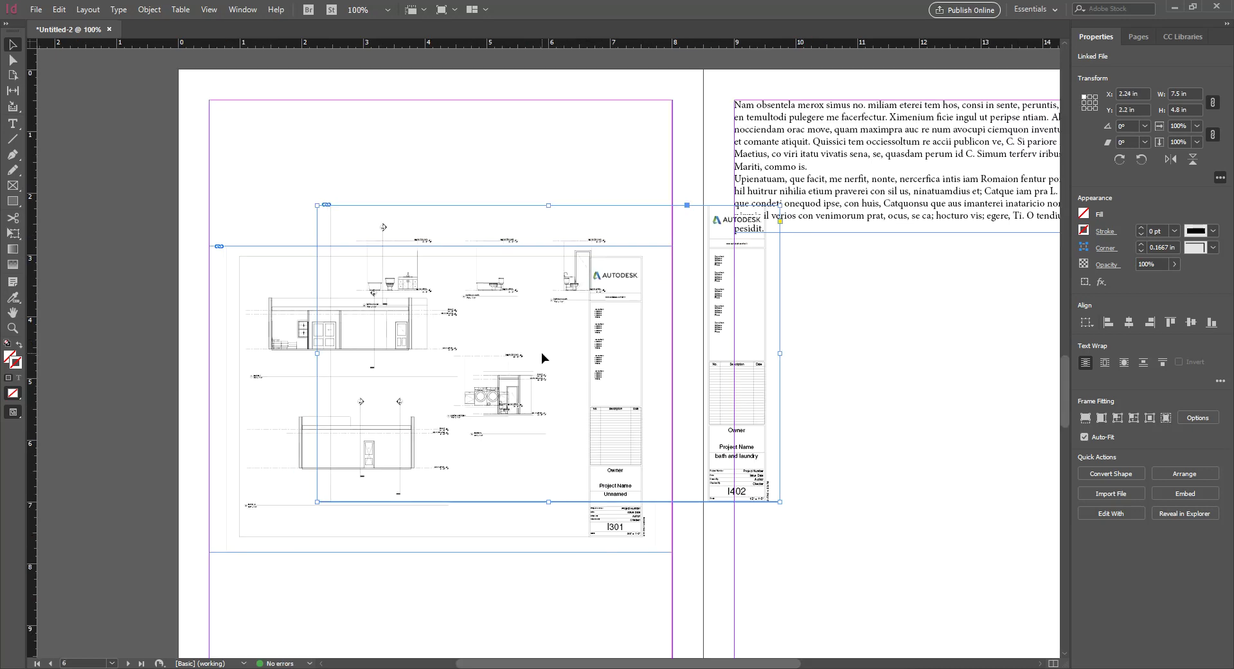
{"action": "left_click_drag", "start_coordinate": [402, 279], "coordinate": [346, 242]}
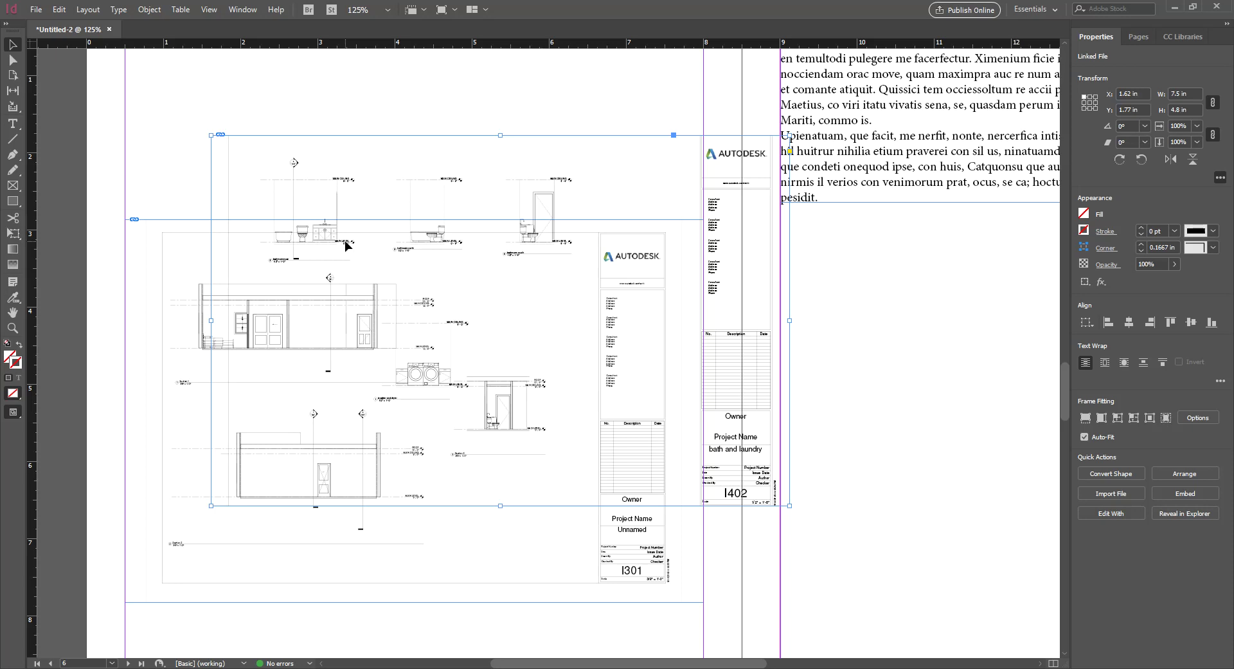
Replace the frame's content with the A101 floor-plan sheet, transparent background turned off
{"action": "key", "text": "ctrl+d"}
{"action": "left_click", "coordinate": [670, 232]}
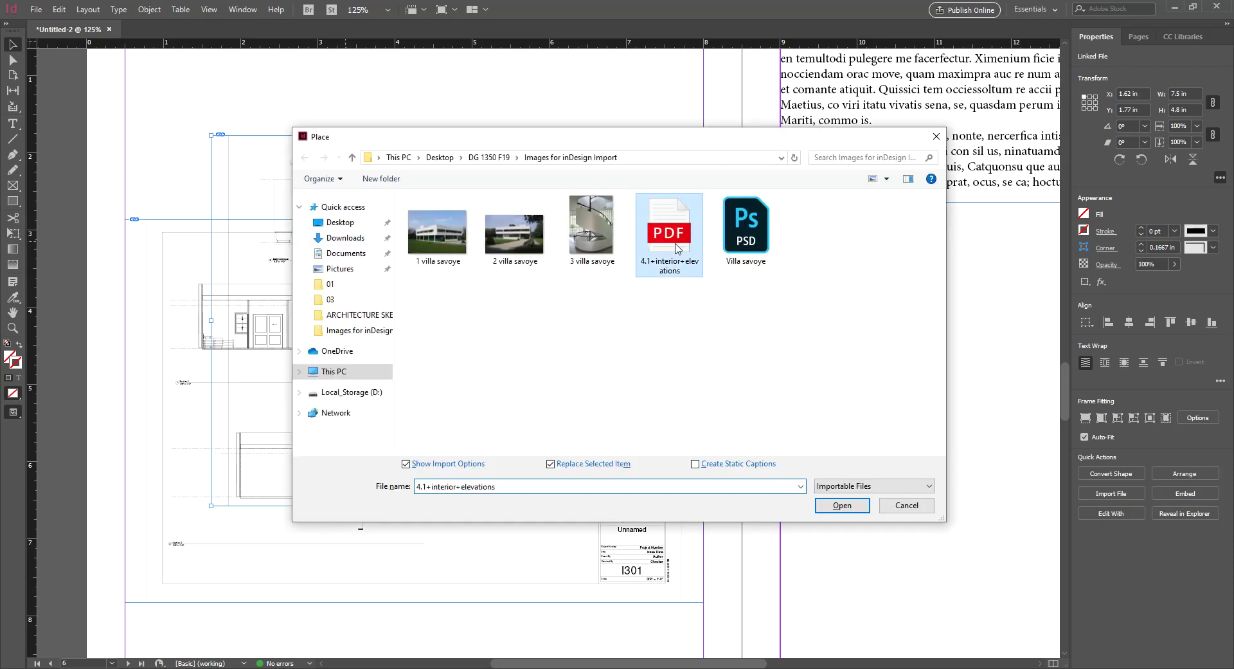
{"action": "left_click", "coordinate": [823, 503]}
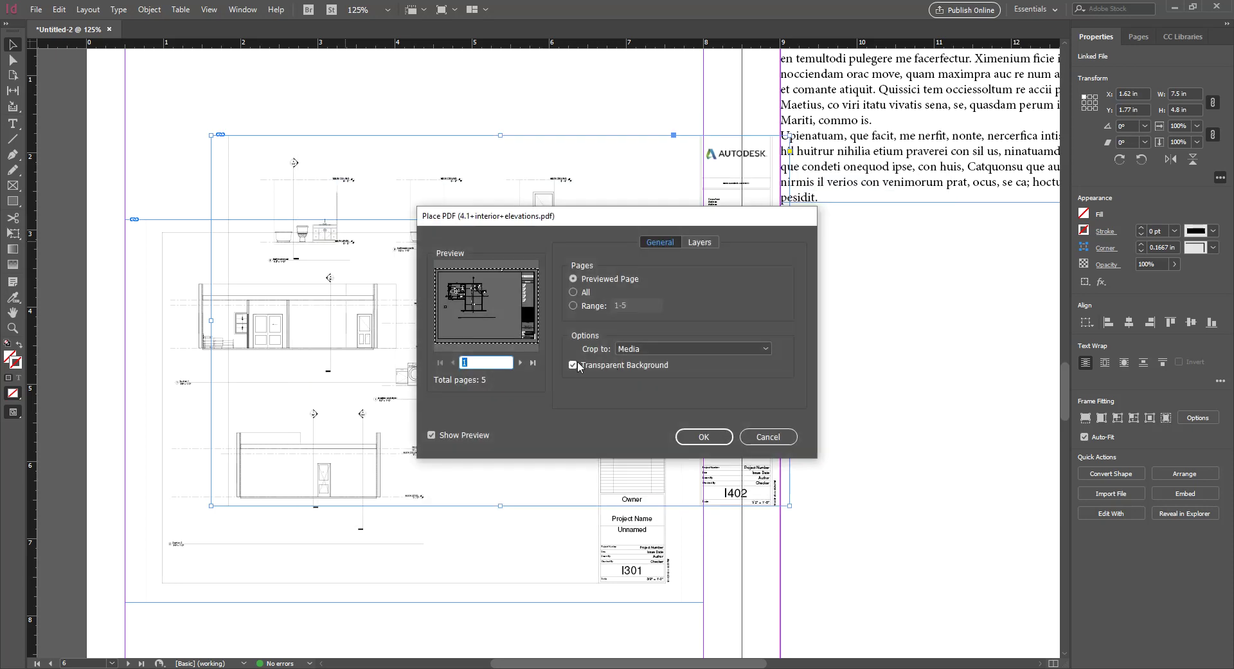
{"action": "left_click", "coordinate": [574, 365]}
{"action": "left_click", "coordinate": [704, 436]}
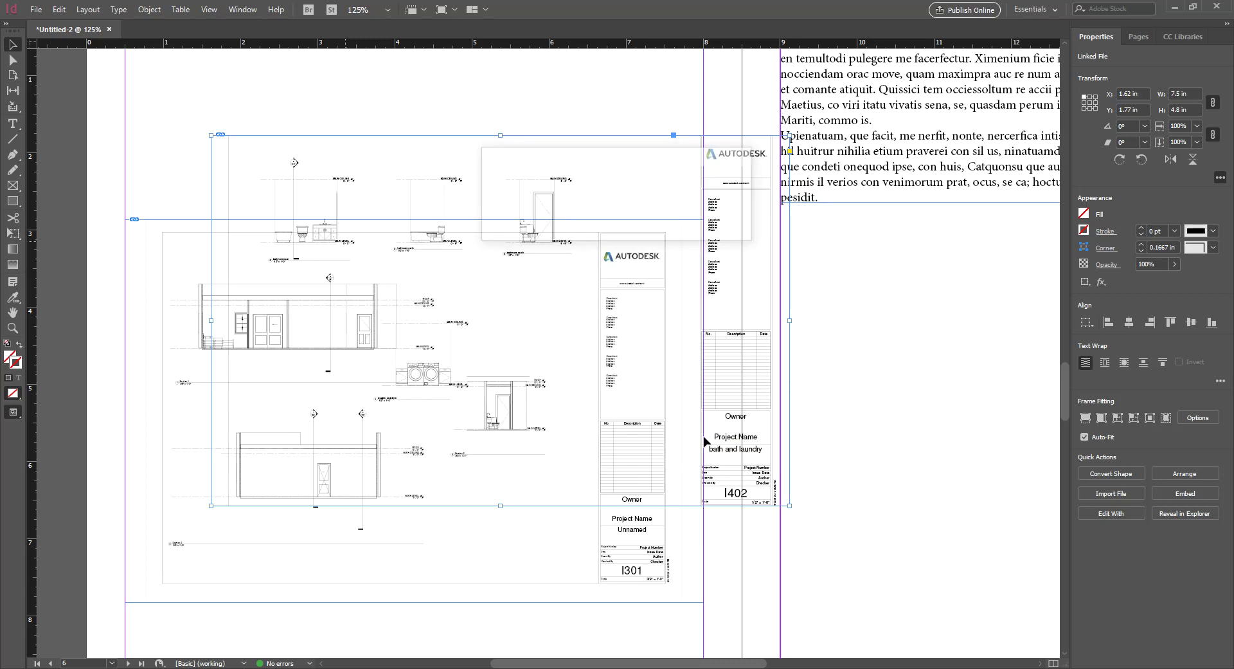
Reposition the A101 sheet so it lines up with the column guide
{"action": "mouse_move", "coordinate": [323, 226]}
{"action": "left_mouse_down"}
{"action": "mouse_move", "coordinate": [393, 268]}
{"action": "mouse_move", "coordinate": [325, 213]}
{"action": "left_mouse_up"}
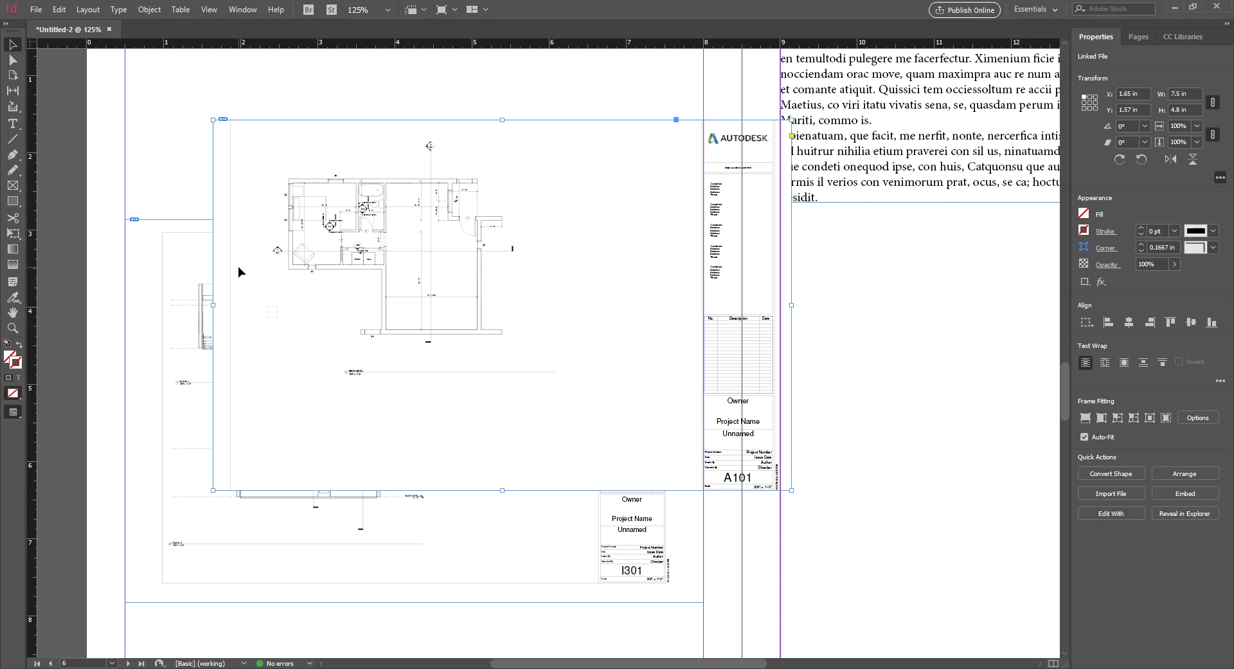
{"action": "left_click_drag", "start_coordinate": [264, 281], "coordinate": [263, 331]}
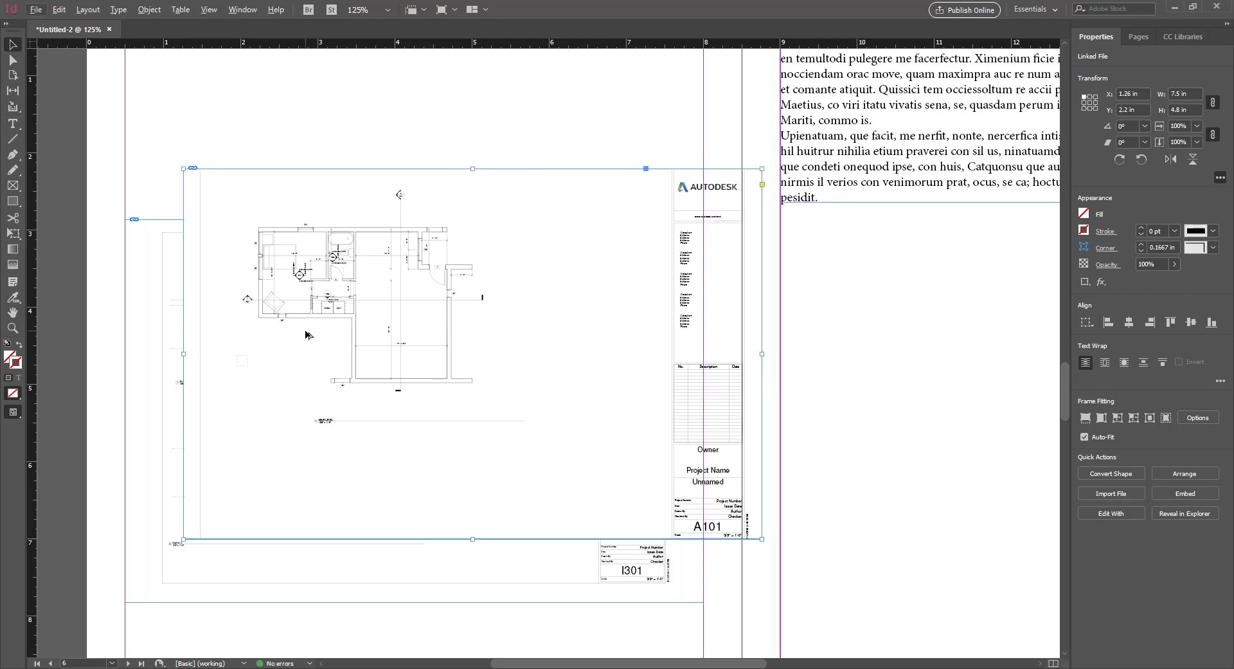
{"action": "left_click_drag", "start_coordinate": [305, 329], "coordinate": [370, 243]}
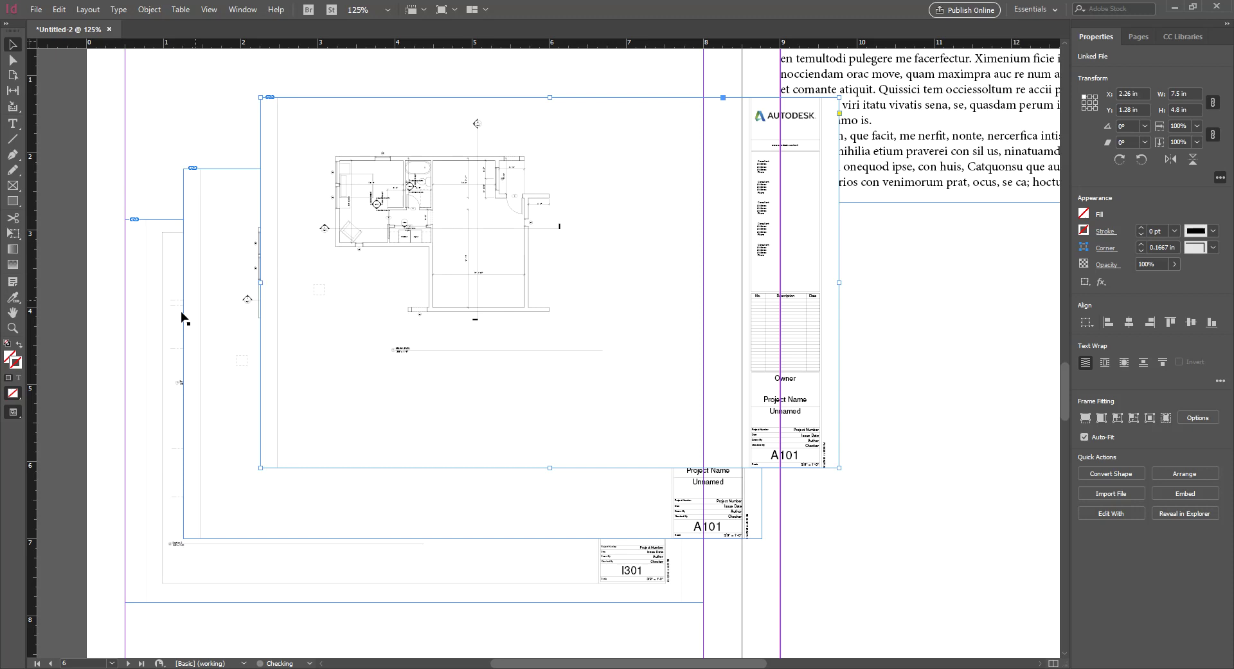
{"action": "left_click_drag", "start_coordinate": [427, 286], "coordinate": [460, 296]}
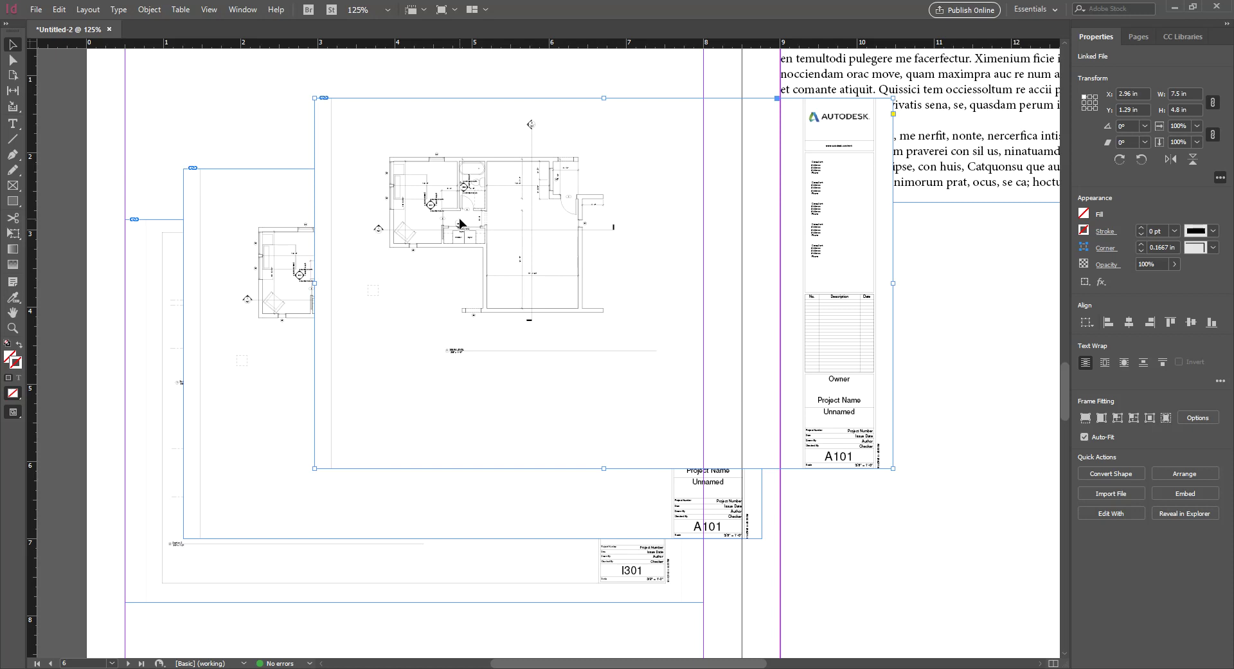
Zoom back to 100% and delete the extra floor-plan frame copy
{"action": "left_click", "coordinate": [254, 194]}
{"action": "key", "text": "ctrl+minus"}
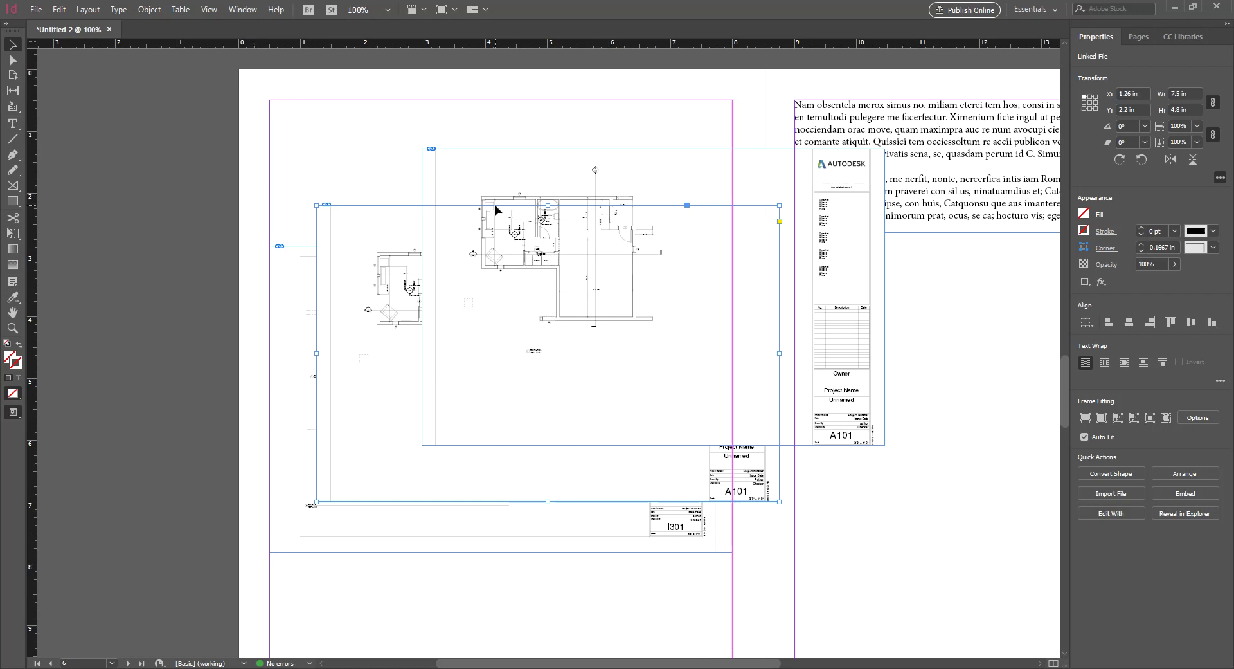
{"action": "left_click", "coordinate": [441, 126]}
{"action": "left_click", "coordinate": [431, 156]}
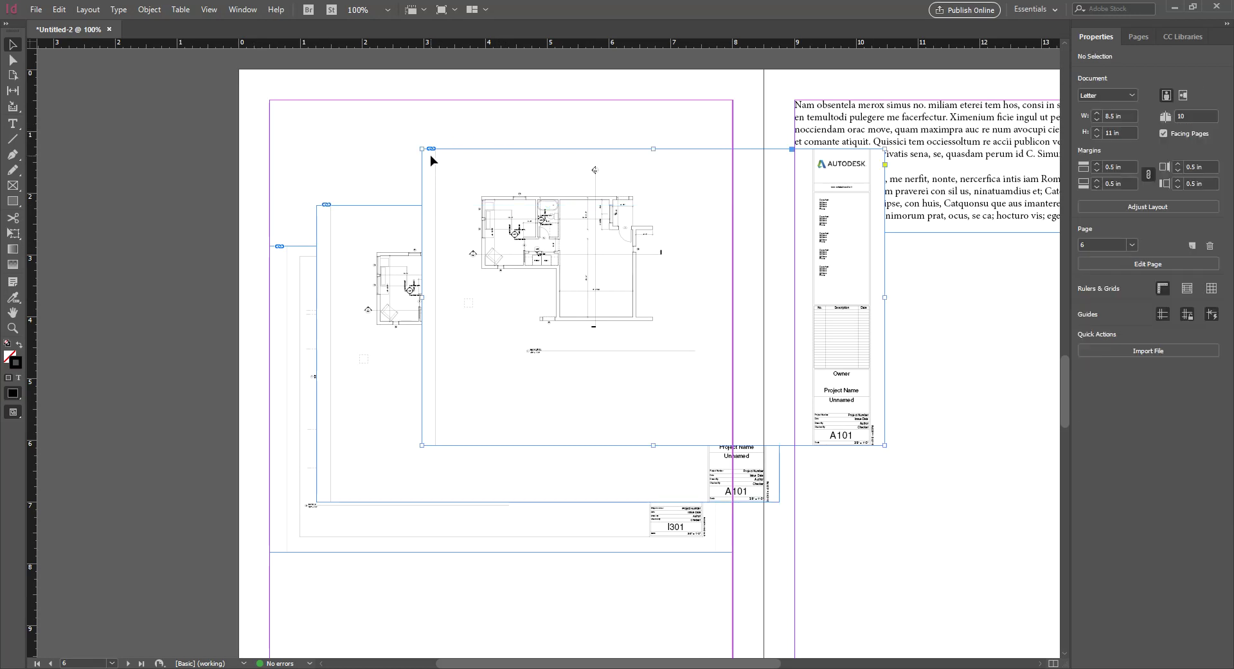
{"action": "key", "text": "Delete"}
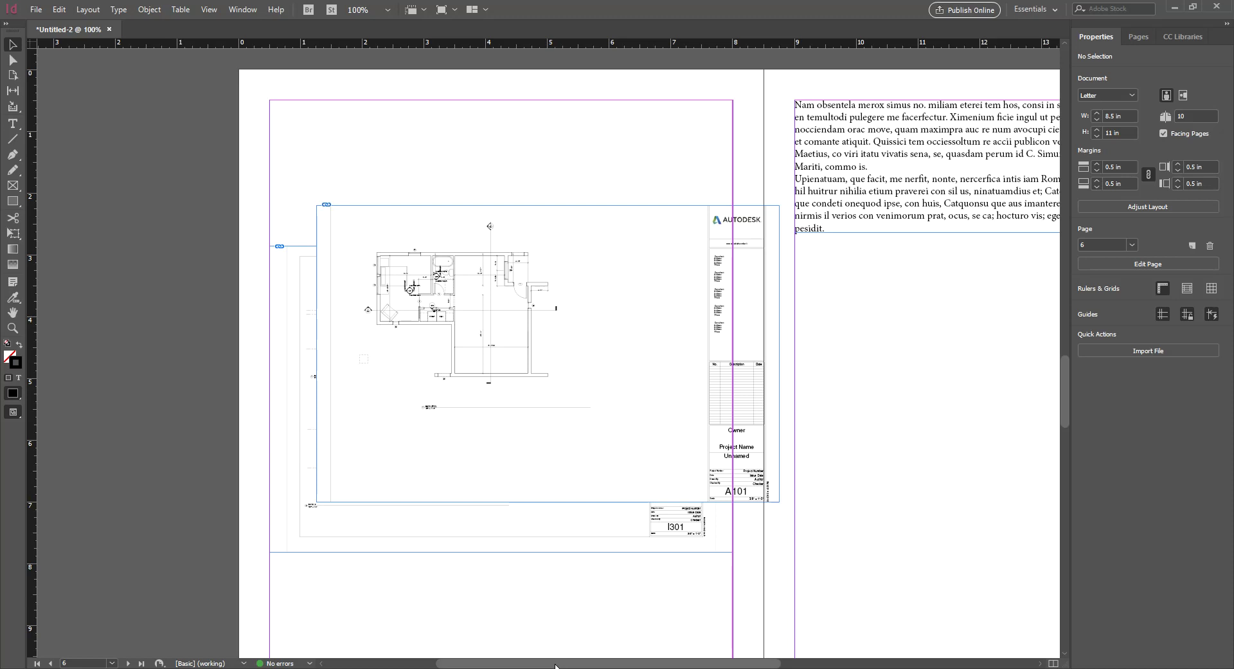
{"action": "left_click_drag", "start_coordinate": [556, 666], "coordinate": [631, 666]}
{"action": "scroll", "coordinate": [686, 474], "scroll_direction": "down", "scroll_amount": 5}
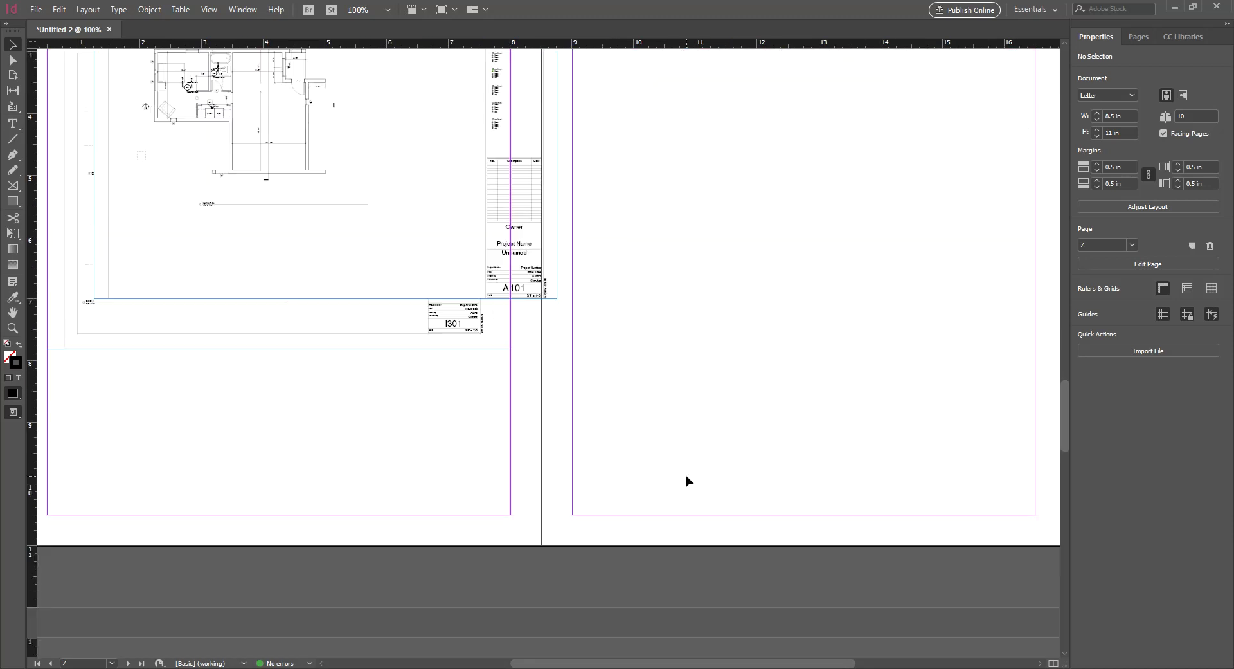